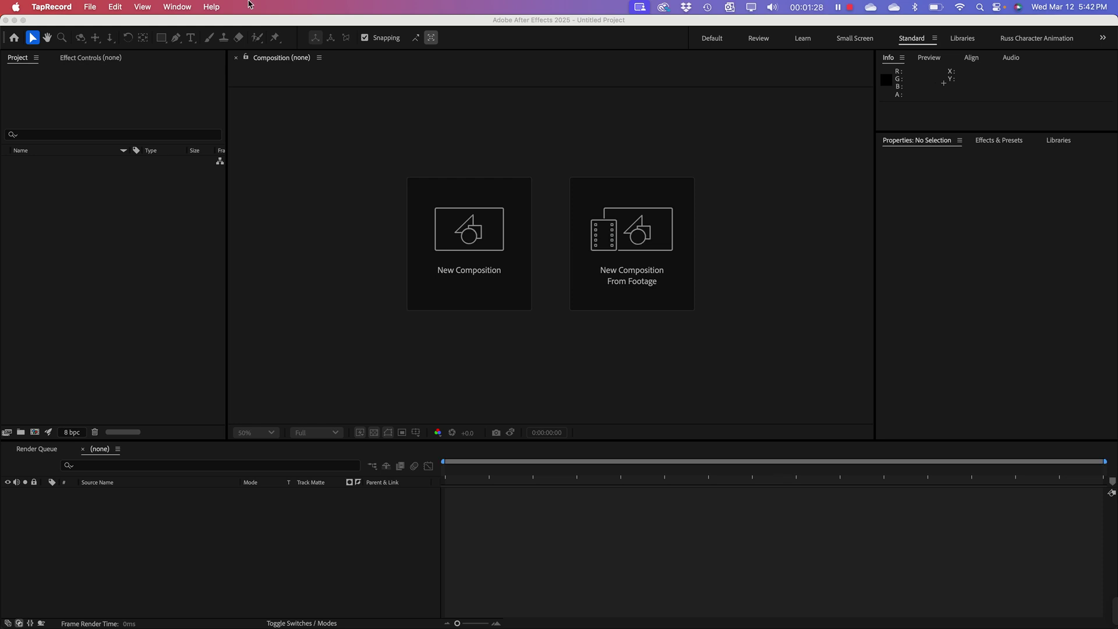
Step: Create a new 1920x1080 composition at 24 fps with a 15-second duration, half resolution and a black background
left_click(616, 445)
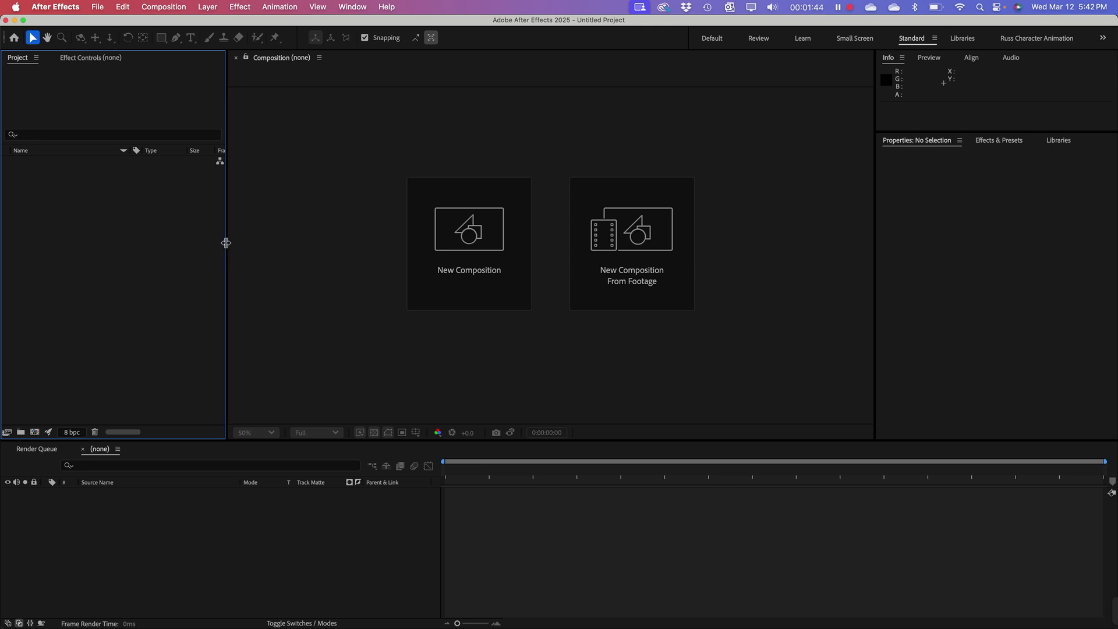
left_click_drag(226, 243, 225, 243)
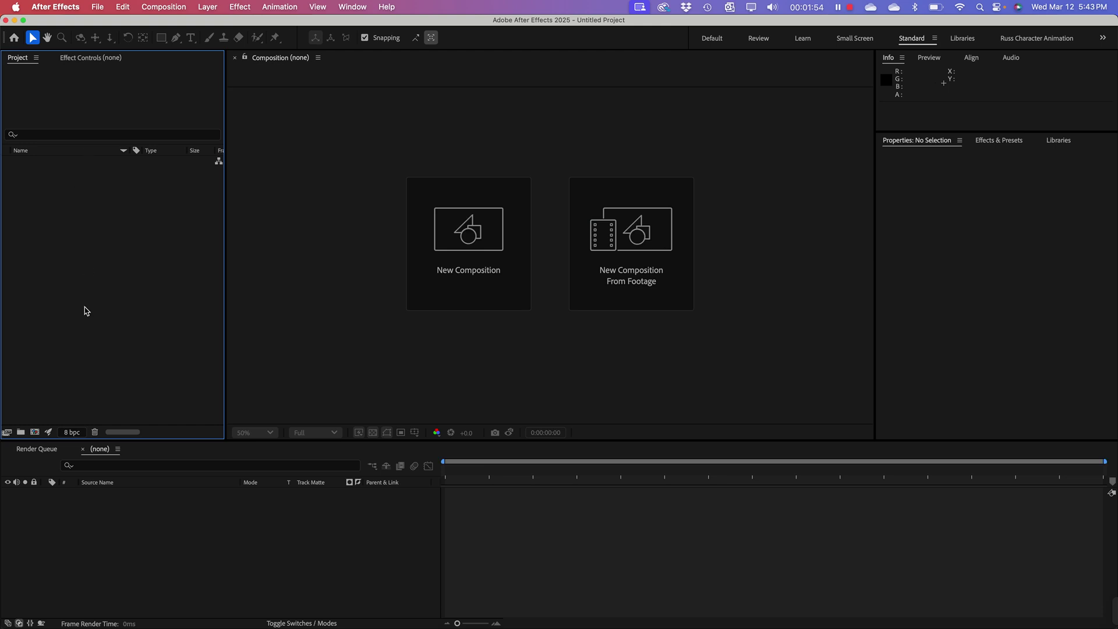
left_click(35, 432)
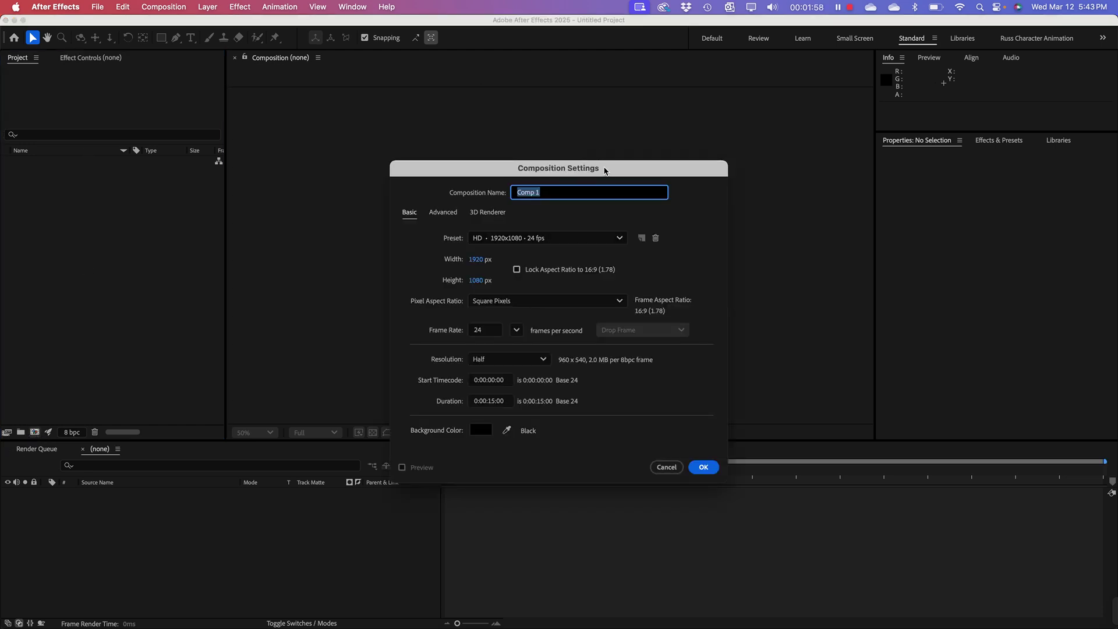
left_click_drag(606, 171, 579, 25)
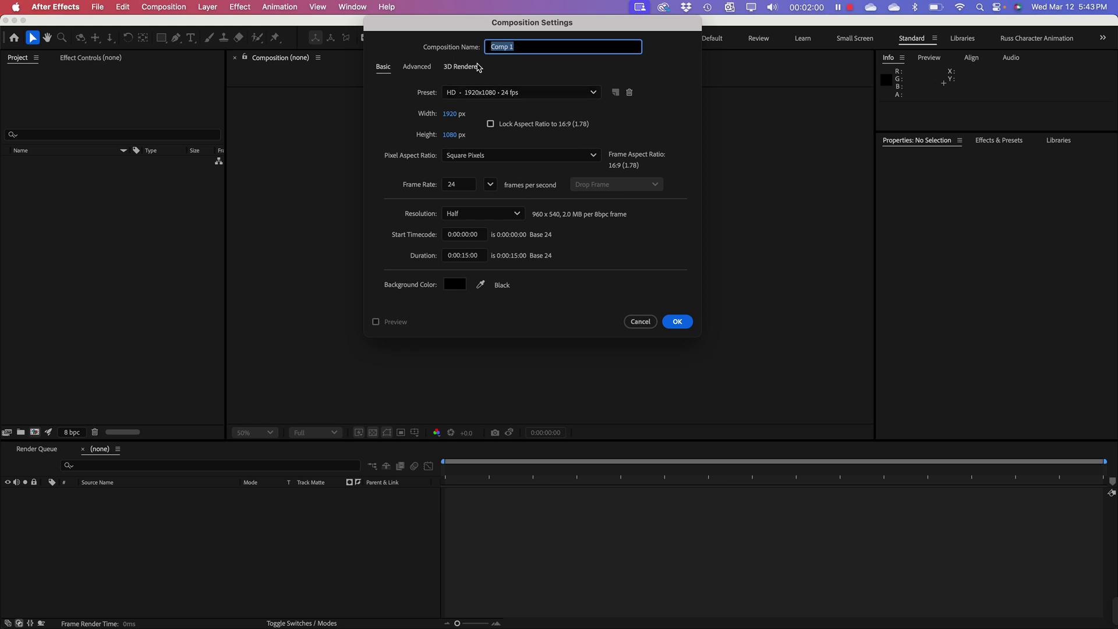
left_click_drag(455, 22, 455, 61)
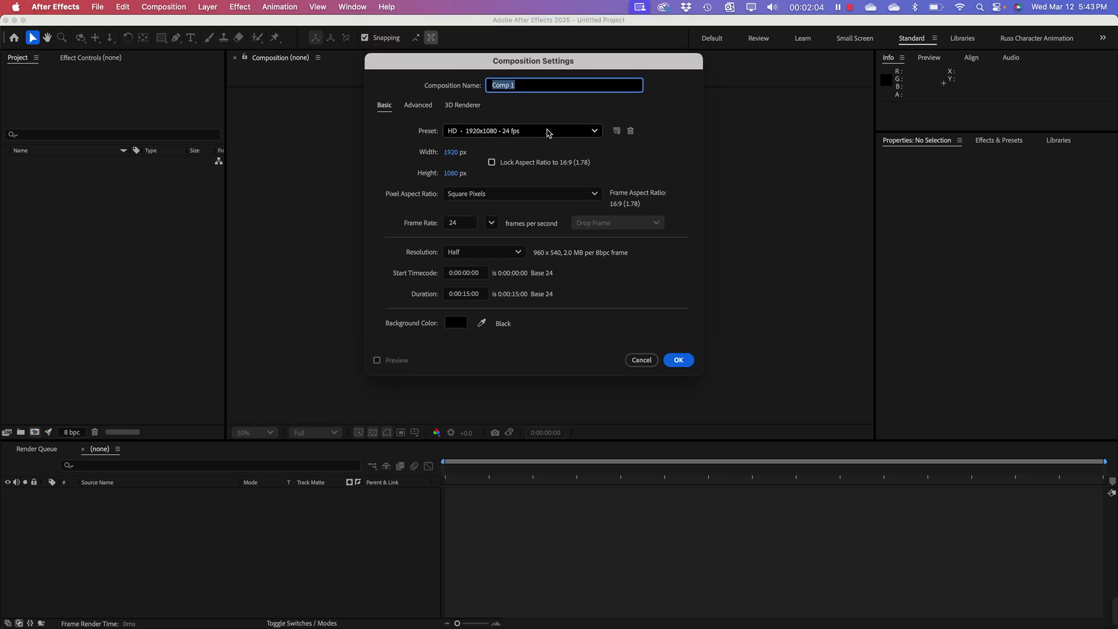
left_click(512, 210)
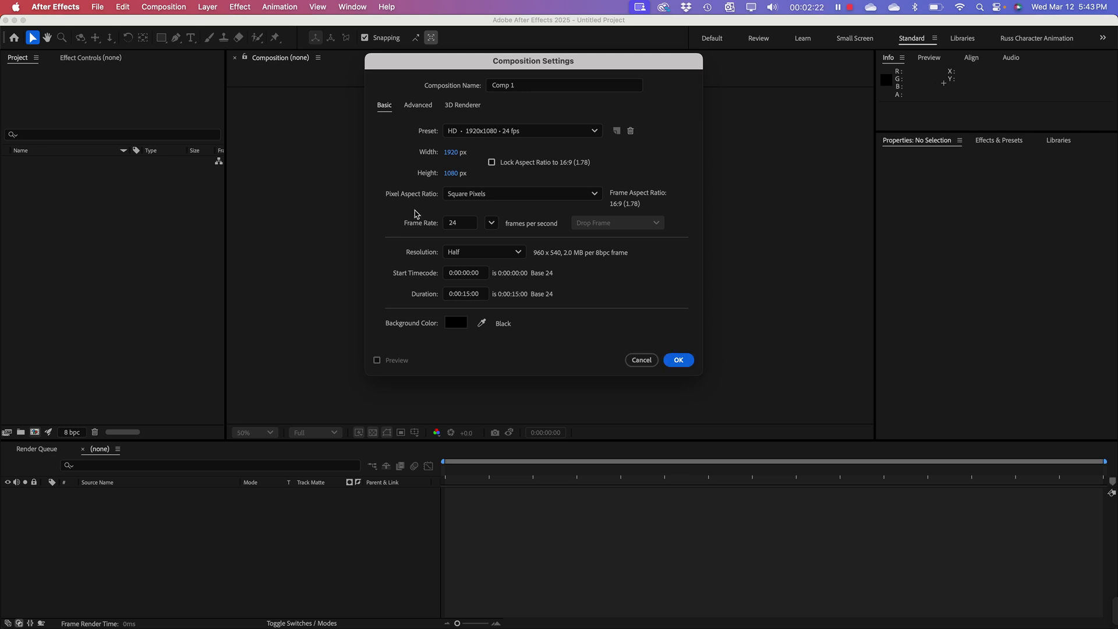
left_click(679, 361)
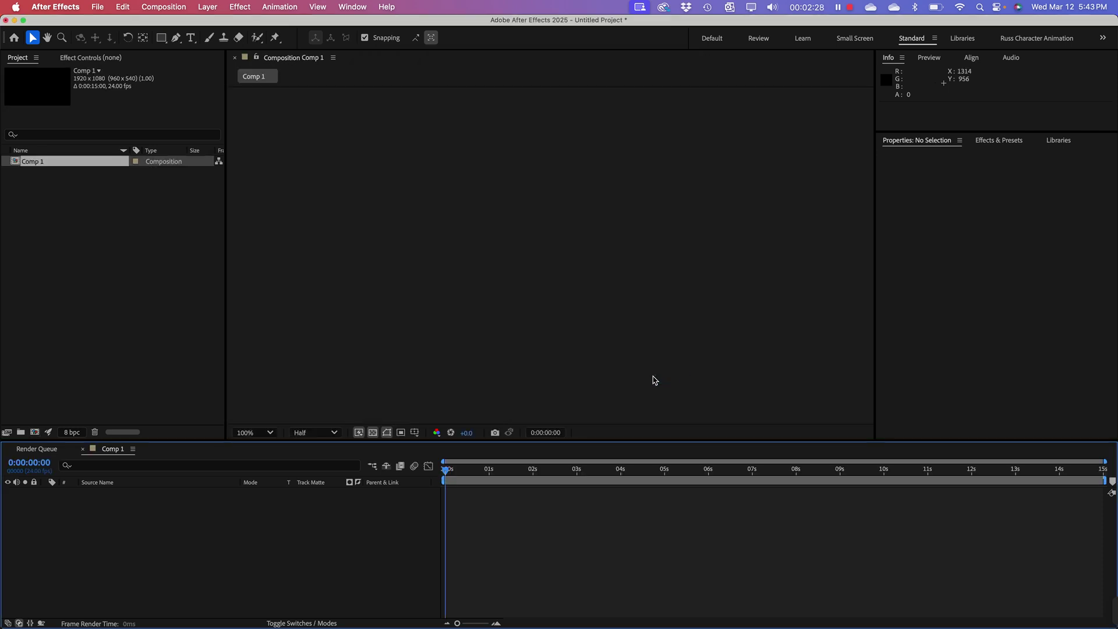
Step: Shrink the timeline area to give the composition viewer more height, and centre the frame in the viewer
left_click(96, 245)
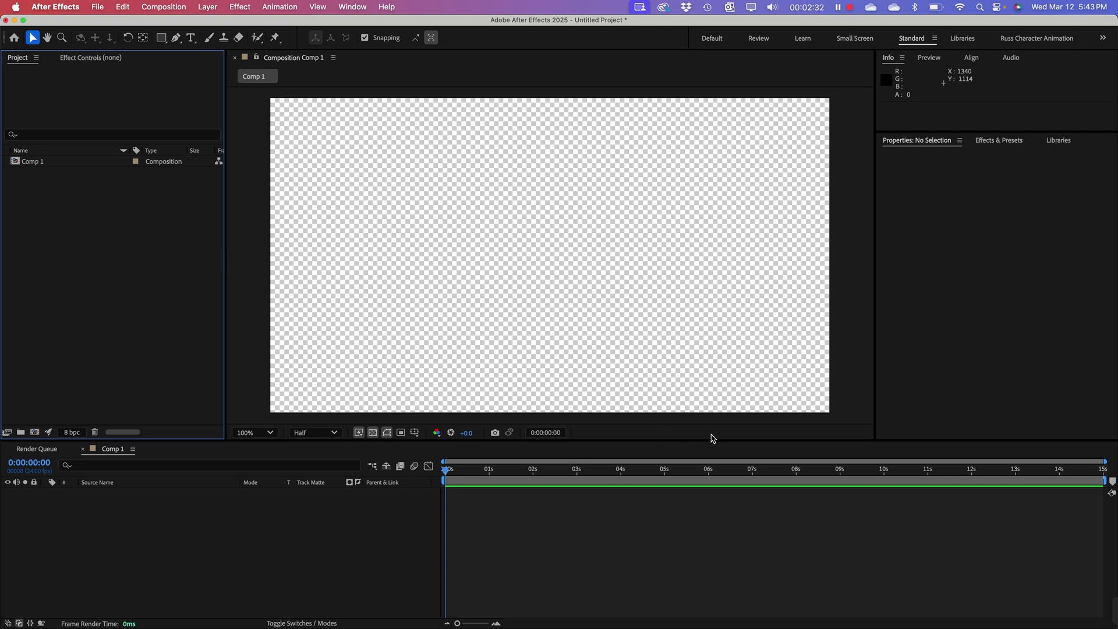
left_click_drag(719, 441, 725, 468)
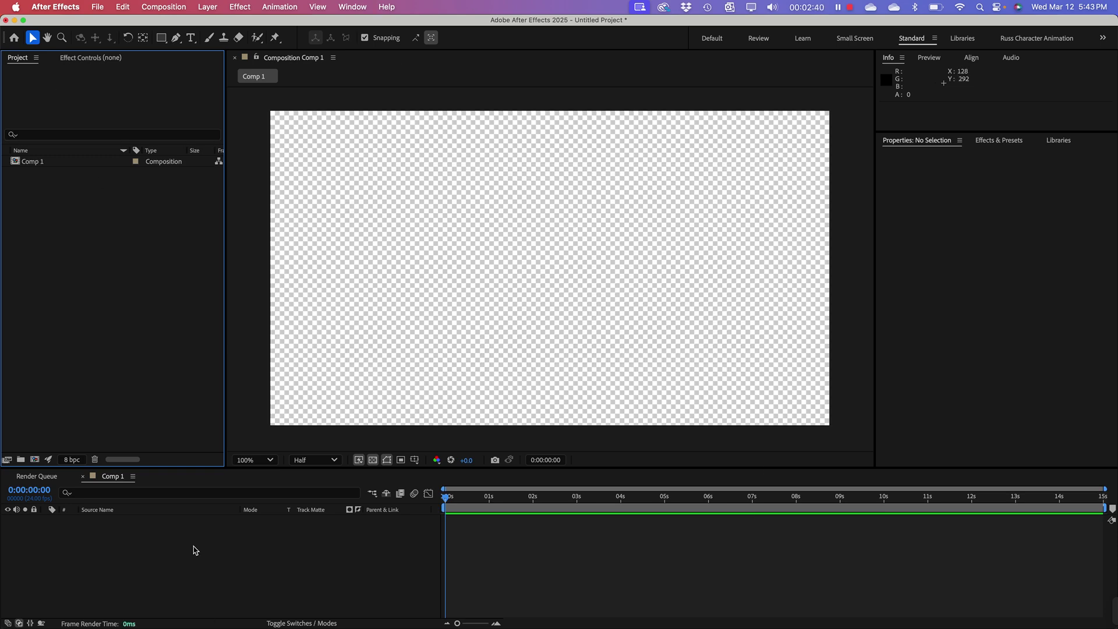
left_click_drag(250, 289, 269, 214)
key("h")
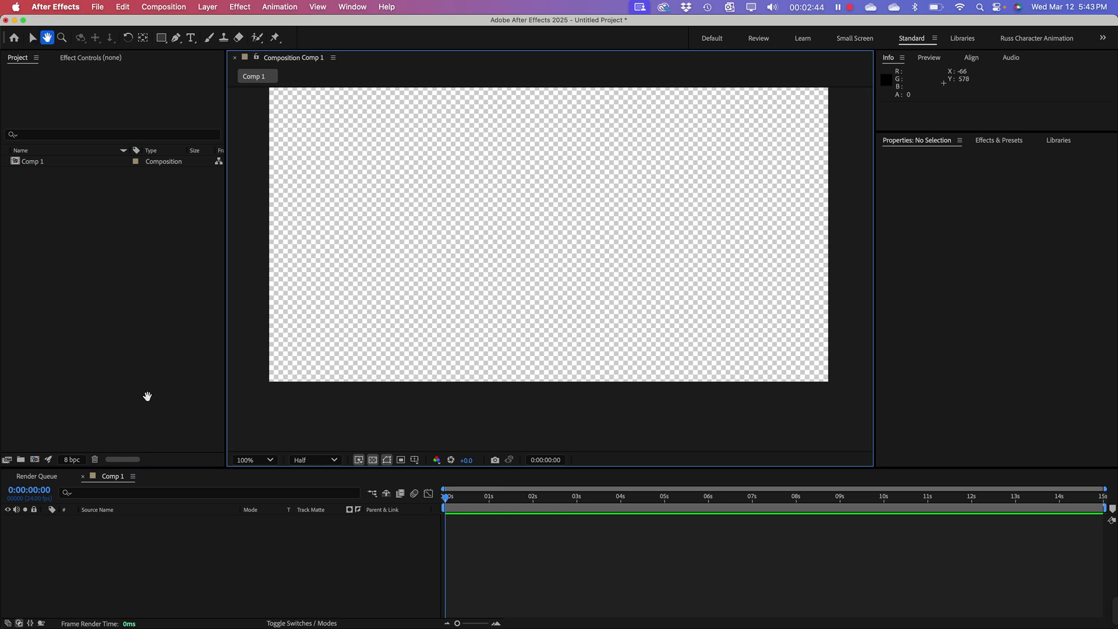
left_click_drag(433, 264, 430, 282)
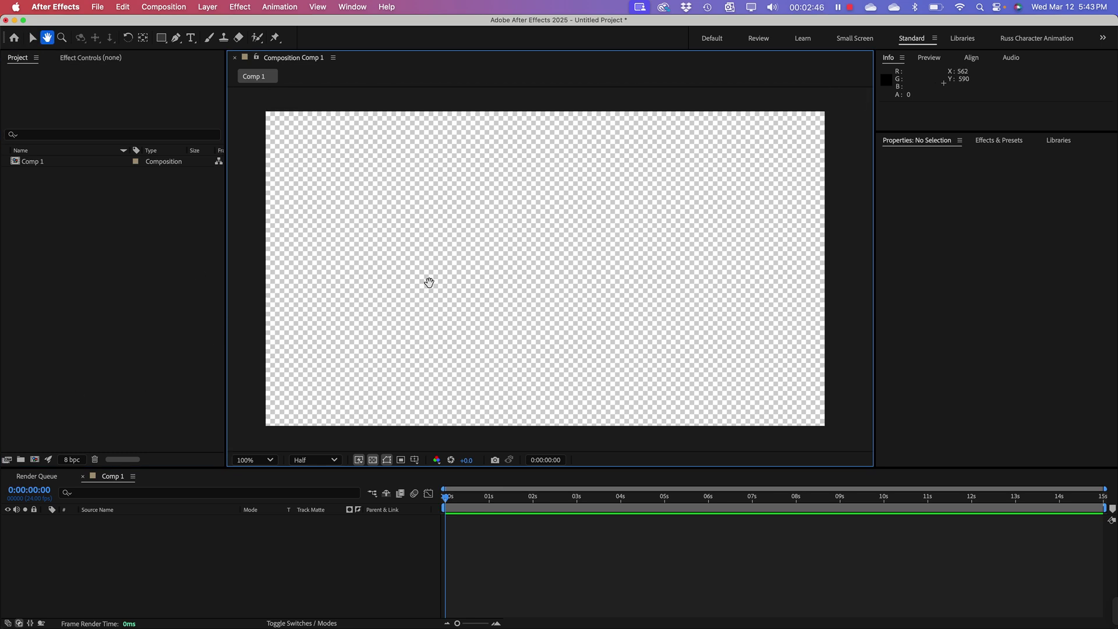
key("v")
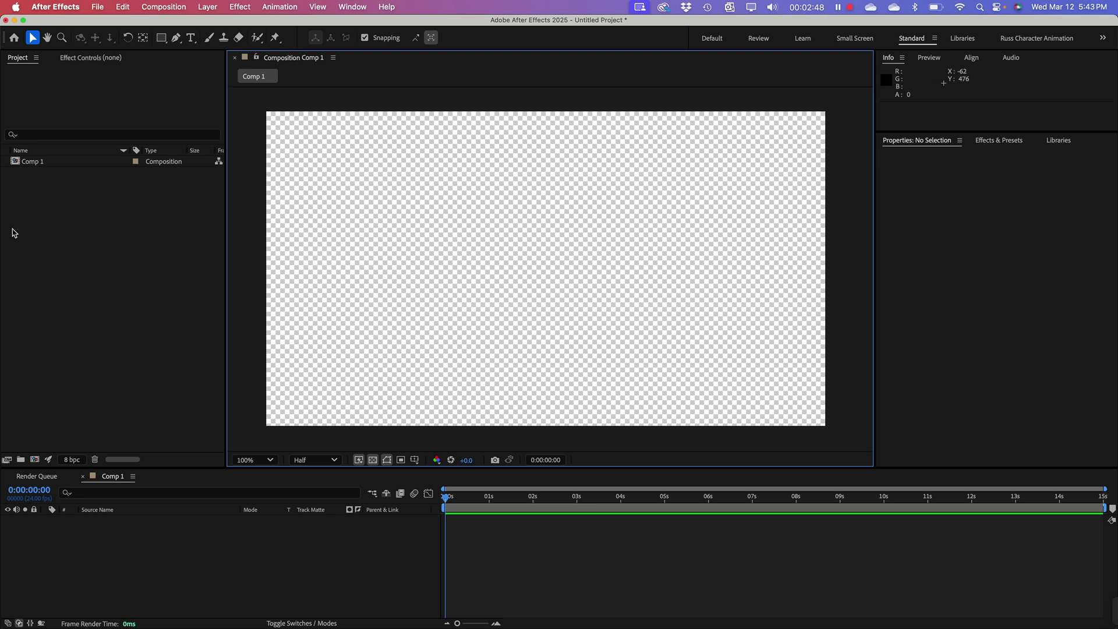
Step: Add a medium cyan 1920x1080 solid layer named Background to the composition
left_click(130, 270)
mouse_move(70, 624)
left_click(127, 554)
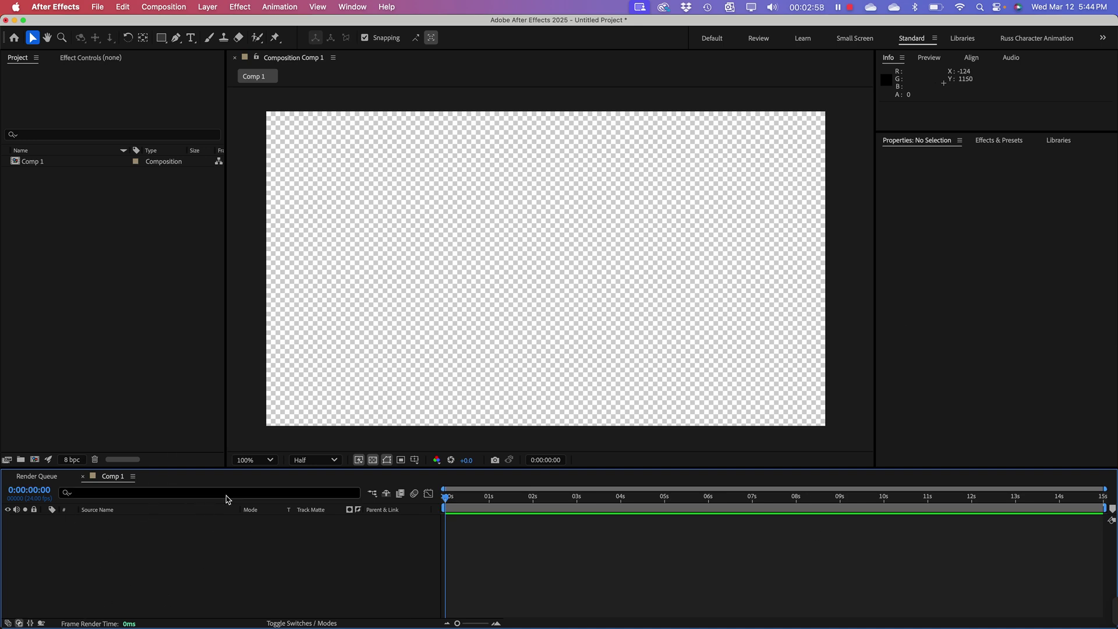
left_click(207, 7)
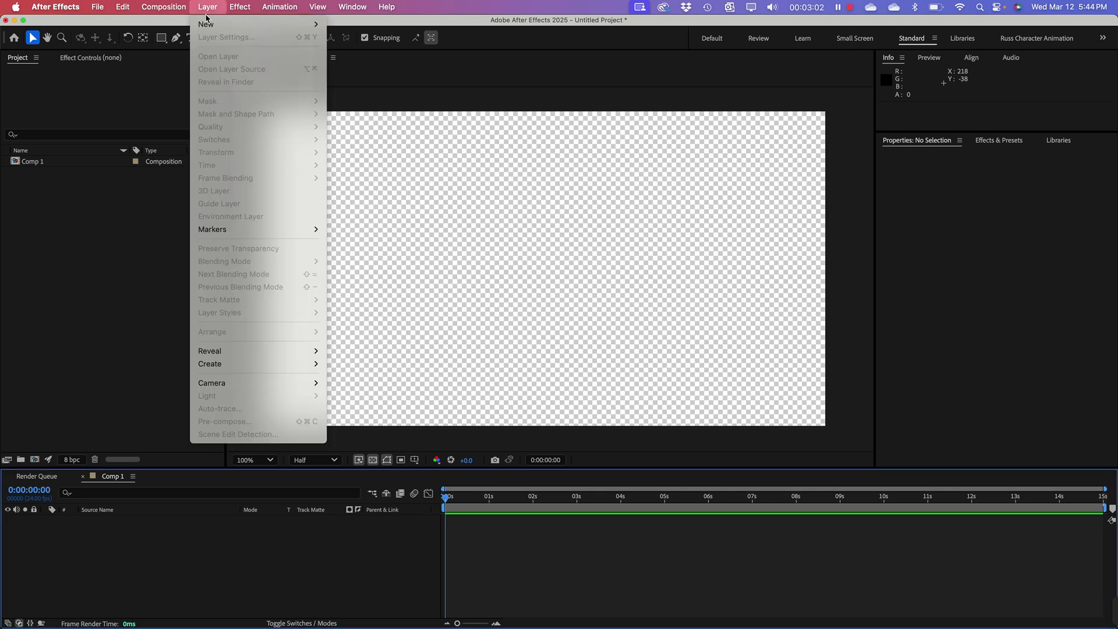
mouse_move(317, 7)
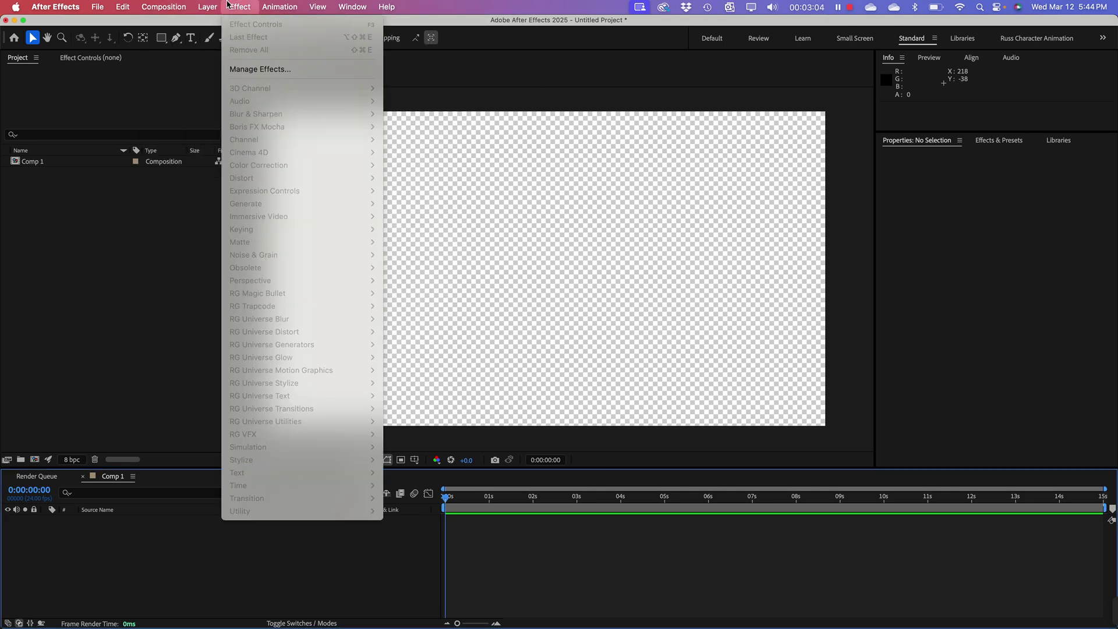
mouse_move(207, 7)
mouse_move(291, 24)
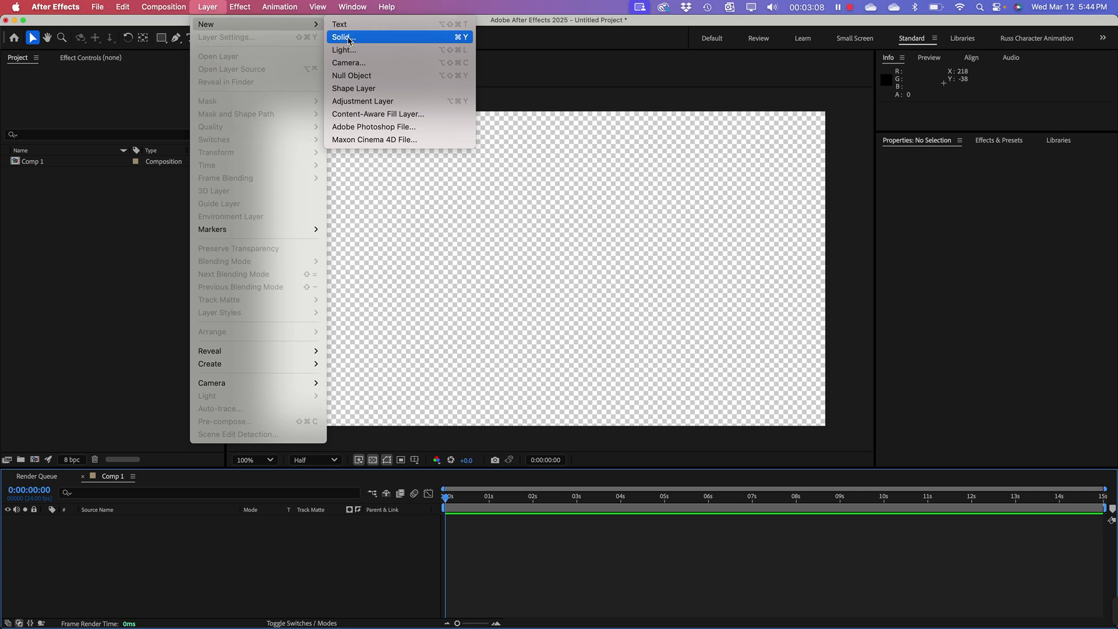
left_click(349, 39)
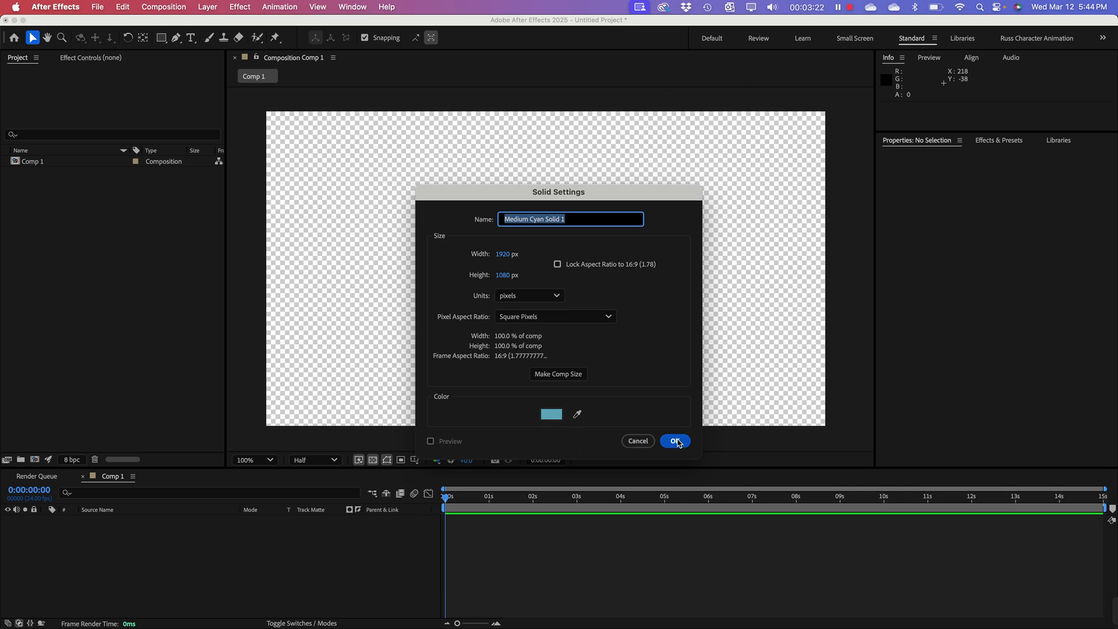
left_click(608, 218)
key("super+a")
type("Backgrou")
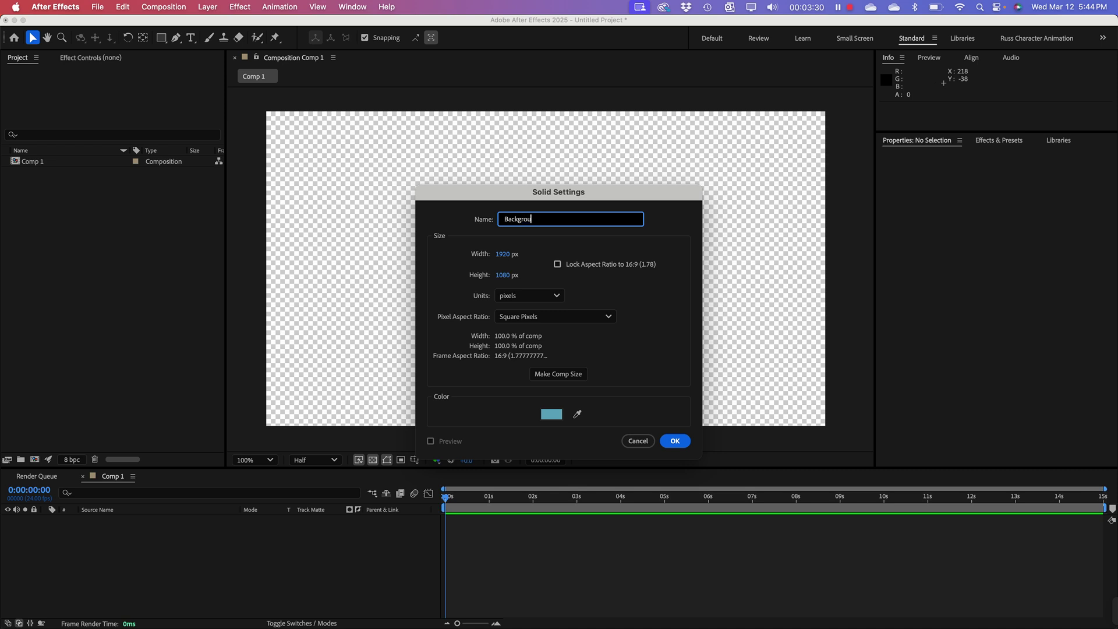
type("nd")
left_click(675, 441)
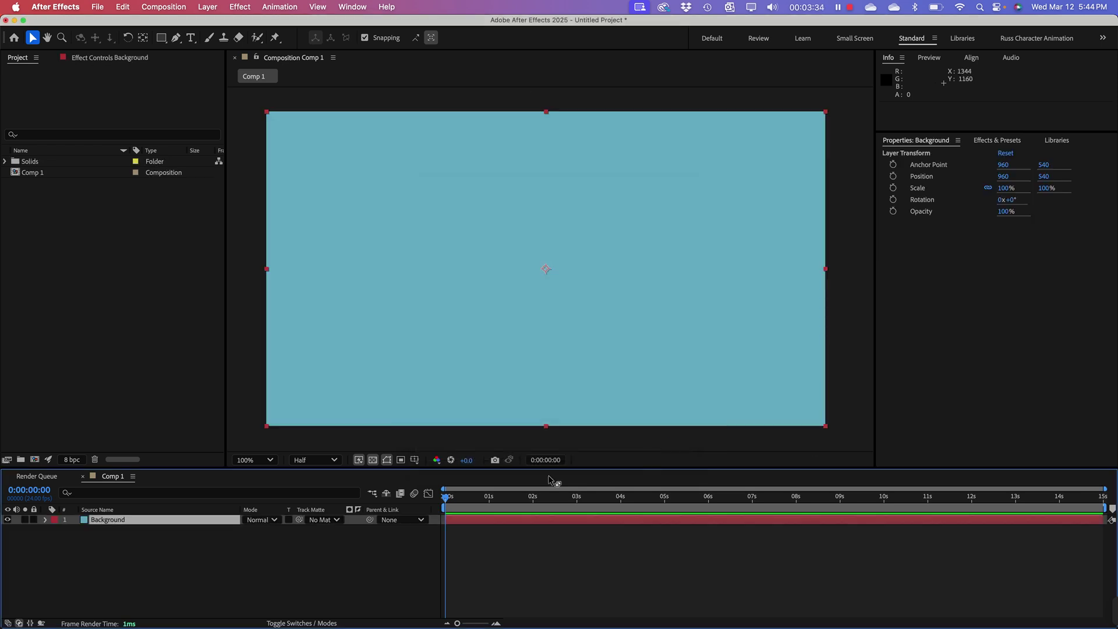
Step: Lock the Background layer so it cannot be selected in the viewer
left_click(100, 578)
left_click(111, 526)
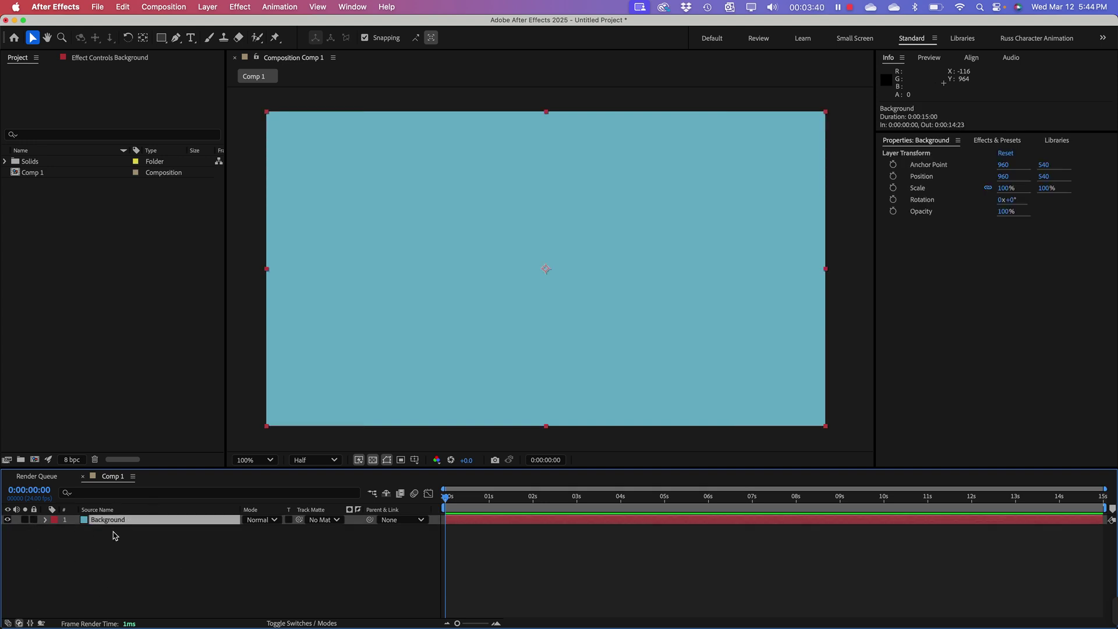
left_click(33, 520)
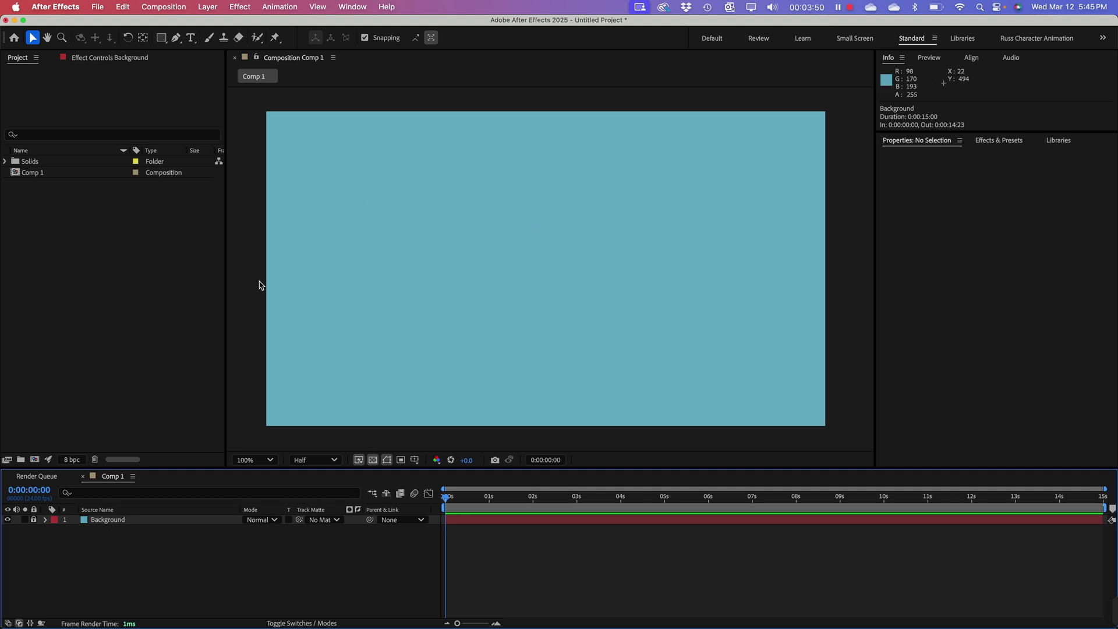
left_click(528, 262)
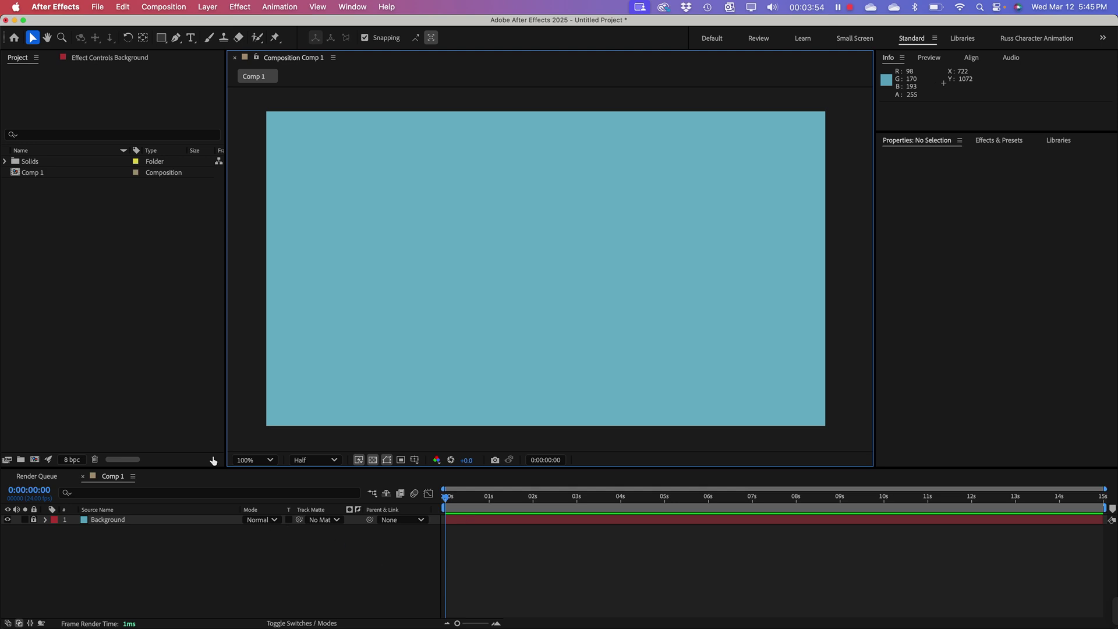
left_click(100, 377)
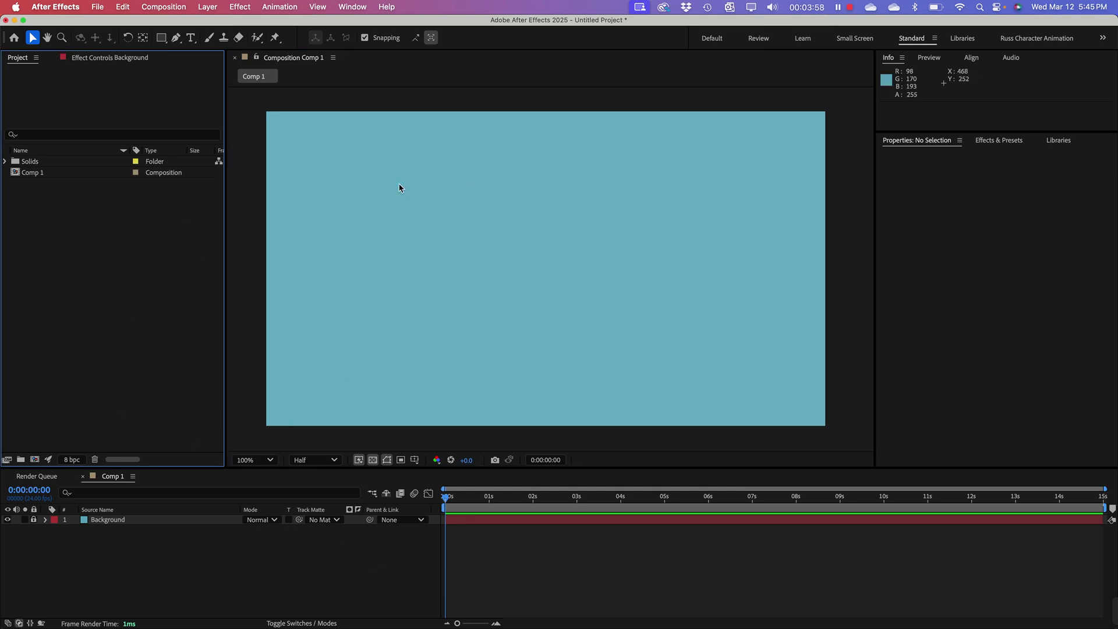
Step: Use the Ellipse tool to draw a dark blue circle about 245 px wide, just left of the frame's centre
left_click(161, 38)
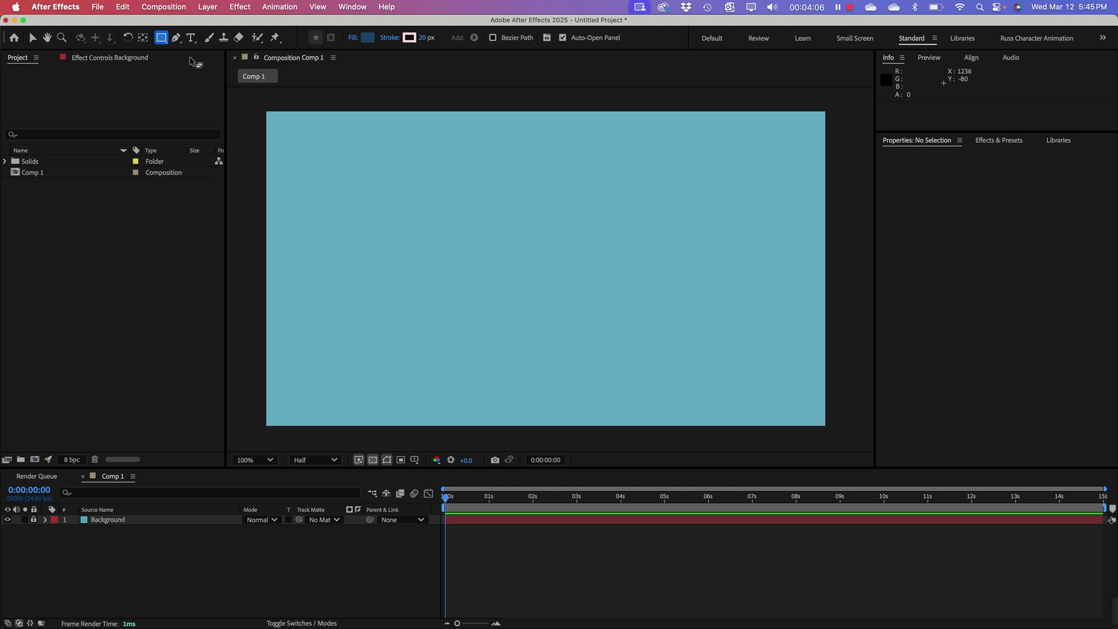
left_click(161, 38)
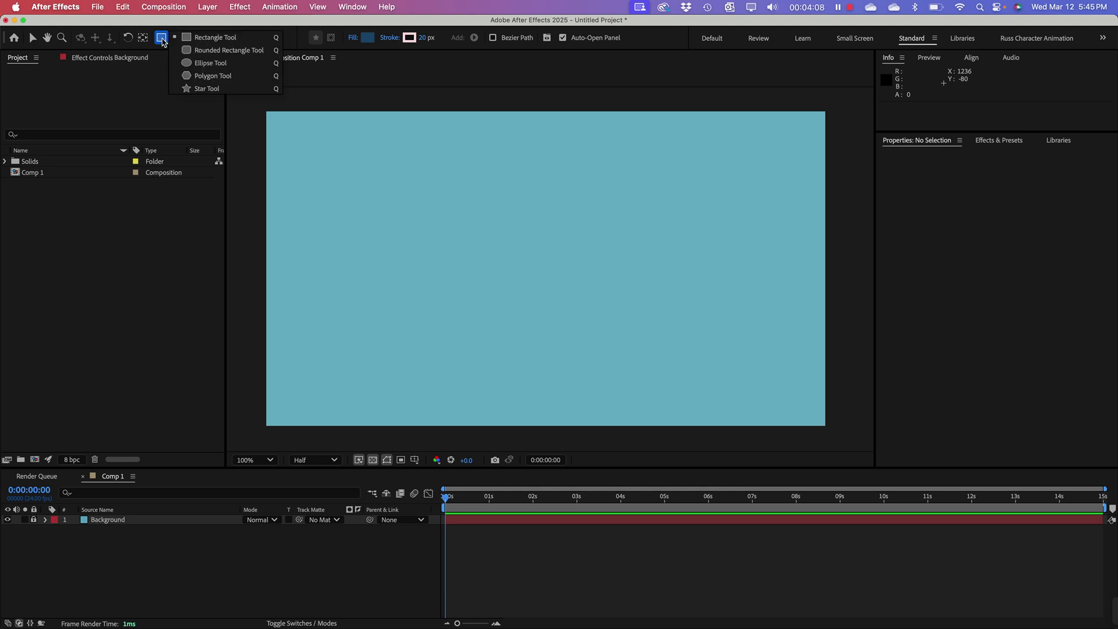
left_click(200, 65)
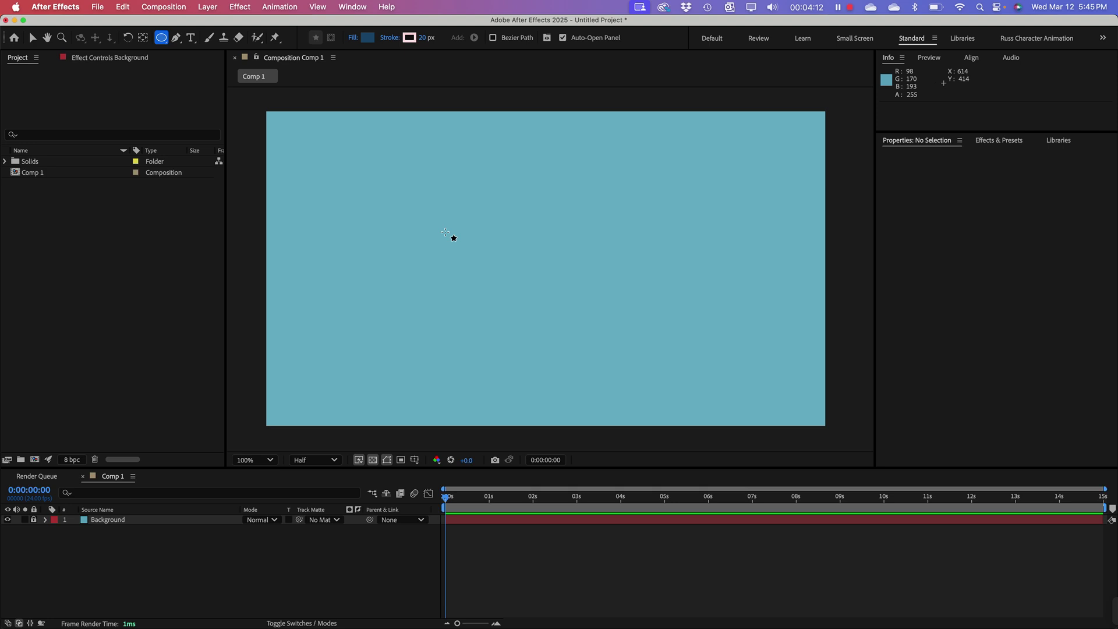
mouse_move(446, 233)
left_mouse_down()
mouse_move(516, 310)
mouse_move(505, 303)
left_mouse_up()
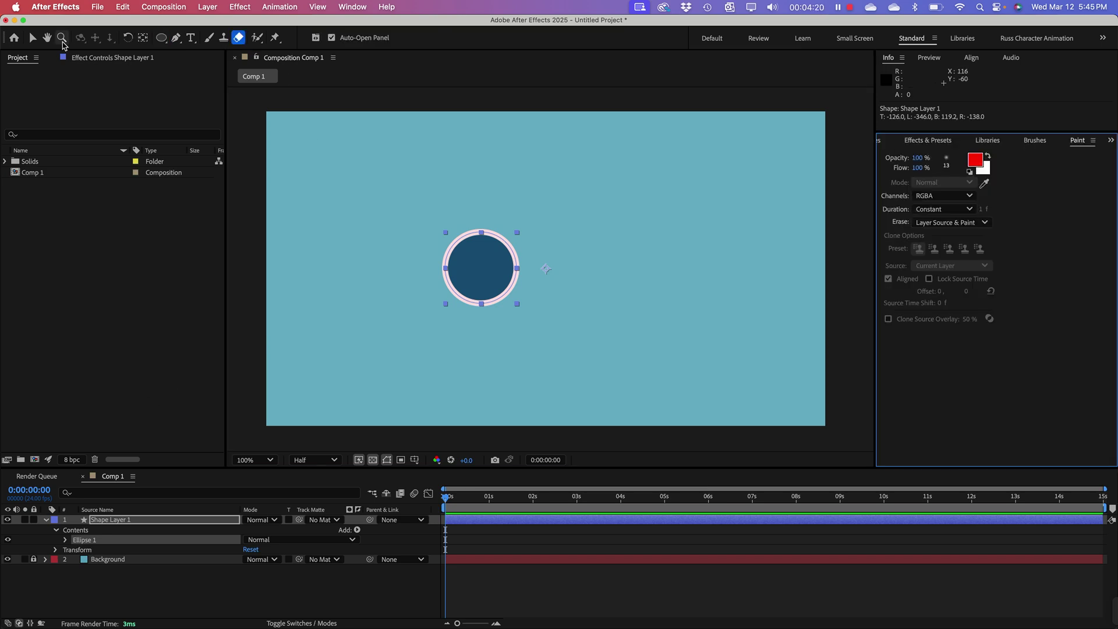
Step: Select the circle with the Selection tool and set its stroke width to 0 px
left_click(32, 40)
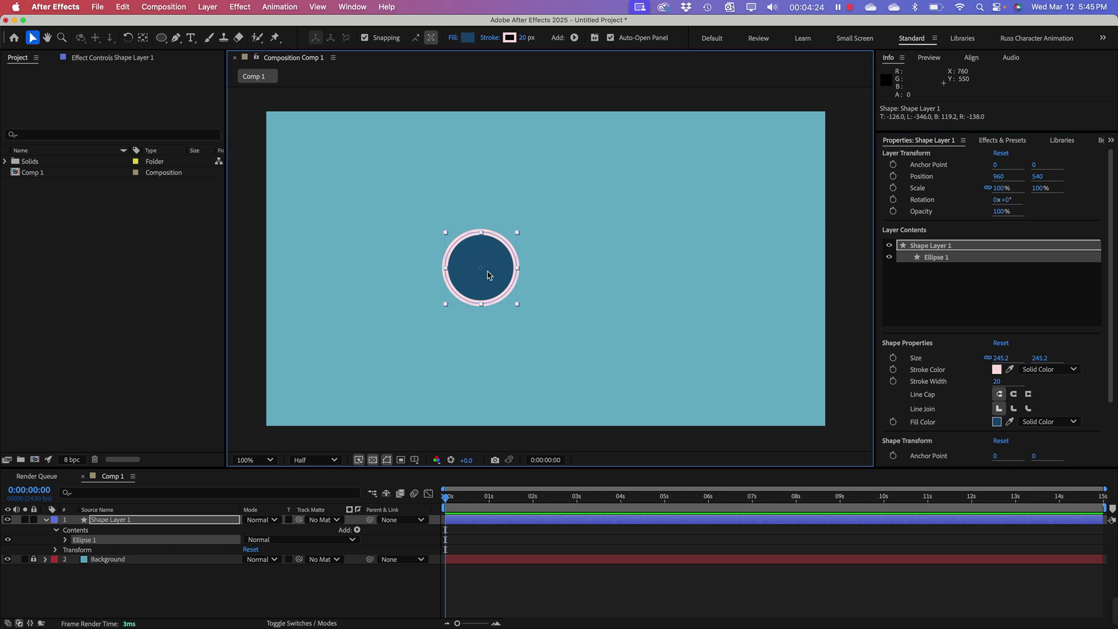
left_click(489, 269)
left_click_drag(527, 41, 509, 91)
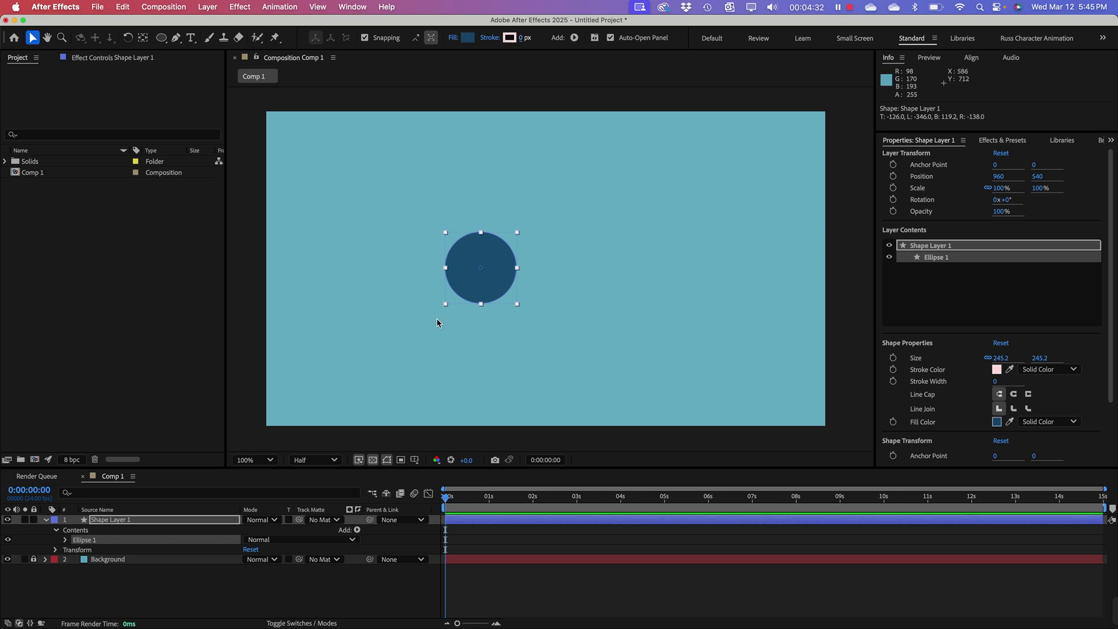
Step: Move the circle up and to the left, into the upper-left area of the composition frame
left_click_drag(500, 276, 463, 267)
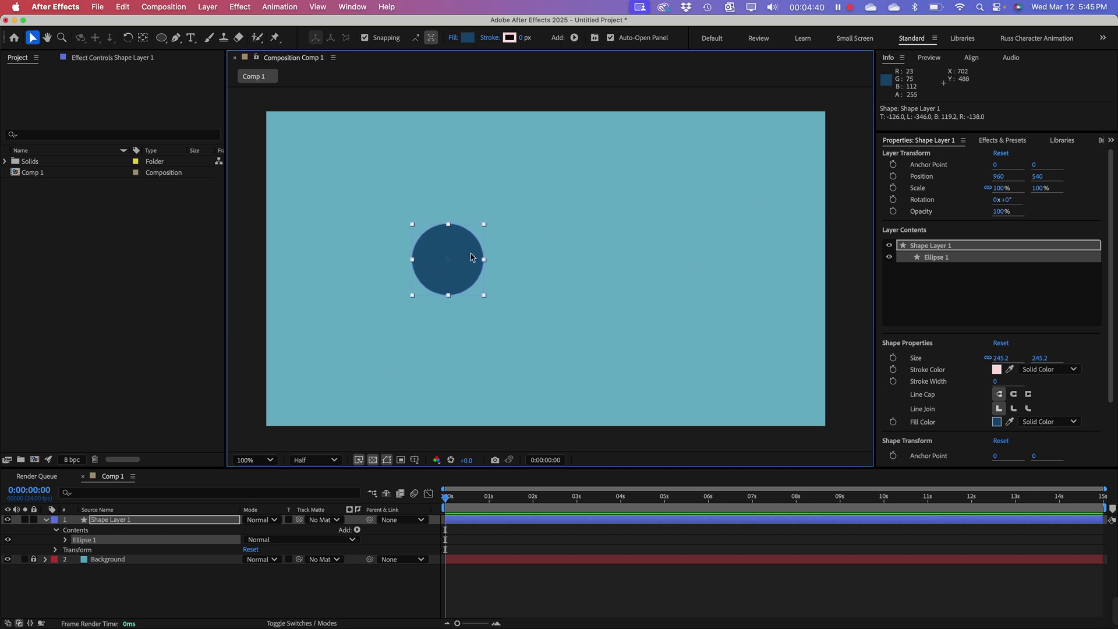
mouse_move(471, 256)
left_mouse_down()
mouse_move(477, 221)
mouse_move(470, 255)
left_mouse_up()
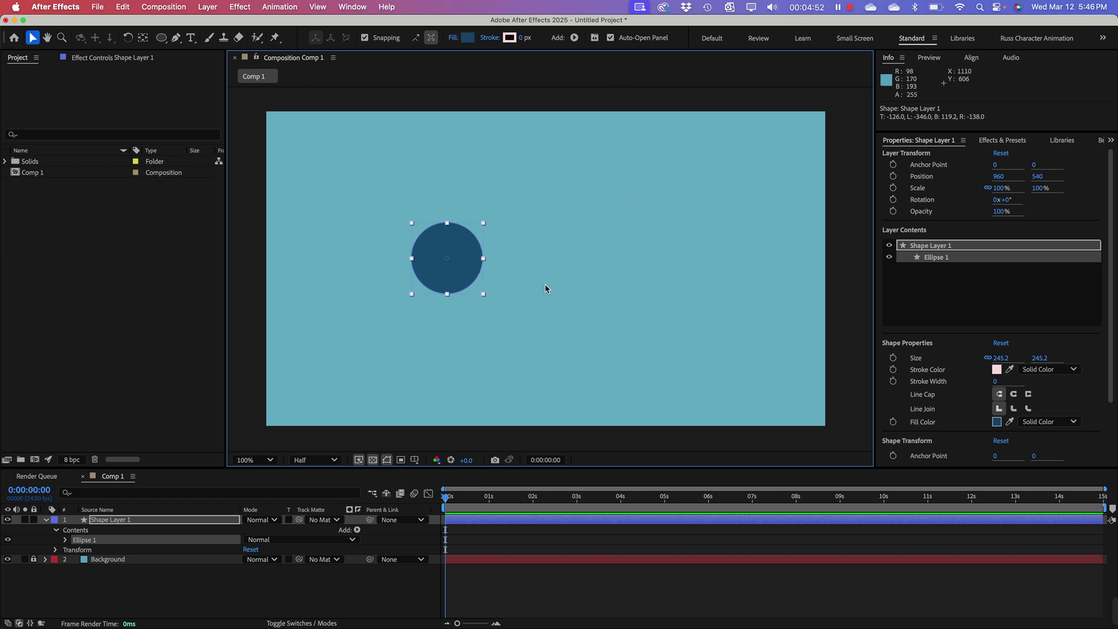
mouse_move(453, 281)
left_mouse_down()
mouse_move(434, 283)
mouse_move(438, 274)
left_mouse_up()
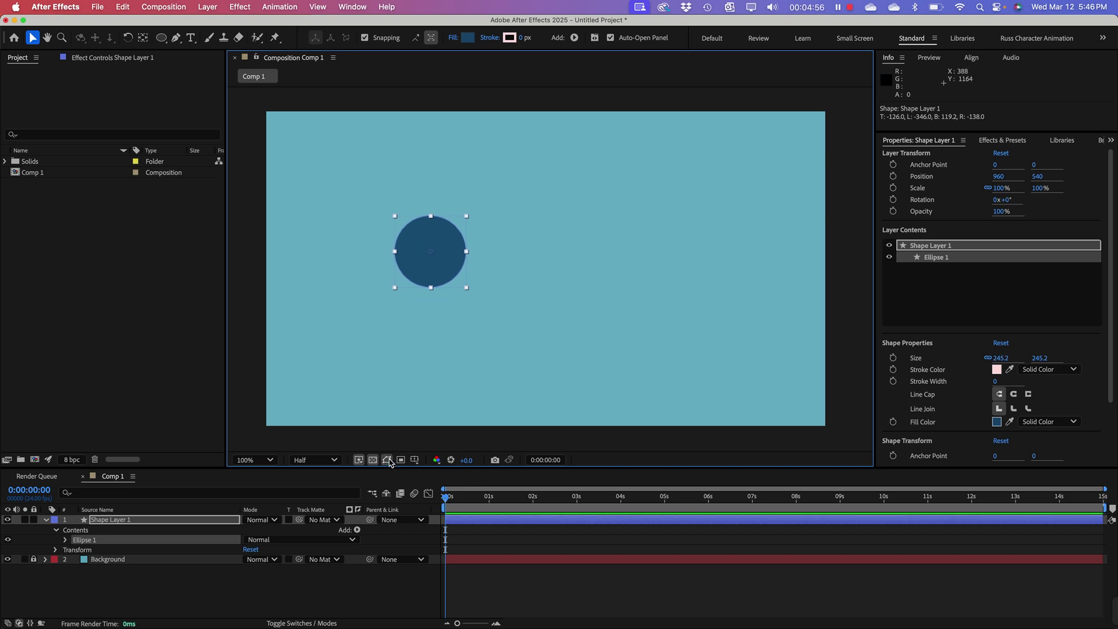
left_click_drag(437, 248, 414, 233)
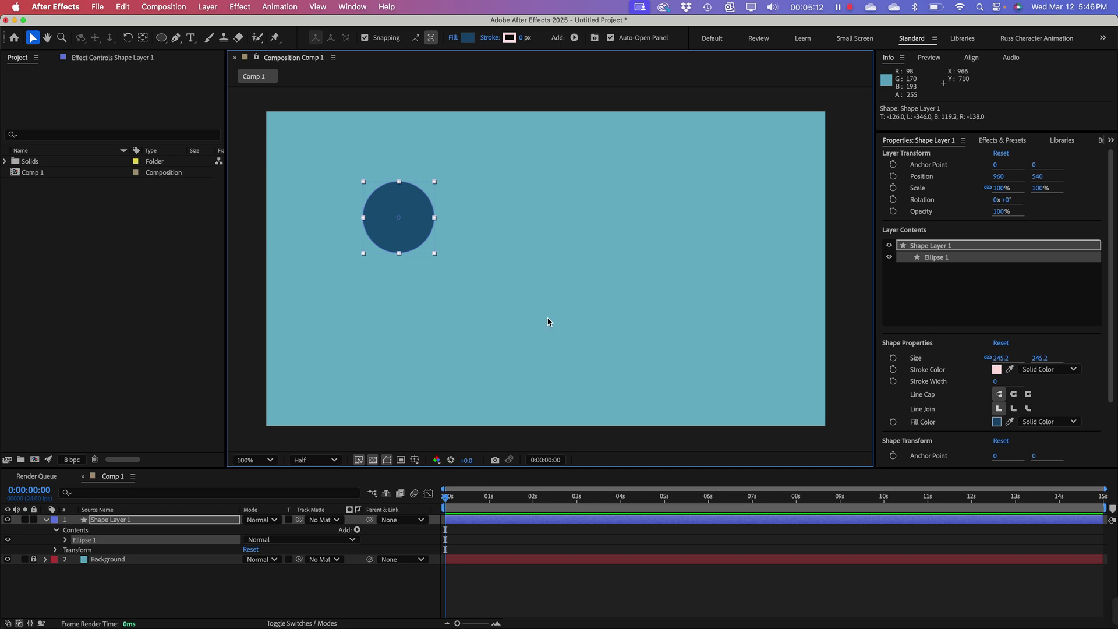
left_click_drag(394, 219, 400, 225)
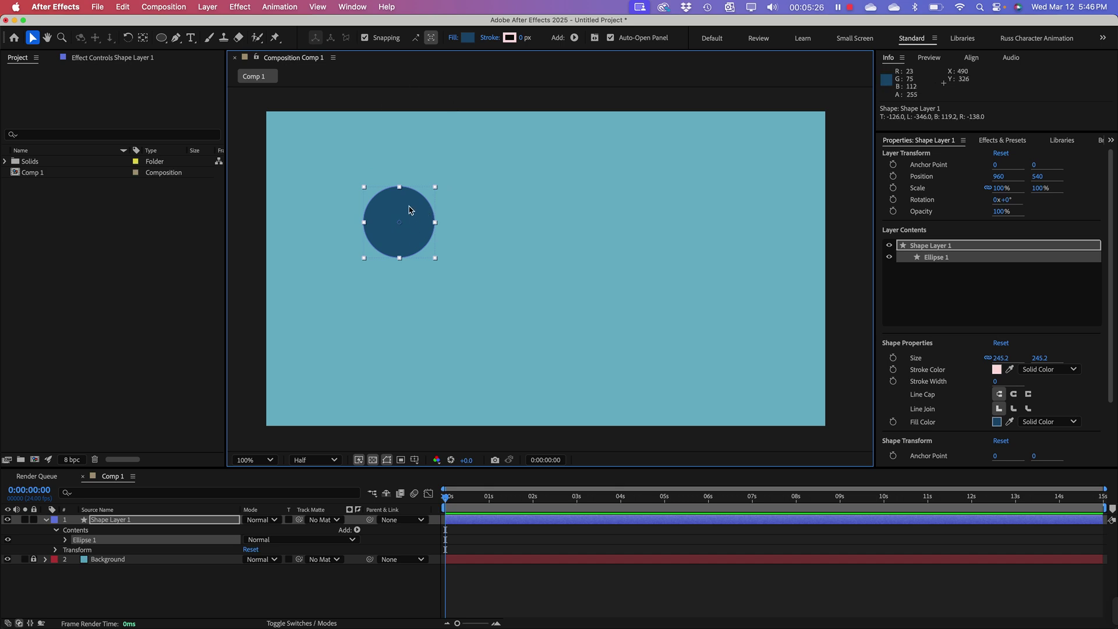
Step: Center the circle's anchor point in its layer content
right_click(410, 210)
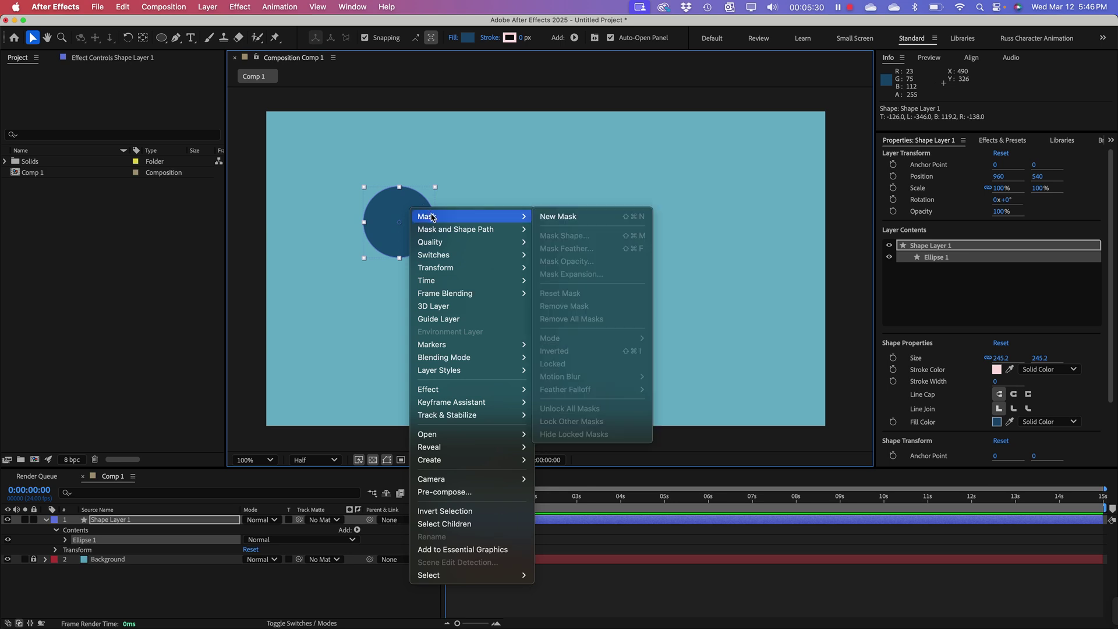
mouse_move(471, 228)
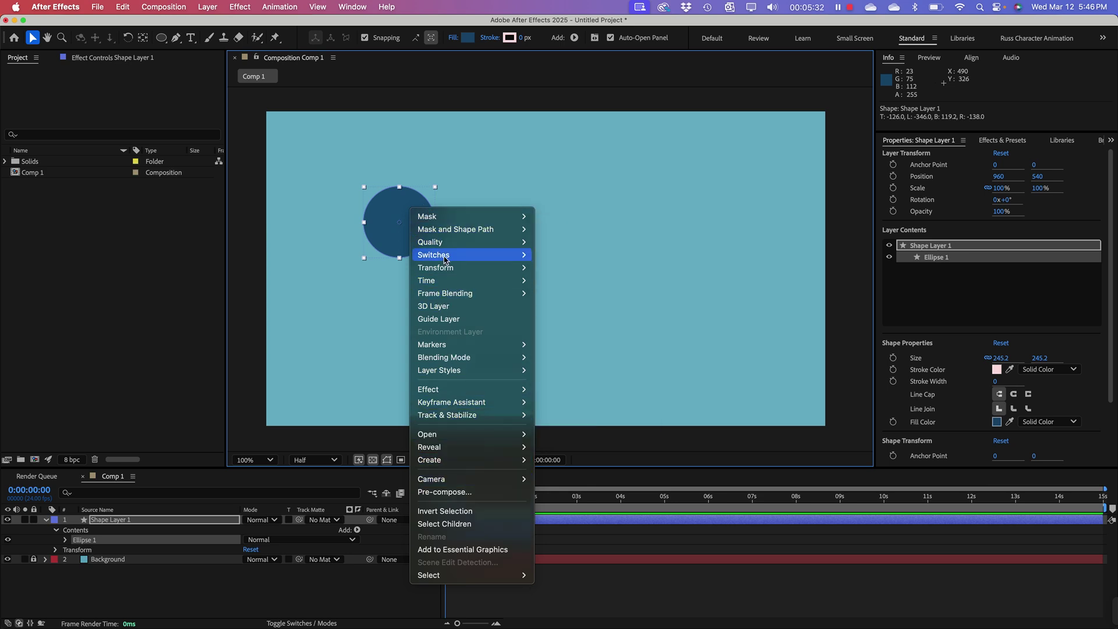
mouse_move(444, 267)
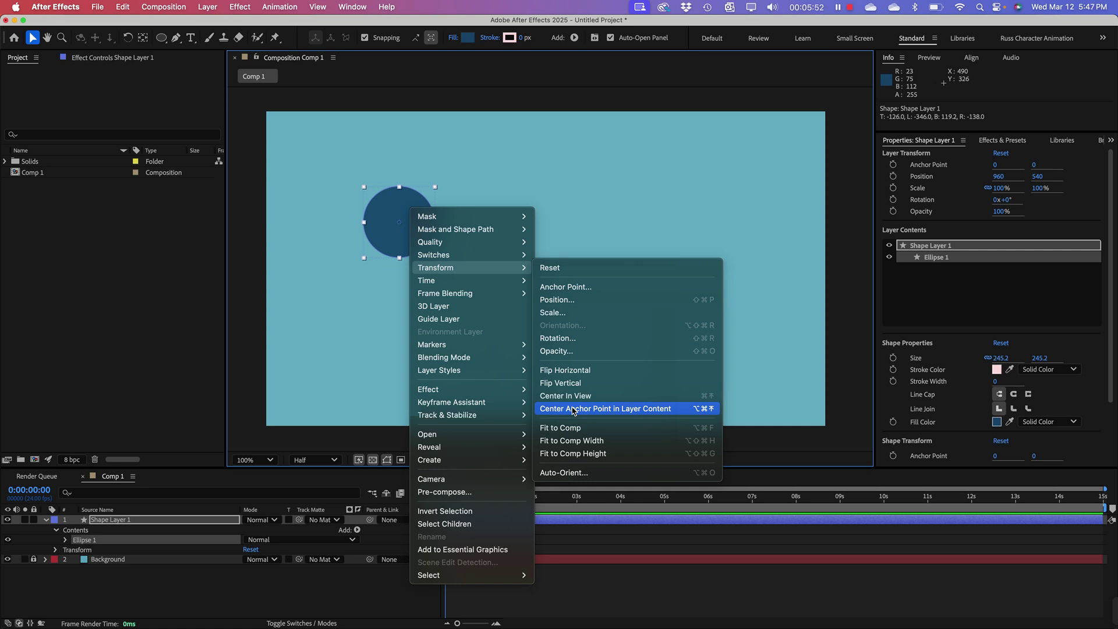
left_click(573, 409)
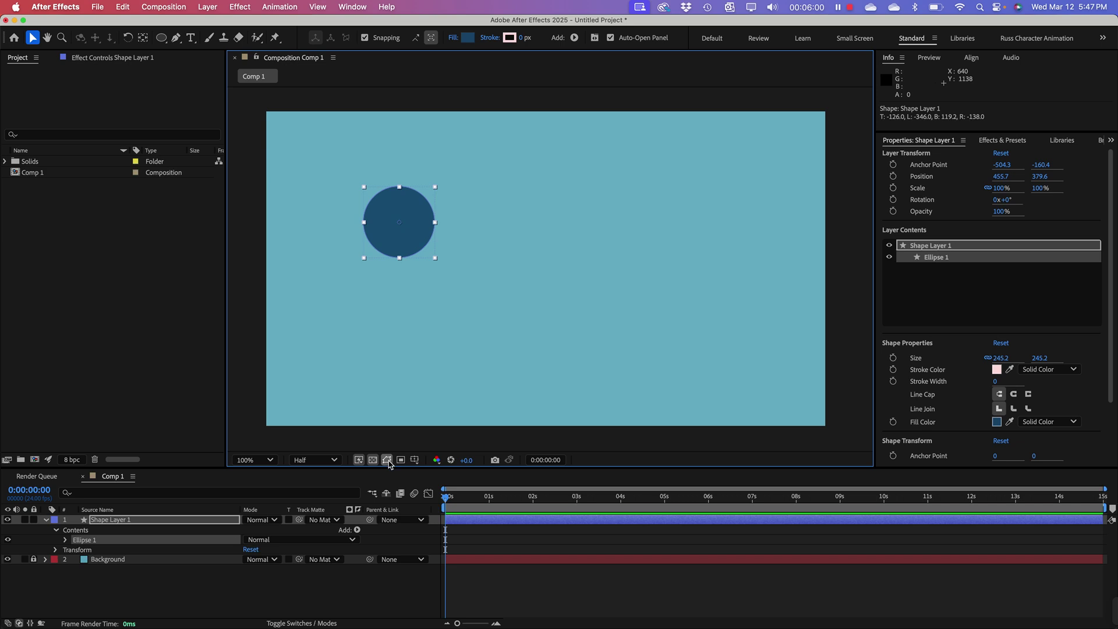
left_click(387, 460)
left_click(387, 460)
Step: Move the circle down toward the frame's centre, try rotating it with the Rotation tool, and undo the rotation
left_click_drag(407, 234, 494, 263)
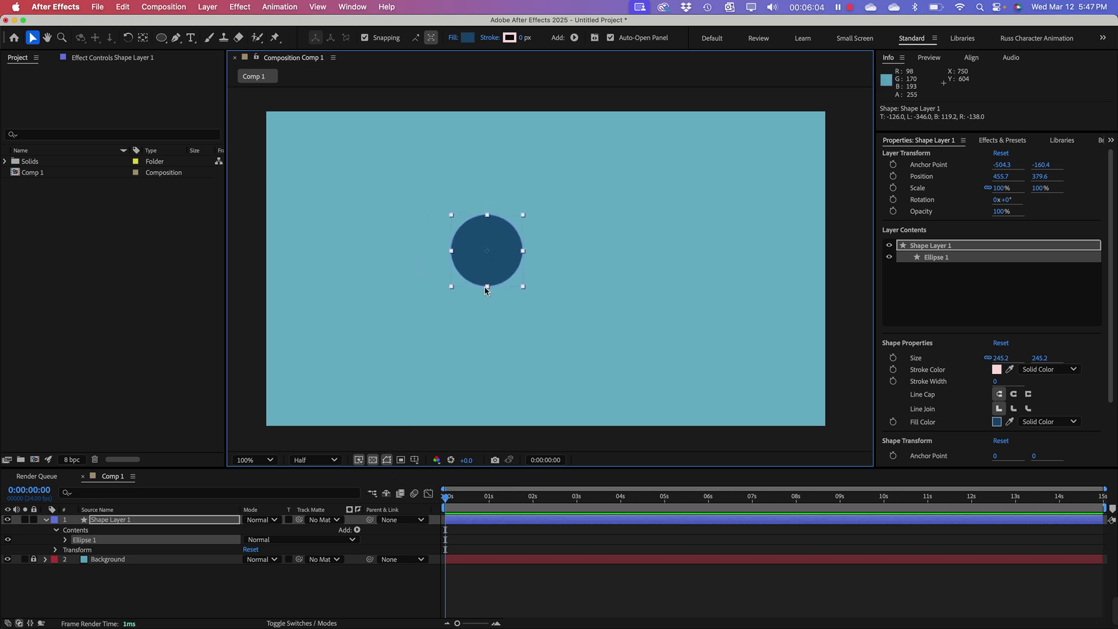
key("w")
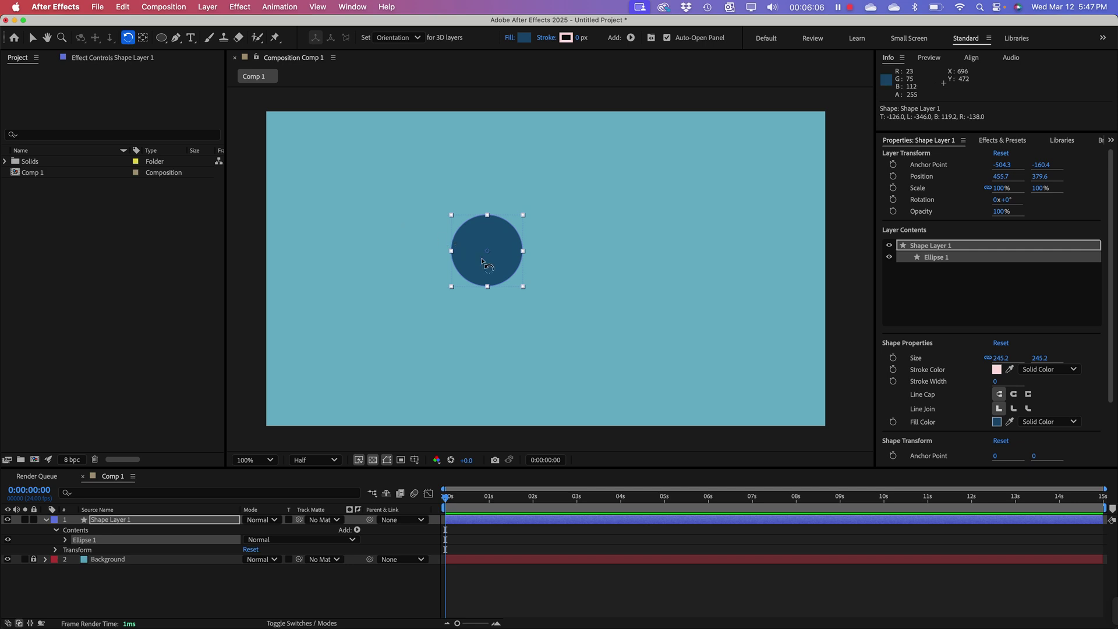
left_click_drag(524, 289, 456, 300)
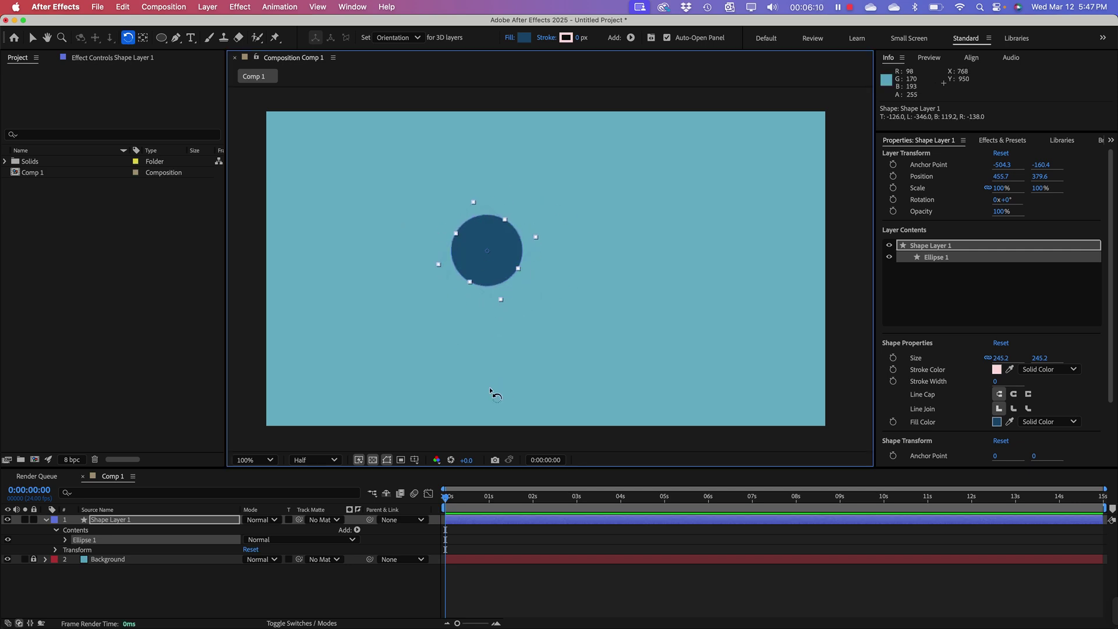
key("super+z")
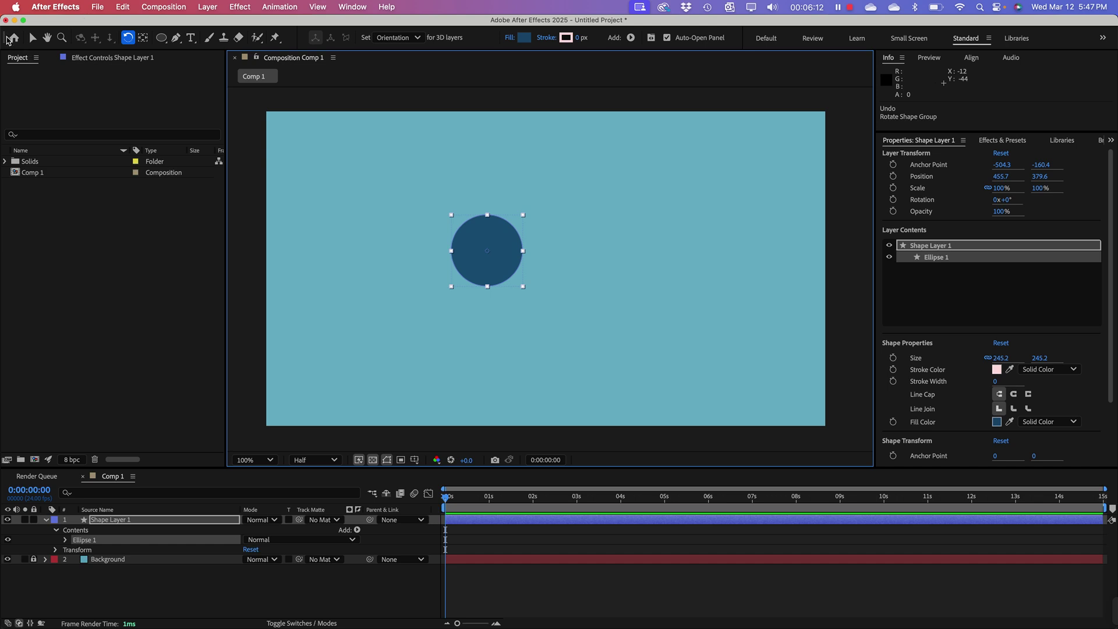
left_click(32, 37)
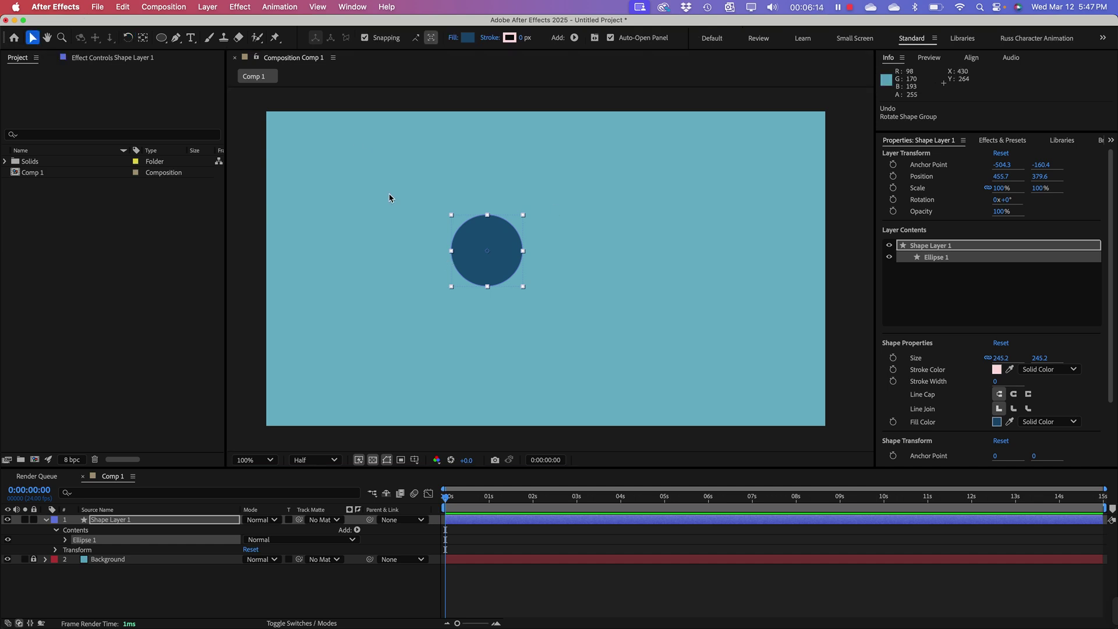
Step: Move the circle to the frame's upper-right area and draw a second circle about 226 px wide in the upper-left area
left_click_drag(496, 266, 723, 179)
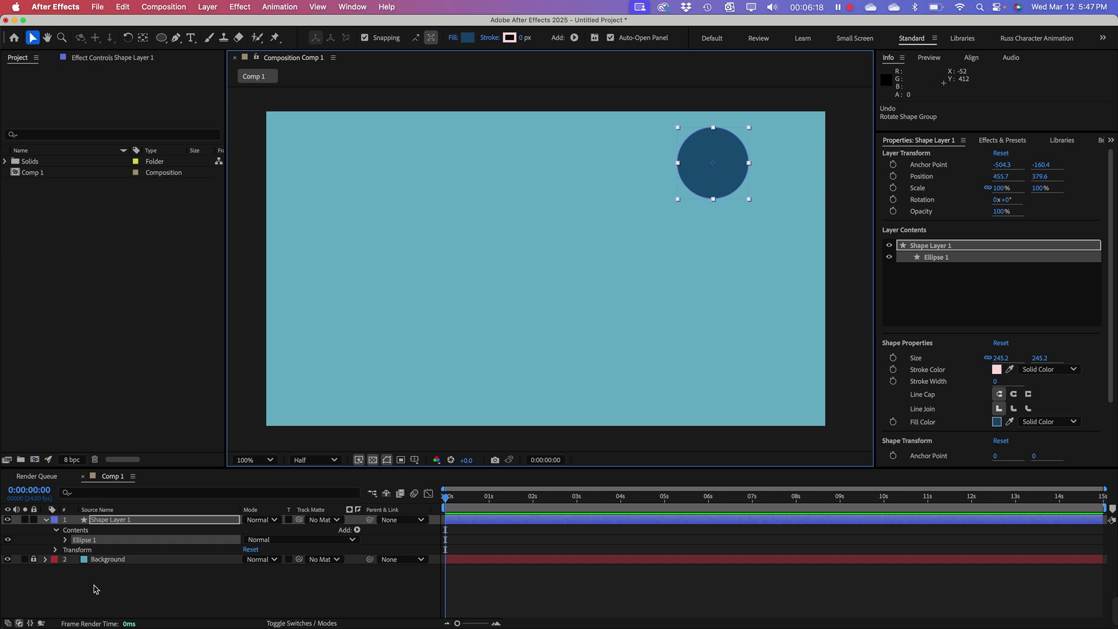
left_click(96, 590)
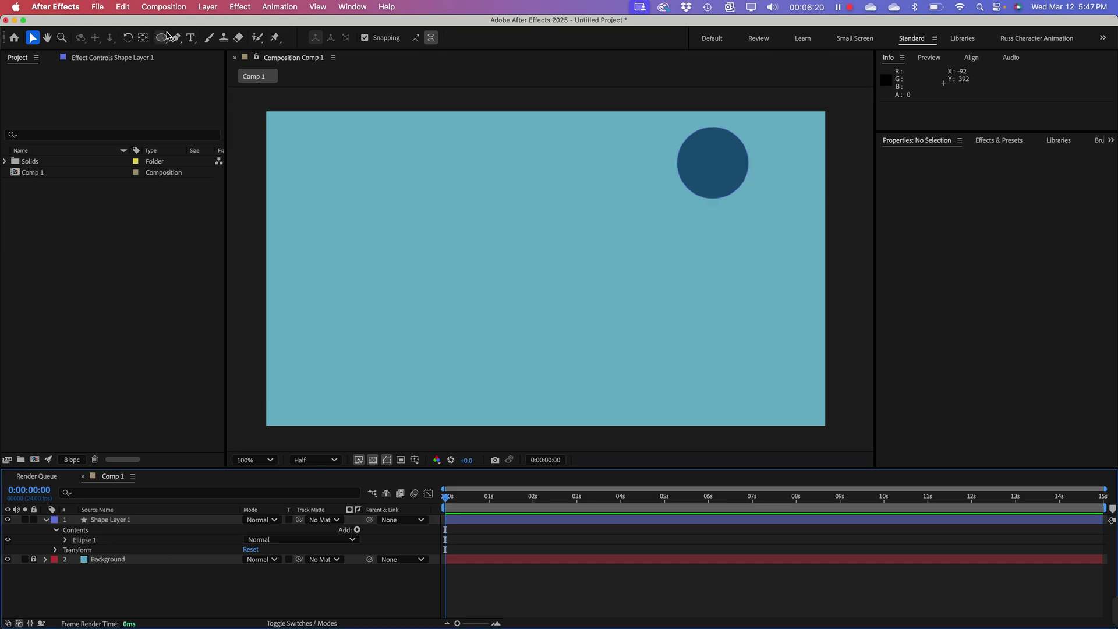
left_click(161, 38)
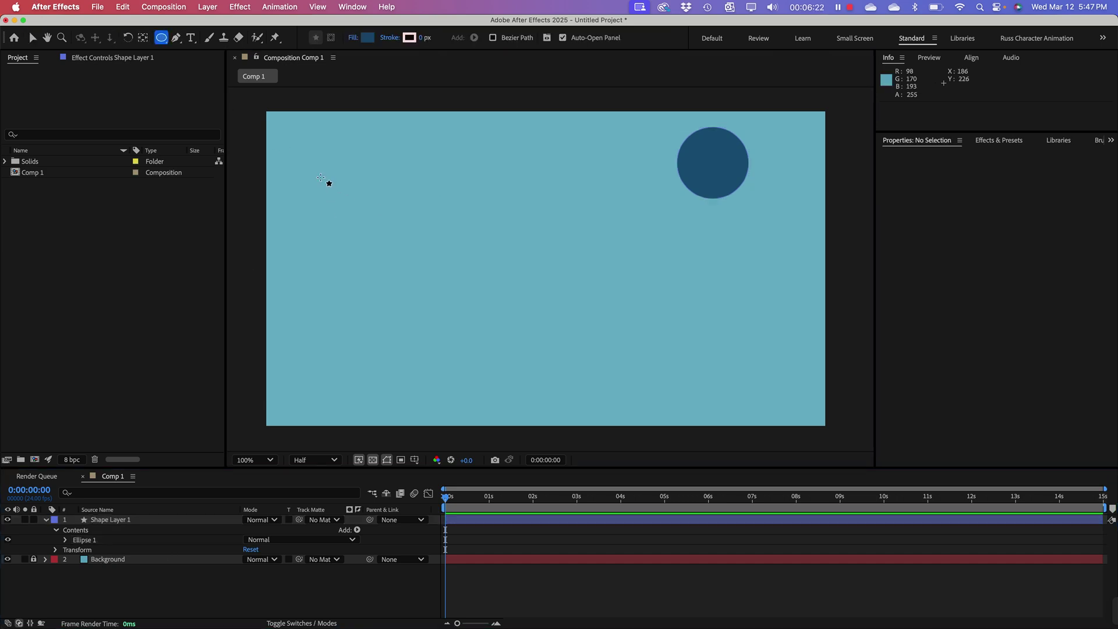
left_click_drag(320, 177, 387, 244)
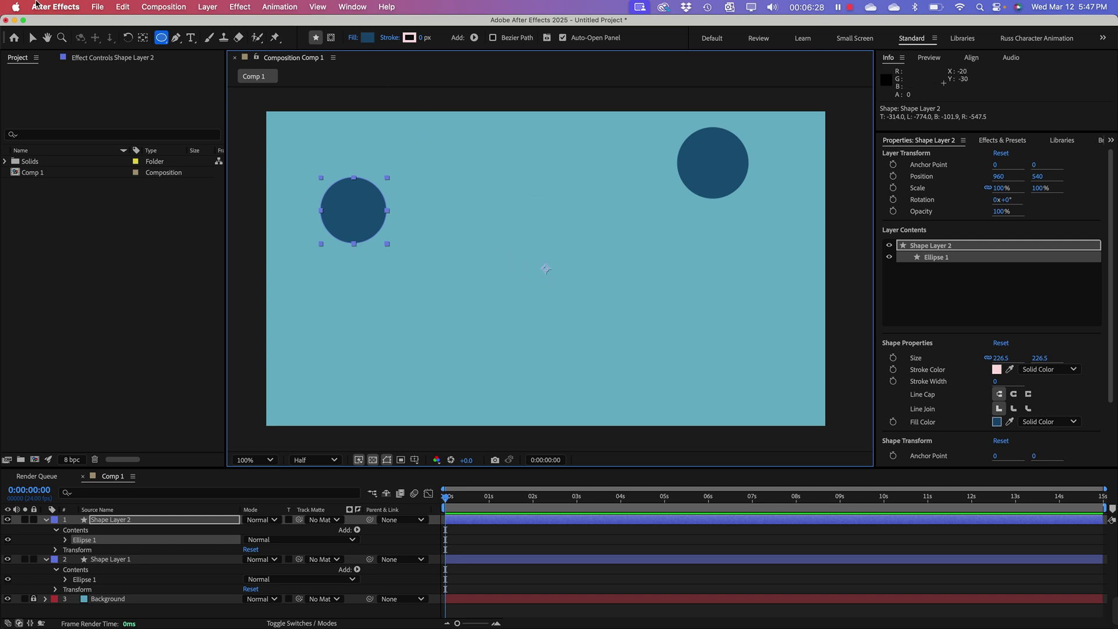
Step: Try rotating the second circle's ellipse with the Selection tool, and undo the rotation
left_click(32, 37)
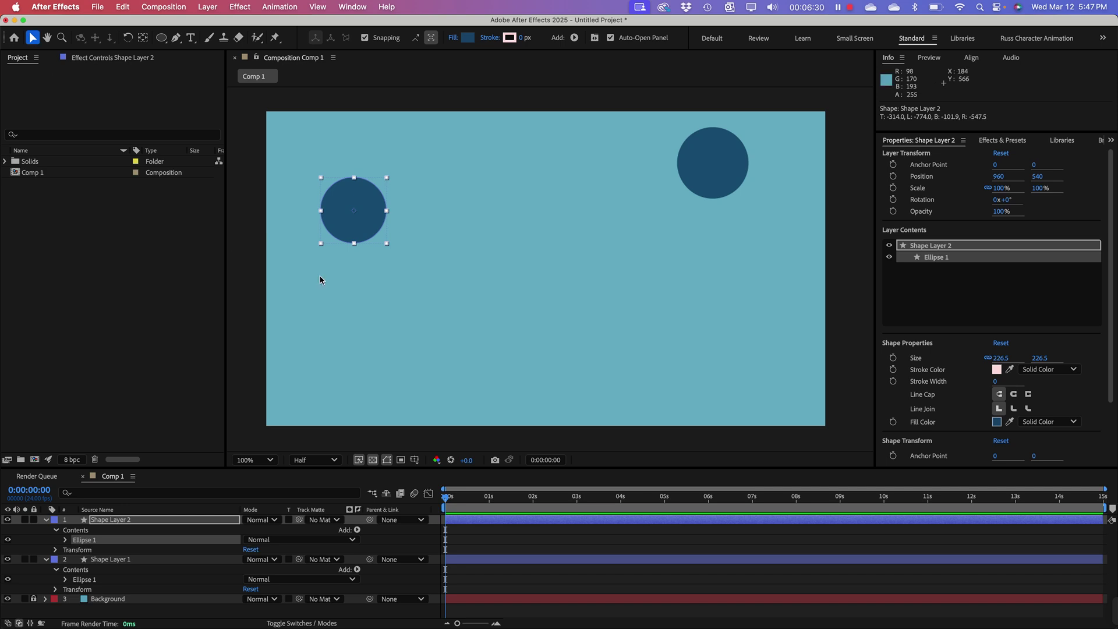
left_click(390, 251)
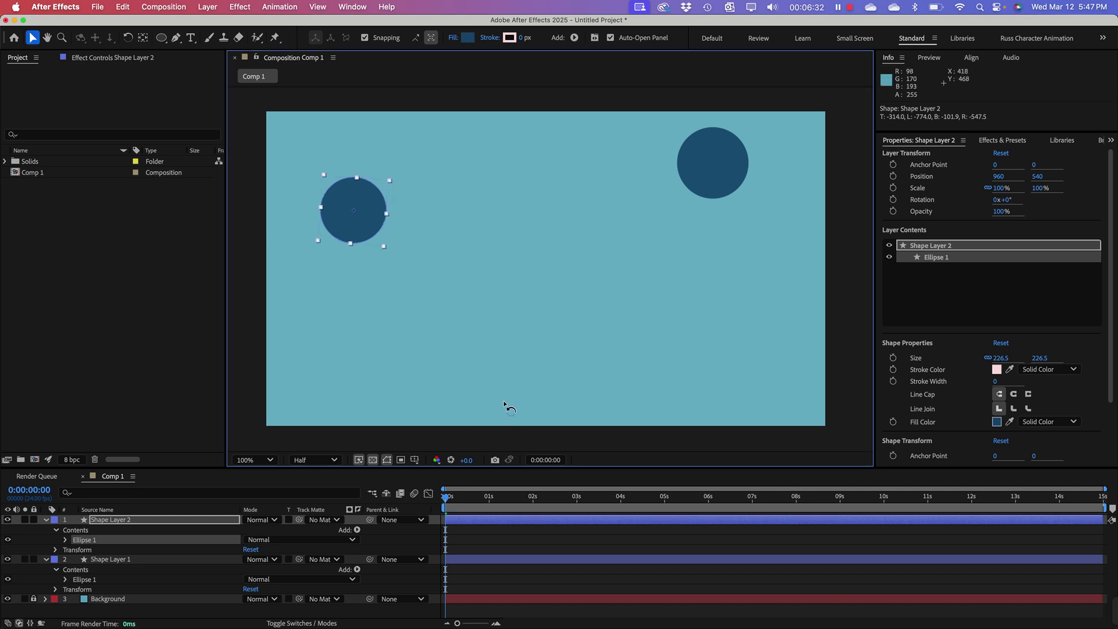
key("super+z")
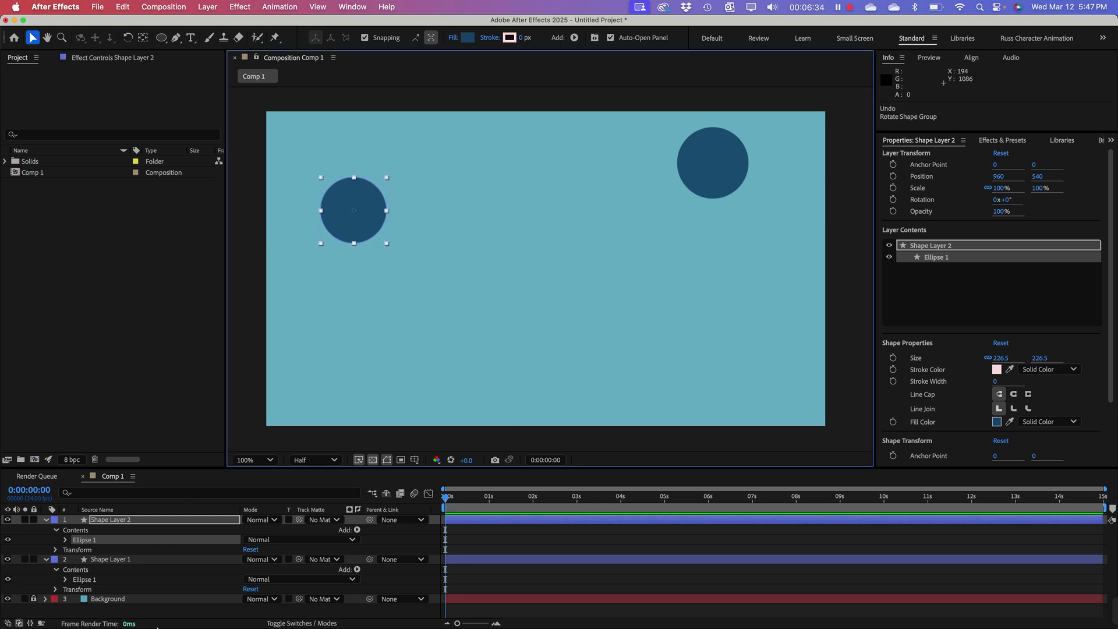
Step: Select the second circle's whole layer, rotate it around the anchor point at the frame's centre, and undo the rotation
left_click(164, 332)
left_click(280, 300)
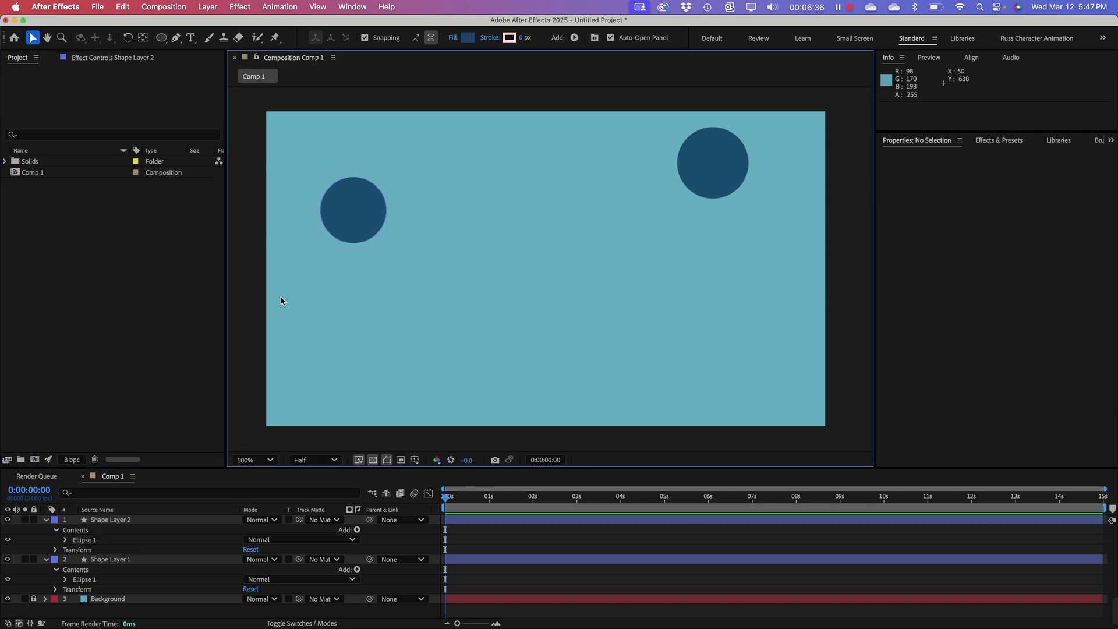
left_click(356, 213)
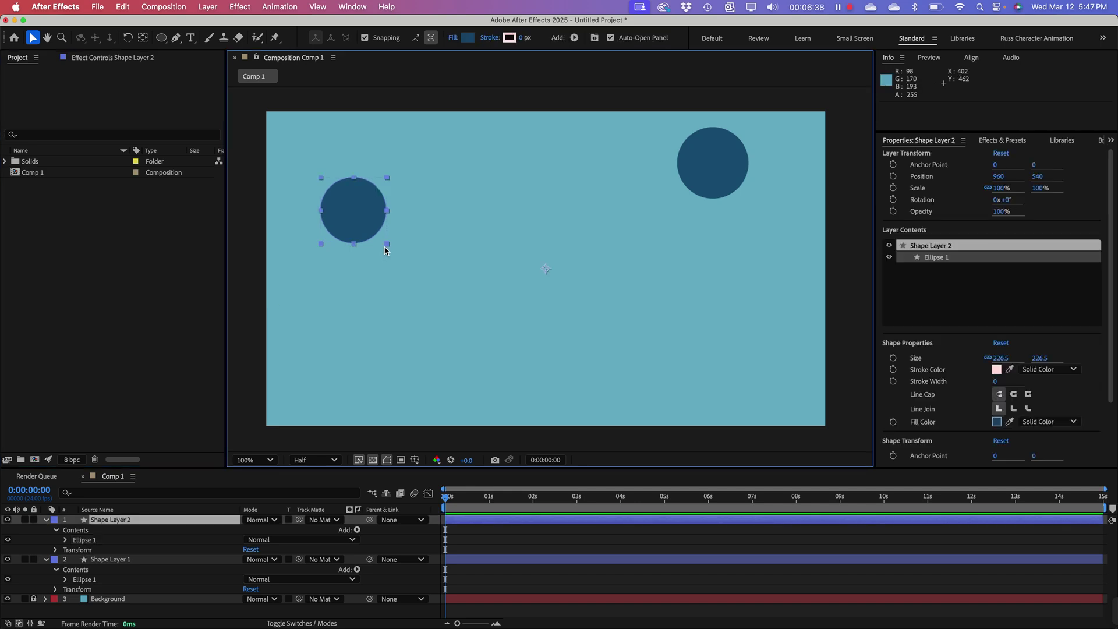
left_click(128, 38)
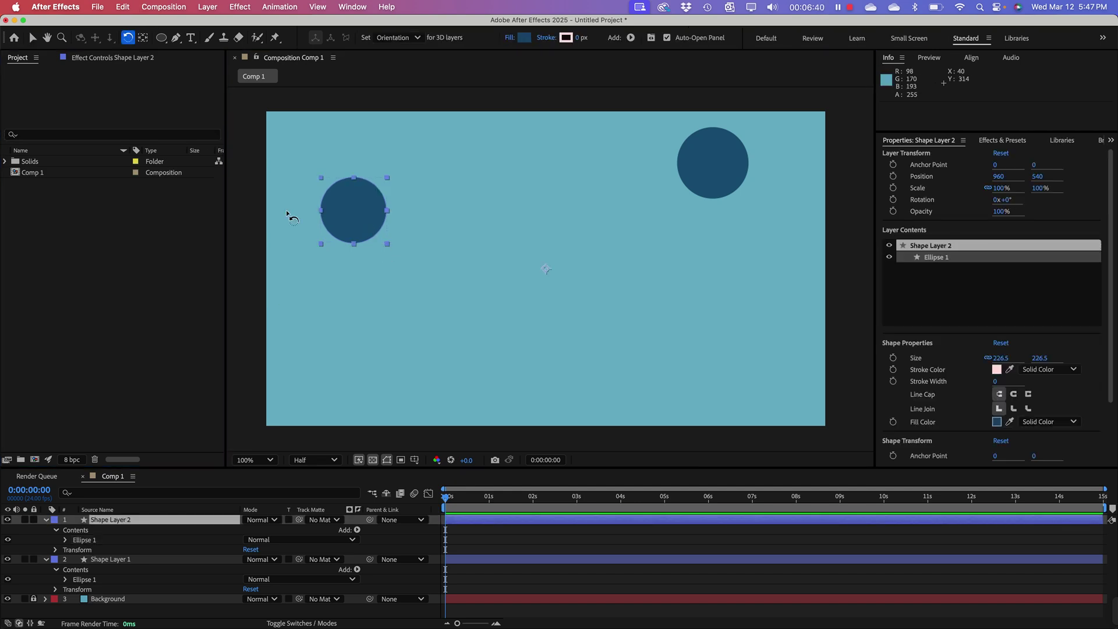
left_click_drag(387, 247, 542, 274)
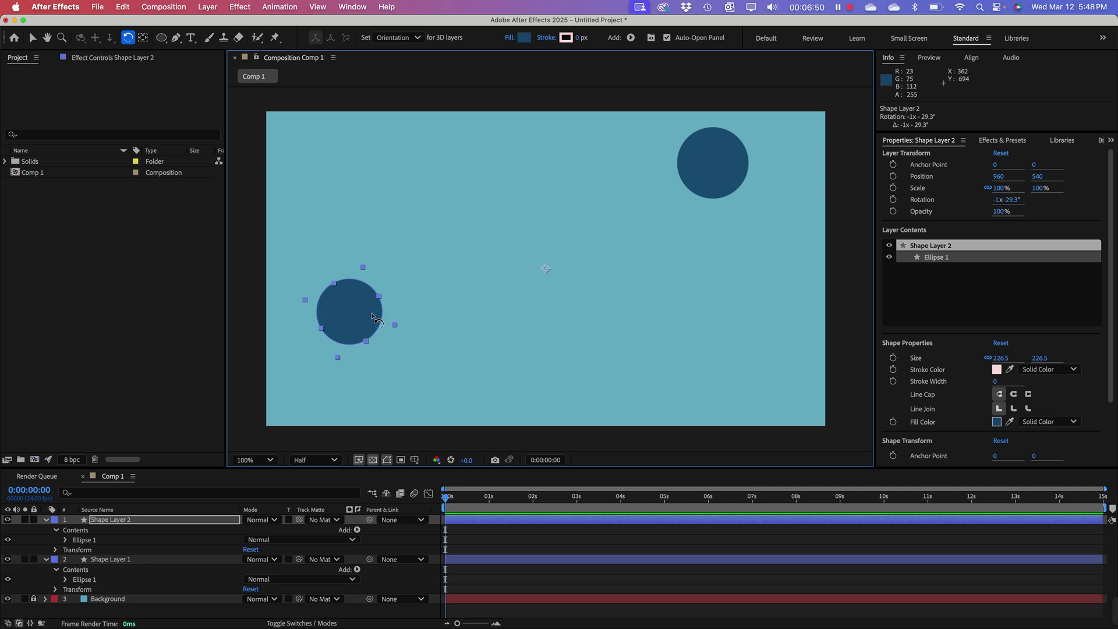
key("super+z")
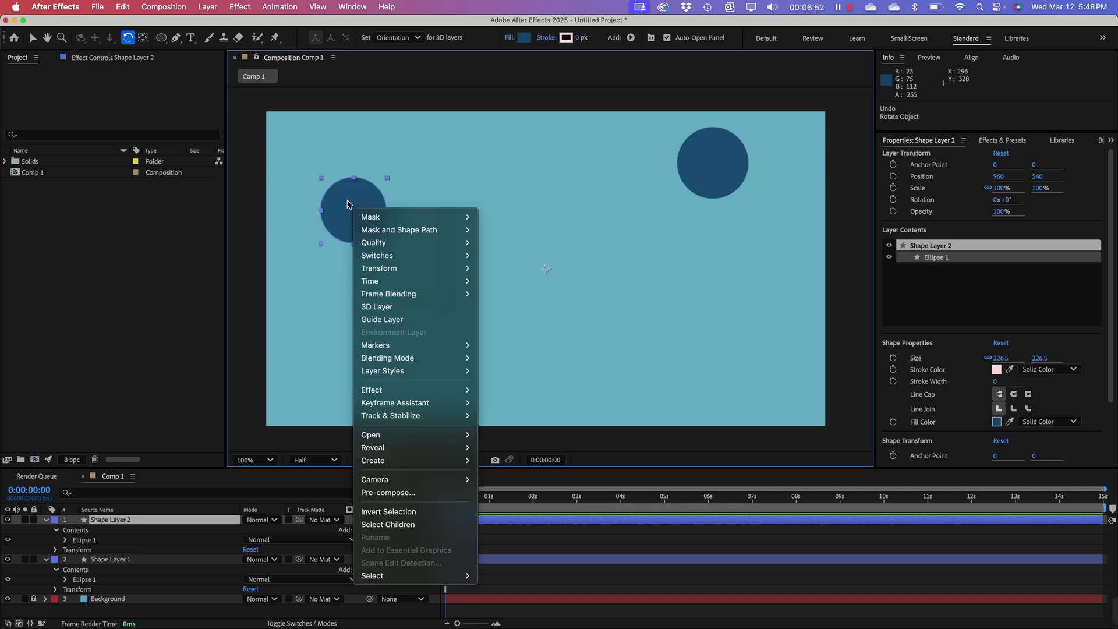
Step: Center the second circle's anchor point in its layer content
mouse_move(410, 268)
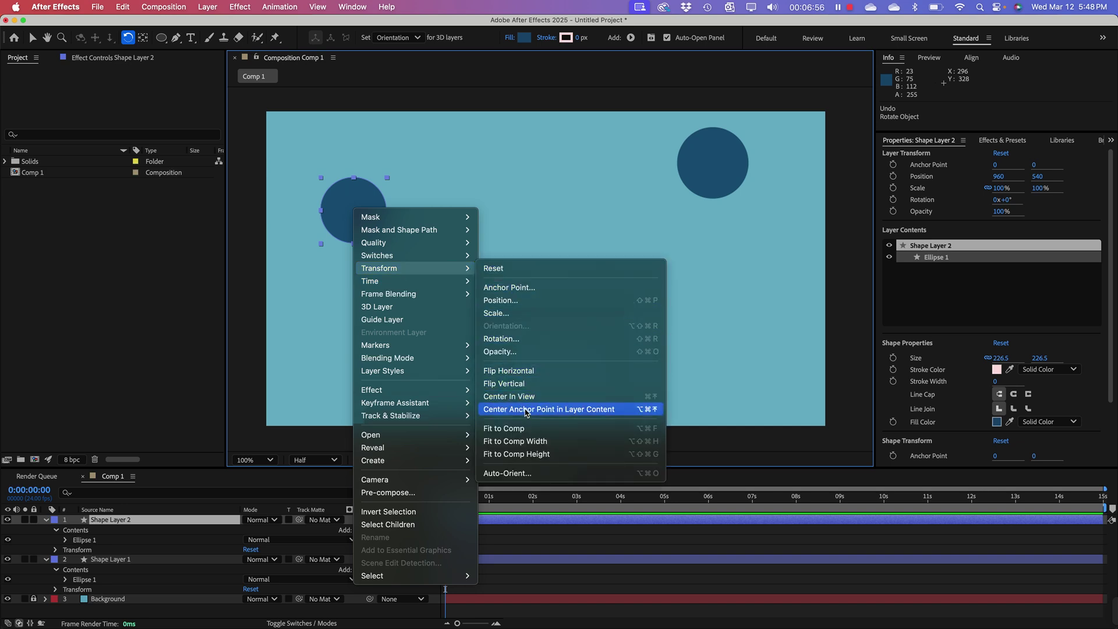
left_click(526, 410)
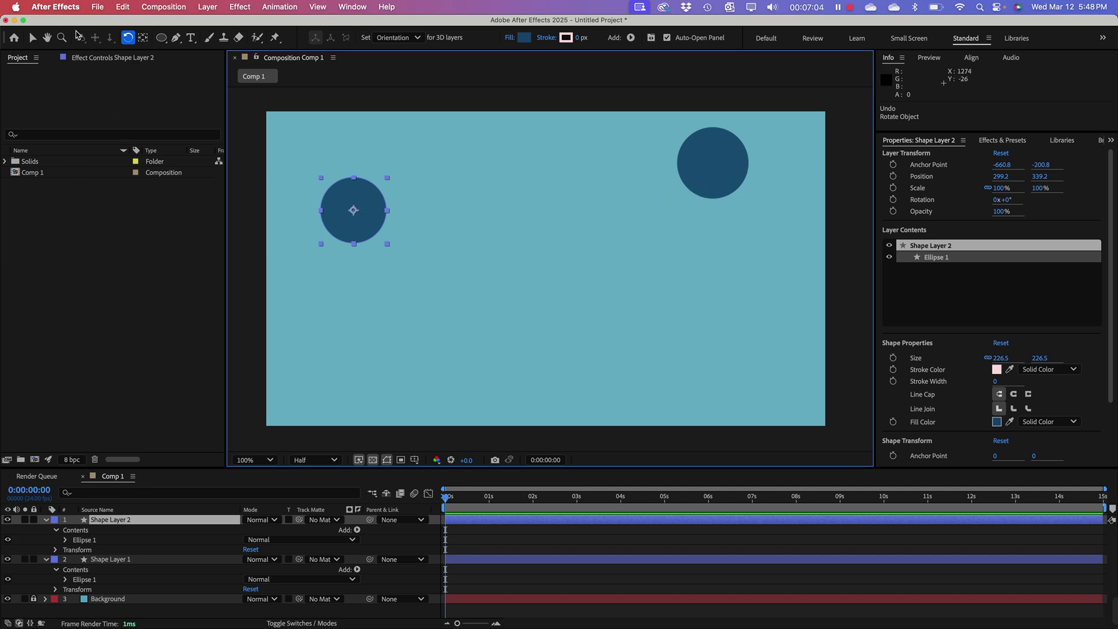
Step: Delete the first circle in the frame's upper-right area
left_click(32, 38)
left_click(725, 184)
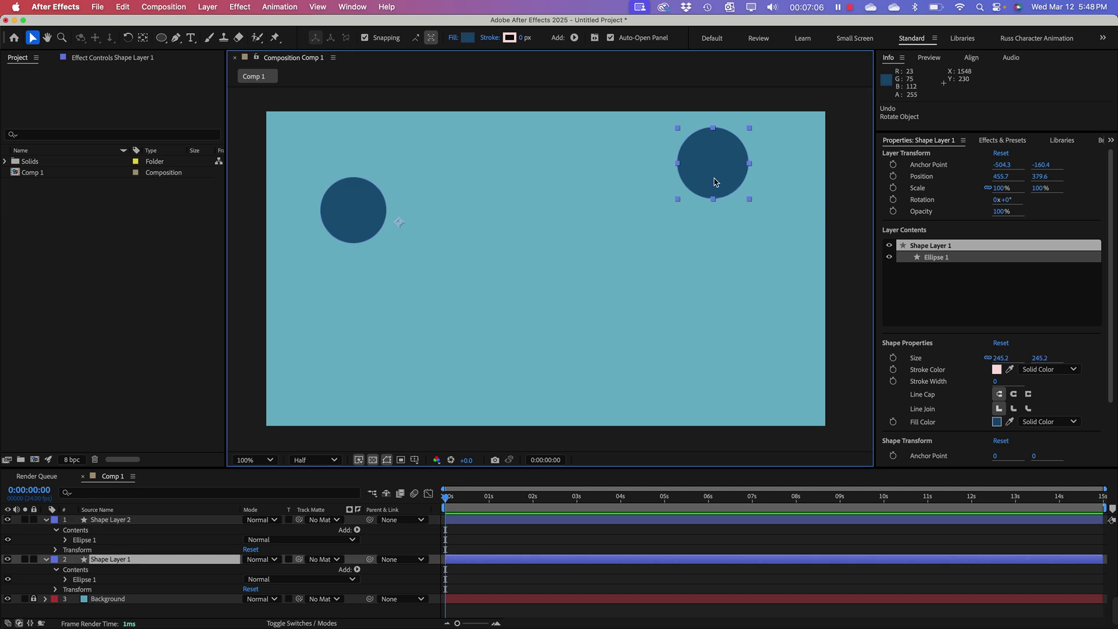
key("Delete")
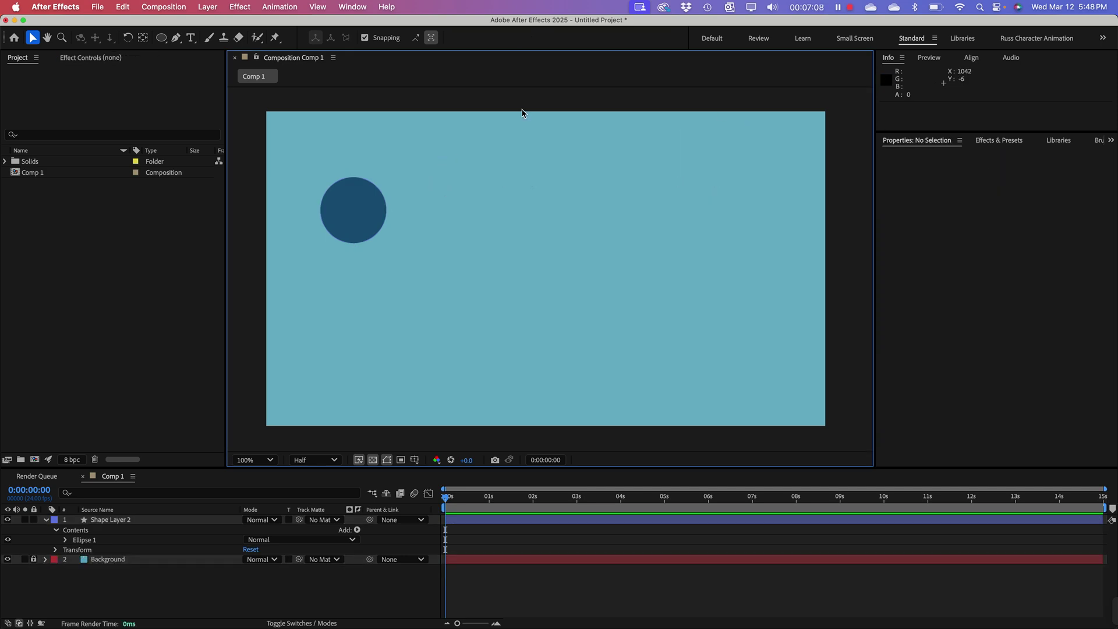
Step: Move the remaining circle near the frame's left edge, vertically centred at about position 265, 540
left_click(346, 192)
left_click_drag(348, 192, 341, 246)
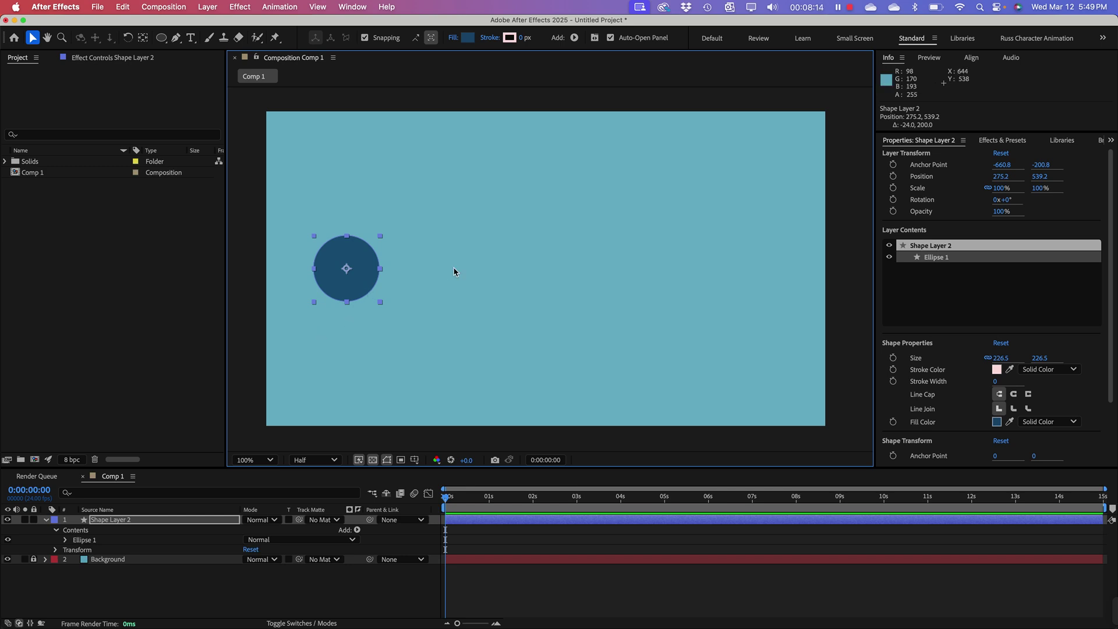
left_click_drag(360, 264, 358, 271)
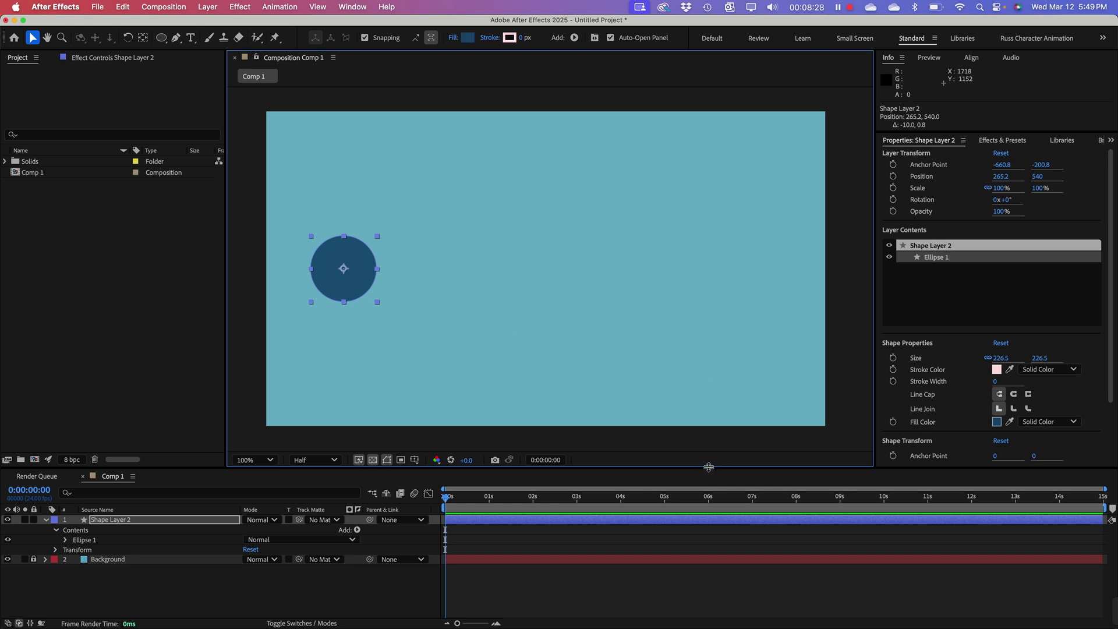
Step: Enlarge the timeline area and collapse the circle layer's properties
left_click_drag(709, 467, 708, 396)
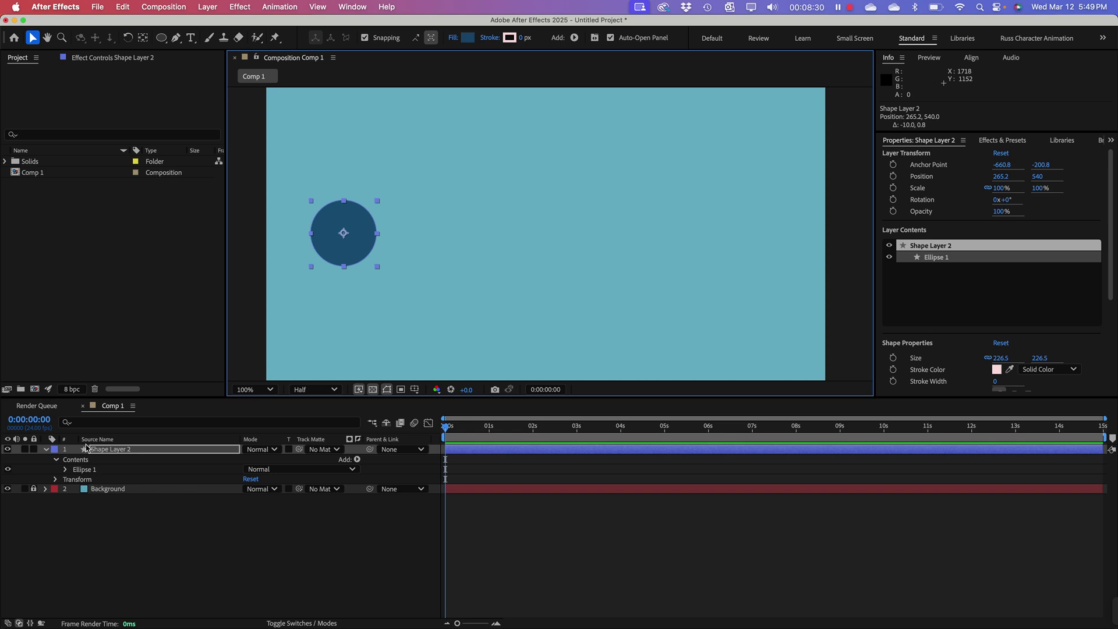
left_click(88, 450)
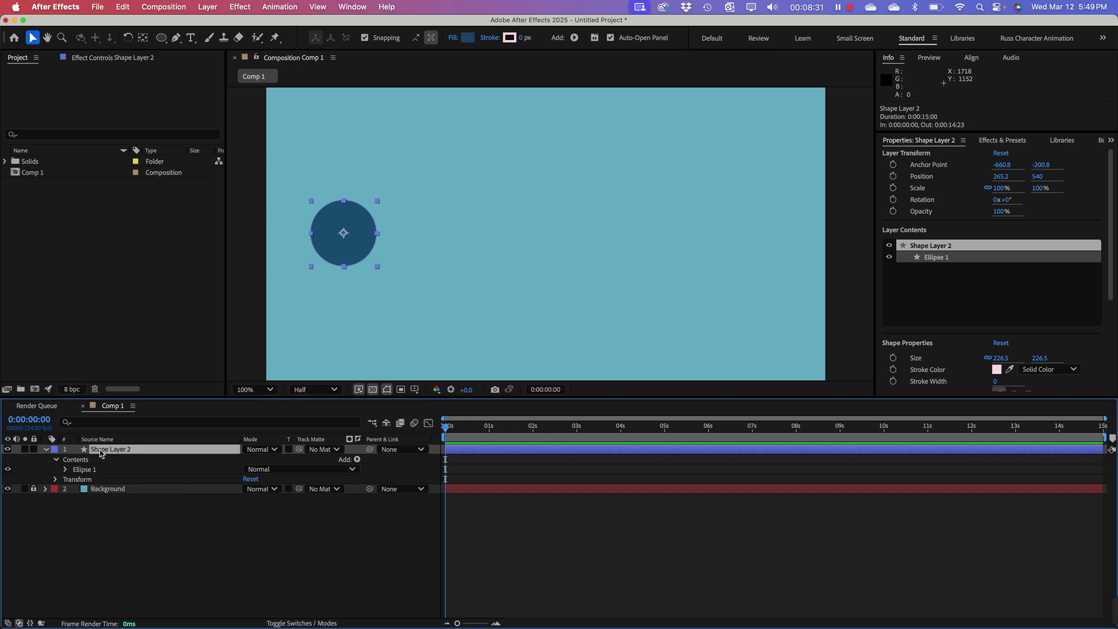
left_click(53, 449)
left_click(46, 450)
left_click(46, 449)
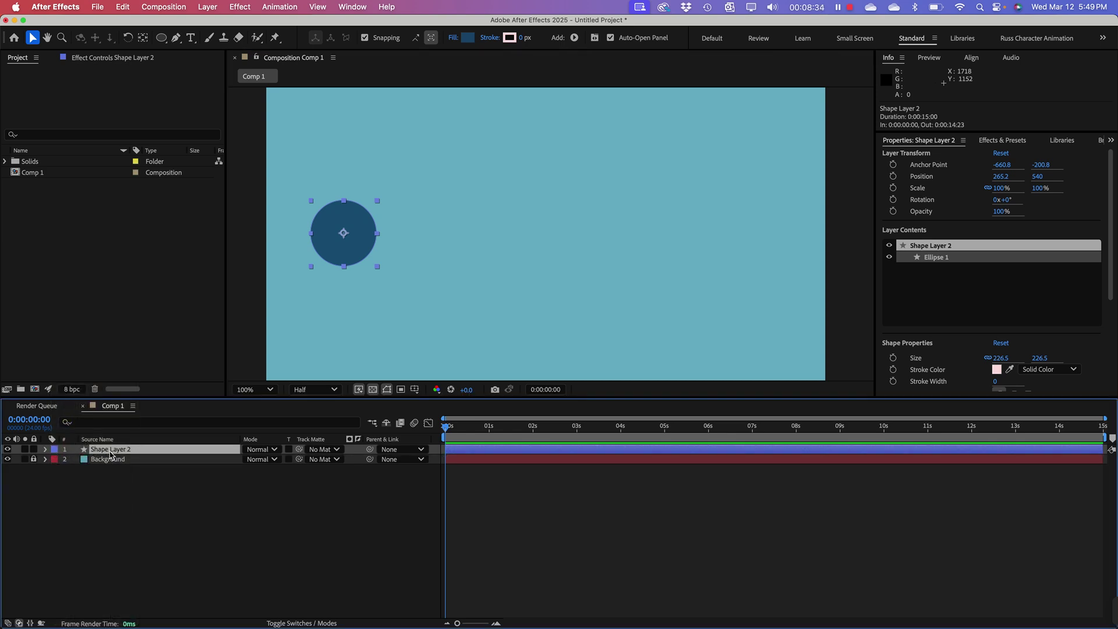
Step: Rename the circle's shape layer as Ball
double_click(112, 452)
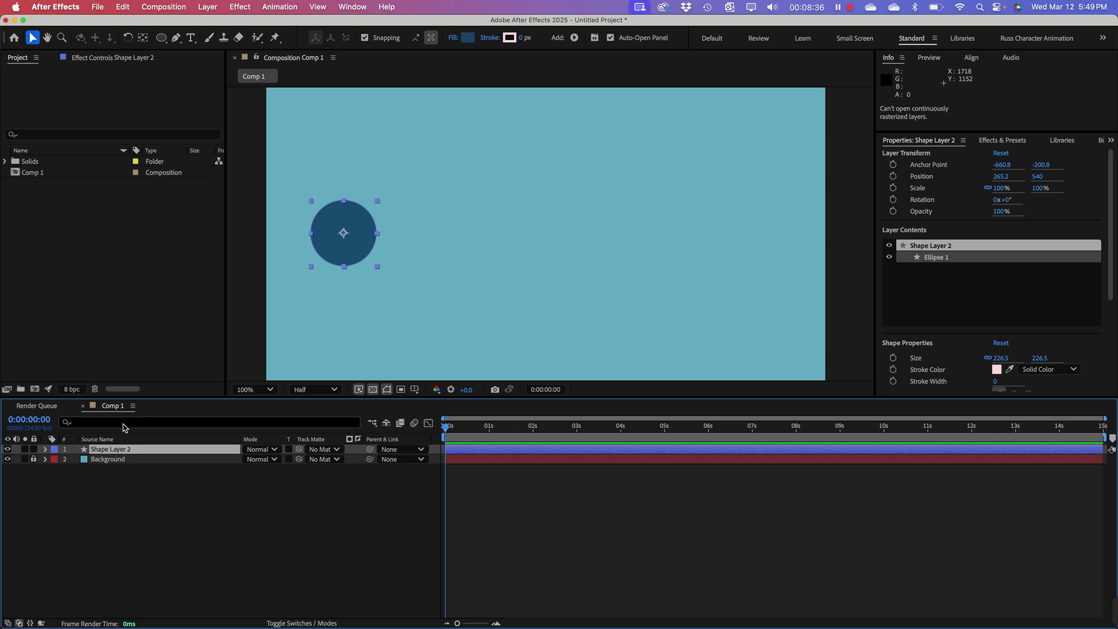
key("Return")
type("Ball")
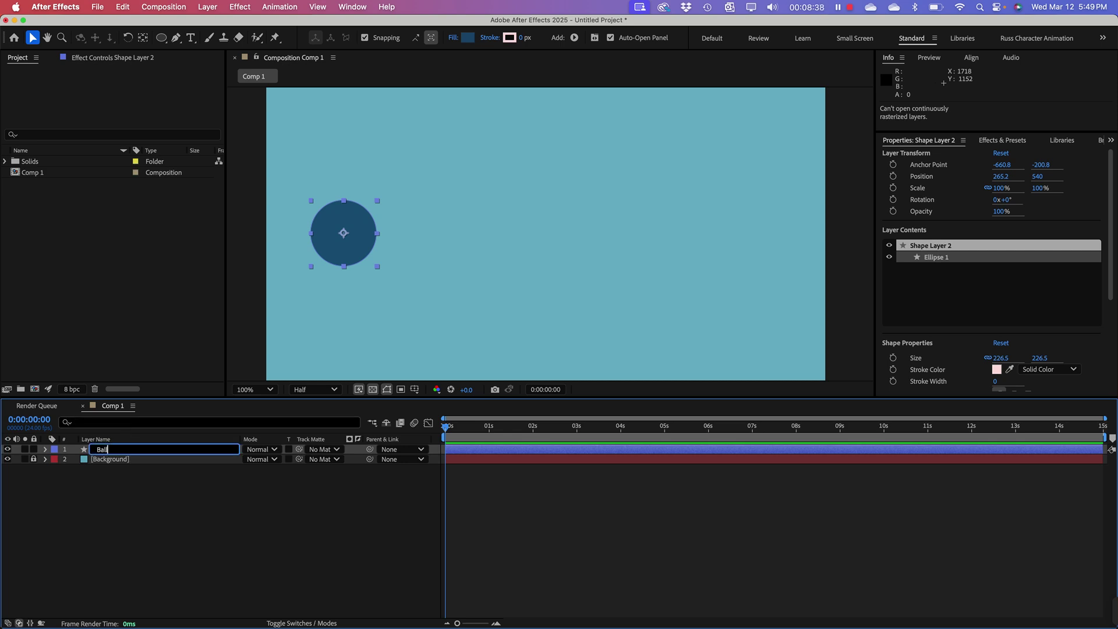
key("Return")
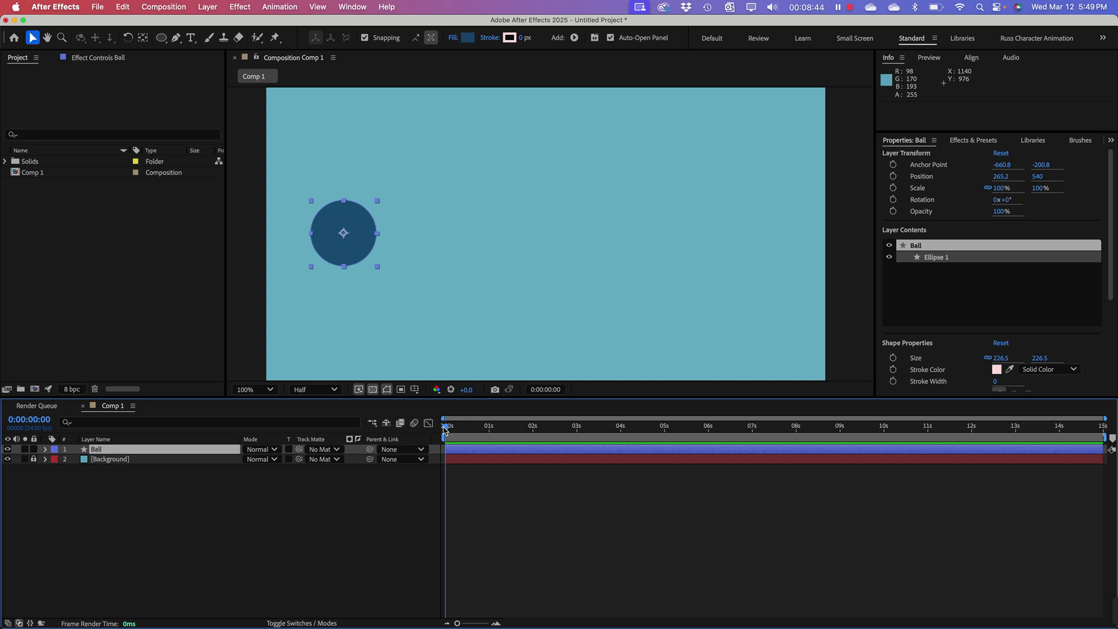
Step: Move the current time to 0:00:01:13 and zoom the timeline to show the range from 0:00:00:00 to 0:00:01:22
left_click_drag(452, 426, 513, 451)
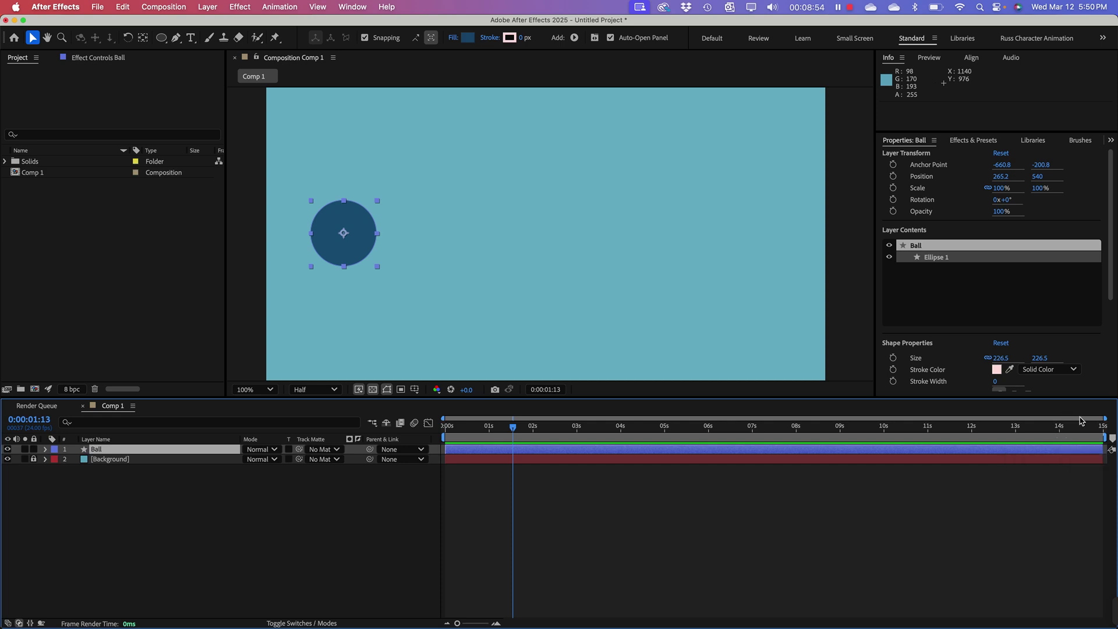
left_click_drag(1106, 418, 532, 419)
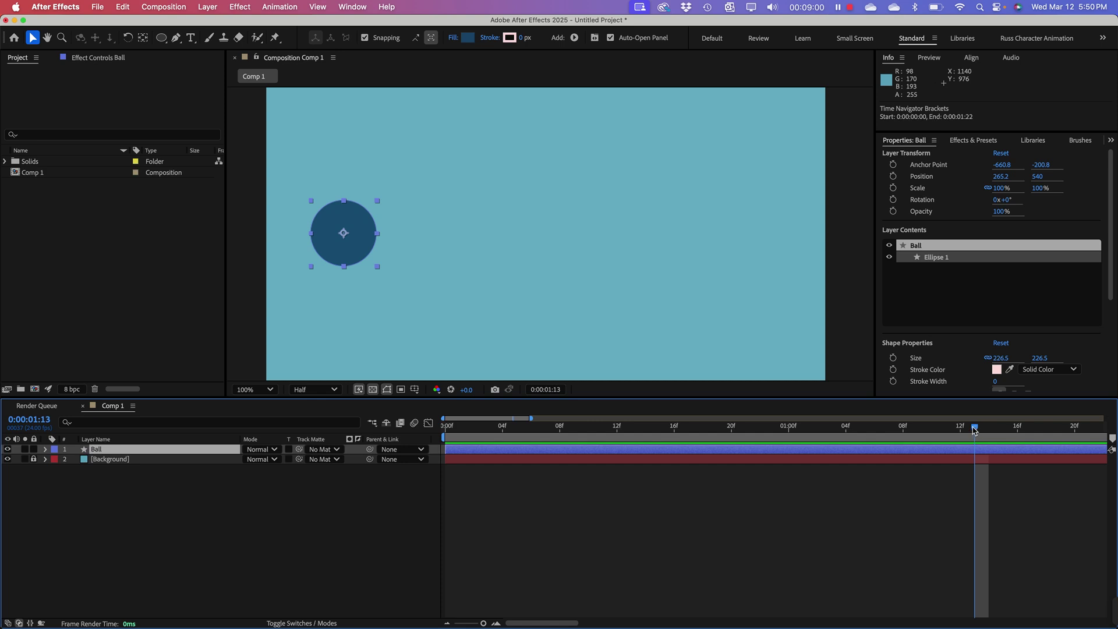
Step: Show the timeline from 0:00:00:00 to 0:00:00:22 and trim the Ball layer's end at 0:00:00:02
left_click_drag(976, 427, 517, 448)
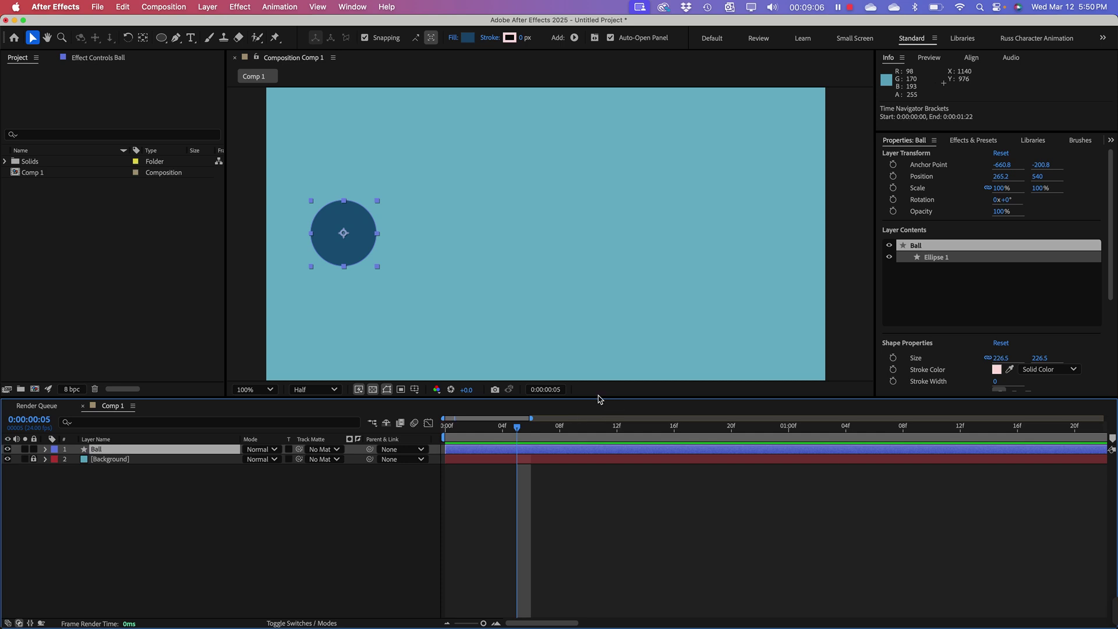
left_click_drag(532, 417, 488, 418)
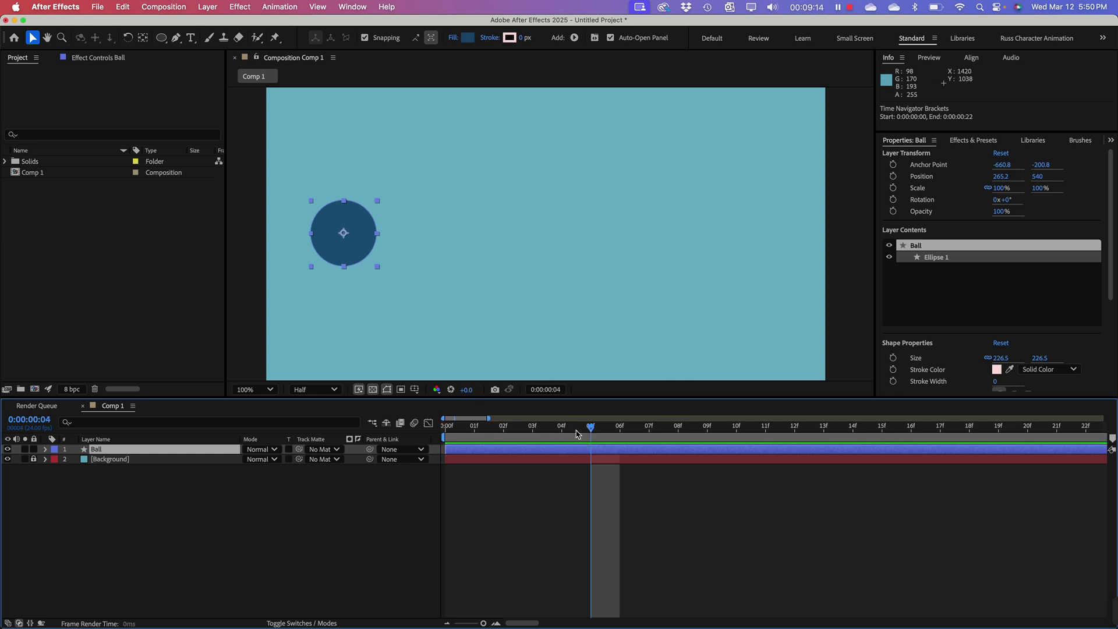
left_click_drag(591, 430, 511, 444)
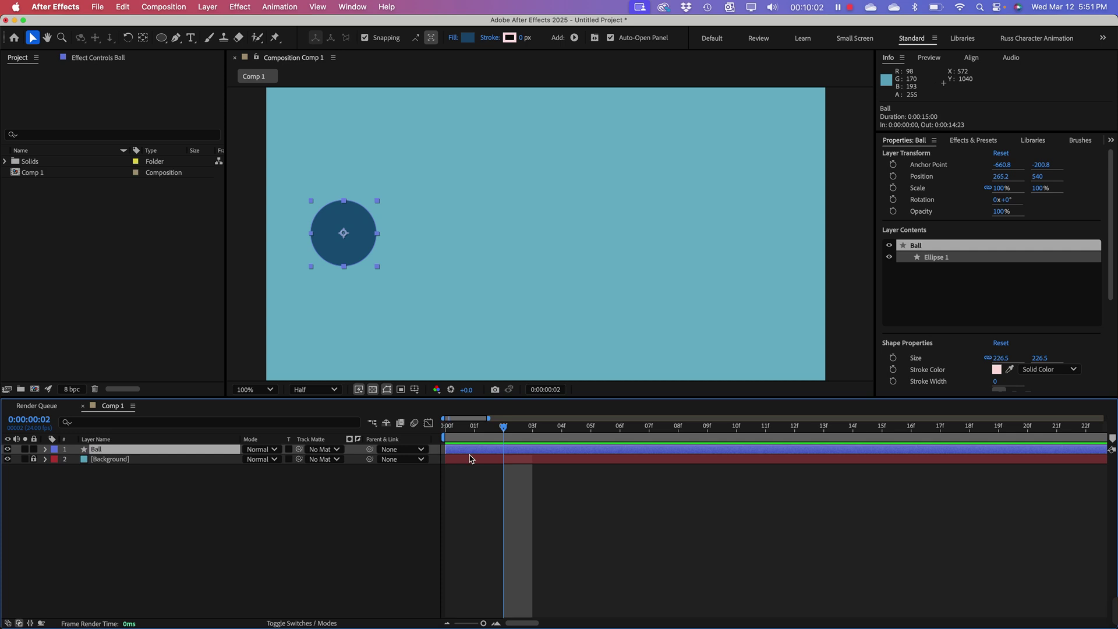
key("alt+bracketright")
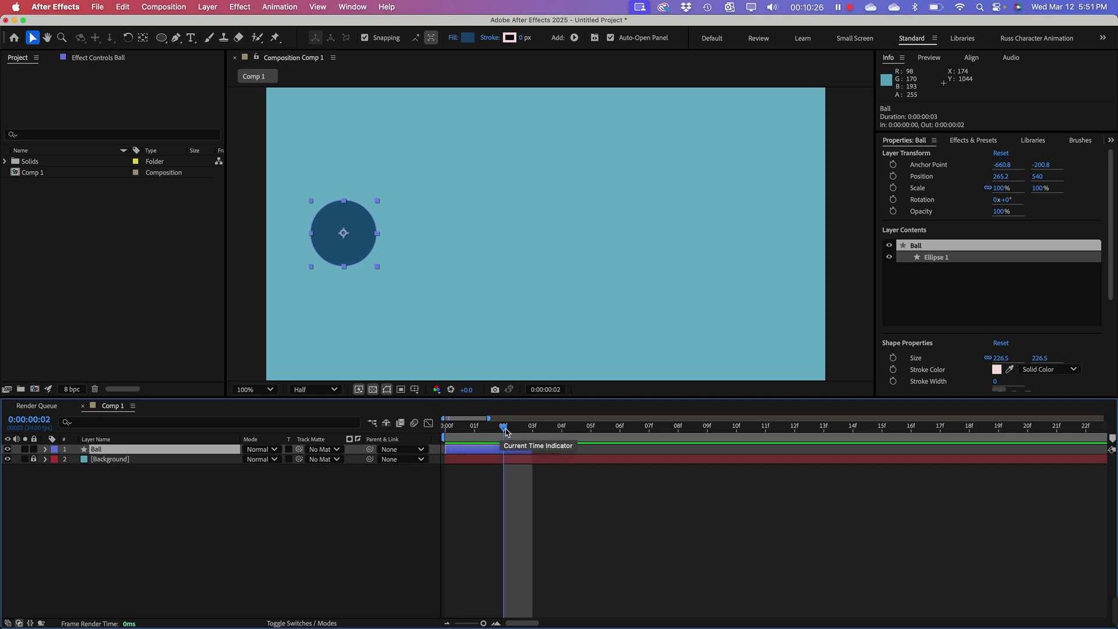
Step: Scrub past the trimmed end of the Ball layer to check its visibility and return to 0:00:00:00
left_click(536, 431)
left_click(512, 430)
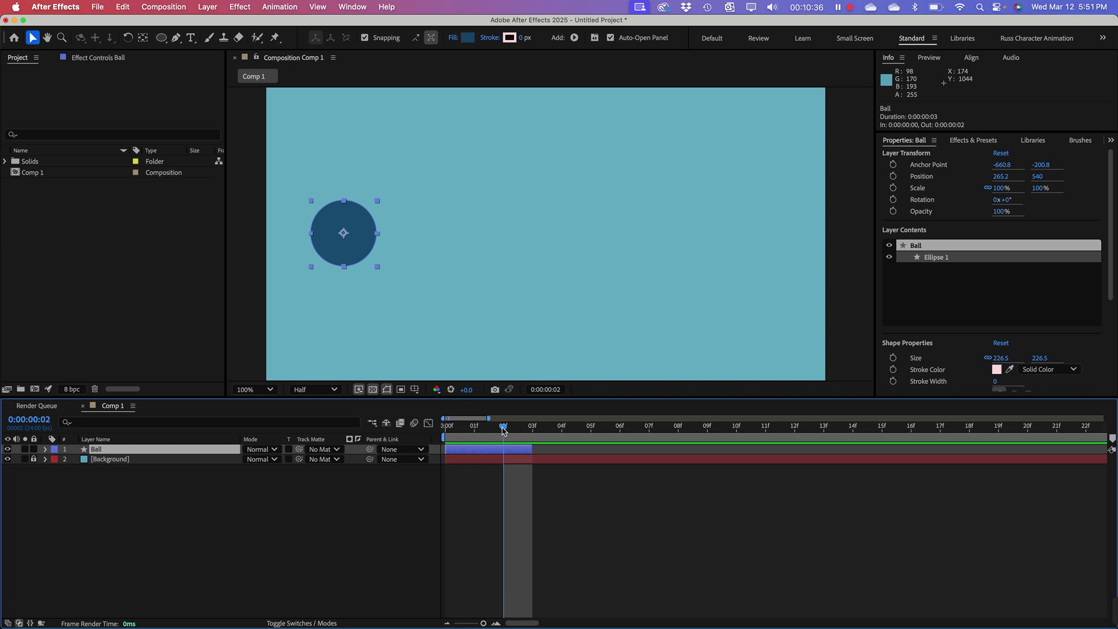
left_click_drag(504, 429, 550, 431)
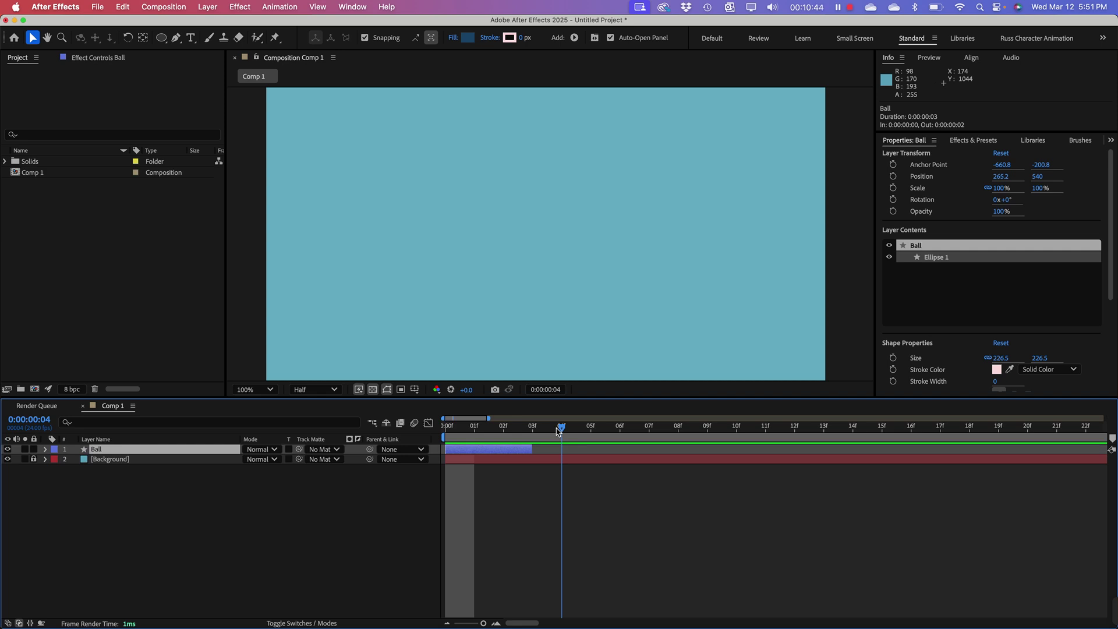
left_click_drag(557, 430, 446, 431)
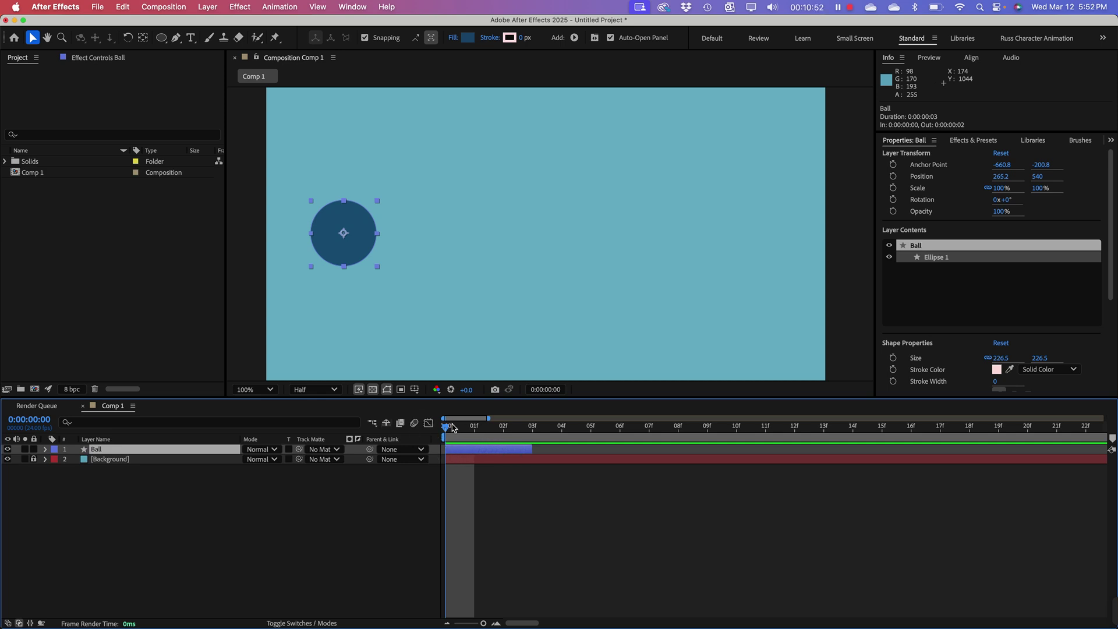
left_click(474, 428)
left_click_drag(492, 431, 406, 434)
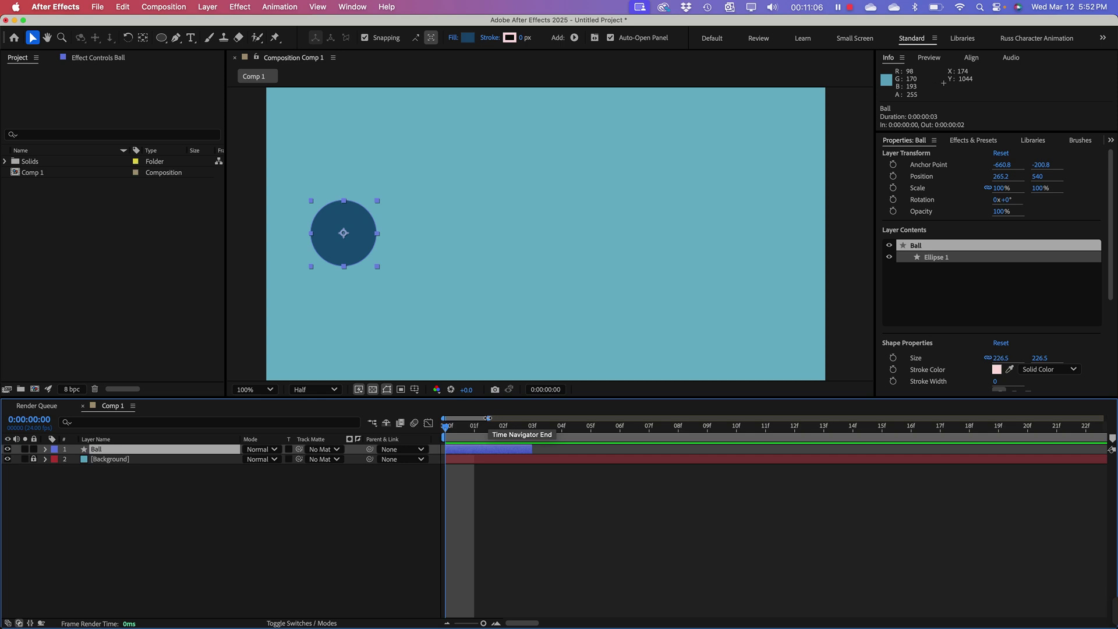
Step: Extend the visible timeline range to 0:00:03:05 and duplicate the Ball layer
left_click_drag(488, 419, 588, 418)
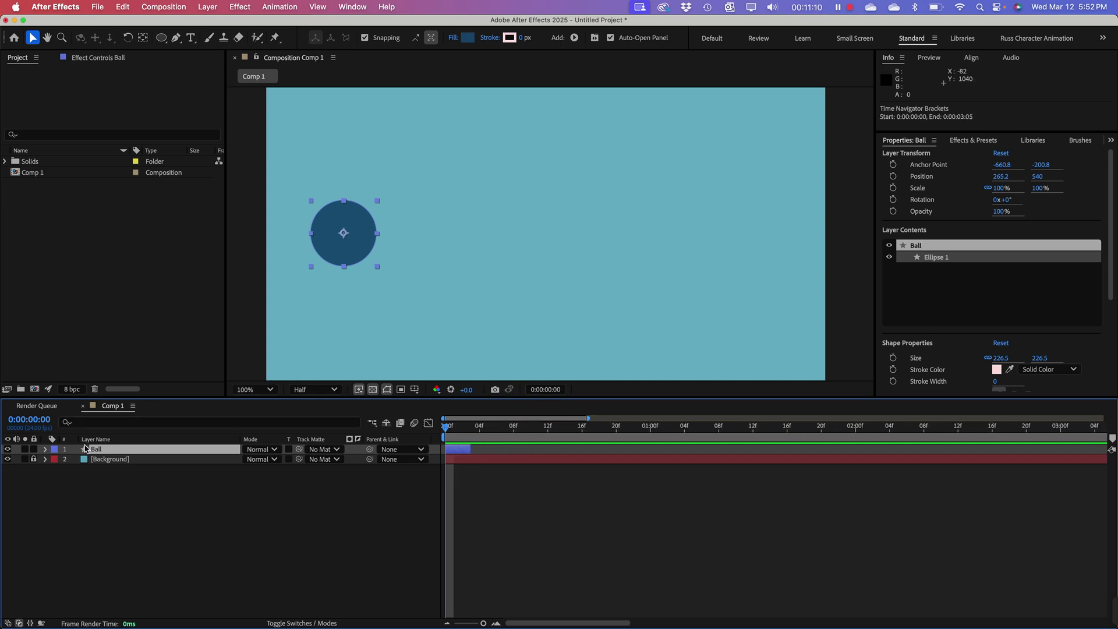
left_click(110, 451)
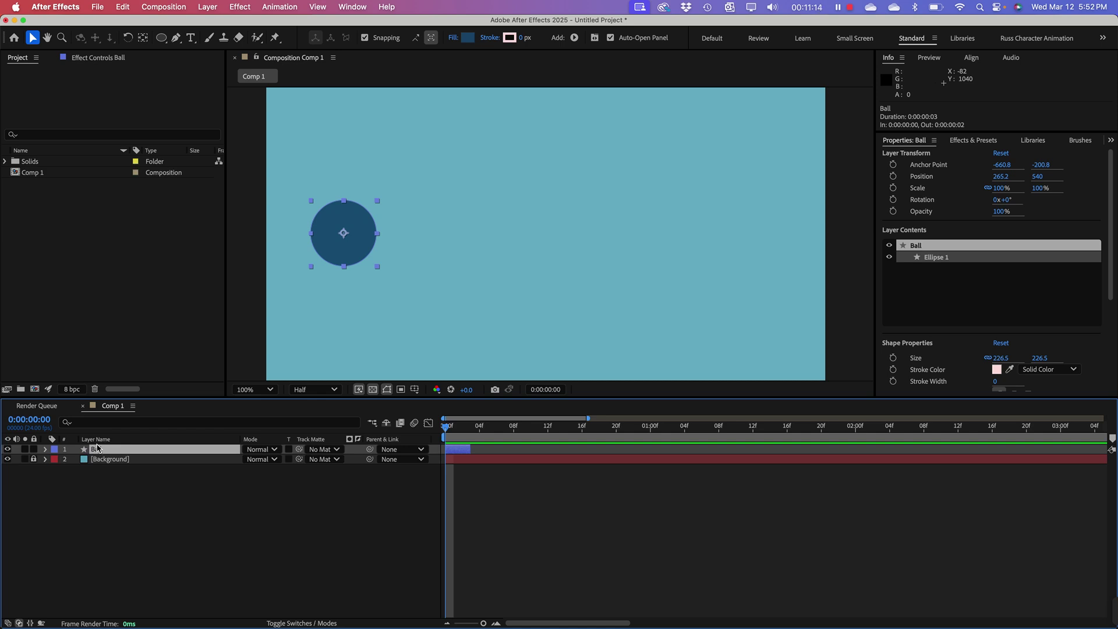
left_click(99, 441)
key("super+d")
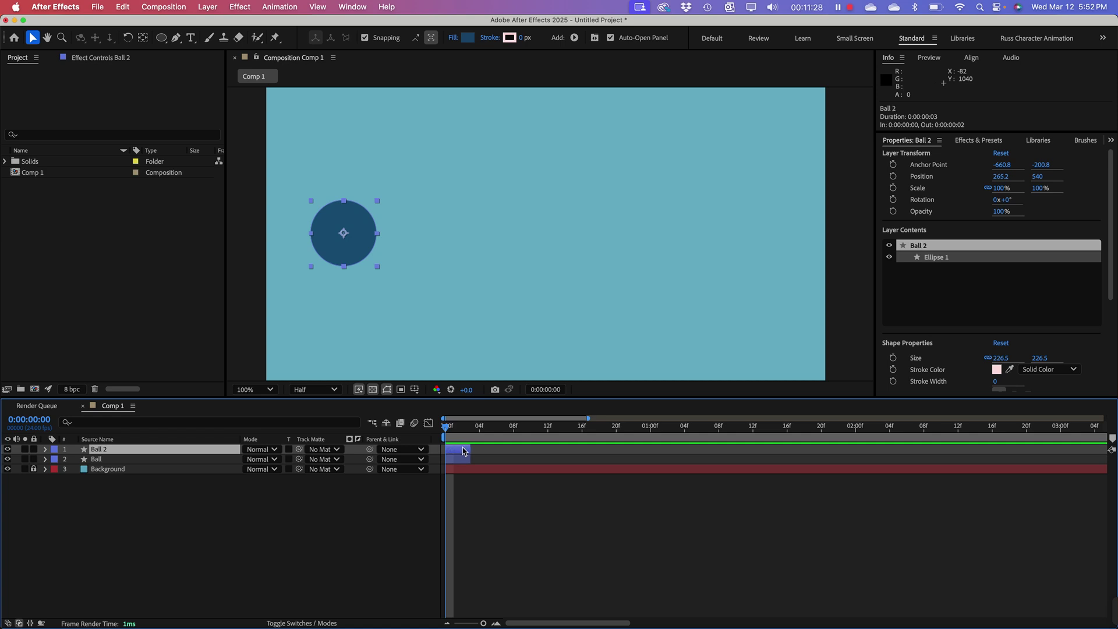
Step: Shift the duplicate ball layer to start at frame 3 and move its circle horizontally to about position 507, 540
left_click_drag(464, 451, 489, 452)
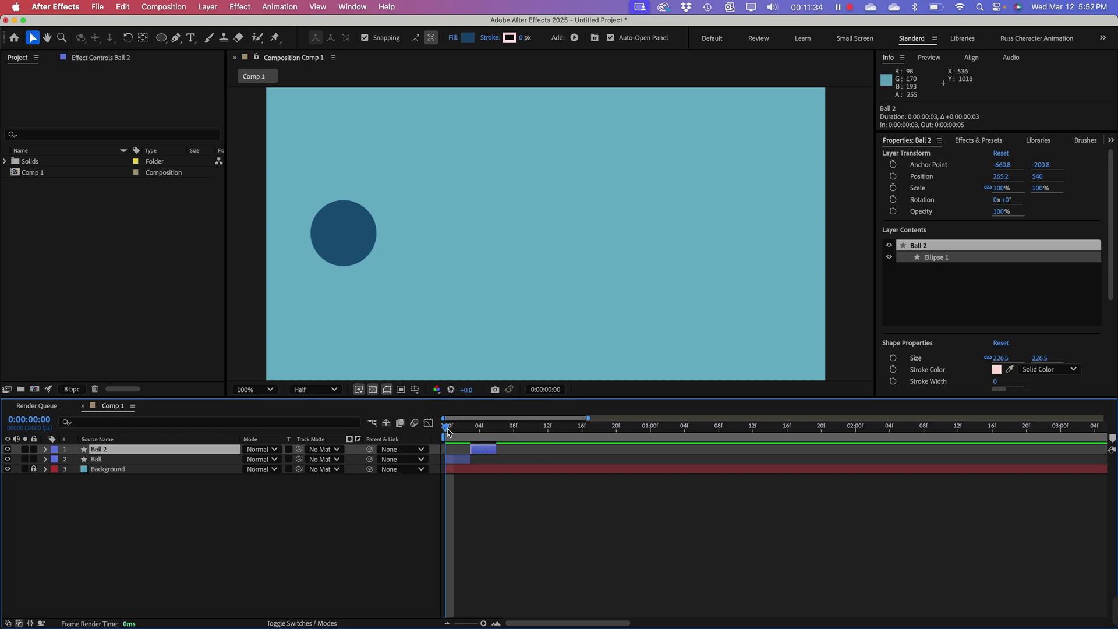
left_click_drag(449, 429, 488, 440)
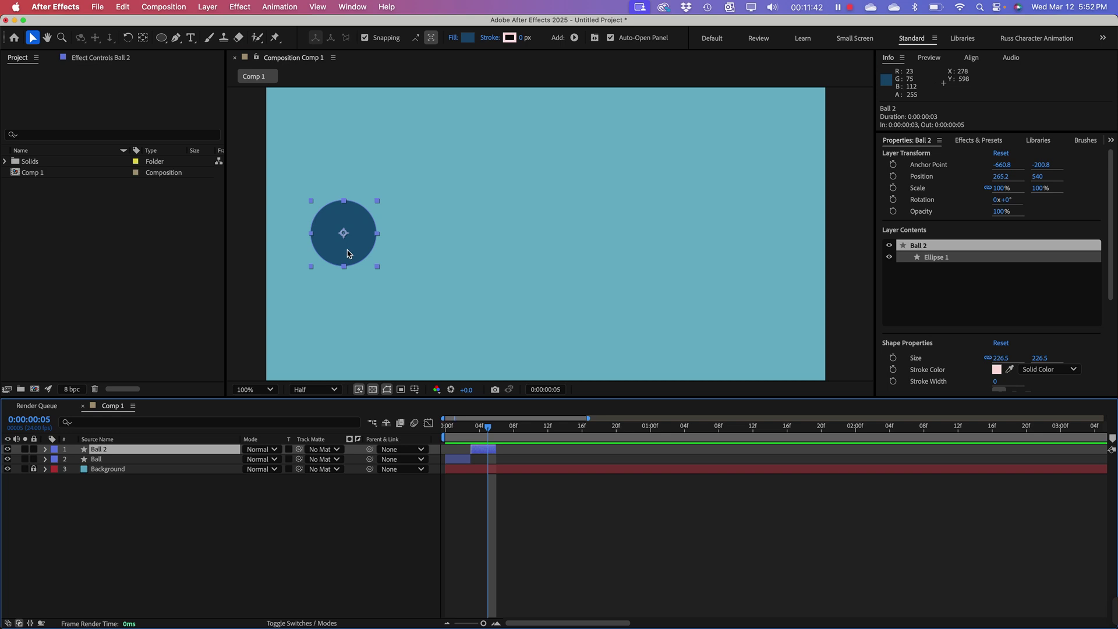
left_click_drag(349, 254, 418, 254)
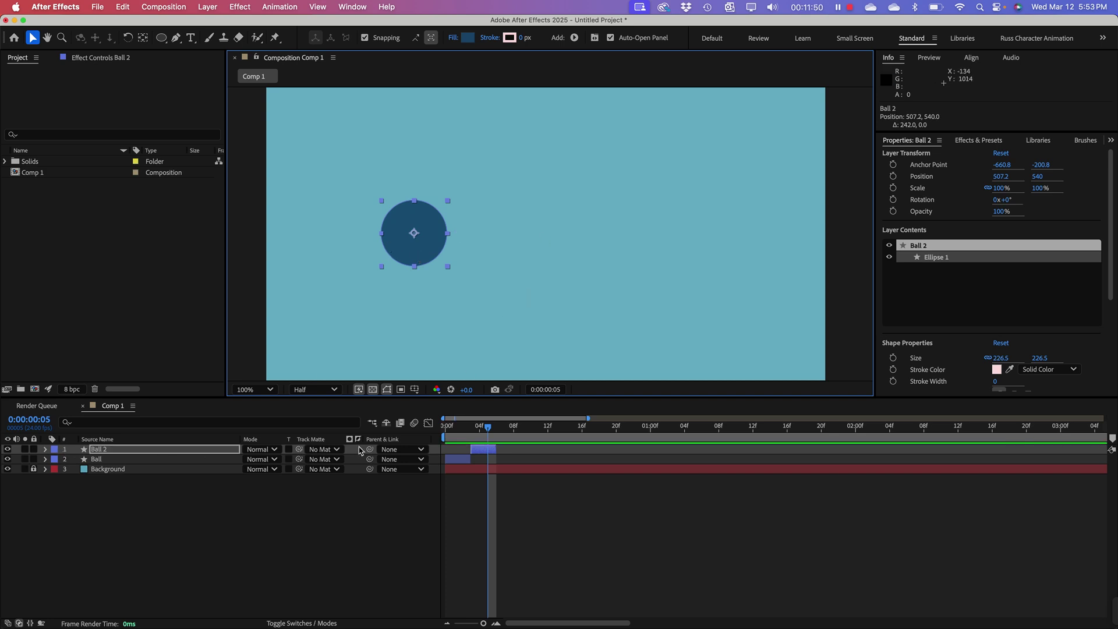
Step: Move the current time to 0:00:00:04 and duplicate the Ball 2 layer five times
mouse_move(488, 430)
left_mouse_down()
mouse_move(439, 434)
mouse_move(480, 441)
left_mouse_up()
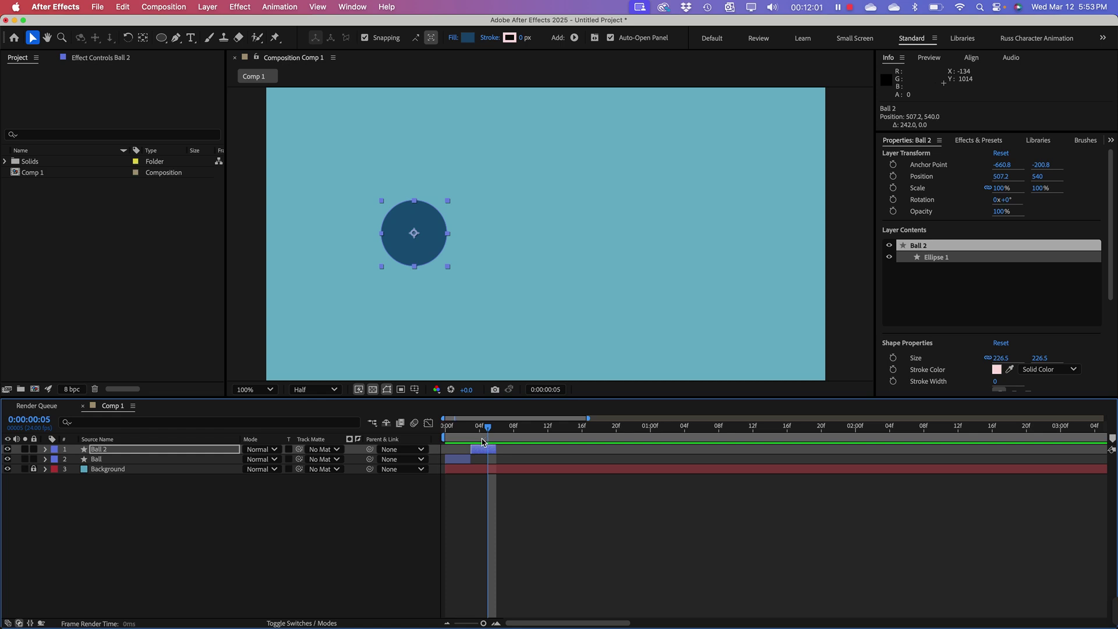
left_click(108, 454)
key("ctrl+d")
key("ctrl+d")
key("ctrl+d")
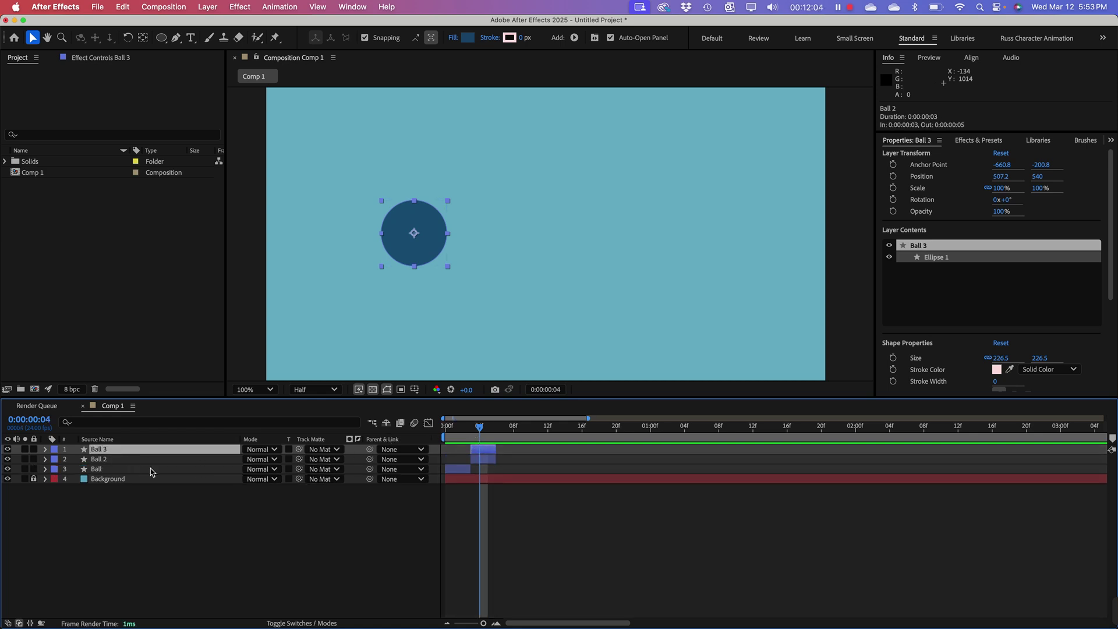
key("ctrl+d")
key("ctrl+d")
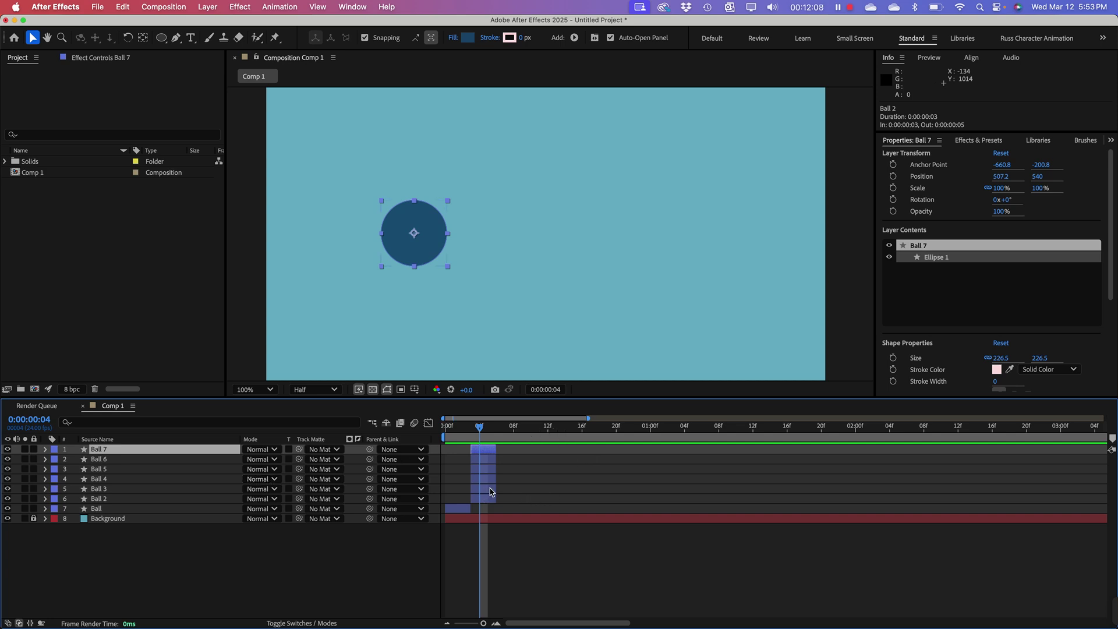
Step: Stagger layers Ball 3 to Ball 7 in the timeline so they start at frames 6, 9, 12, 14 and 17
left_click_drag(490, 492, 572, 469)
left_click_drag(495, 459, 580, 472)
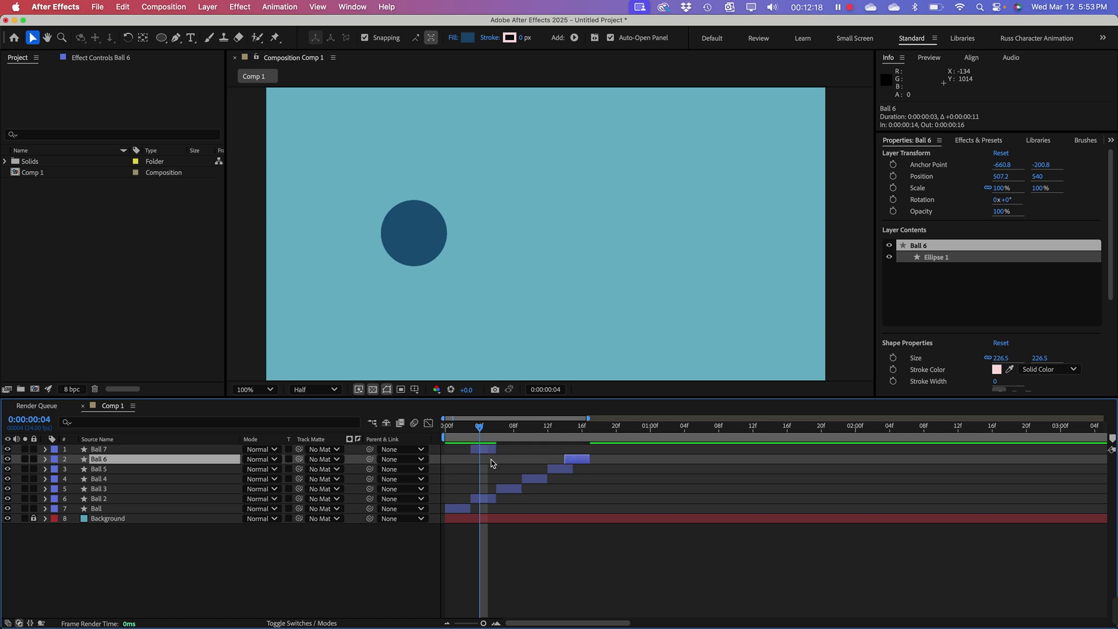
left_click_drag(484, 449, 608, 455)
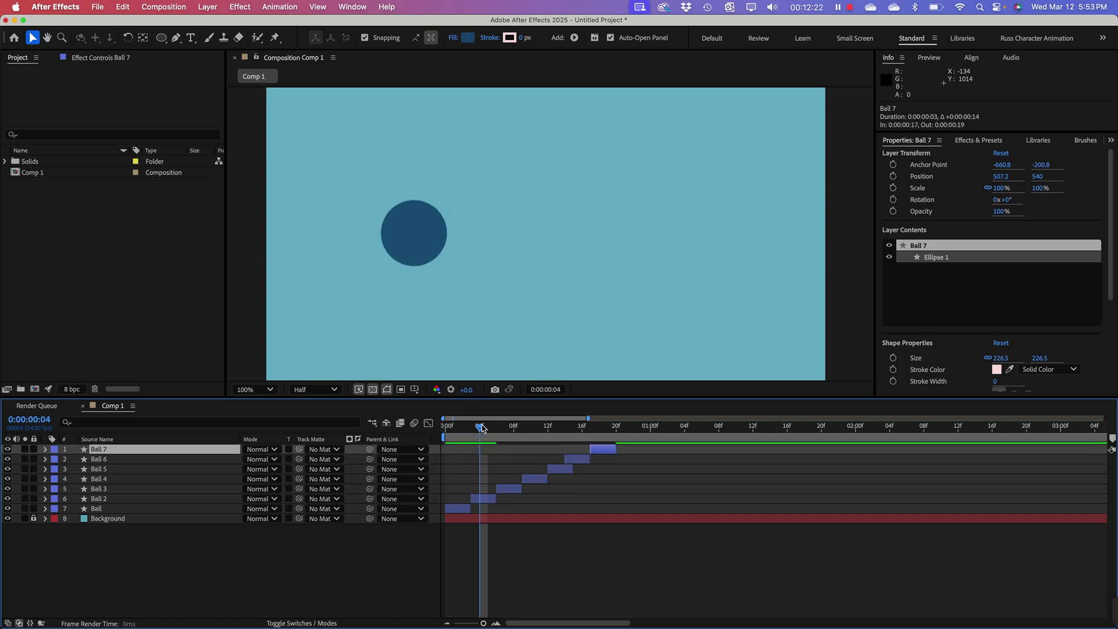
Step: Move the Ball 3 circle to about position 777, 540 and the Ball 4 circle to about 1027, 540
left_click_drag(478, 434, 504, 428)
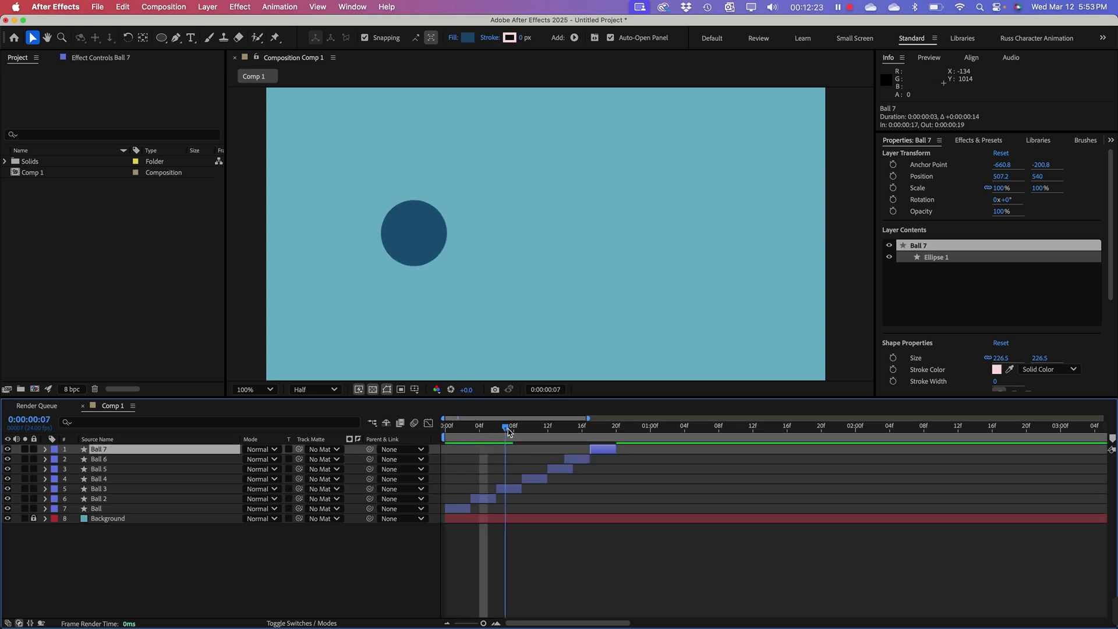
left_click(423, 254)
left_click_drag(423, 251, 502, 268)
key("space")
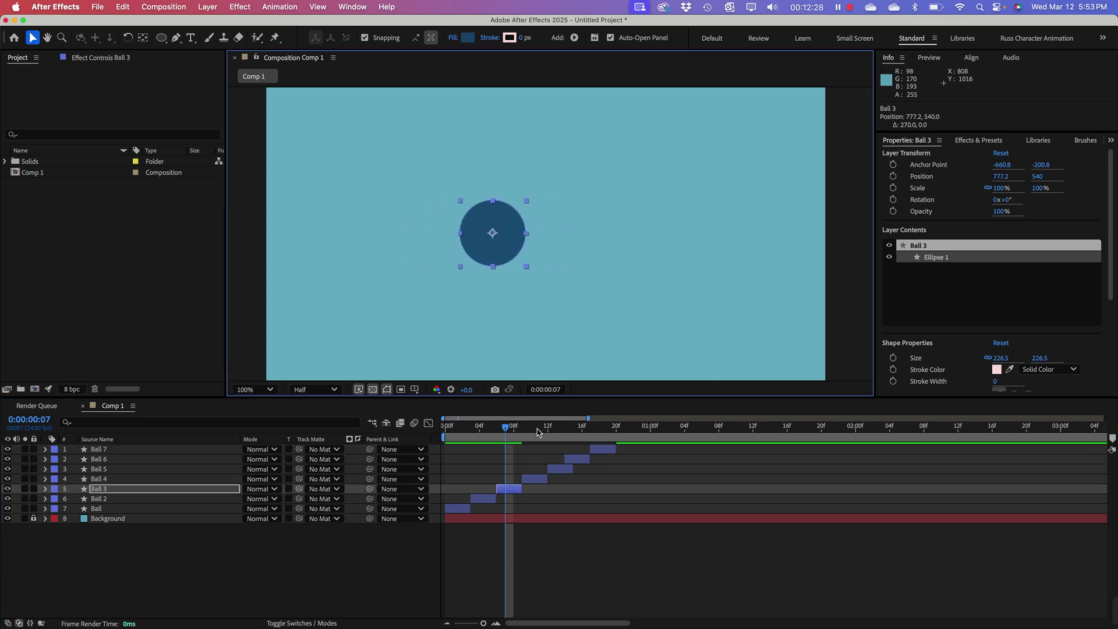
left_click_drag(407, 218, 574, 267)
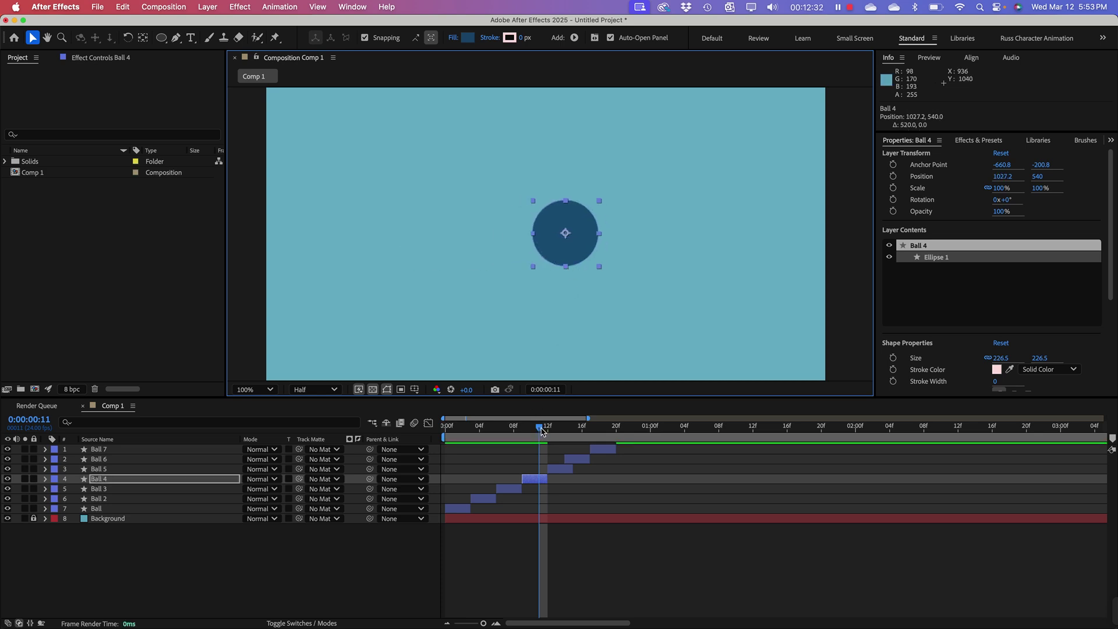
Step: Move the Ball 5, Ball 6 and Ball 7 circles to about X positions 1259, 1435 and 1699, keeping Y at 540
left_click_drag(541, 431, 557, 429)
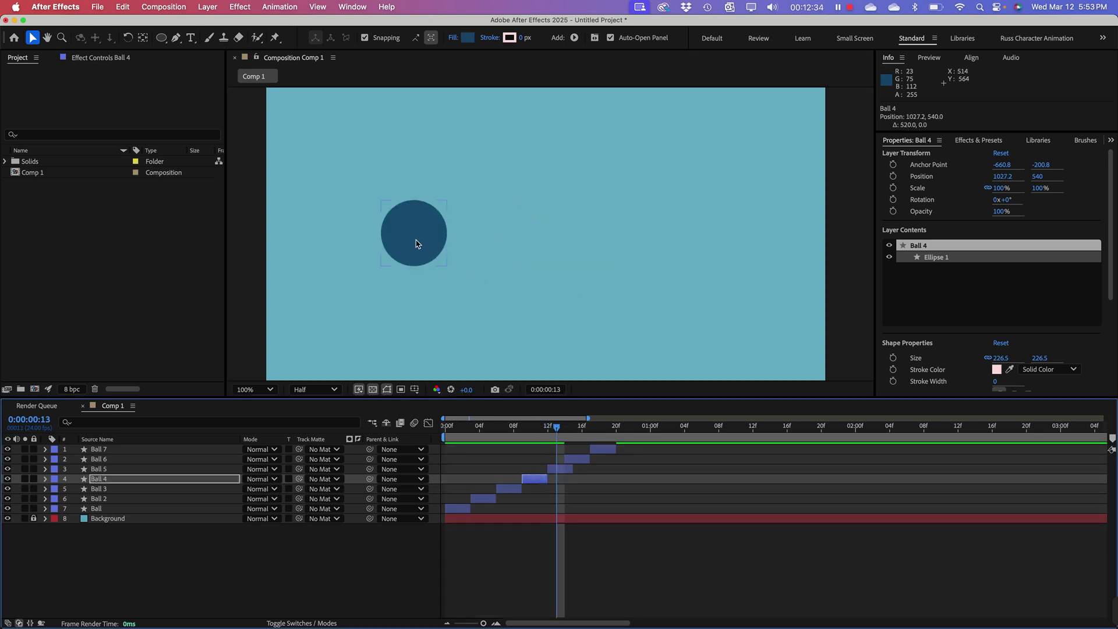
left_click_drag(417, 243, 637, 249)
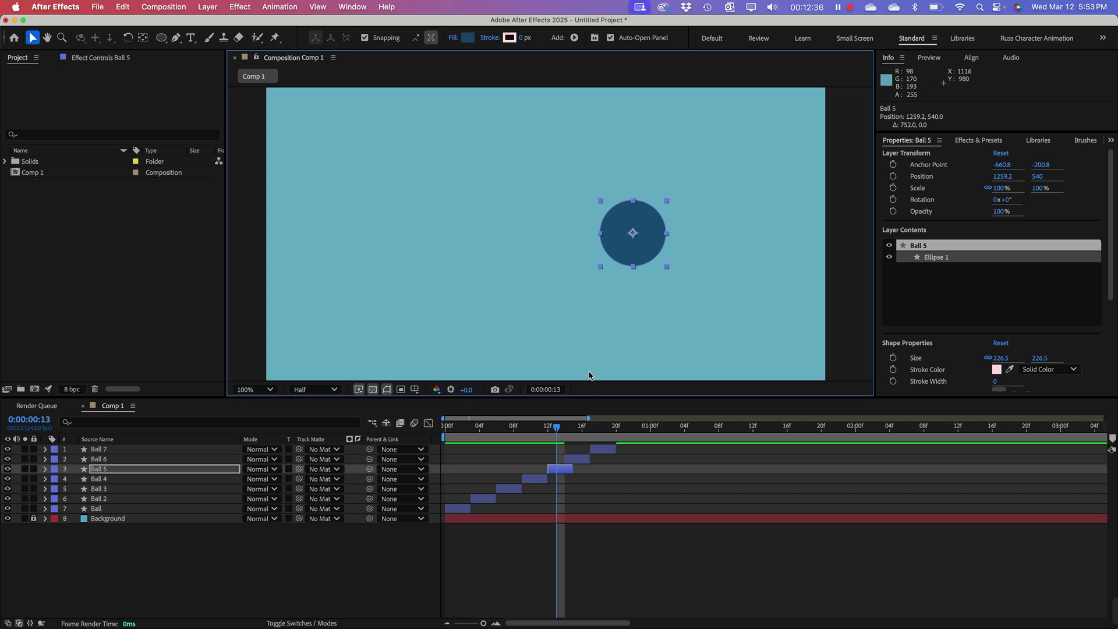
left_click(581, 459)
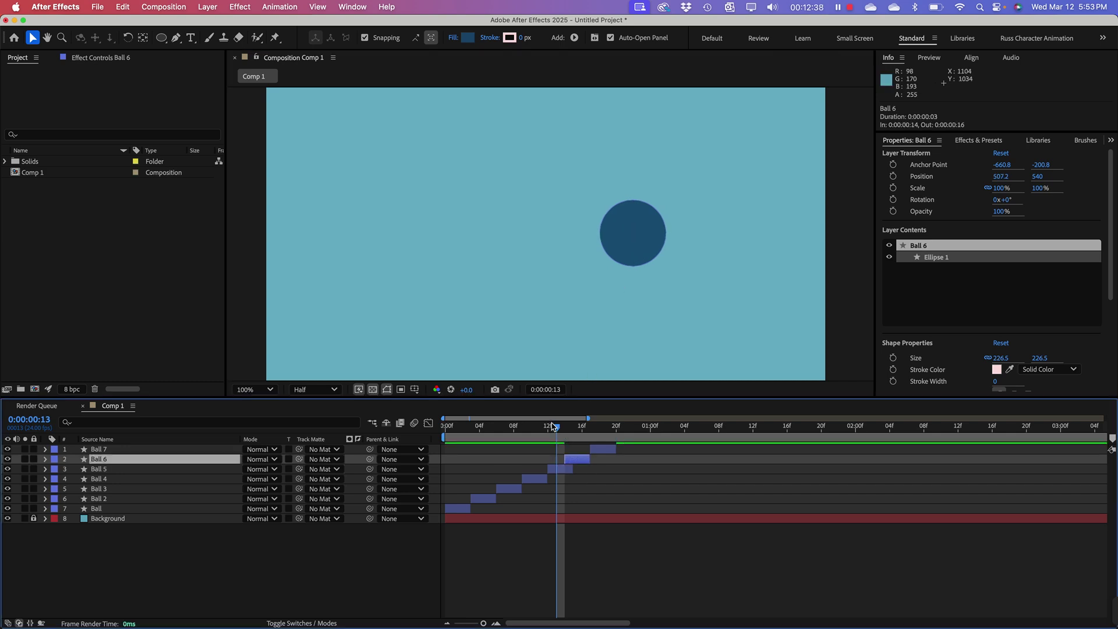
left_click_drag(554, 427, 576, 442)
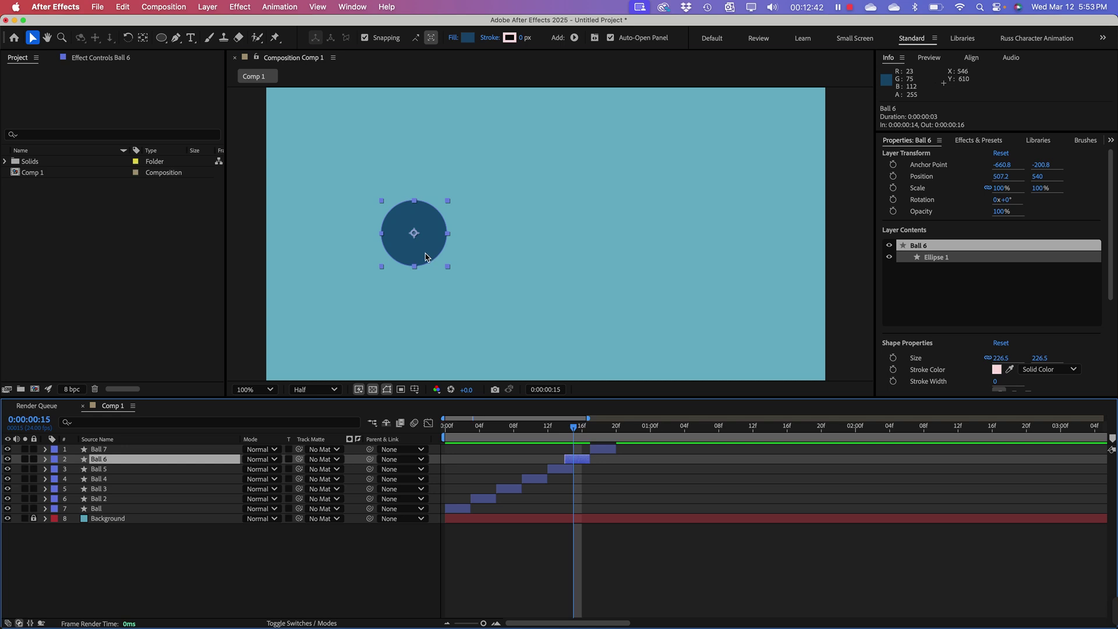
left_click_drag(425, 257, 696, 257)
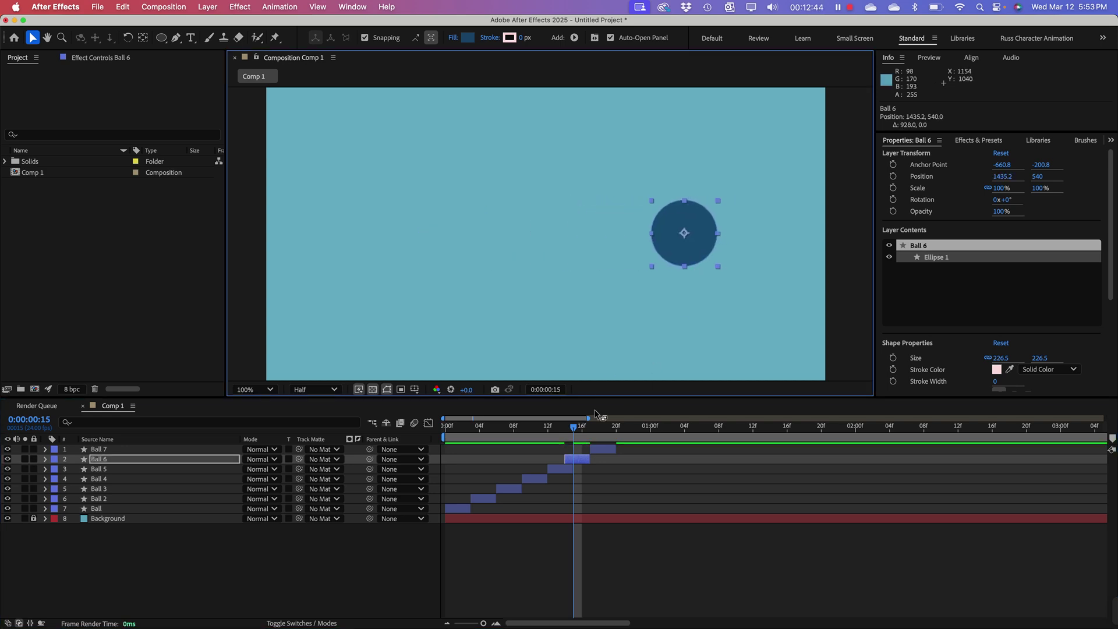
left_click_drag(583, 426, 608, 426)
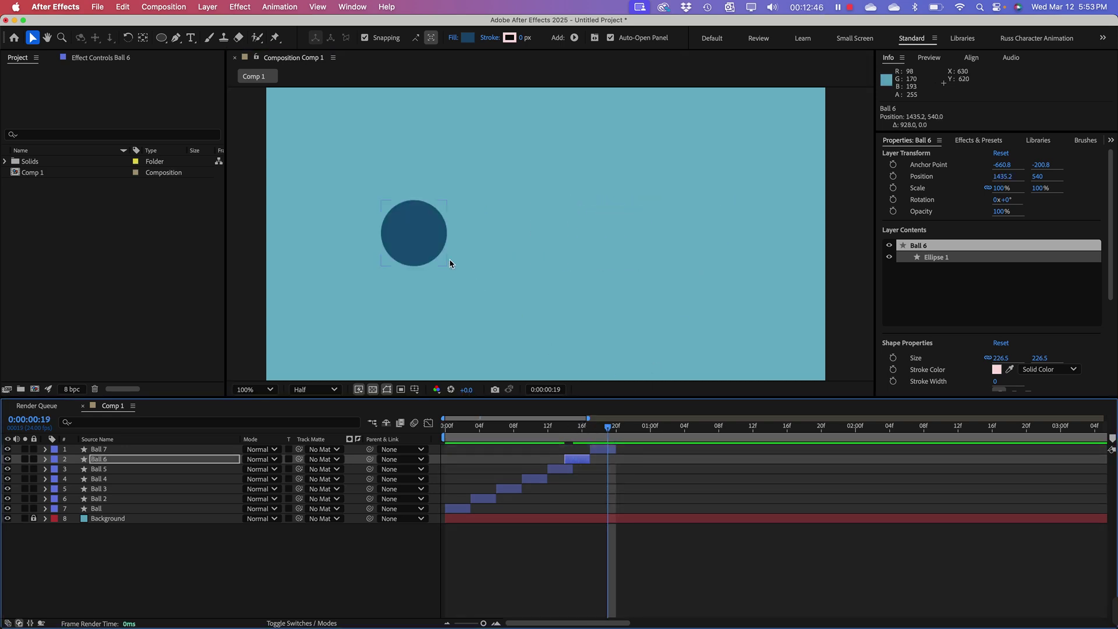
left_click_drag(431, 257, 775, 259)
Step: Play the ball sequence twice from 0:00:00:00, scrub through it and return to the first frame
left_click_drag(610, 429, 438, 442)
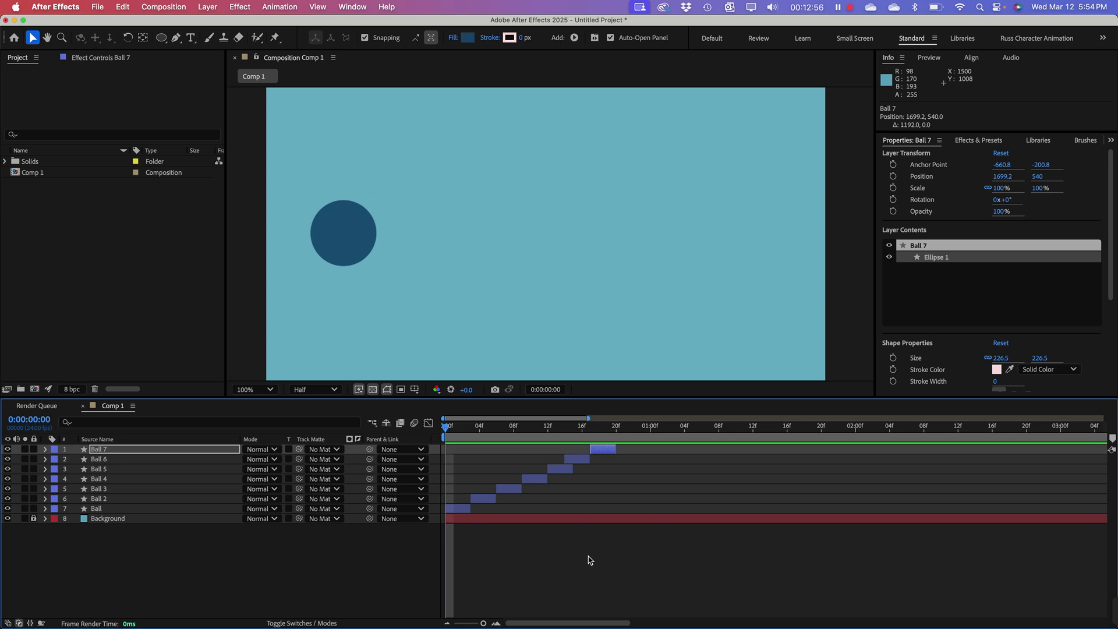
key("space")
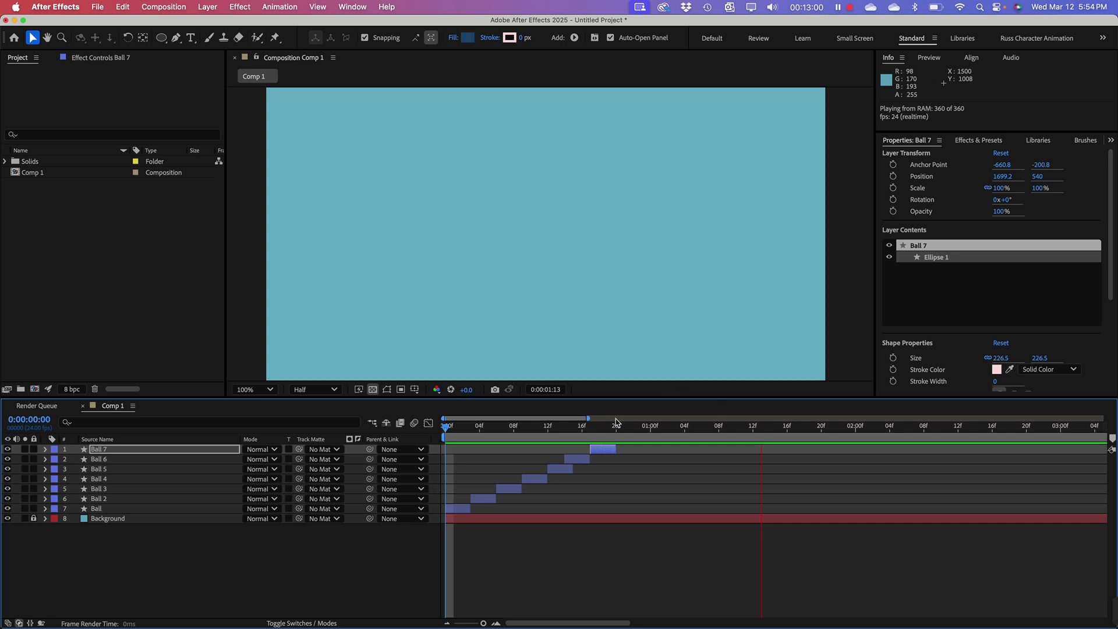
left_click(616, 421)
left_click_drag(541, 428, 438, 431)
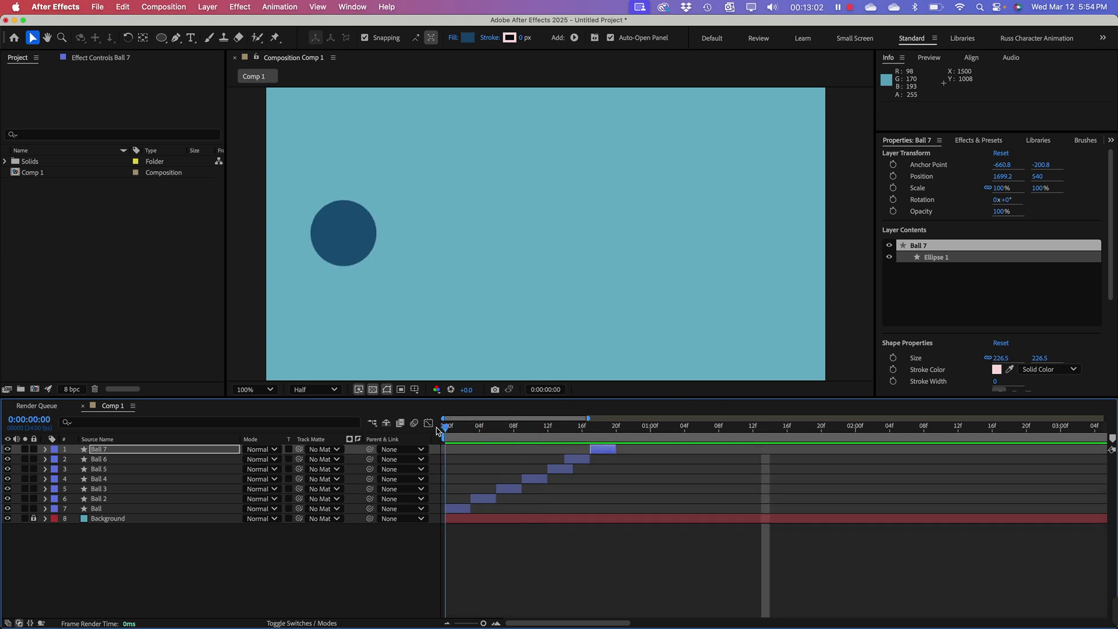
key("space")
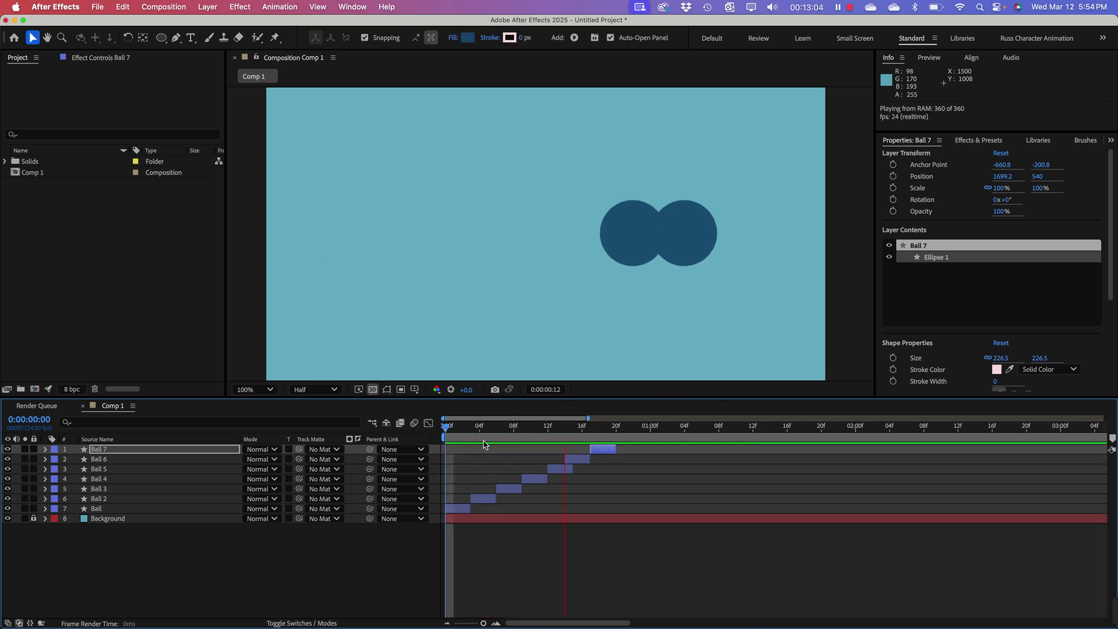
key("space")
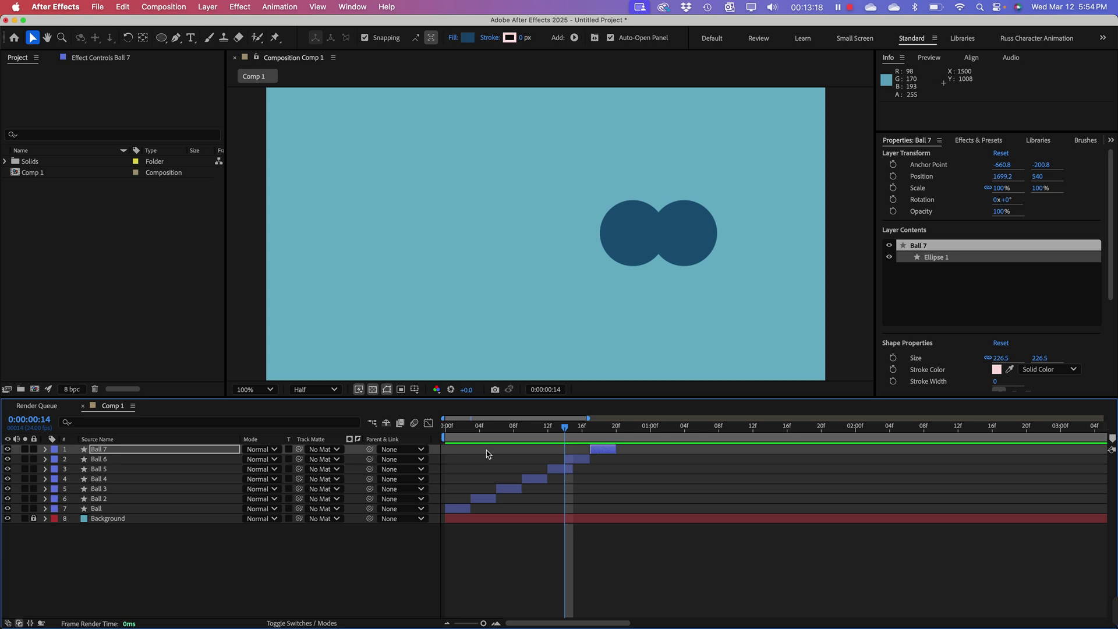
left_click_drag(564, 428, 642, 428)
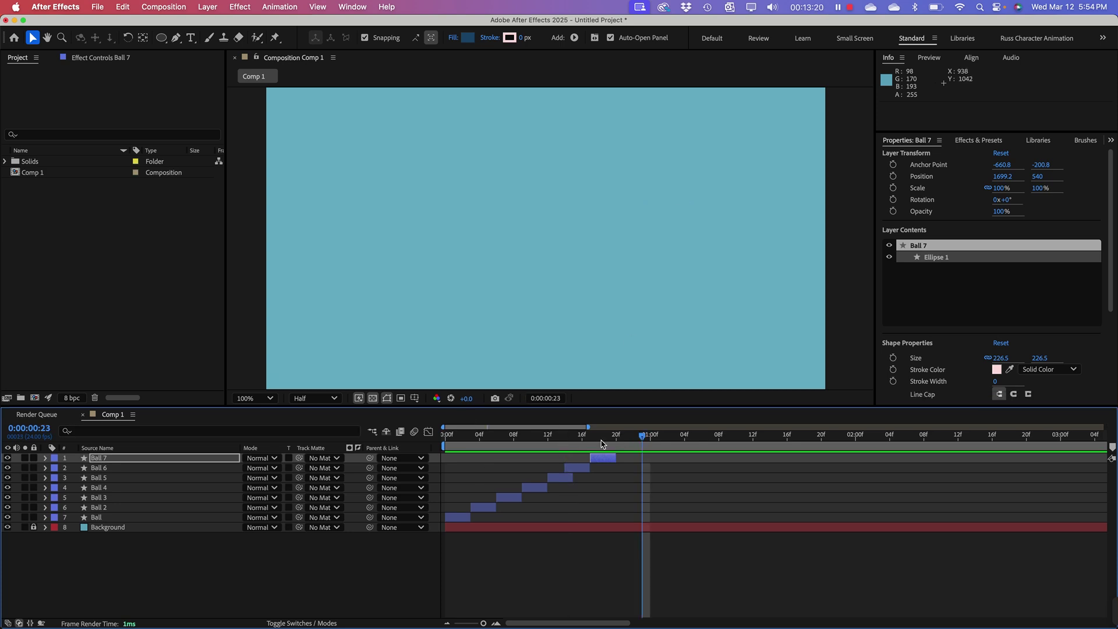
left_click_drag(564, 443, 434, 444)
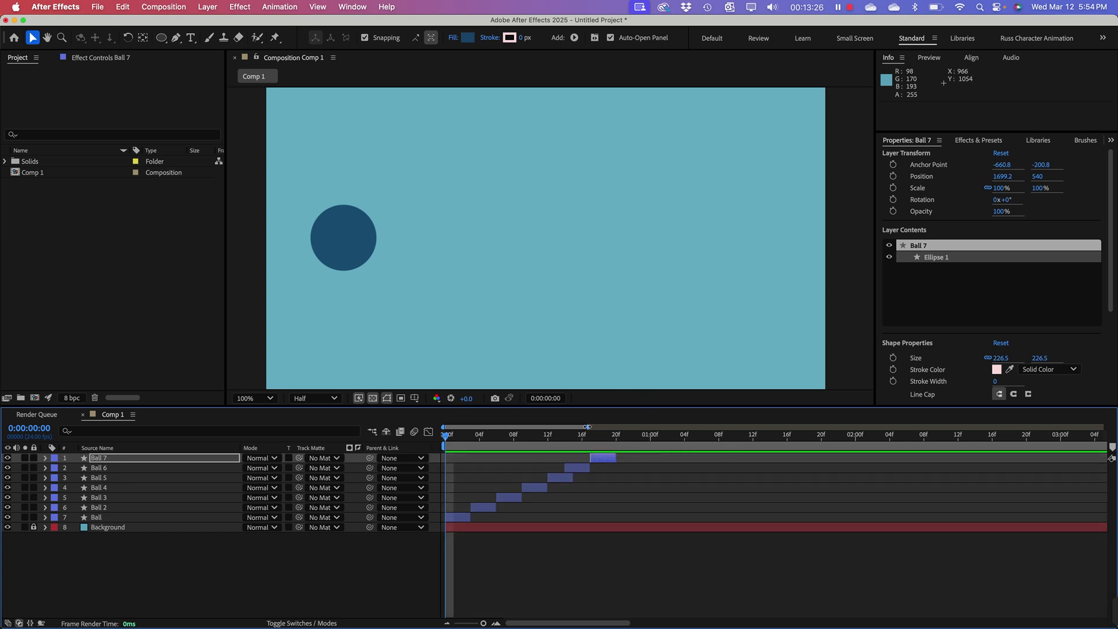
Step: Select all seven Ball layers and extend their out points by four frames, to a duration of 0:00:00:07 each
mouse_move(587, 427)
left_mouse_down()
mouse_move(891, 427)
mouse_move(597, 430)
left_mouse_up()
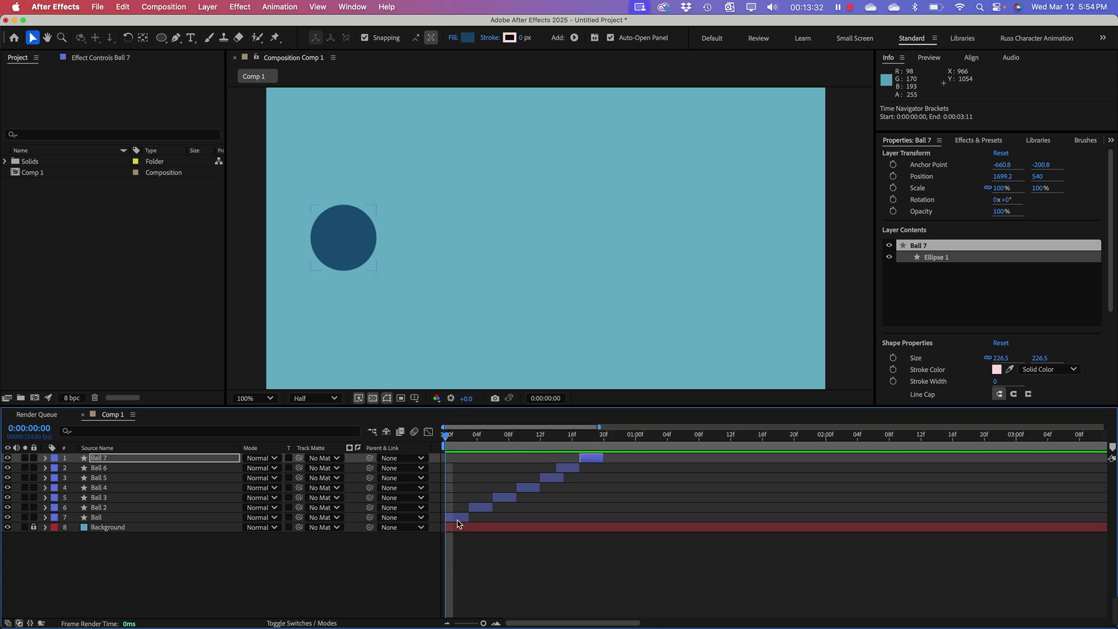
left_click(109, 518)
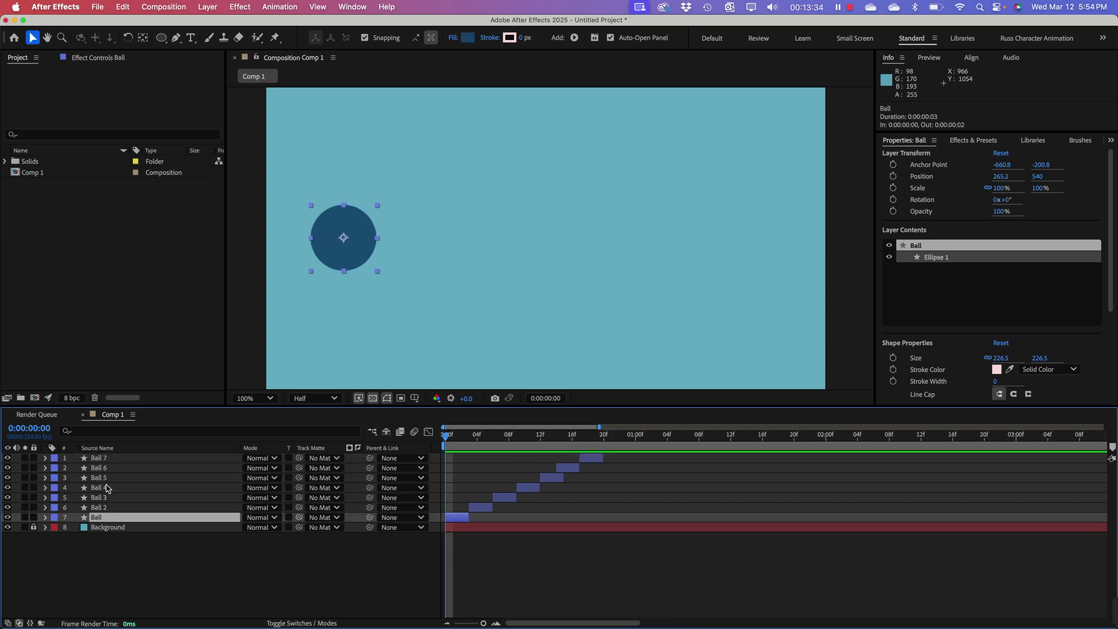
left_click(119, 458, "shift")
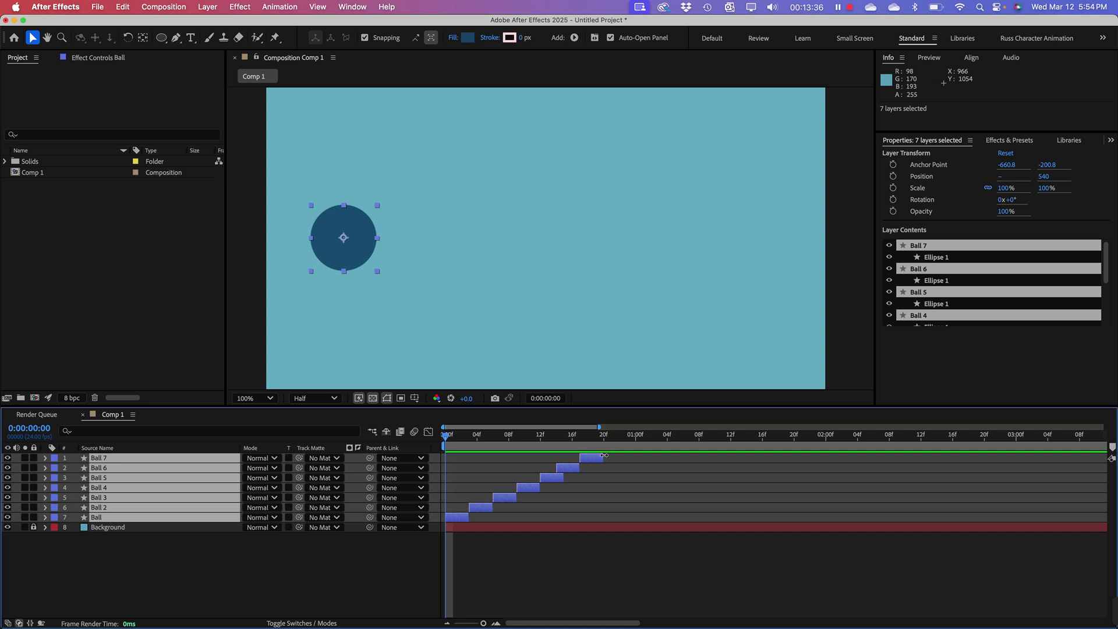
mouse_move(607, 458)
left_mouse_down()
mouse_move(684, 458)
mouse_move(623, 453)
mouse_move(638, 453)
mouse_move(618, 466)
left_mouse_up()
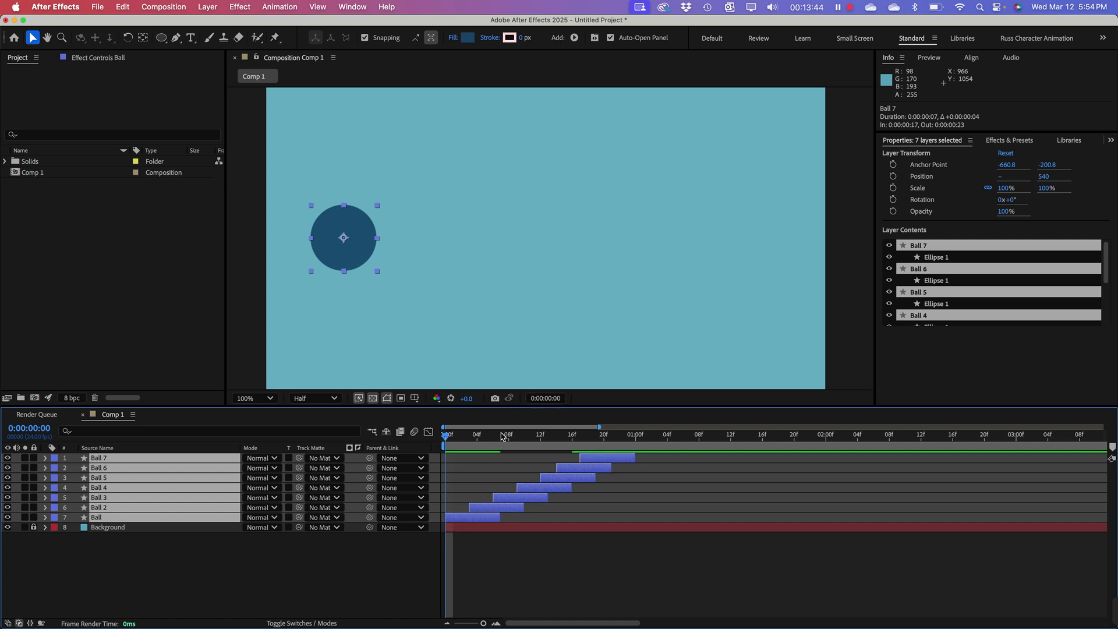
Step: Play the overlapping ball sequence from the first frame, scrub back to 0:00:00:00 and play it again
key("space")
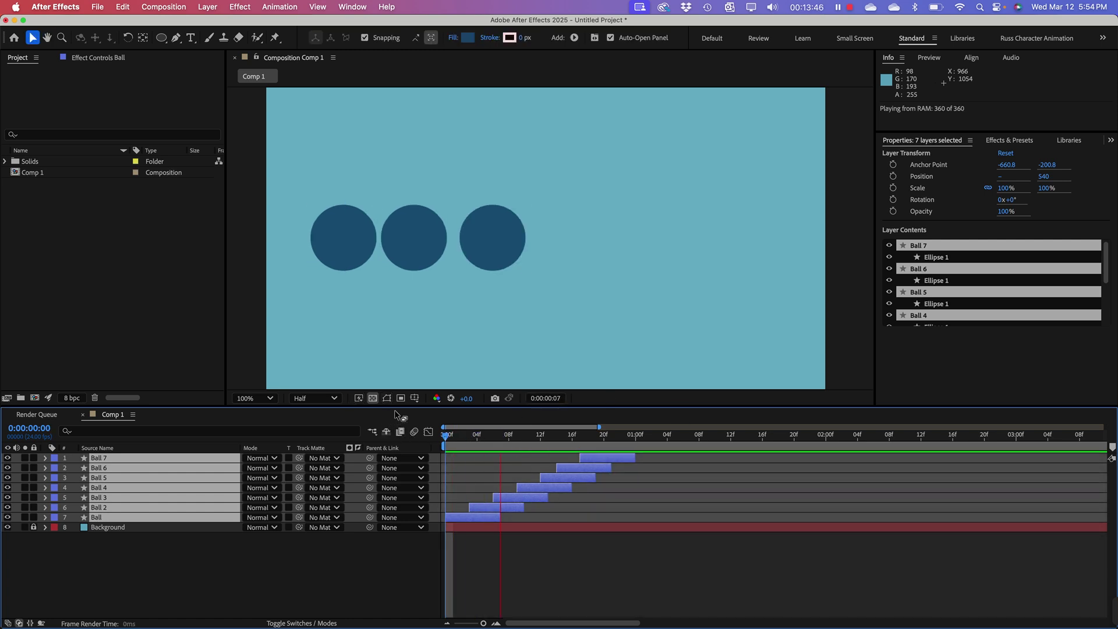
left_click(517, 439)
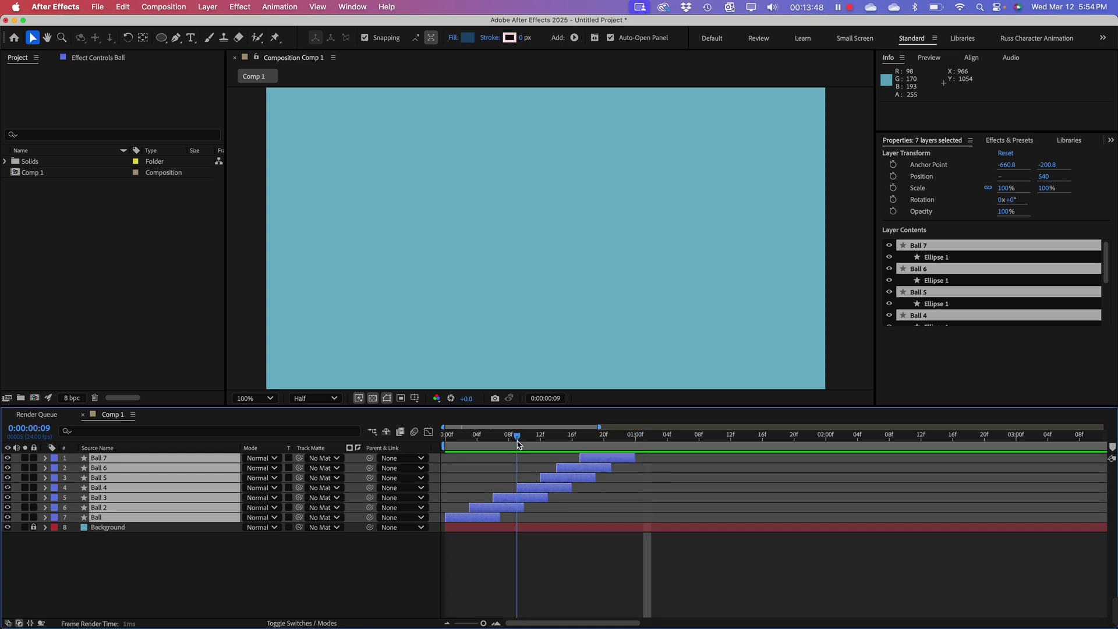
left_click_drag(517, 442, 387, 448)
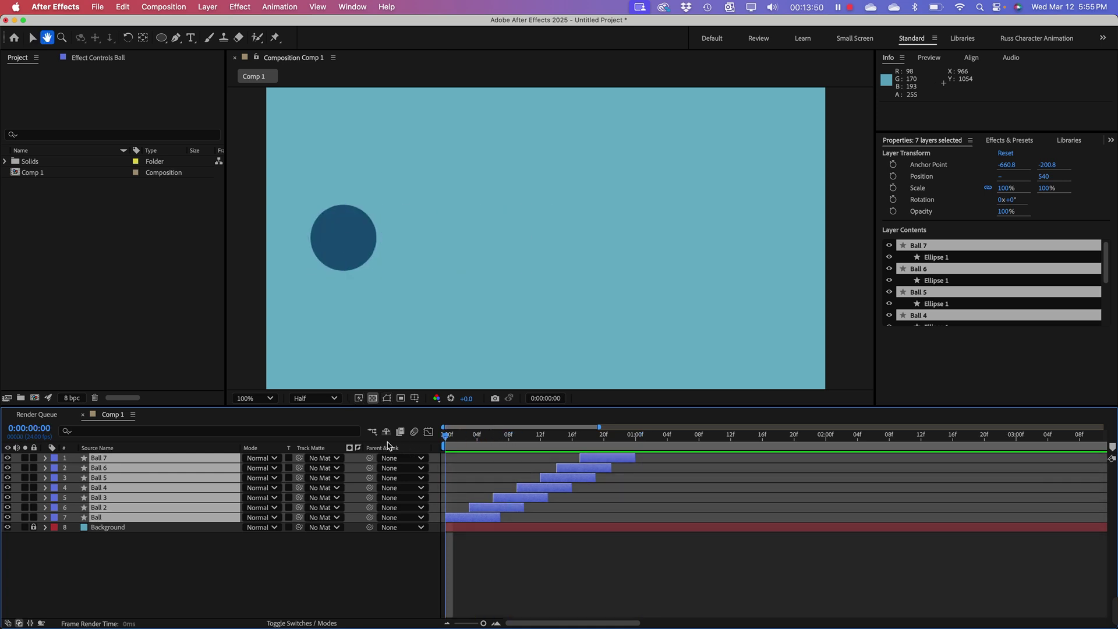
key("space")
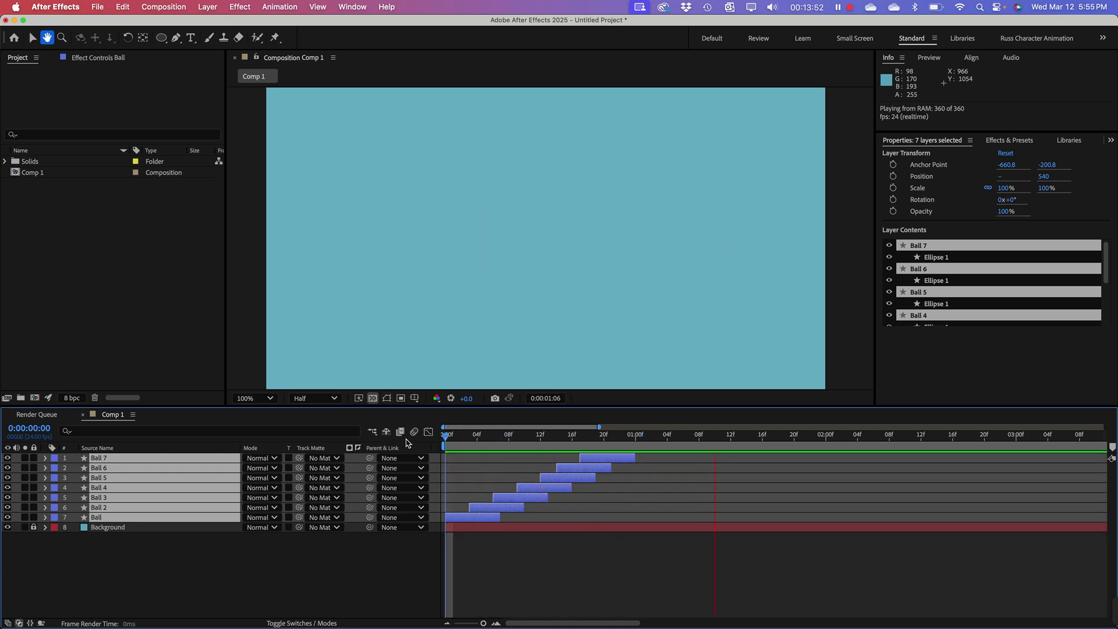
key("space")
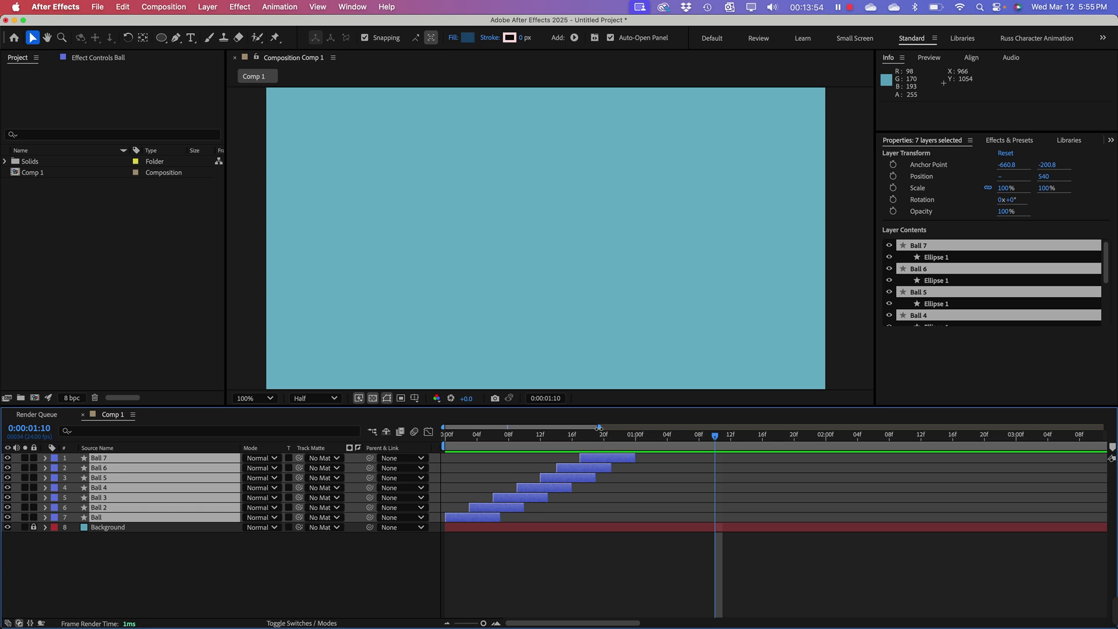
Step: Shorten the work area to end at 0:00:01:04 and return to the first frame
left_click_drag(599, 427, 513, 470)
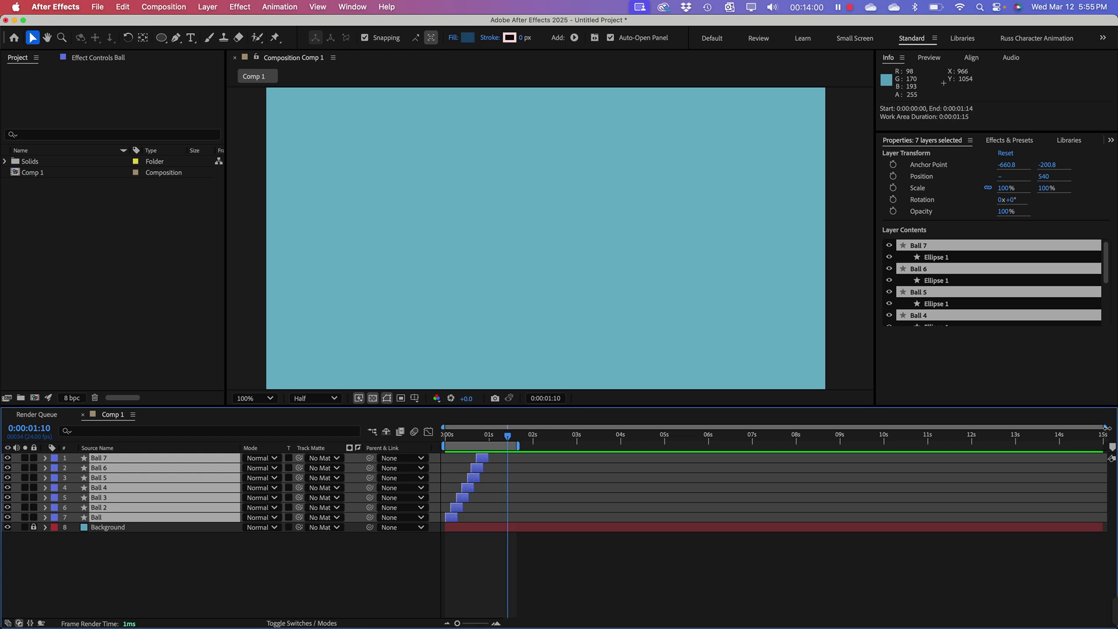
left_click_drag(1106, 427, 648, 438)
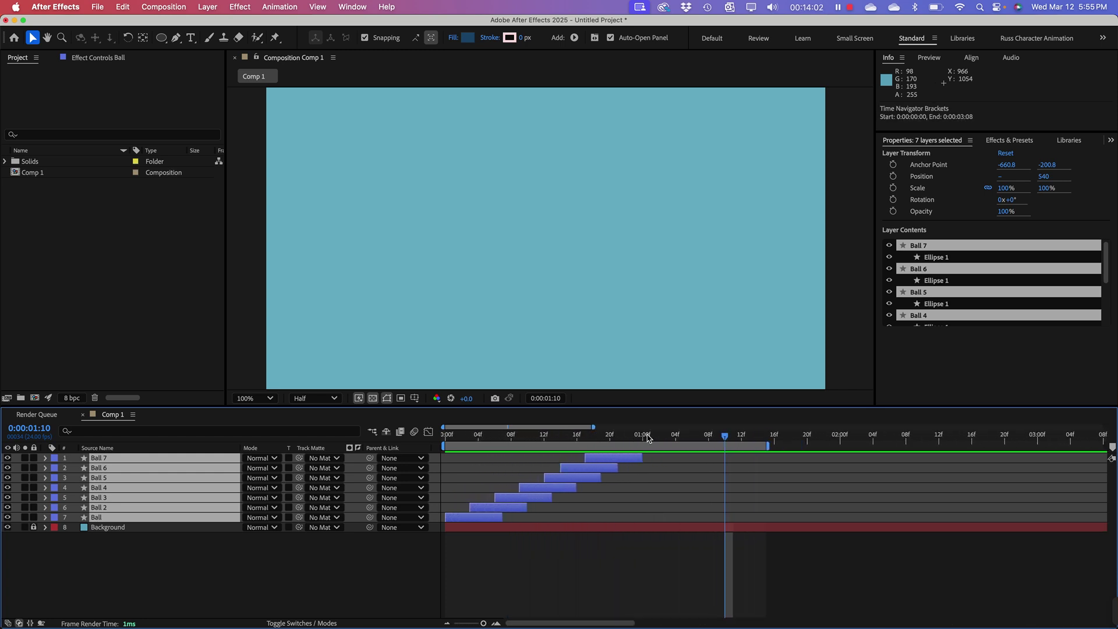
left_click_drag(764, 446, 680, 430)
key("Home")
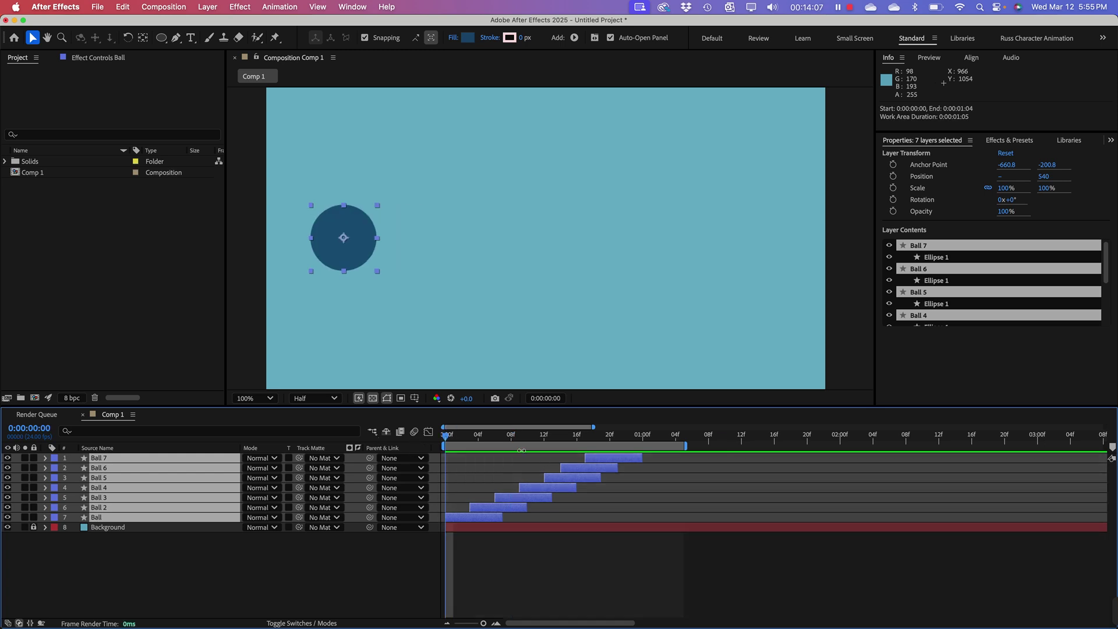
Step: Undo the work area and layer duration changes, back to three-frame Ball layers, and scrub to frame 10
key("super+z")
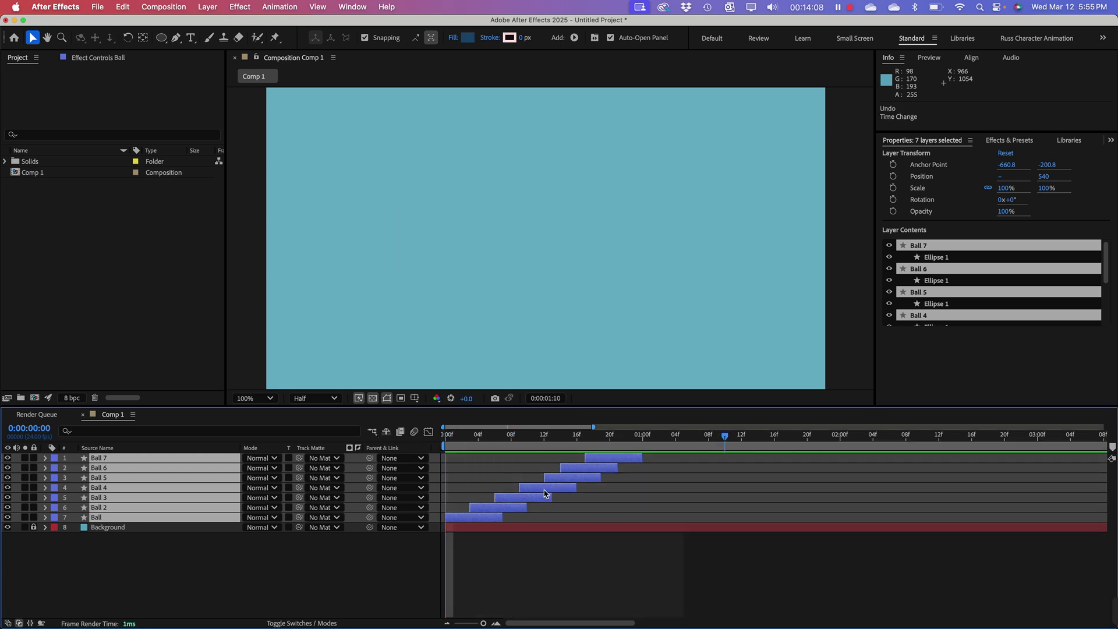
key("super+z")
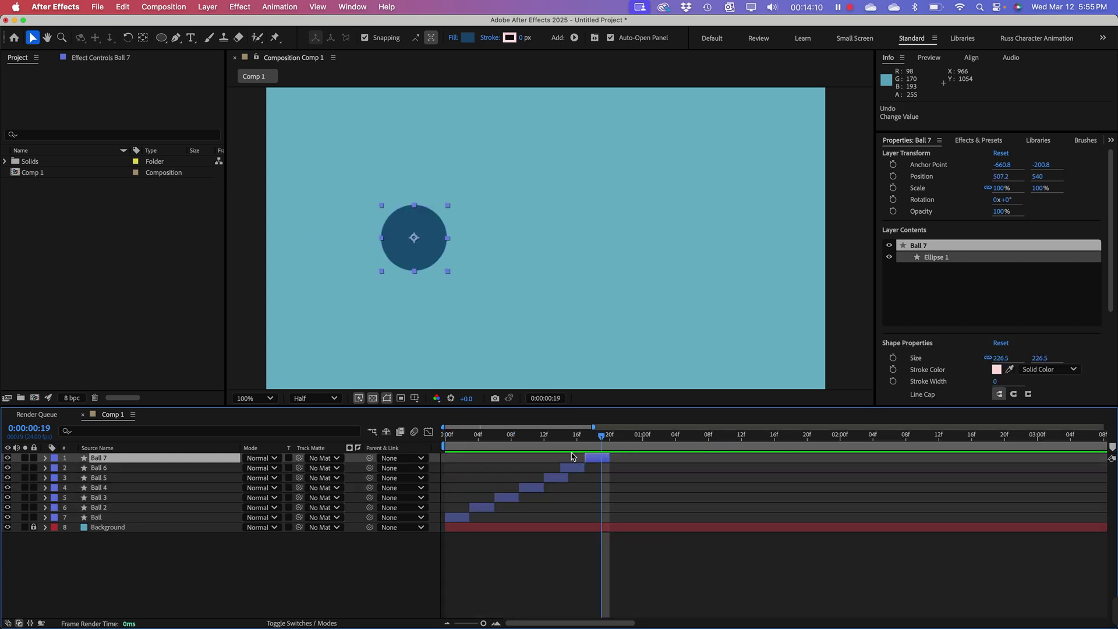
left_click(537, 442)
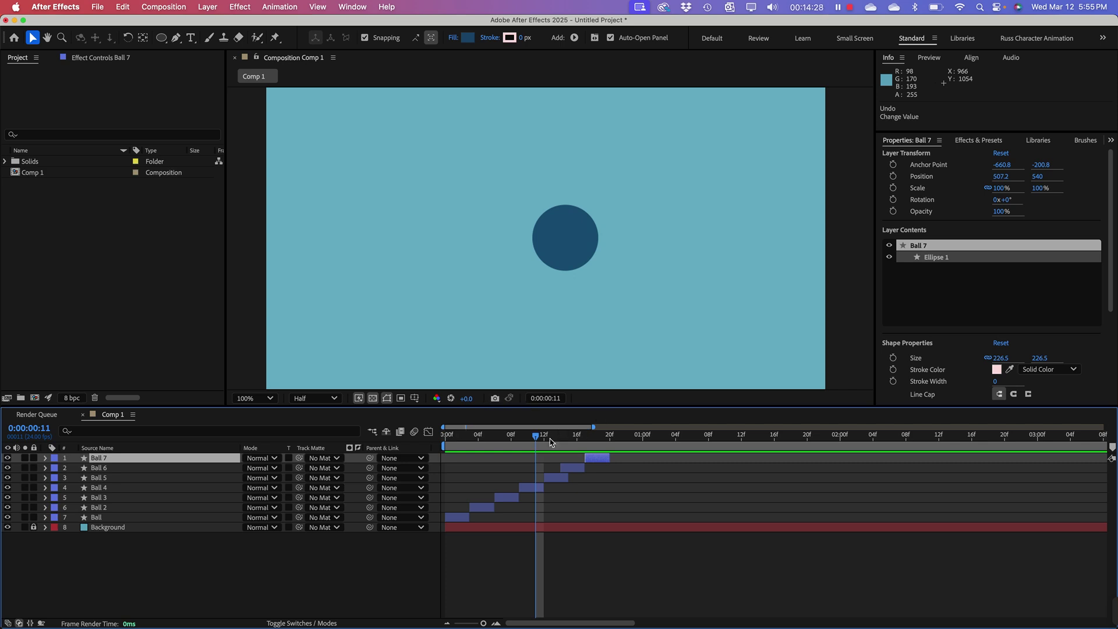
mouse_move(540, 440)
left_mouse_down()
mouse_move(470, 440)
mouse_move(527, 439)
left_mouse_up()
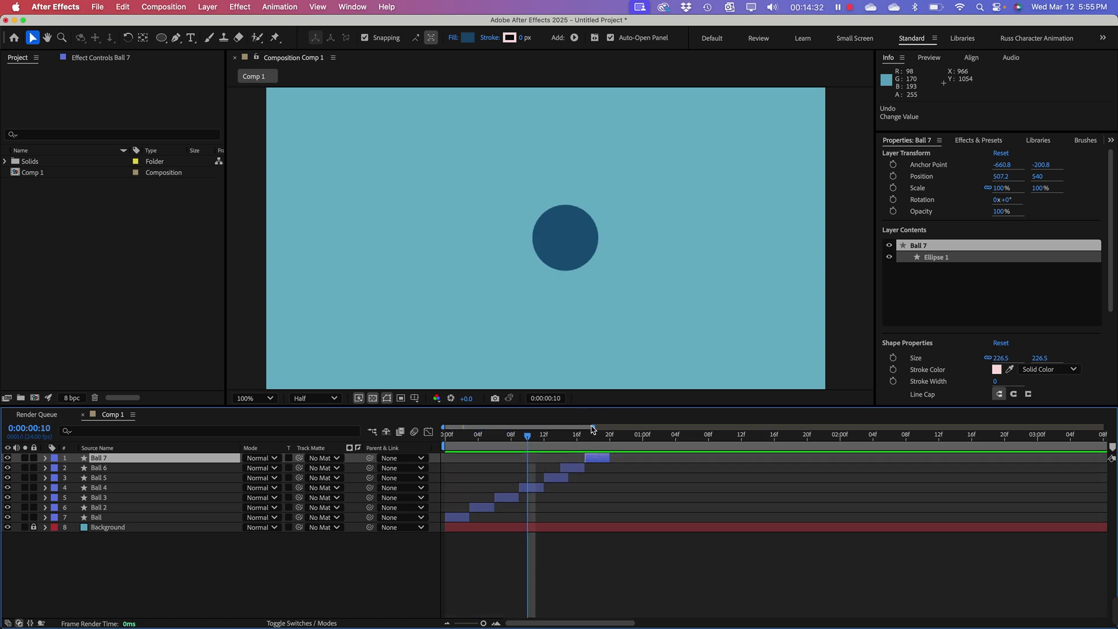
Step: Set the work area to end at 0:00:01:12 and fit the timeline display to the ball sequence
left_click_drag(593, 428, 1104, 428)
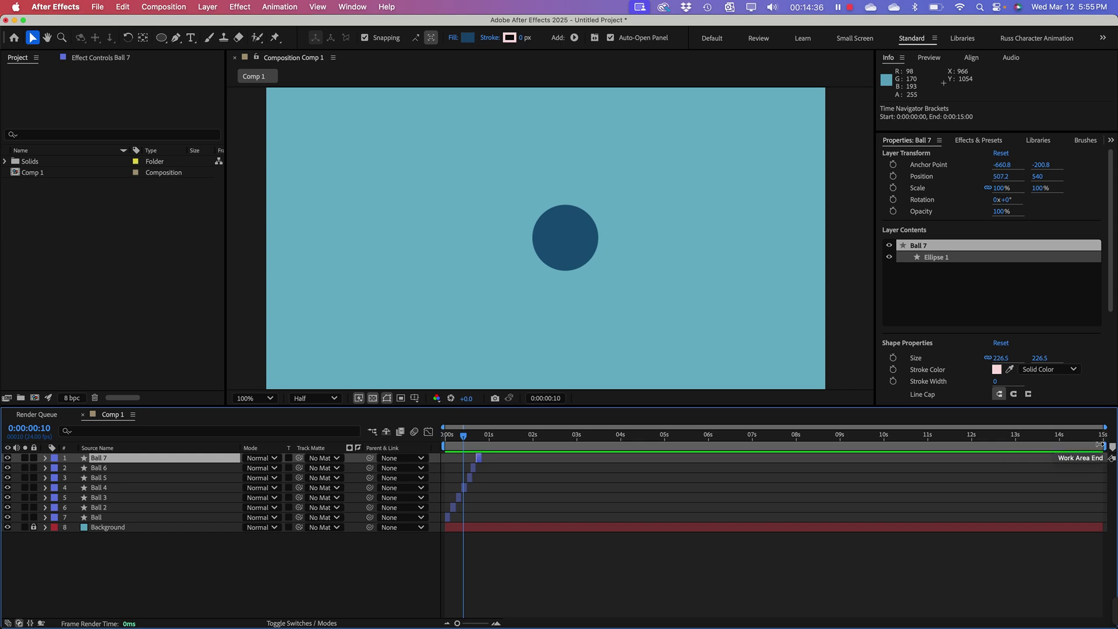
left_click_drag(1098, 446, 509, 446)
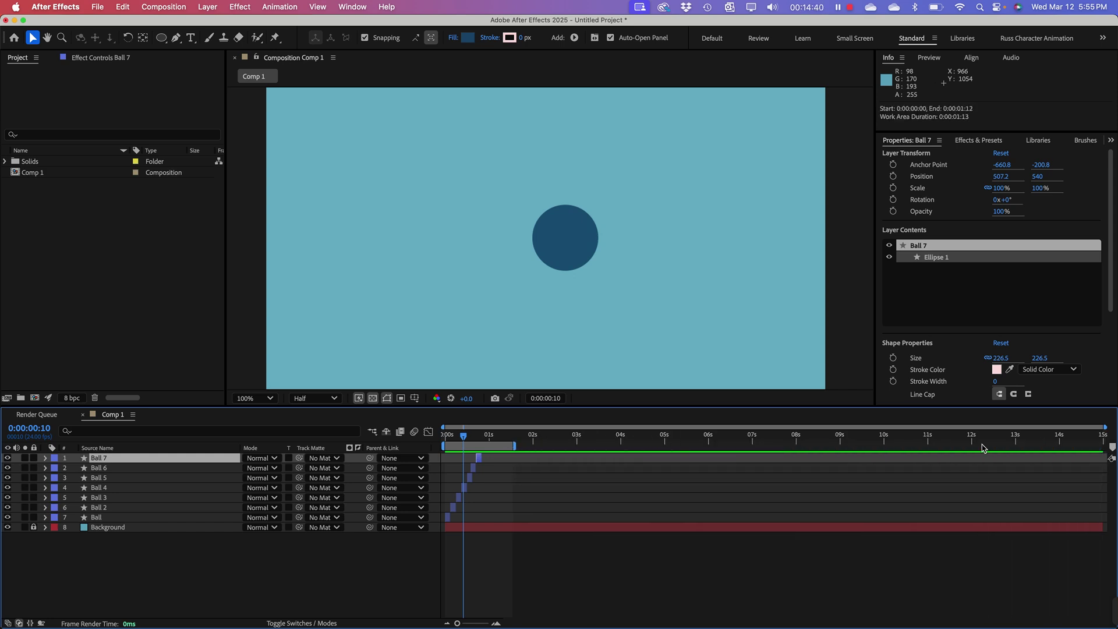
left_click_drag(1105, 431, 531, 379)
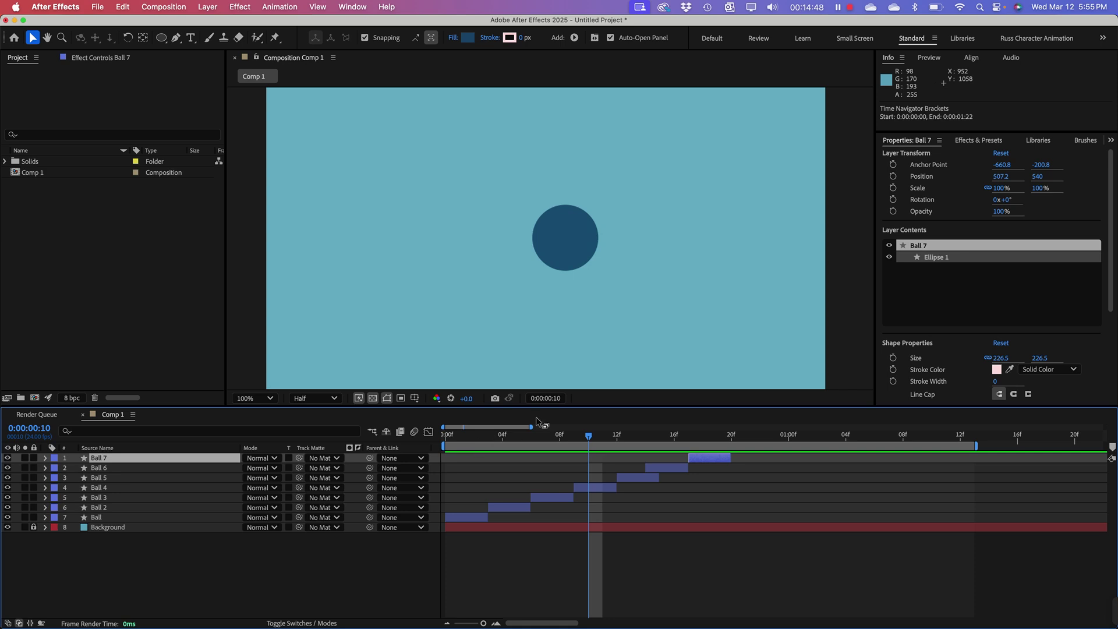
left_click_drag(533, 426, 500, 426)
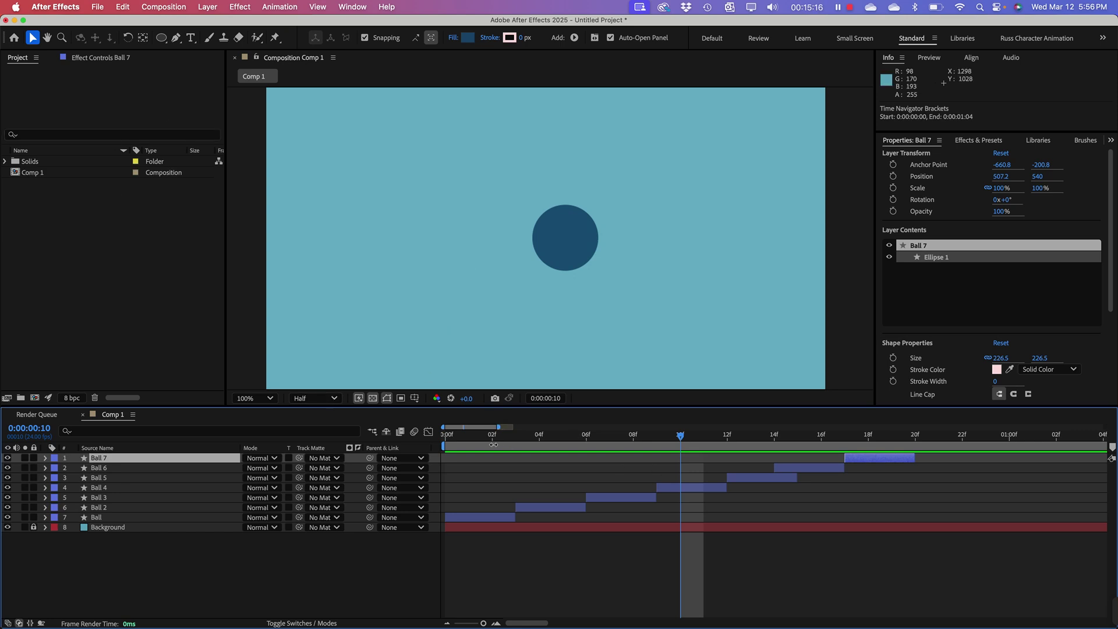
Step: Scrub through the sequence to frame 18 and move the Ball 7 circle to about position 1717, 540
left_click(494, 444)
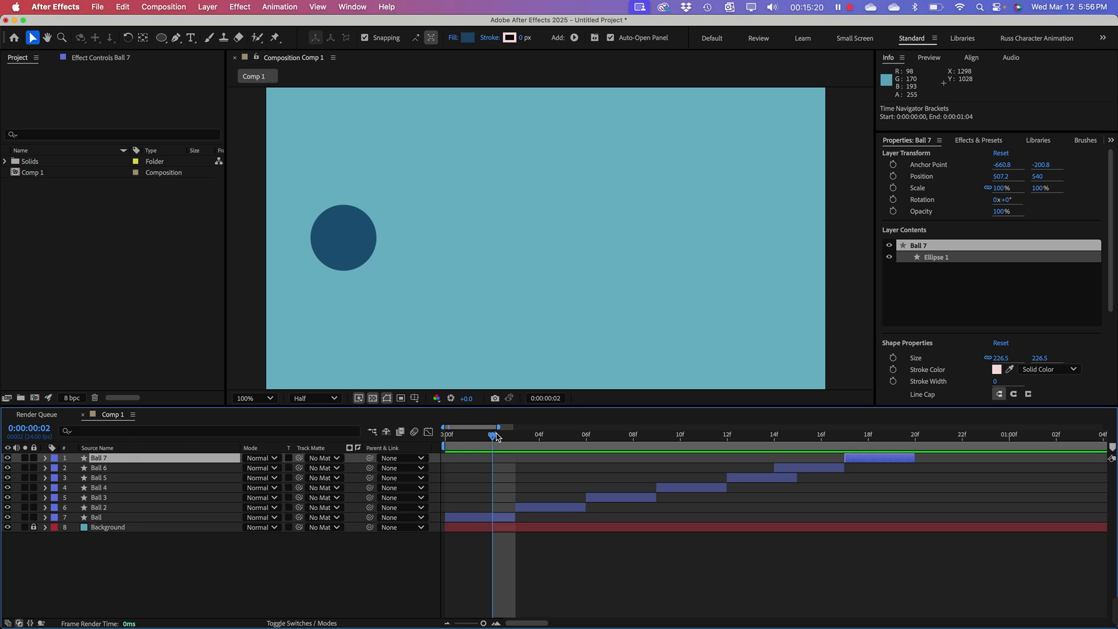
left_click_drag(496, 436, 538, 437)
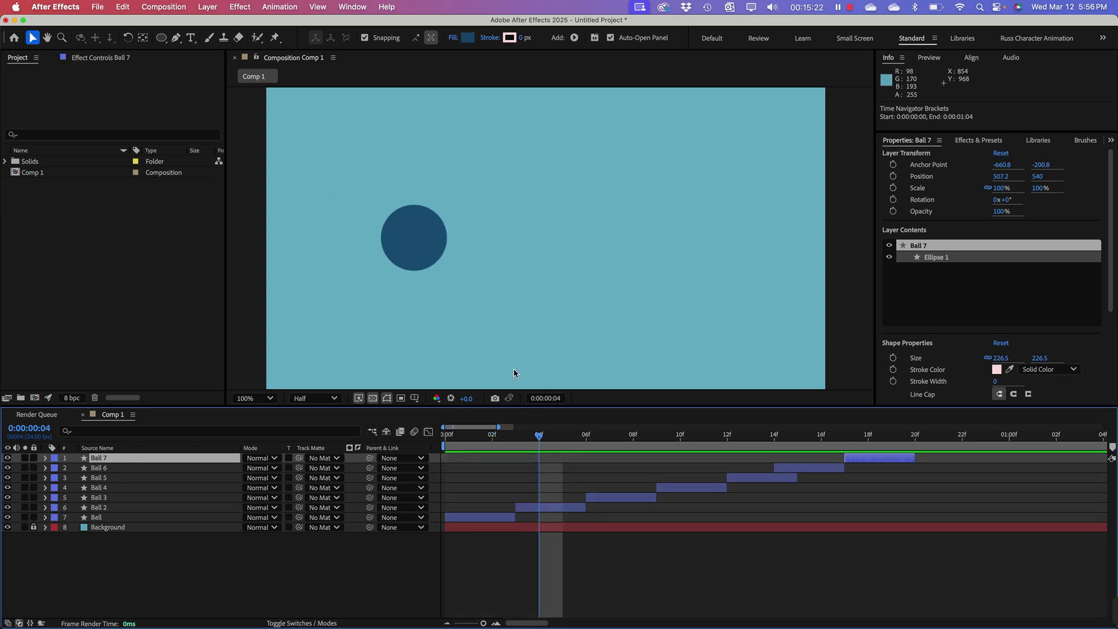
left_click_drag(545, 439, 871, 434)
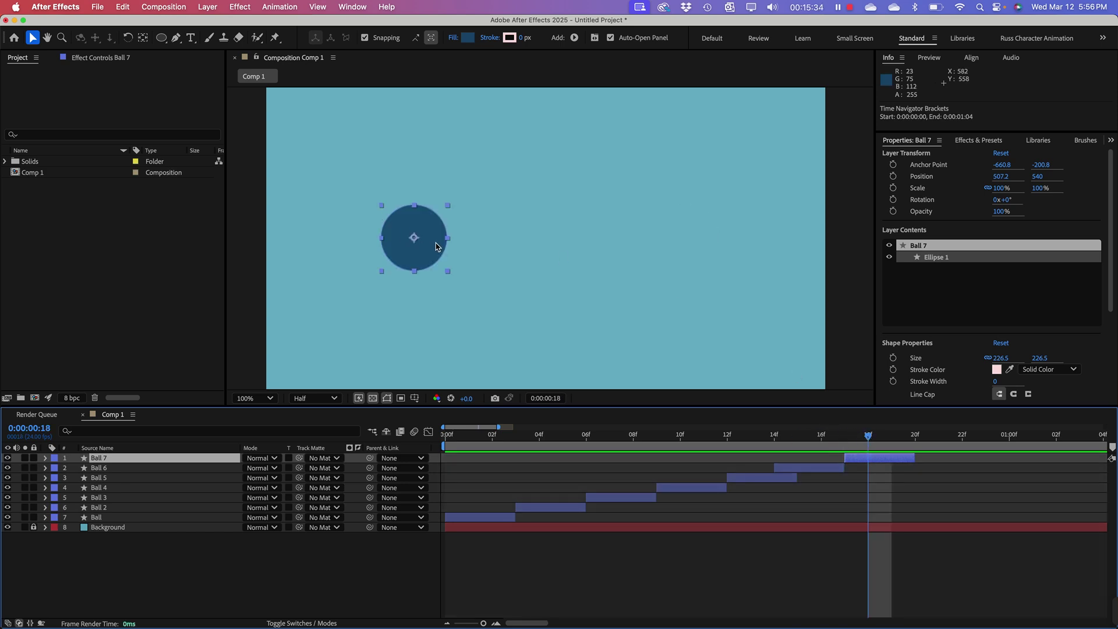
left_click_drag(429, 256, 776, 260)
Step: Scrub back to 0:00:00:00 and play the ball sequence within the work area
left_click(799, 437)
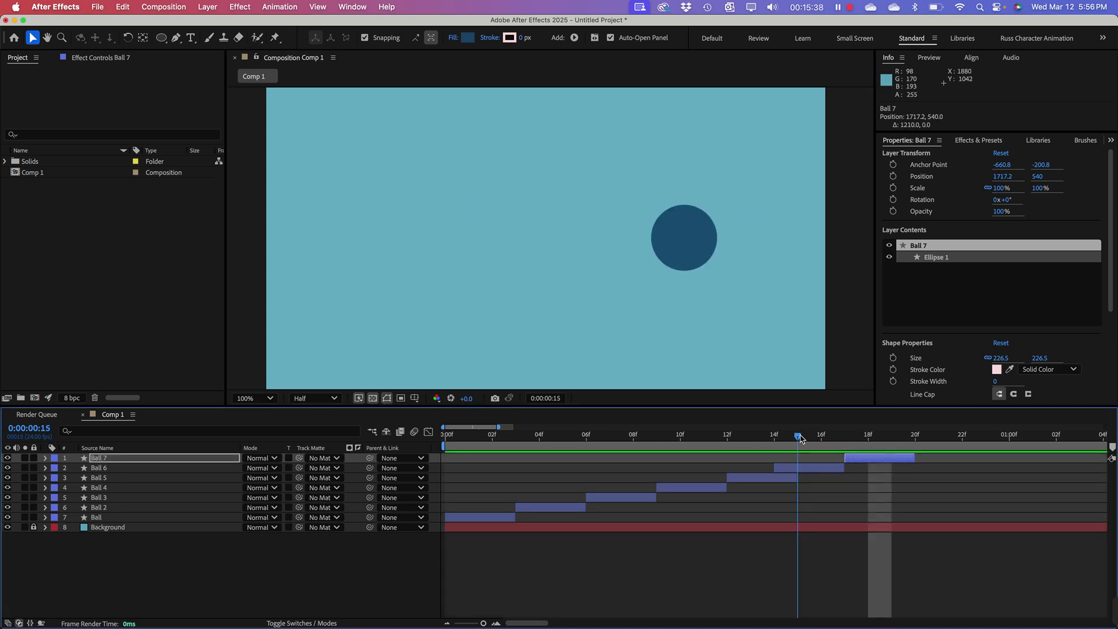
left_click_drag(799, 437, 446, 438)
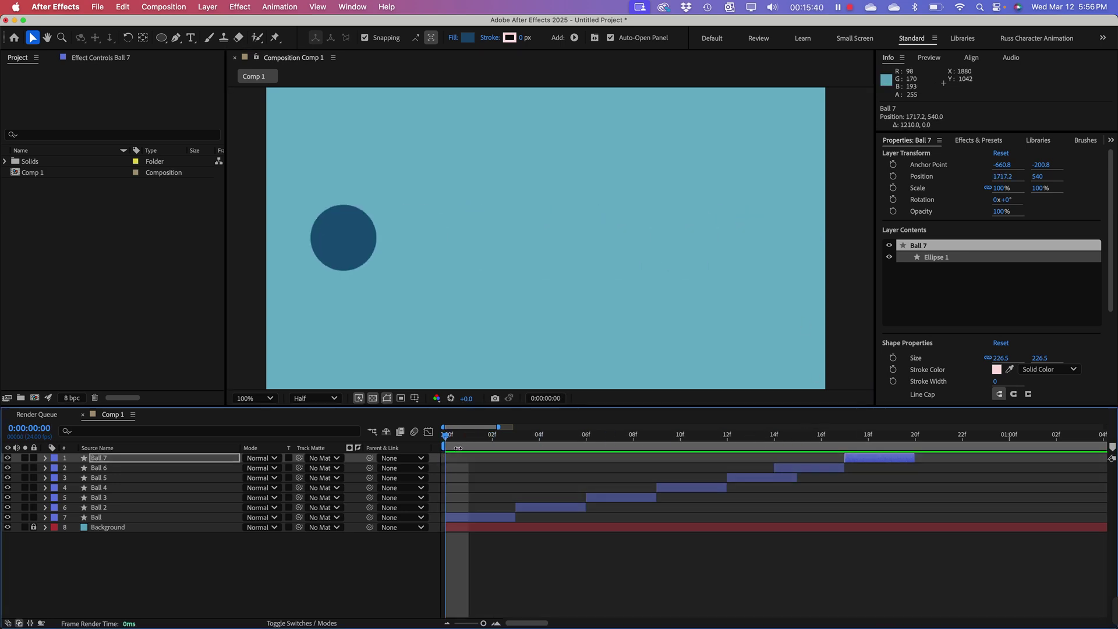
key("space")
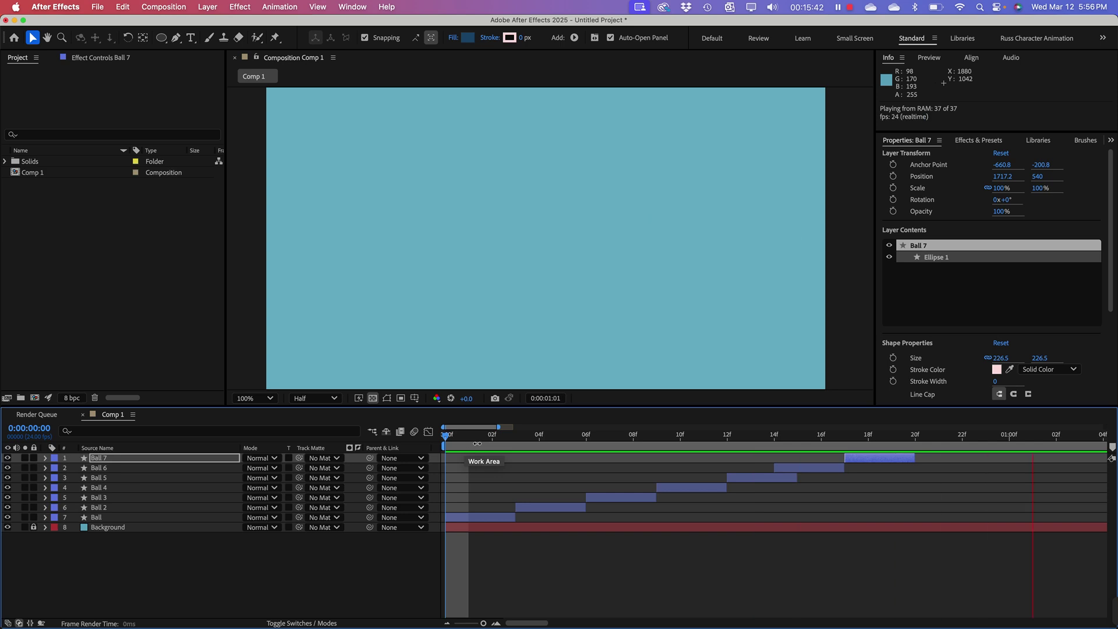
key("space")
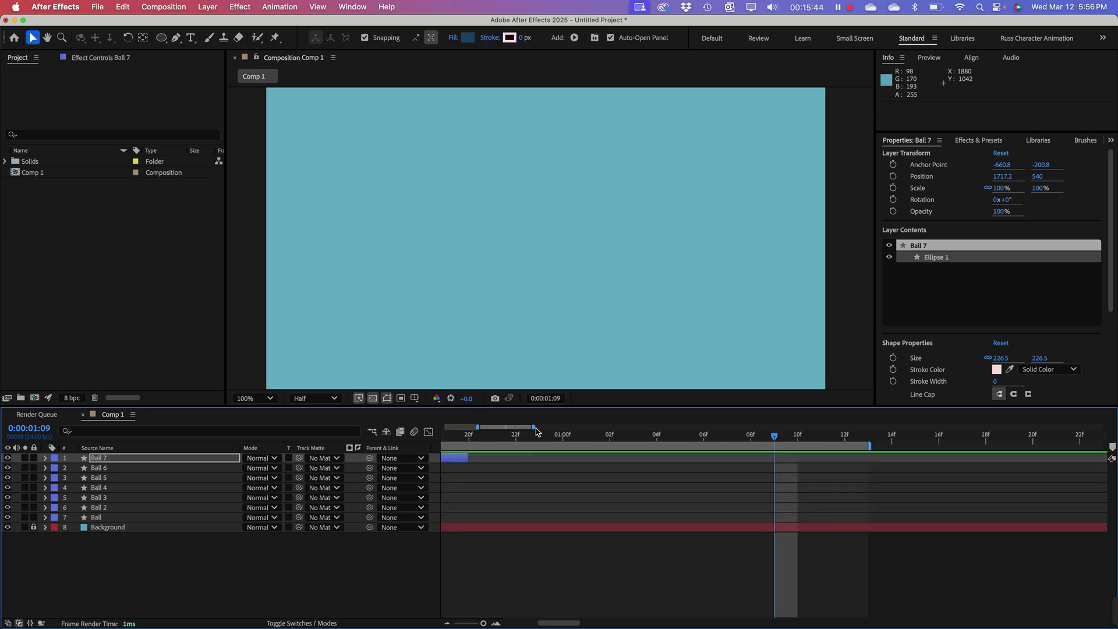
Step: Shorten the work area to end at 0:00:00:21, just after the last ball layer, and play it
left_click_drag(873, 450, 442, 428)
left_click(478, 432)
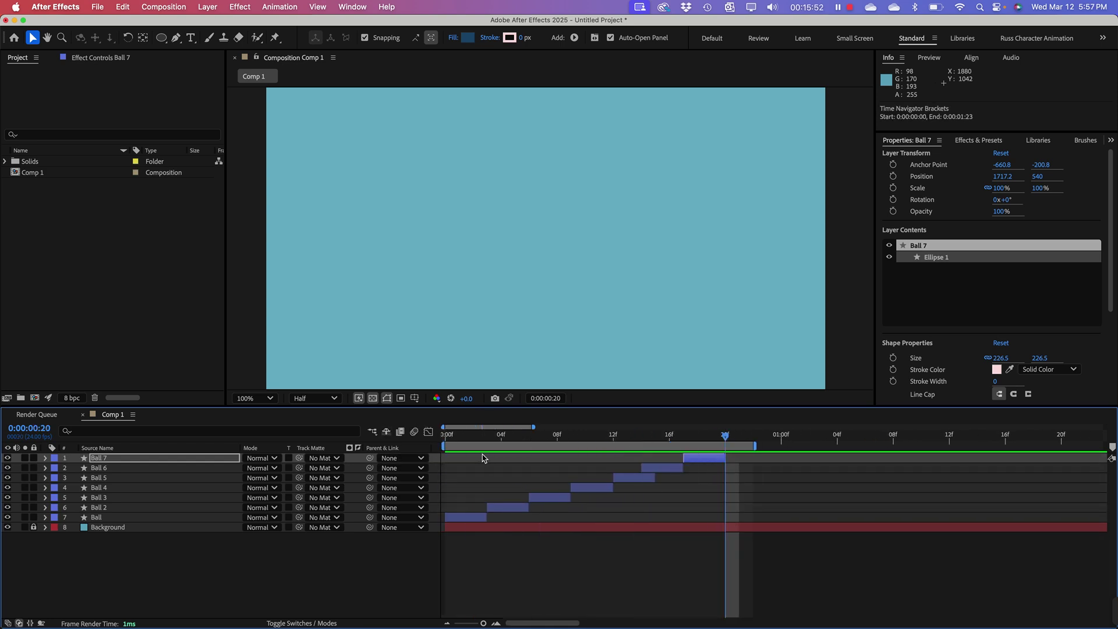
key("space")
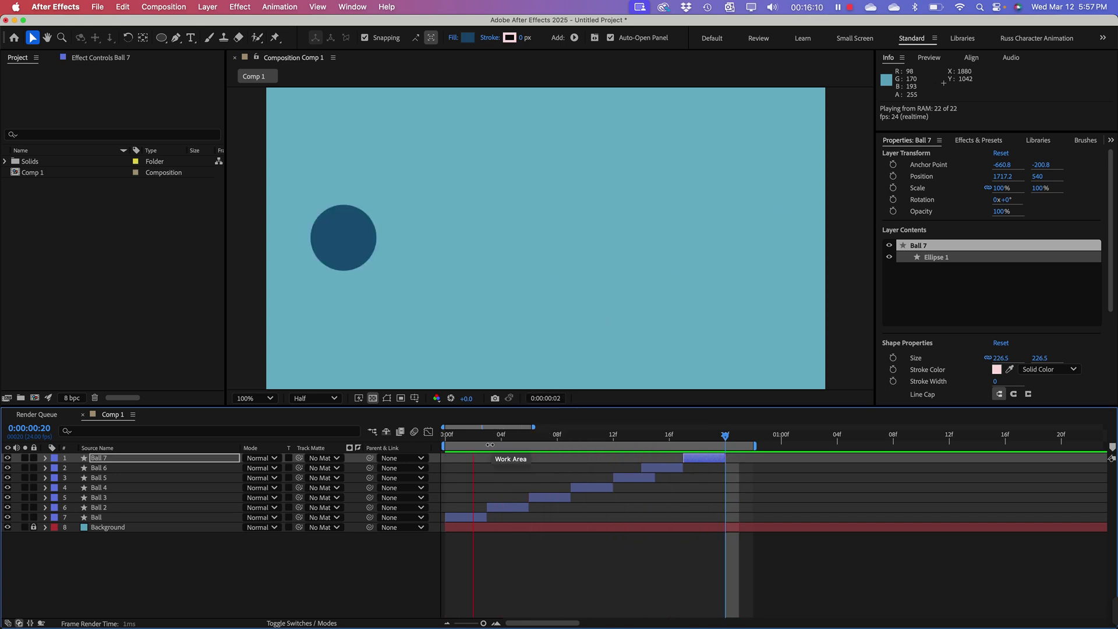
left_click(456, 444)
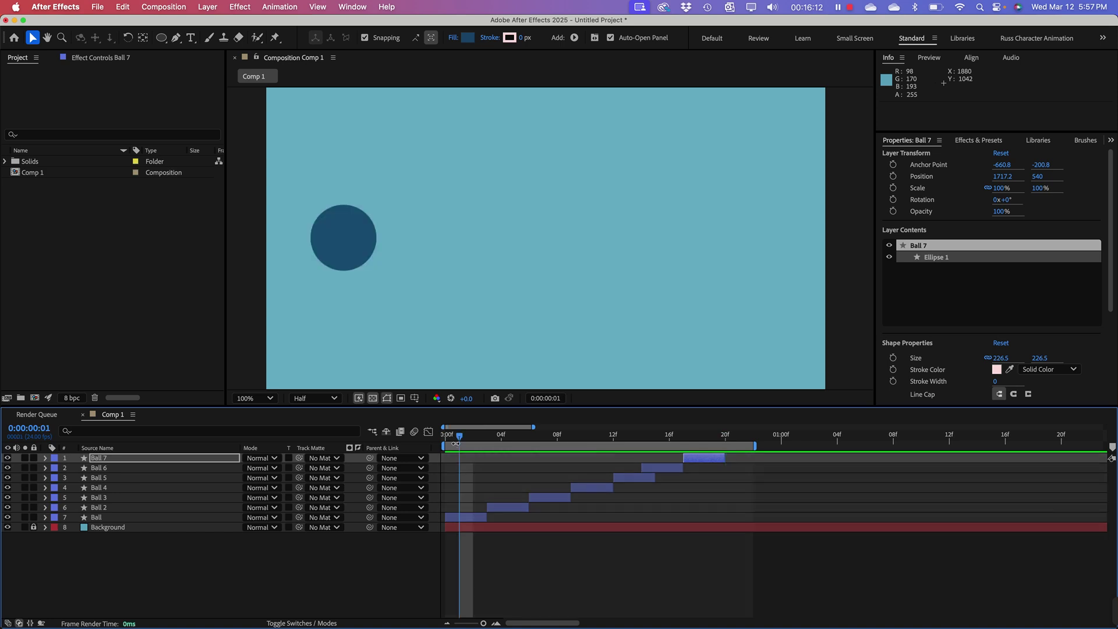
Step: Shift layers Ball 6 and Ball 7 one frame later to start at frames 15 and 18, and play from the first frame
left_click_drag(456, 443, 724, 463)
left_click(676, 470)
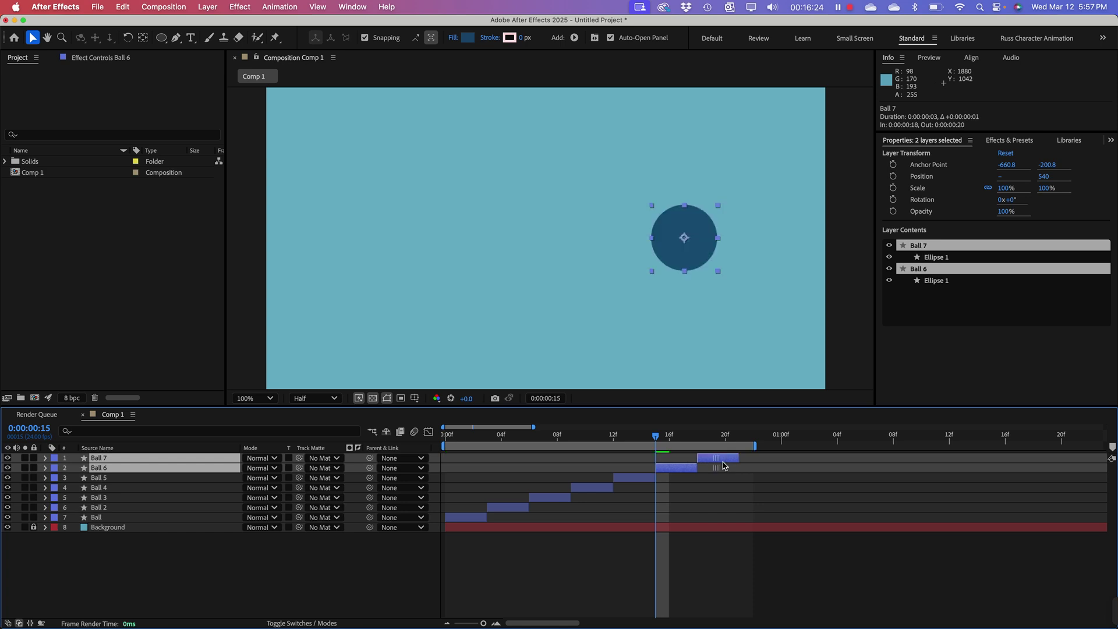
left_click_drag(657, 438, 505, 464)
key("space")
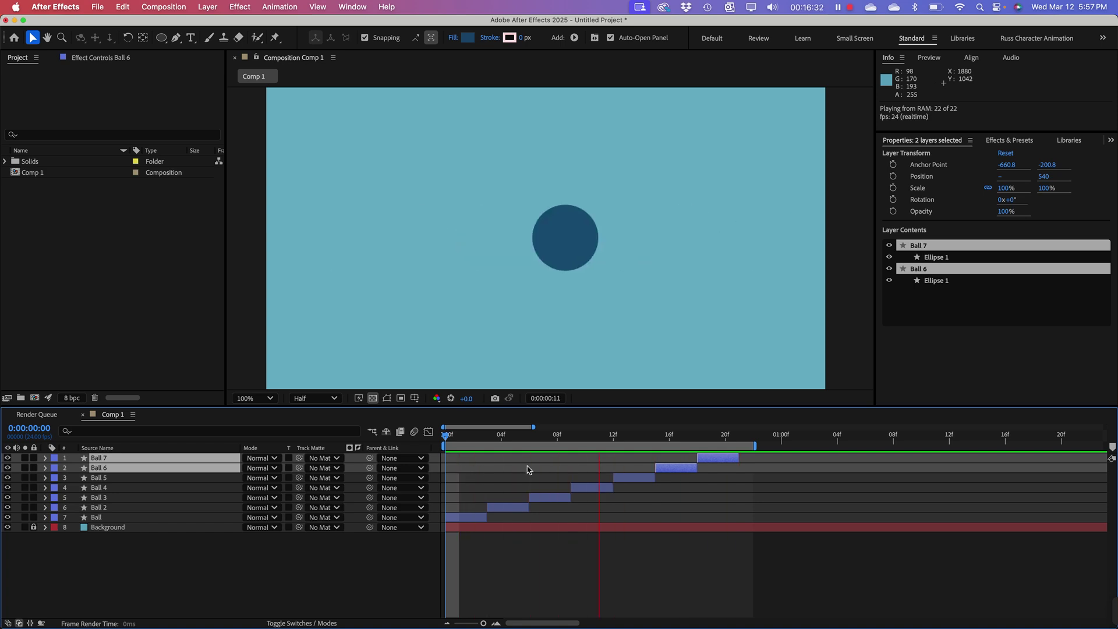
key("space")
Step: Return the current time to 0:00:00:00, review the seven Ball layers and clear the layer selection
left_click_drag(560, 438, 487, 454)
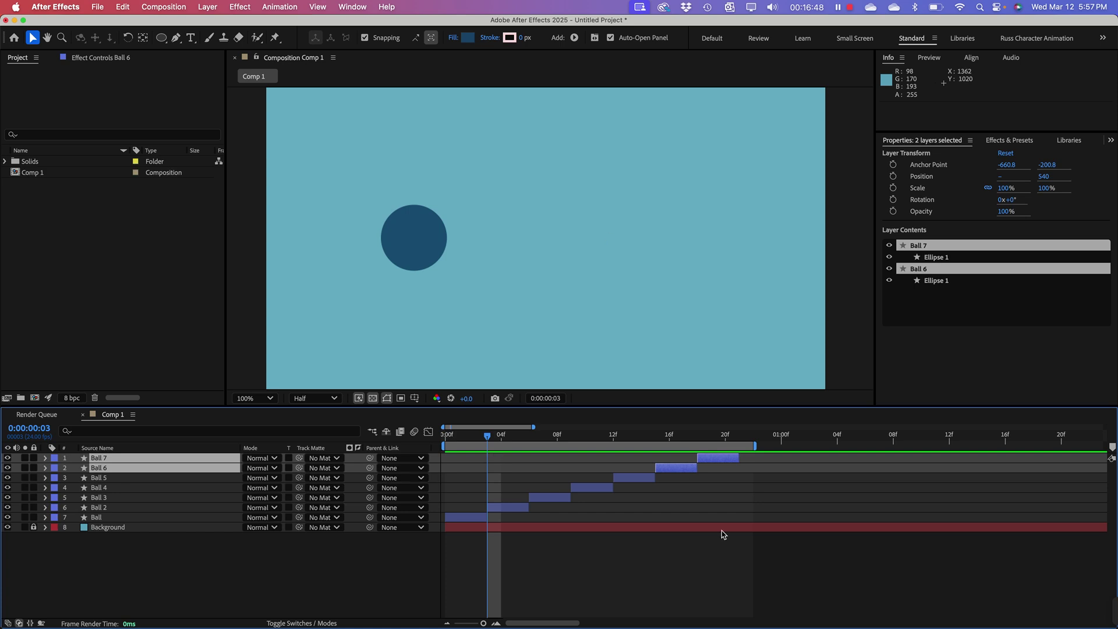
left_click_drag(490, 444, 441, 448)
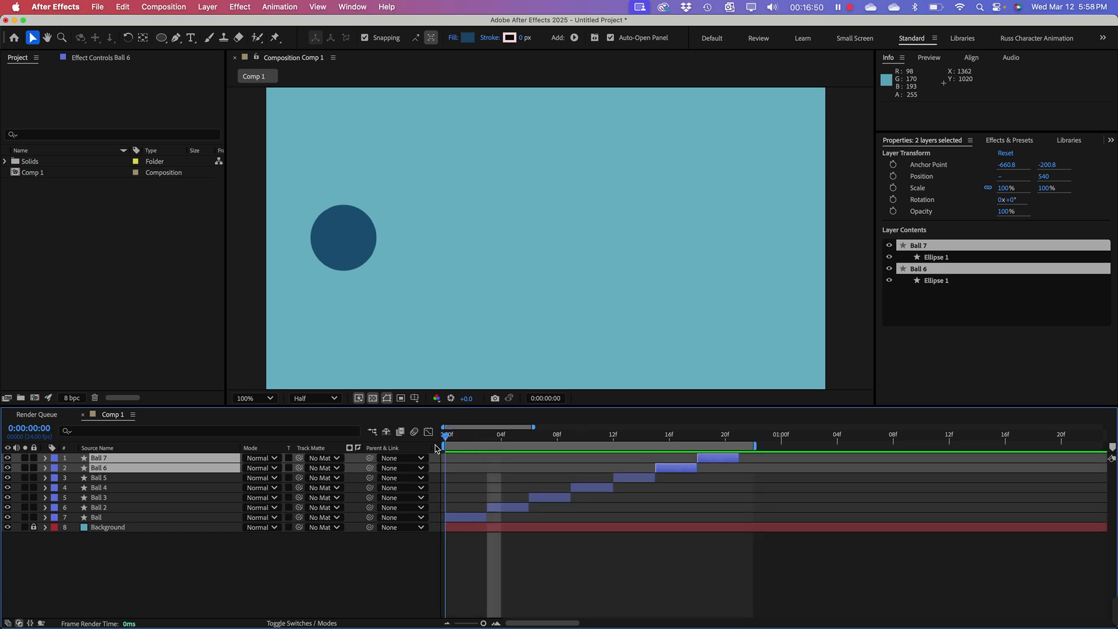
left_click(100, 518)
left_click(105, 458)
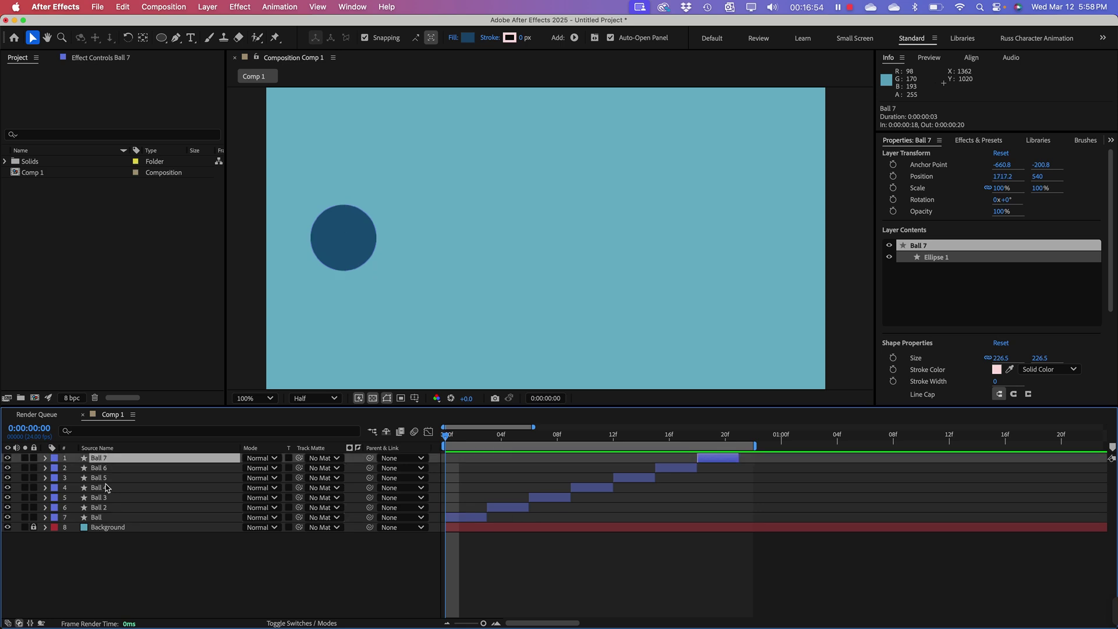
left_click(112, 507)
left_click(114, 516)
left_click(110, 464)
left_click(114, 333)
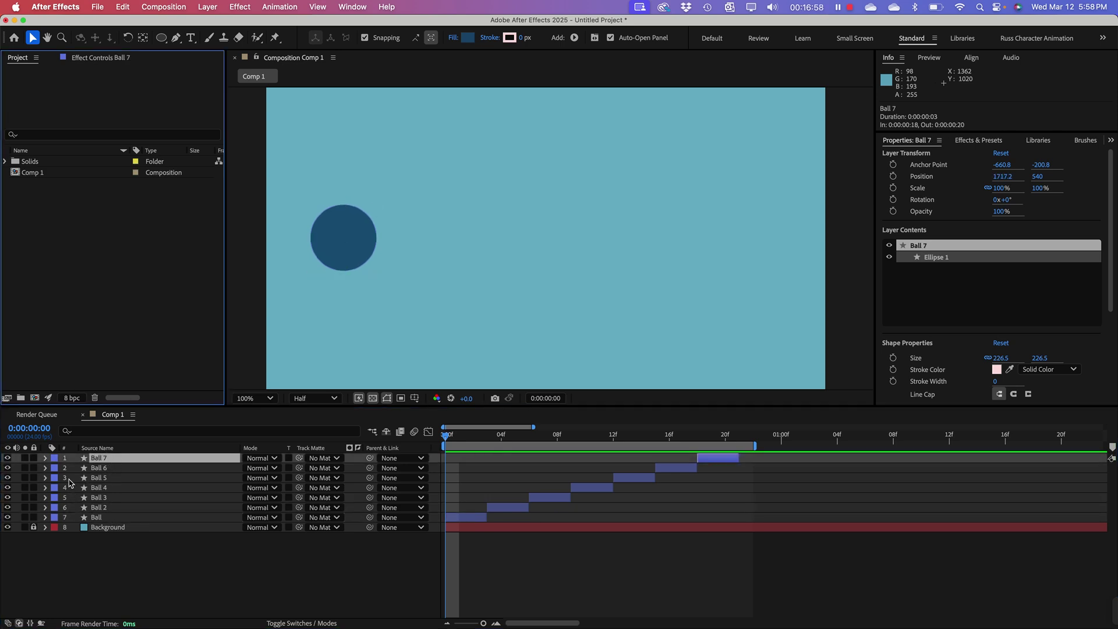
left_click(110, 517, "shift")
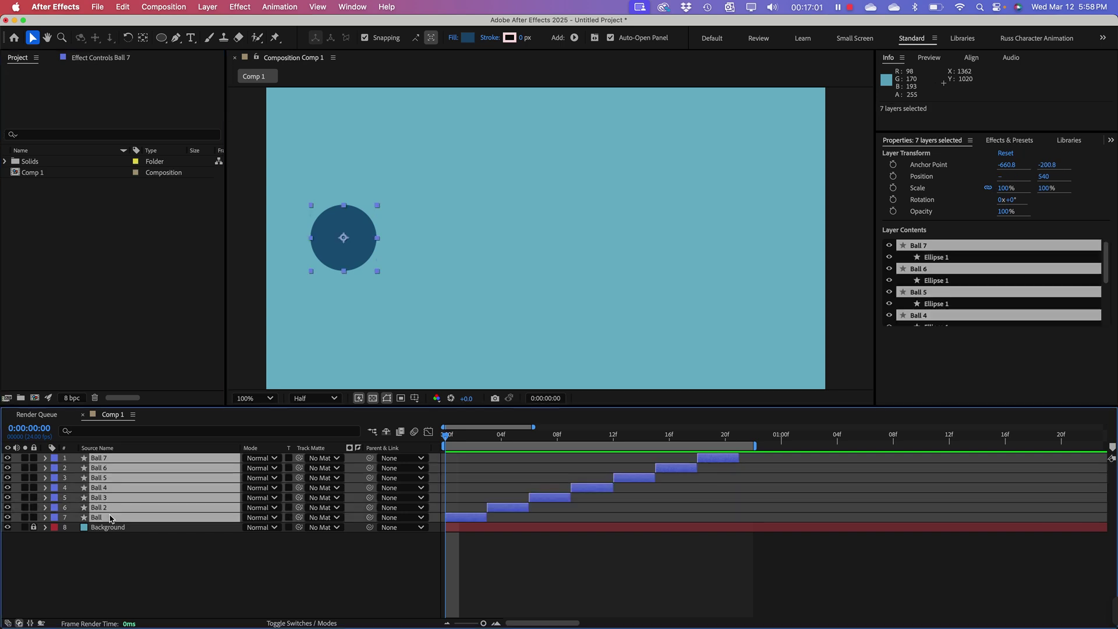
left_click(121, 576)
left_click(55, 231)
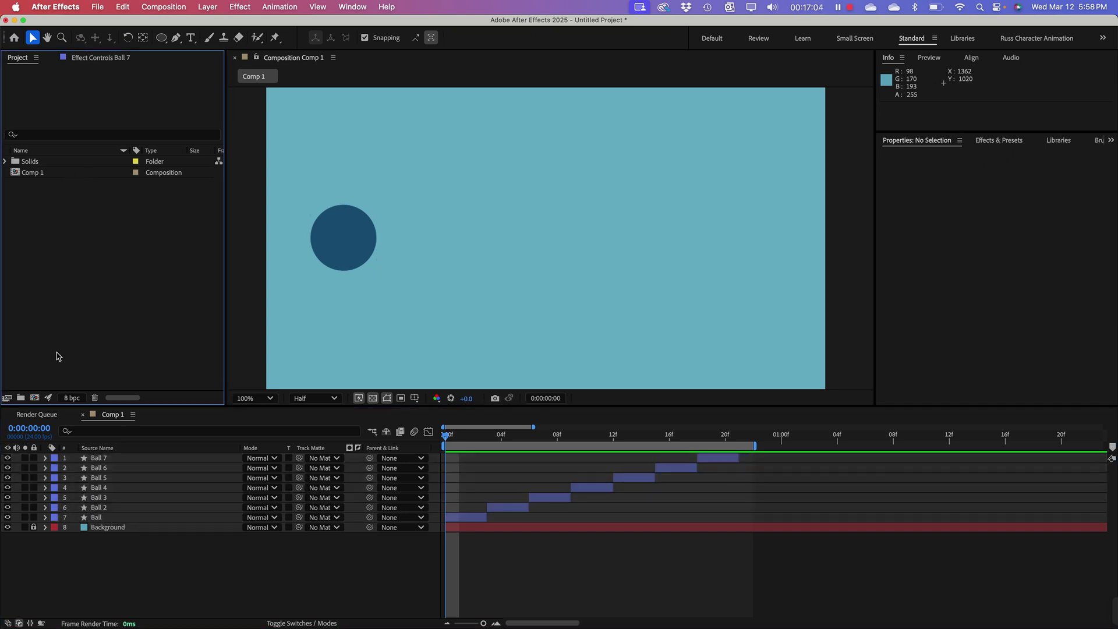
Step: Create a second composition named Comp 2 with the HD 1920x1080 24 fps preset and a 15-second duration
left_click(34, 398)
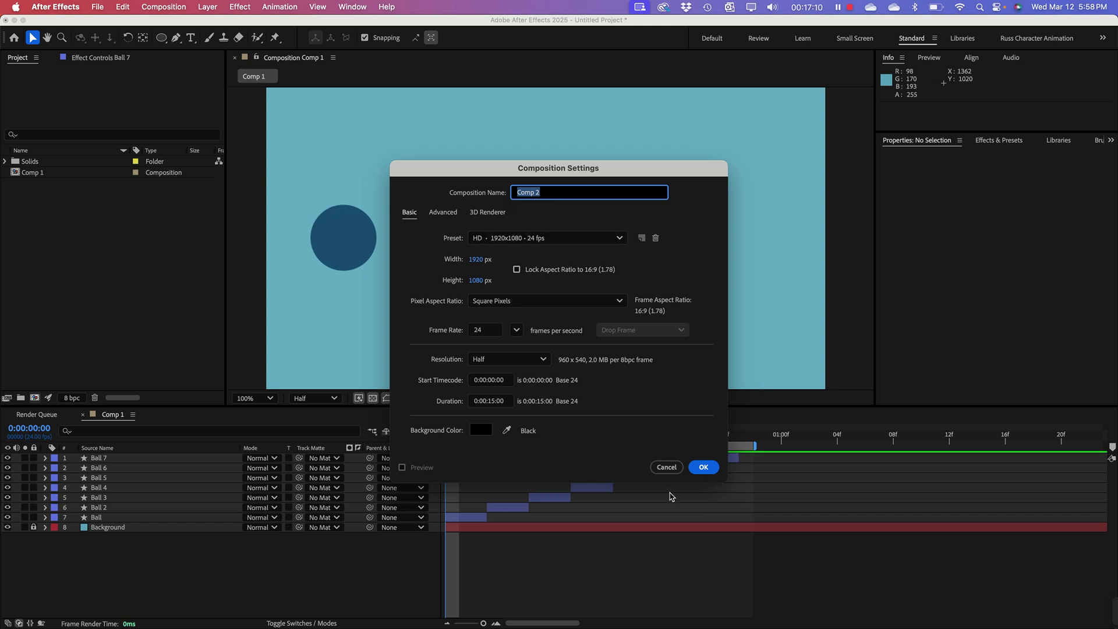
left_click(703, 467)
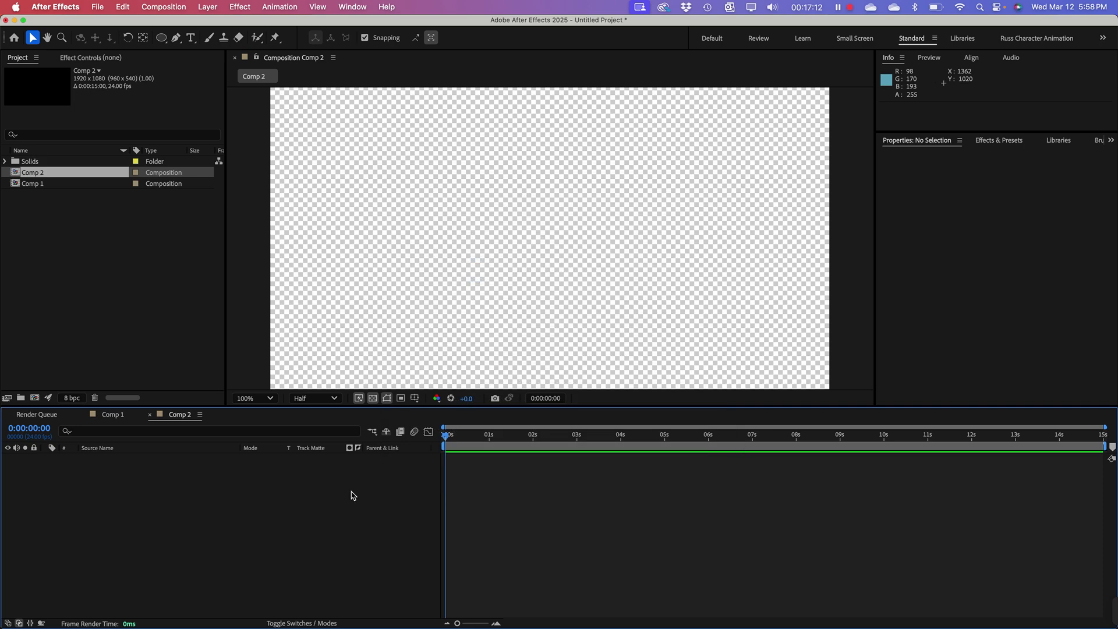
left_click(41, 230)
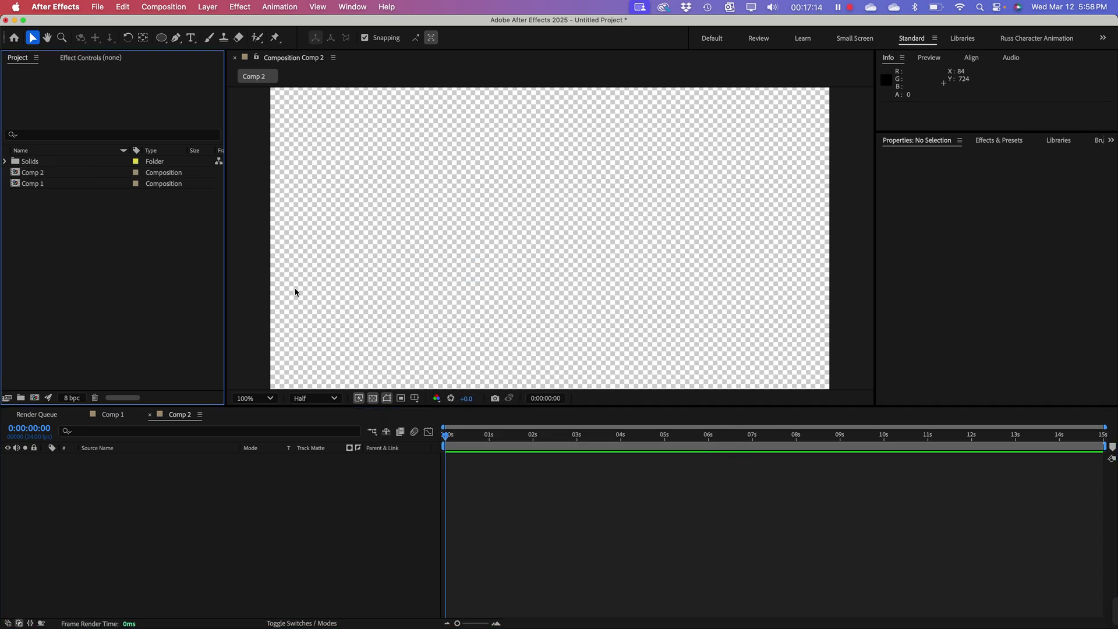
left_click(113, 490)
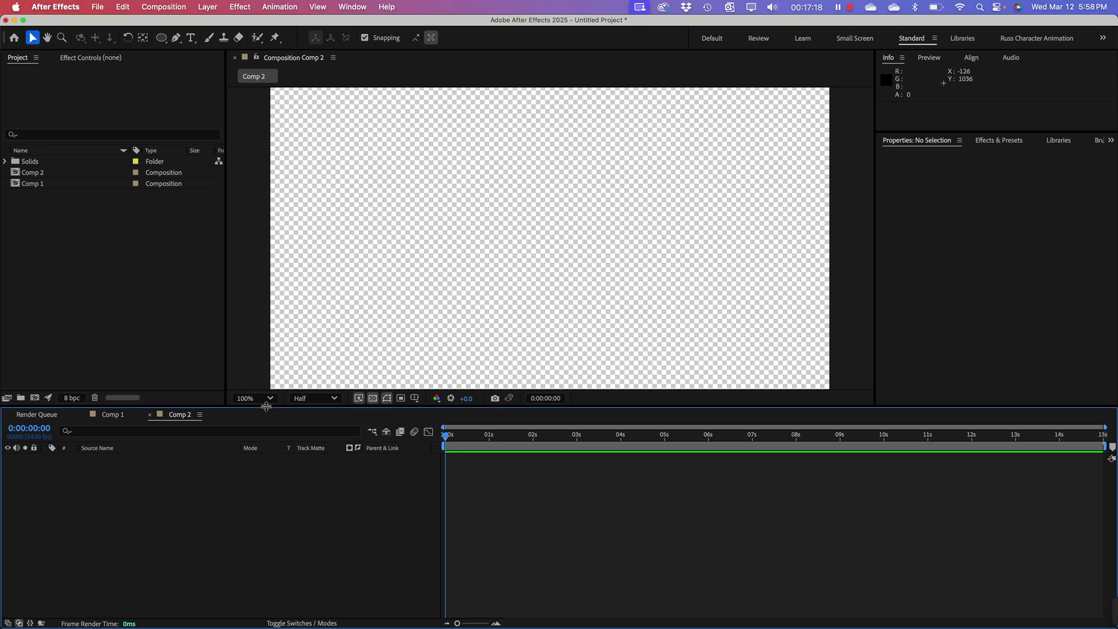
mouse_move(266, 407)
left_mouse_down()
mouse_move(267, 388)
mouse_move(267, 415)
mouse_move(268, 403)
left_mouse_up()
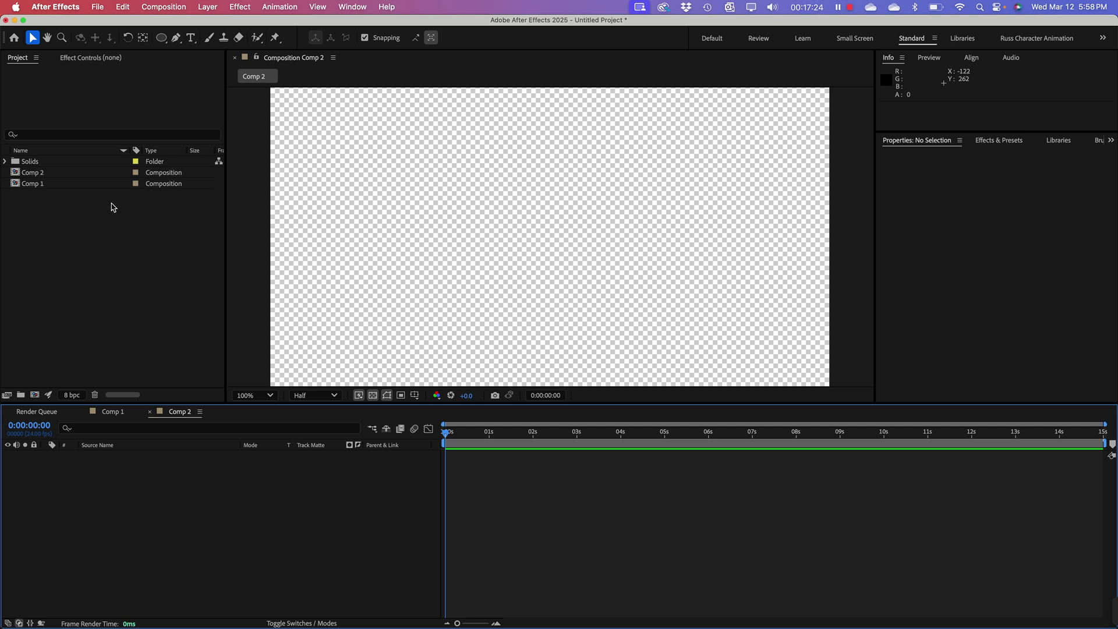
left_click(55, 237)
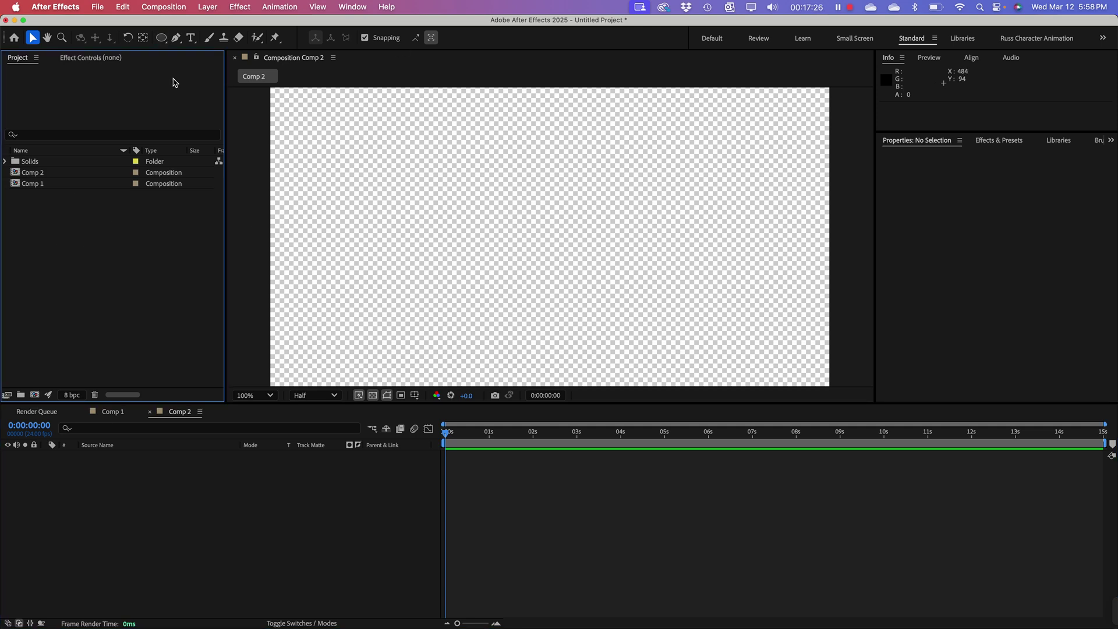
Step: Add the existing Background solid from the Solids folder to Comp 2 as a layer
left_click(17, 163)
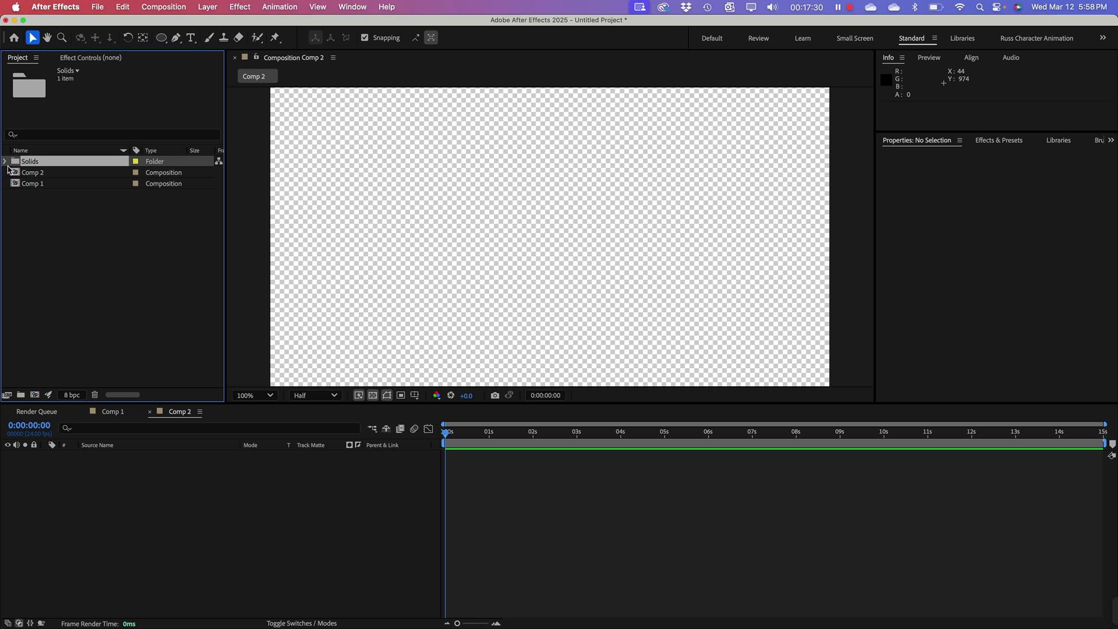
left_click(5, 161)
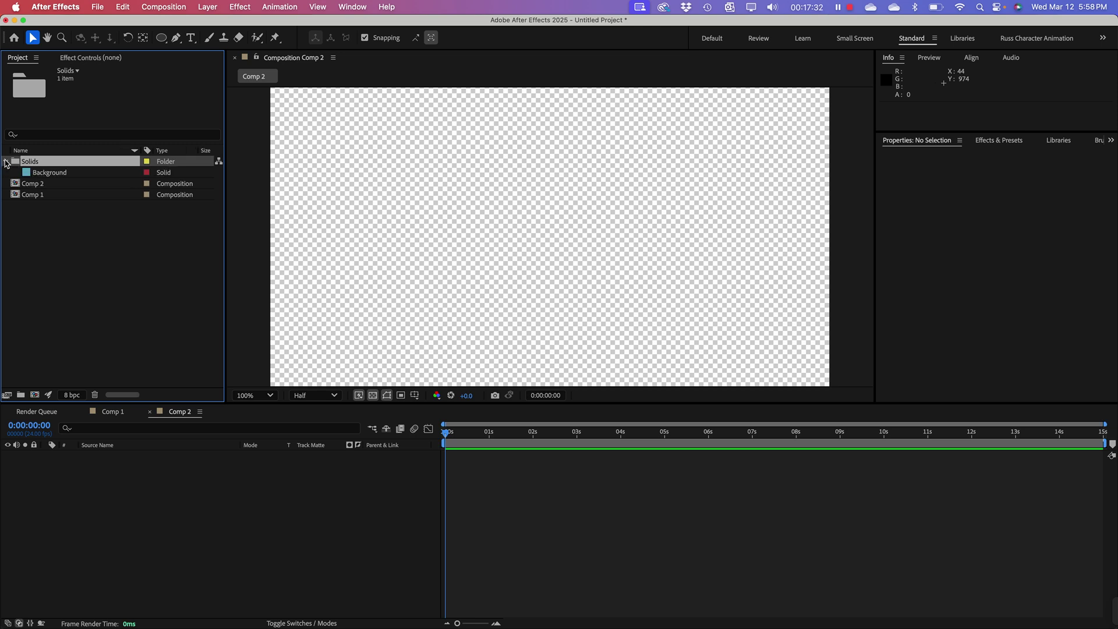
left_click(45, 173)
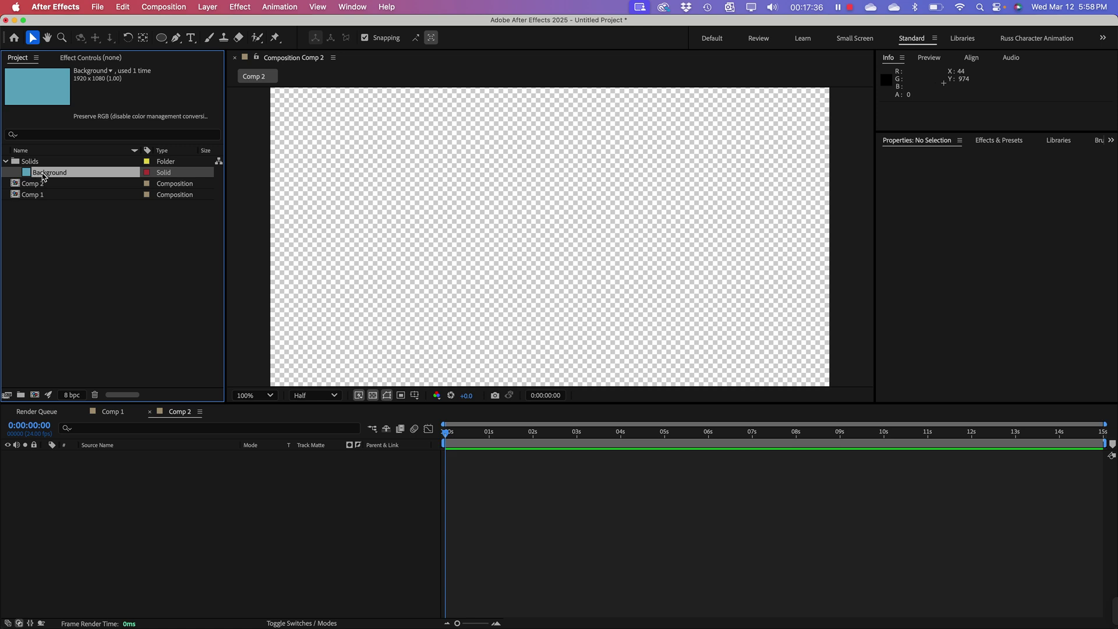
left_click_drag(45, 173, 81, 520)
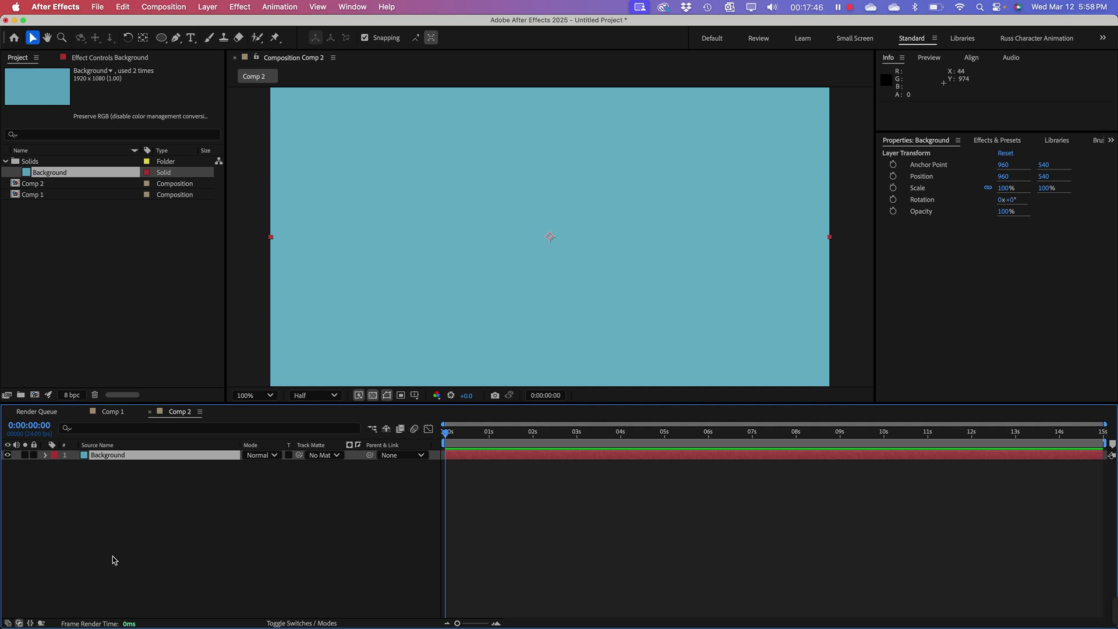
left_click(8, 166)
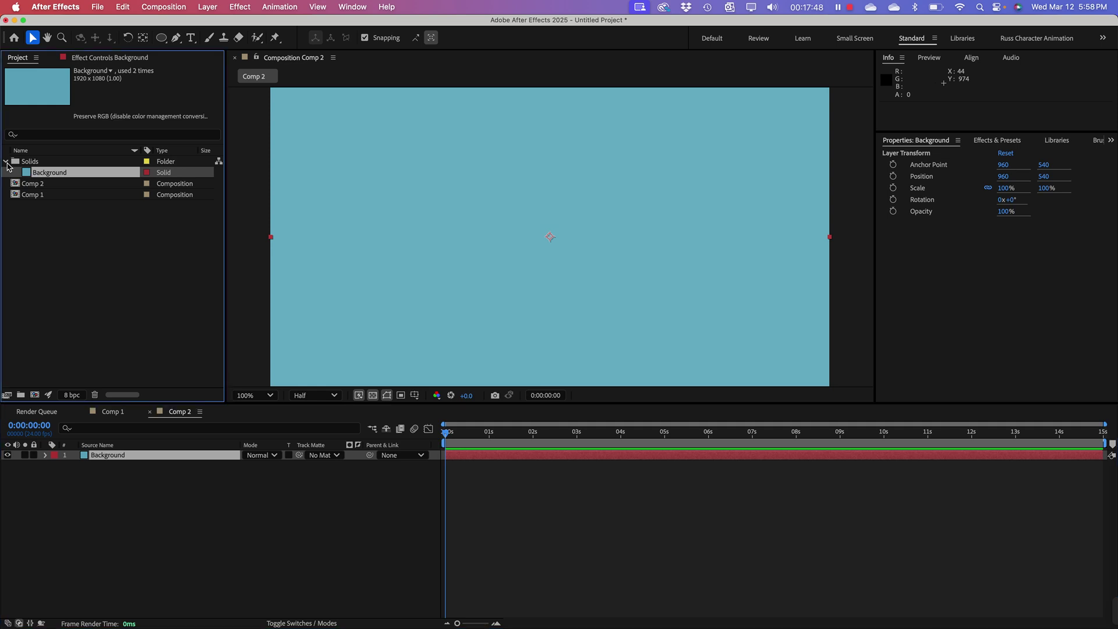
left_click(6, 162)
left_click(6, 163)
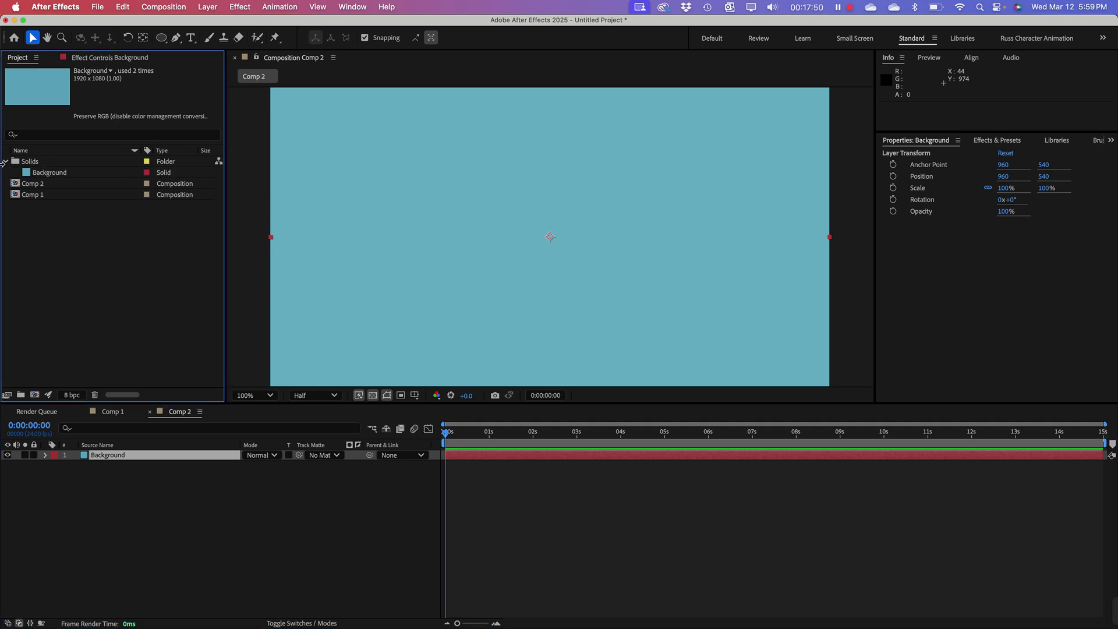
left_click(33, 244)
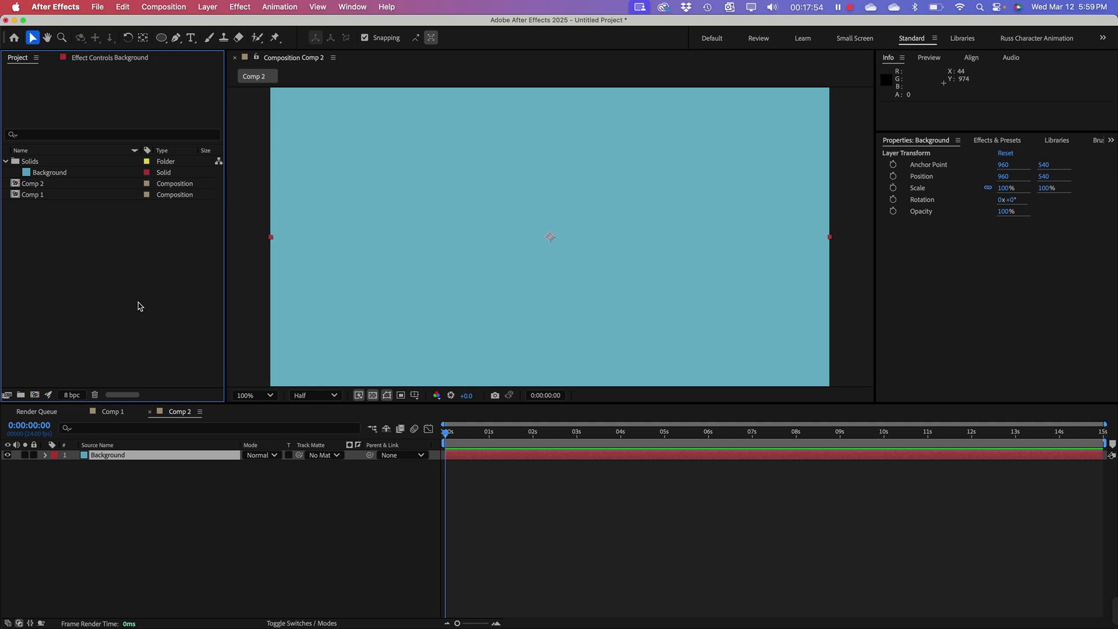
Step: Lock the Background layer and draw a dark blue circle about 282 px in diameter in the left half of the composition
left_click(162, 38)
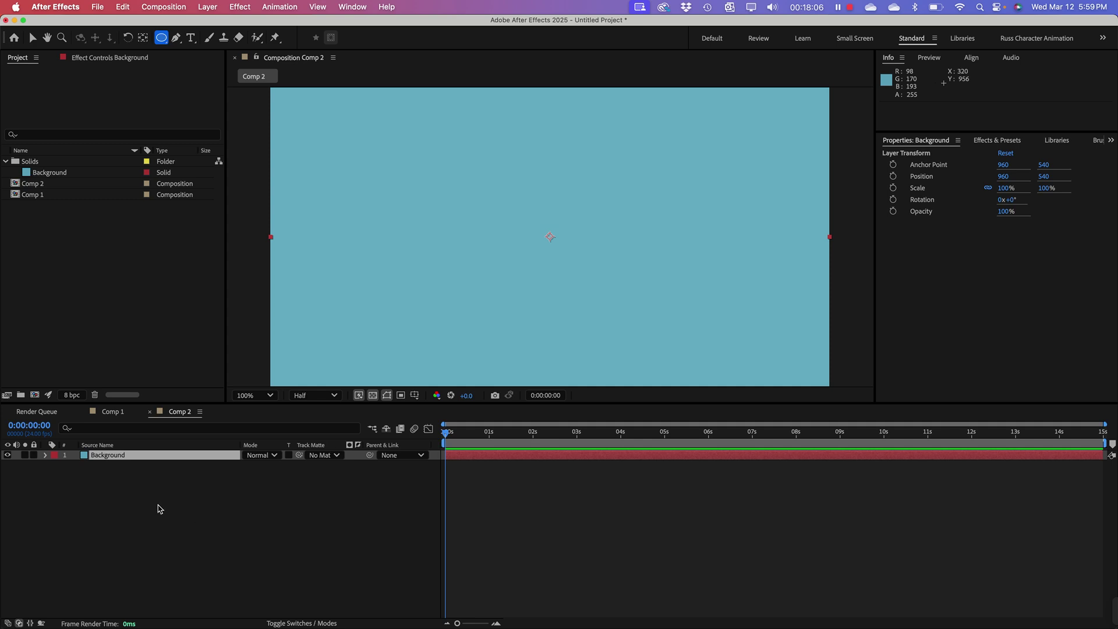
left_click(34, 455)
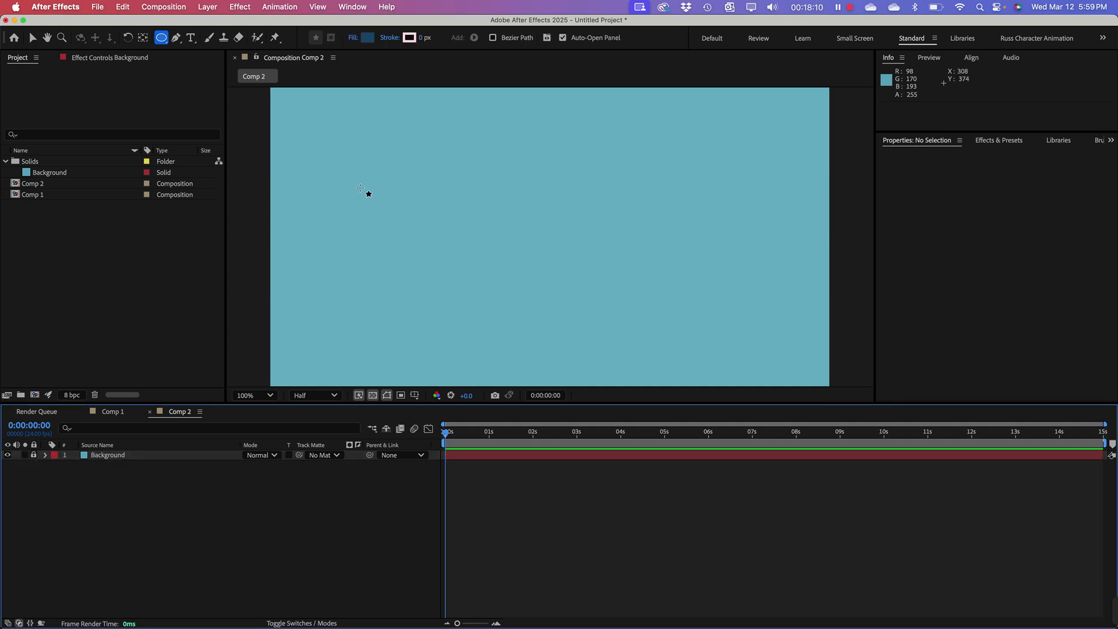
left_click_drag(360, 188, 443, 268)
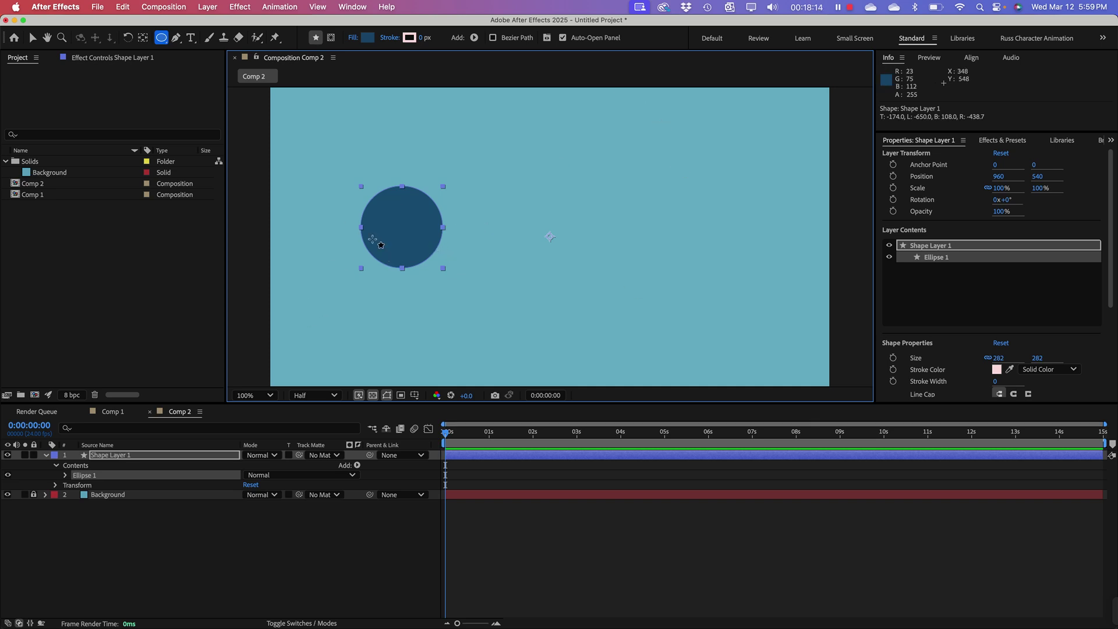
right_click(387, 219)
mouse_move(462, 230)
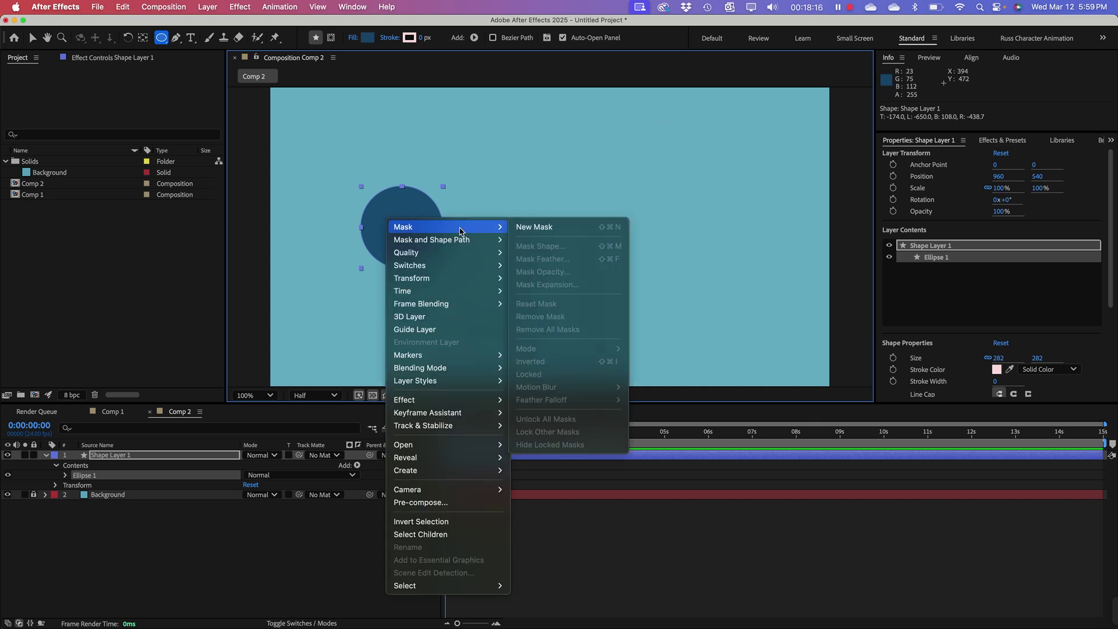
left_click(156, 541)
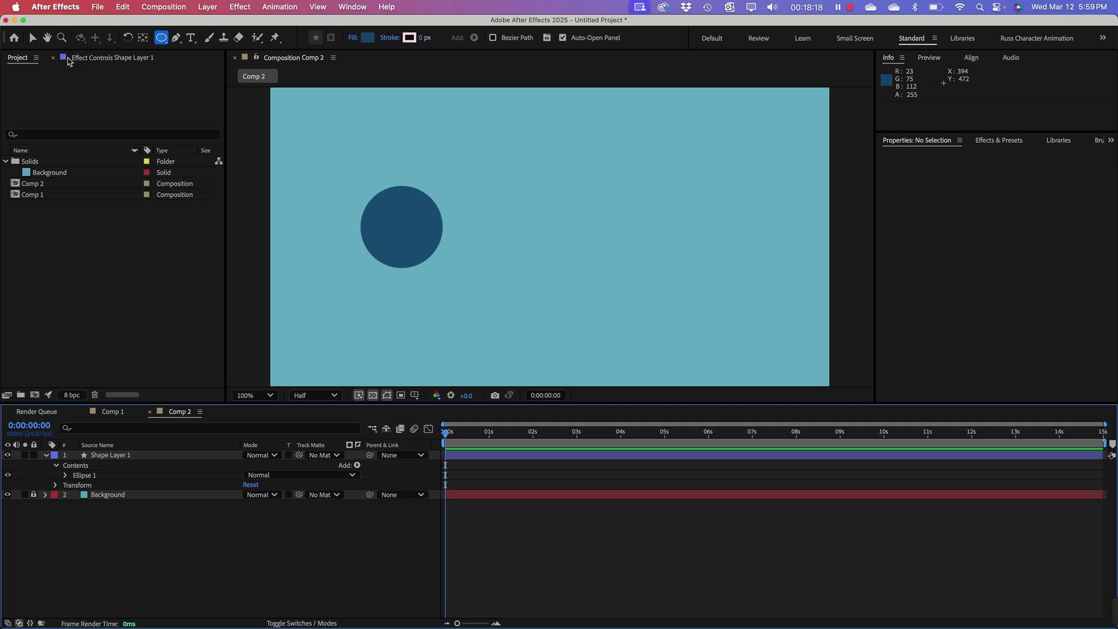
Step: Center the circle layer's anchor point in its layer content
left_click(32, 37)
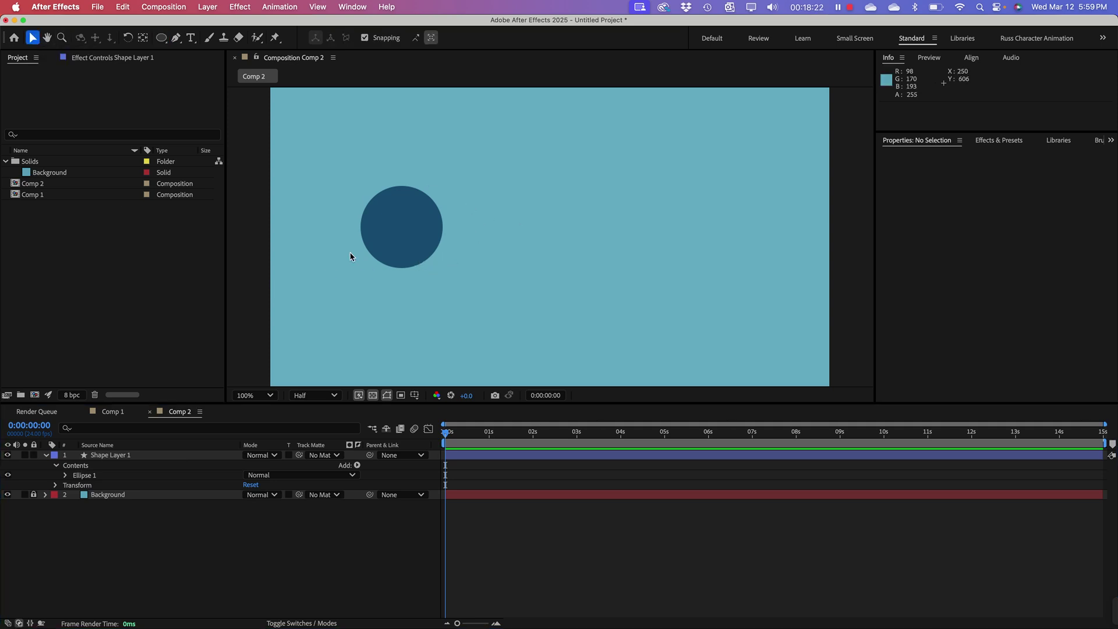
left_click(395, 240)
right_click(394, 216)
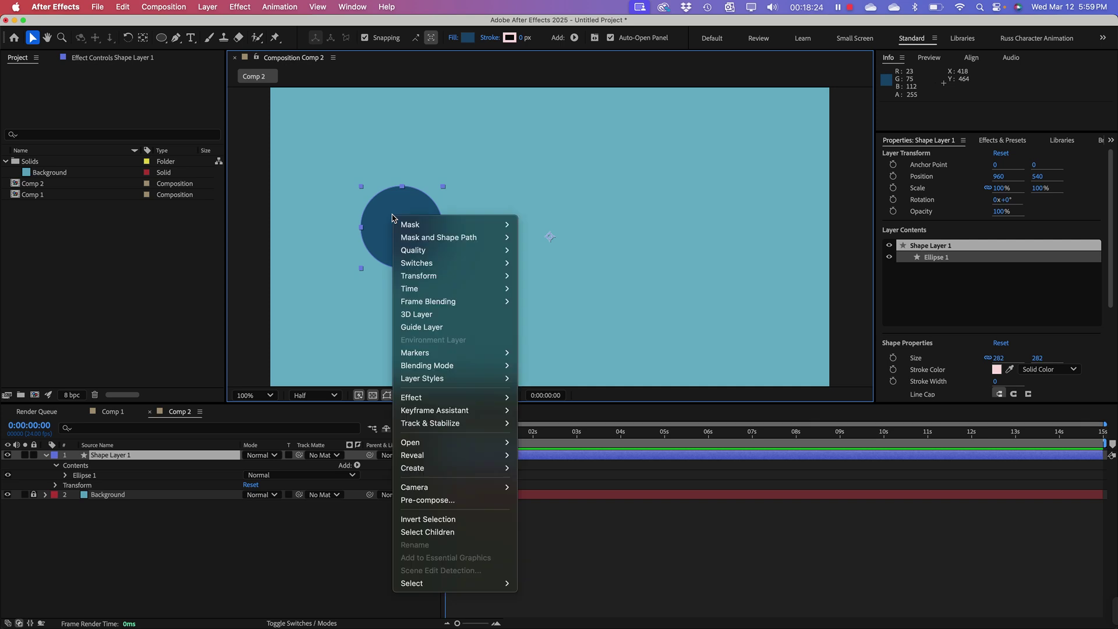
mouse_move(417, 230)
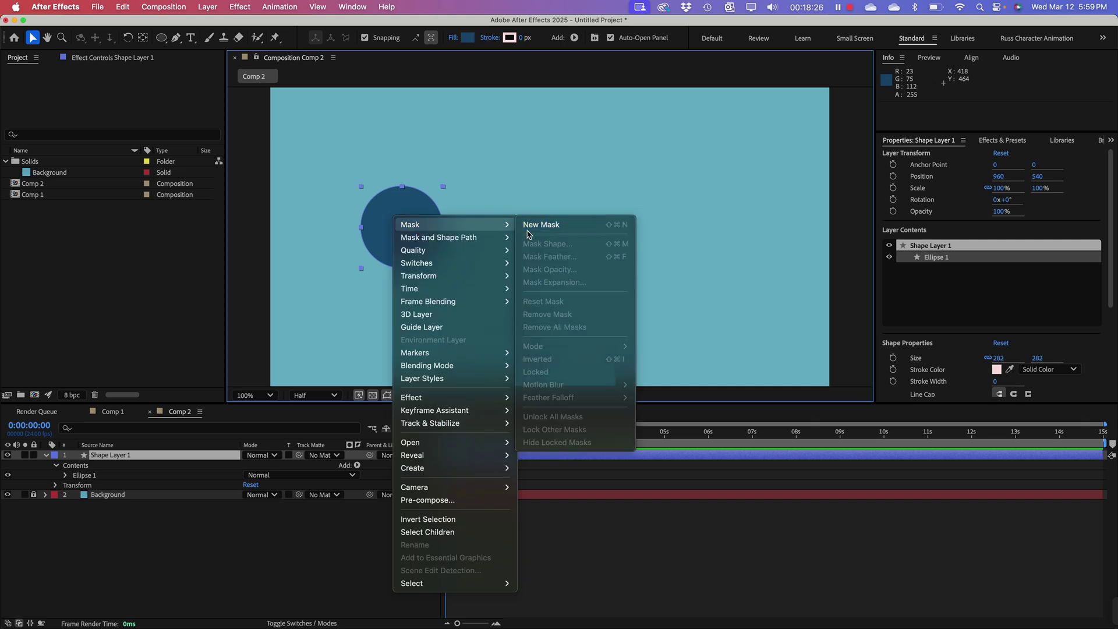
mouse_move(463, 288)
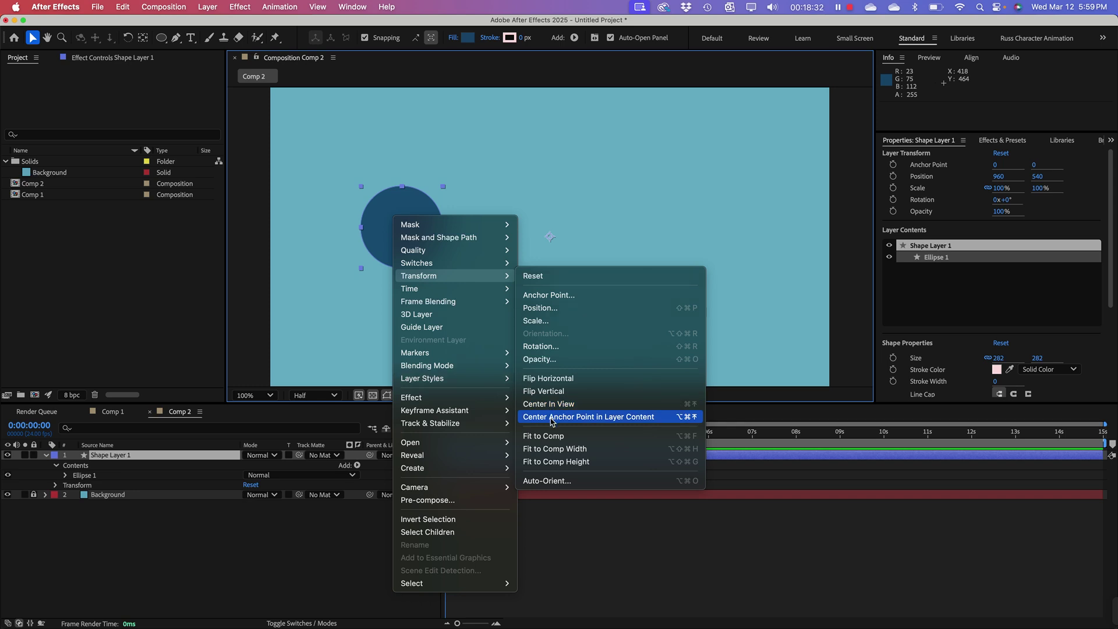
left_click(552, 416)
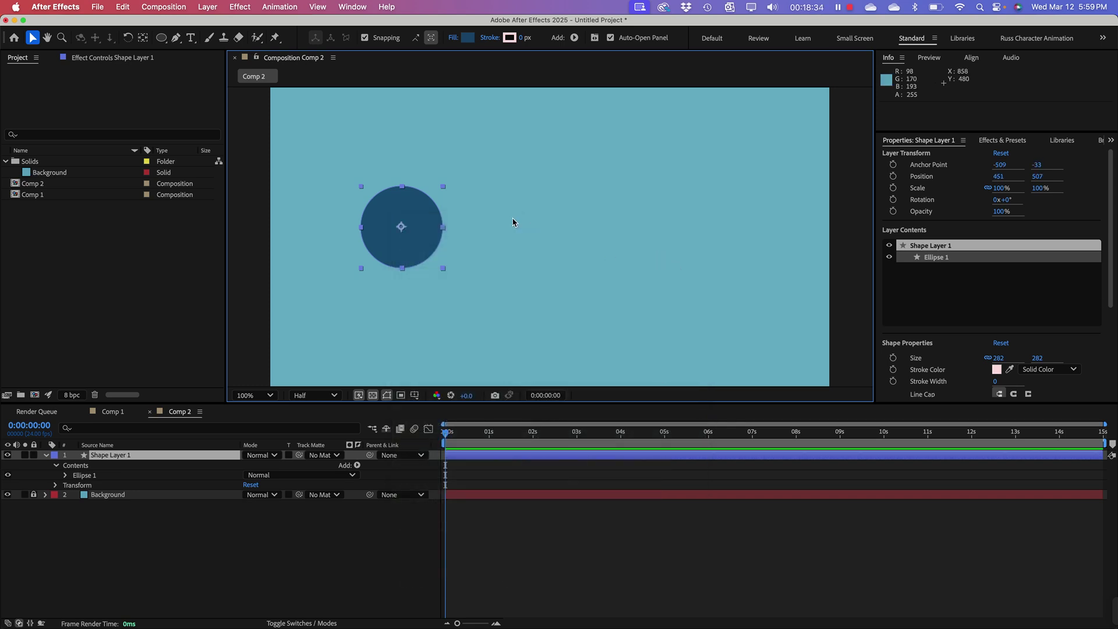
Step: Move the circle onto the composition's left edge at about position -1, 551
left_click_drag(423, 243, 372, 255)
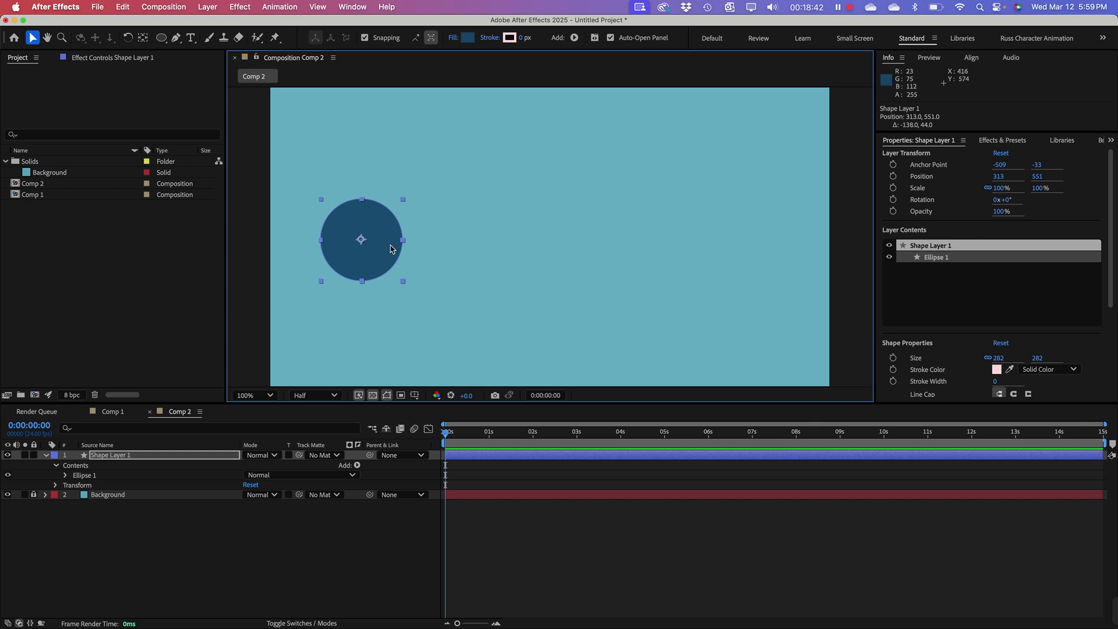
left_click_drag(380, 256, 293, 257)
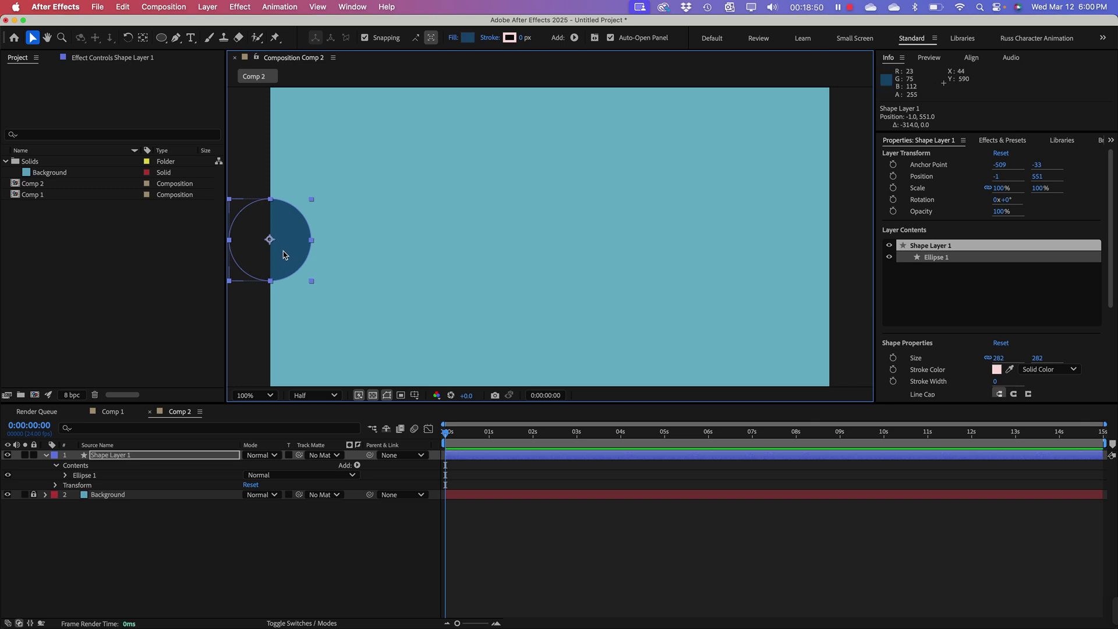
Step: Reveal the Transform properties of Shape Layer 1 and start Position keyframing at 0 seconds
left_click(114, 455)
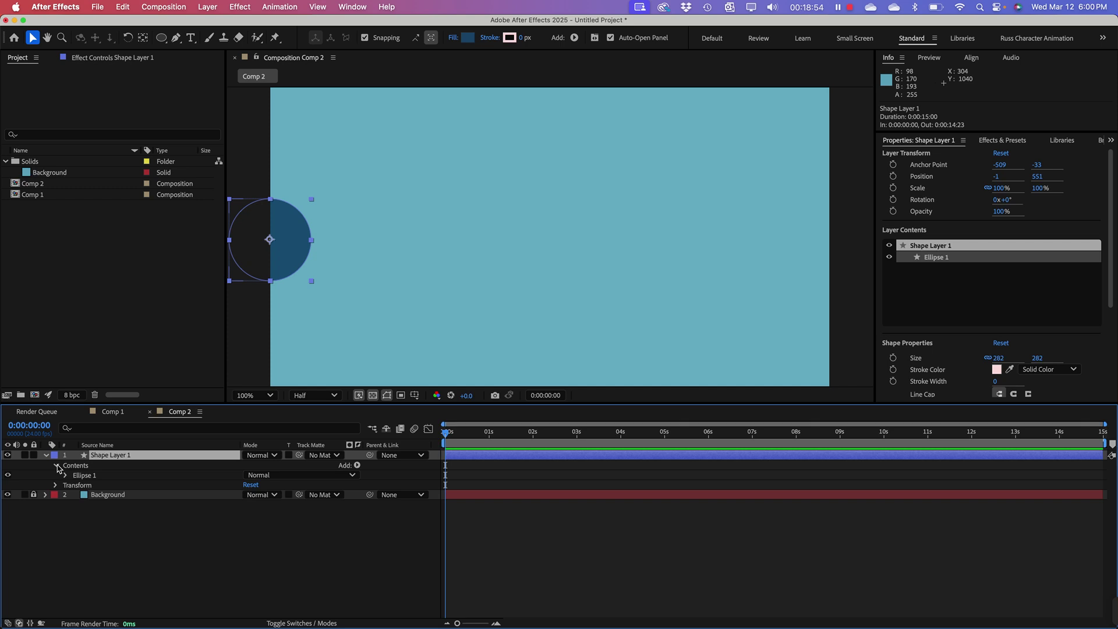
left_click(57, 466)
left_click(96, 531)
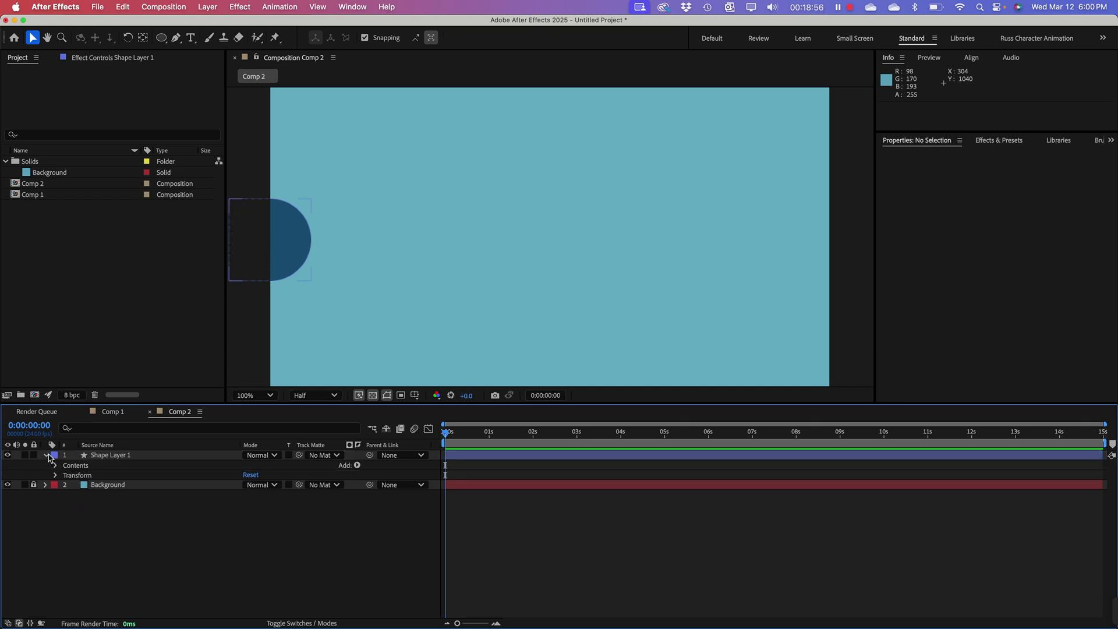
left_click(48, 456)
left_click(121, 457)
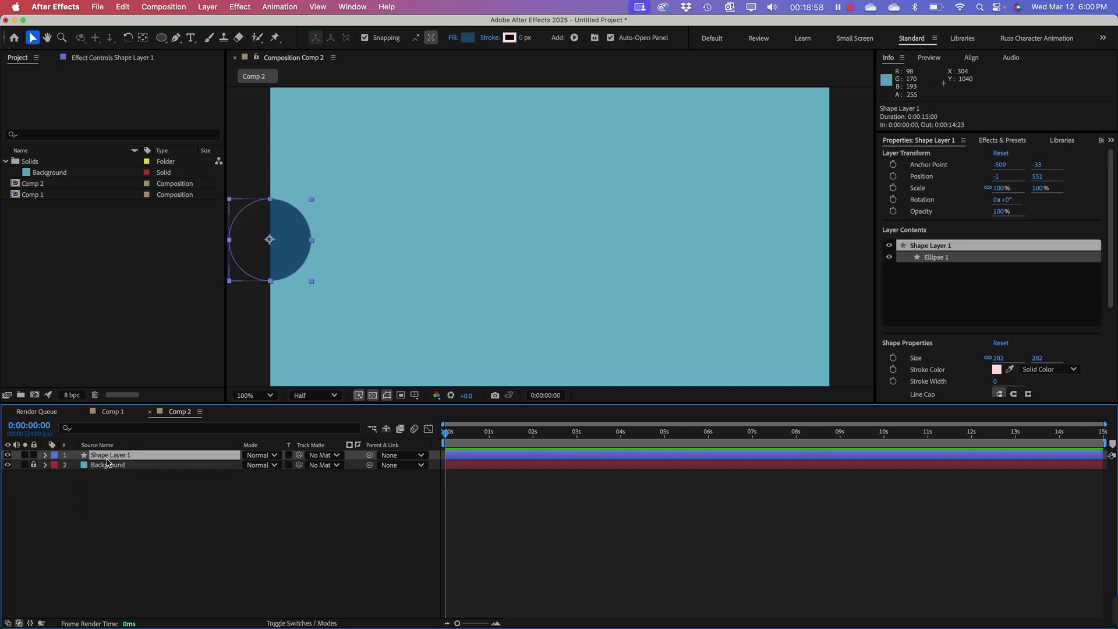
left_click(46, 456)
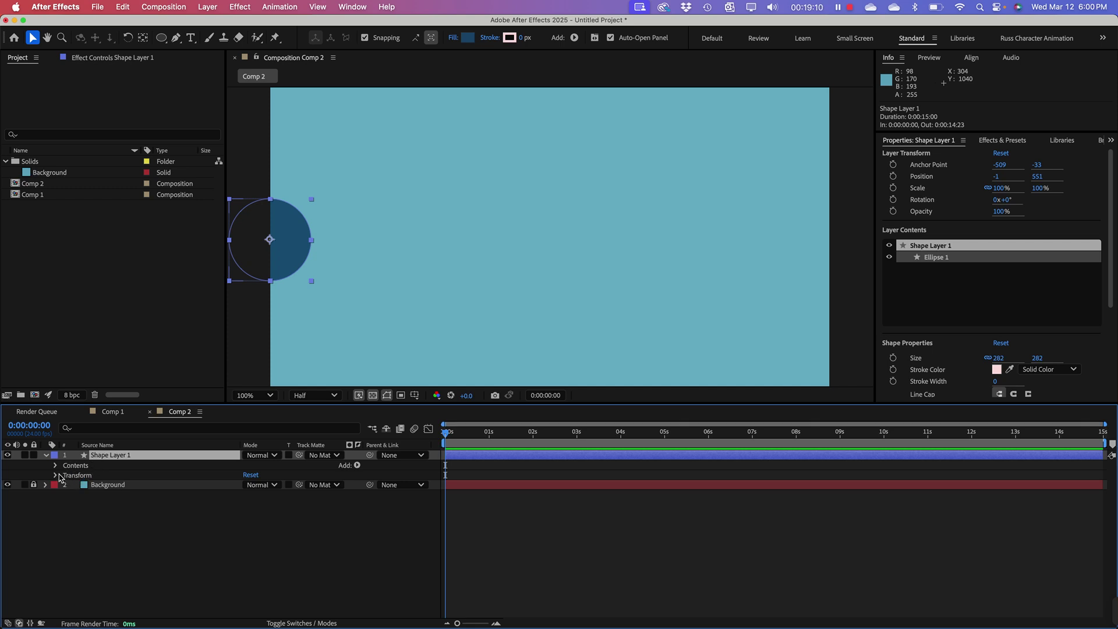
left_click(57, 475)
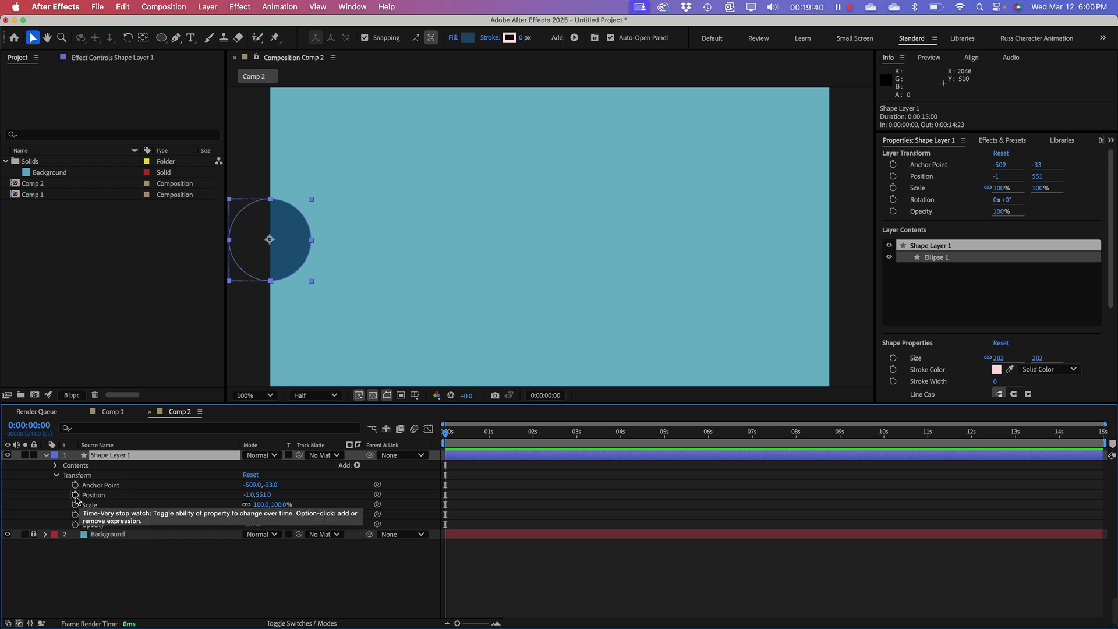
left_click(75, 495)
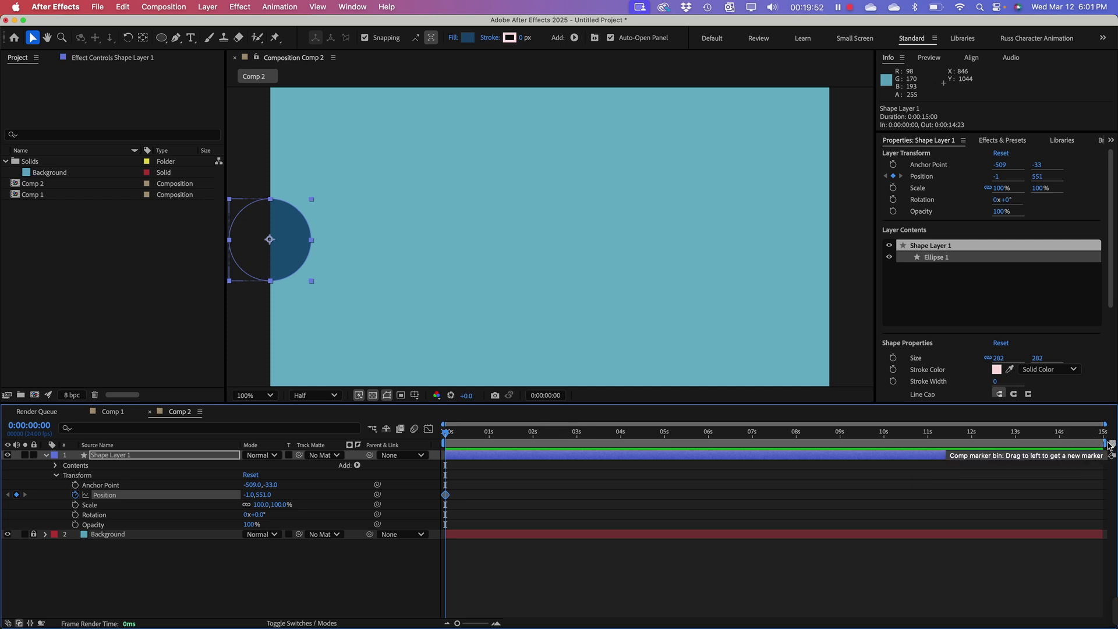
Step: Shorten the work area to the first 3 seconds and place the current time at 3 seconds
left_click_drag(1106, 444, 580, 464)
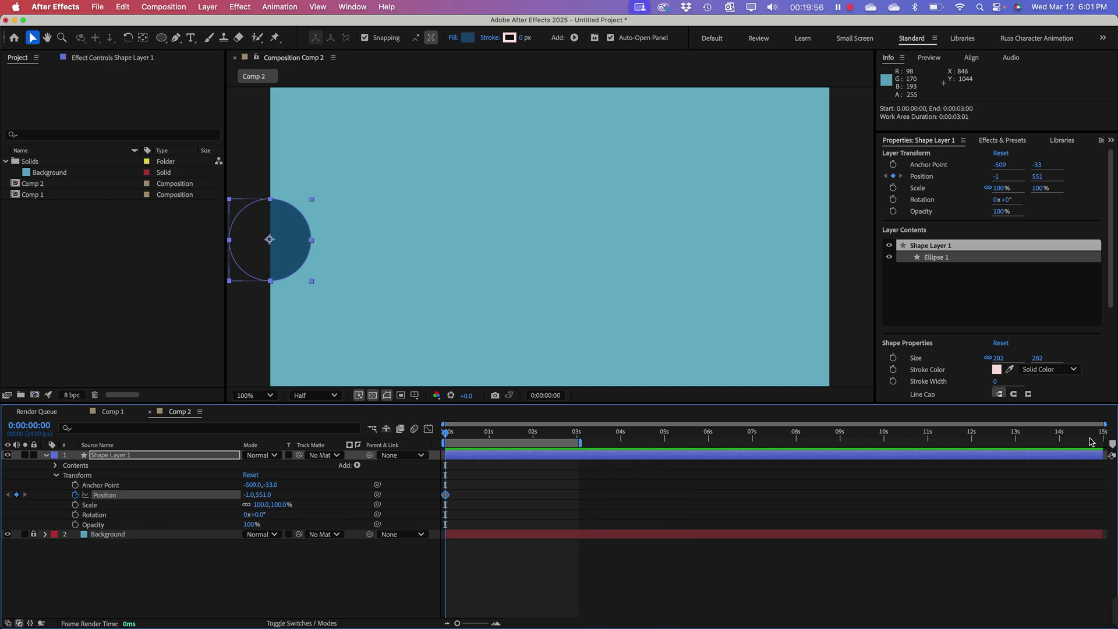
left_click_drag(1103, 425, 706, 432)
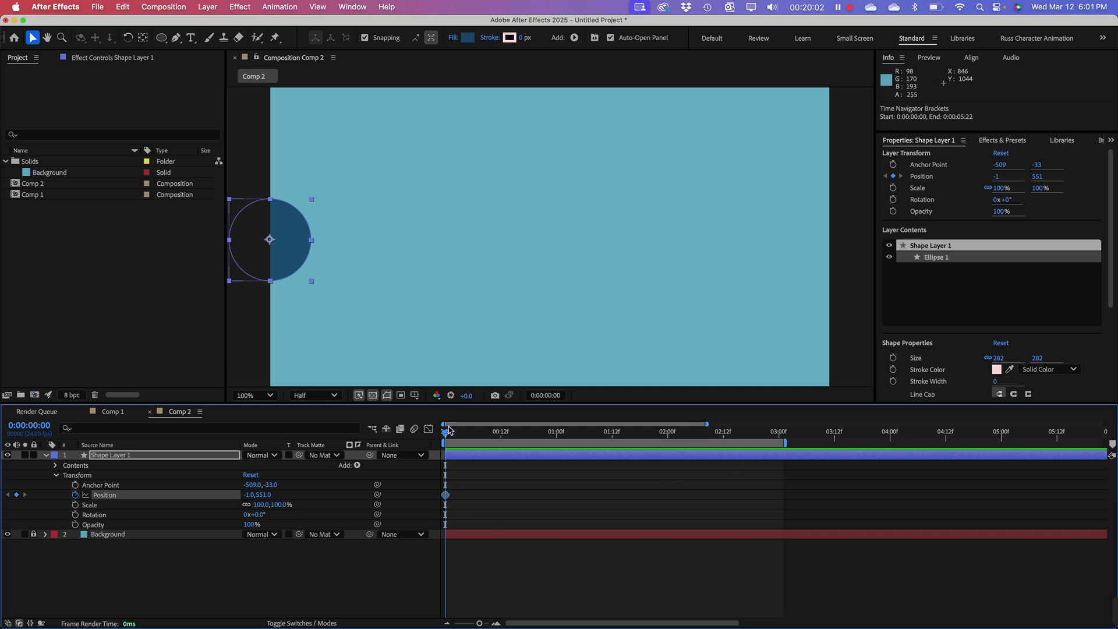
left_click_drag(444, 438, 776, 454)
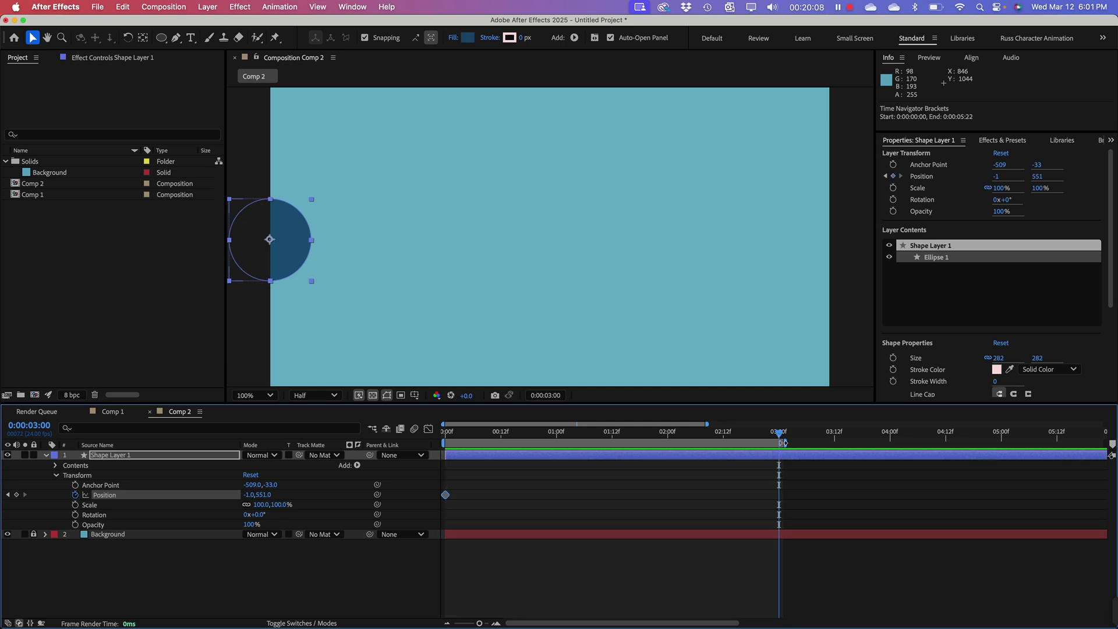
left_click_drag(782, 444, 780, 444)
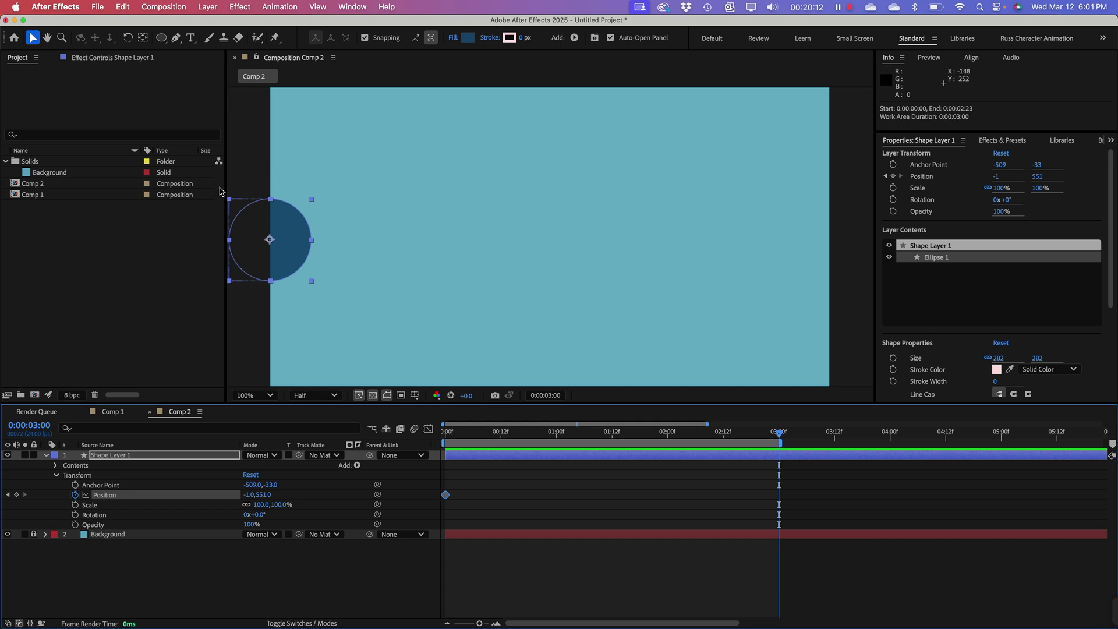
Step: Keyframe the circle at 3 seconds on the composition's right edge at about position 1919, 551, and preview the motion
mouse_move(284, 264)
left_mouse_down()
mouse_move(400, 251)
mouse_move(815, 246)
mouse_move(845, 257)
left_mouse_up()
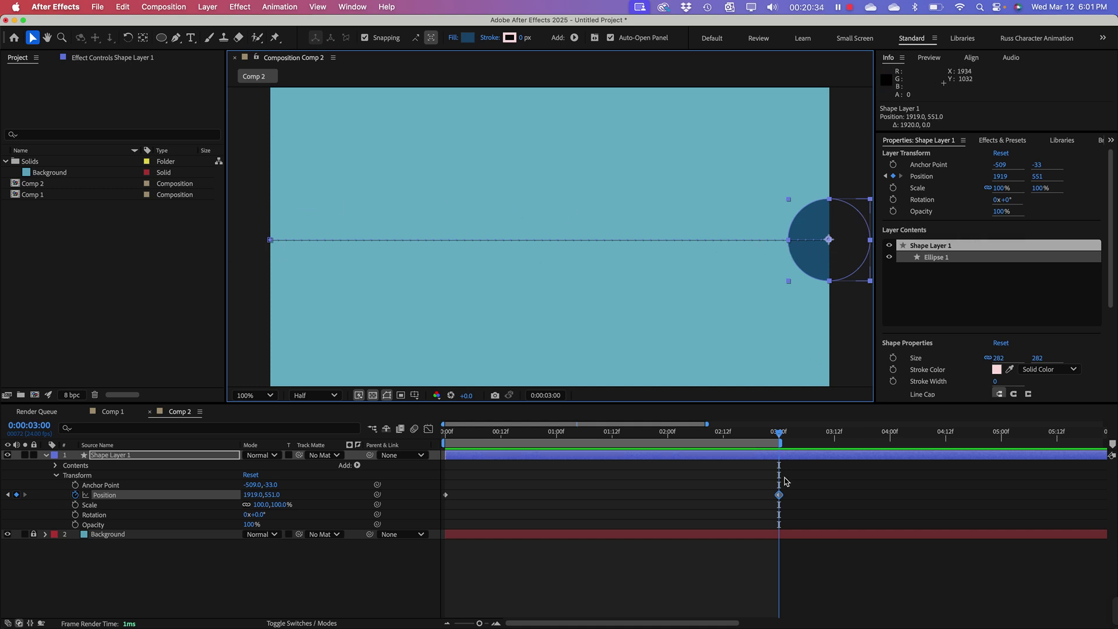
left_click_drag(718, 435, 51, 421)
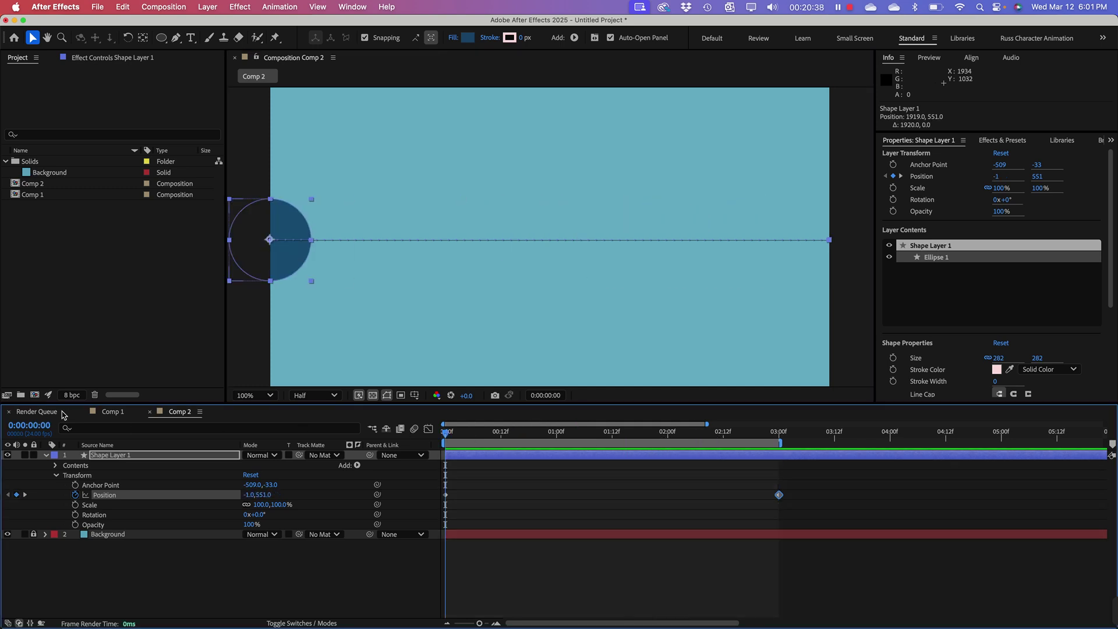
key("space")
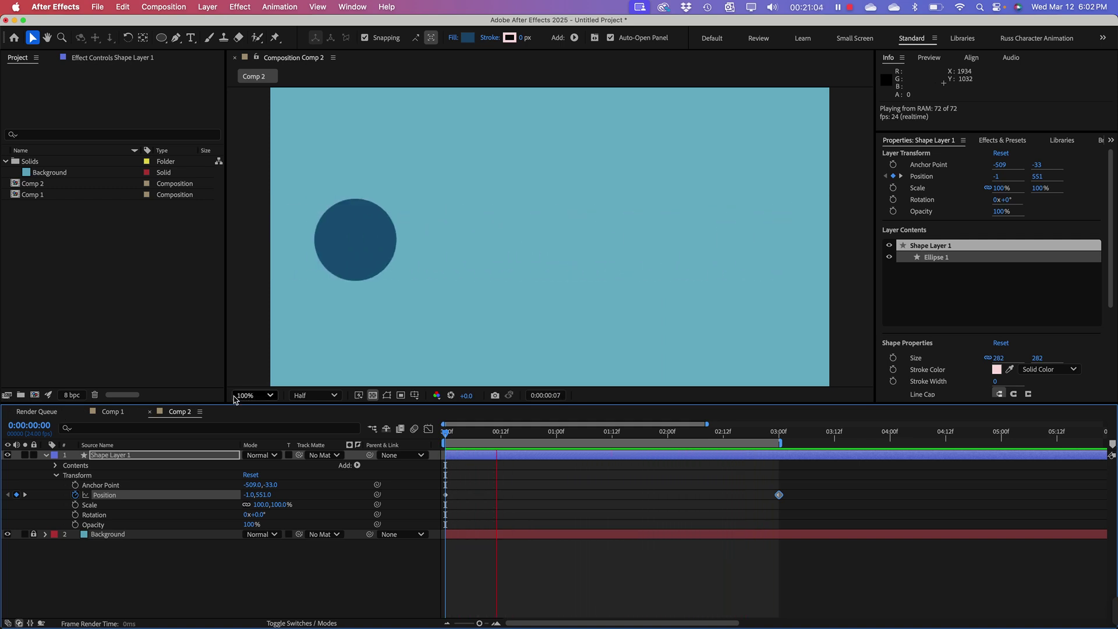
key("space")
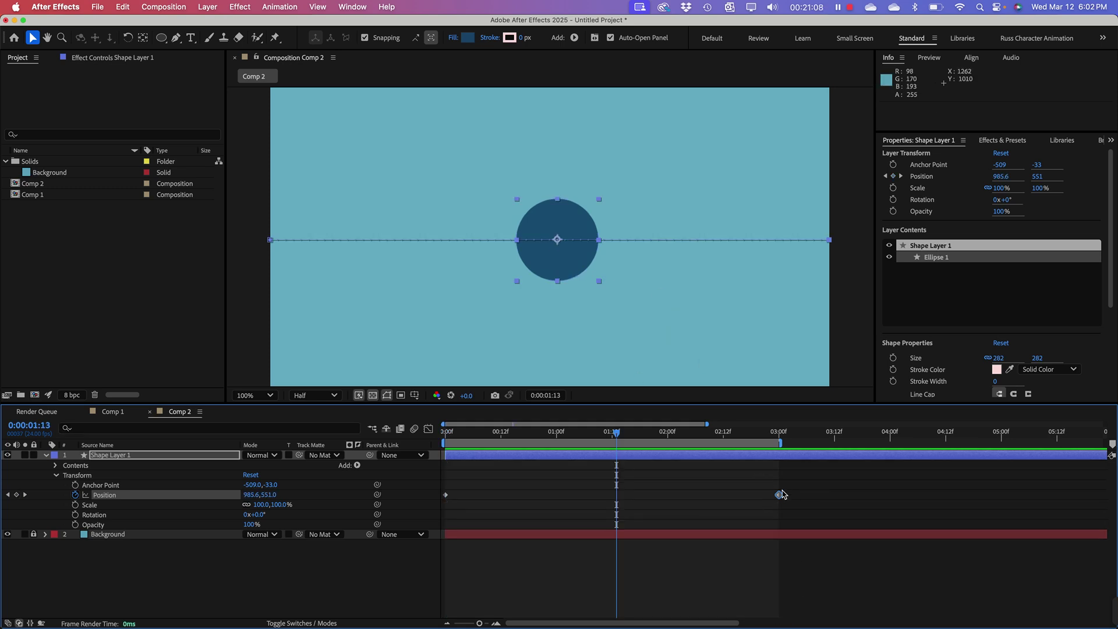
Step: Move Shape Layer 1's end Position keyframe to 1 second and preview the faster motion from the start
left_click_drag(782, 499, 618, 485)
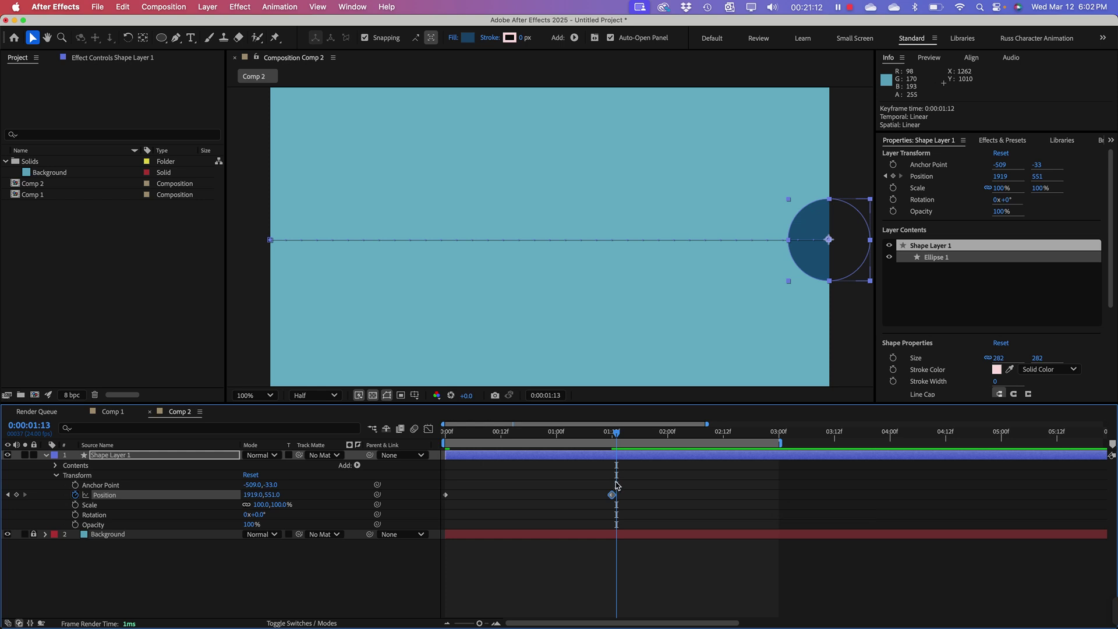
left_click_drag(622, 438, 663, 438)
left_click_drag(611, 501, 555, 498)
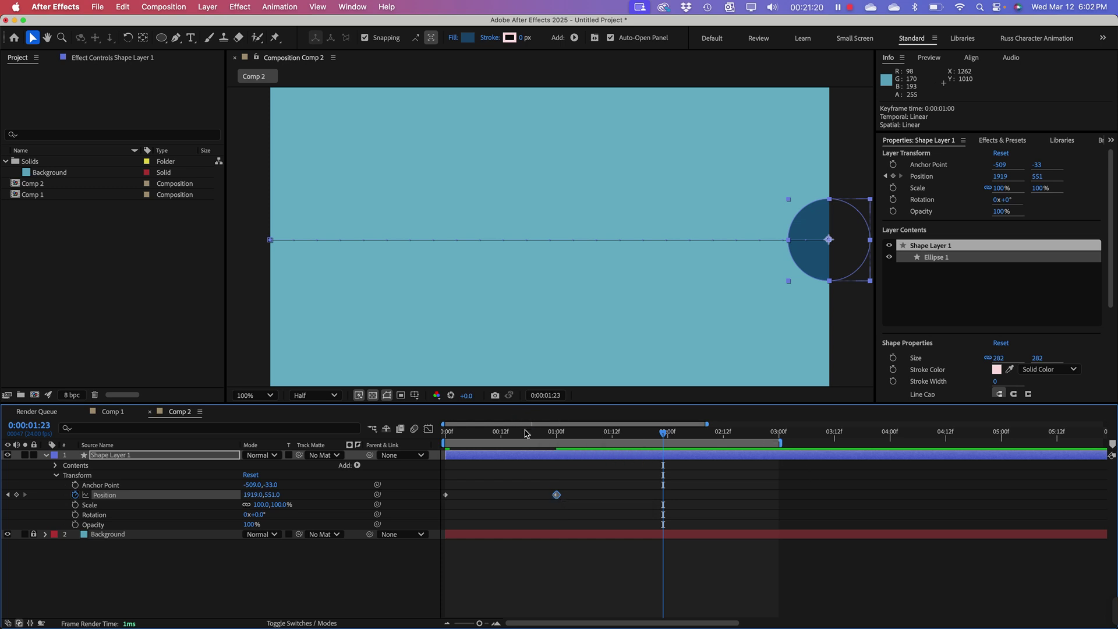
left_click_drag(527, 434, 370, 438)
key("space")
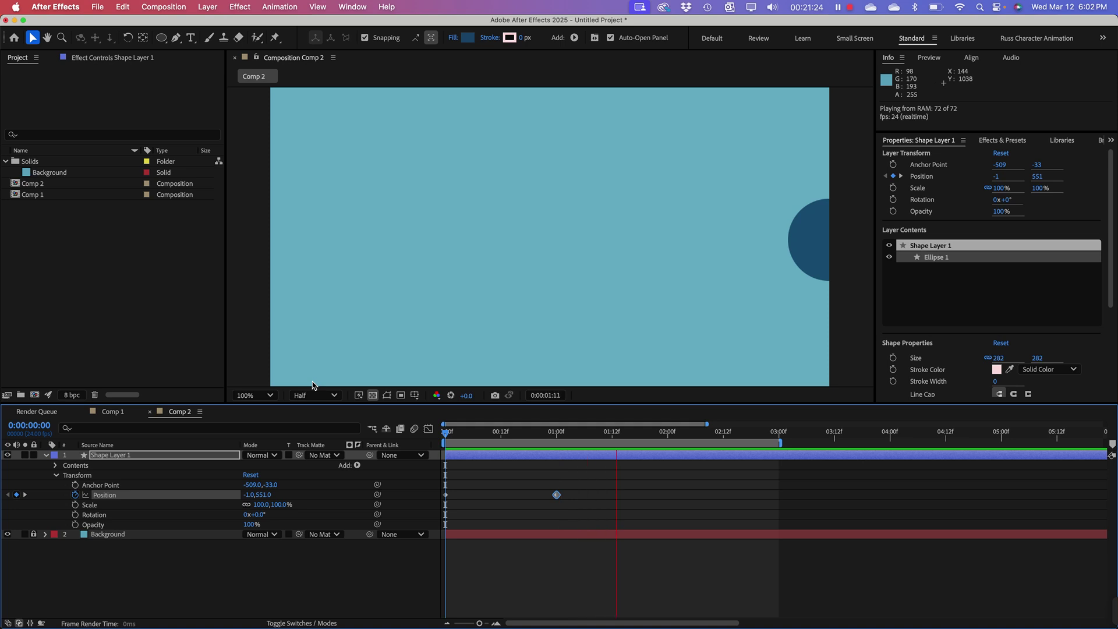
key("space")
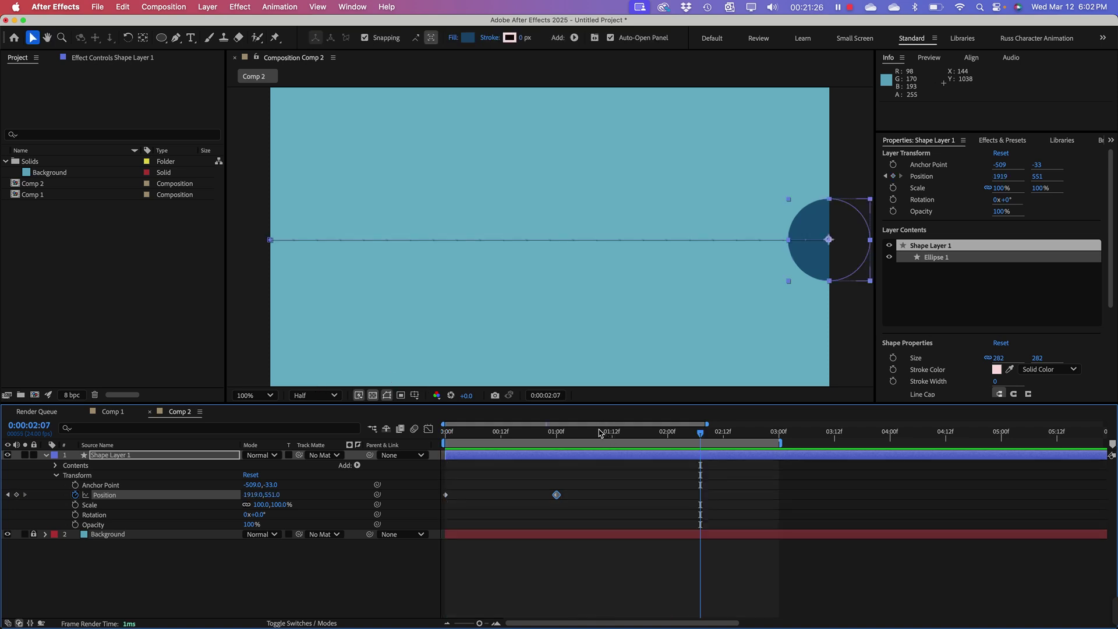
Step: Duplicate Shape Layer 1 together with its Position keyframes
left_click(600, 433)
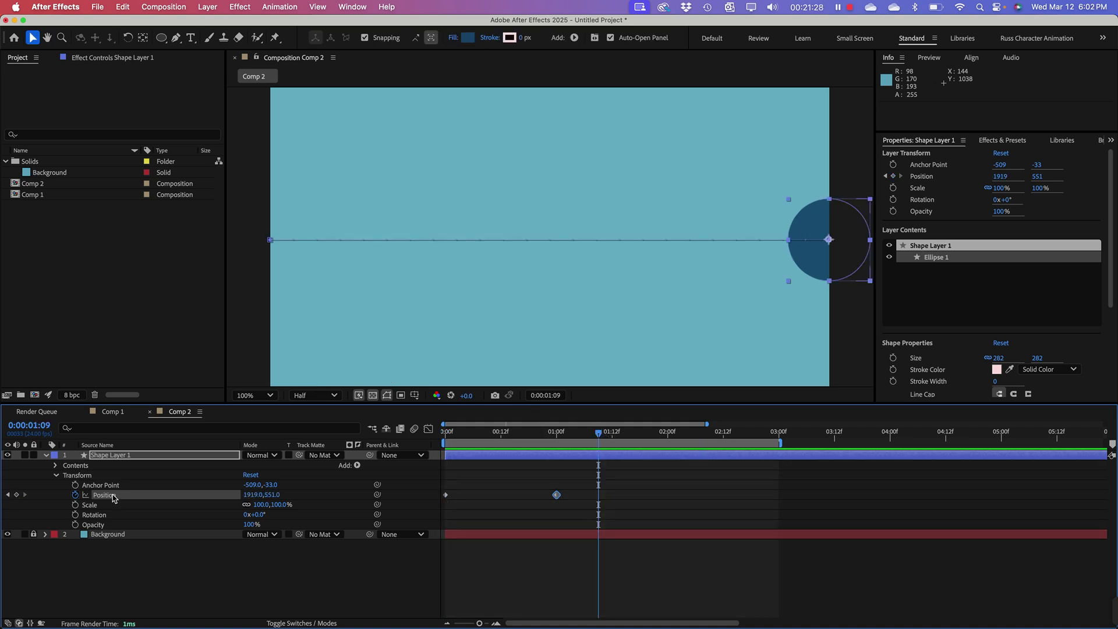
left_click(47, 457)
left_click(114, 528)
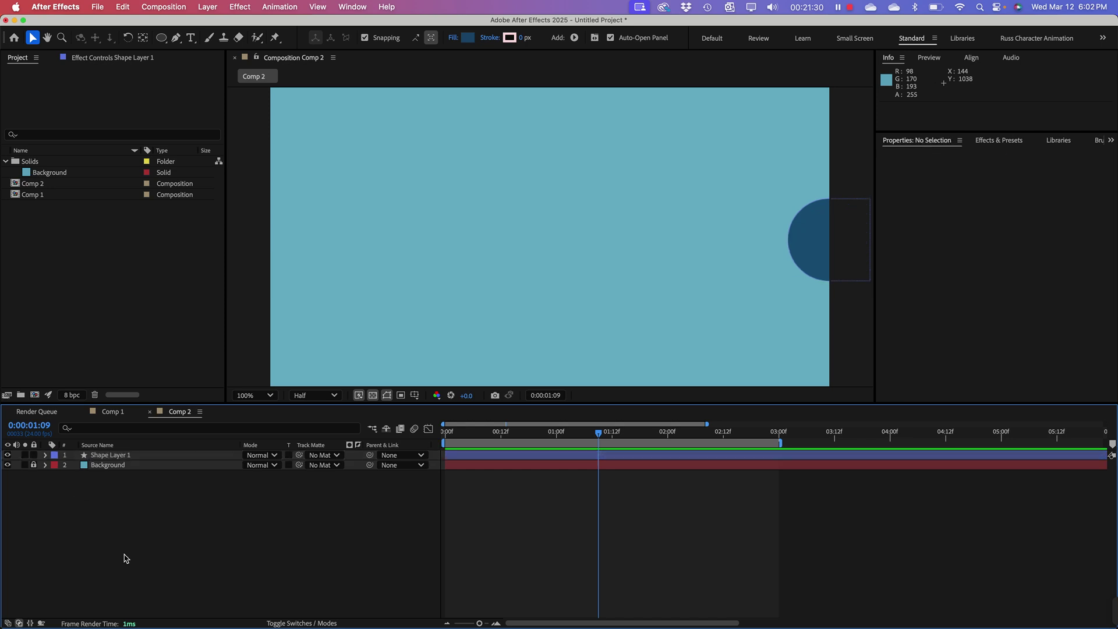
left_click(45, 457)
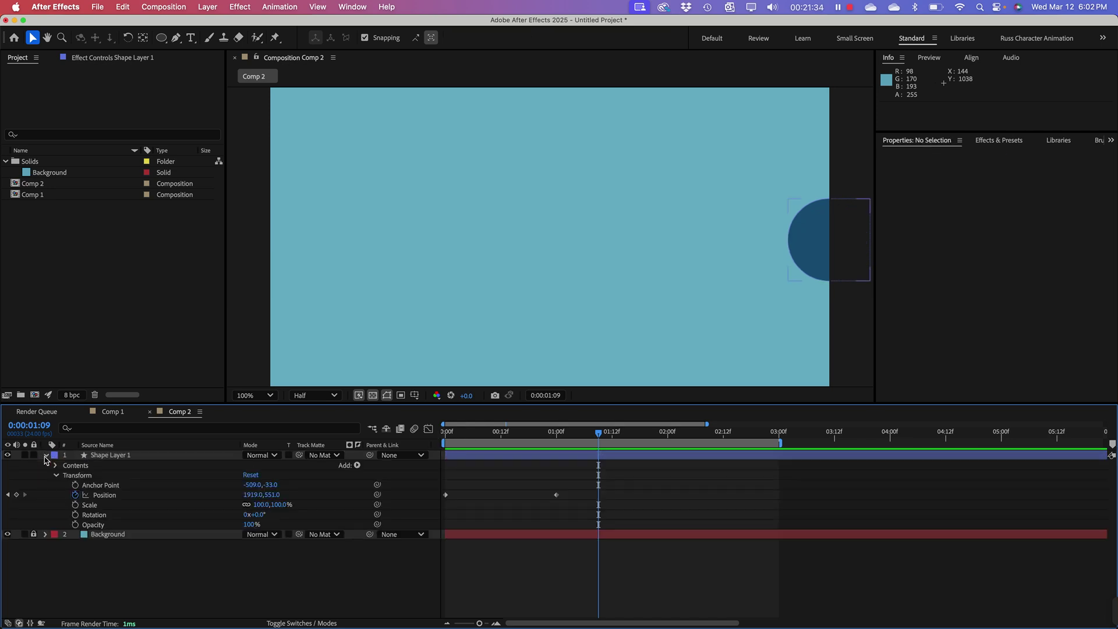
left_click(110, 455)
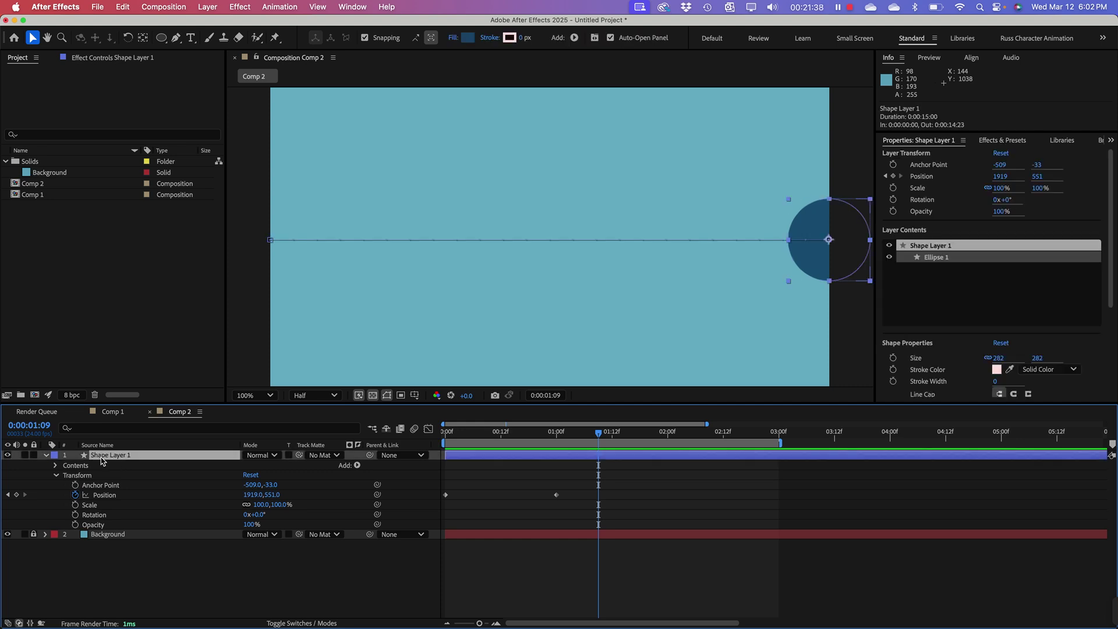
key("super+d")
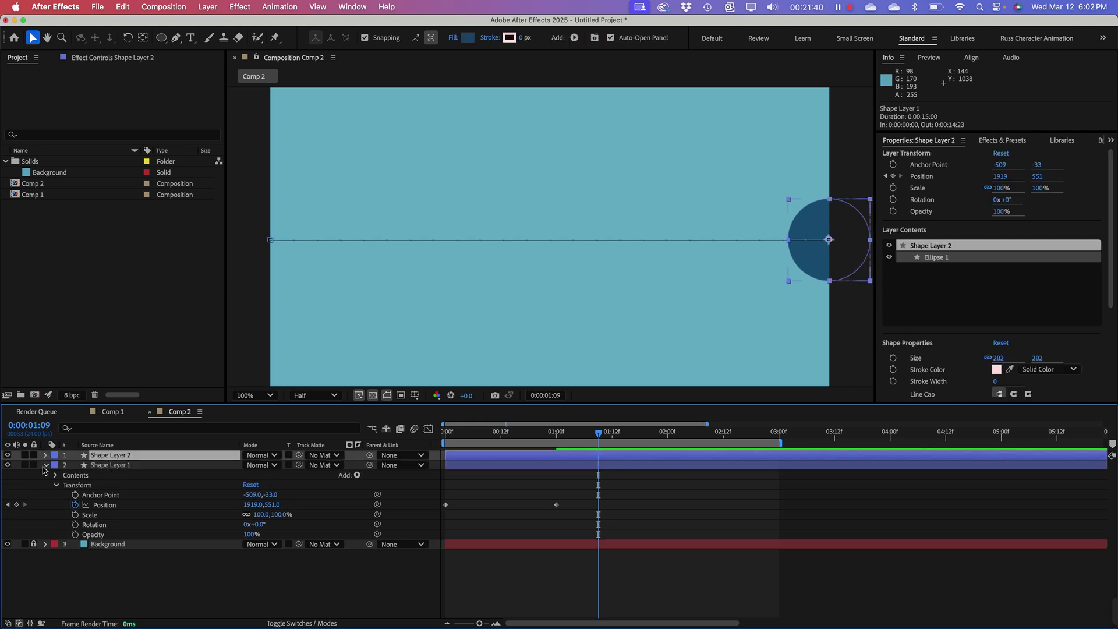
Step: Reveal Shape Layer 2's Transform properties and move its end Position keyframe to 2 seconds
left_click(46, 455)
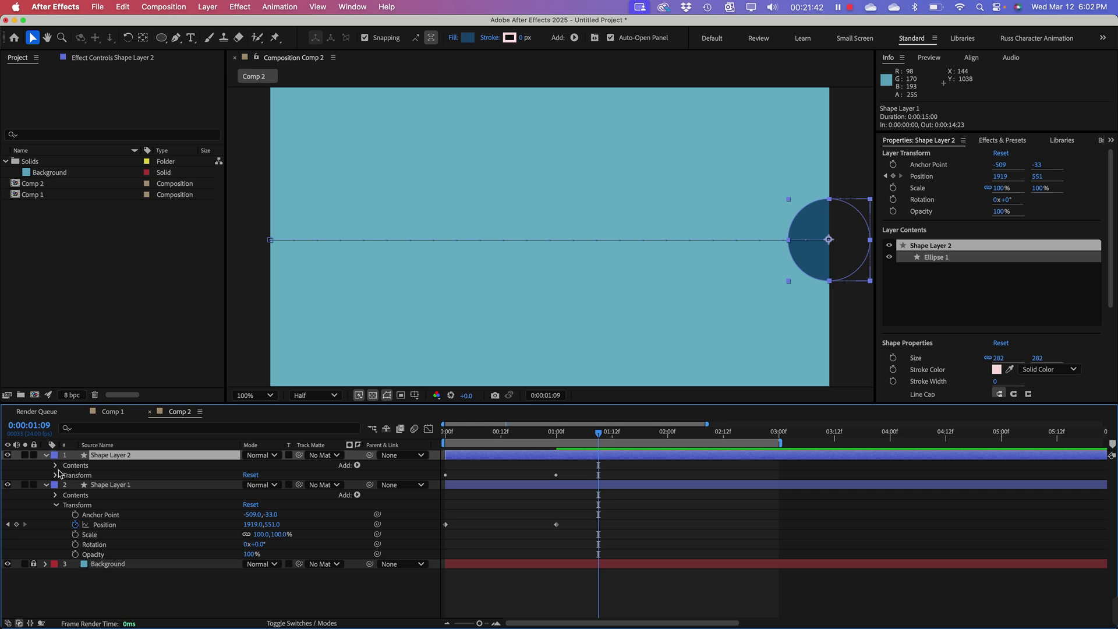
left_click(57, 476)
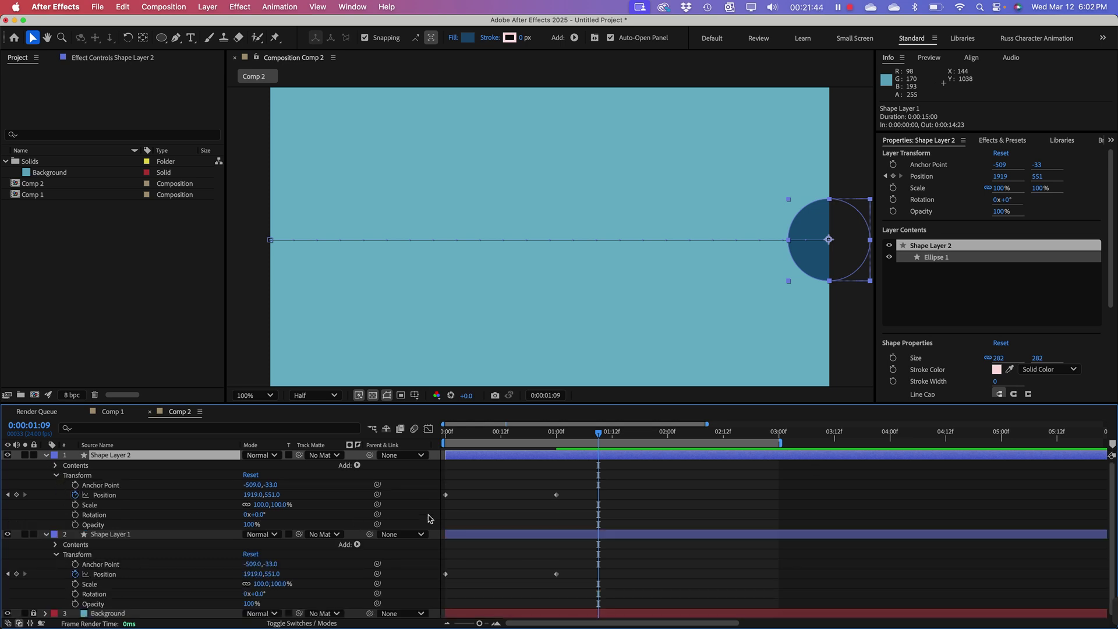
left_click(556, 496)
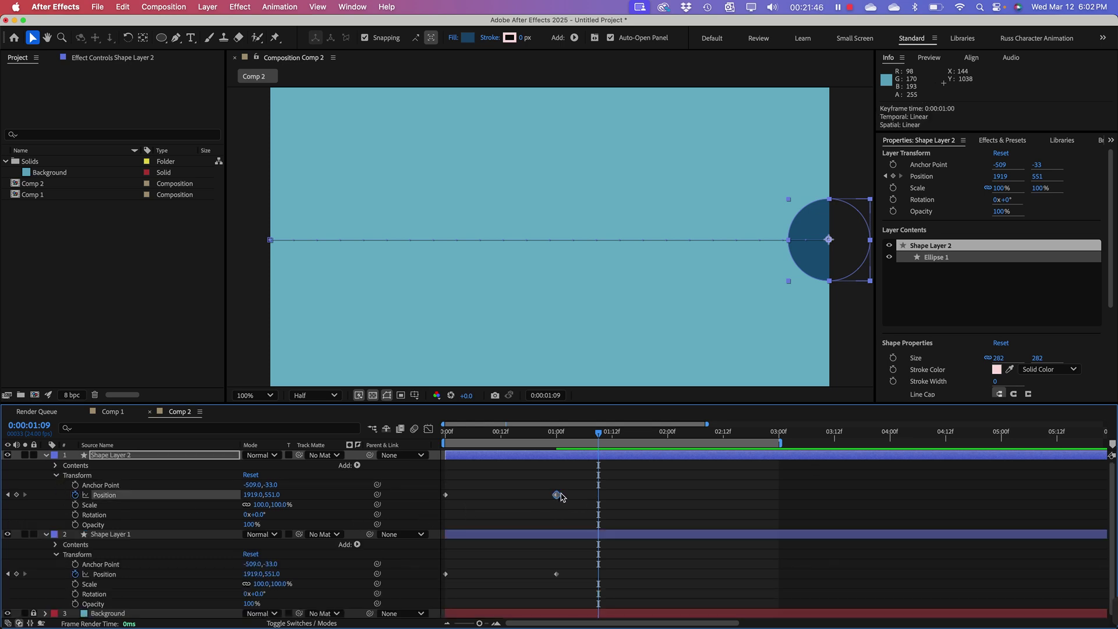
left_click_drag(560, 497, 668, 499)
Step: Duplicate Shape Layer 2 and move the copy's end Position keyframe to 0:00:02:23
left_click(96, 460)
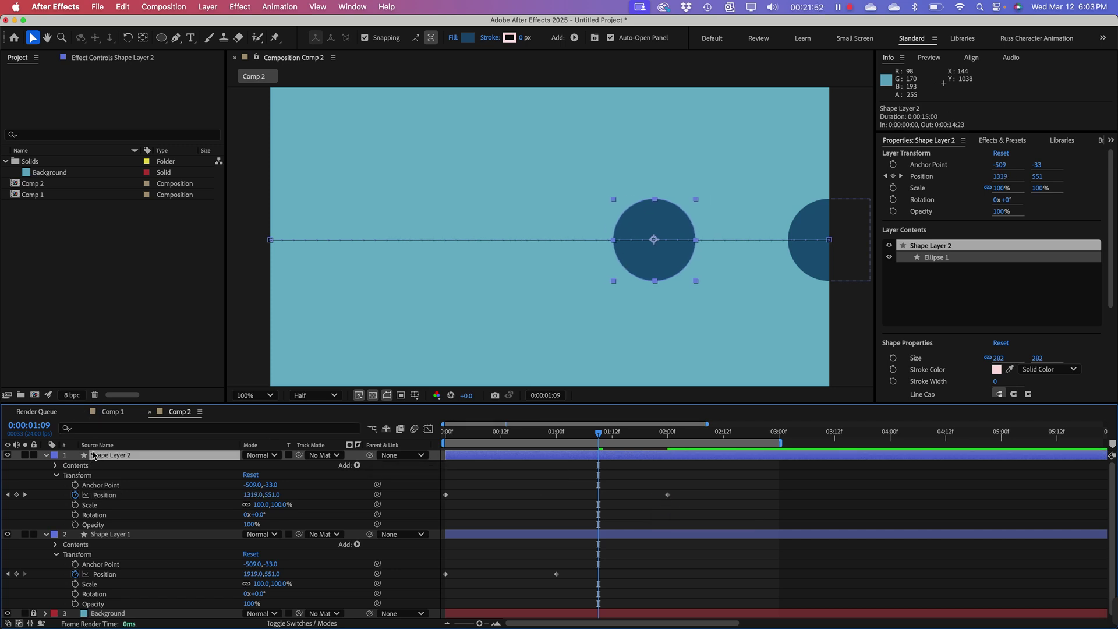
key("super+d")
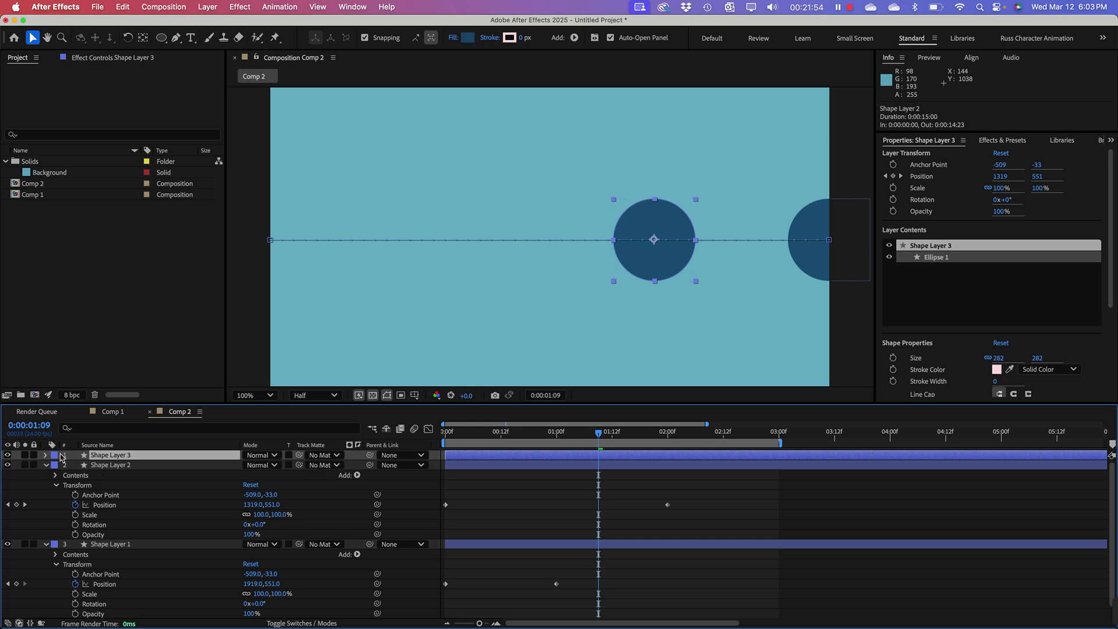
left_click(46, 456)
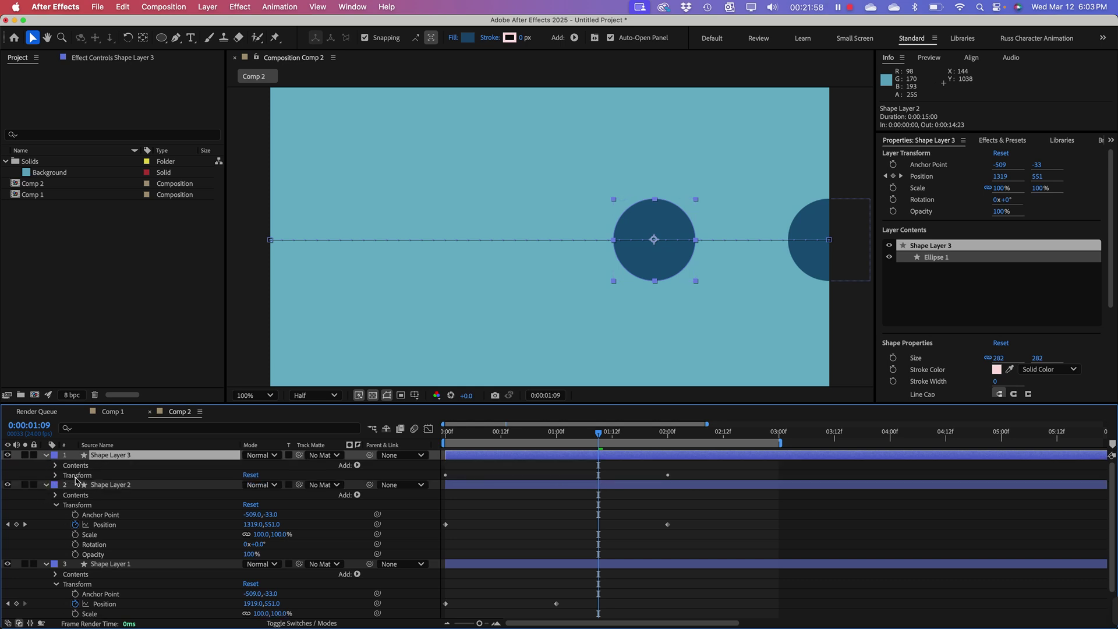
left_click(78, 476)
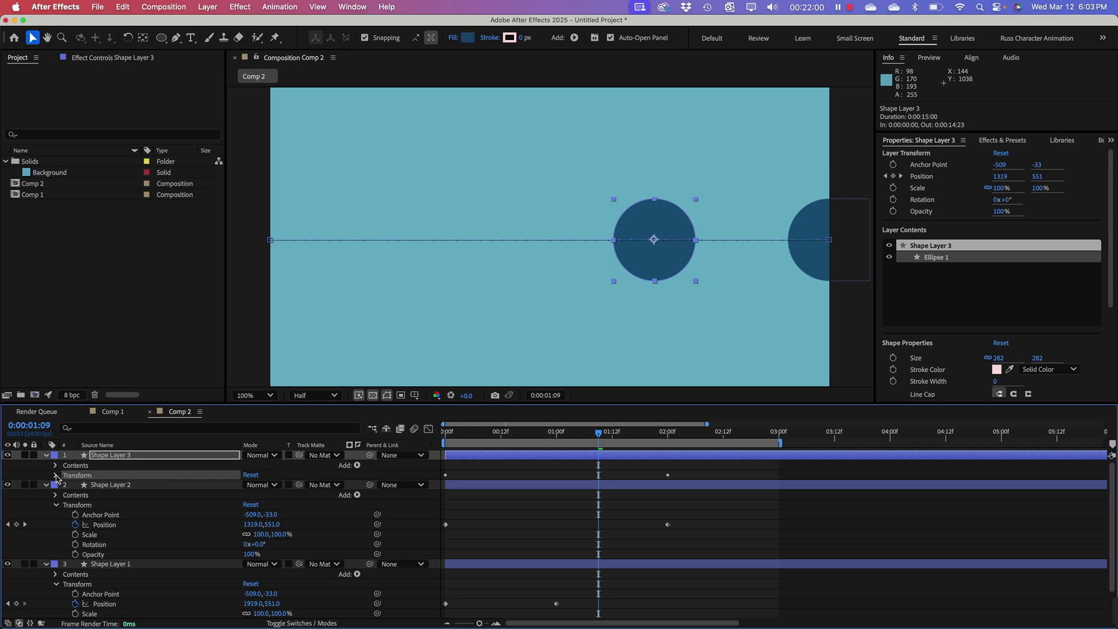
left_click(56, 476)
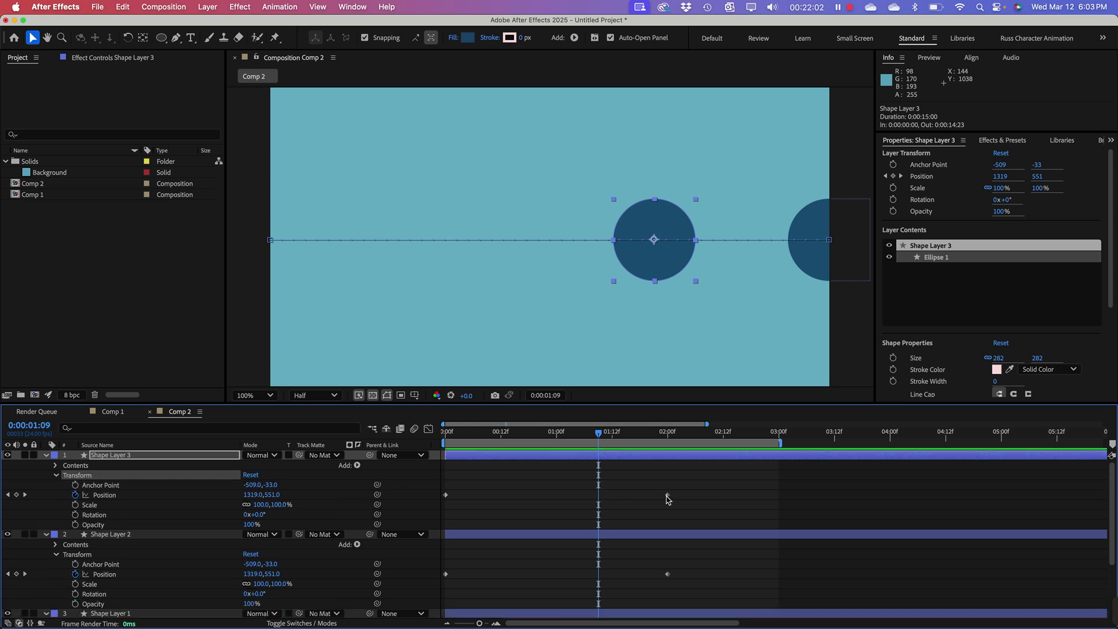
left_click_drag(668, 496, 774, 497)
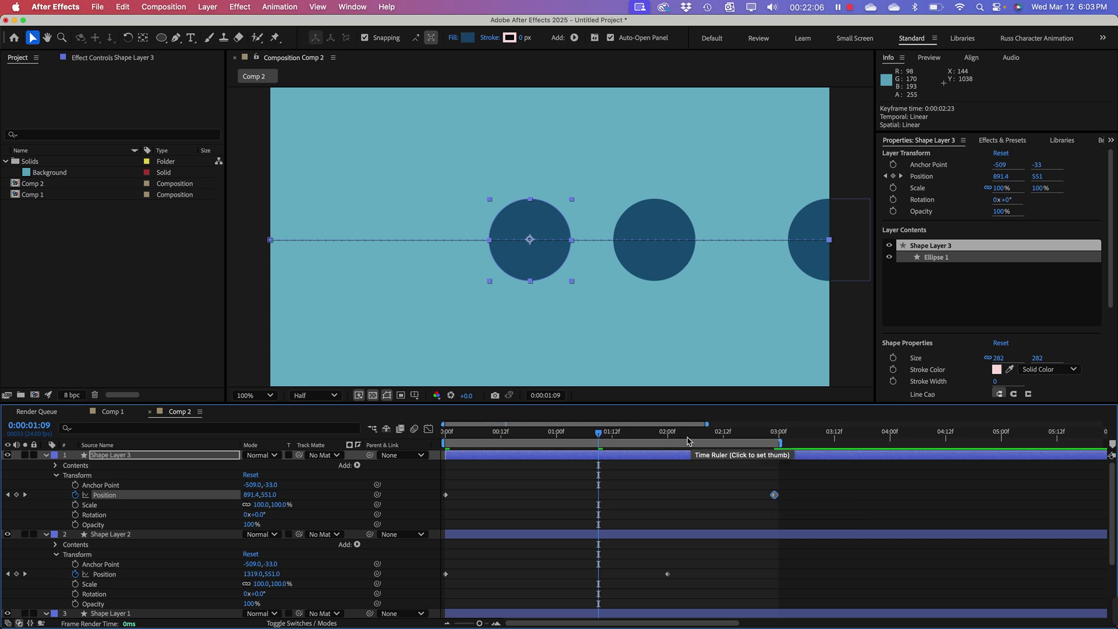
Step: Preview the motion of the three circles from the start of the composition
left_click_drag(598, 433, 445, 432)
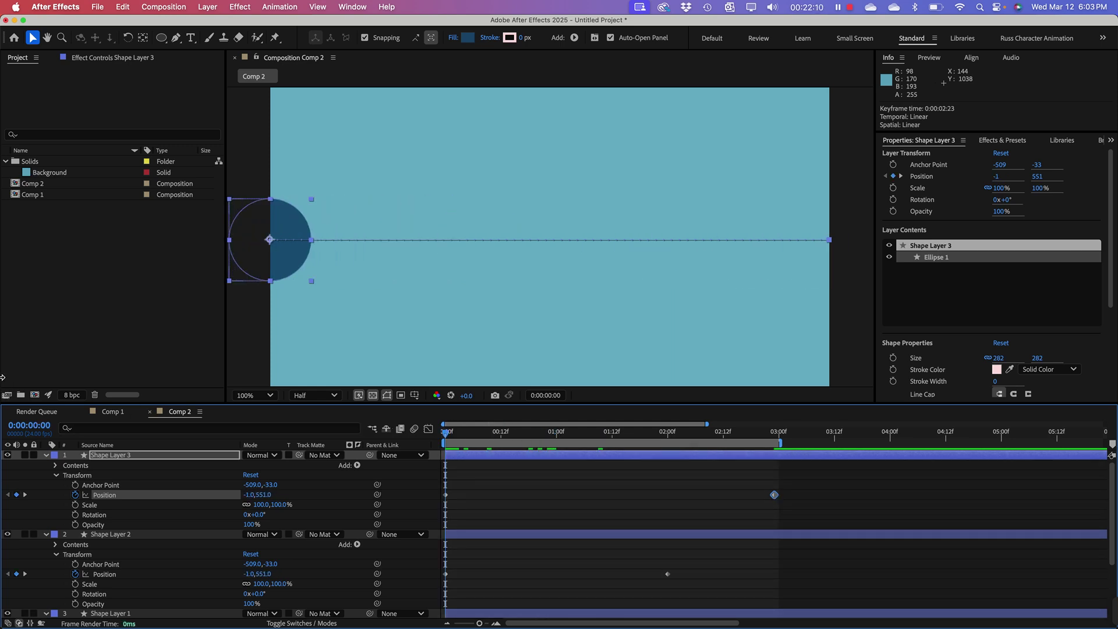
key("space")
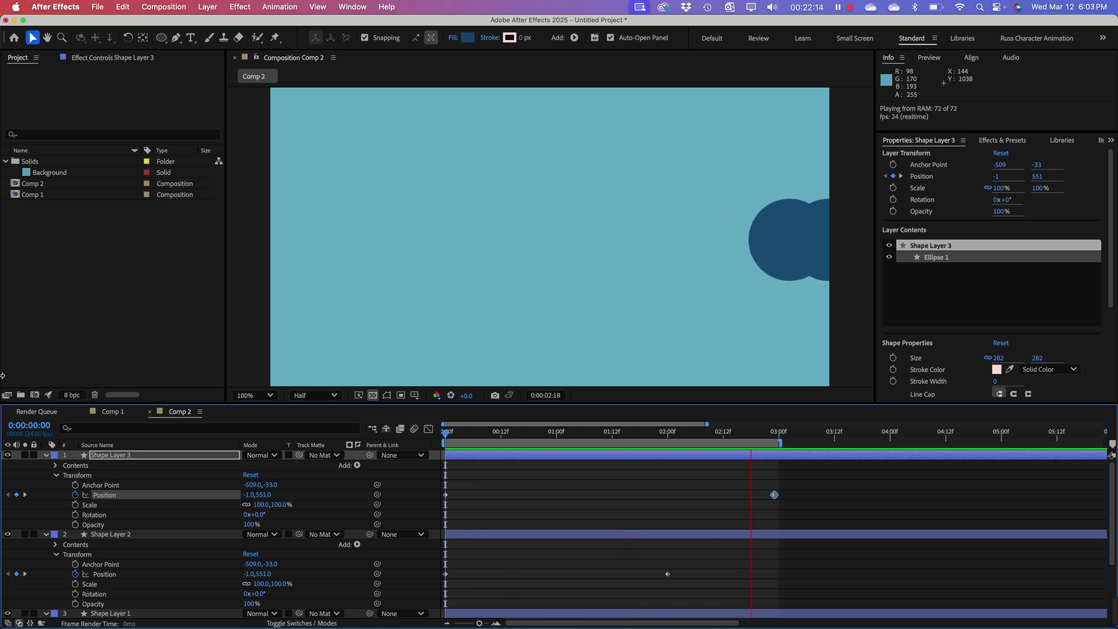
key("space")
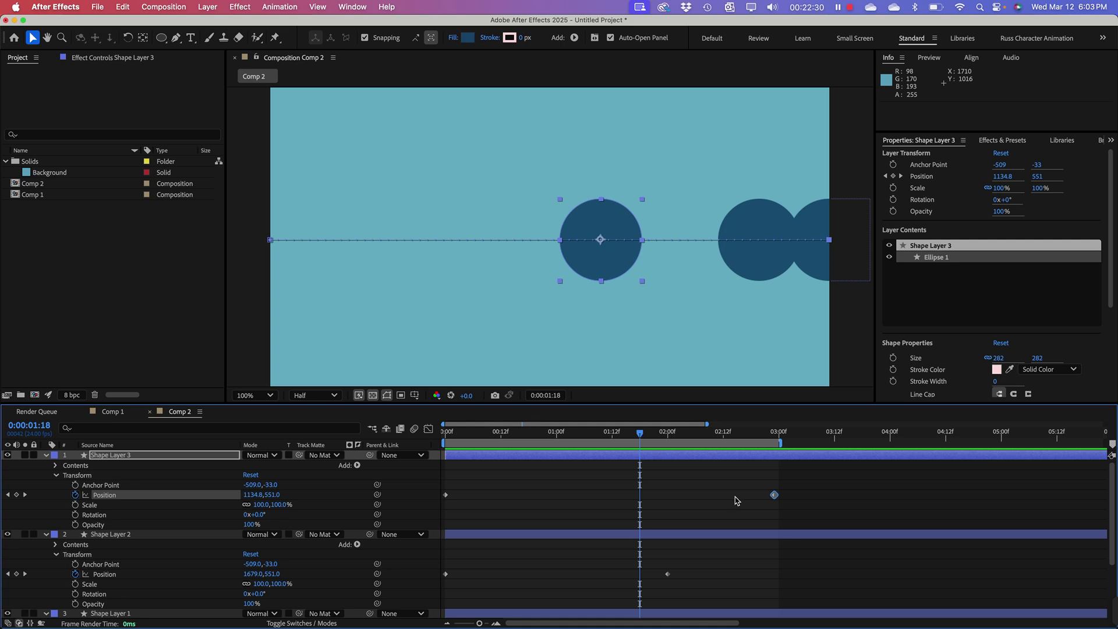
Step: Add a Position keyframe to Shape Layer 3 at 0:00:00:14 by moving its circle horizontally to about 1397.6, 551
left_click_drag(516, 434, 438, 464)
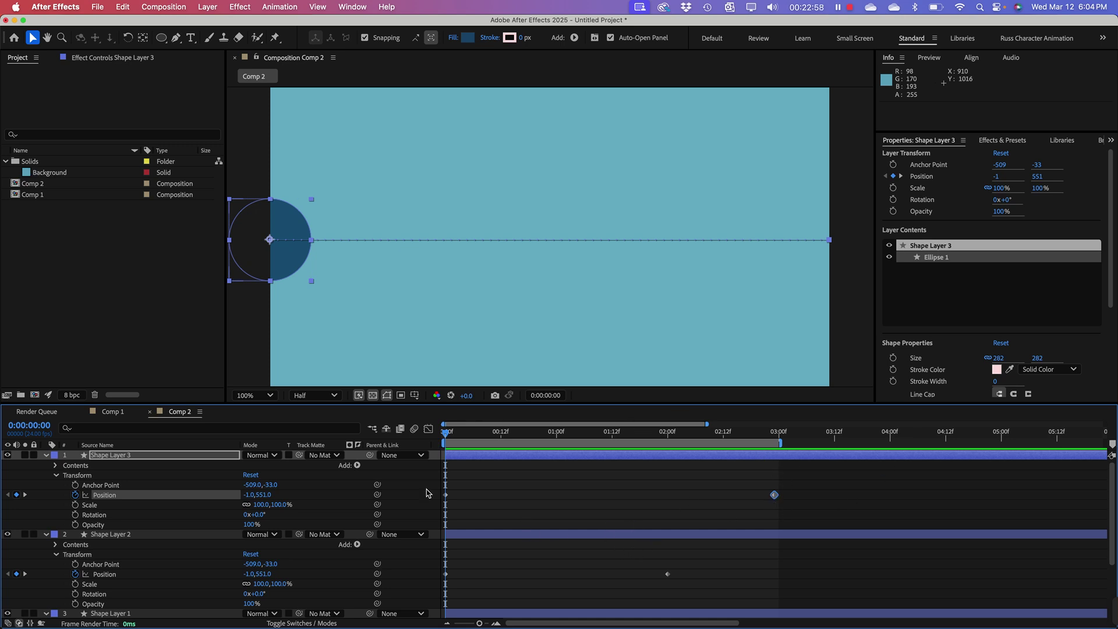
left_click_drag(447, 436, 510, 434)
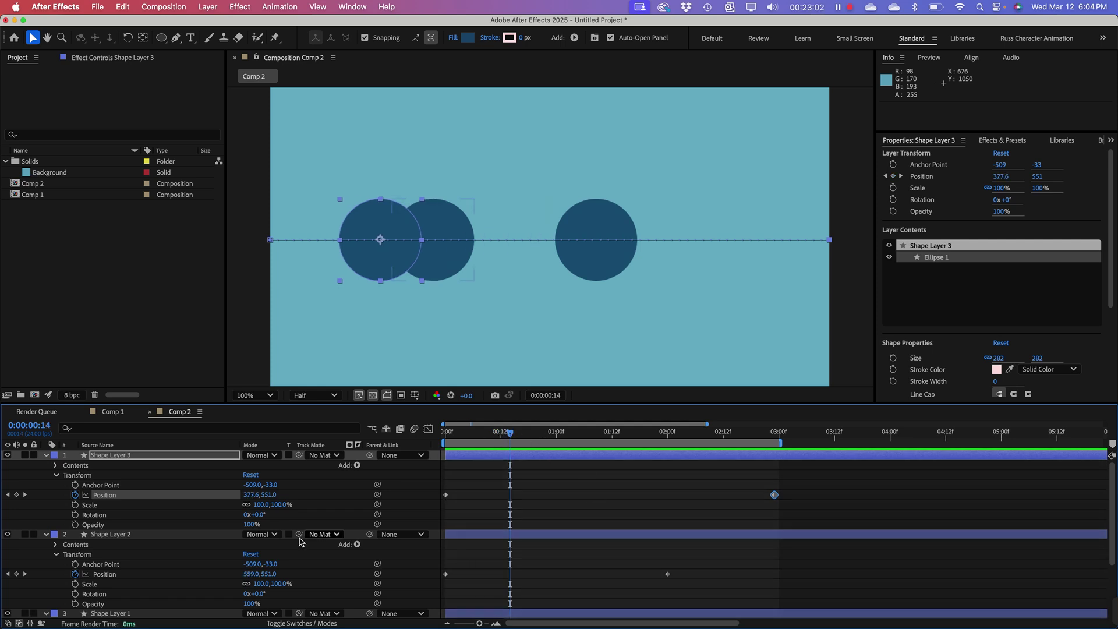
left_click(126, 456)
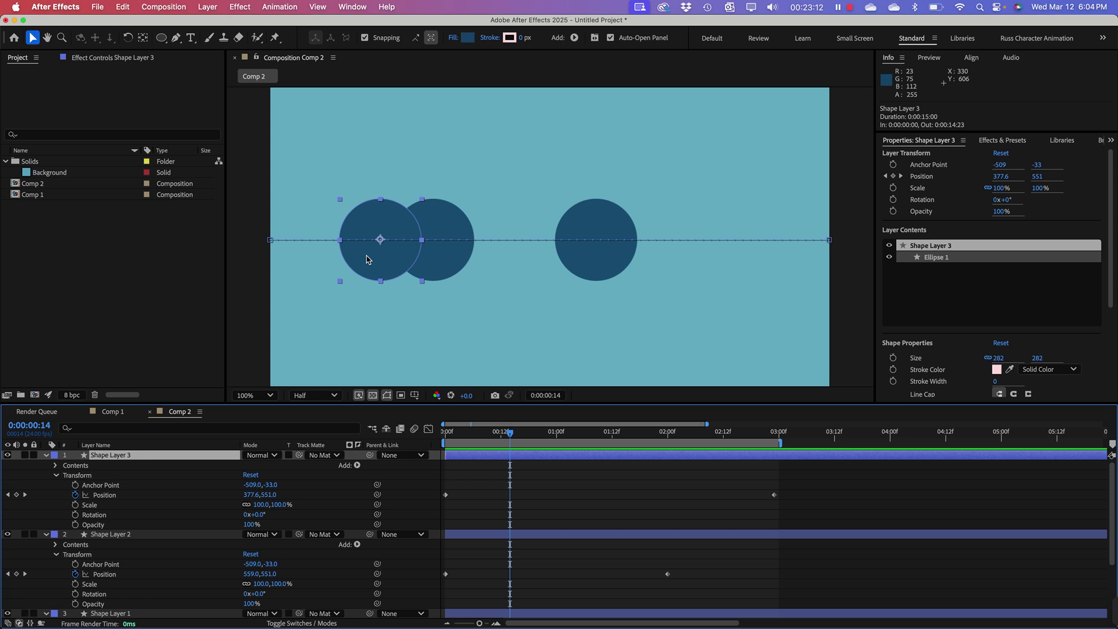
left_click_drag(367, 259, 665, 268)
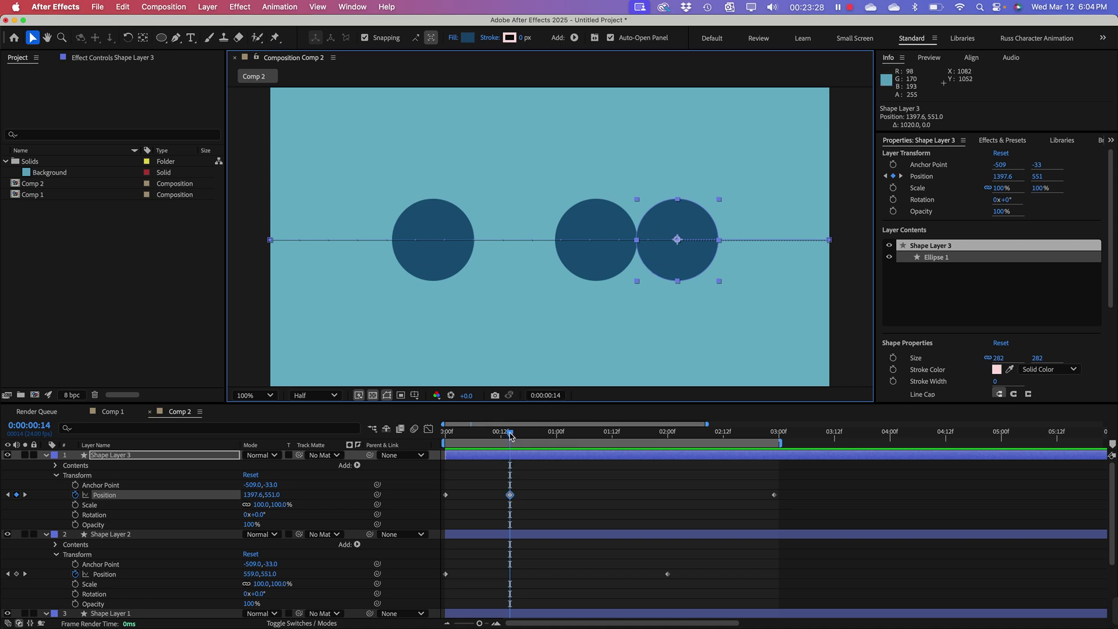
Step: Preview the animation from the start with Shape Layer 3's extra middle keyframe
left_click_drag(510, 436, 431, 444)
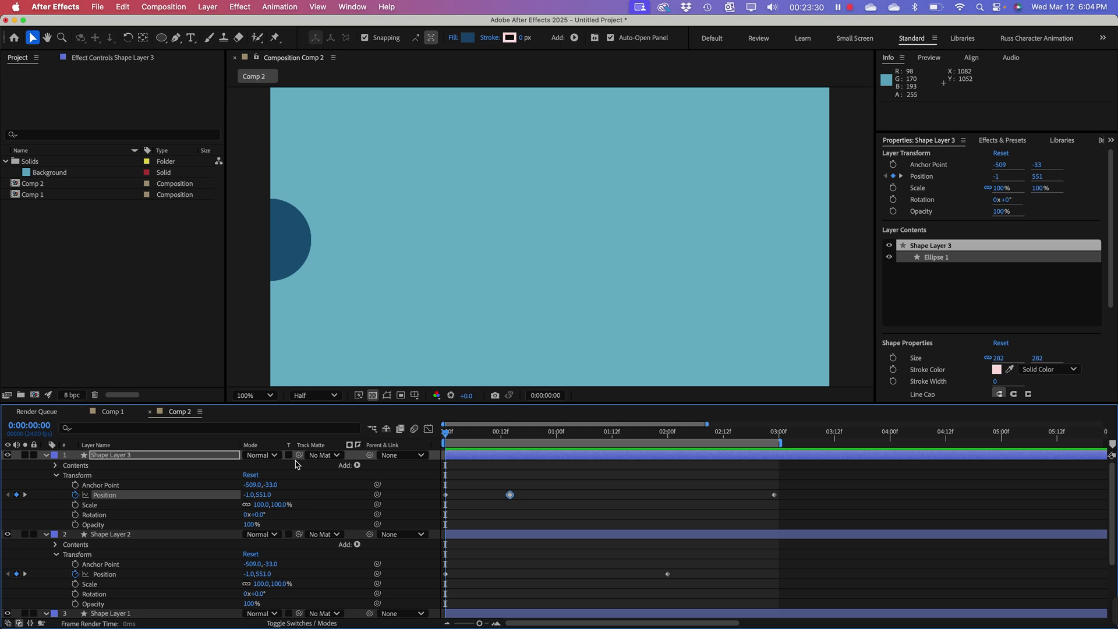
key("space")
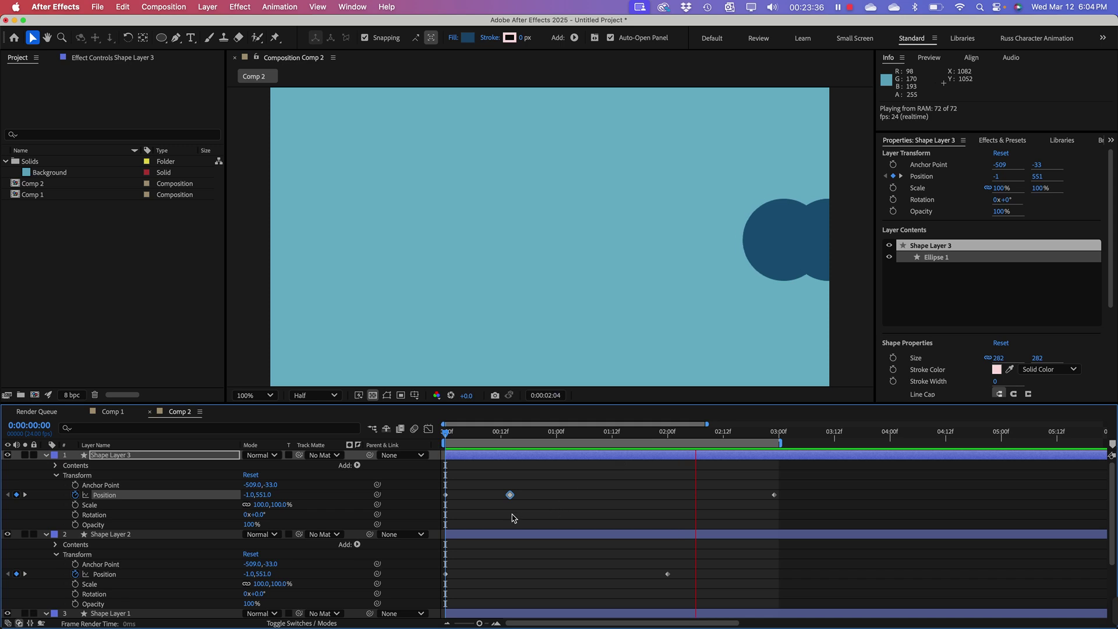
key("space")
Step: Delete Shape Layer 3's middle Position keyframe at 0:00:00:14
left_click(510, 434)
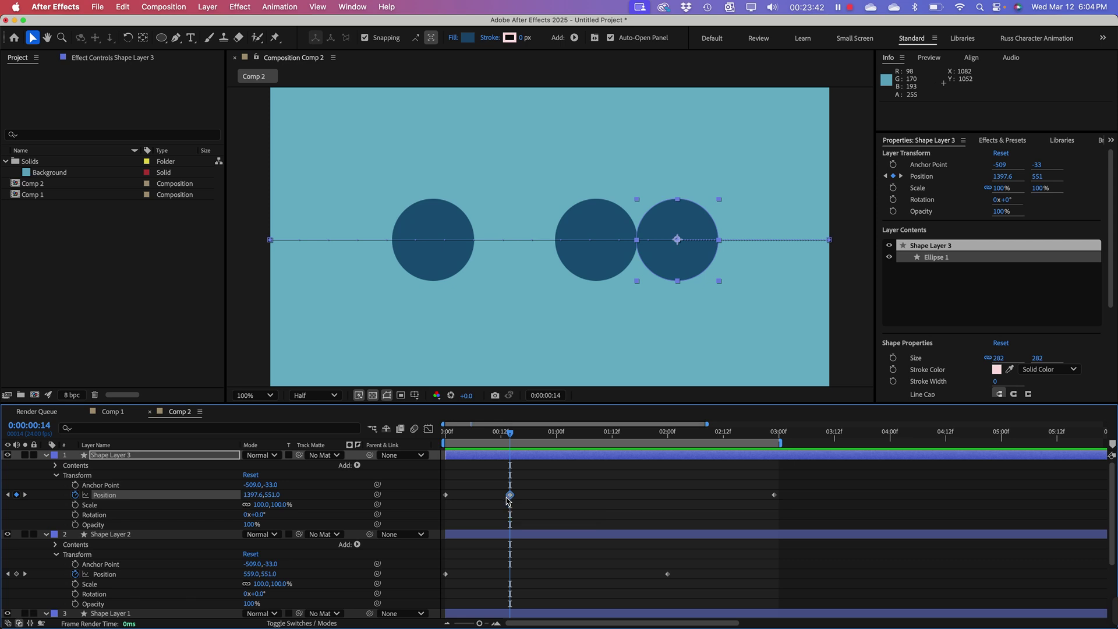
left_click(474, 491)
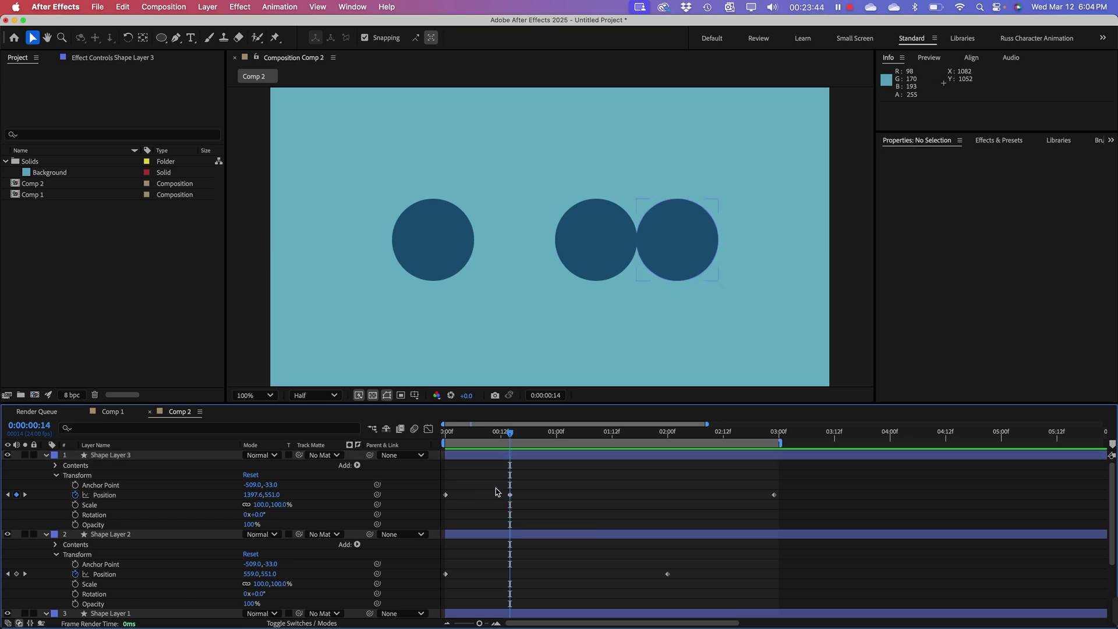
left_click_drag(498, 489, 531, 502)
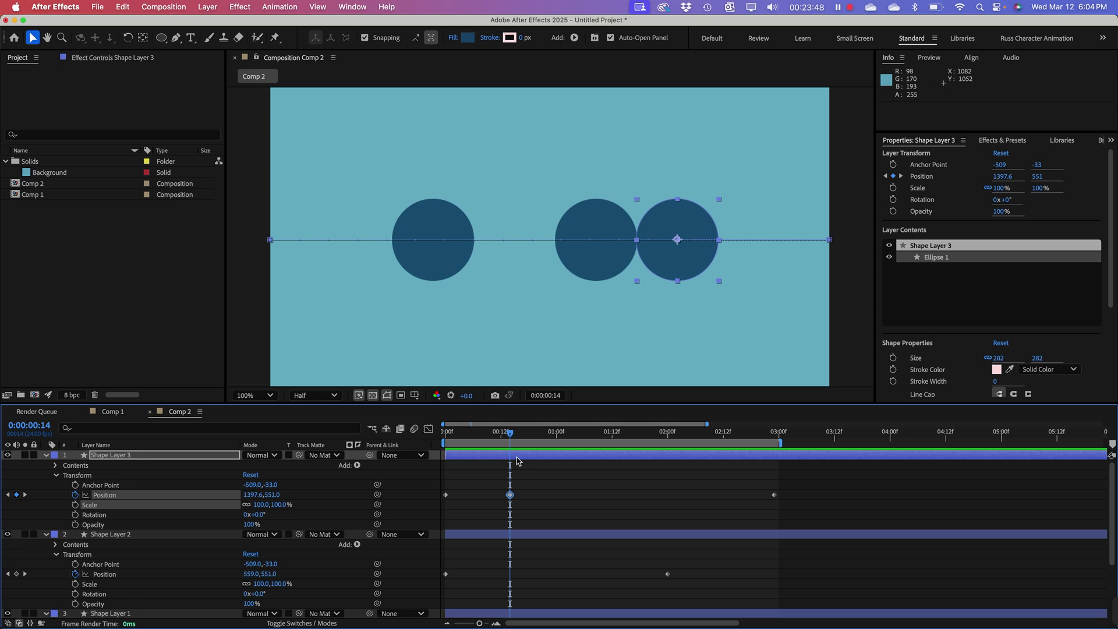
key("Delete")
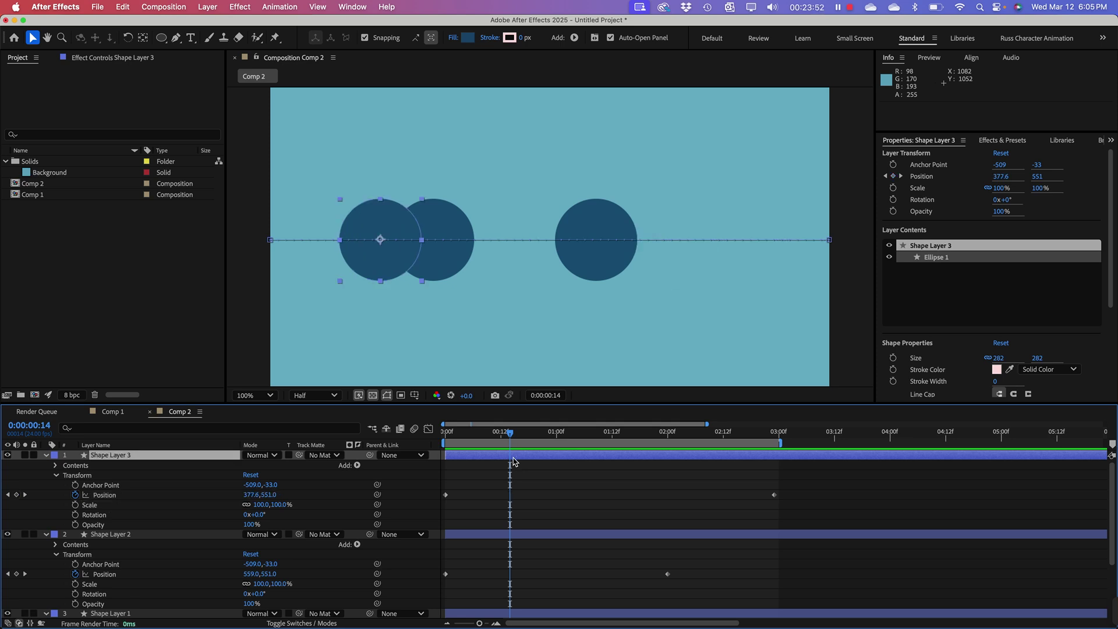
key("super+z")
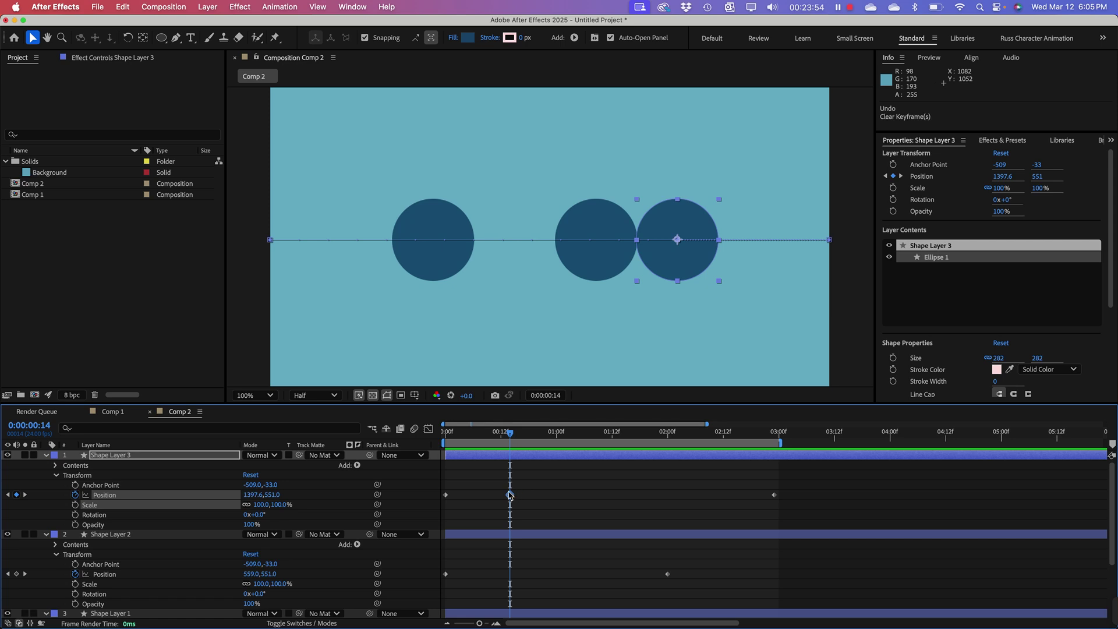
left_click(494, 497)
mouse_move(510, 494)
left_mouse_down()
mouse_move(522, 493)
mouse_move(504, 497)
left_mouse_up()
key("Delete")
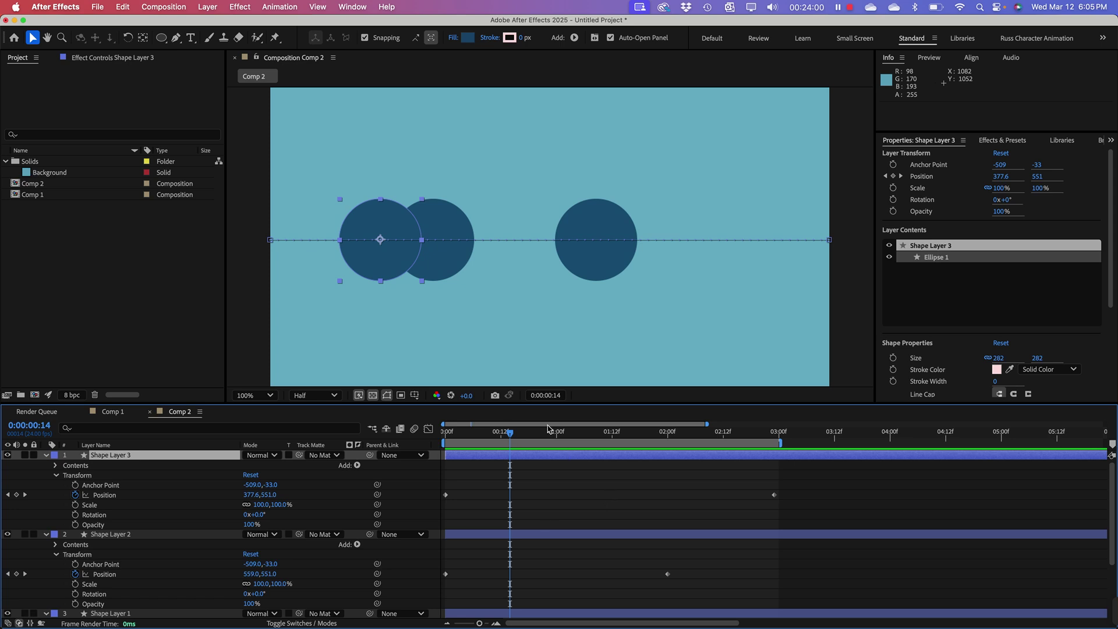
Step: Play the three circles' motion again from the first frame and return the playhead to 0:00:00:00
left_click_drag(512, 432, 435, 443)
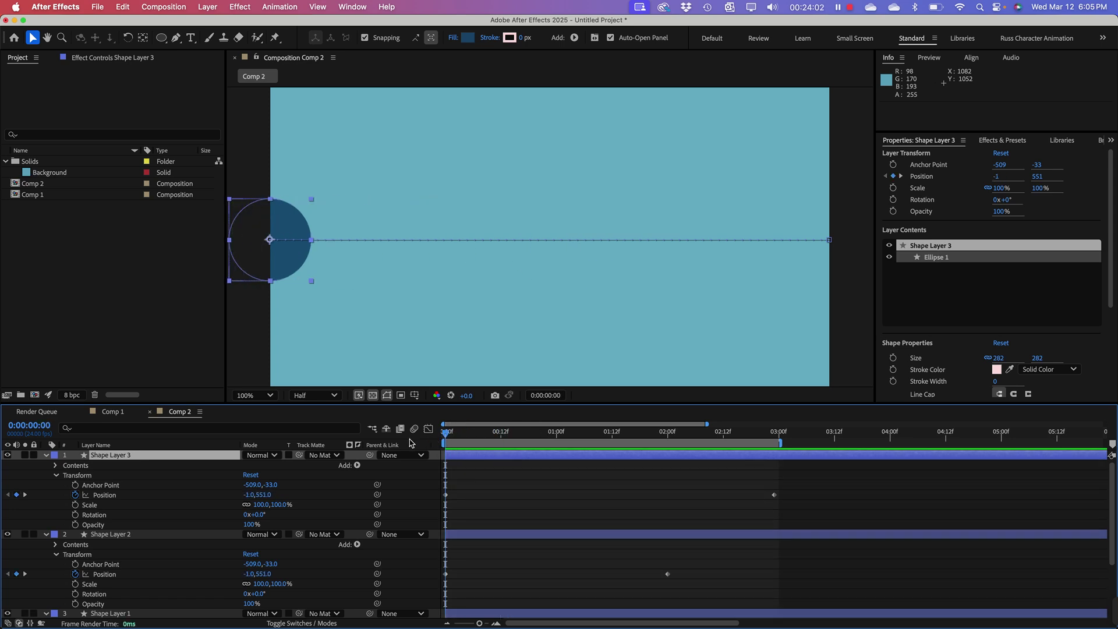
key("space")
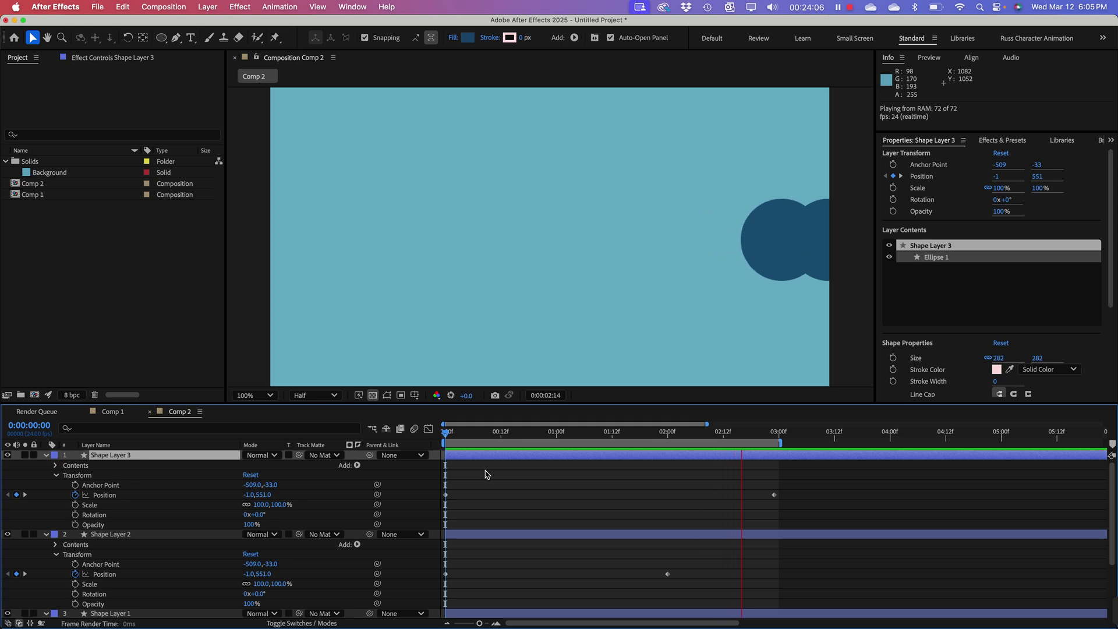
left_click(470, 440)
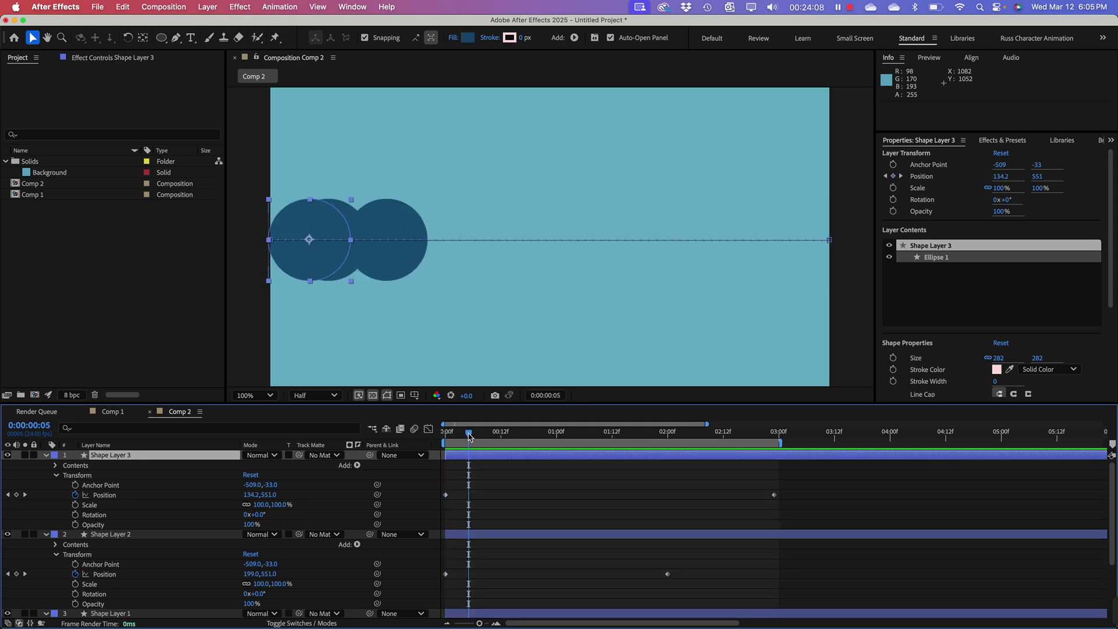
left_click_drag(469, 437, 403, 420)
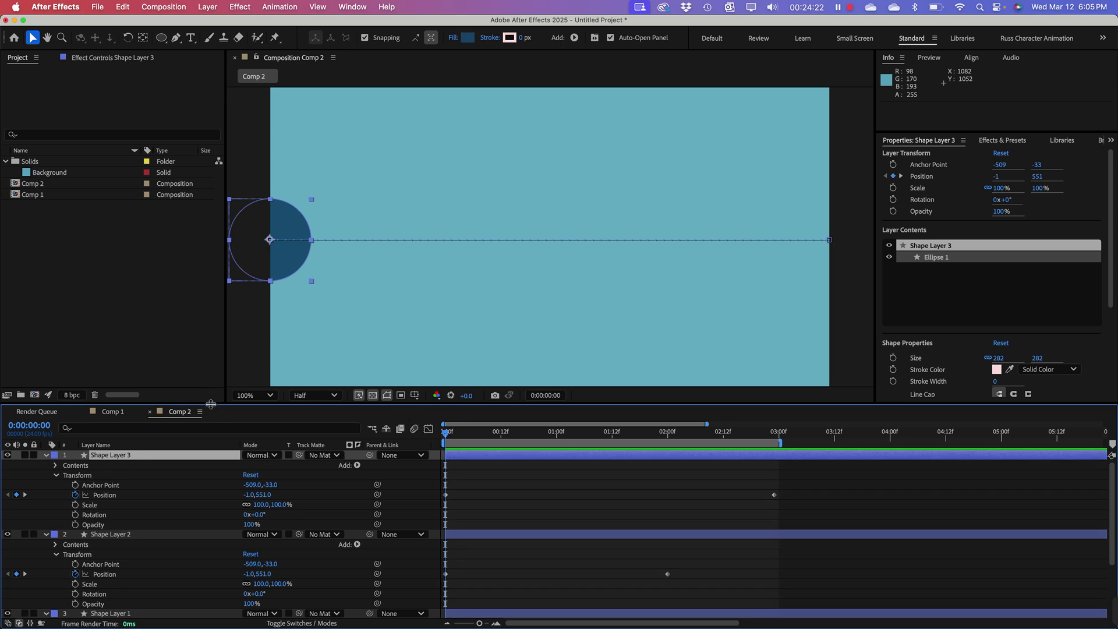
Step: Zoom the composition view out to 50%, enlarge the timeline area, and collapse the properties of all three shape layers
key("comma")
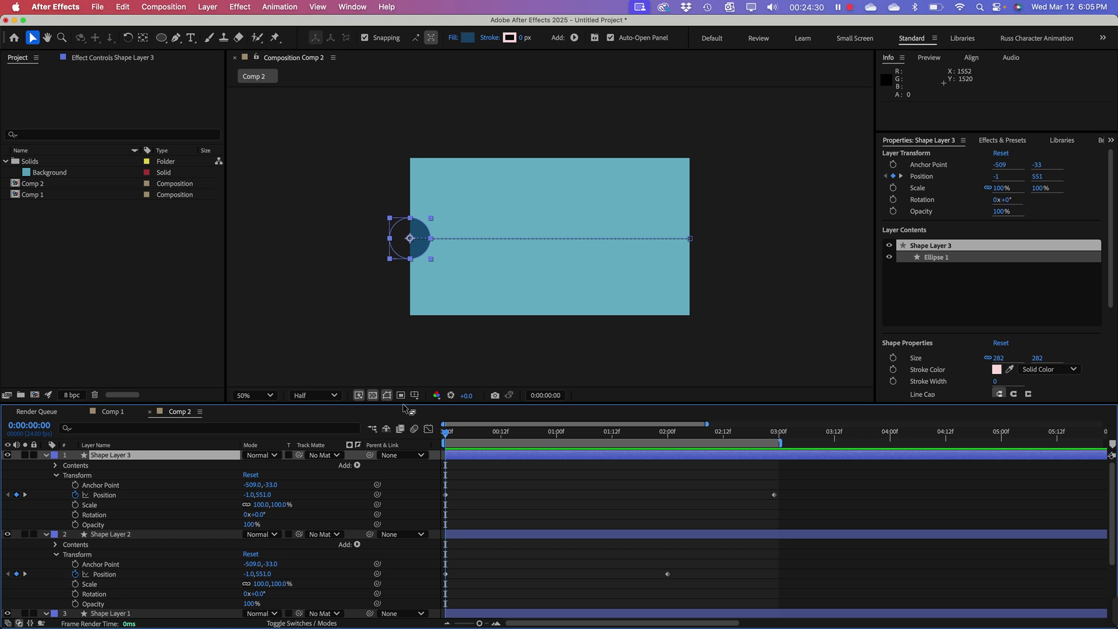
left_click_drag(580, 403, 583, 319)
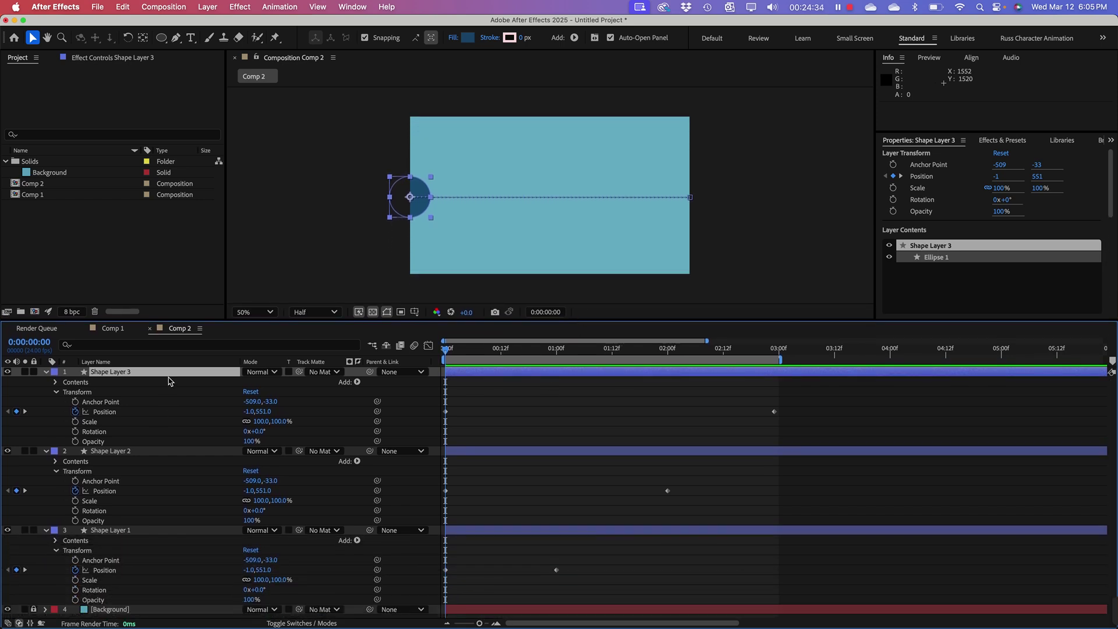
left_click(170, 419)
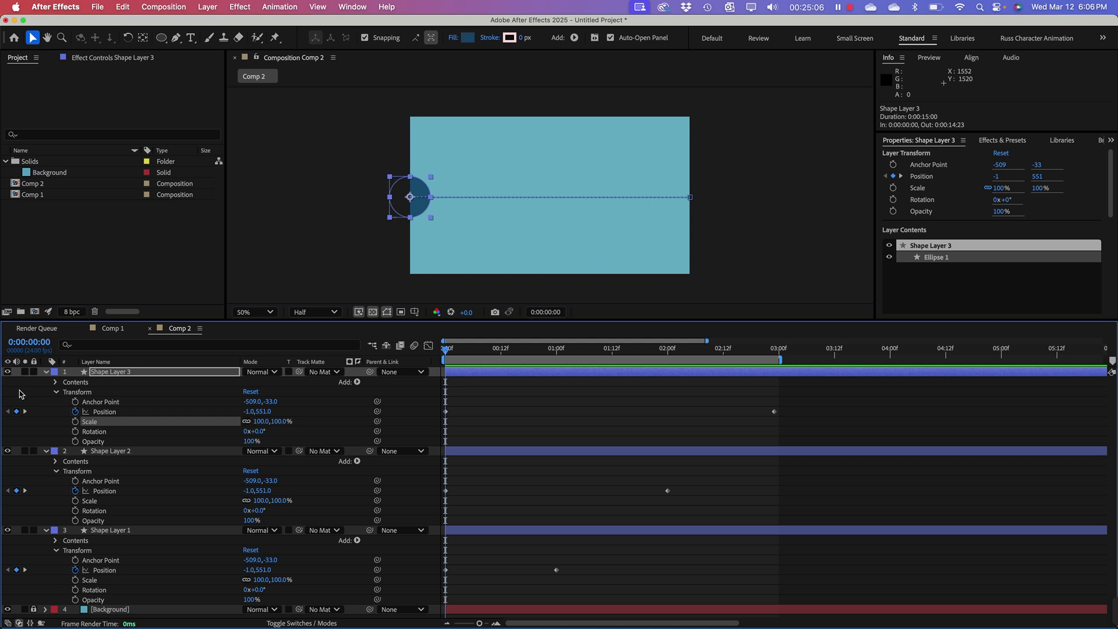
left_click(45, 372)
left_click(46, 383)
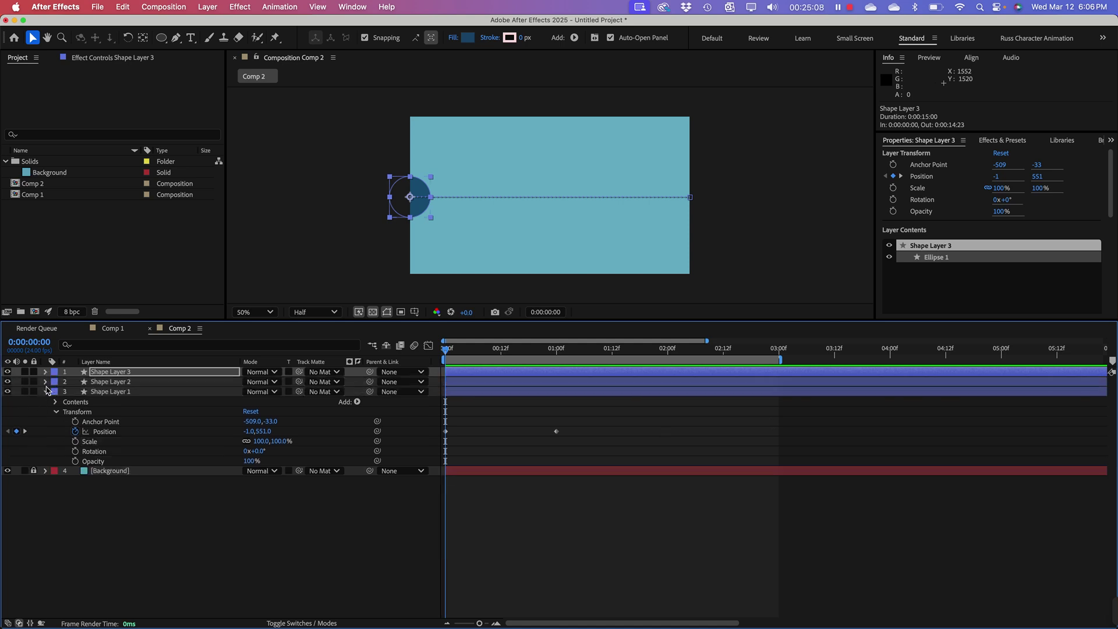
left_click(46, 392)
left_click(122, 439)
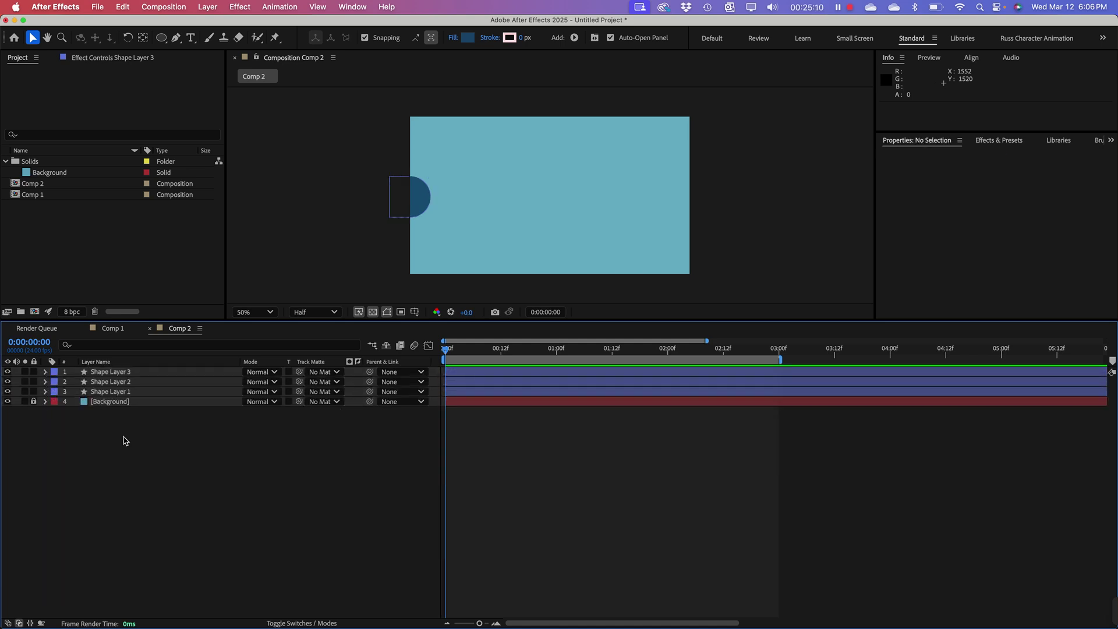
Step: Reveal the keyframed properties of all three shape layers together, followed by only their Scale, Rotation and Opacity in turn
left_click(130, 374)
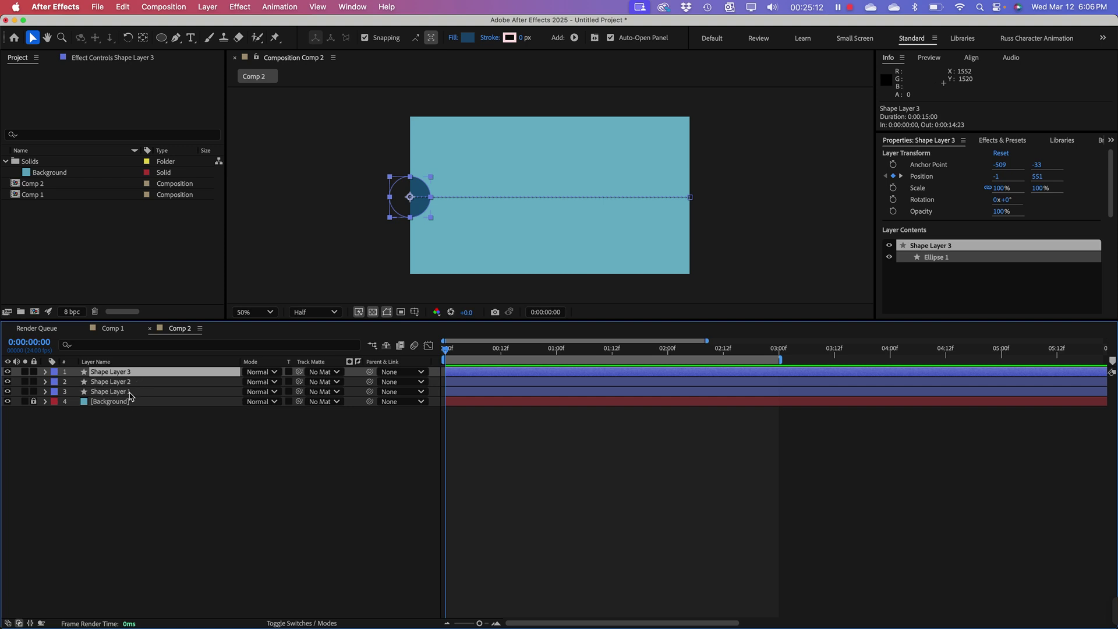
left_click(138, 392, "shift")
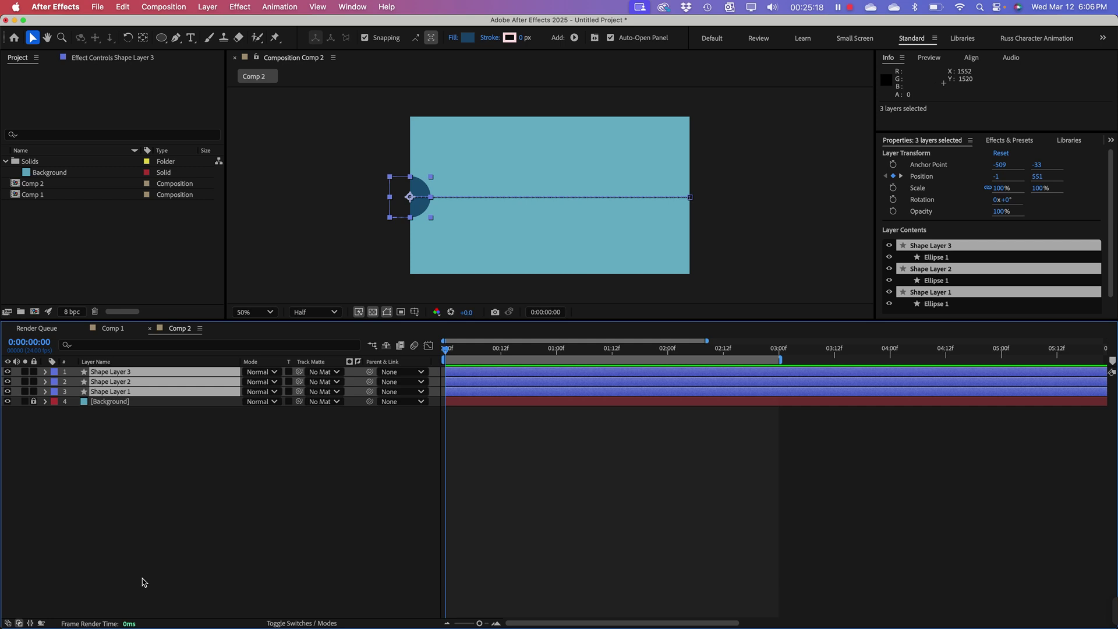
key("u")
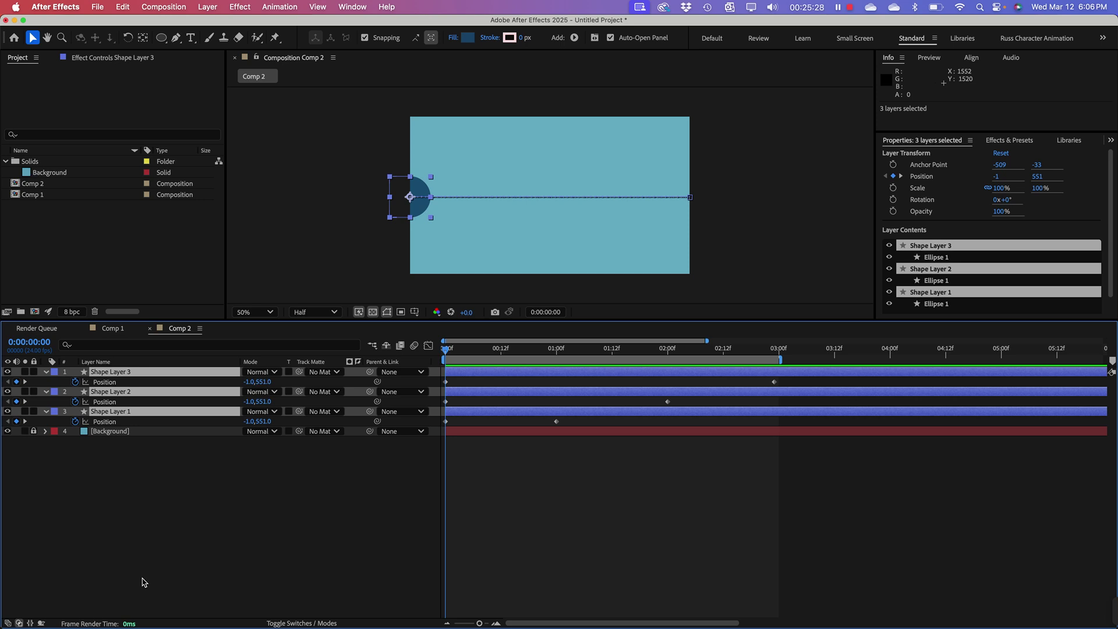
key("s")
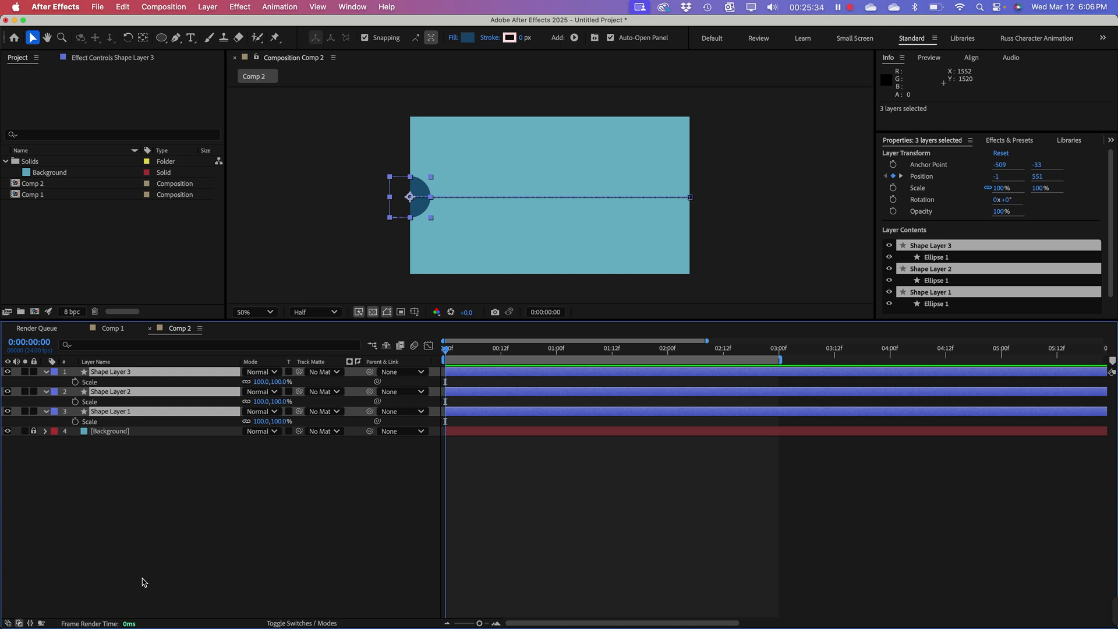
key("r")
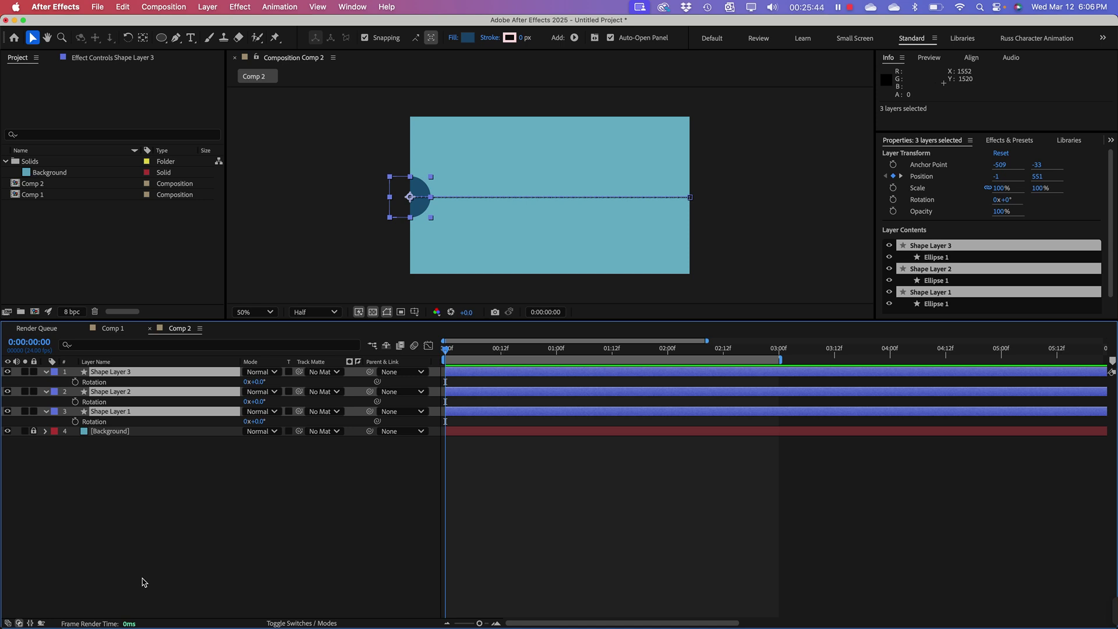
key("t")
left_click(95, 384)
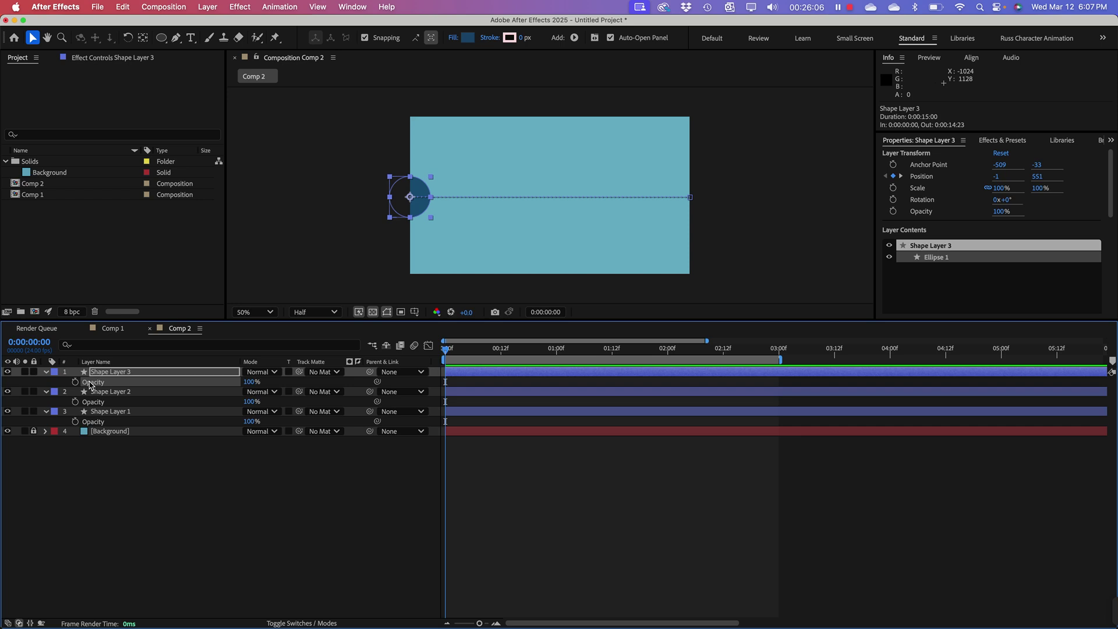
Step: Collapse the Opacity rows of Shape Layers 3, 2 and 1 and clear the selection
left_click(46, 373)
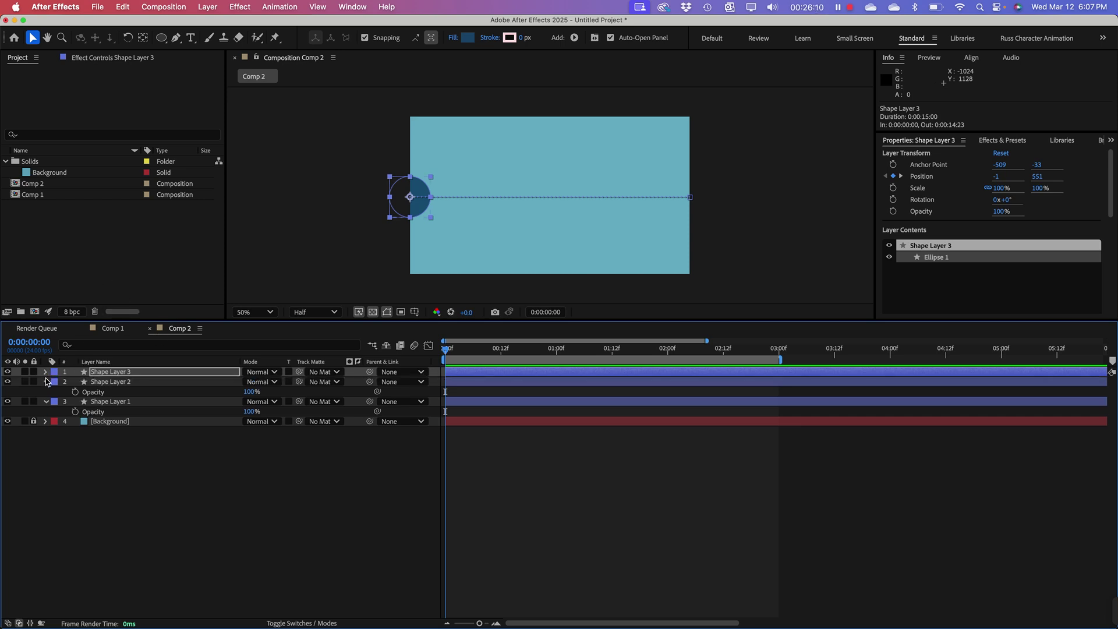
left_click(46, 381)
left_click(46, 392)
left_click(88, 454)
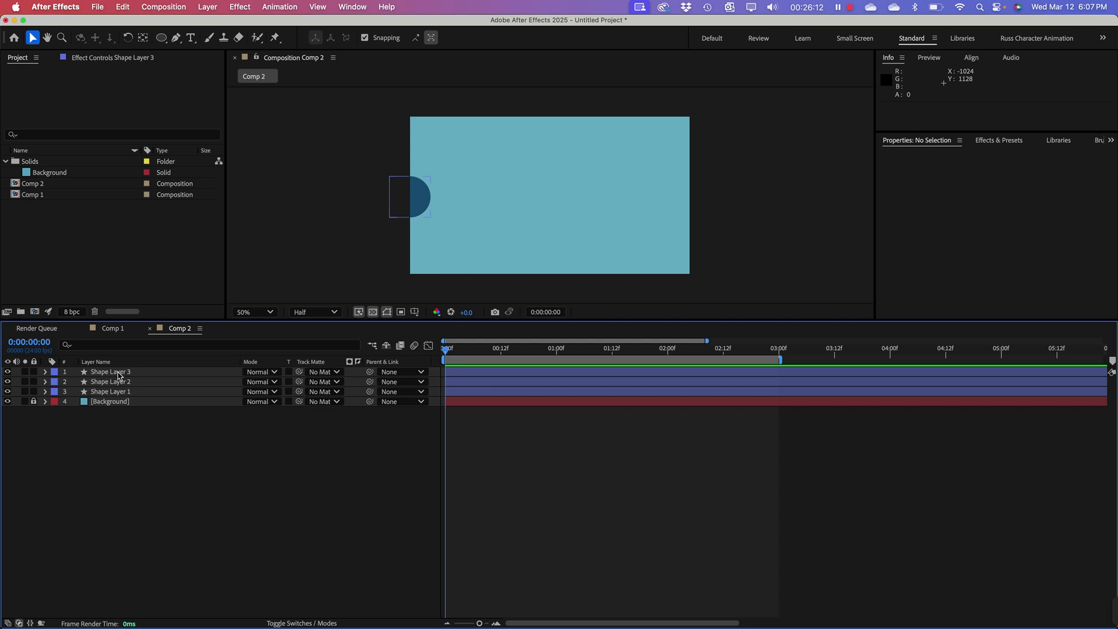
Step: Show only Shape Layer 3's Opacity, switch to its Position, and inspect the end keyframe at 0:00:02:23
left_click(118, 373)
key("t")
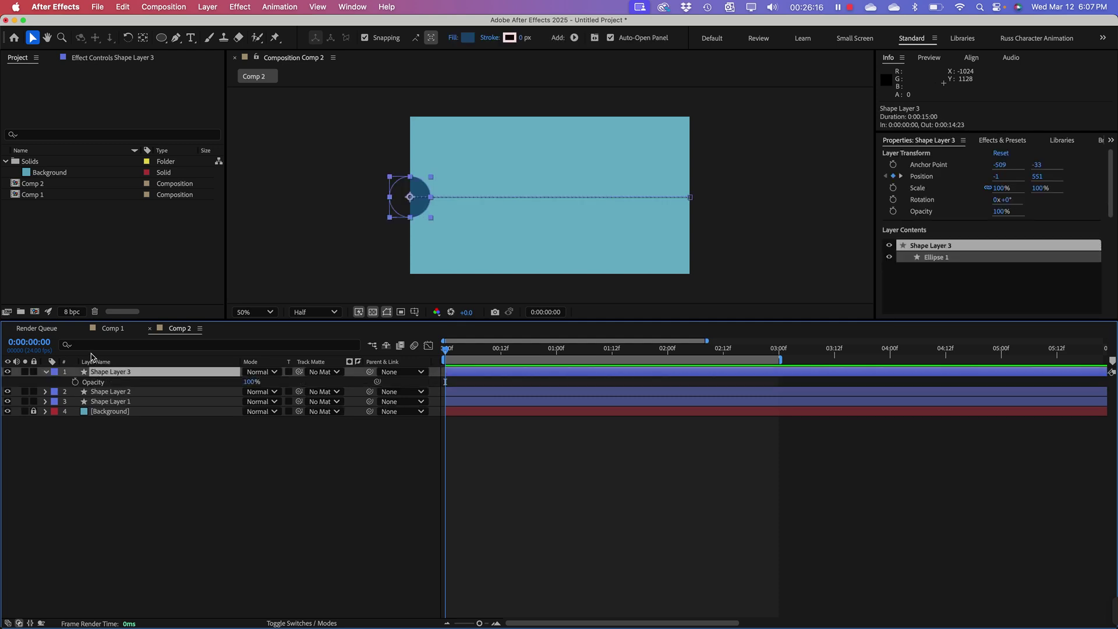
key("p")
mouse_move(773, 383)
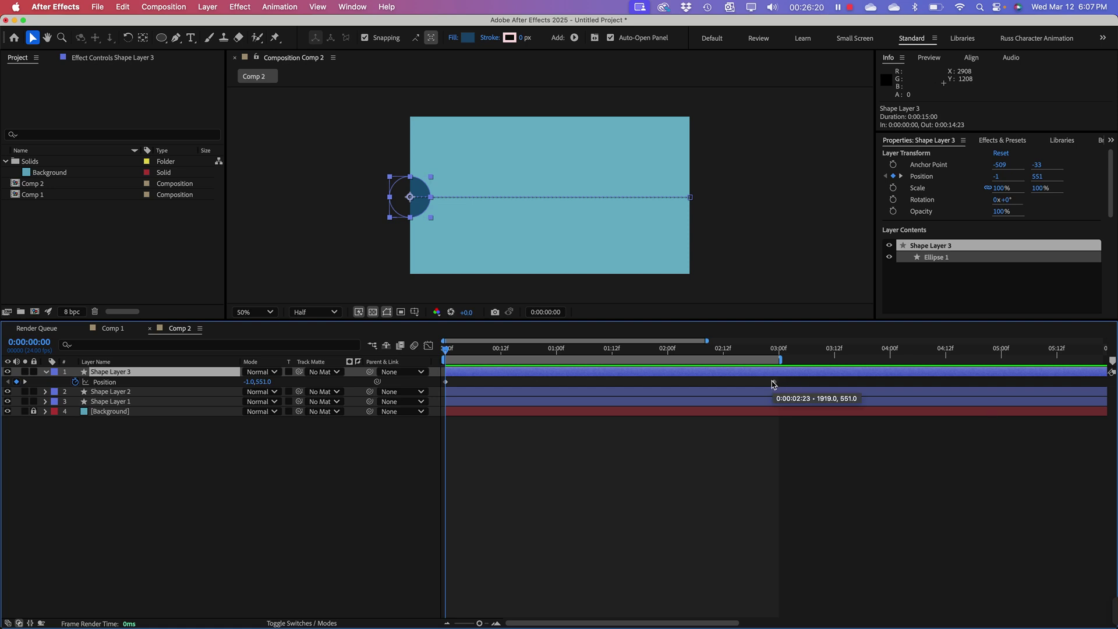
left_click_drag(773, 384, 774, 383)
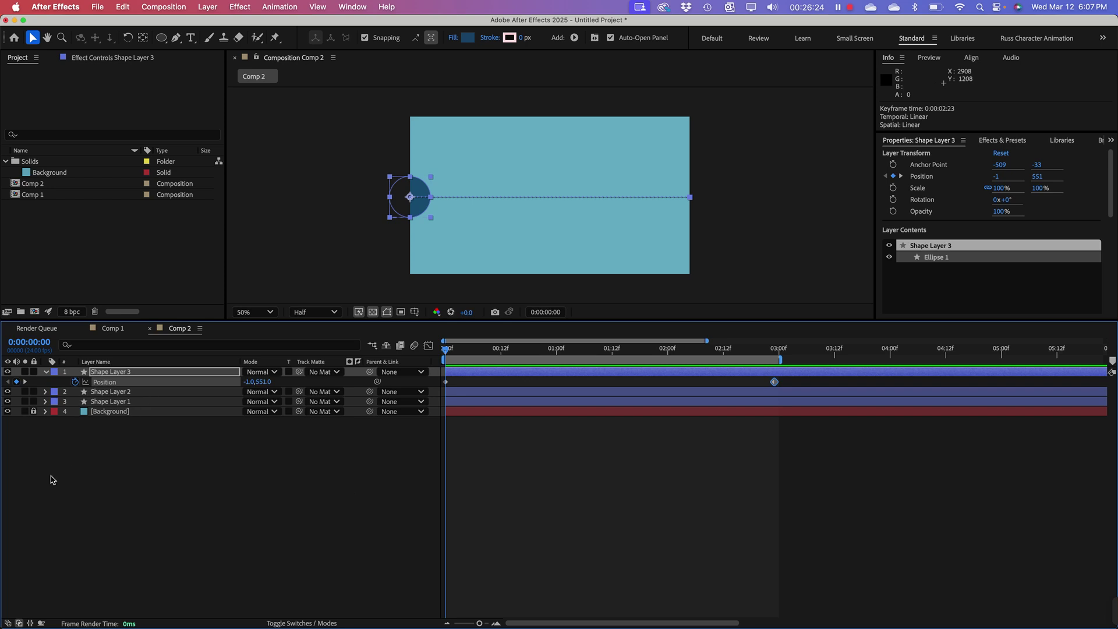
left_click(53, 480)
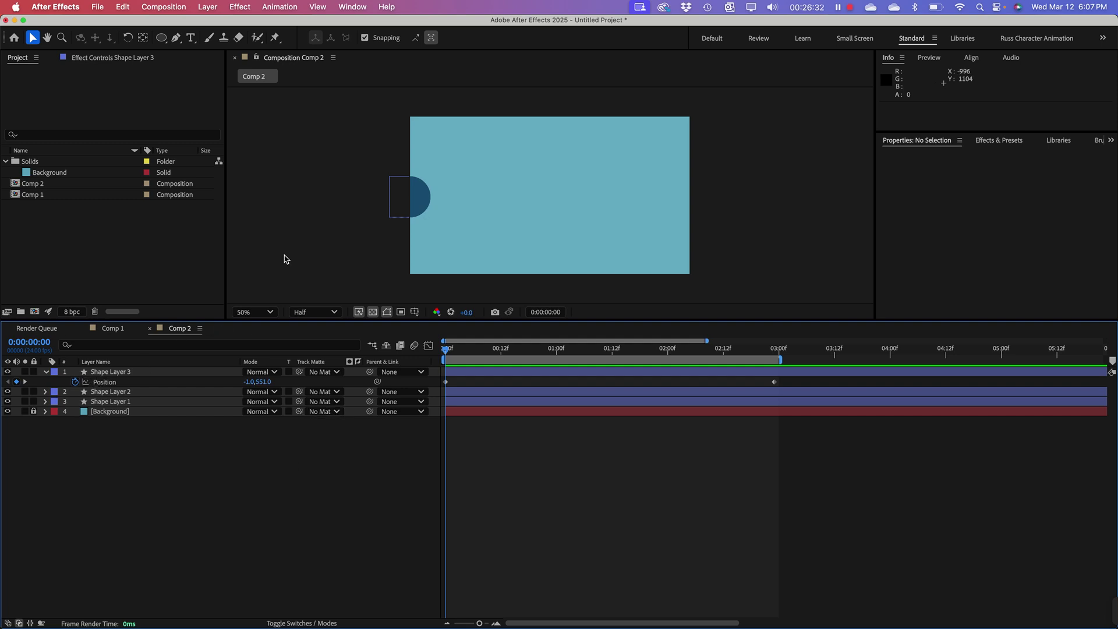
Step: Collapse Shape Layer 3 and hide all three shape layers, leaving only the background visible
left_click(45, 373)
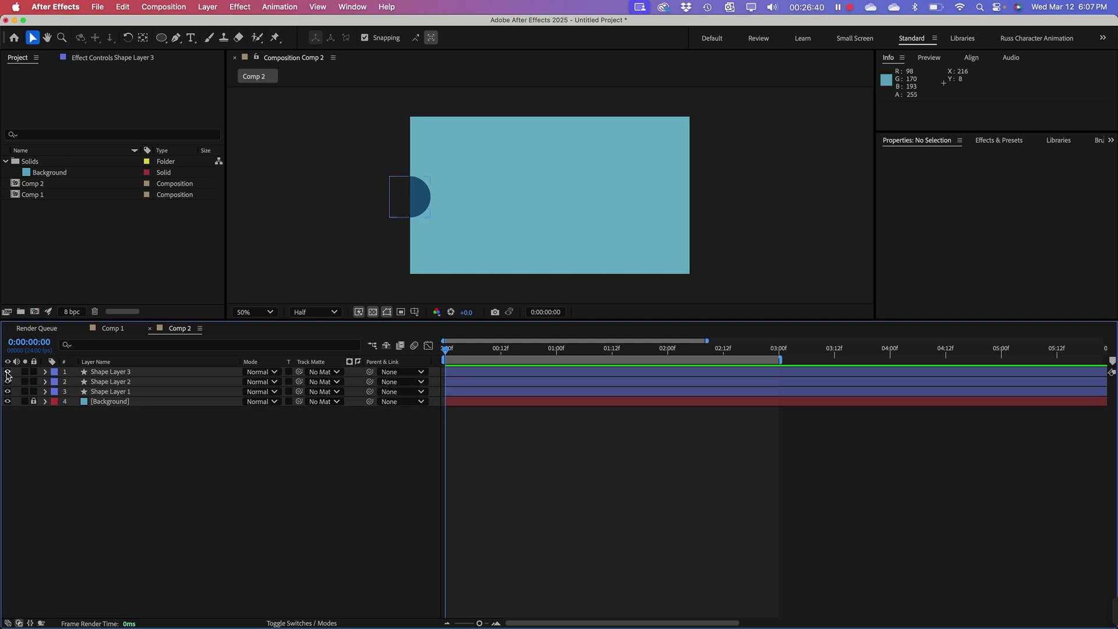
left_click_drag(8, 381, 10, 391)
left_click(7, 371)
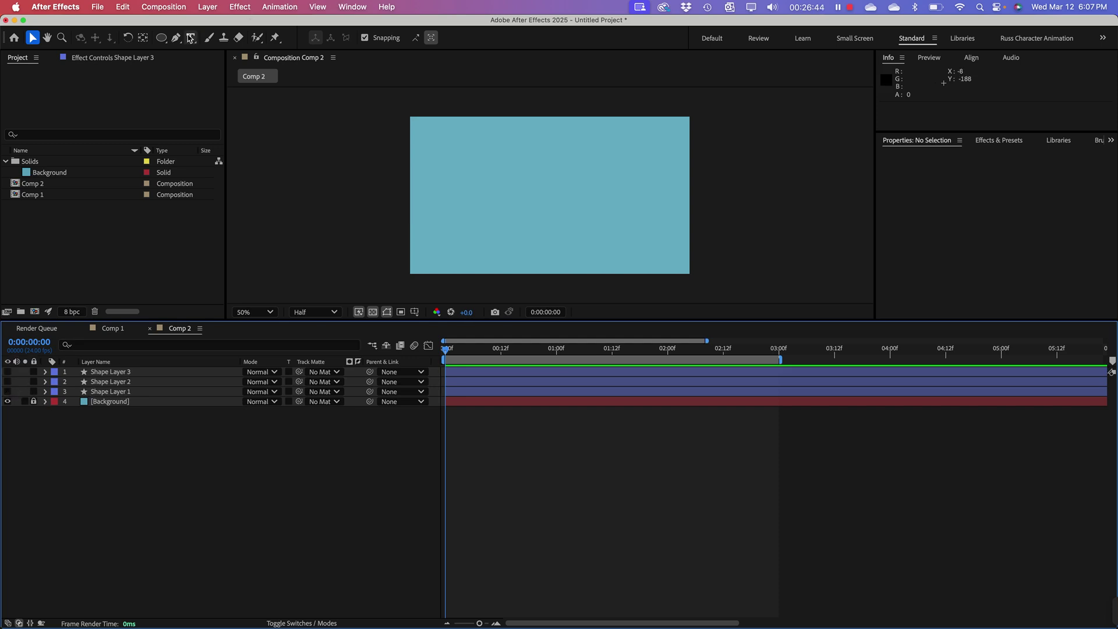
Step: Draw a dark blue square about 430 px wide in the upper-left area of the composition using the Rectangle tool
left_click(162, 39)
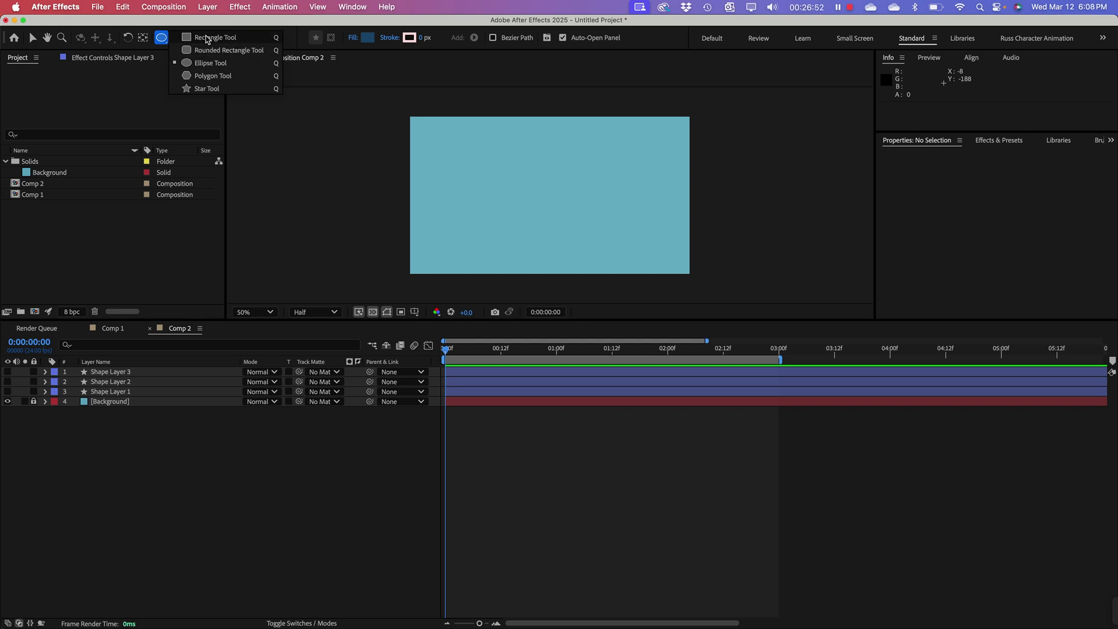
left_click(206, 39)
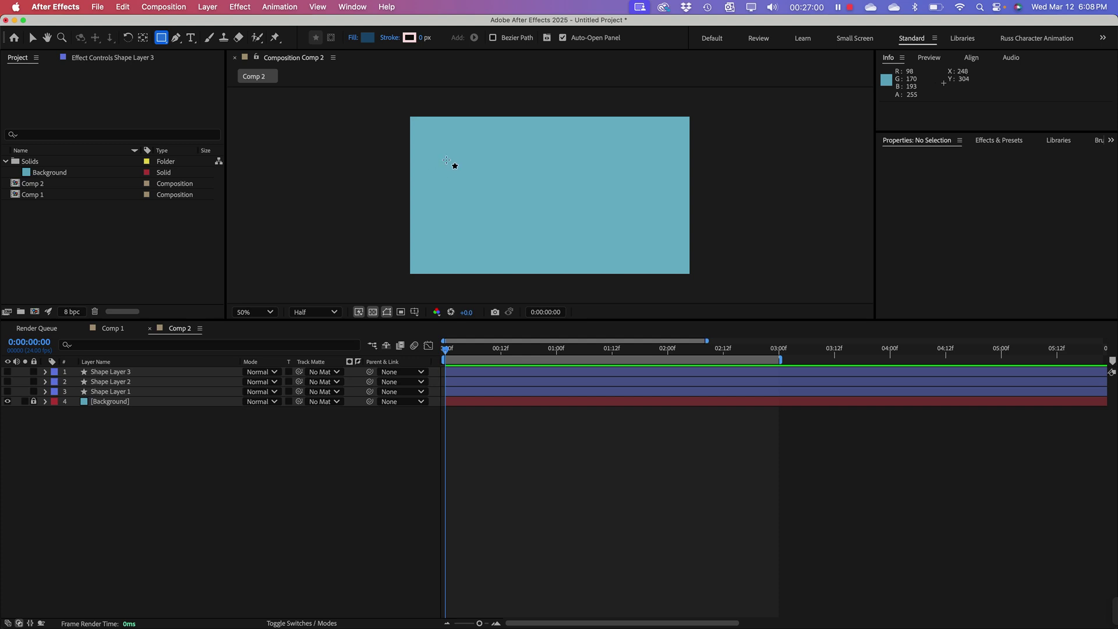
left_click_drag(450, 153, 513, 215)
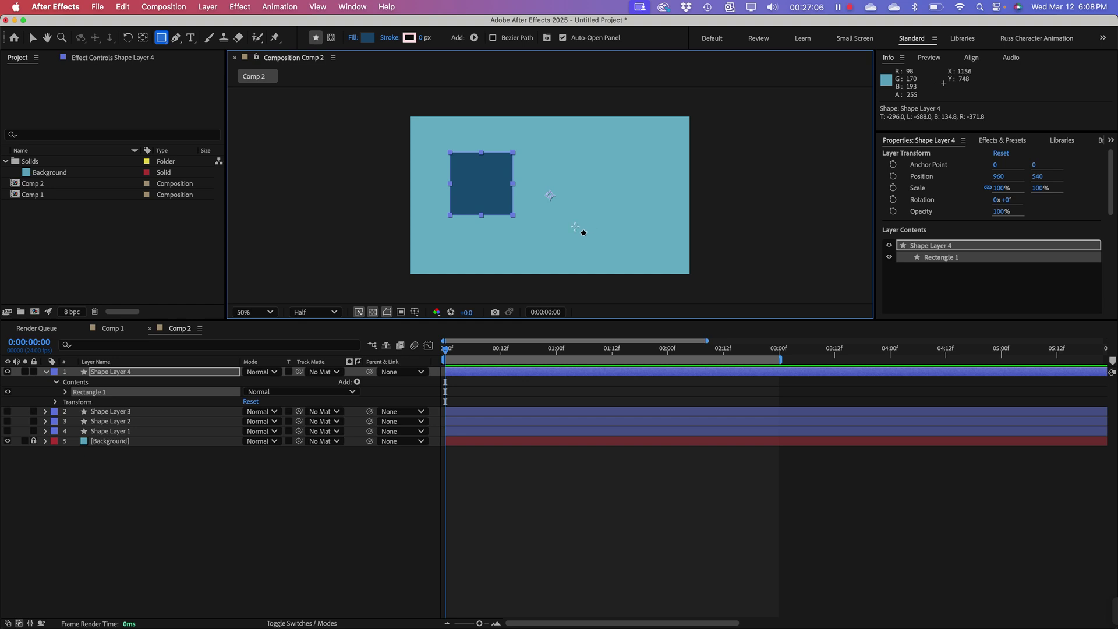
left_click(32, 36)
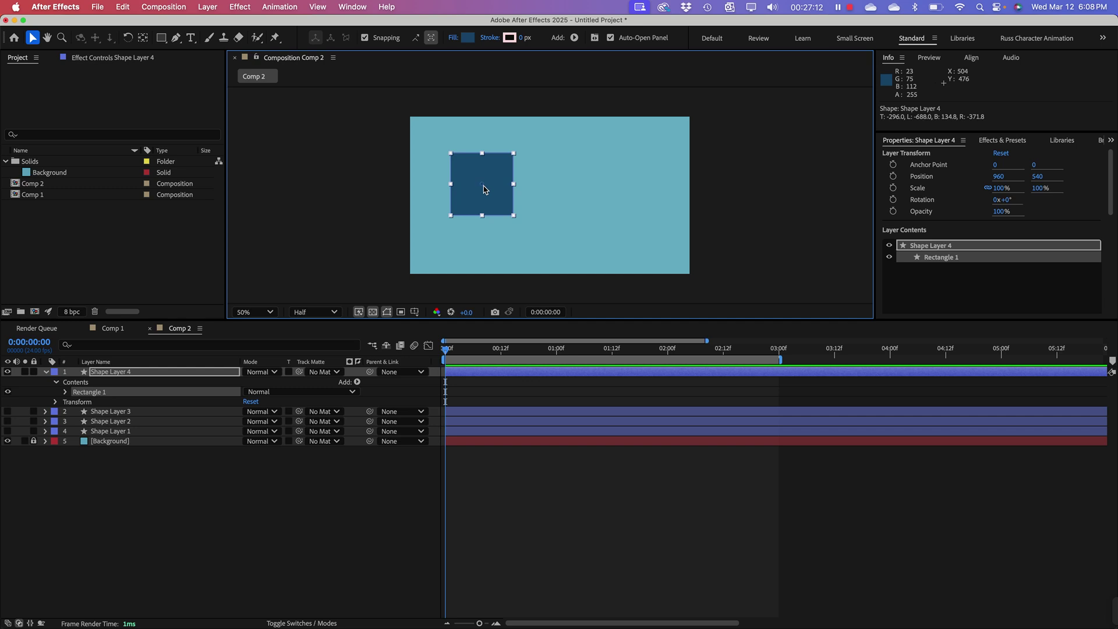
right_click(486, 185)
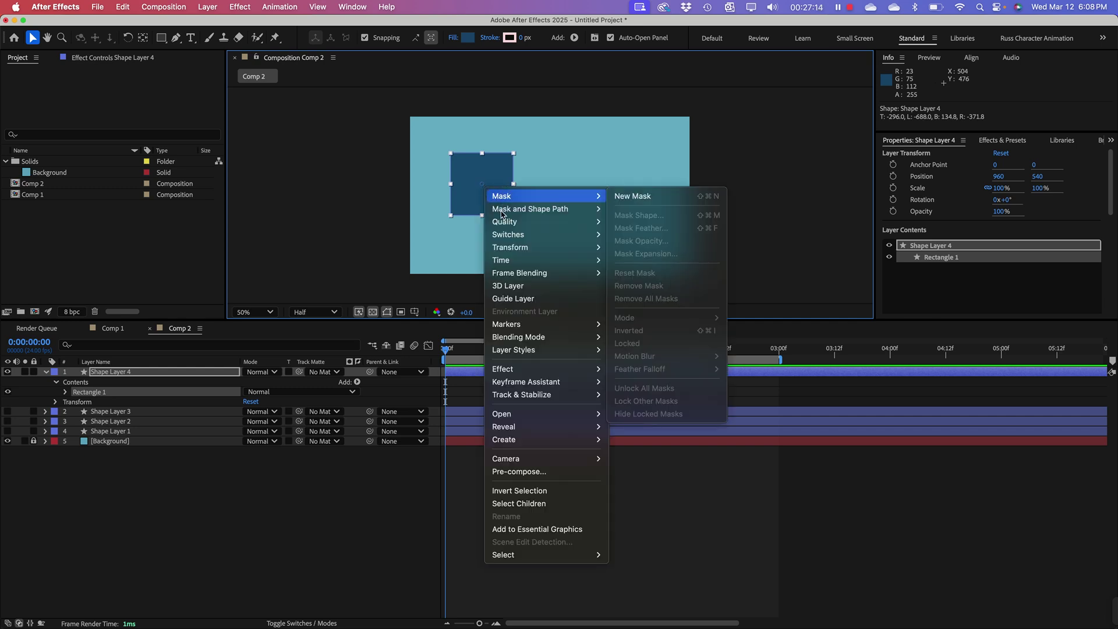
left_click(270, 545)
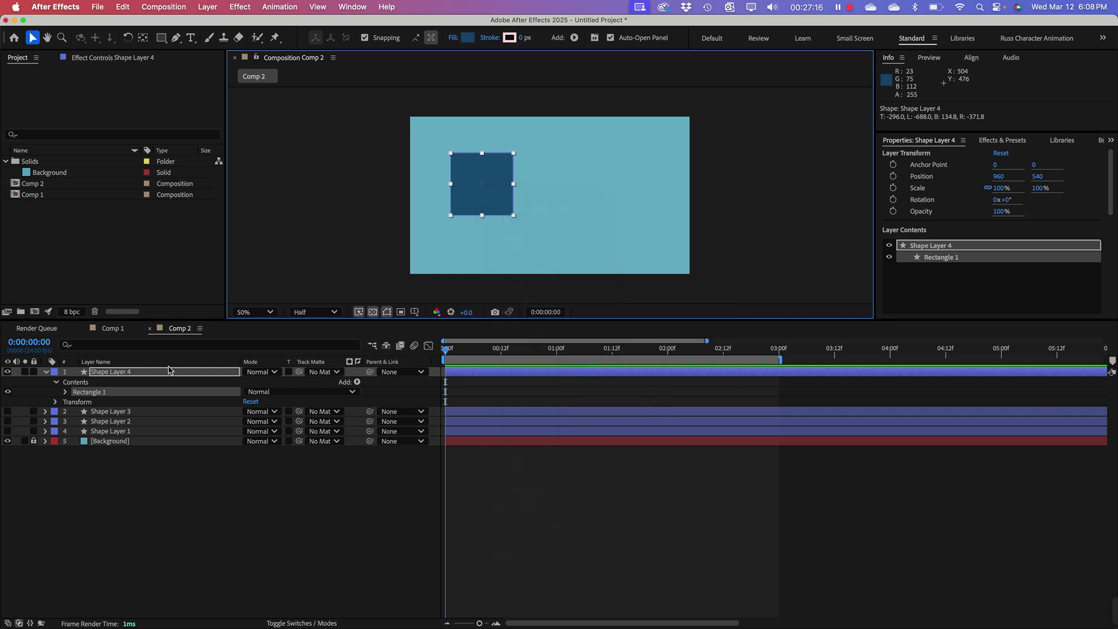
left_click(149, 527)
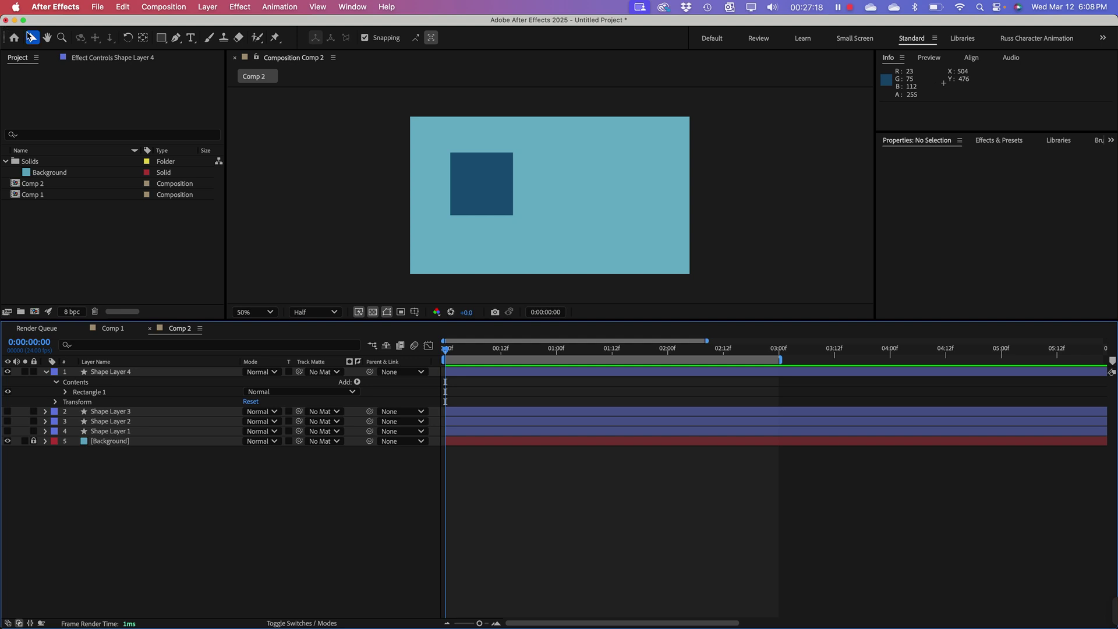
Step: Center Shape Layer 4's anchor point in its layer content
left_click(149, 374)
right_click(491, 175)
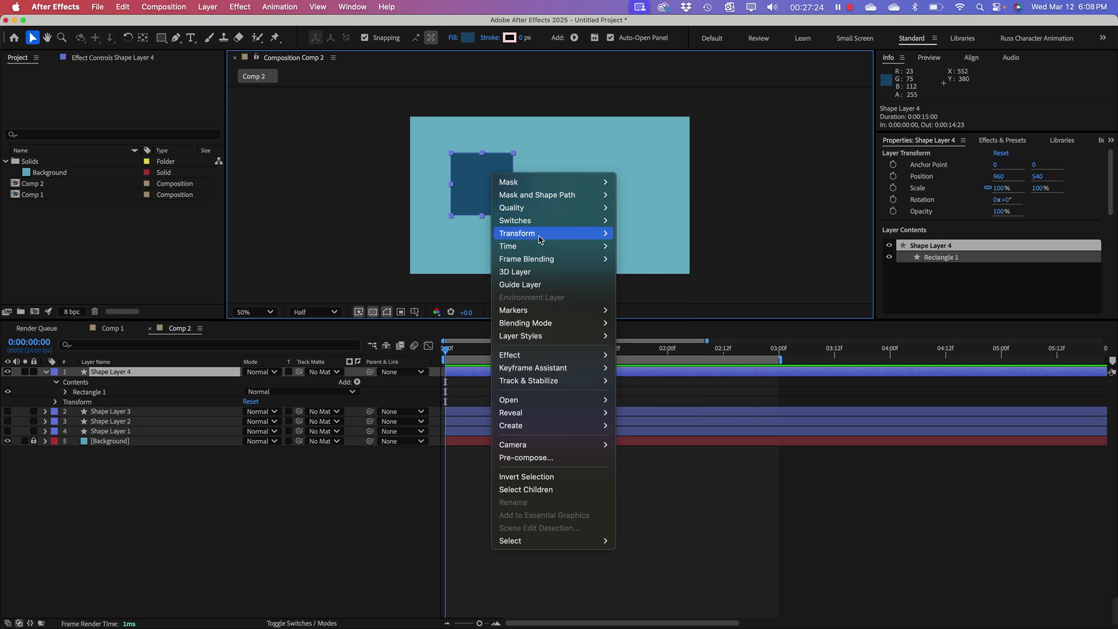
mouse_move(545, 239)
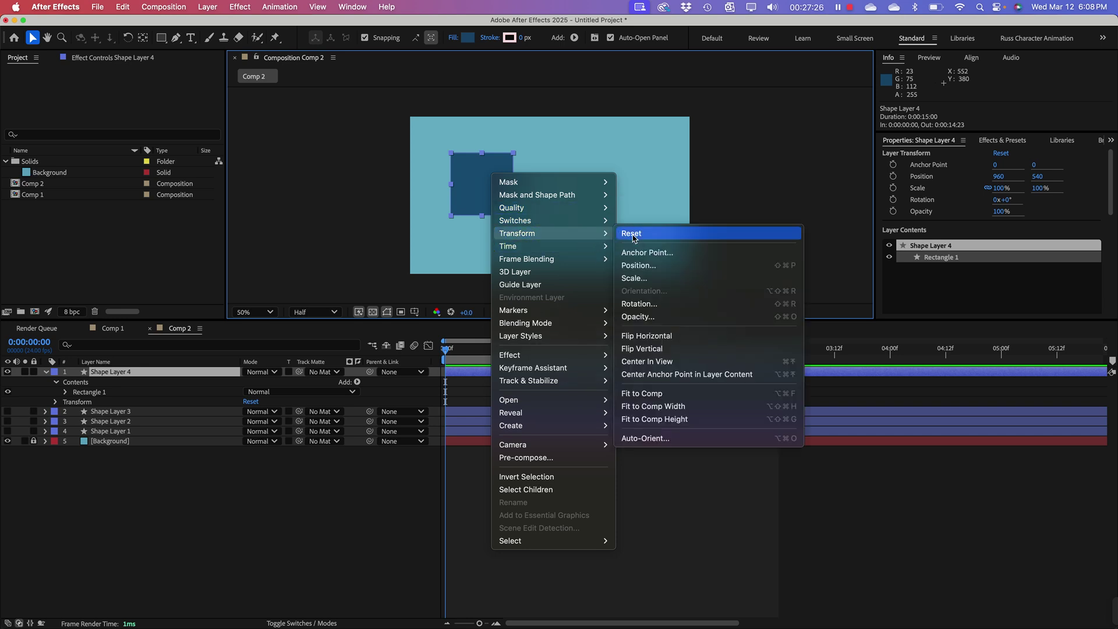
left_click(655, 375)
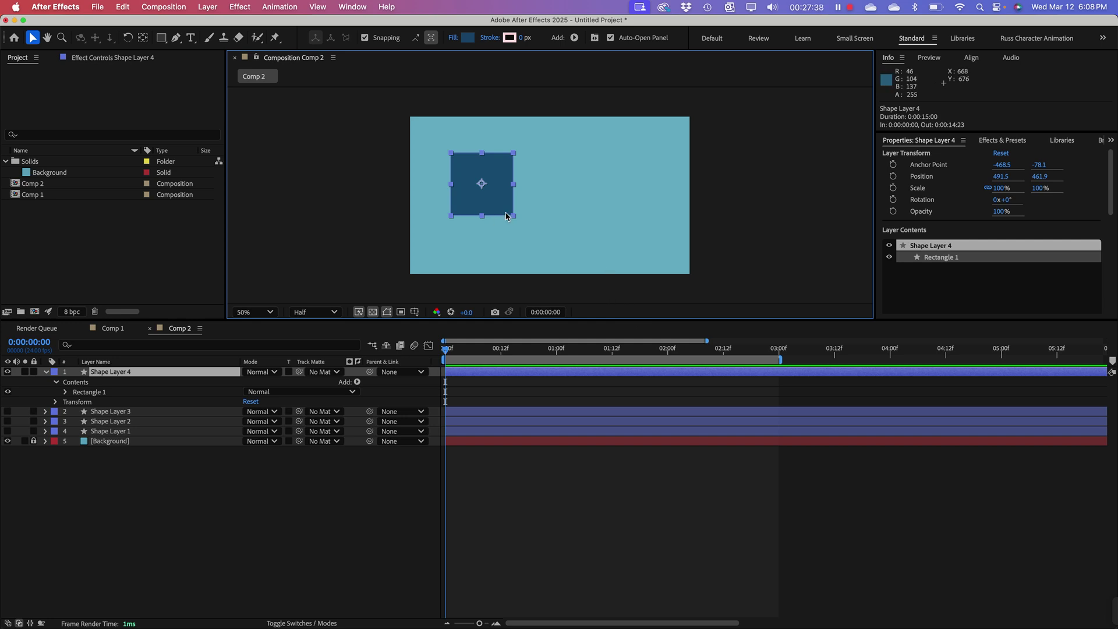
Step: Center Shape Layer 4's square in the composition view
right_click(500, 193)
mouse_move(525, 200)
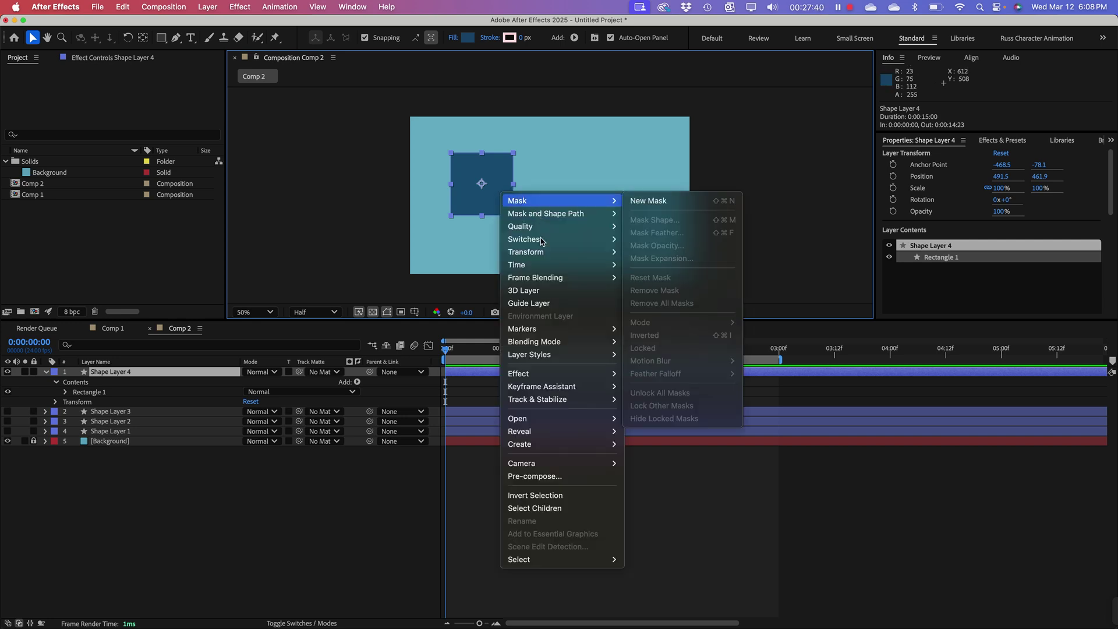
mouse_move(548, 254)
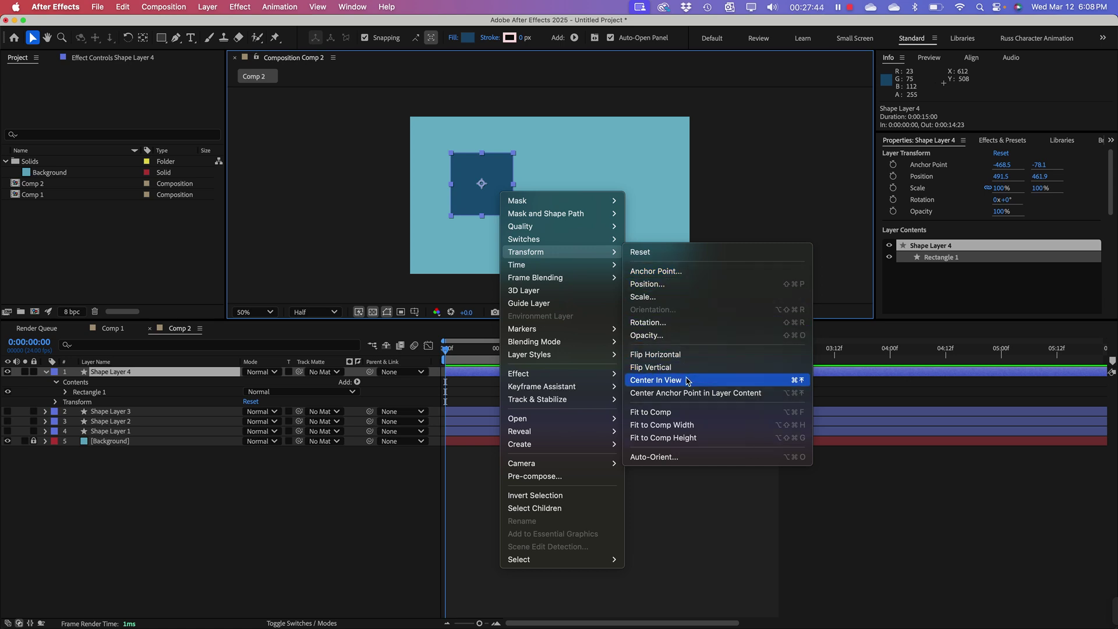
left_click(686, 385)
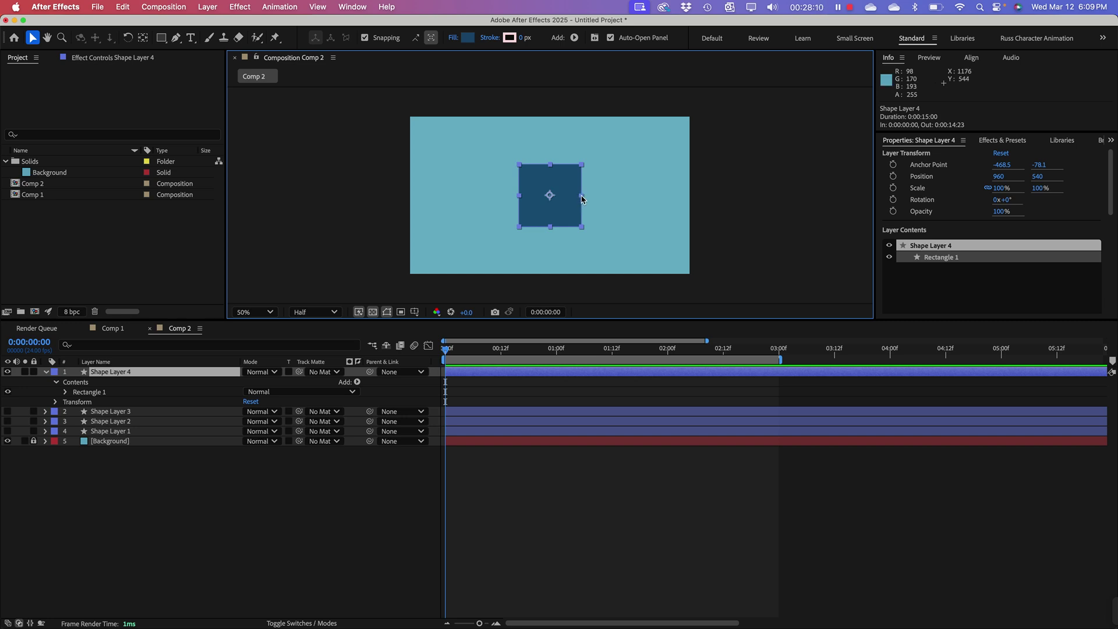
Step: Stretch the square into a wide bar, scaled to about 328% horizontally and 55% vertically around its centered anchor point
mouse_move(582, 199)
left_mouse_down()
mouse_move(567, 199)
mouse_move(609, 199)
mouse_move(553, 201)
mouse_move(602, 203)
mouse_move(570, 204)
mouse_move(584, 204)
left_mouse_up()
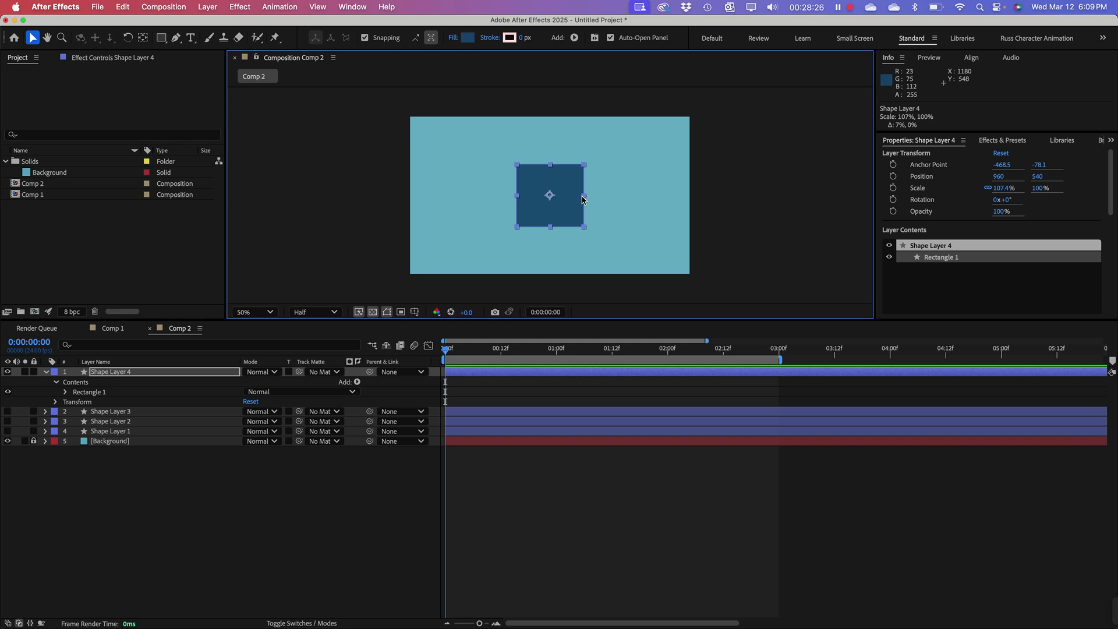
left_click_drag(584, 196, 652, 196)
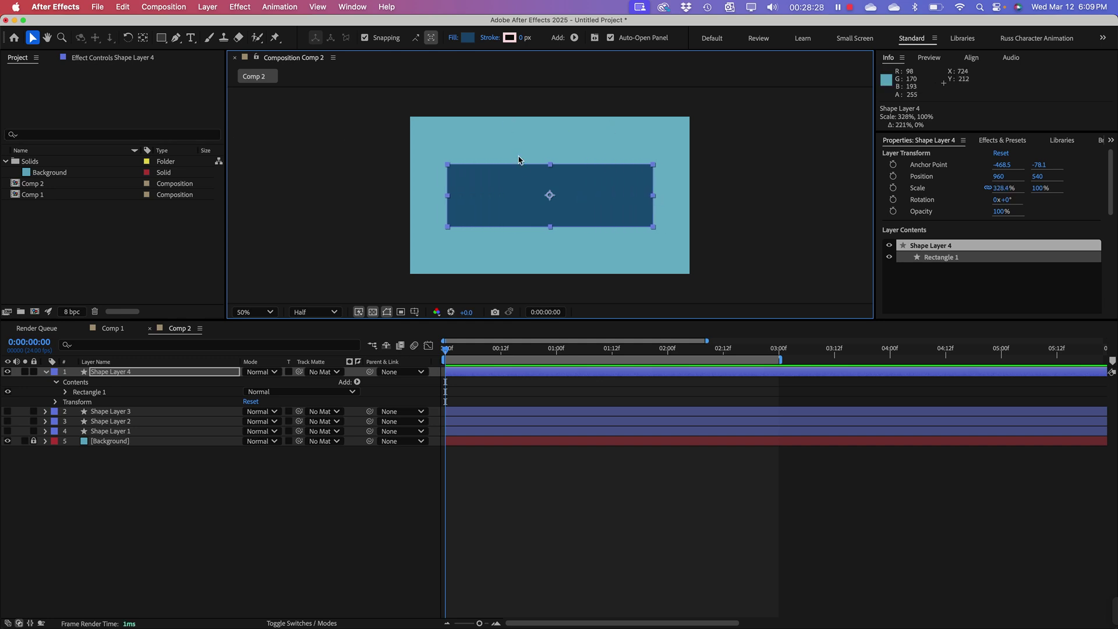
mouse_move(550, 167)
left_mouse_down()
mouse_move(553, 189)
mouse_move(555, 180)
left_mouse_up()
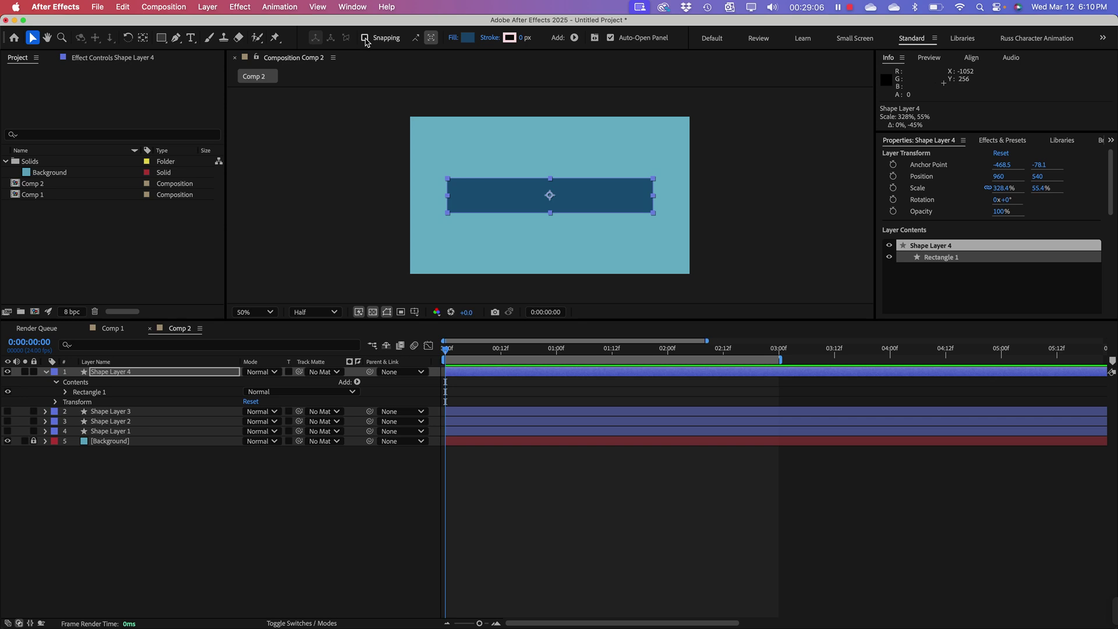
Step: With snapping enabled, move Shape Layer 4's anchor point to the middle of the bar's right edge
left_click(366, 40)
key("y")
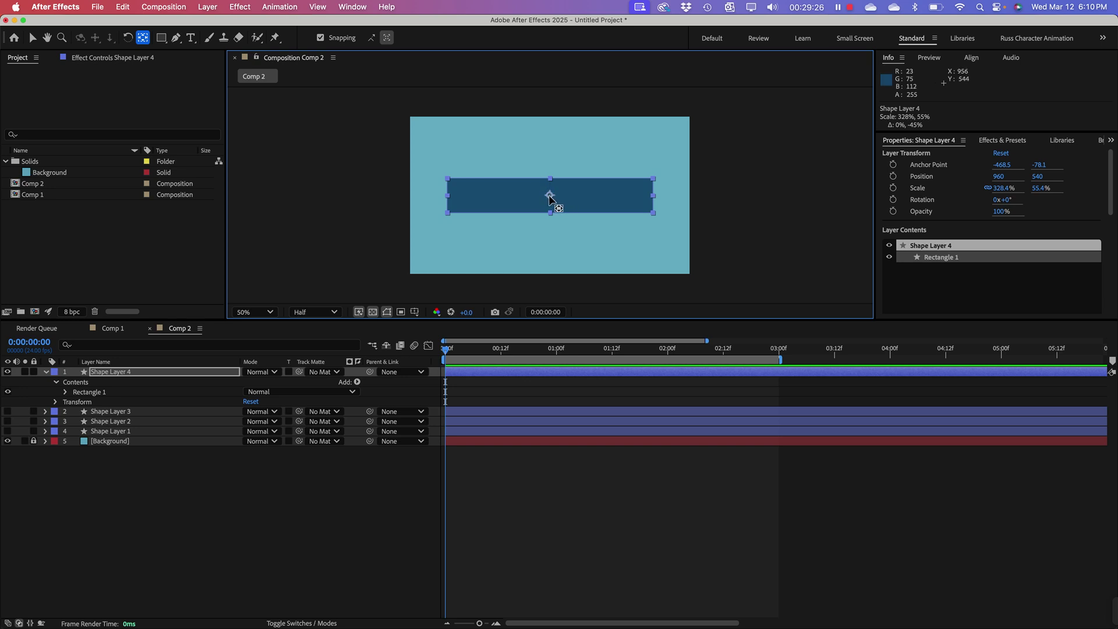
left_click_drag(552, 198, 648, 194)
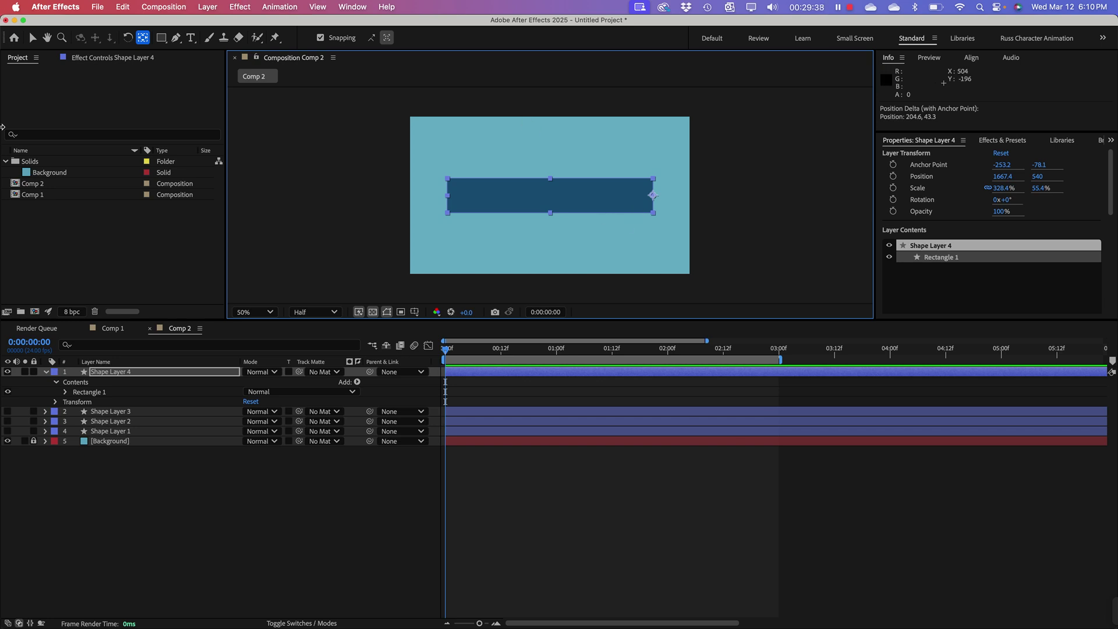
Step: Scale the bar from its left edge to about 322% width, pivoting on the right-edge anchor point
left_click(32, 40)
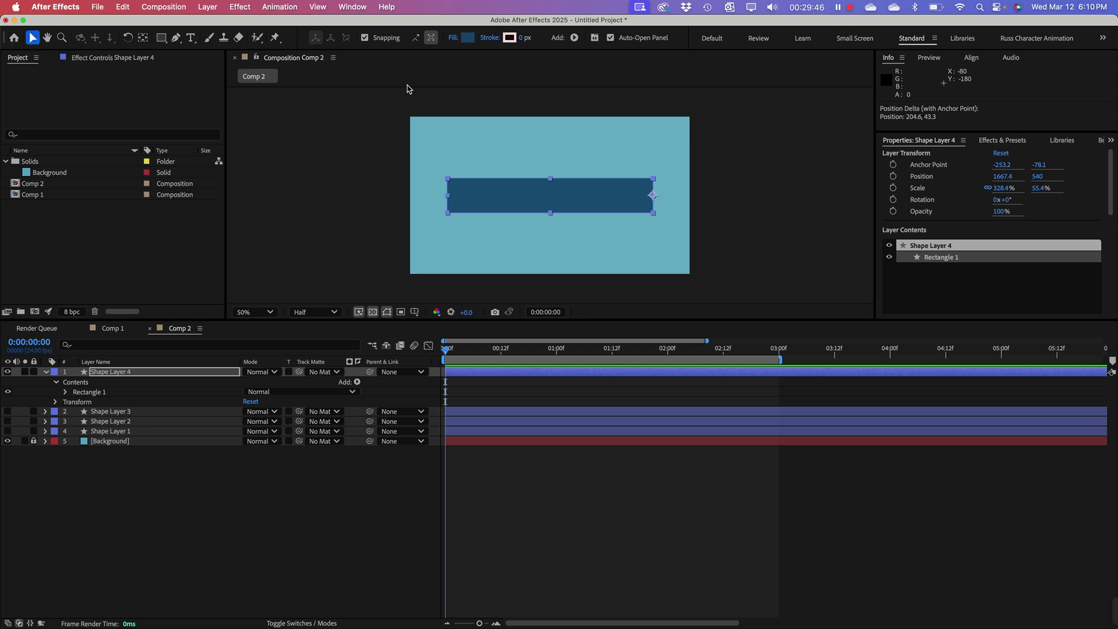
left_click(434, 190)
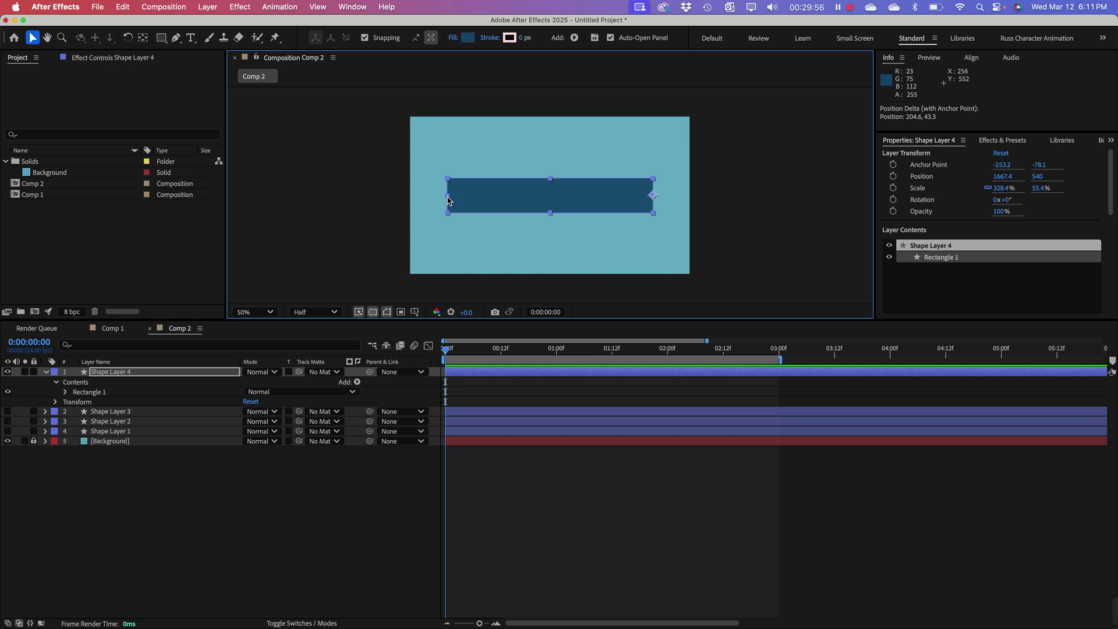
left_click_drag(448, 199, 454, 248)
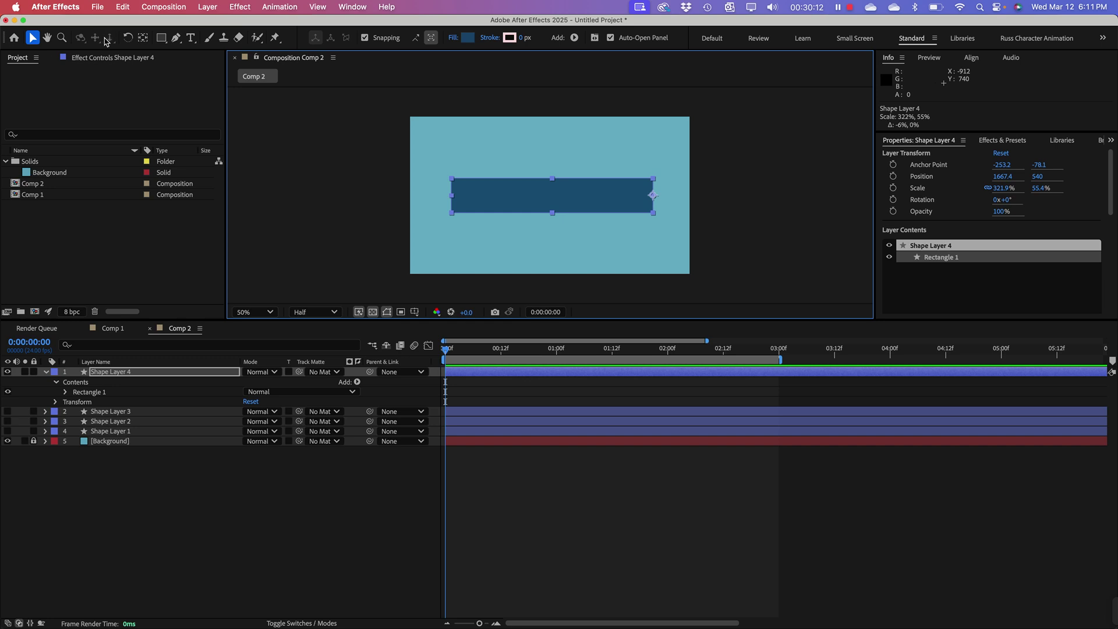
Step: Move Shape Layer 4's anchor point to the bar's bottom edge at the horizontal center and return to the Selection tool
key("y")
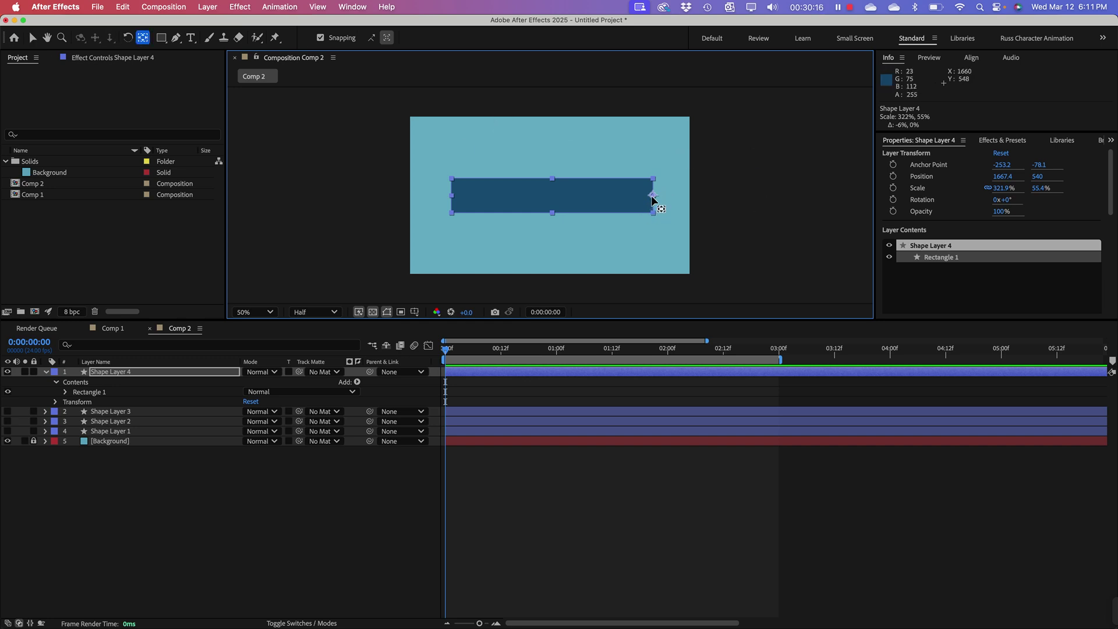
left_click_drag(652, 198, 550, 222)
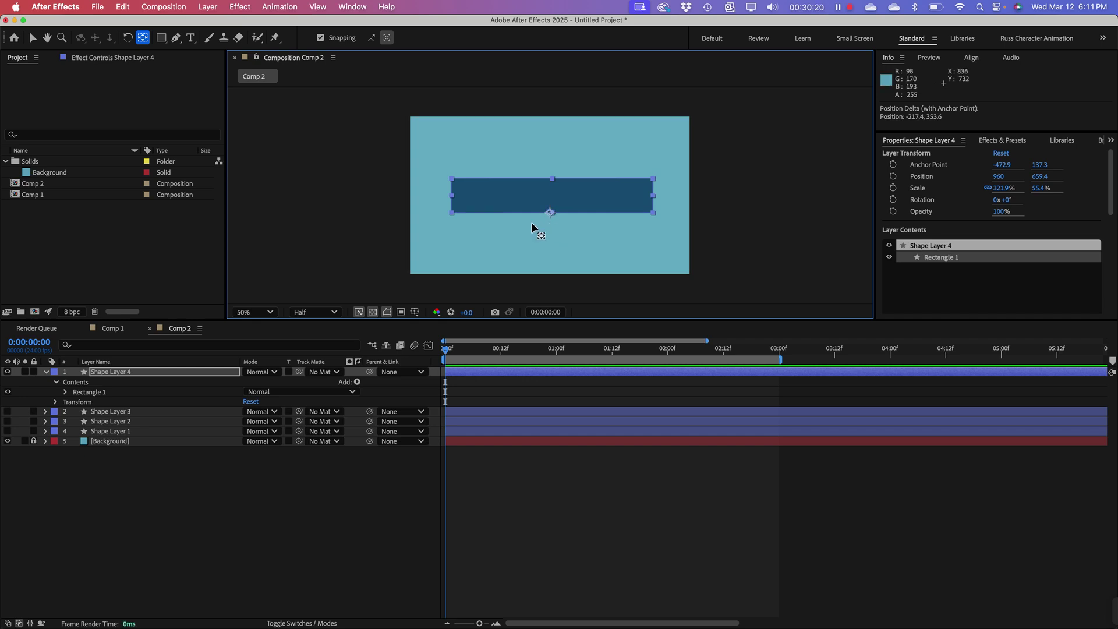
key("v")
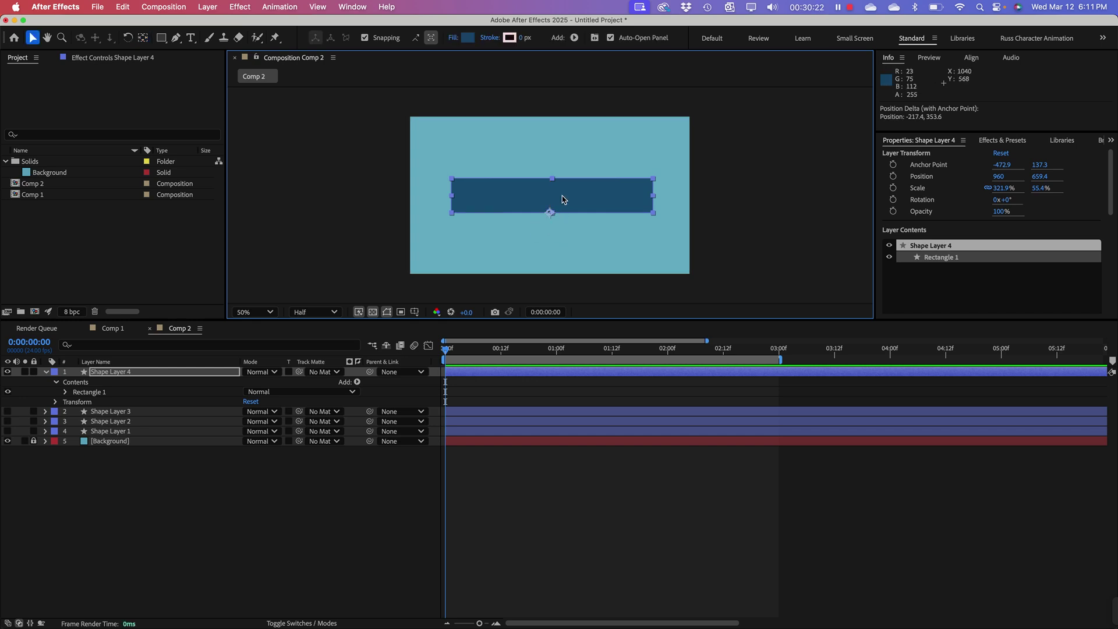
Step: Resize the bar around its bottom anchor point to about 314% by 76% and reposition it vertically to about 960, 747
mouse_move(552, 181)
left_mouse_down()
mouse_move(551, 169)
mouse_move(553, 185)
left_mouse_up()
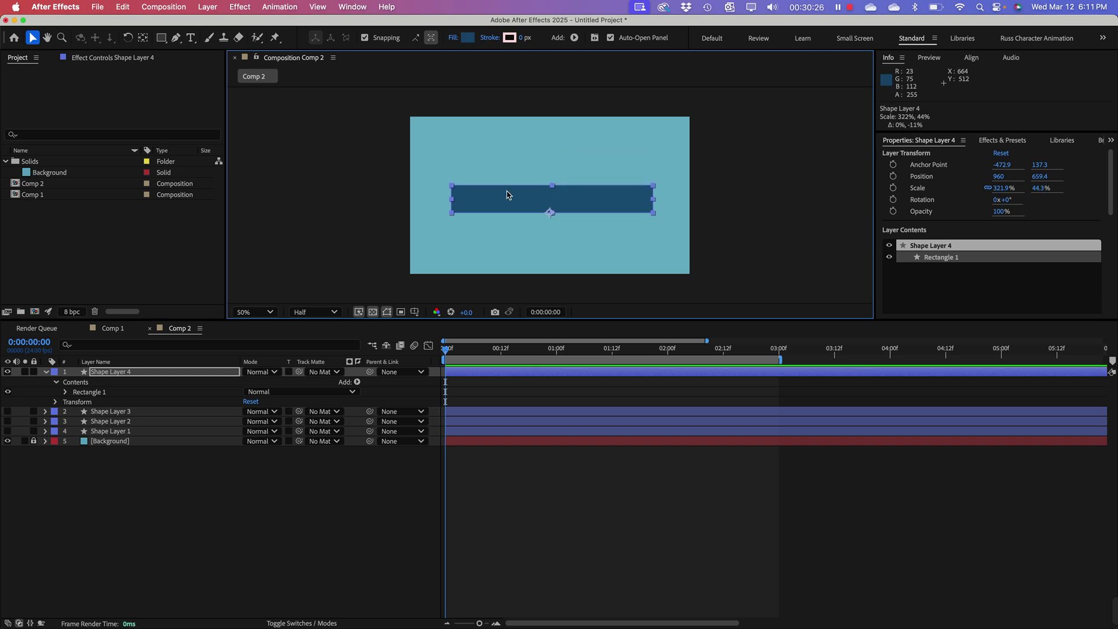
mouse_move(452, 199)
left_mouse_down()
mouse_move(504, 204)
mouse_move(456, 204)
left_mouse_up()
left_click_drag(556, 190, 577, 225)
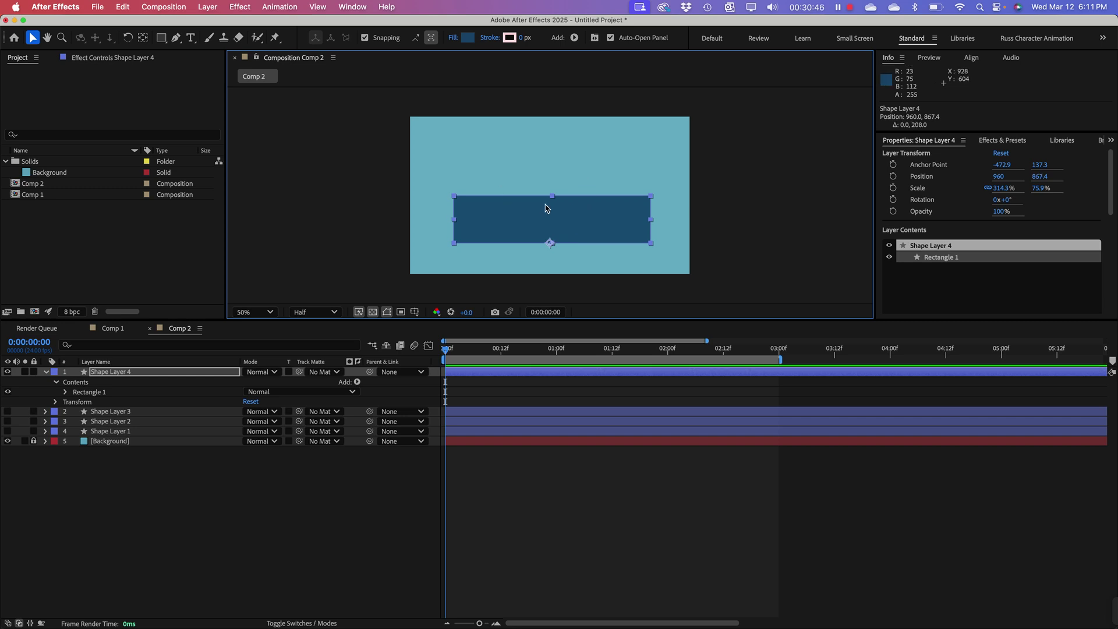
left_click_drag(557, 221, 562, 184)
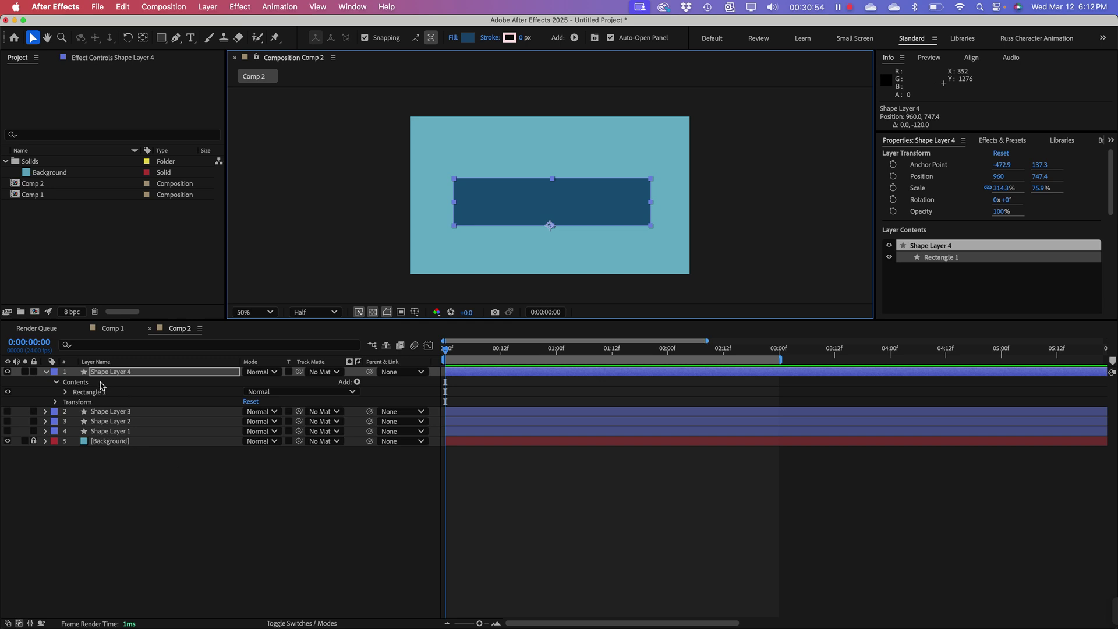
Step: Show only Shape Layer 4's Scale property and start keyframing it at 0:00:00:00
left_click(105, 373)
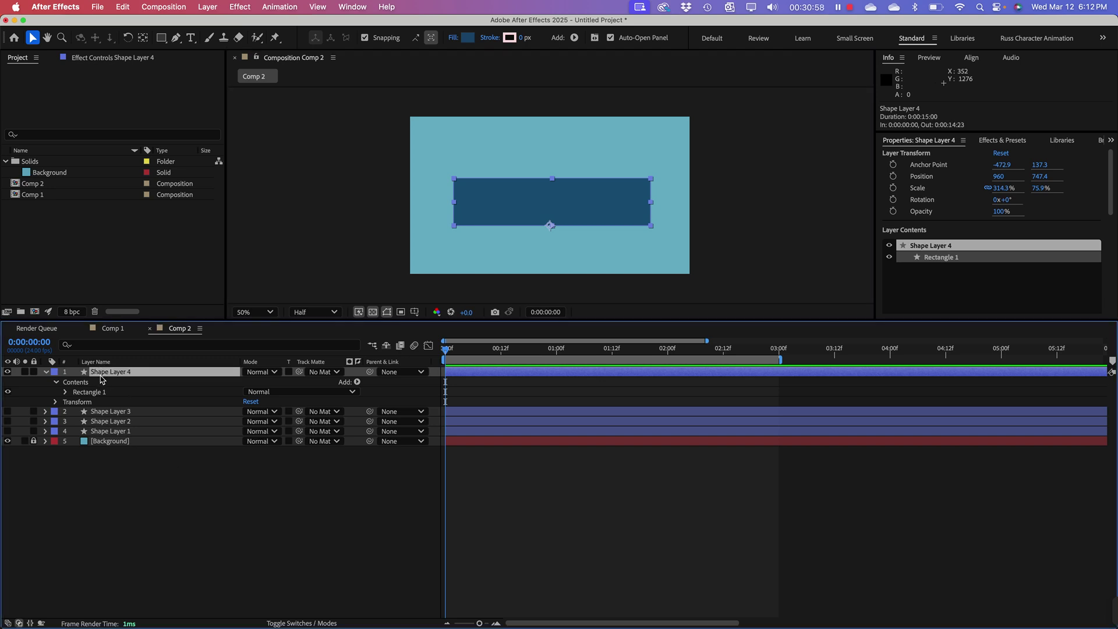
key("s")
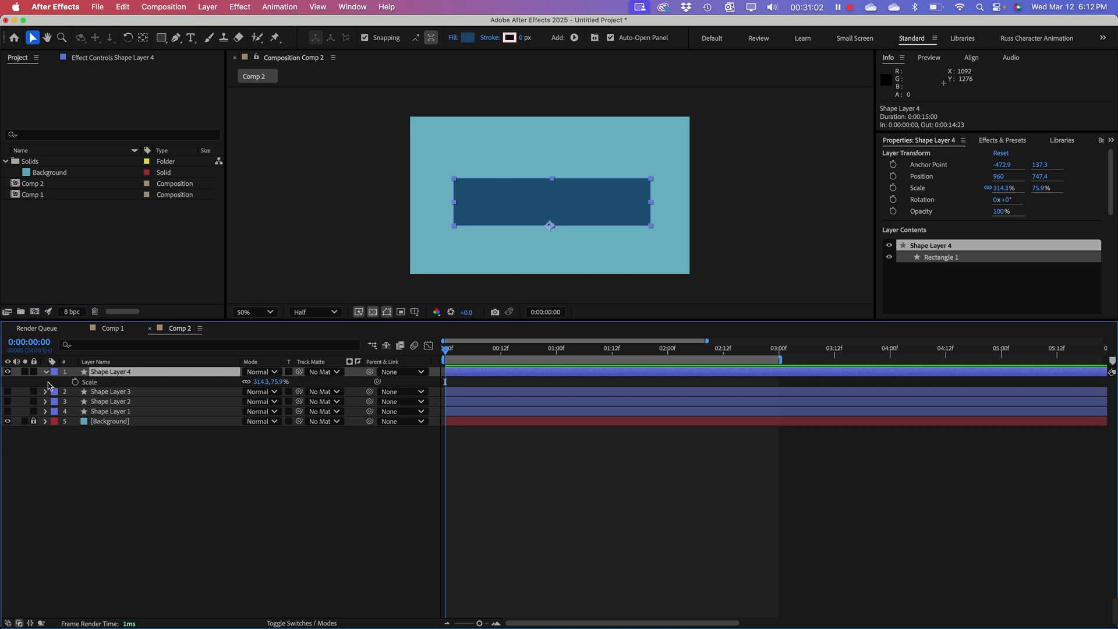
left_click(76, 382)
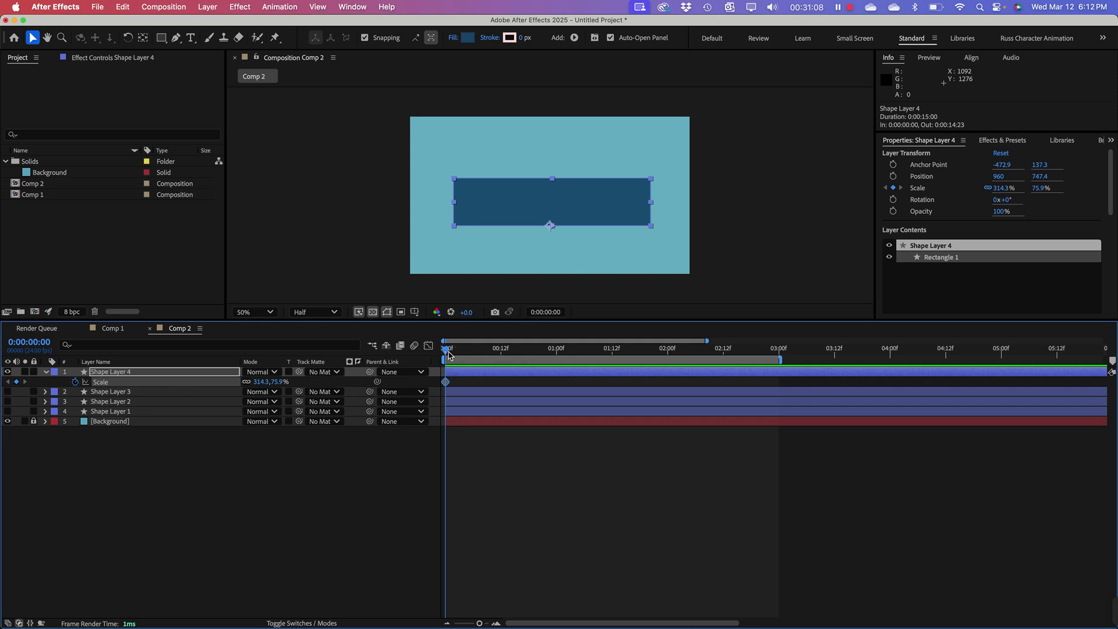
Step: Add a Scale keyframe at 0:00:00:12 that flattens the bar vertically to about 1.6% at its bottom edge
left_click_drag(451, 353, 504, 357)
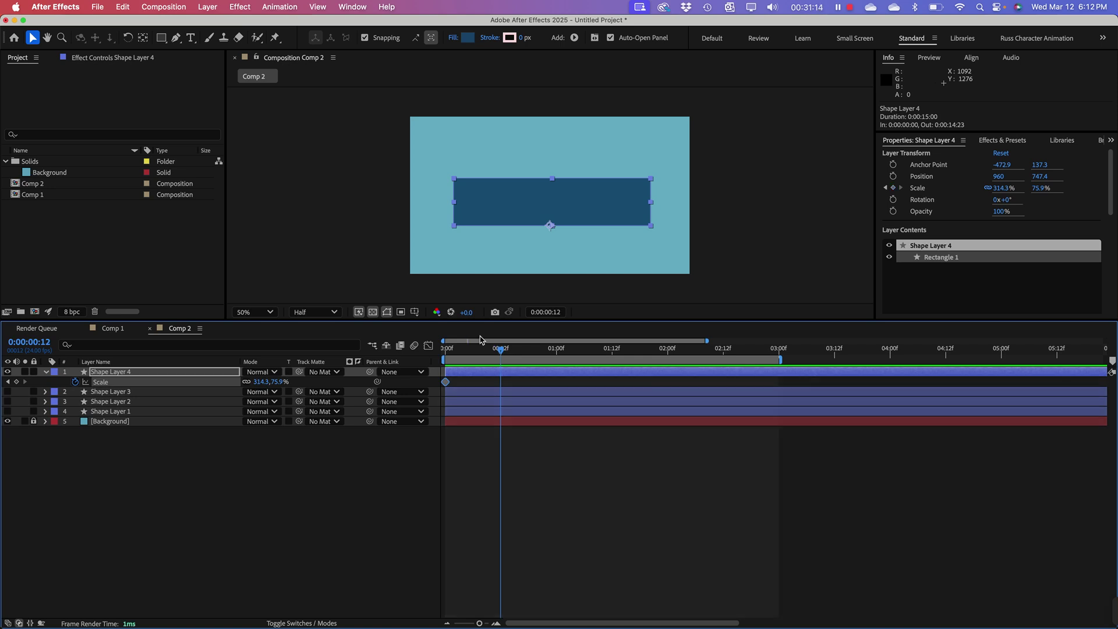
left_click(553, 183)
left_click_drag(553, 183, 561, 229)
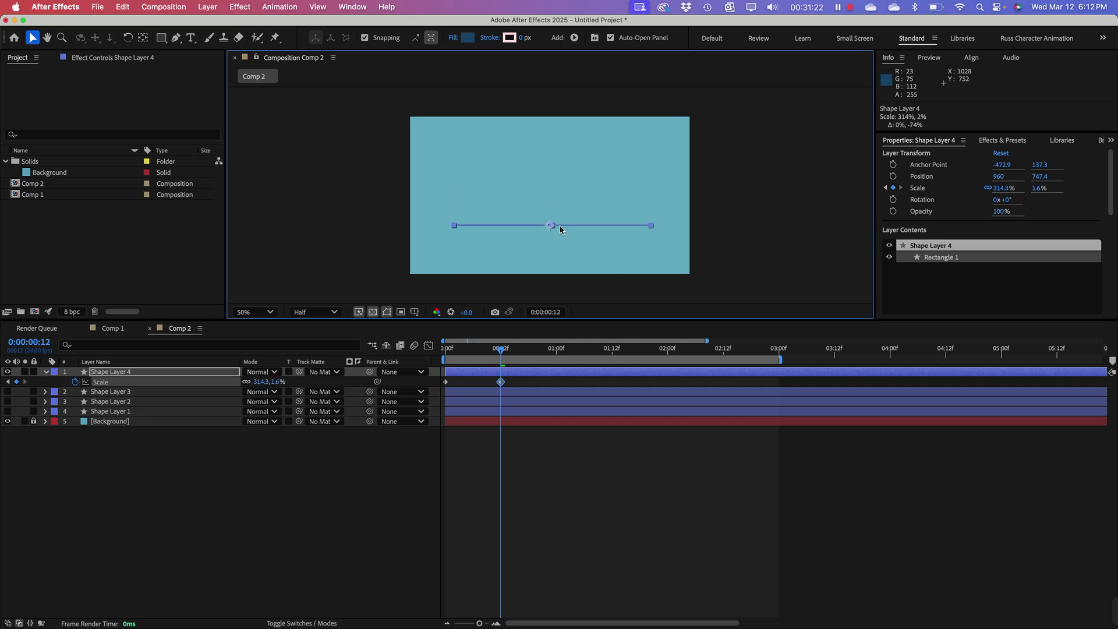
Step: Add a Scale keyframe at 0:00:01:00 that restores the bar's height to about 71%, and scrub through the animation
left_click_drag(500, 352, 557, 360)
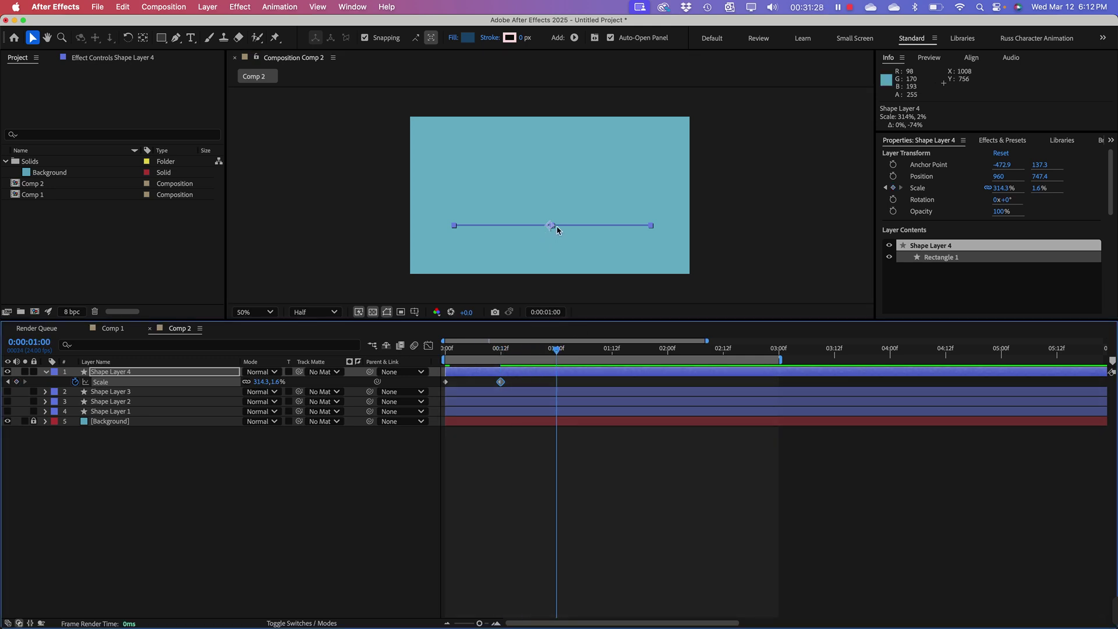
left_click_drag(553, 226, 553, 182)
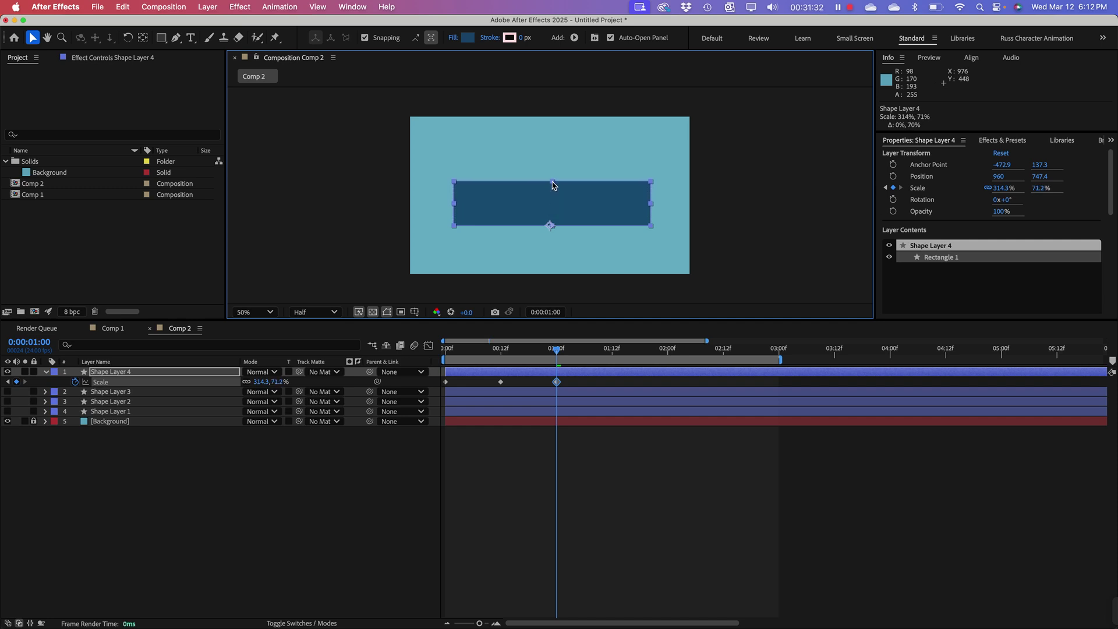
left_click_drag(532, 350, 557, 352)
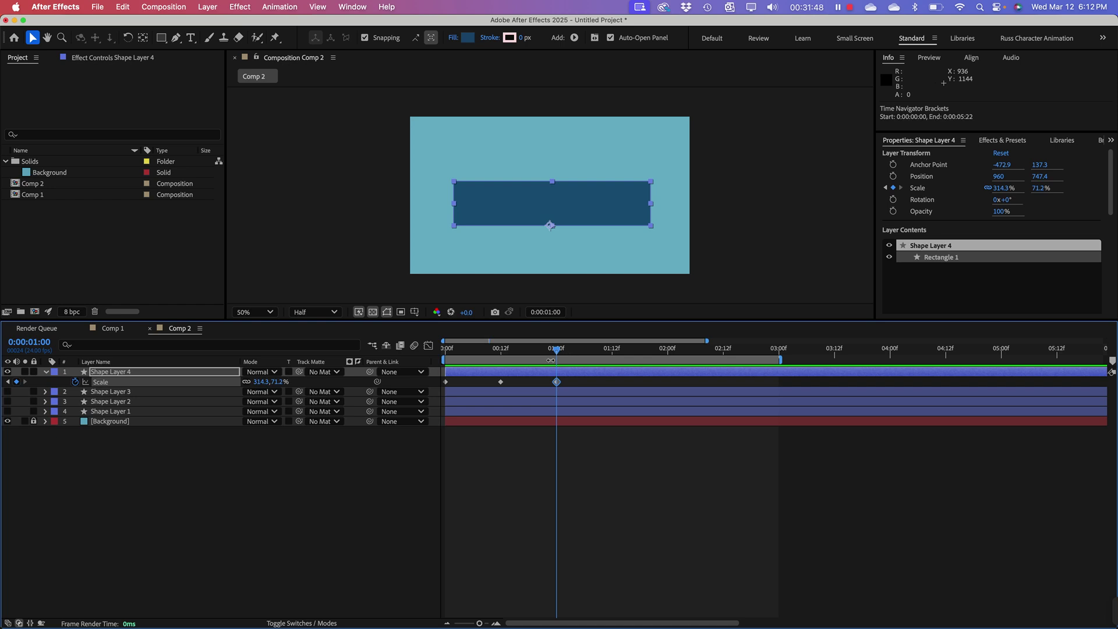
Step: Add Scale keyframes that narrow the bar to about 14% width at 0:00:01:12 and widen it to about 338% at 0:00:02:00
left_click_drag(557, 353, 612, 352)
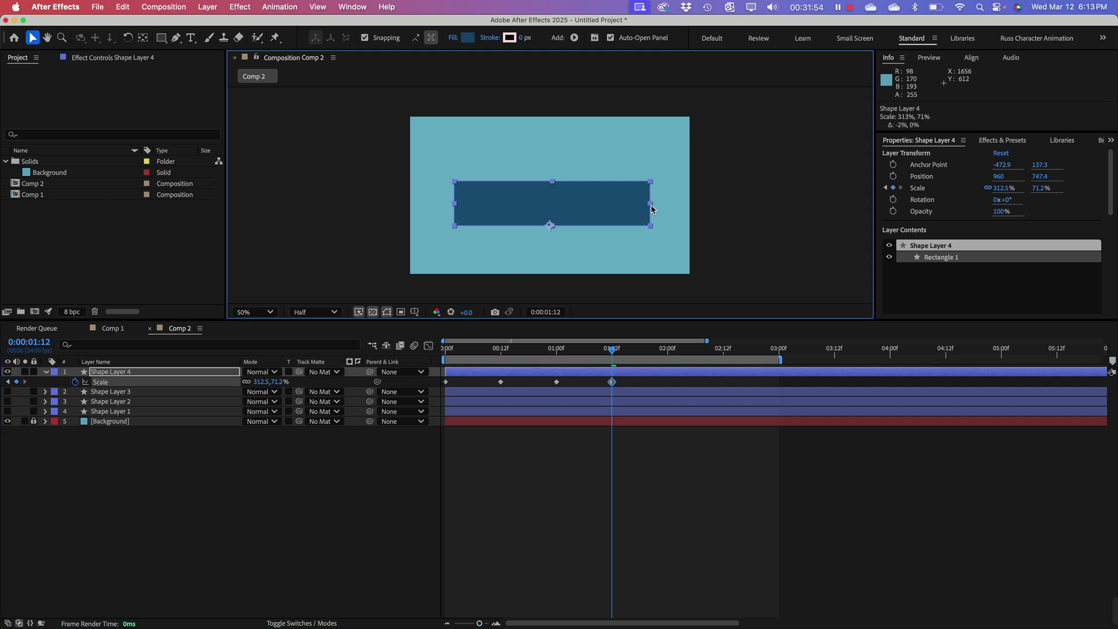
left_click_drag(652, 209, 558, 224)
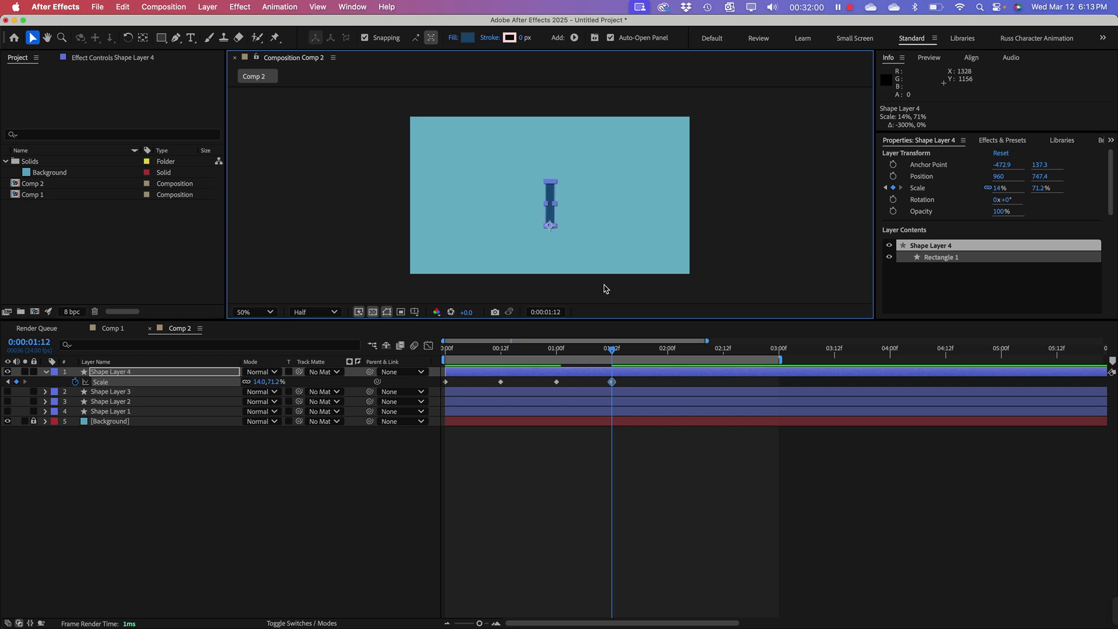
left_click_drag(609, 353, 667, 361)
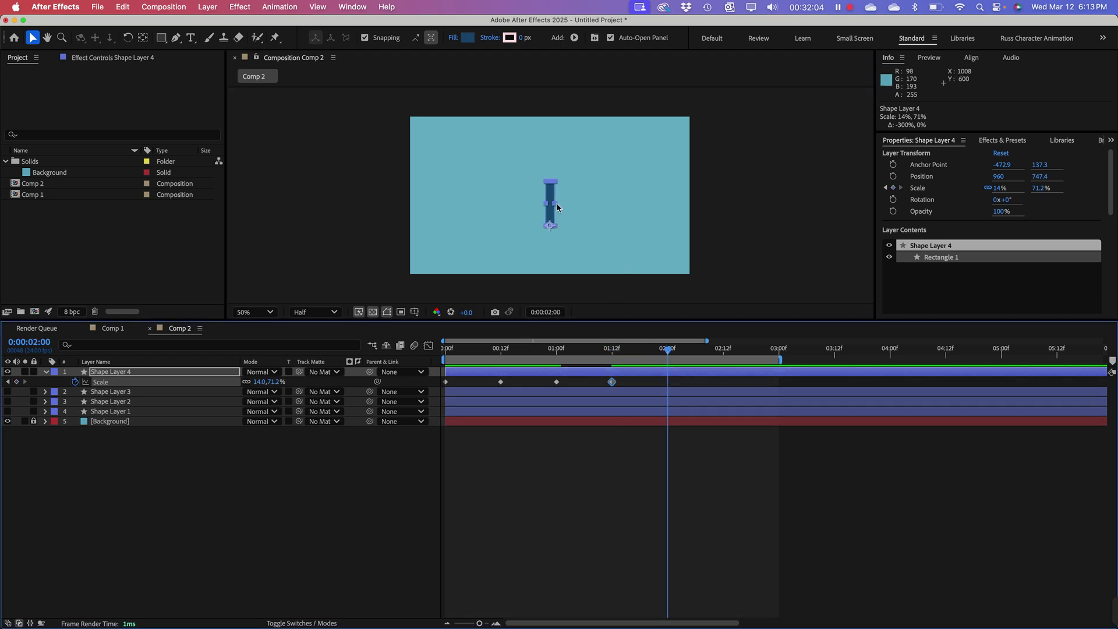
left_click_drag(557, 207, 664, 210)
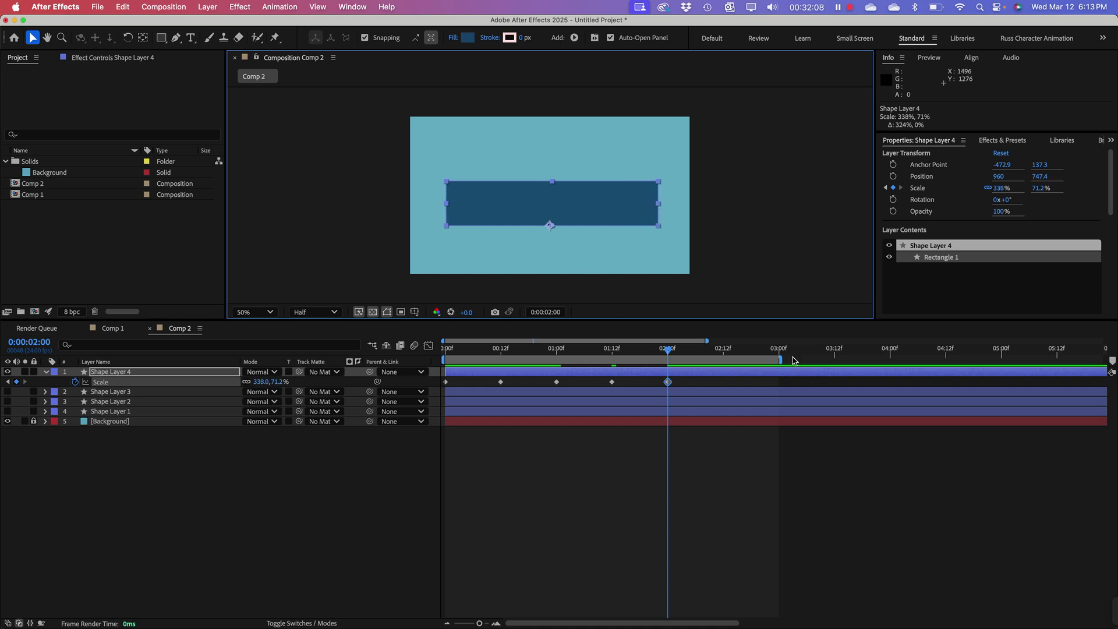
Step: Shorten the work area to end at about 0:00:02:00 and preview the looping Scale animation
left_click_drag(776, 360, 669, 359)
key("space")
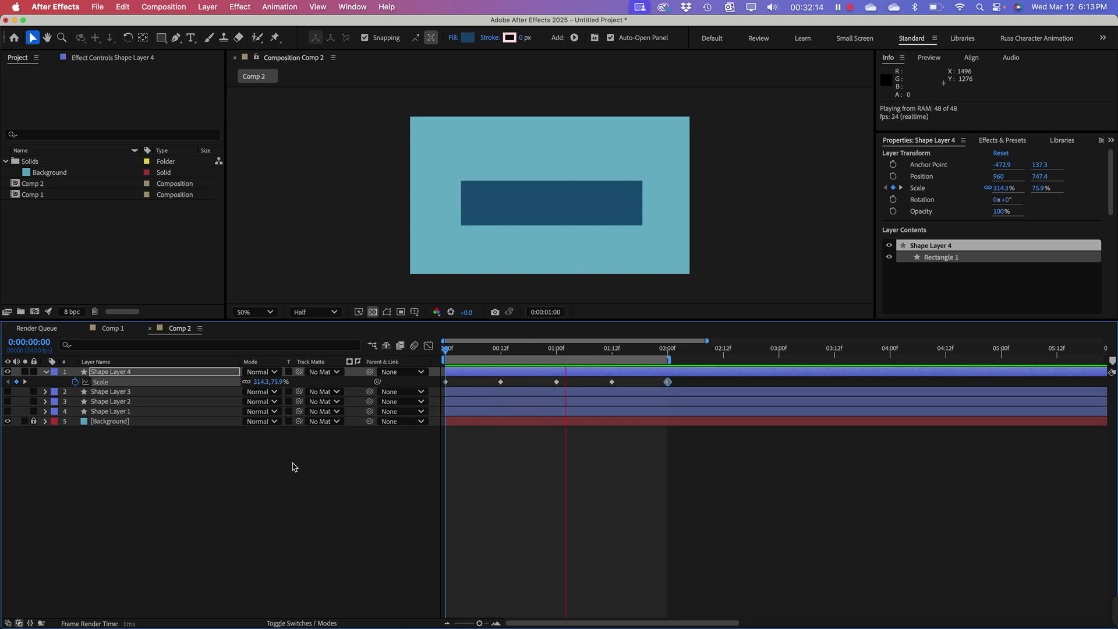
key("space")
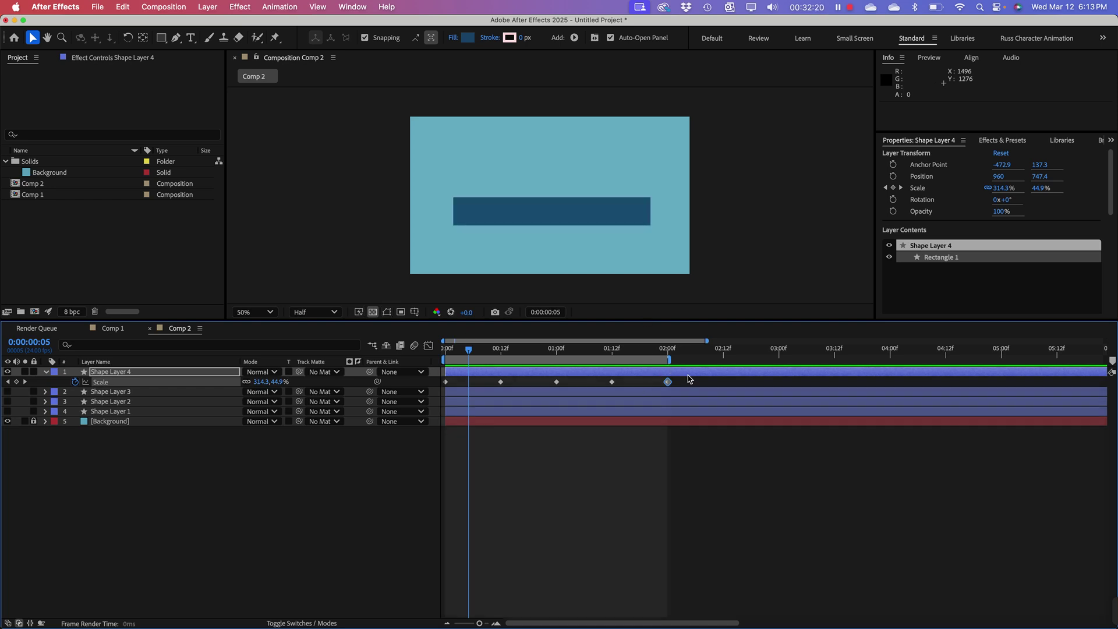
key("space")
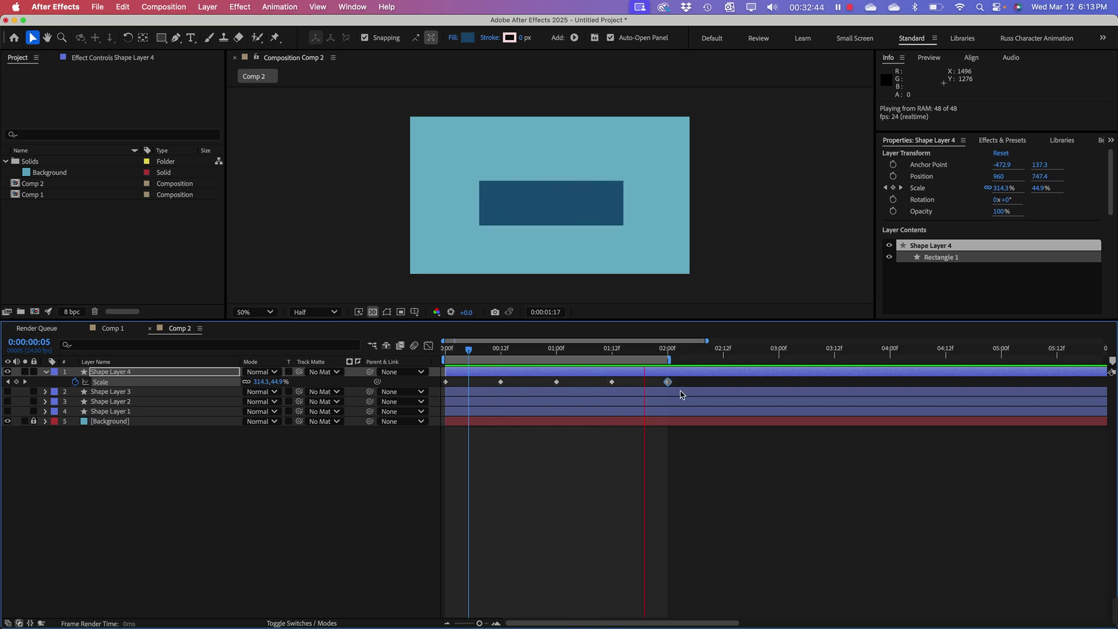
key("space")
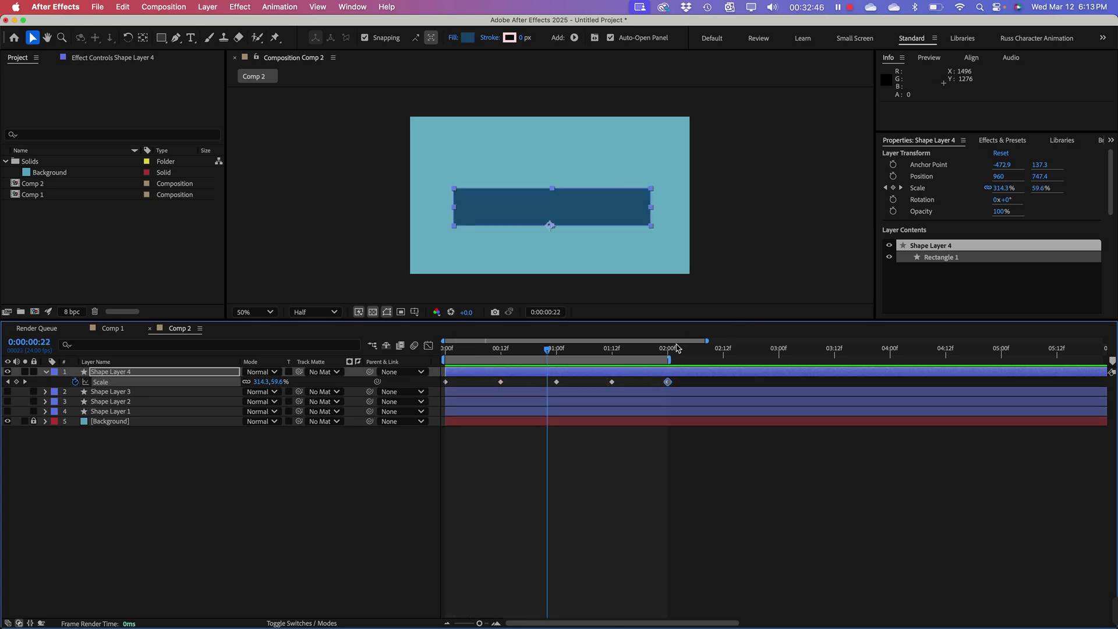
Step: Adjust the work area's end and extend it to a duration of 0:00:03:00
left_click(672, 362)
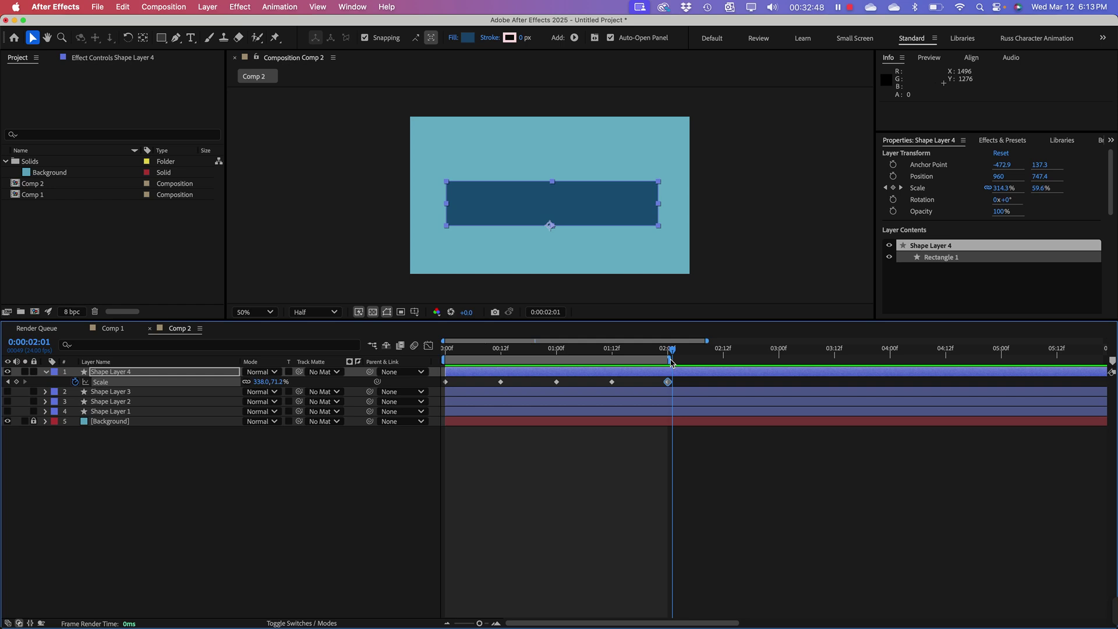
left_click_drag(667, 359, 669, 360)
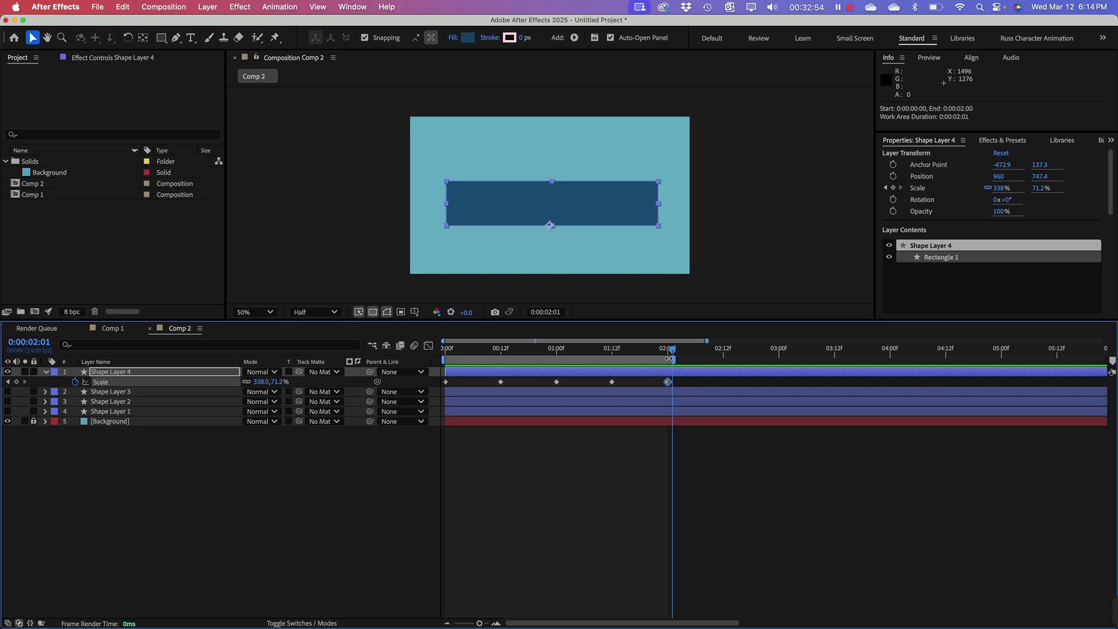
left_click_drag(668, 359, 656, 361)
left_click_drag(666, 359, 823, 360)
left_click_drag(818, 398, 775, 396)
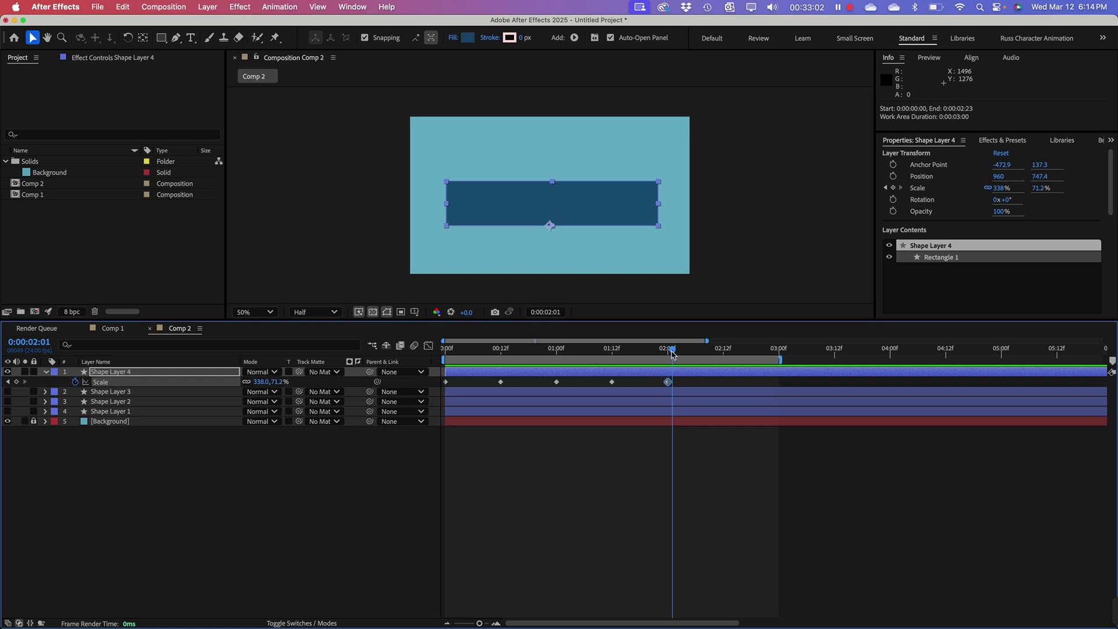
Step: Select all of Shape Layer 4's Scale keyframes and stretch them proportionally so the last one falls at 0:00:03:00
key("space")
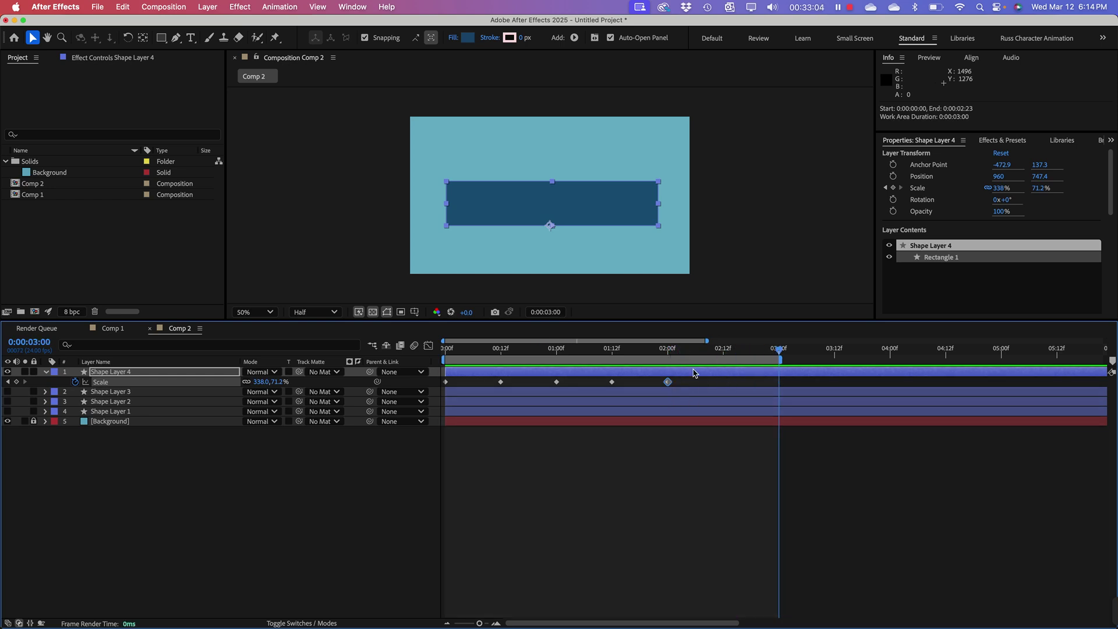
left_click_drag(686, 378, 440, 397)
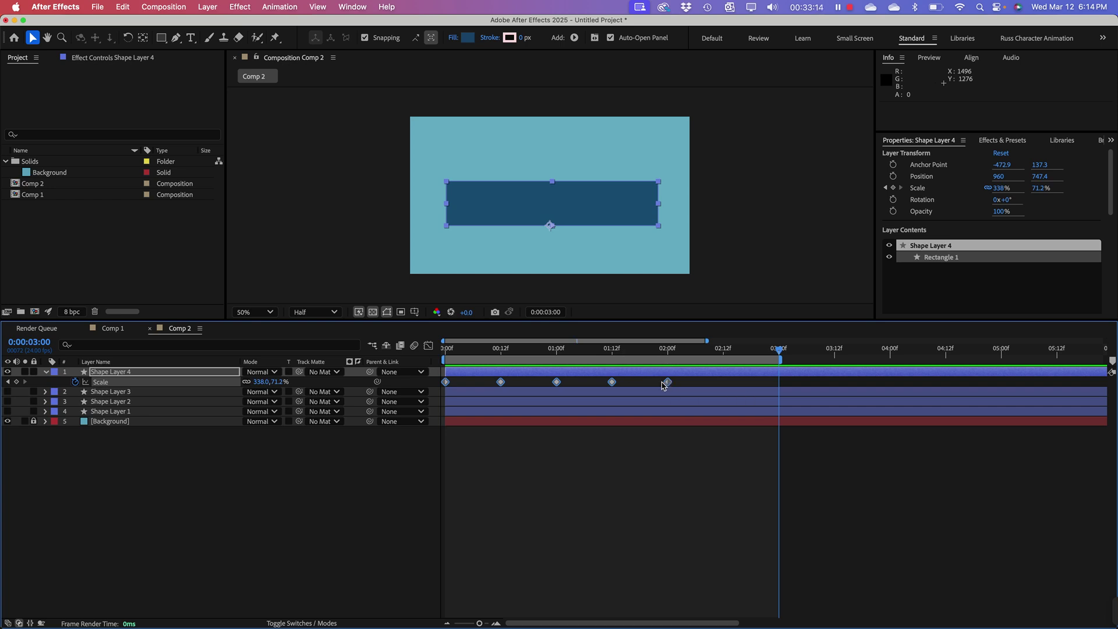
mouse_move(669, 386)
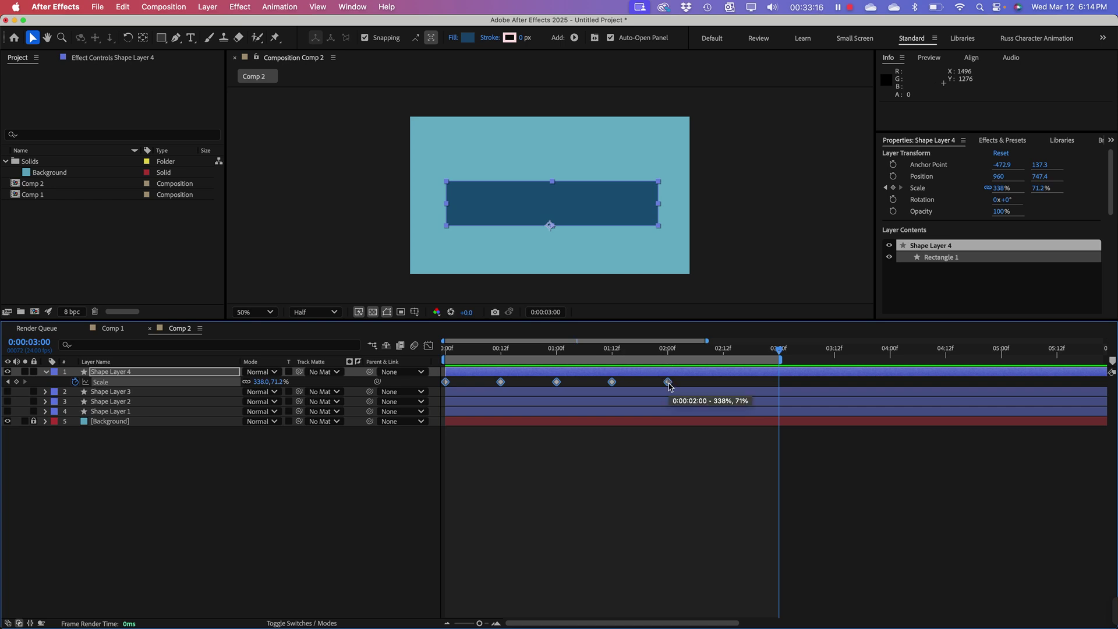
left_click_drag(669, 386, 779, 385)
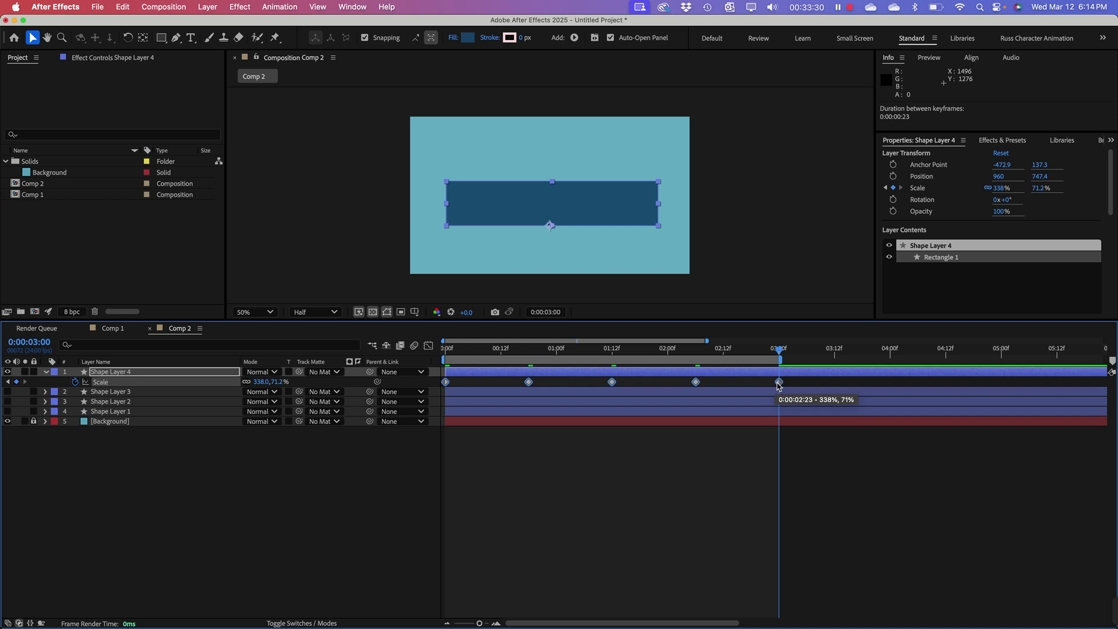
Step: Preview the retimed Scale animation from the beginning, and scrub the playhead to 0:00:01:12
key("Home")
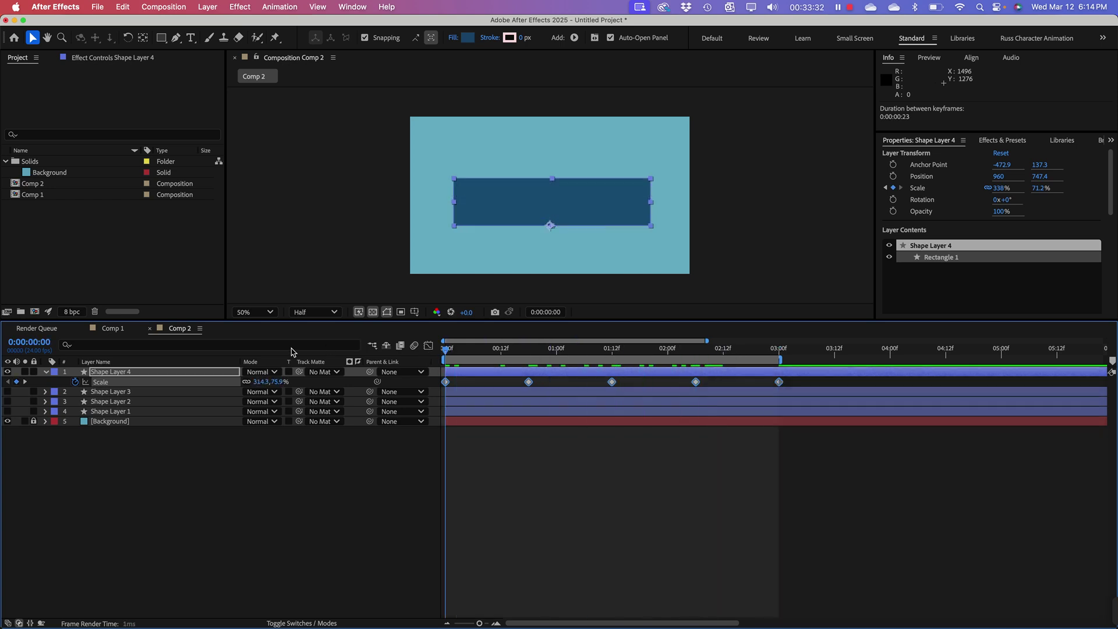
key("space")
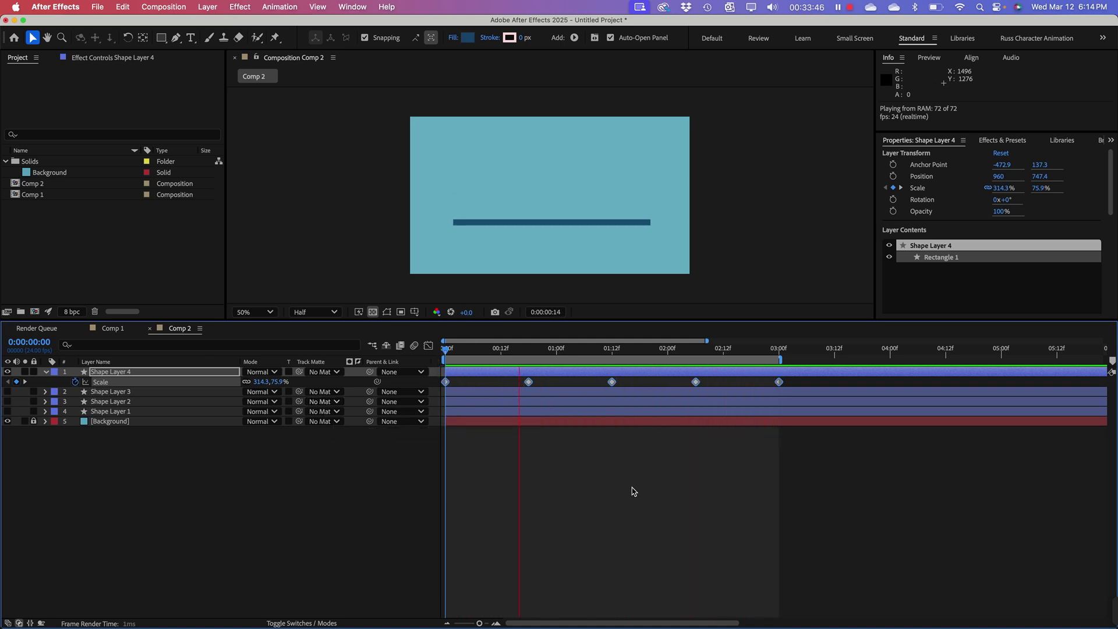
key("space")
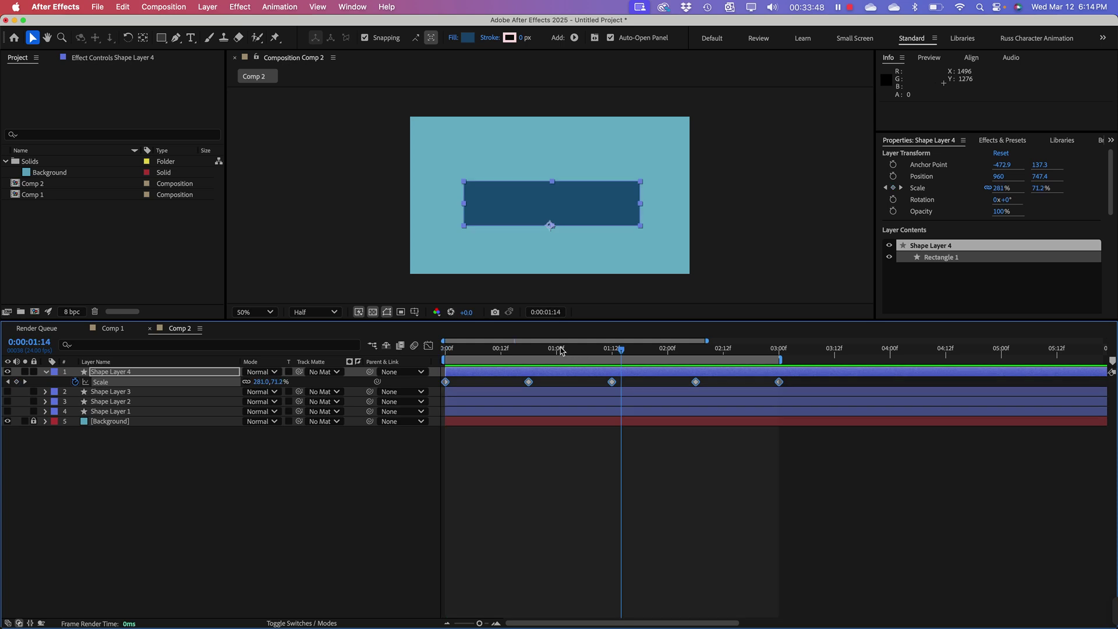
left_click_drag(499, 352, 354, 387)
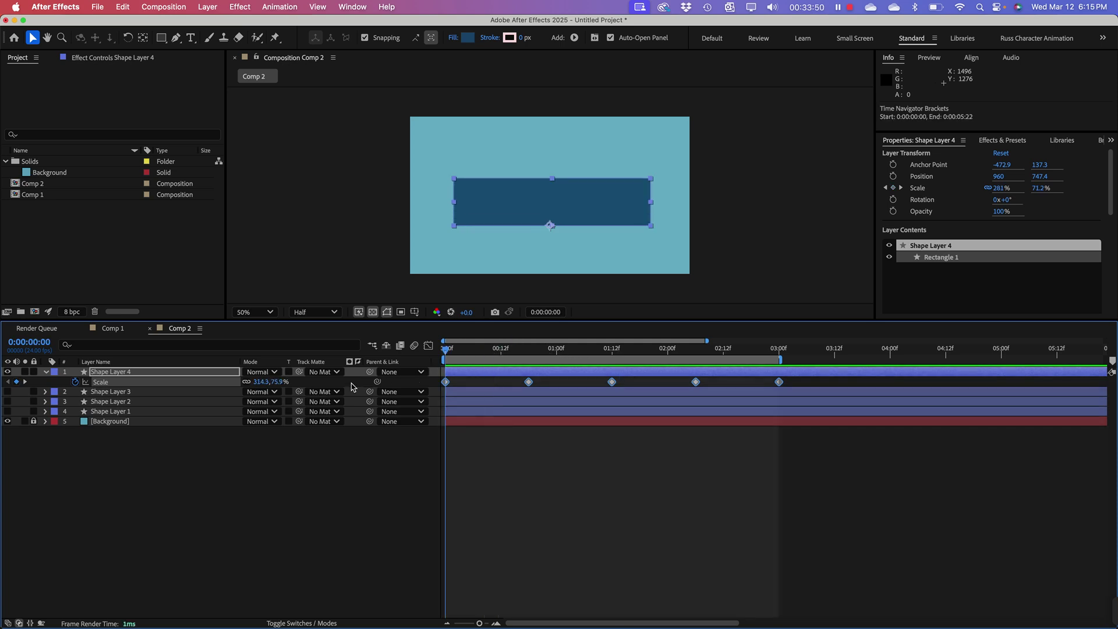
key("space")
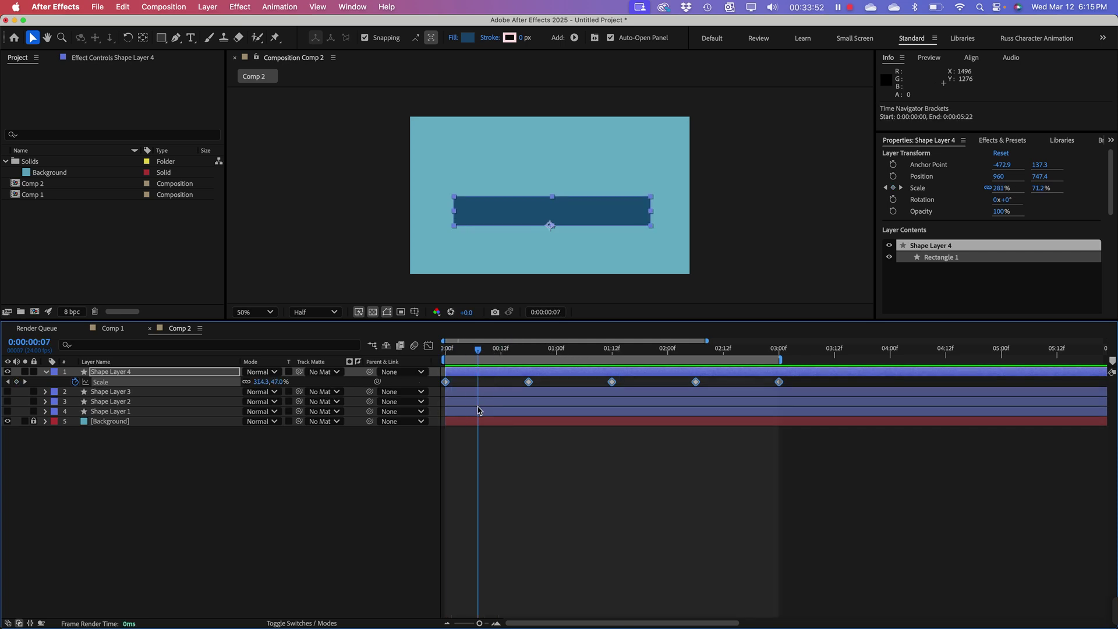
key("space")
left_click_drag(446, 395, 611, 384)
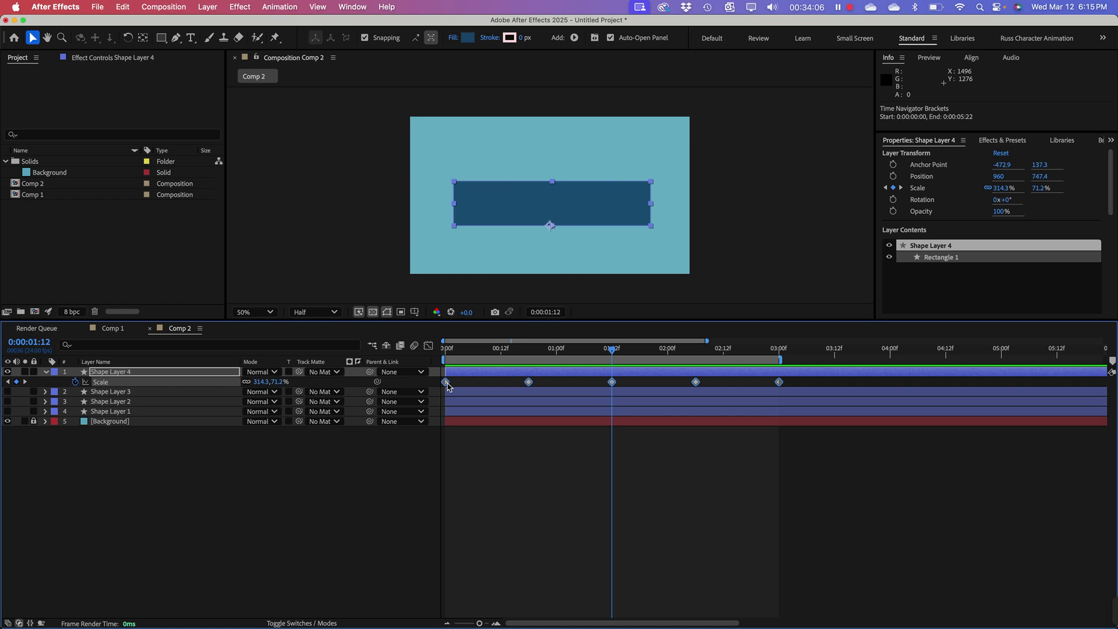
Step: Replace Shape Layer 4's Scale keyframe at 0:00:01:12 with a copy of its first keyframe at 0:00:00:00
left_click(449, 385)
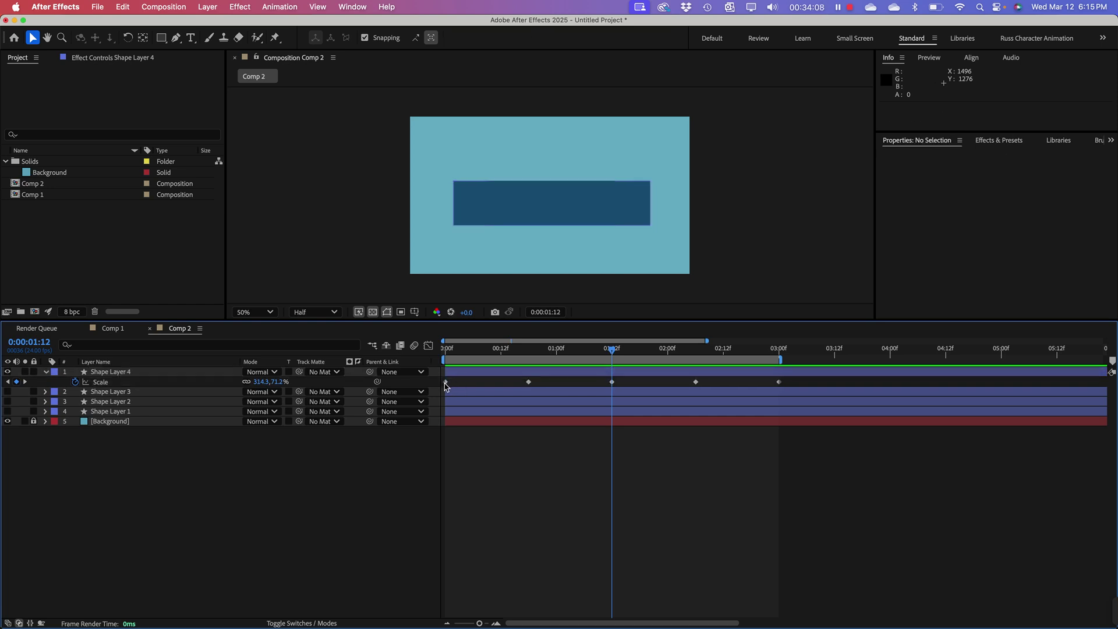
left_click(445, 383)
key("super+c")
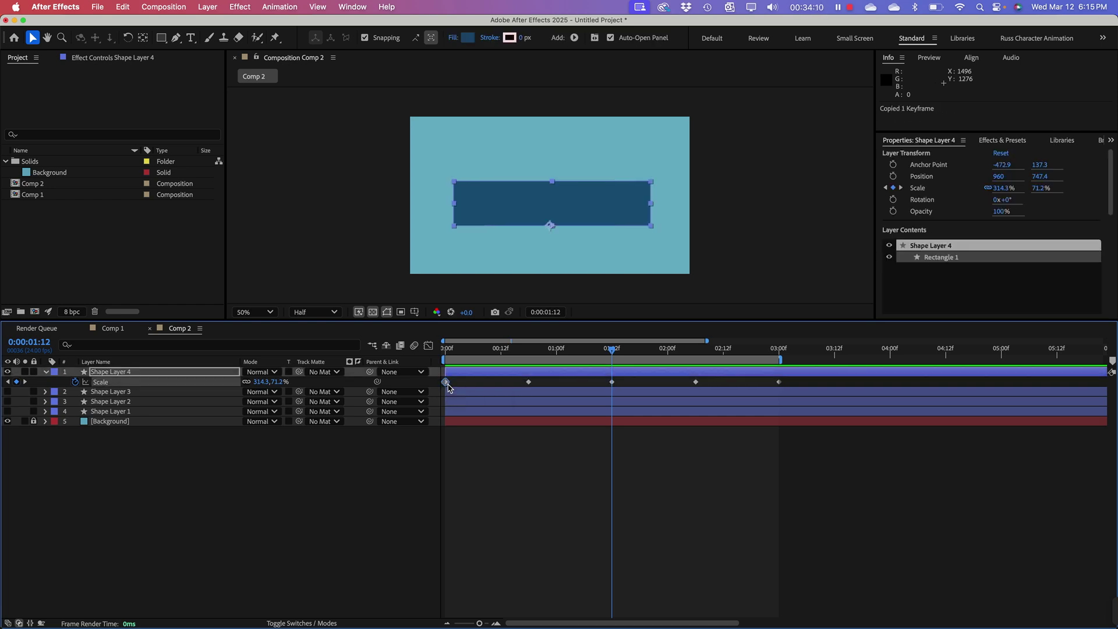
left_click(612, 382)
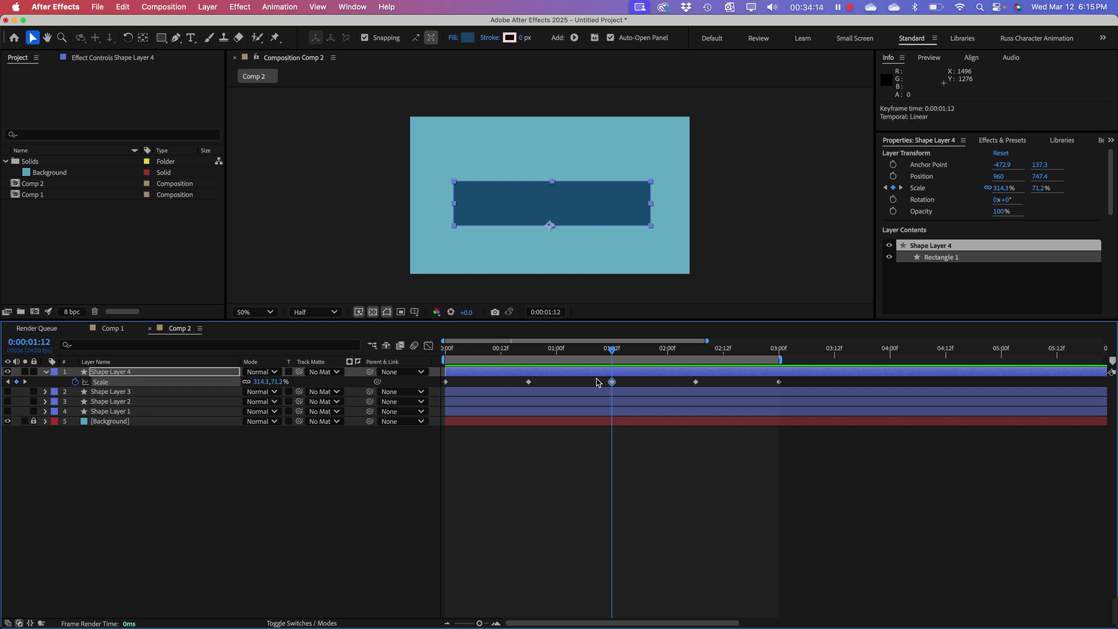
key("Delete")
key("super+v")
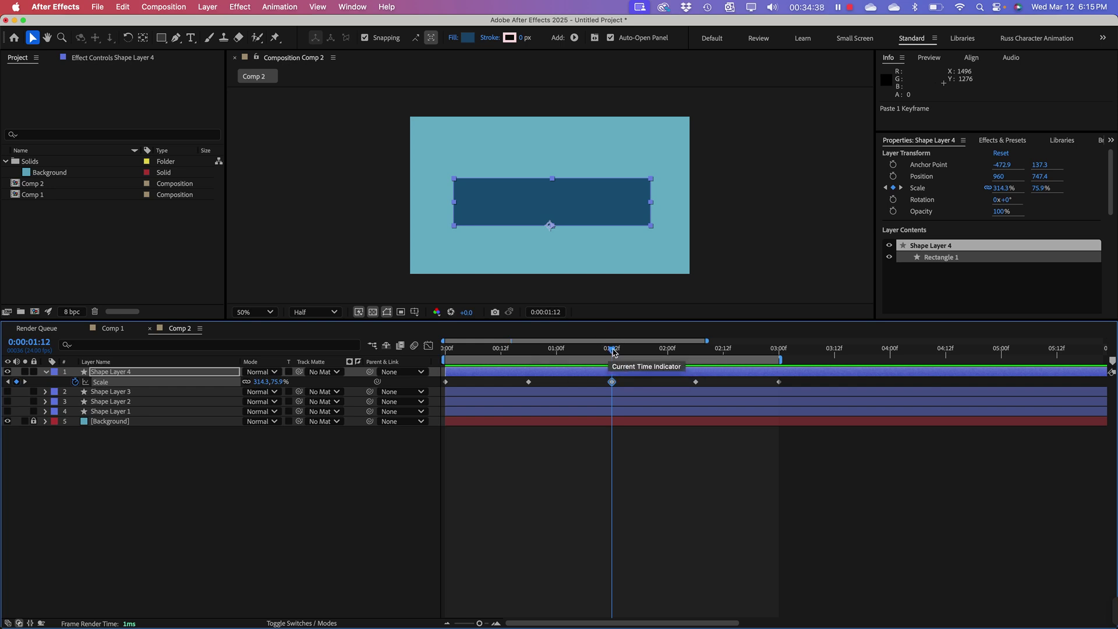
Step: Replace Shape Layer 4's last Scale keyframe at 0:00:03:00 with the same copied first keyframe
left_click_drag(615, 350, 781, 351)
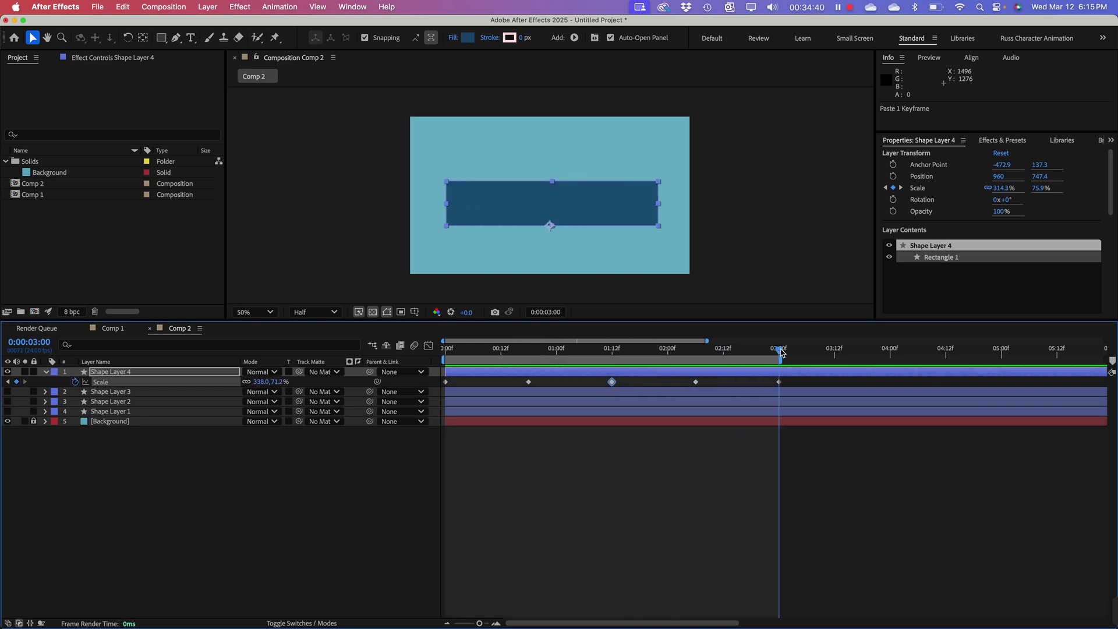
left_click(779, 383)
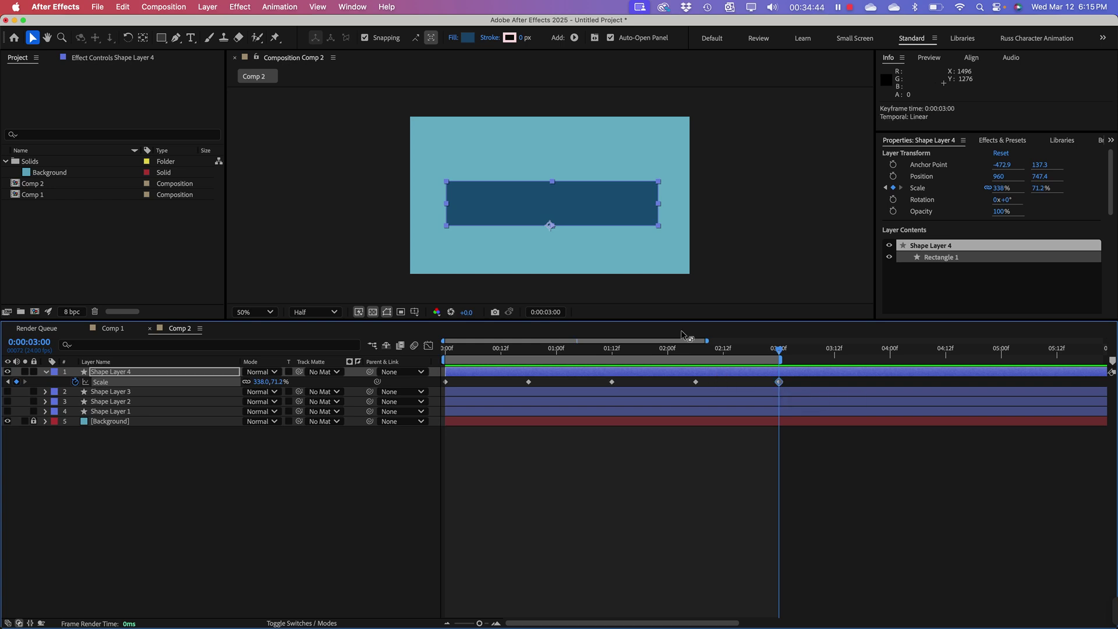
key("Delete")
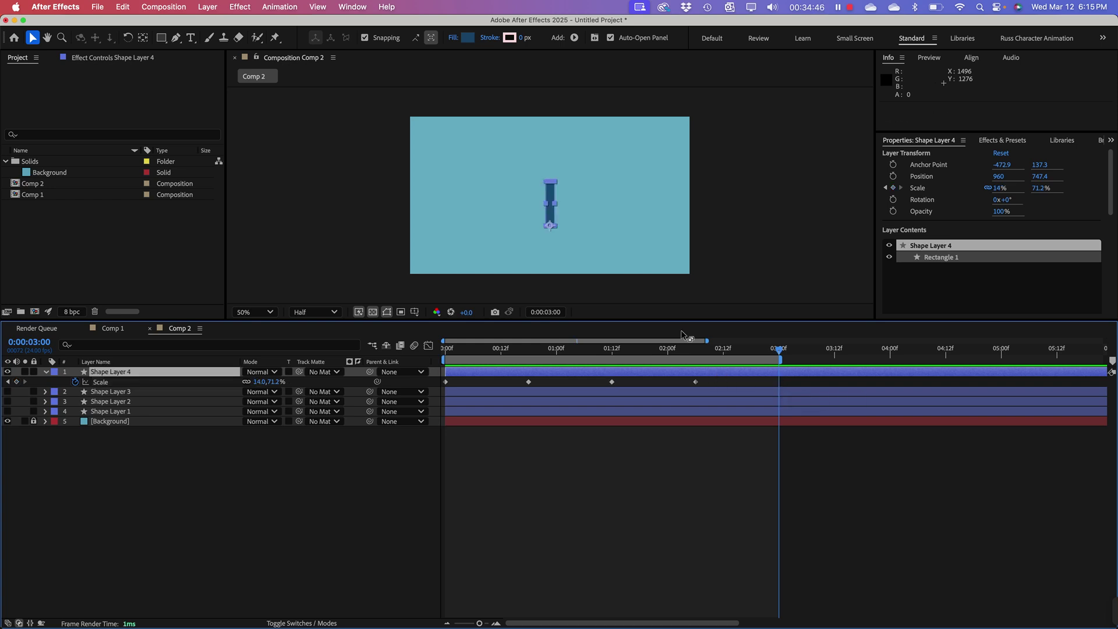
key("cmd+v")
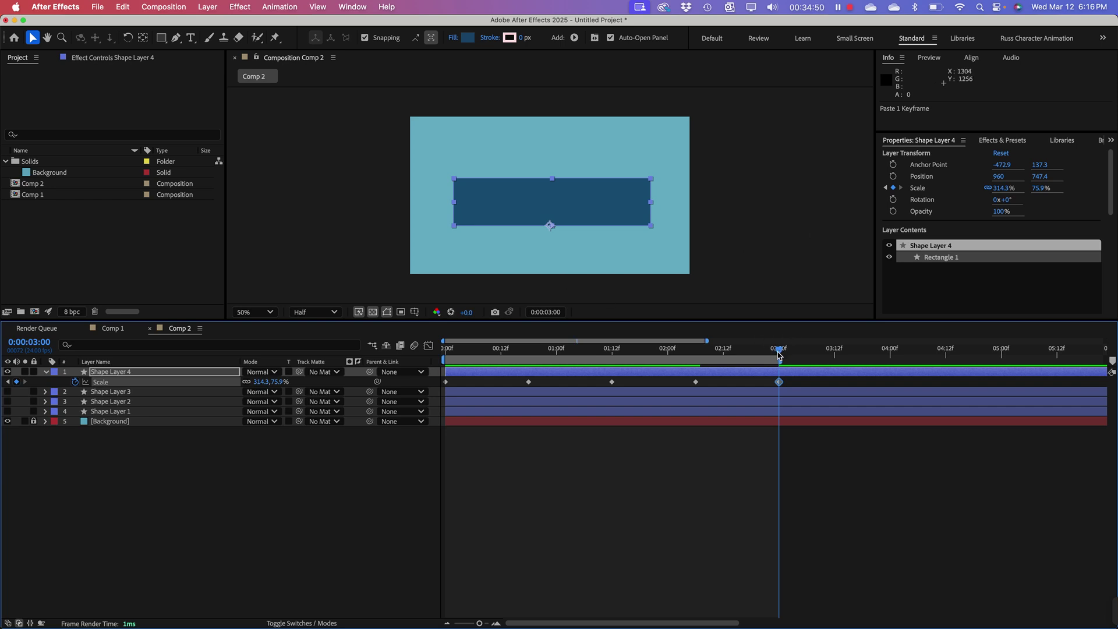
Step: Play back Shape Layer 4's scale animation from 0:00:00:00 to check the squash and stretch loop
left_click_drag(779, 354, 279, 380)
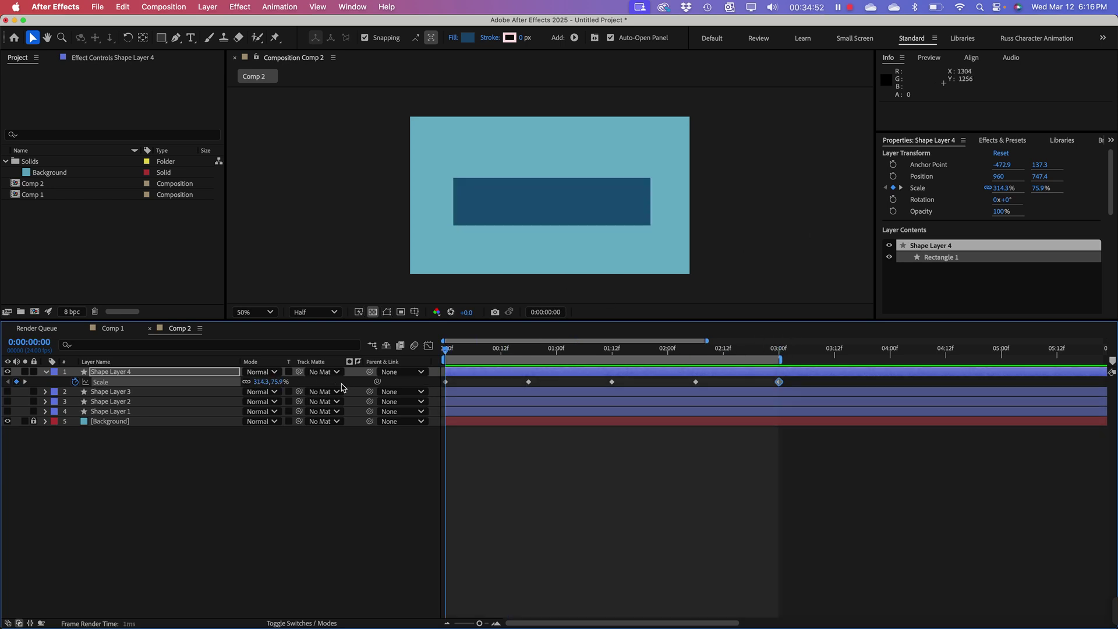
key("space")
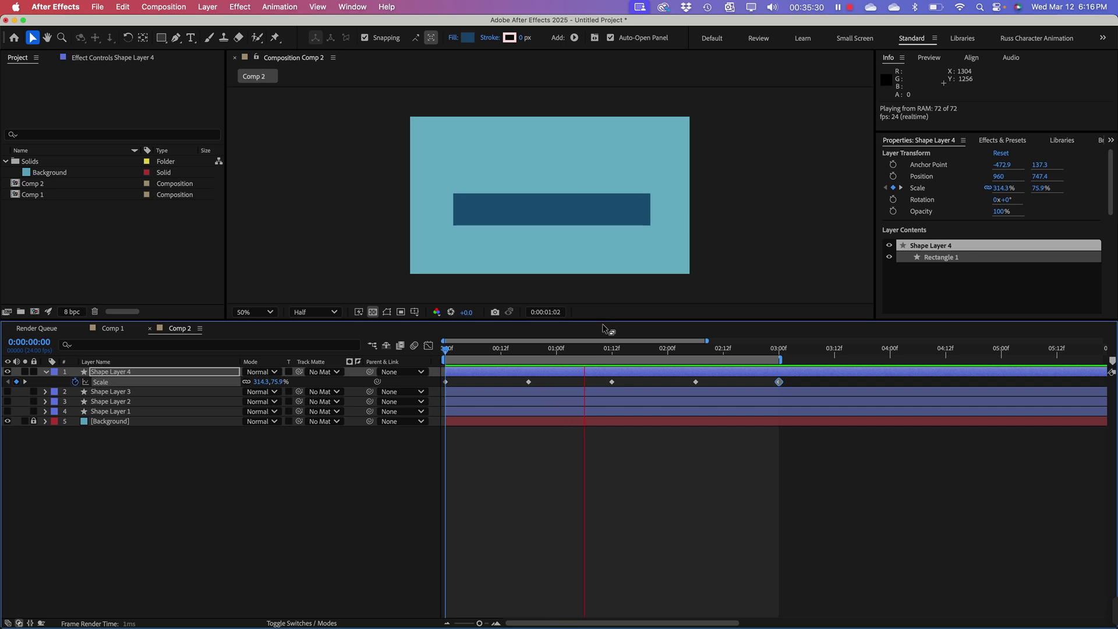
left_click_drag(605, 320, 604, 354)
left_click(326, 521)
key("space")
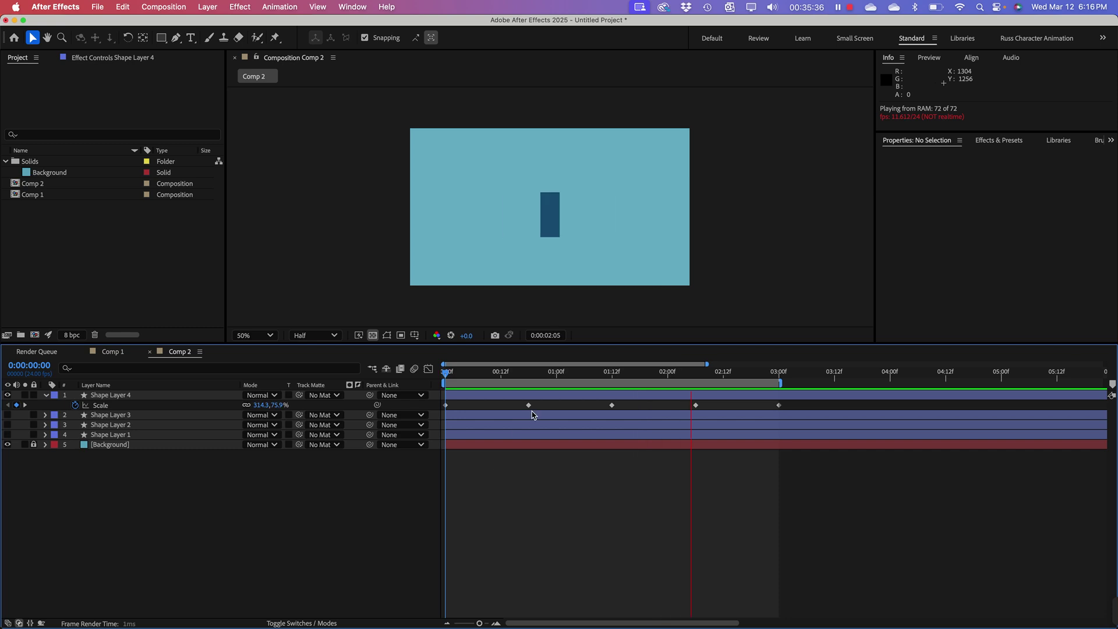
key("space")
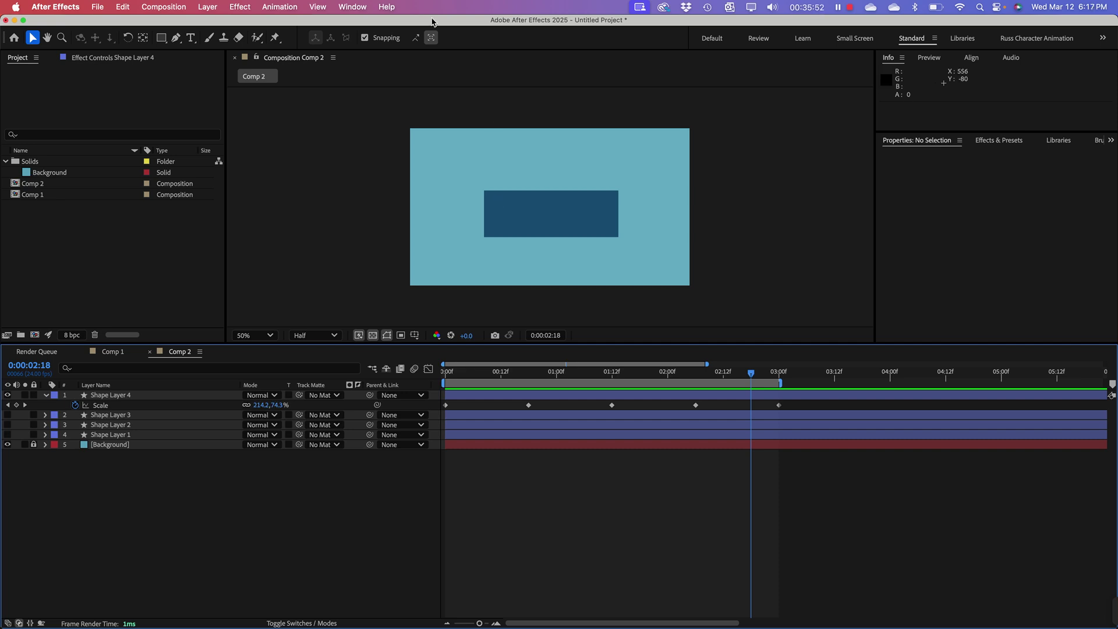
Step: Return to 0:00:00:00, then collapse Shape Layer 4 and hide it from the composition
left_click(555, 220)
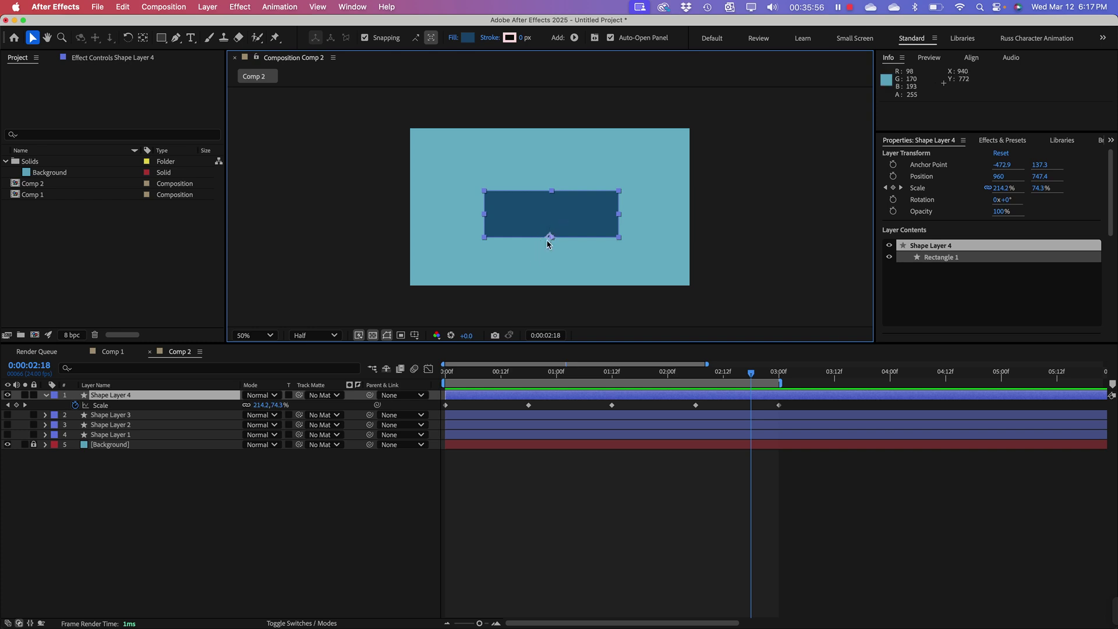
left_click(504, 367)
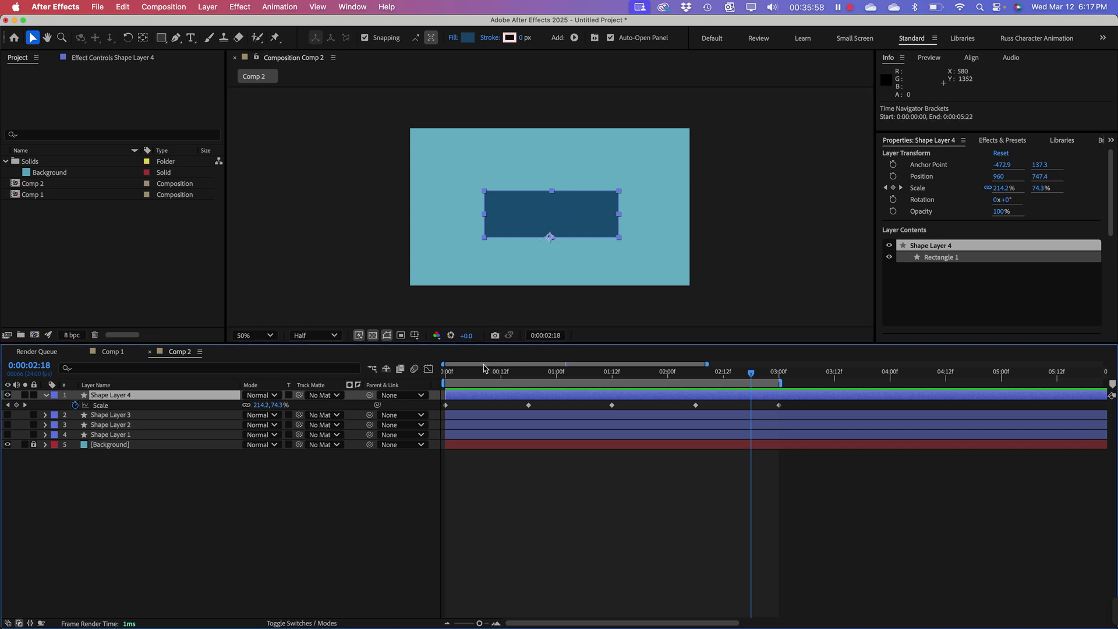
left_click_drag(512, 371, 431, 377)
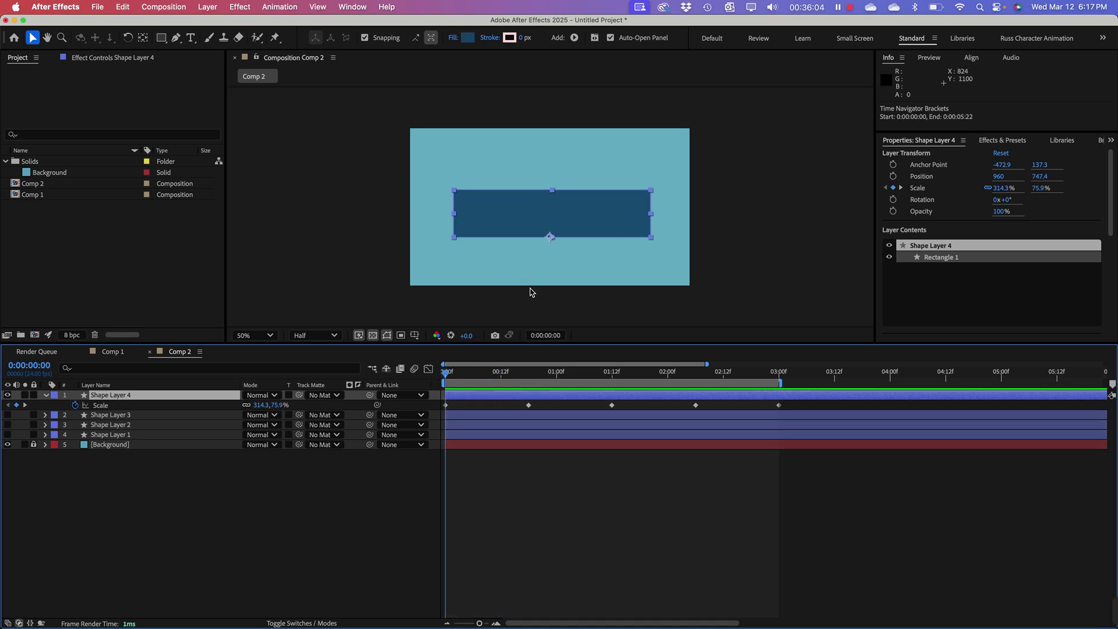
left_click(46, 395)
left_click(92, 457)
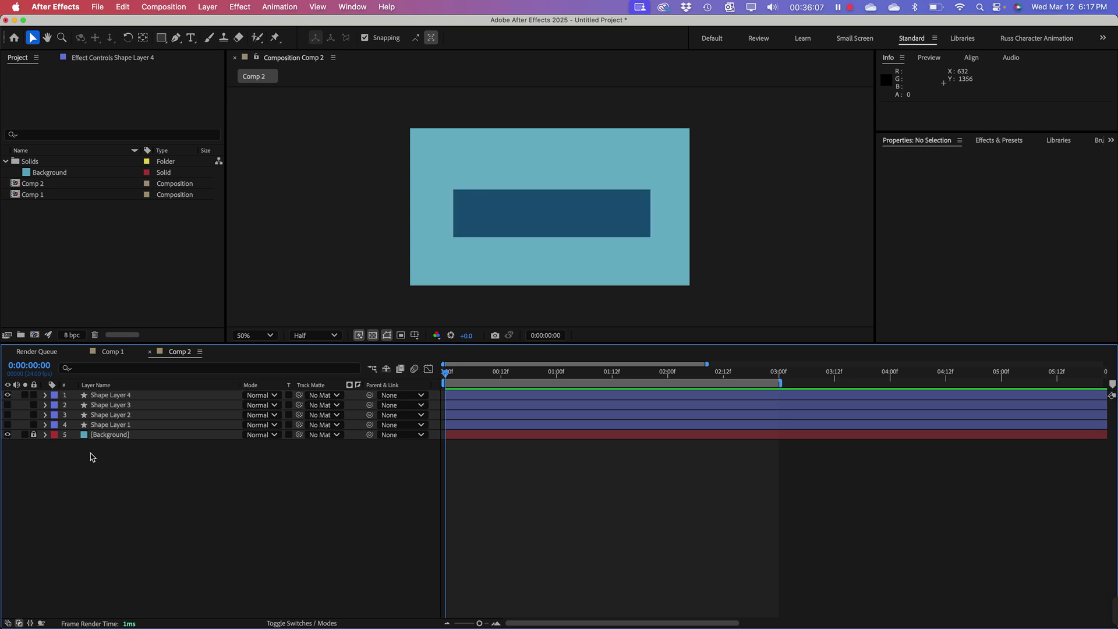
left_click(8, 395)
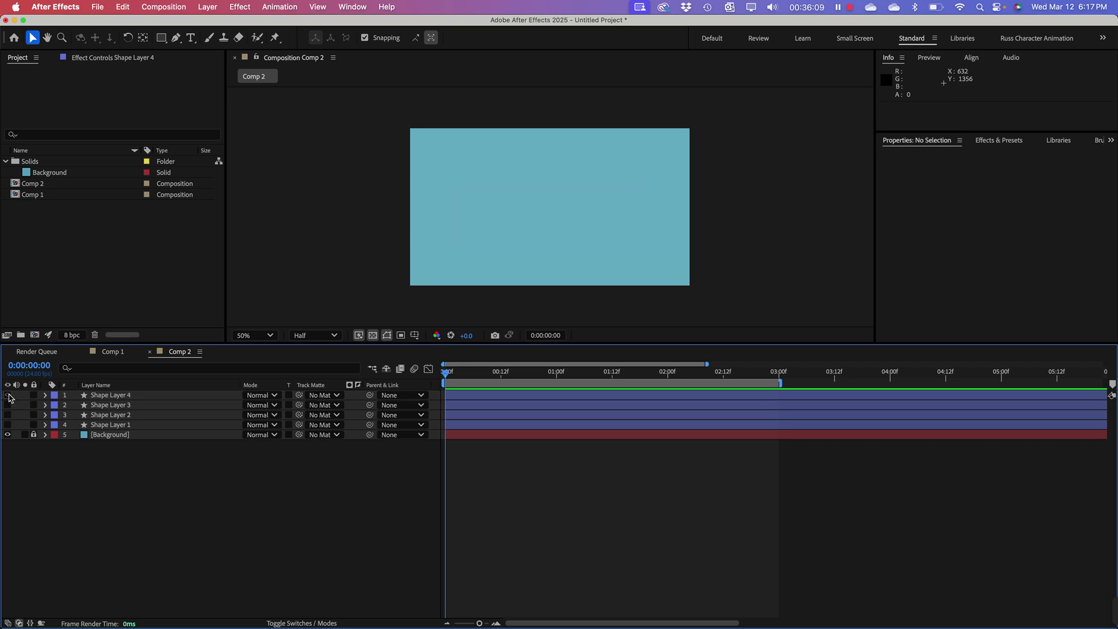
Step: Draw a thin horizontal rectangle about 650 by 67 px near the frame's middle and center its anchor point in the layer content
left_click(161, 37)
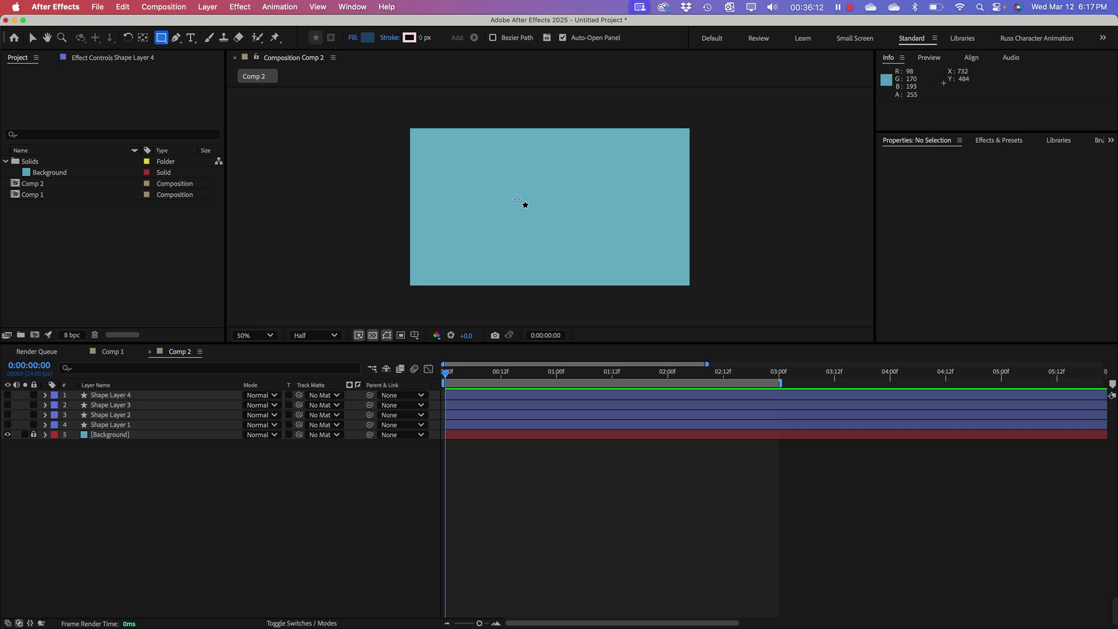
left_click_drag(517, 201, 612, 209)
right_click(587, 208)
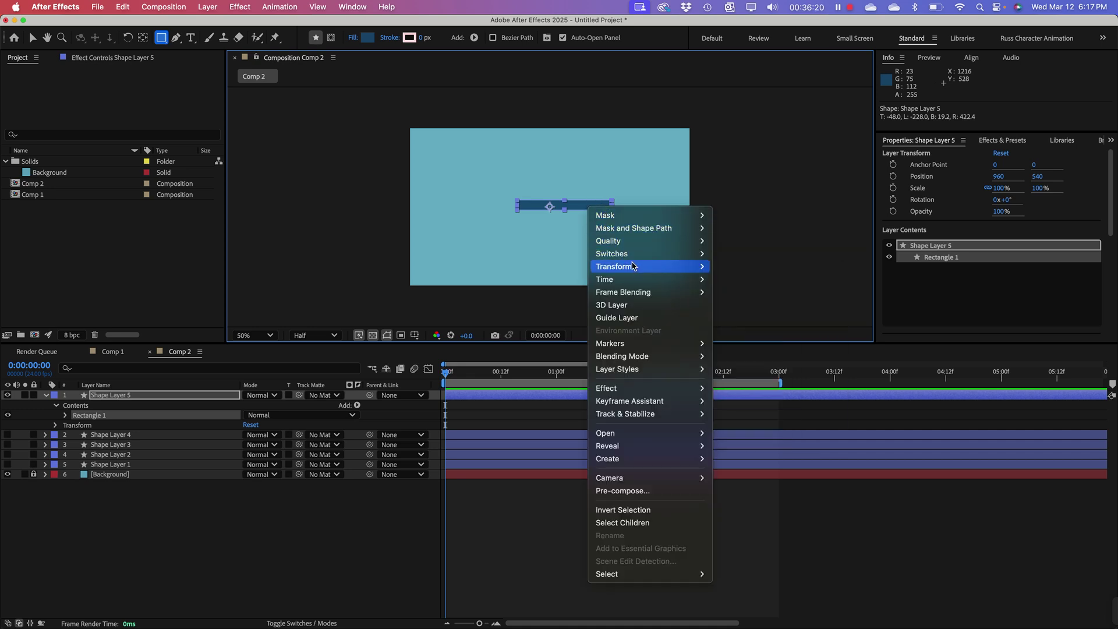
mouse_move(684, 267)
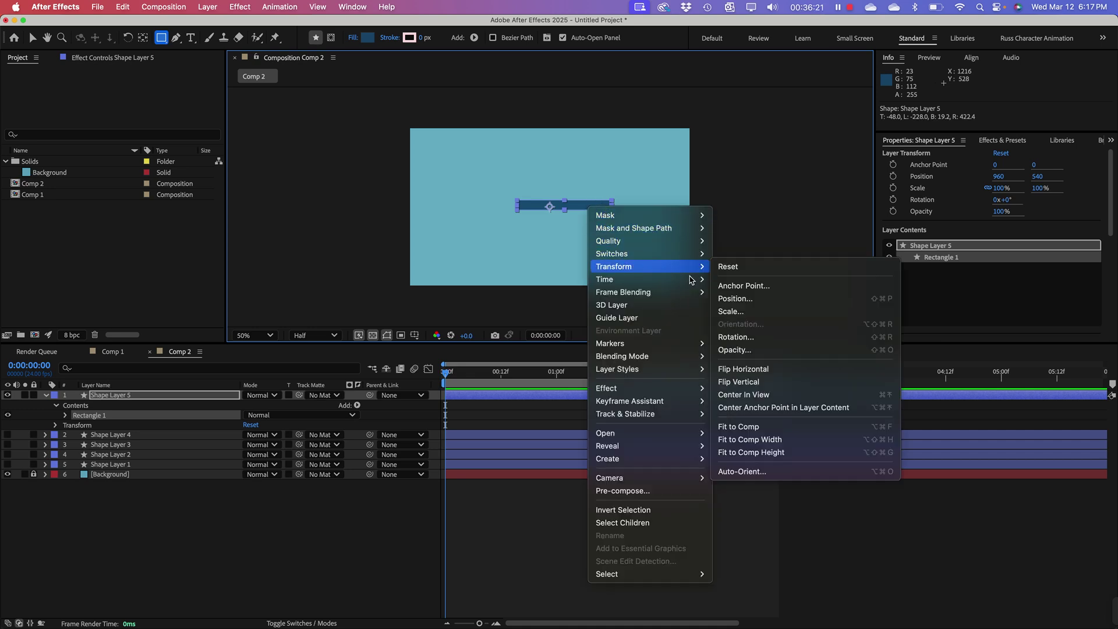
left_click(803, 408)
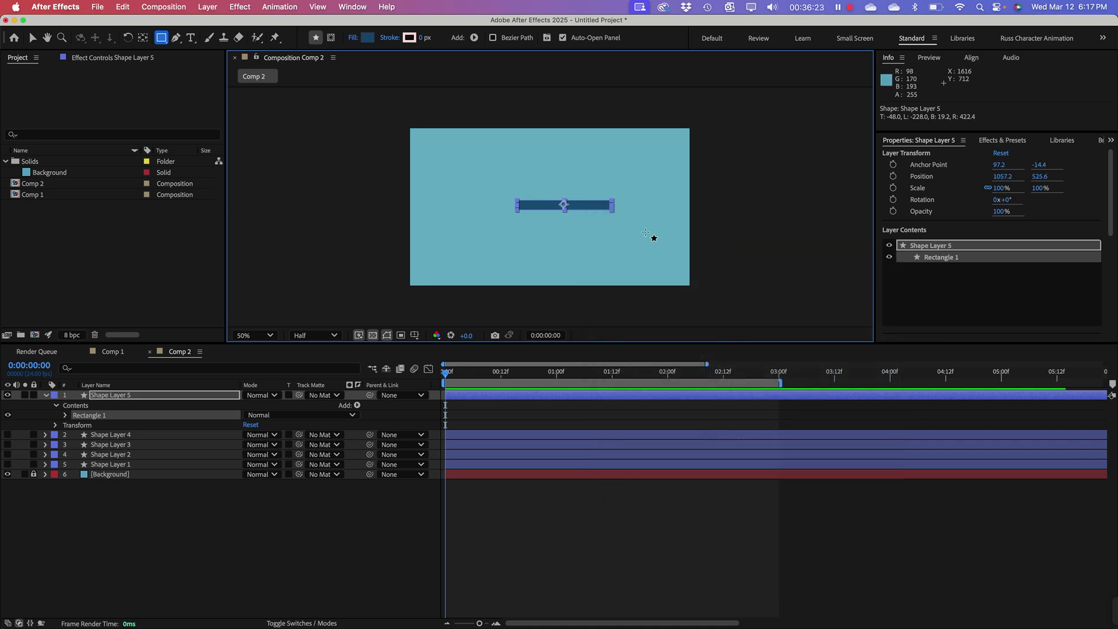
Step: Center the new rectangle layer in the composition view
right_click(585, 206)
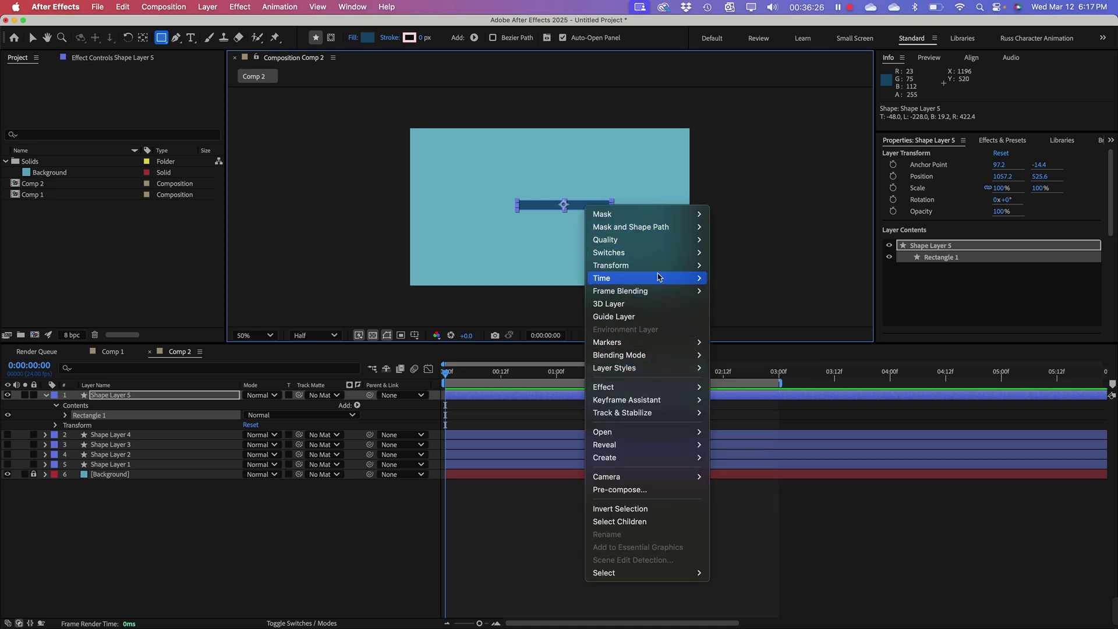
mouse_move(658, 266)
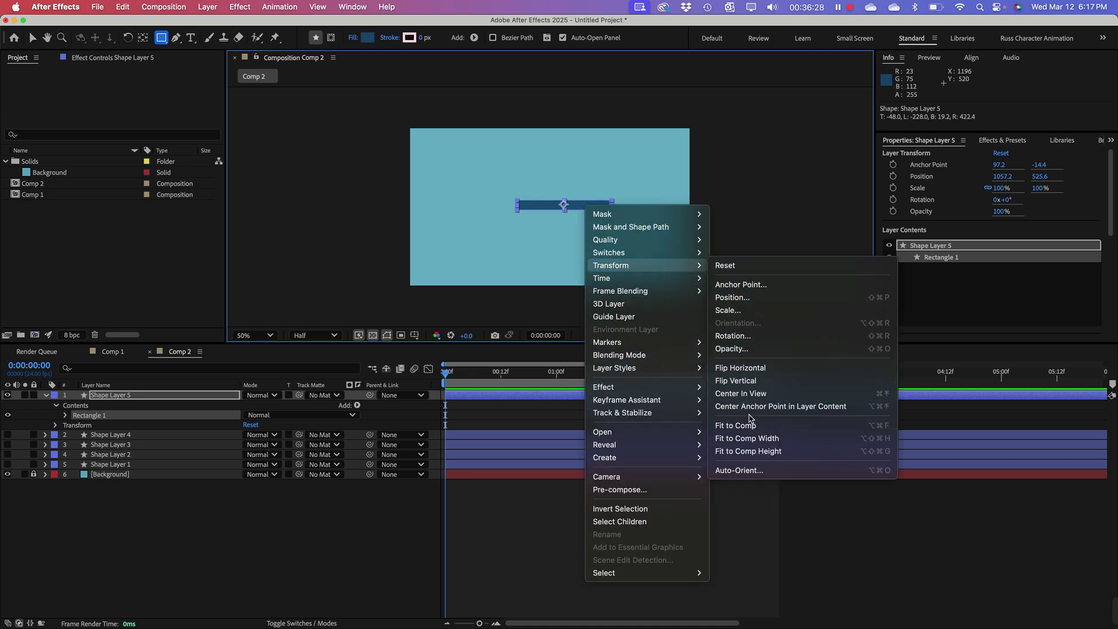
left_click(746, 394)
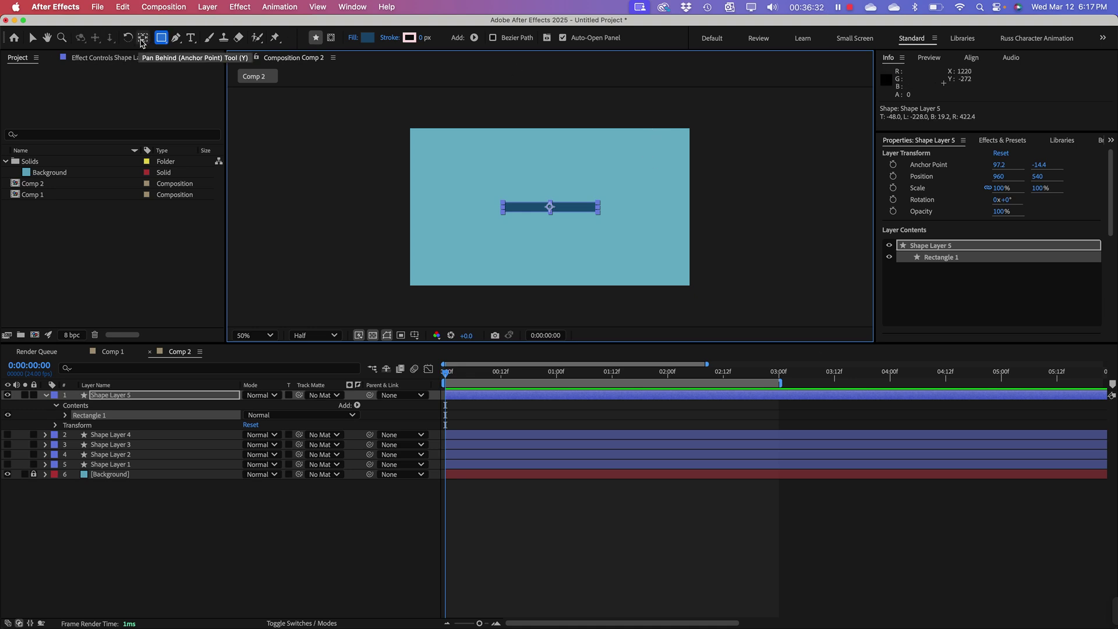
Step: Move Rectangle 1's anchor point to the composition's left edge and rotate the bar counterclockwise until it sits above the frame
key("y")
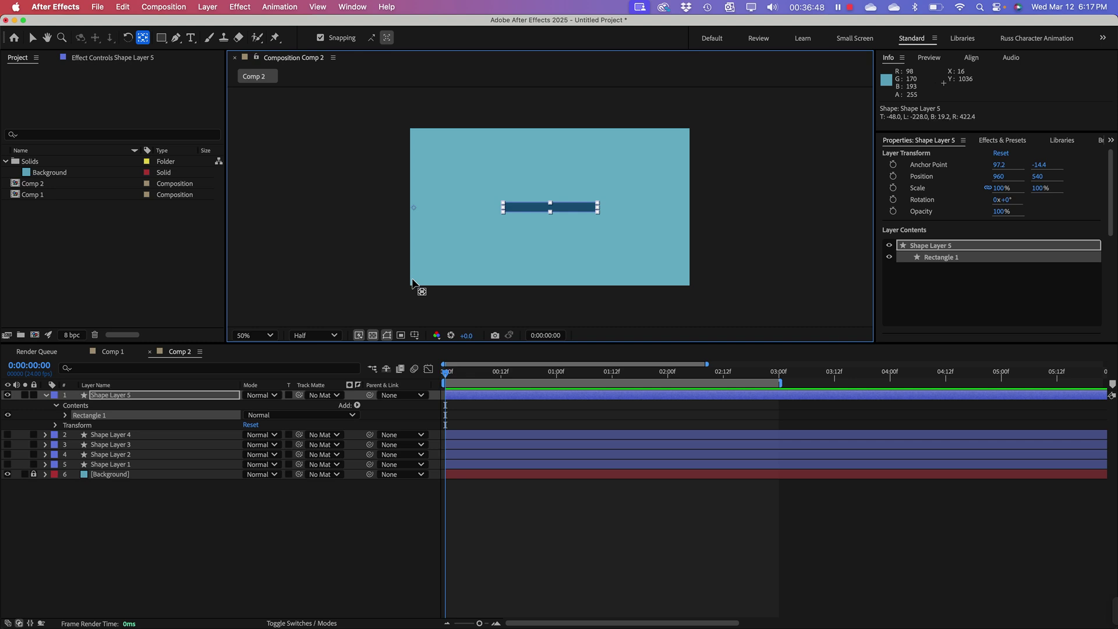
left_click(127, 37)
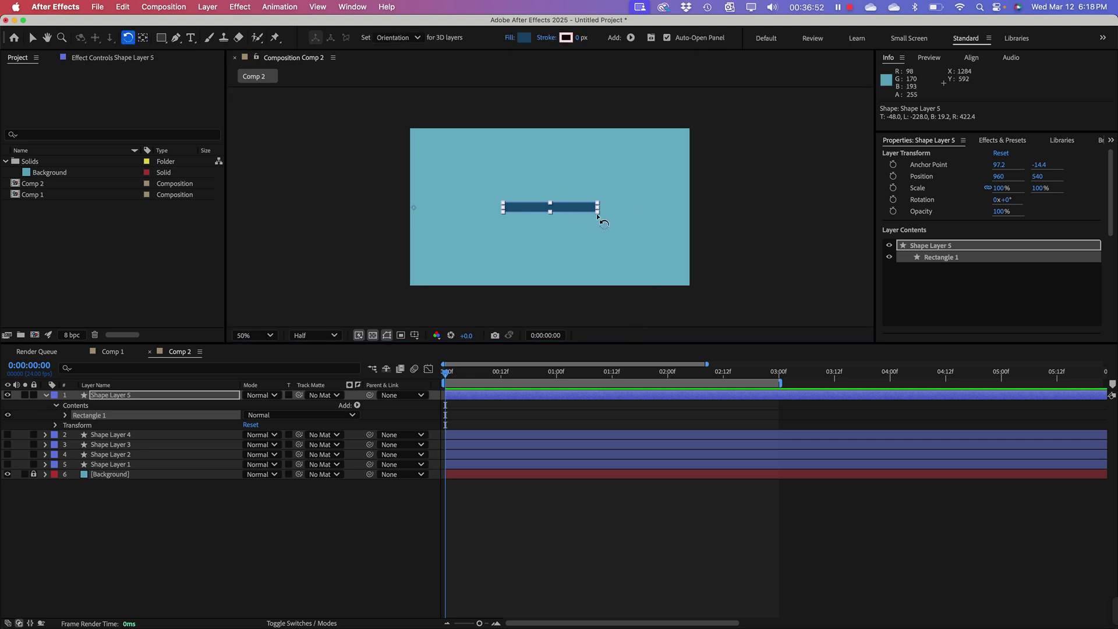
left_click_drag(597, 216, 478, 12)
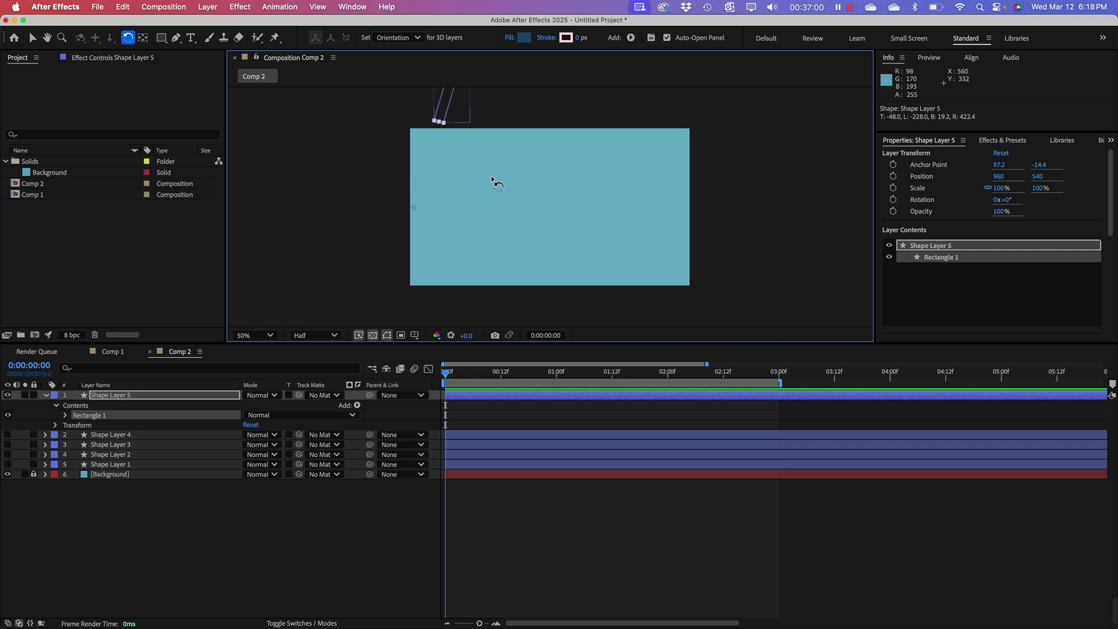
Step: Reveal the Rotation property of Shape Layer 5 in the timeline
key("comma")
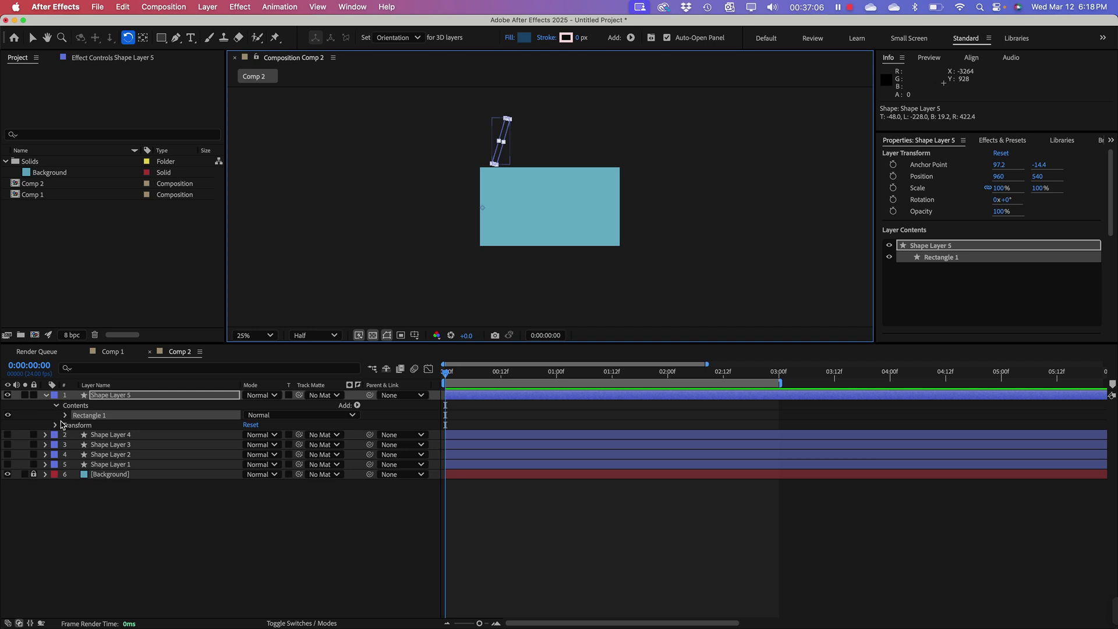
left_click(87, 418)
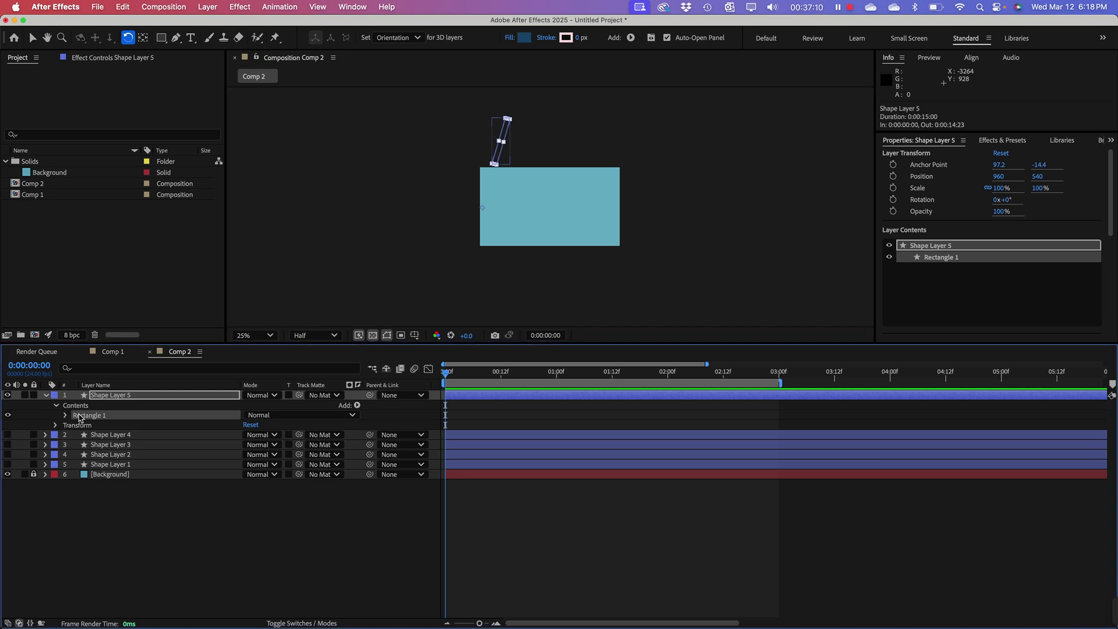
key("r")
Step: Try to animate Shape Layer 5's Rotation from a keyframe at 0:00:00:00 by rotating the bar at 0:00:02:00, and undo both changes
left_click(74, 404)
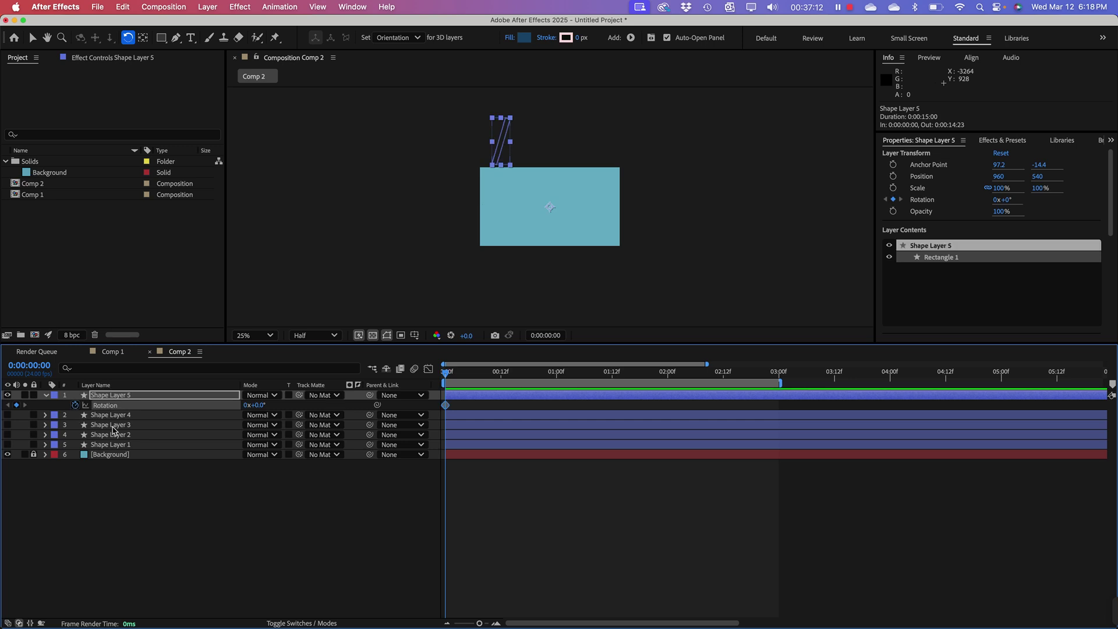
left_click_drag(444, 377, 666, 431)
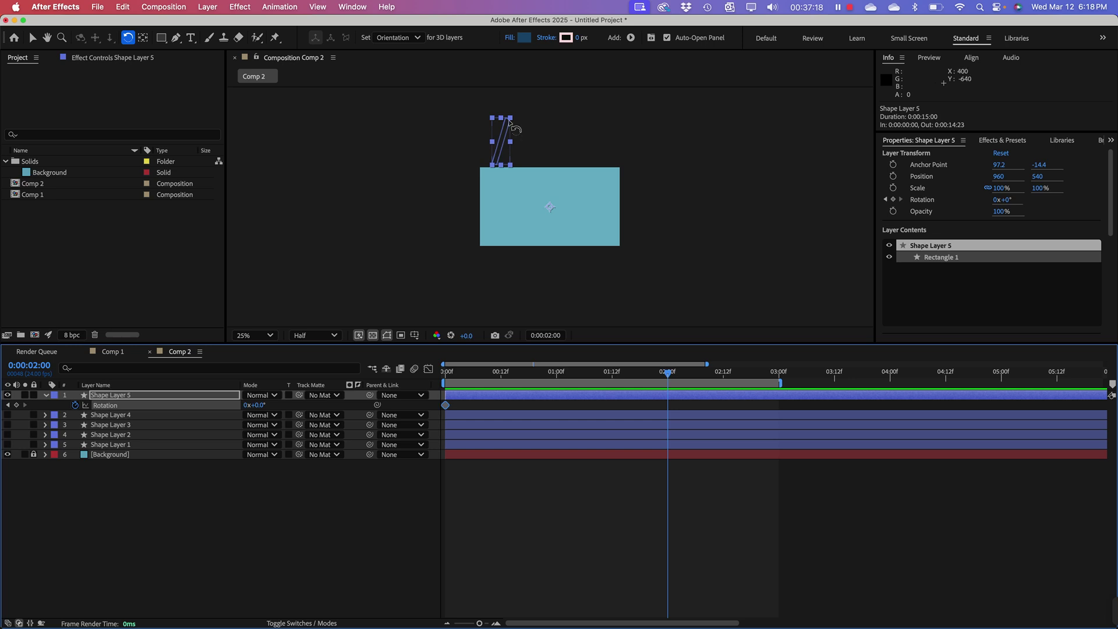
left_click_drag(511, 119, 544, 149)
key("super+z")
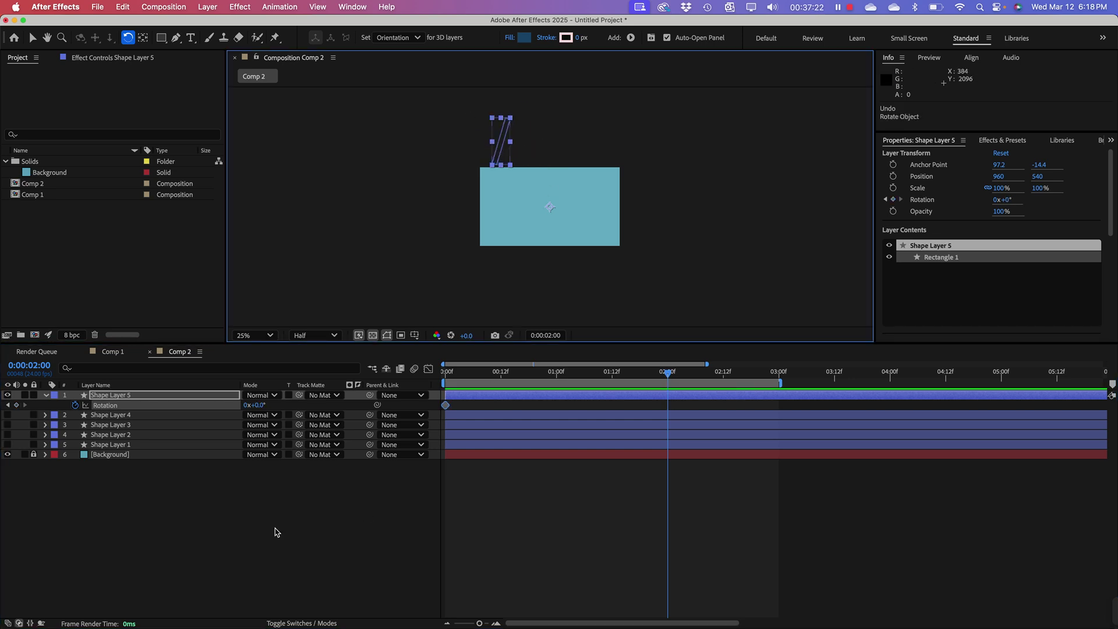
key("super+z")
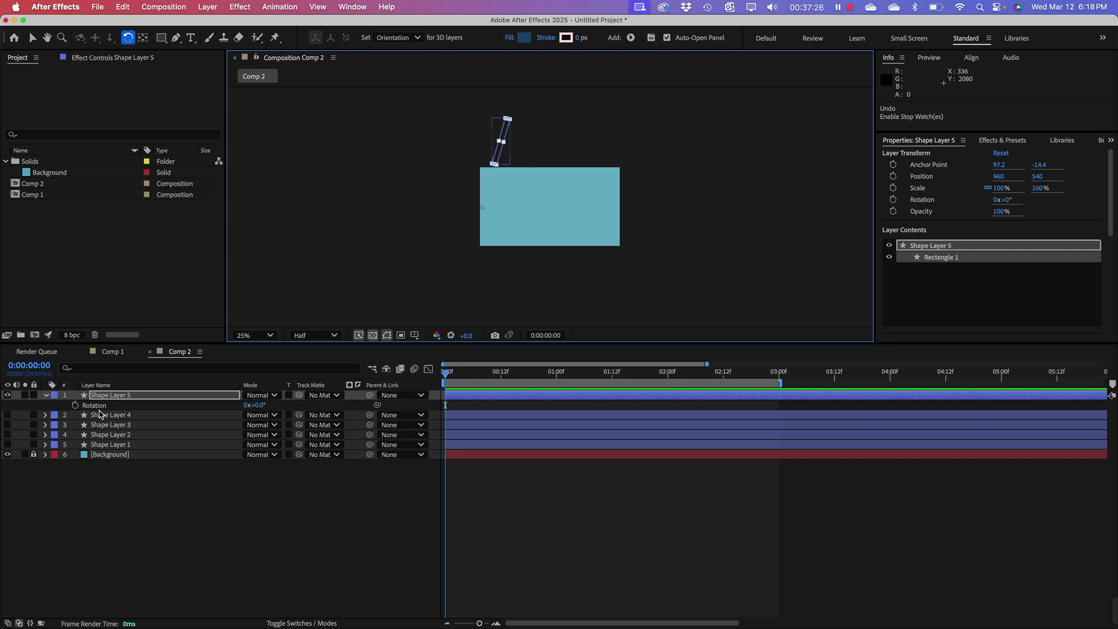
Step: Set a Rotation keyframe on Shape Layer 5 at 0:00:00:00, trying a rotation of the bar and undoing it
left_click(75, 405)
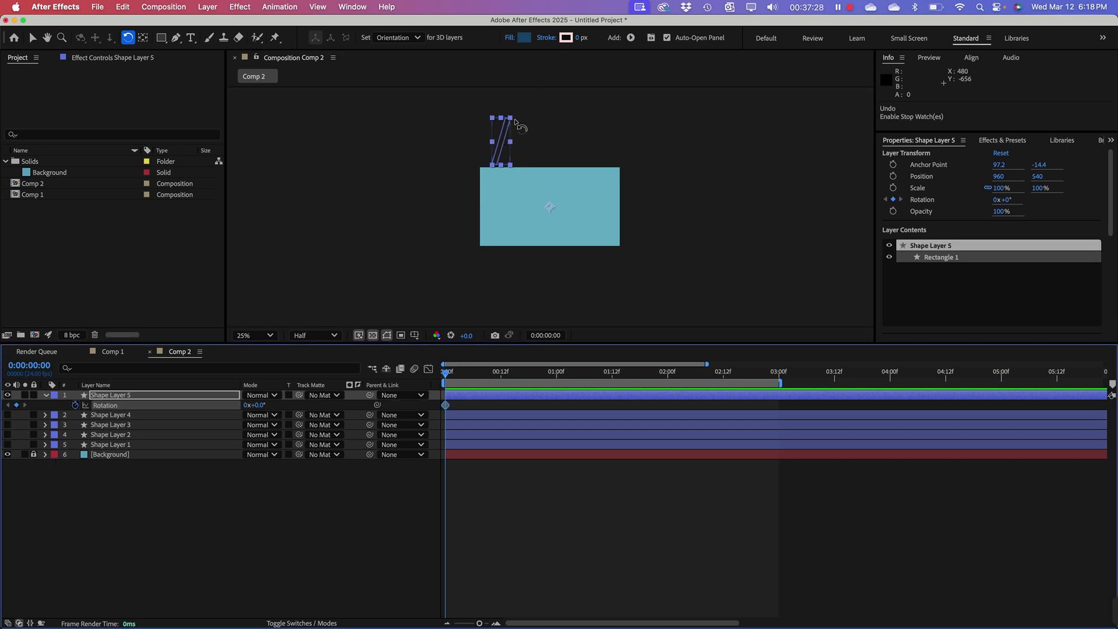
left_click_drag(510, 121, 594, 163)
key("super+z")
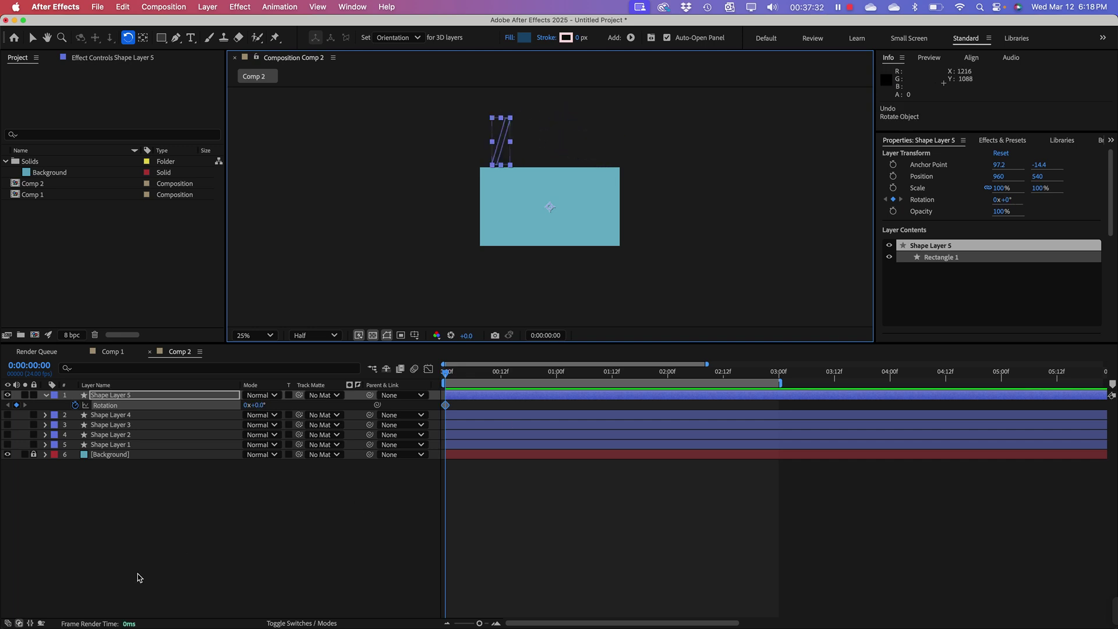
Step: Undo the Rotation keyframe, try animating Shape Layer 5's Anchor Point from a keyframe at 0:00:00:00, and undo that attempt
key("super+z")
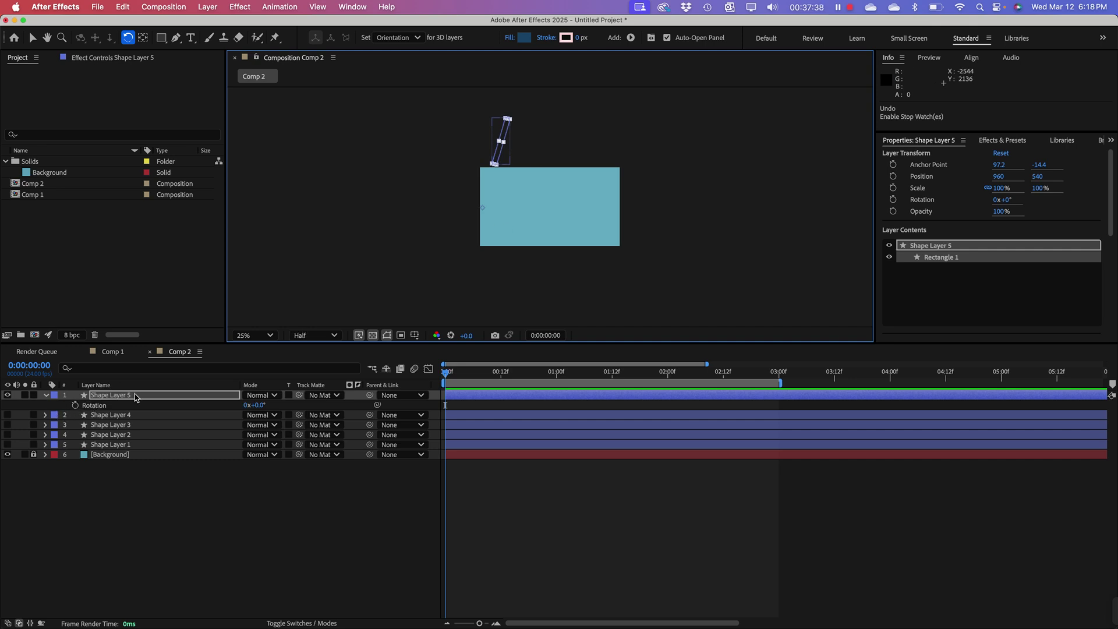
left_click(46, 395)
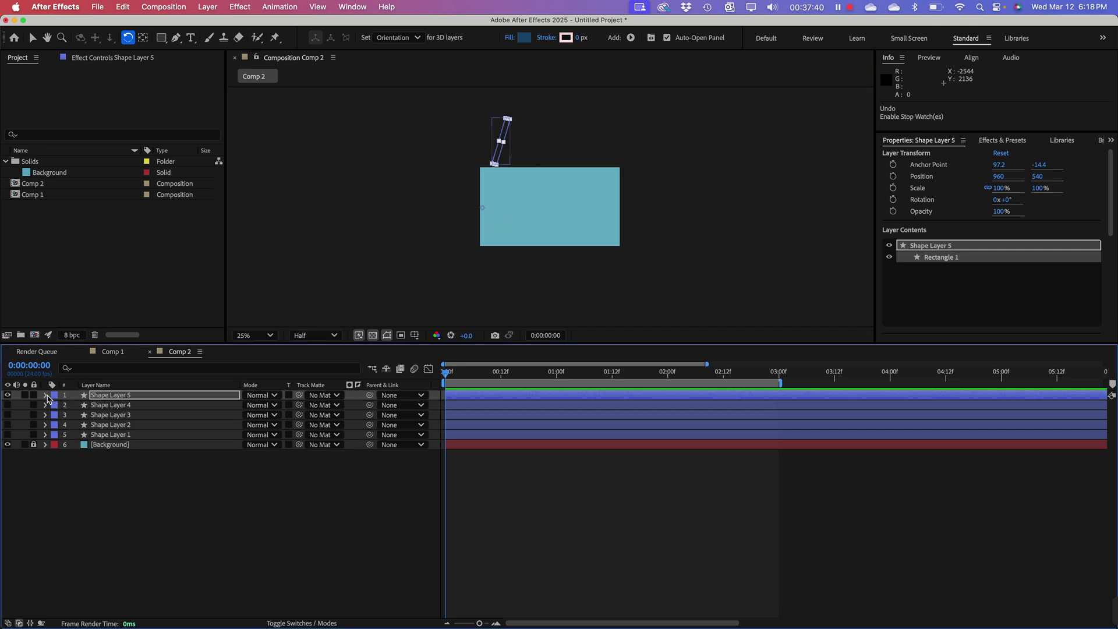
left_click(46, 395)
left_click(75, 425)
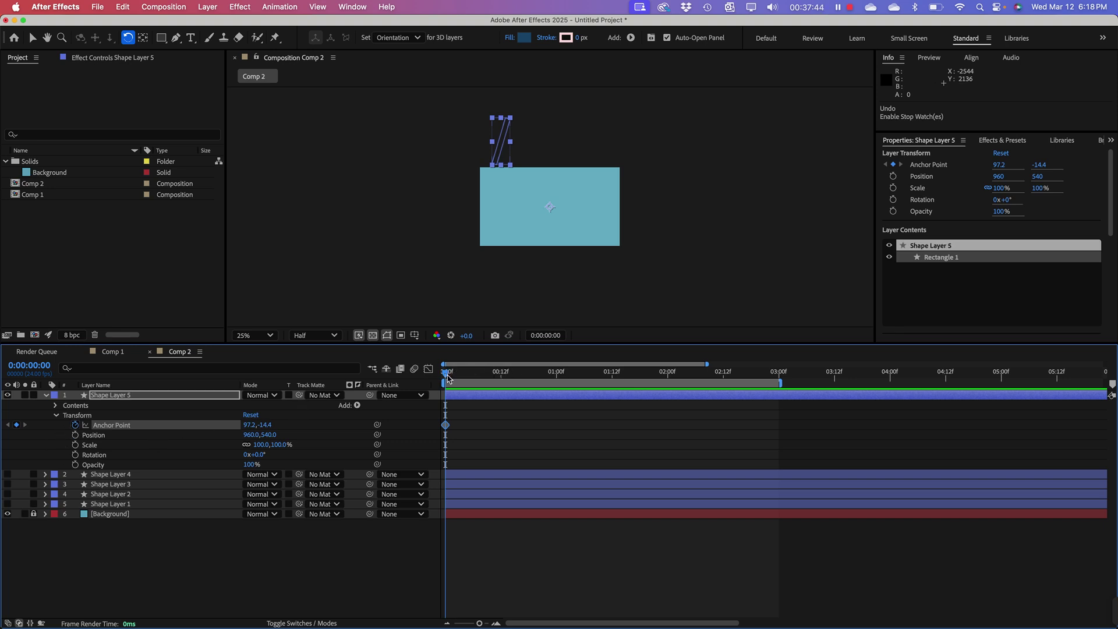
left_click_drag(447, 377, 669, 381)
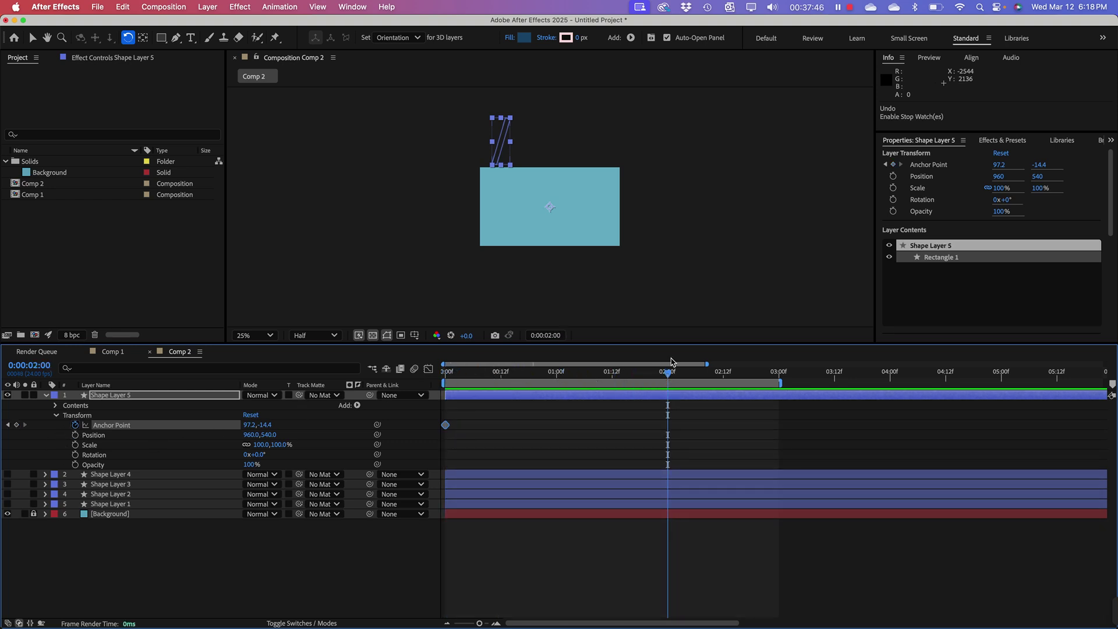
left_click(511, 120)
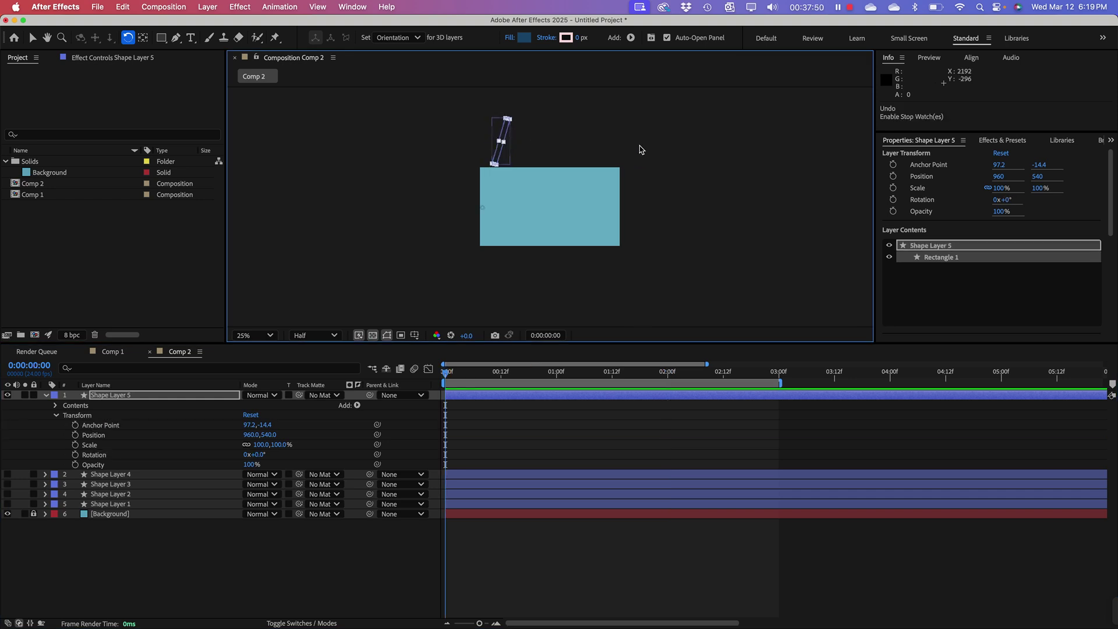
key("super+z")
key("super+z")
Step: Enlarge the composition view and step the edit history back to the centred, unrotated bar
key(".")
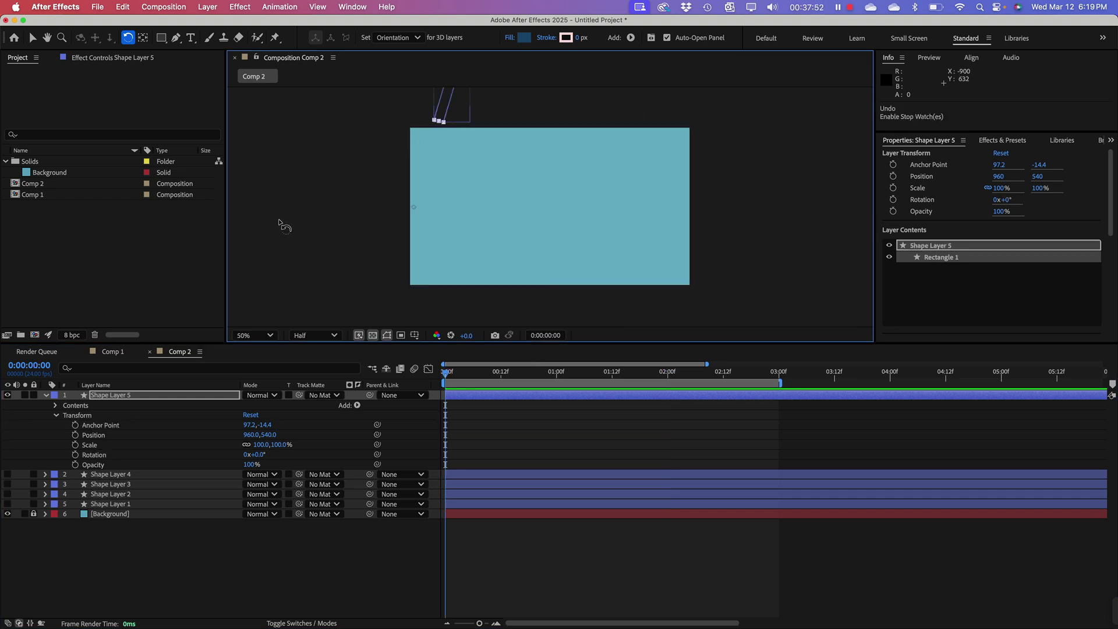
key("space")
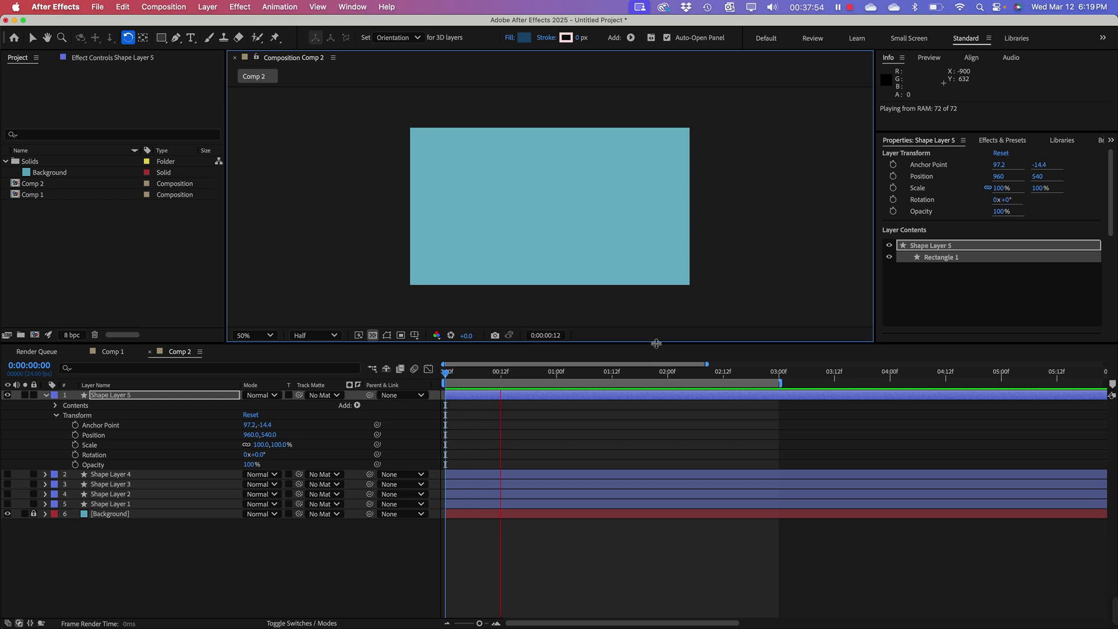
left_click_drag(656, 344, 656, 457)
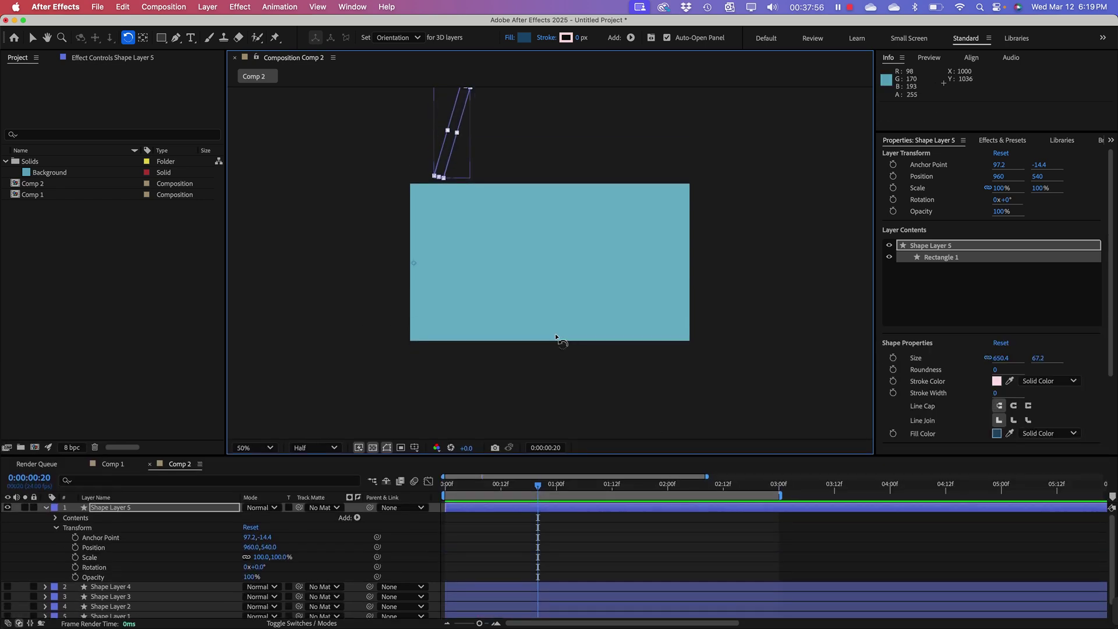
key("super+z")
key("super+shift+z")
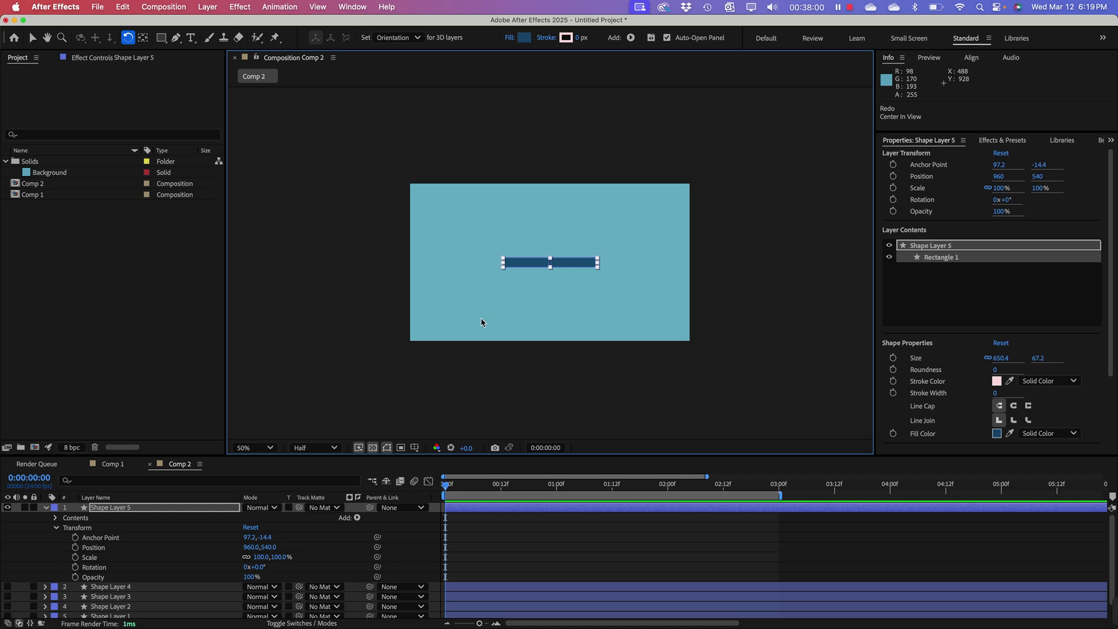
left_click(46, 507)
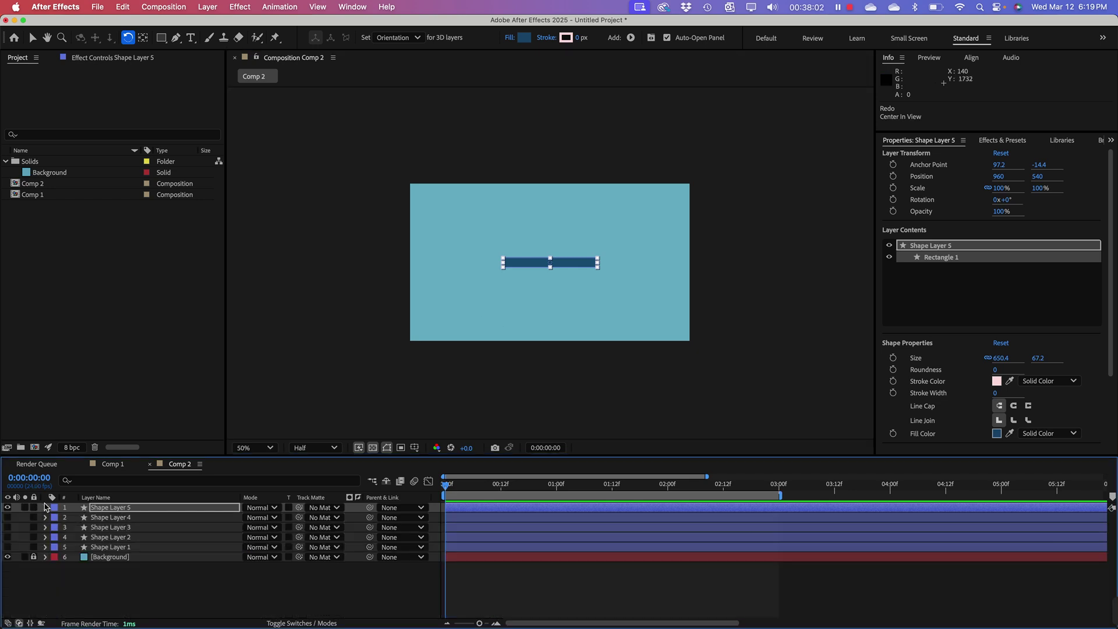
Step: Move Shape Layer 5's anchor point to the middle of the composition's left edge, at position 0, 540
left_click(123, 585)
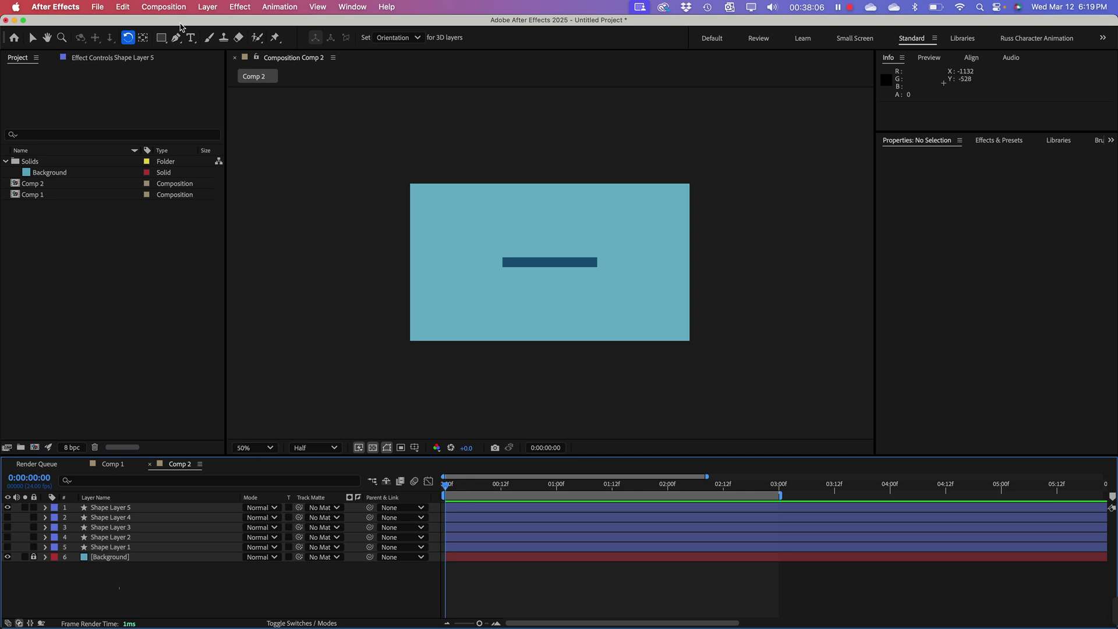
left_click(33, 40)
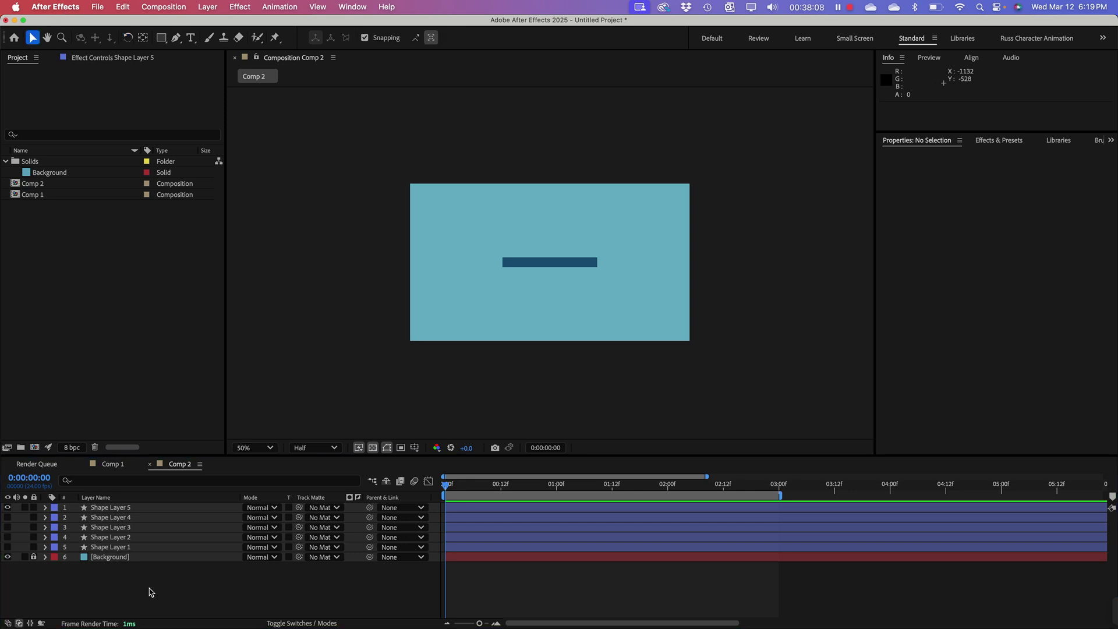
left_click(150, 588)
left_click(129, 510)
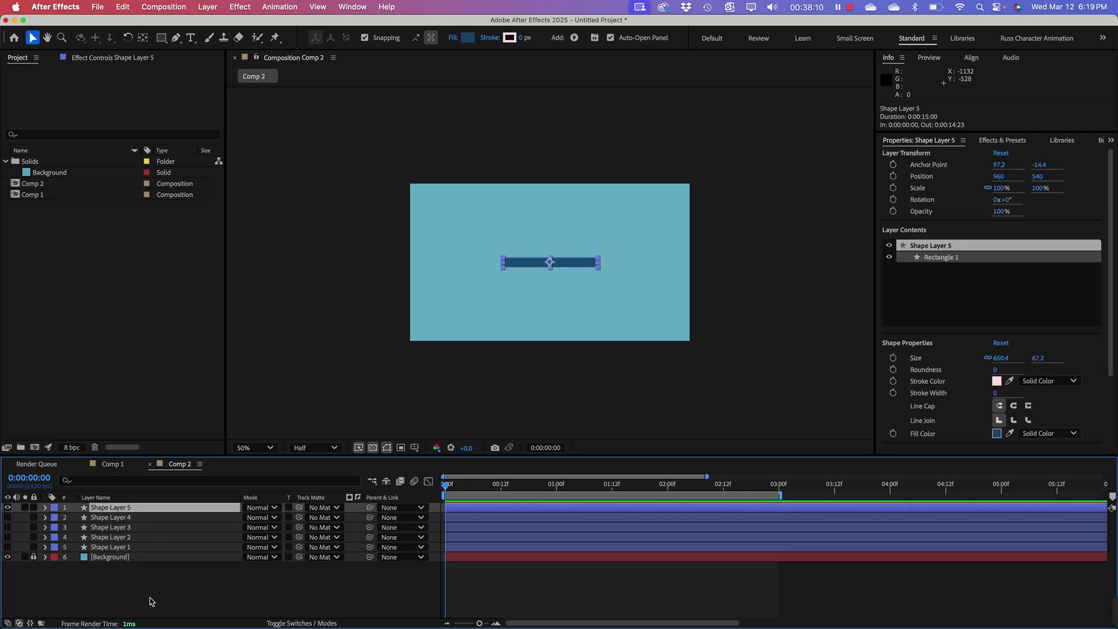
left_click(150, 599)
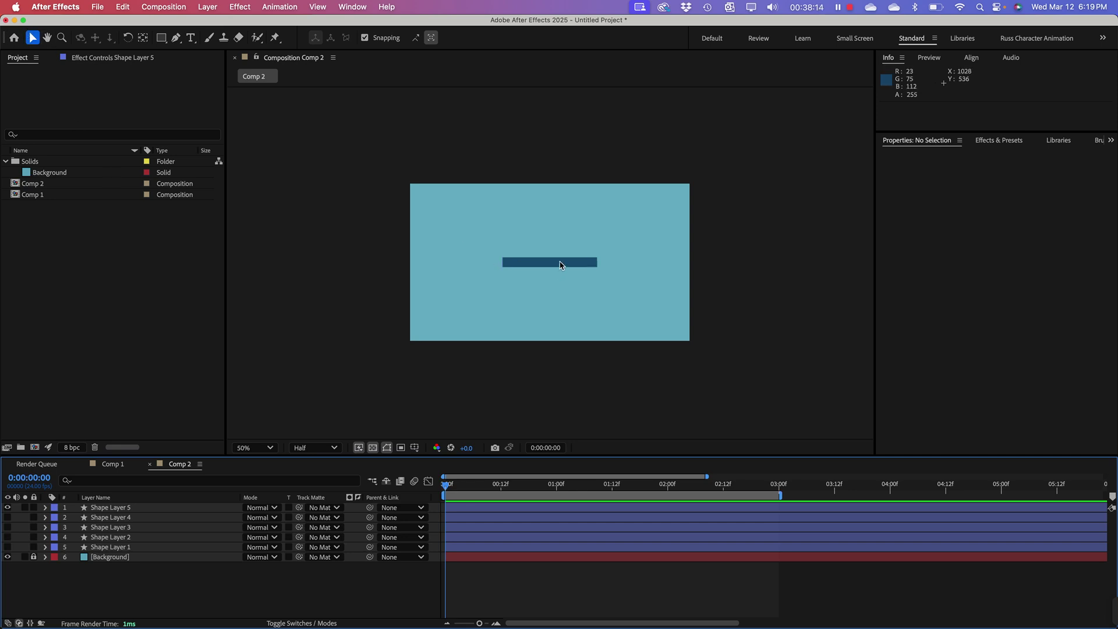
left_click(558, 267)
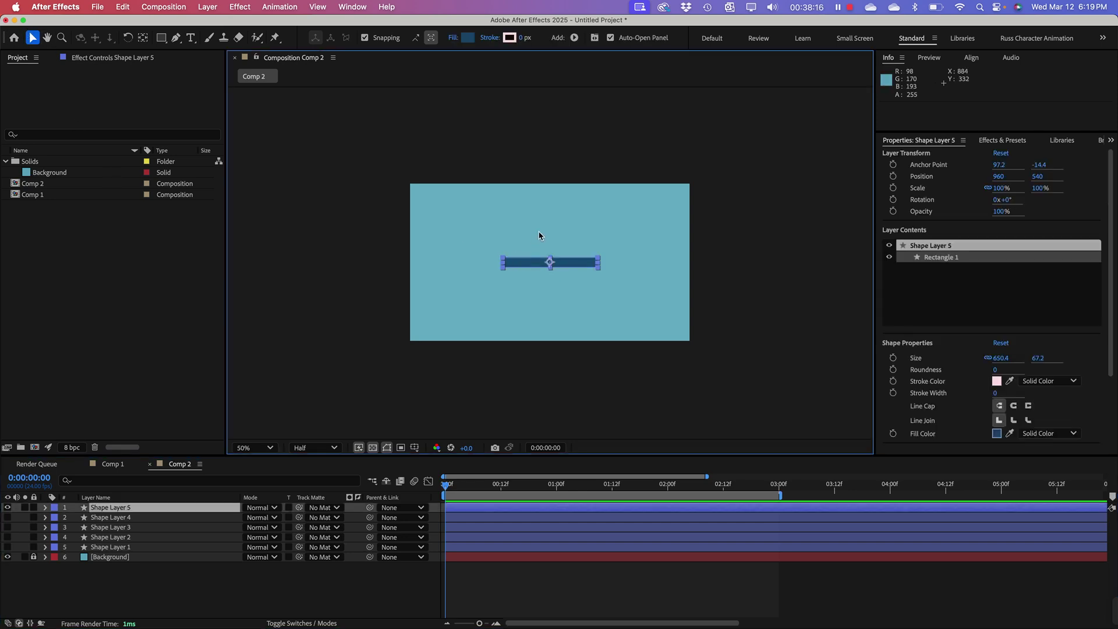
key("y")
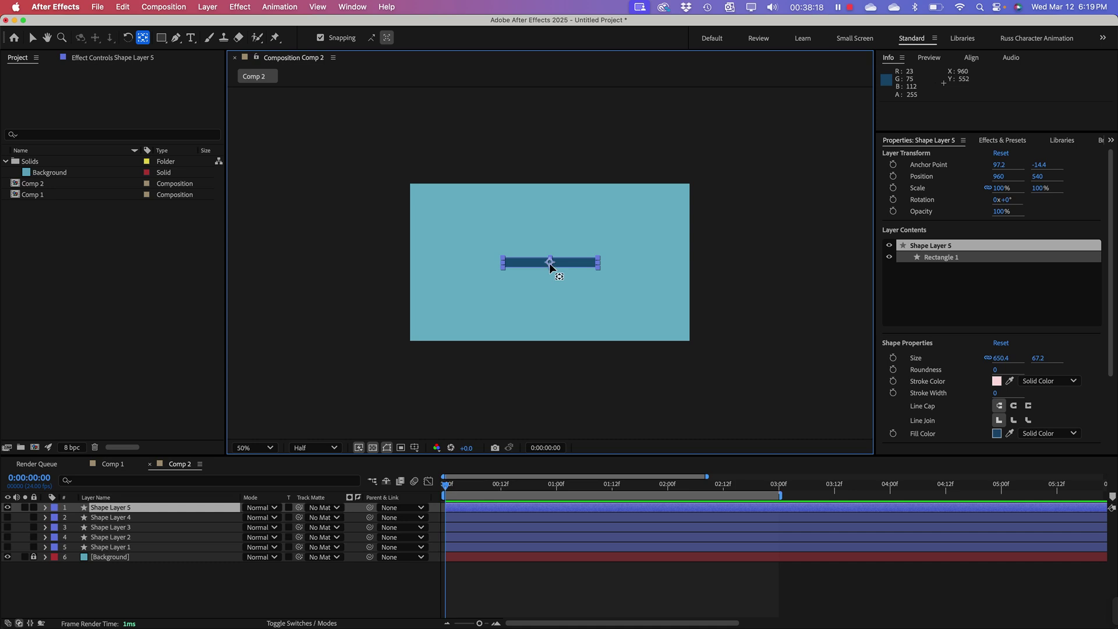
left_click_drag(549, 263, 408, 269)
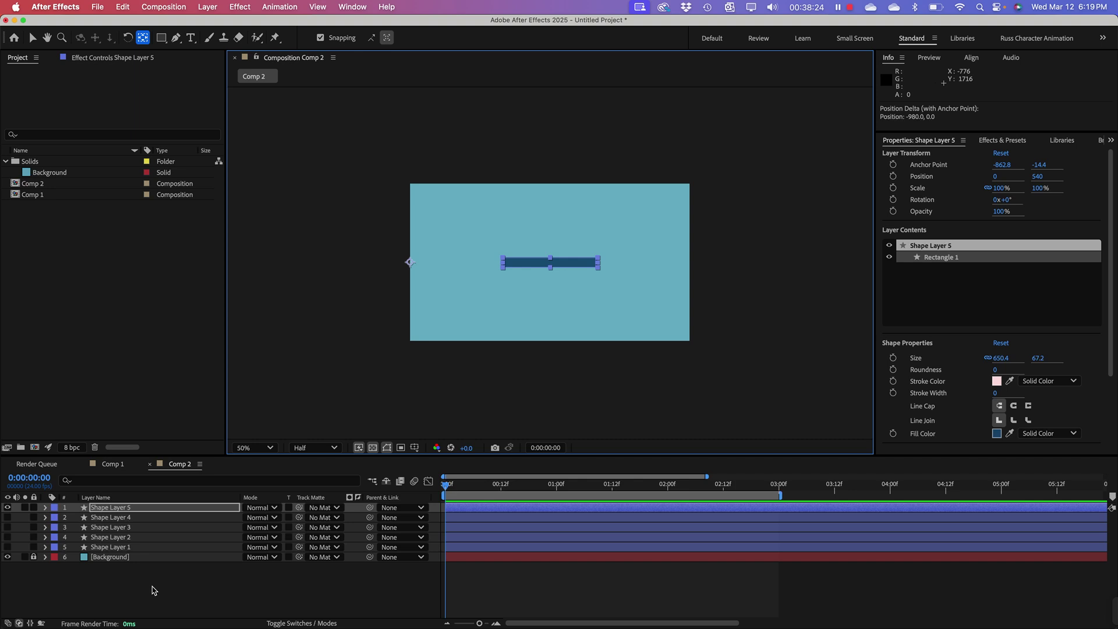
Step: Rotate Shape Layer 5 counterclockwise to about -63.2° so the bar sits above the frame
left_click(154, 591)
left_click(127, 508)
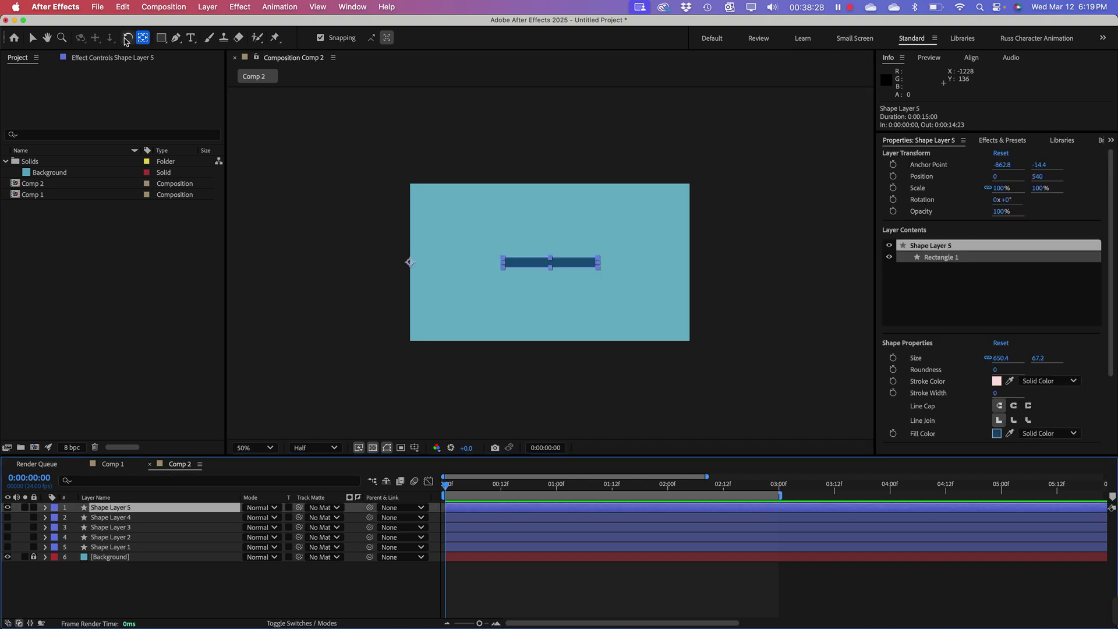
left_click(127, 38)
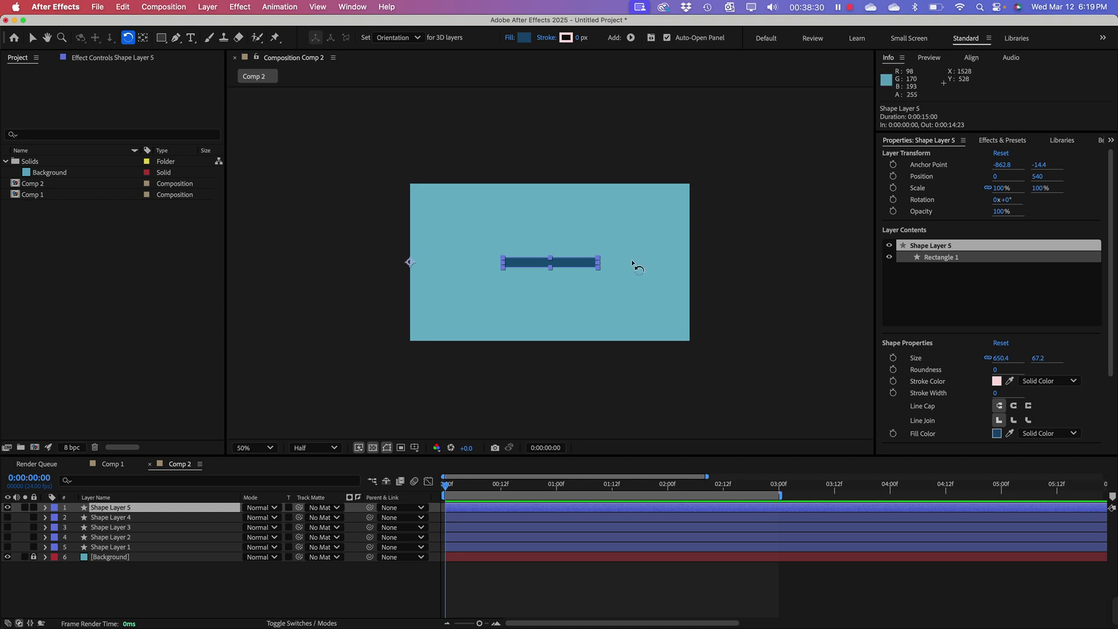
left_click_drag(601, 271, 505, 91)
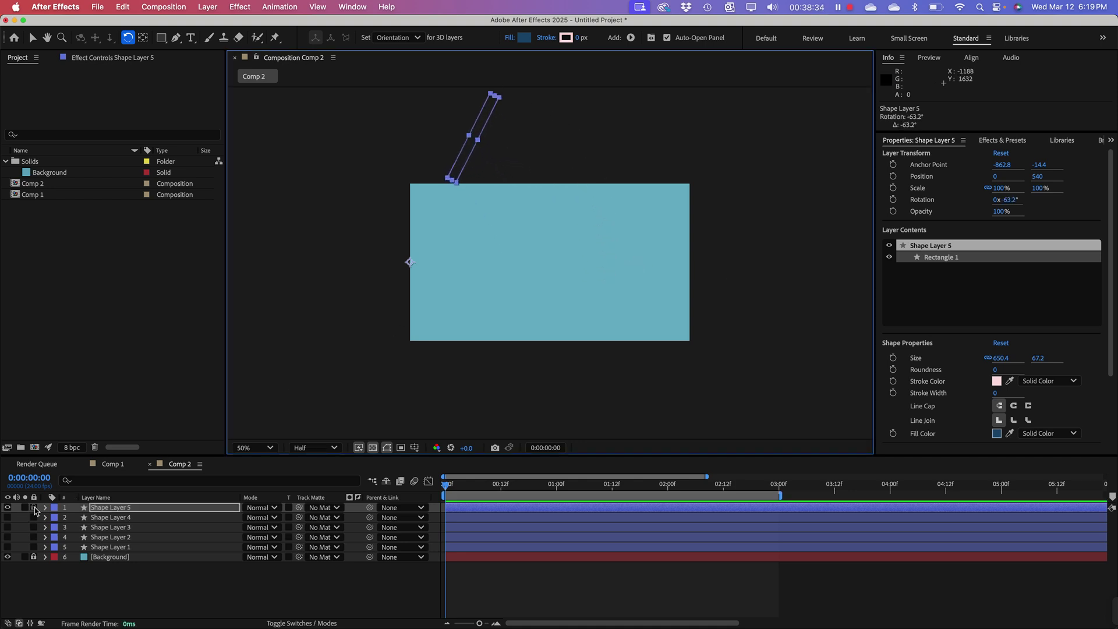
Step: Keyframe Shape Layer 5's Rotation at 0:00:00:00 and rotate the bar below the frame to about 64.8° at 0:00:02:00
left_click(114, 510)
key("r")
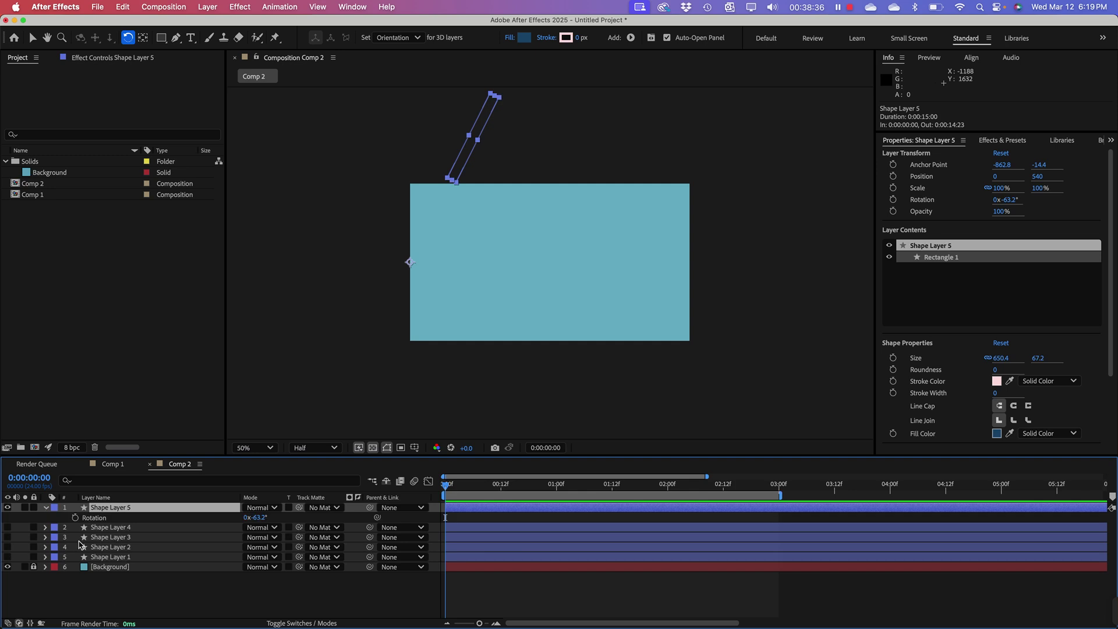
left_click(75, 518)
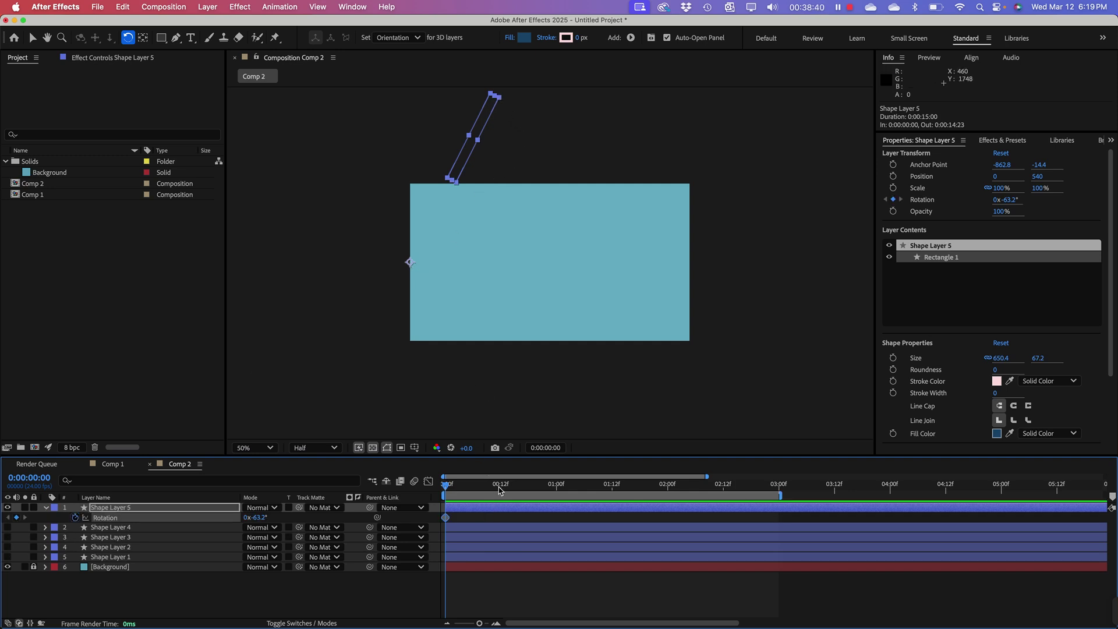
left_click_drag(499, 489, 667, 517)
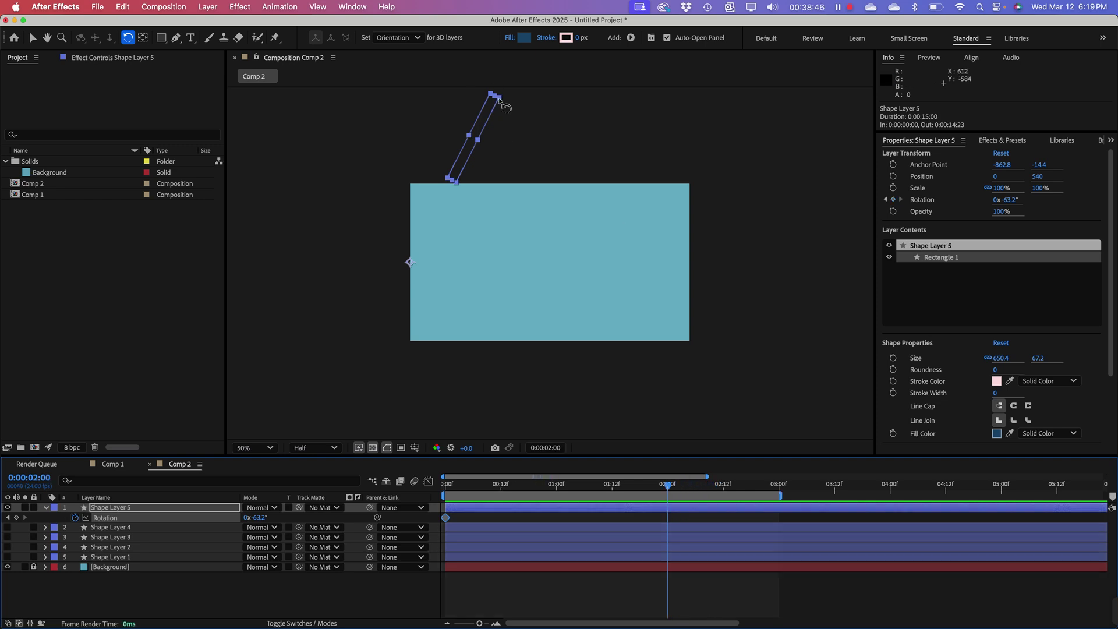
left_click_drag(501, 103, 505, 477)
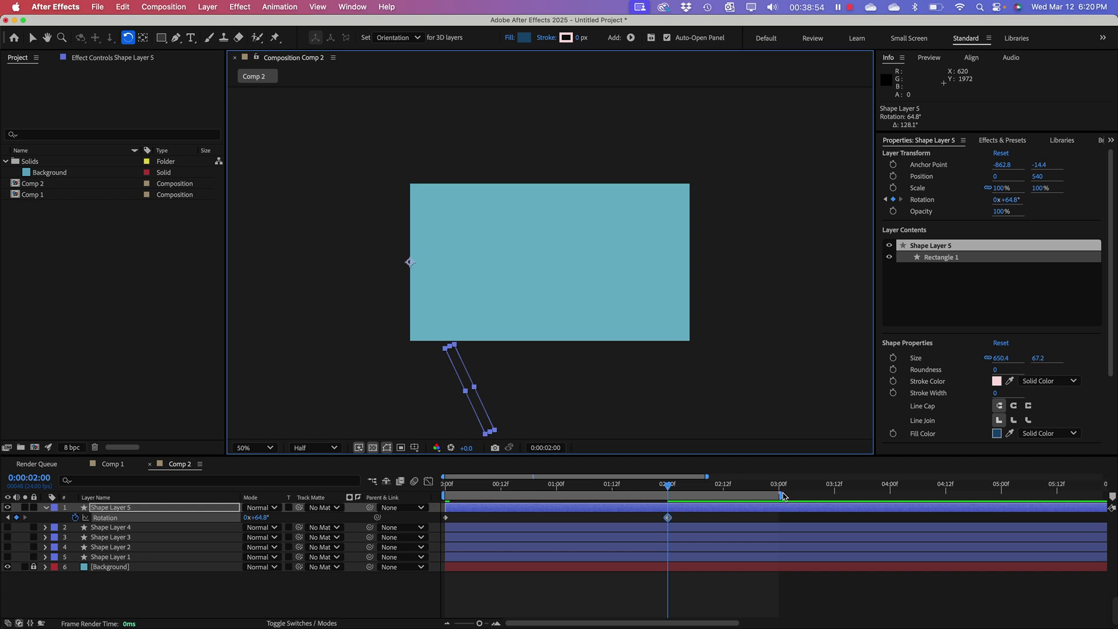
Step: Shorten the work area to end at 0:00:02:00 and preview the bar's rotation as a loop
left_click_drag(776, 495, 674, 509)
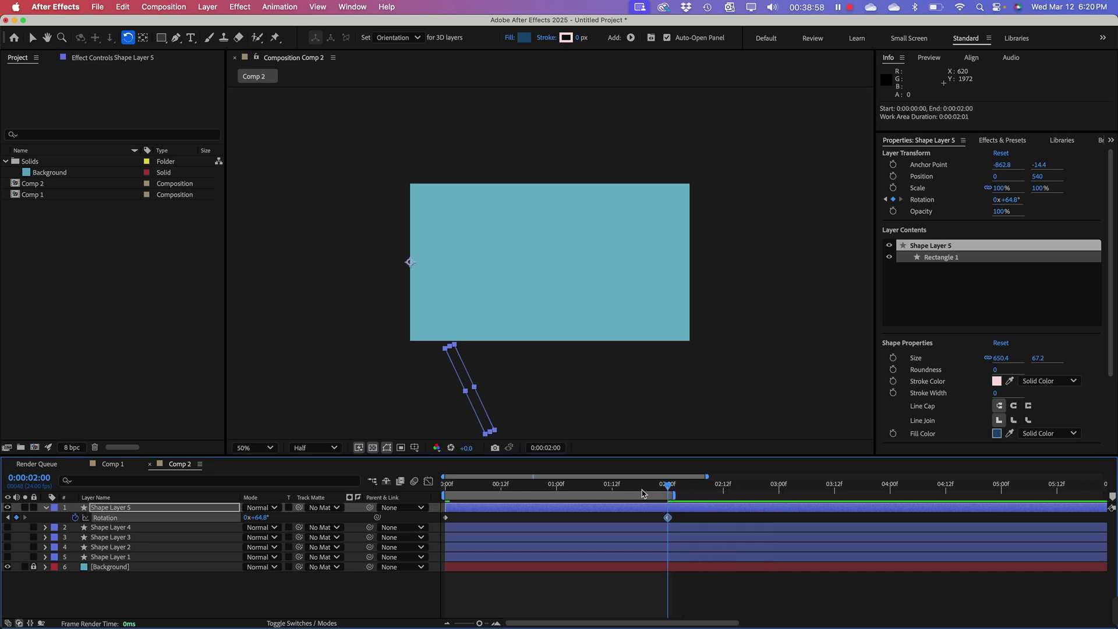
key("space")
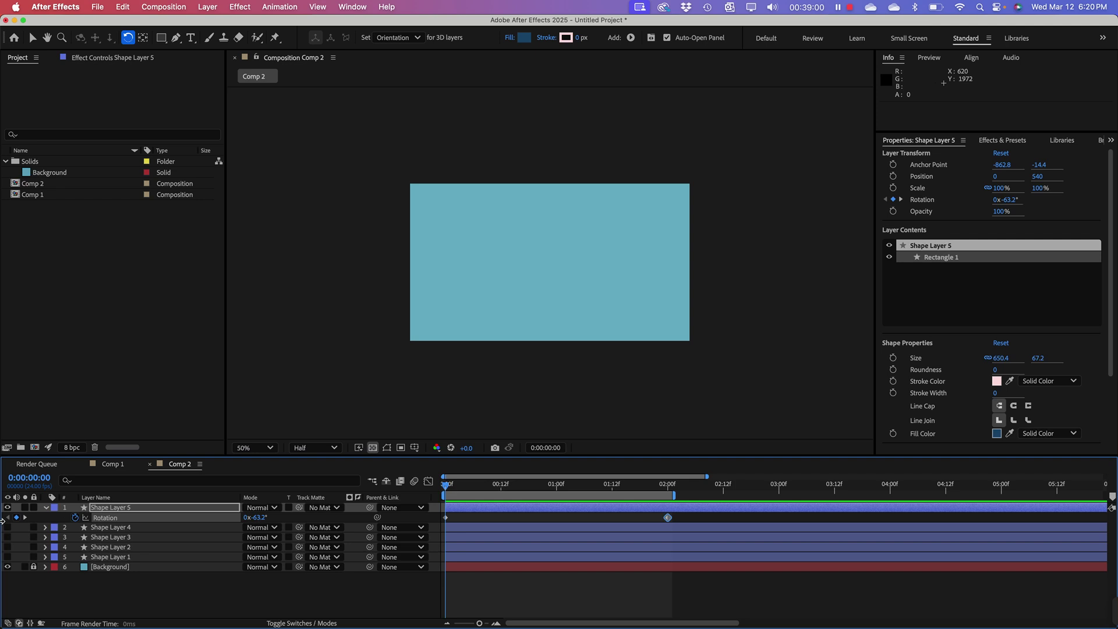
key("space")
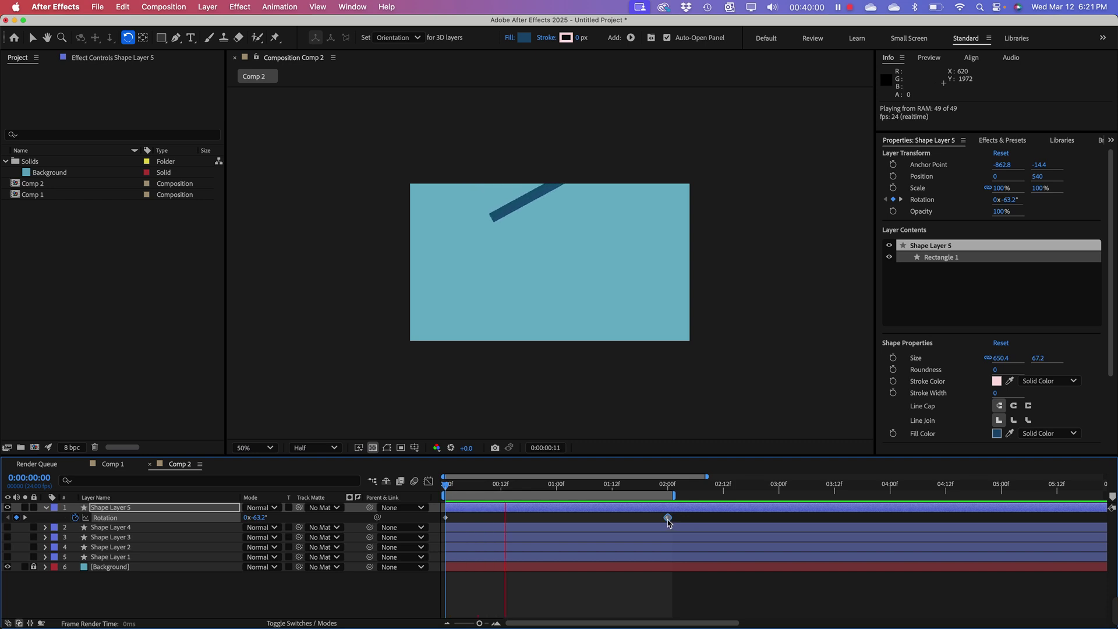
Step: Shift the ending Rotation keyframe one frame past 0:00:02:00 to the work area's end and return to 0:00:00:00
left_click_drag(669, 517, 672, 520)
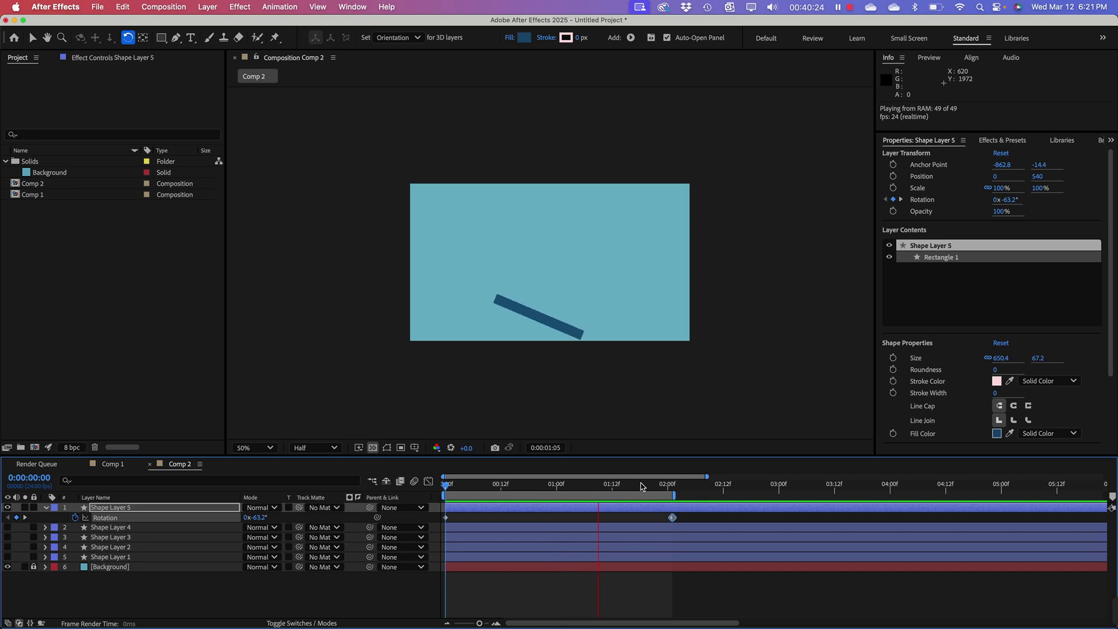
left_click_drag(583, 483, 445, 515)
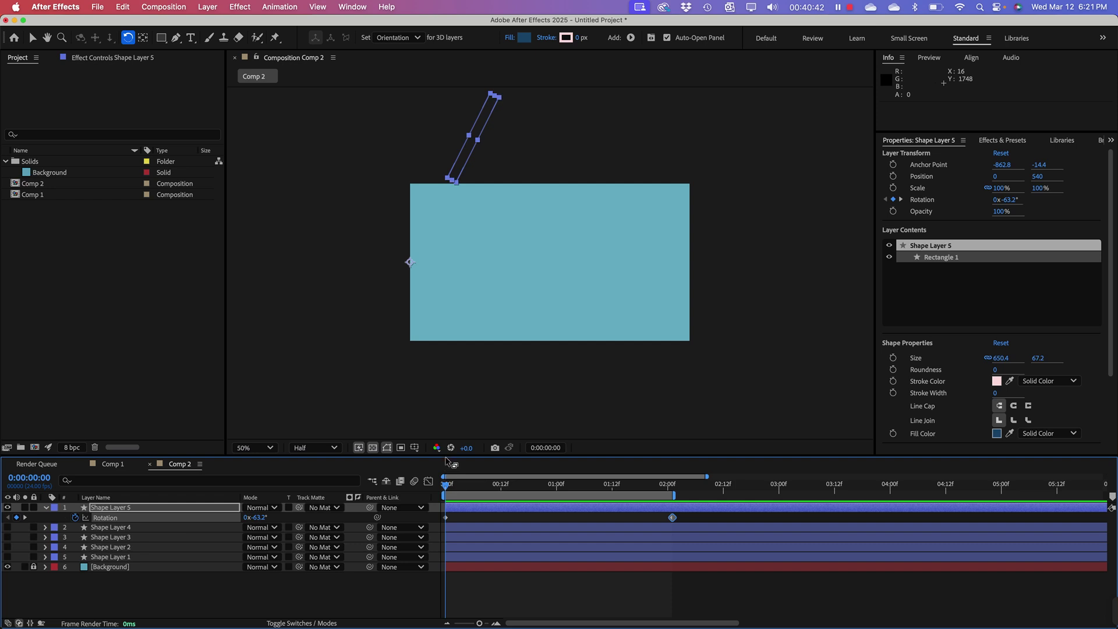
left_click_drag(446, 455, 468, 449)
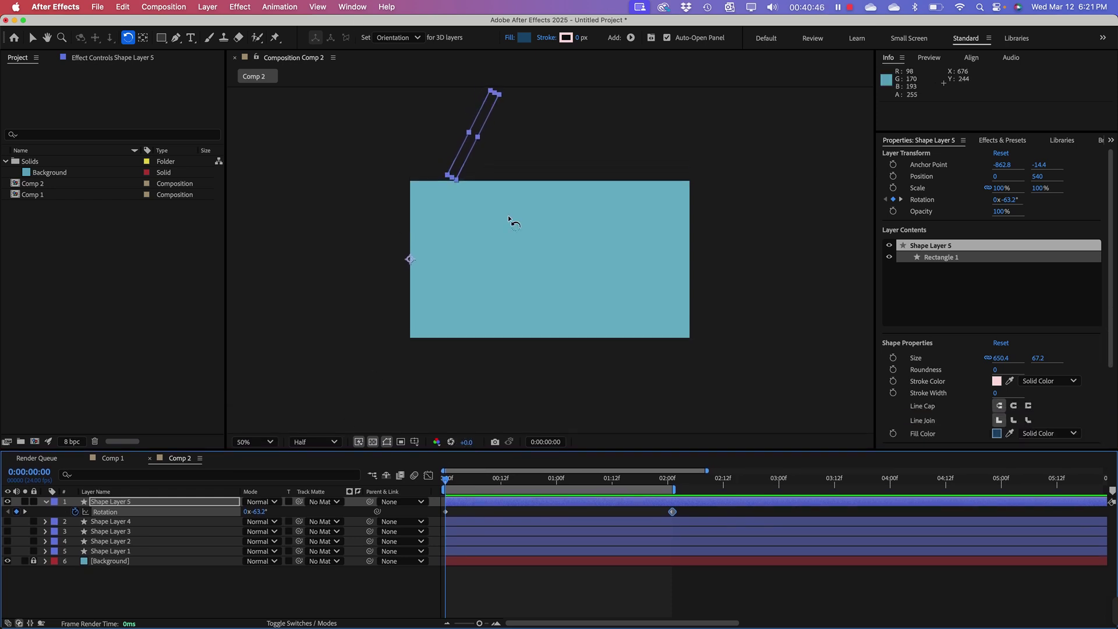
Step: Create Comp 3 with the HD 1920x1080 24 fps preset and add the Background solid to it as a locked layer
left_click(82, 348)
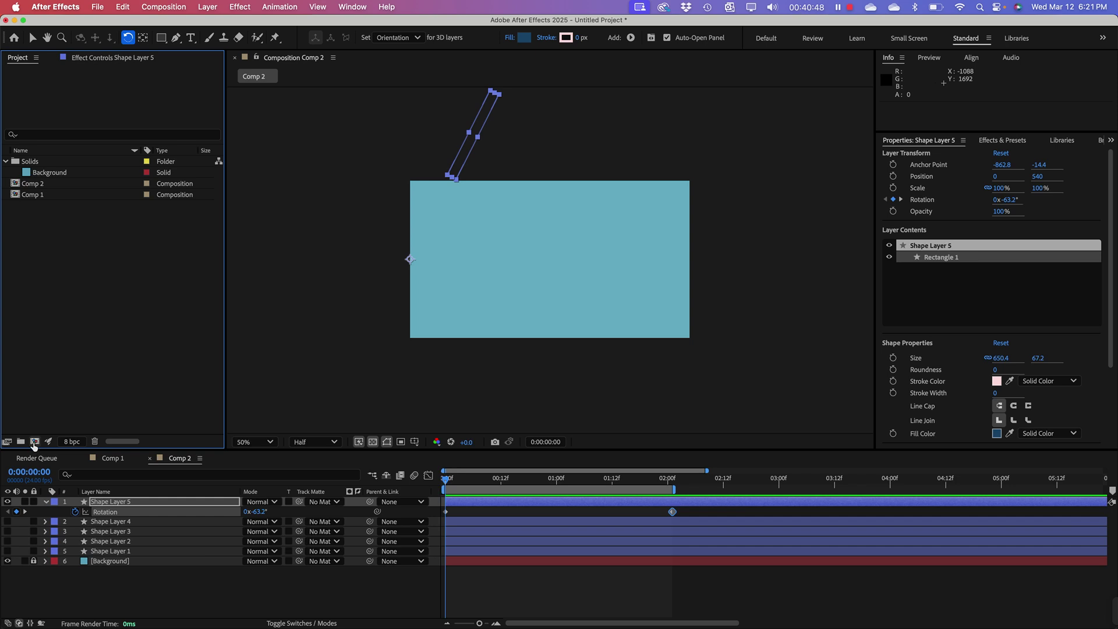
left_click(34, 442)
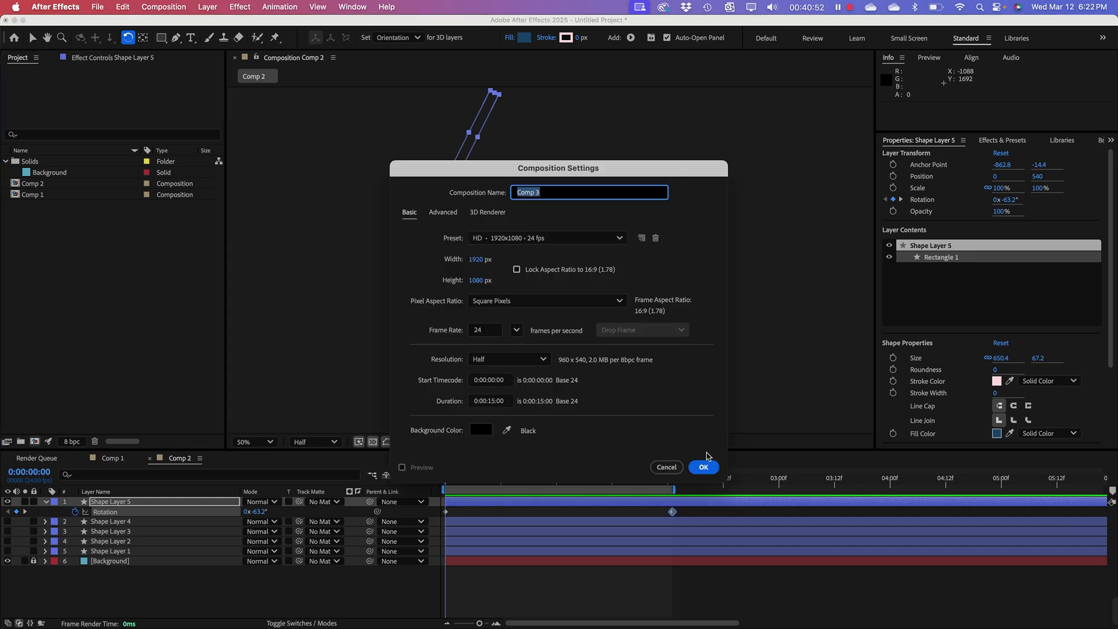
left_click(704, 469)
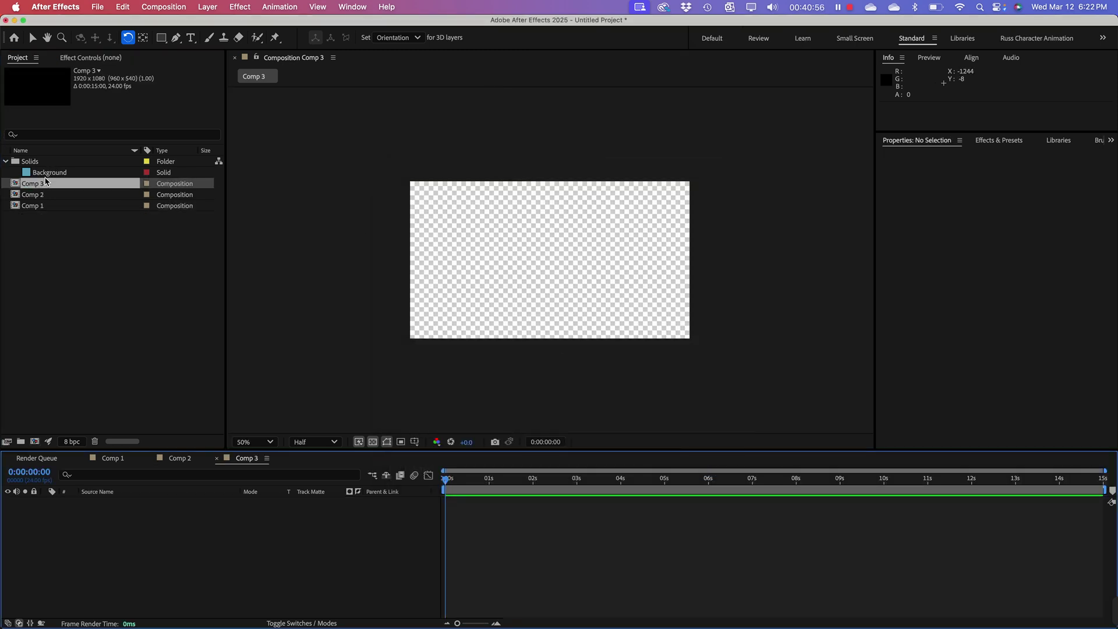
left_click_drag(49, 174, 41, 515)
left_click(33, 501)
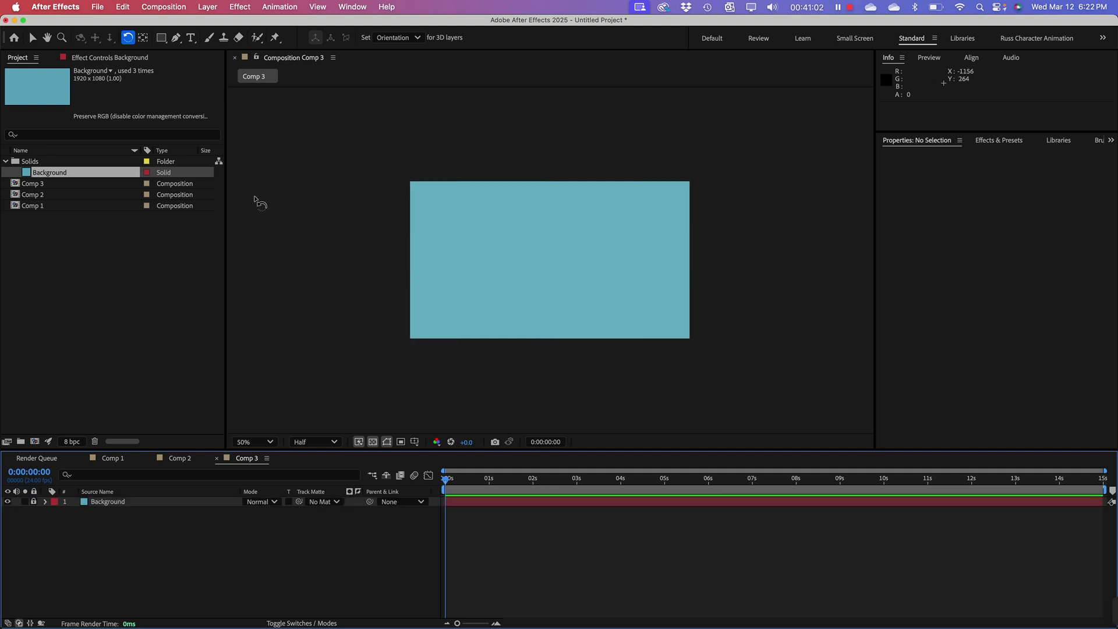
Step: Add a text layer reading TYPE to Comp 3 over the background
left_click(191, 39)
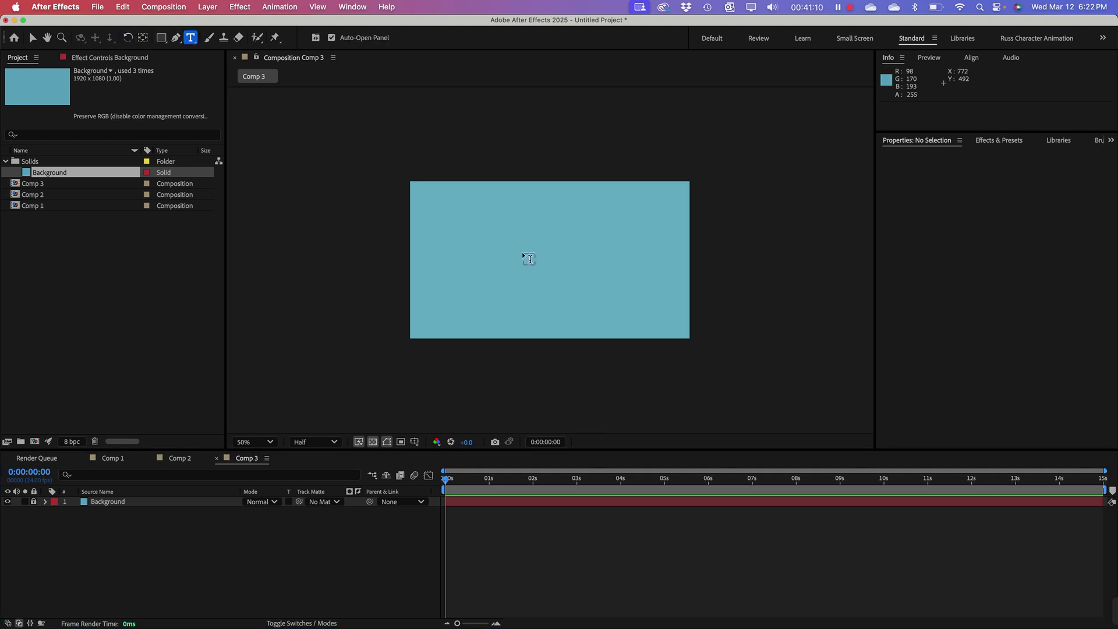
left_click(492, 263)
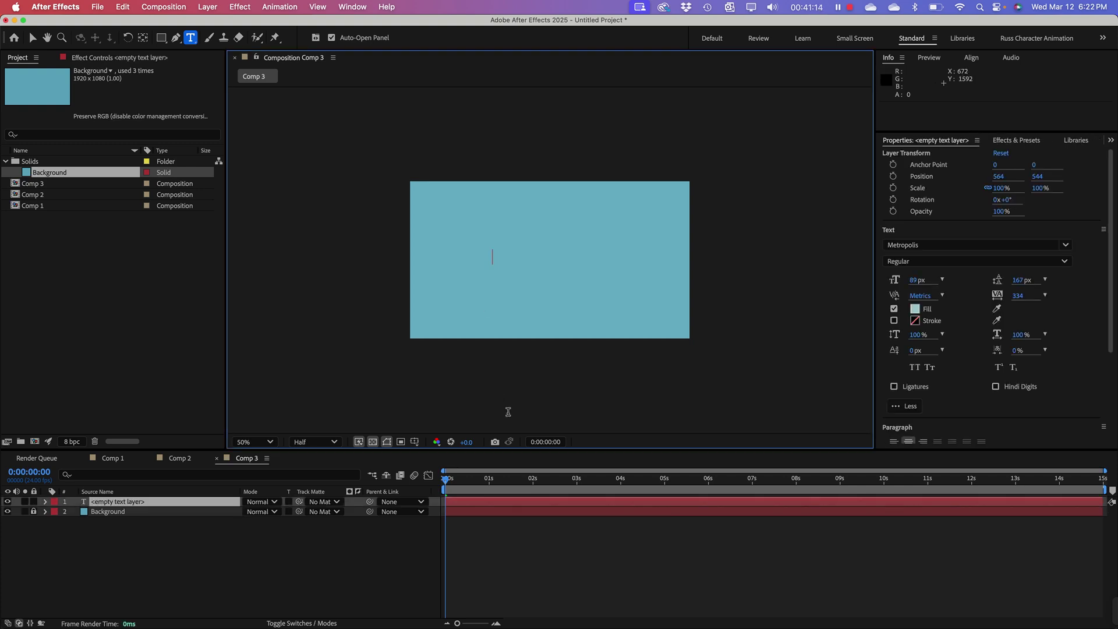
type("TYP")
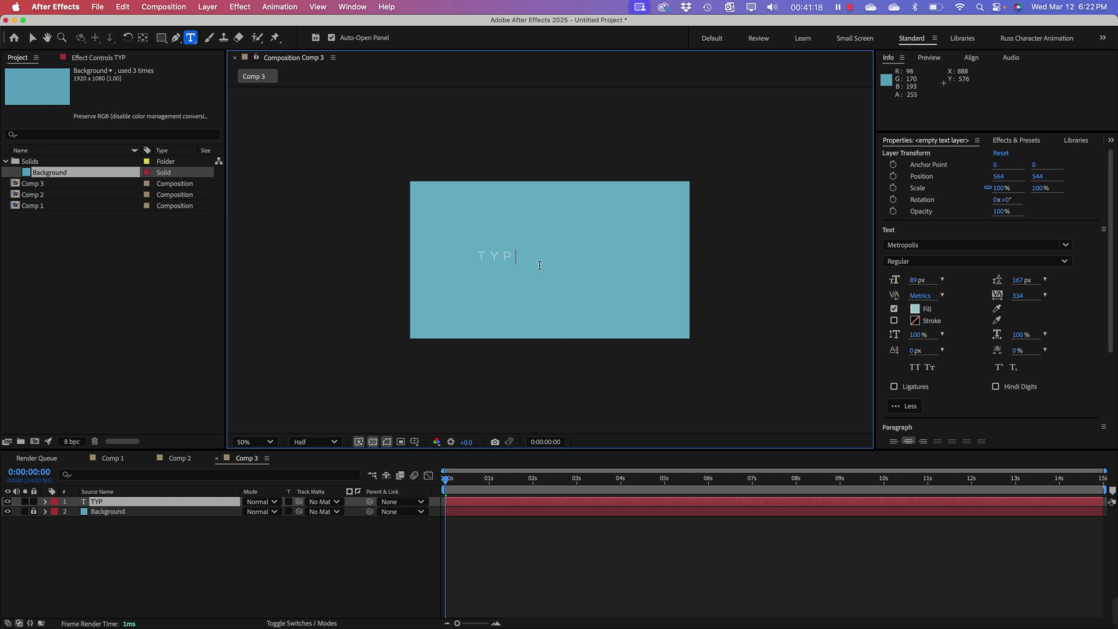
type("EE")
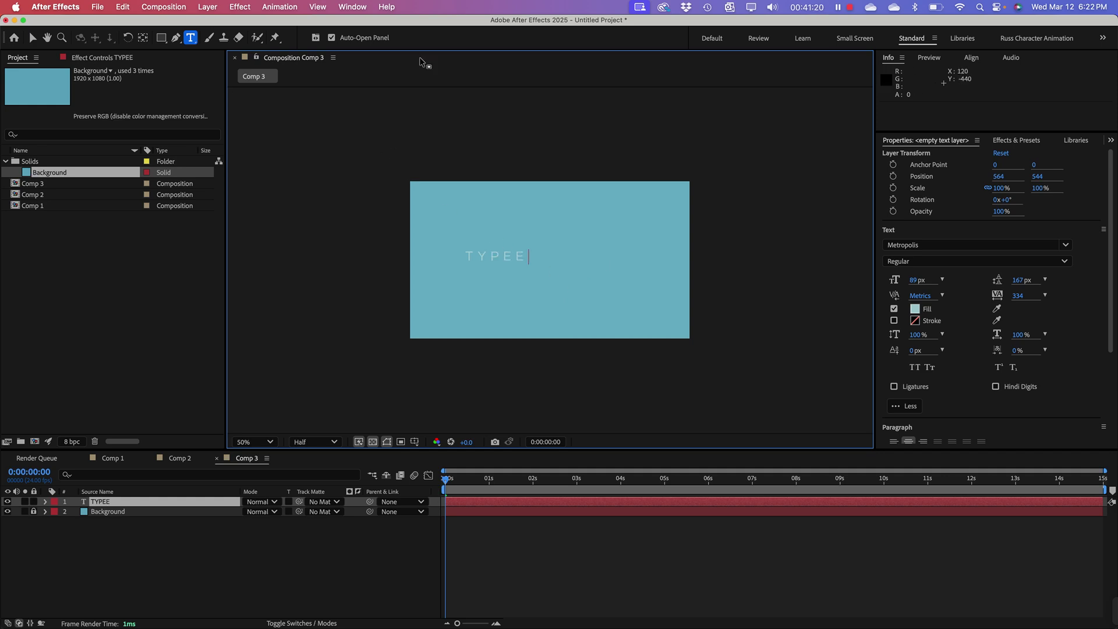
key("BackSpace")
left_click(33, 37)
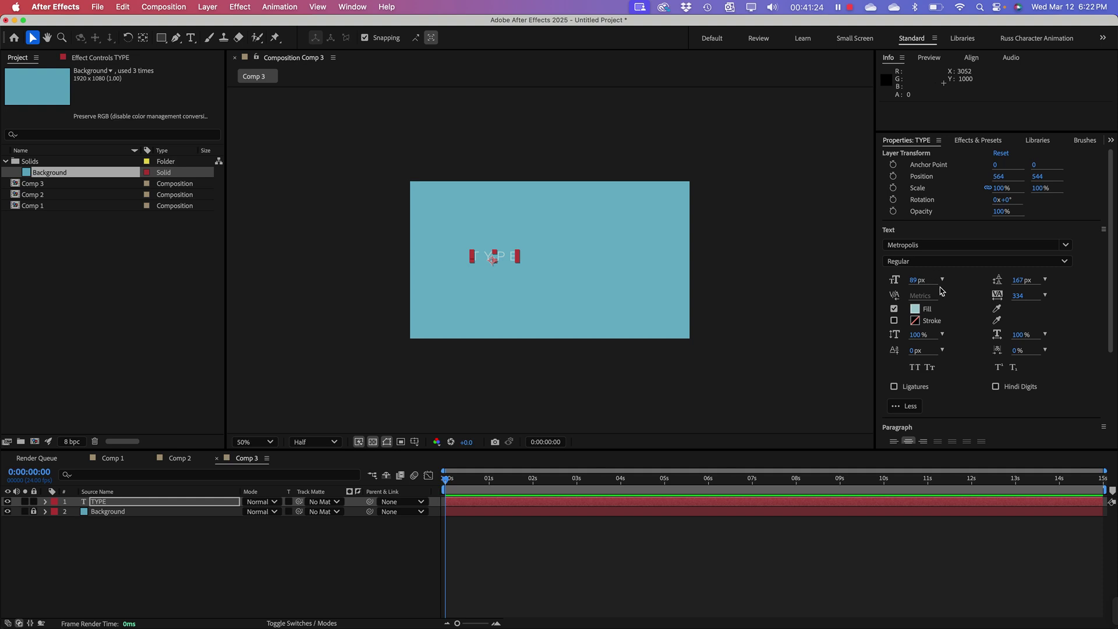
Step: Format the TYPE text at 262 px with -12 tracking and move it to the middle of the frame
left_click_drag(912, 282, 1014, 282)
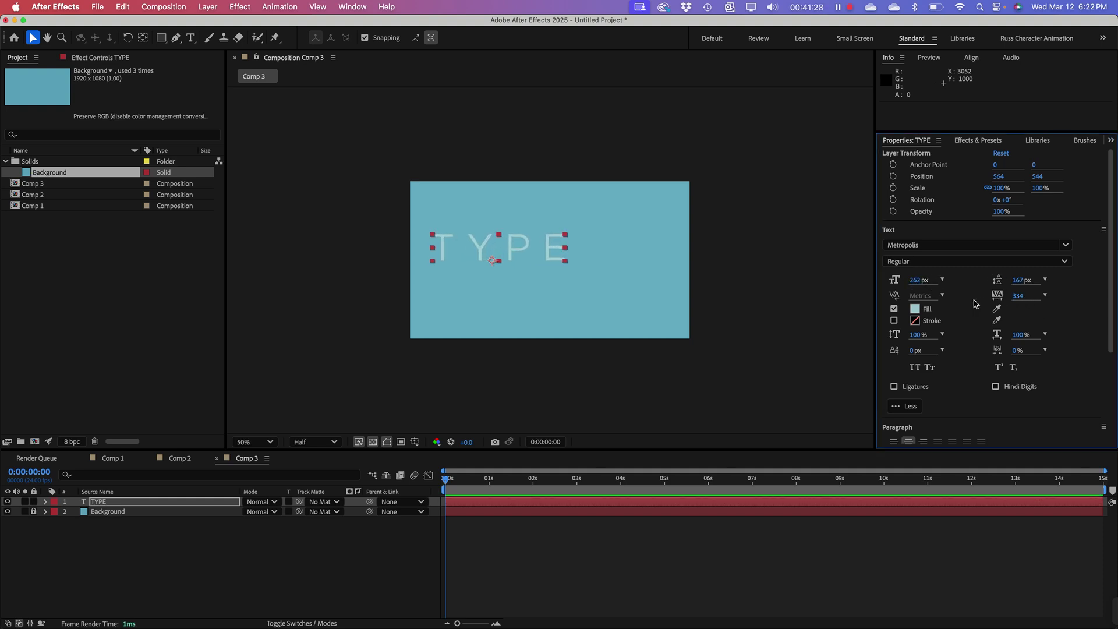
left_click_drag(1019, 298, 828, 305)
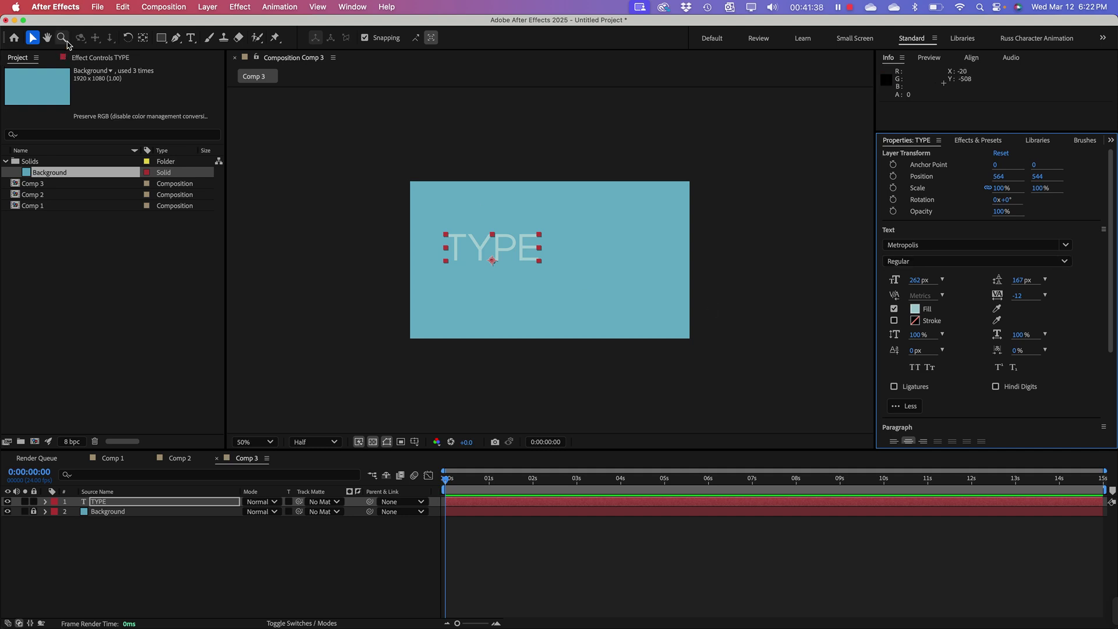
left_click_drag(510, 256, 573, 270)
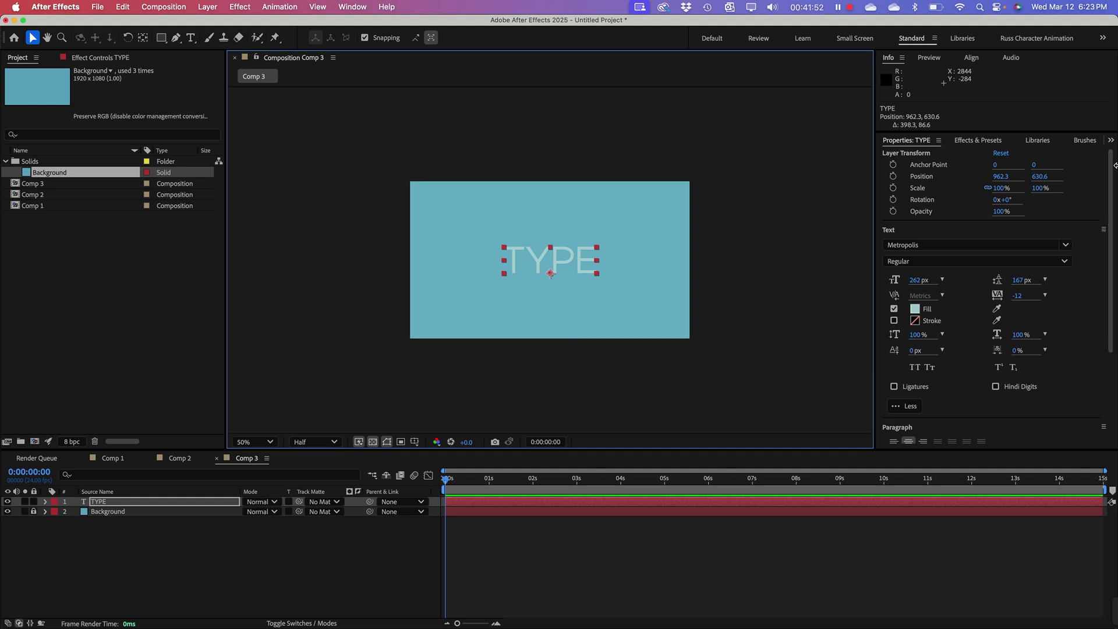
Step: Spread the kerning between P and E to 140 and tighten it back to -60
double_click(588, 261)
left_click(573, 263)
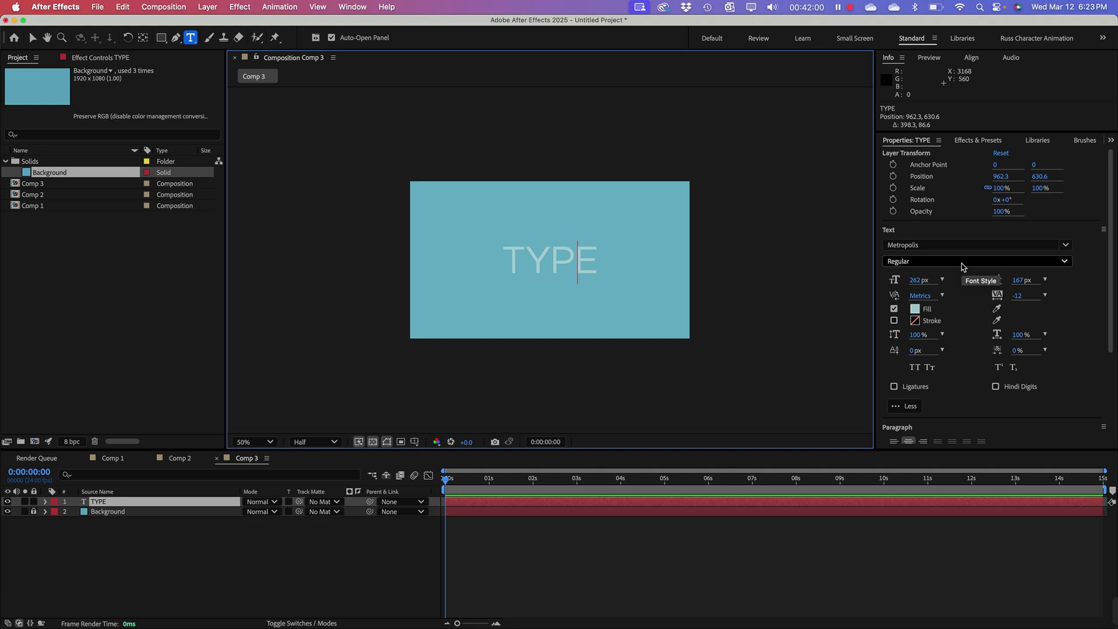
key("alt+Right")
key("alt+Right")
key("alt+Right")
key("alt+Right")
key("alt+Right")
key("alt+Right")
key("alt+Right")
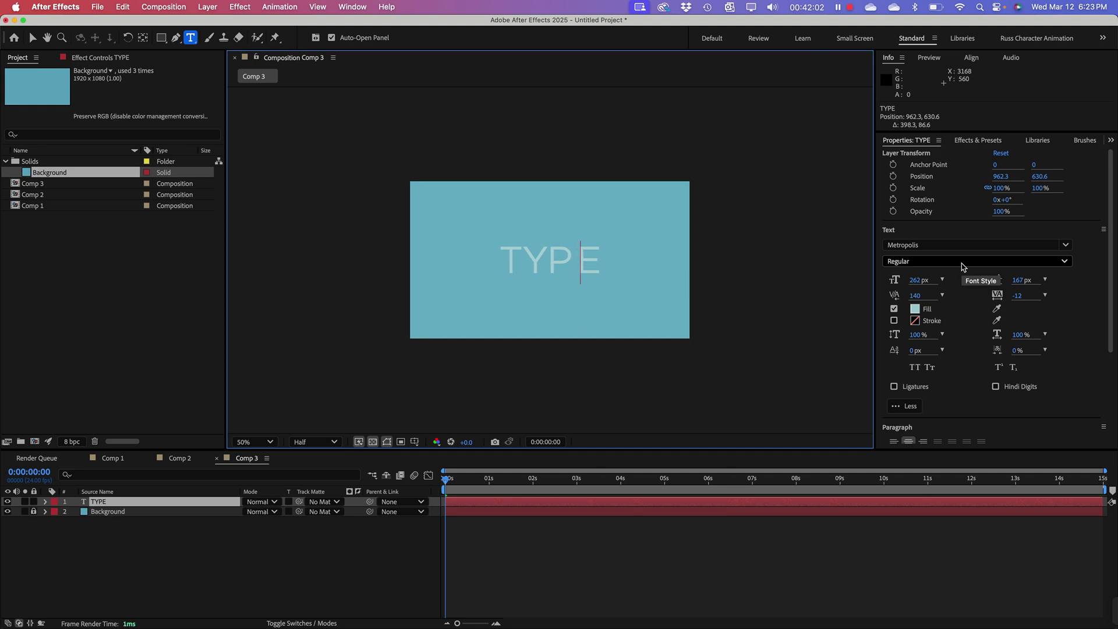
key("alt+Left")
key("alt+Left")
key("alt+Left")
key("alt+Left")
key("alt+Left")
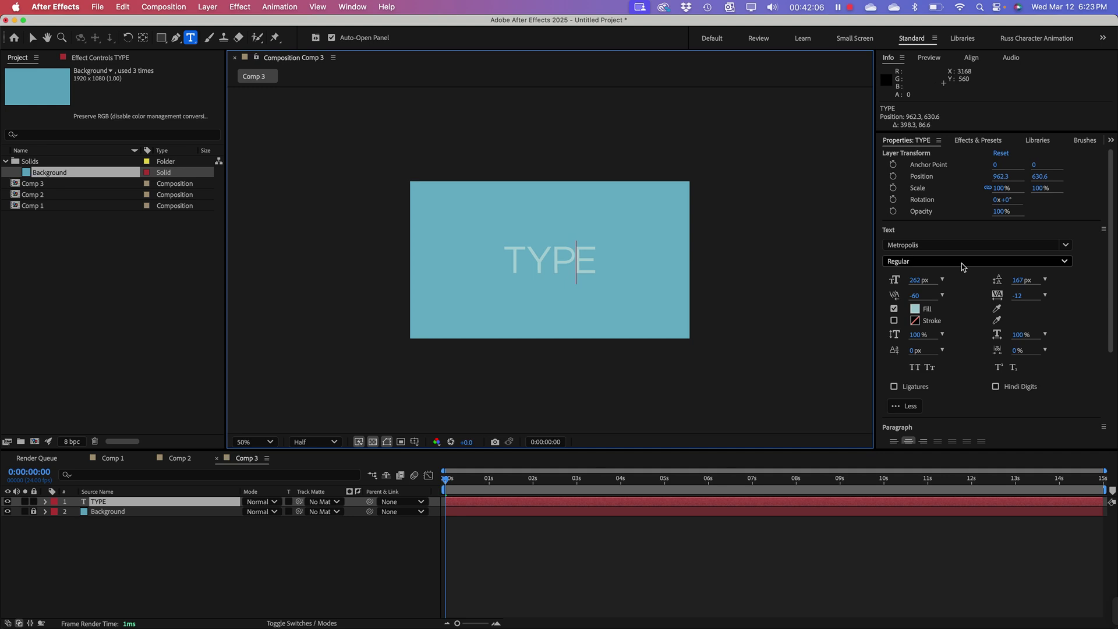
Step: Set the kerning between T and Y to 20 and finish editing the text
key("Left")
key("alt+Right")
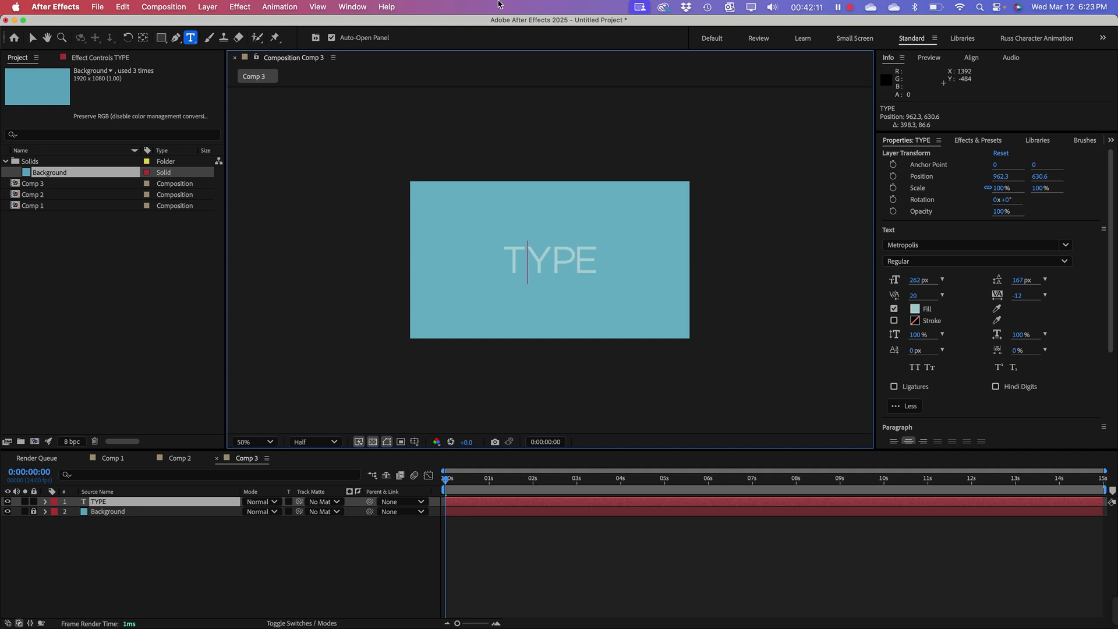
left_click(33, 37)
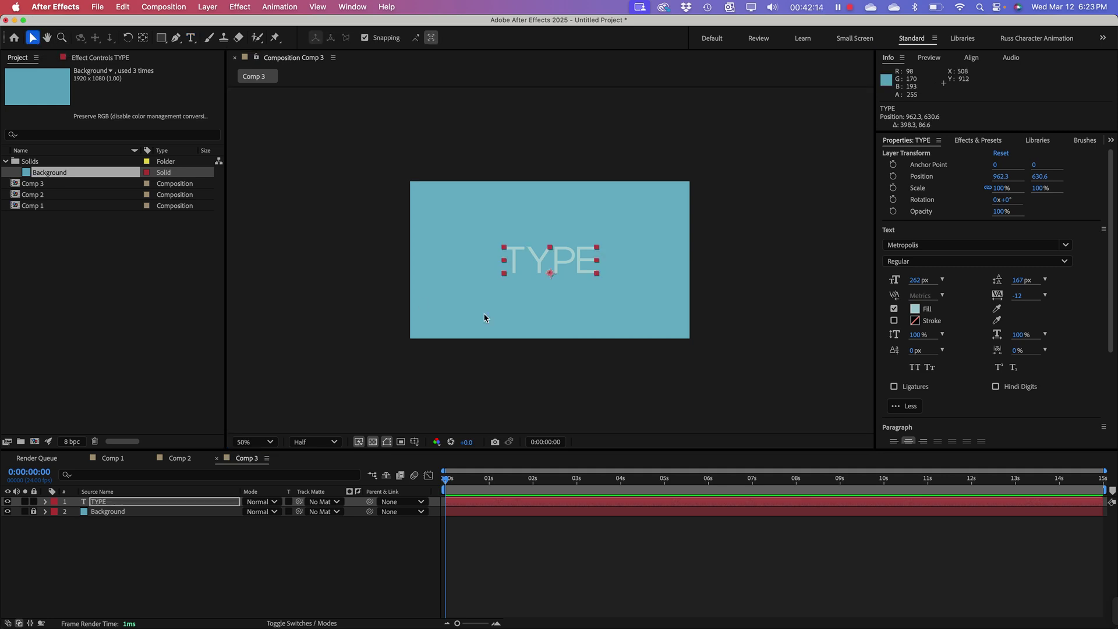
Step: Change the TYPE text's Metropolis font style to Black
left_click(949, 262)
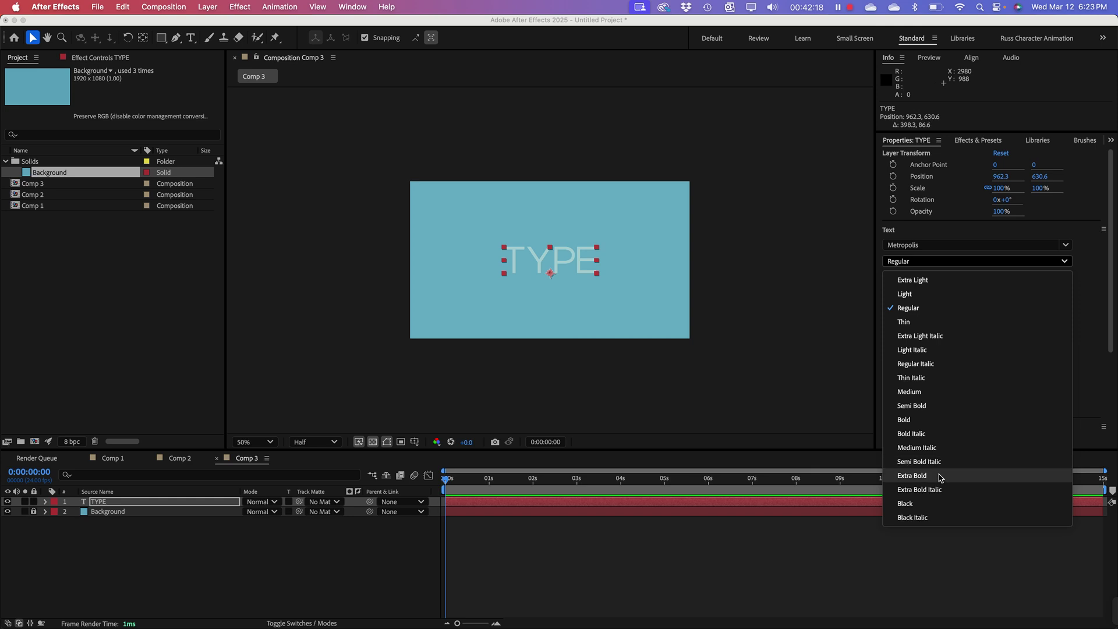
left_click(940, 504)
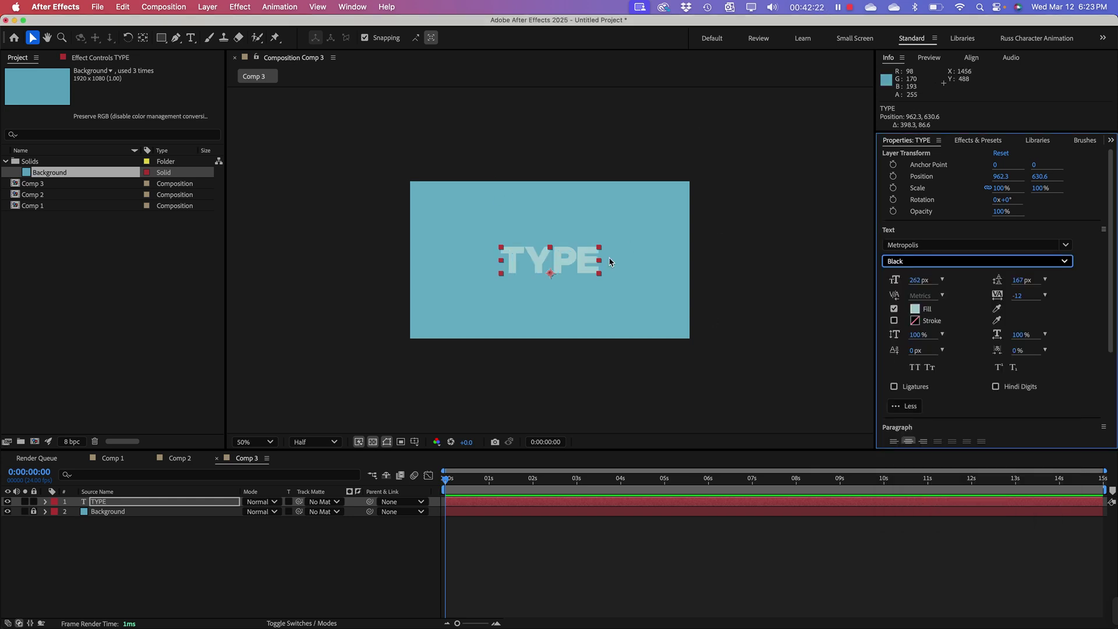
key("/")
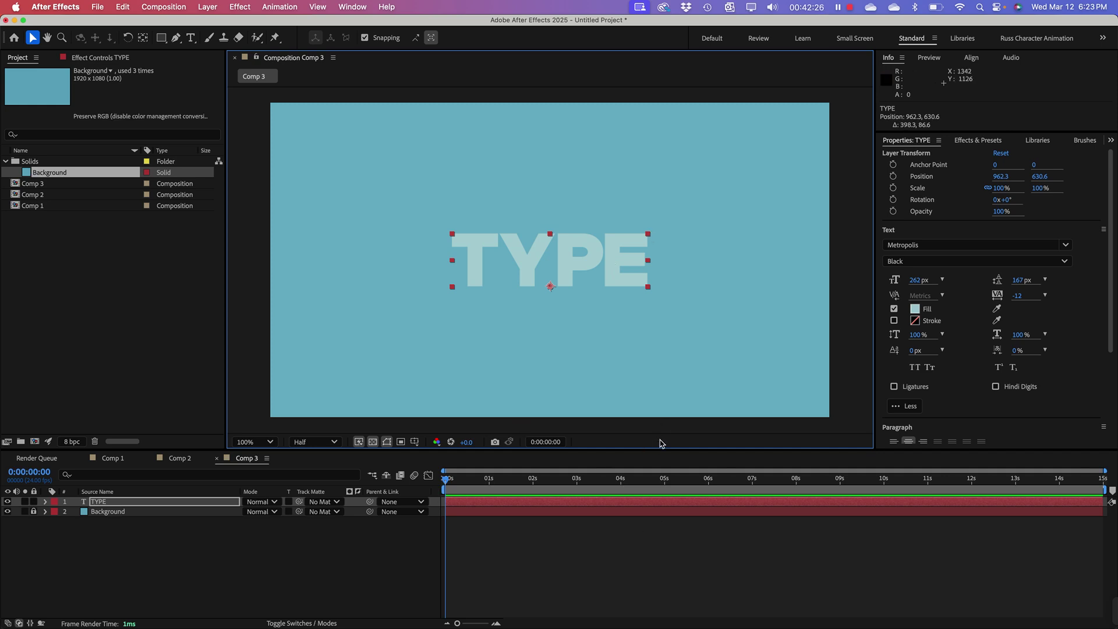
Step: Try left paragraph alignment on the TYPE text and restore centre alignment
left_click_drag(661, 456, 669, 474)
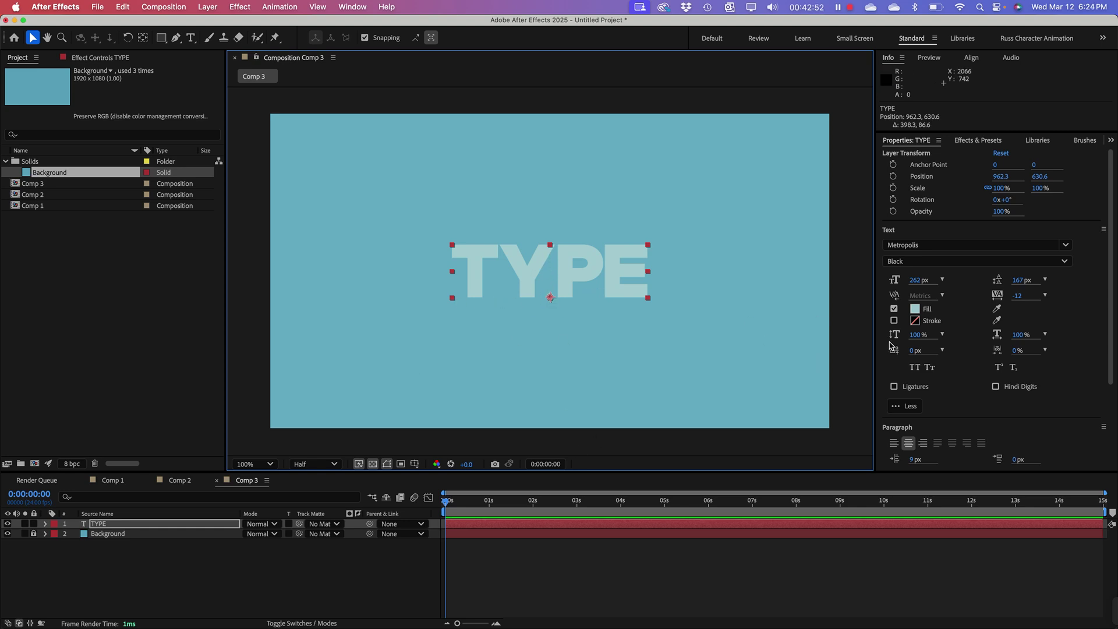
scroll(933, 363, "down", 3)
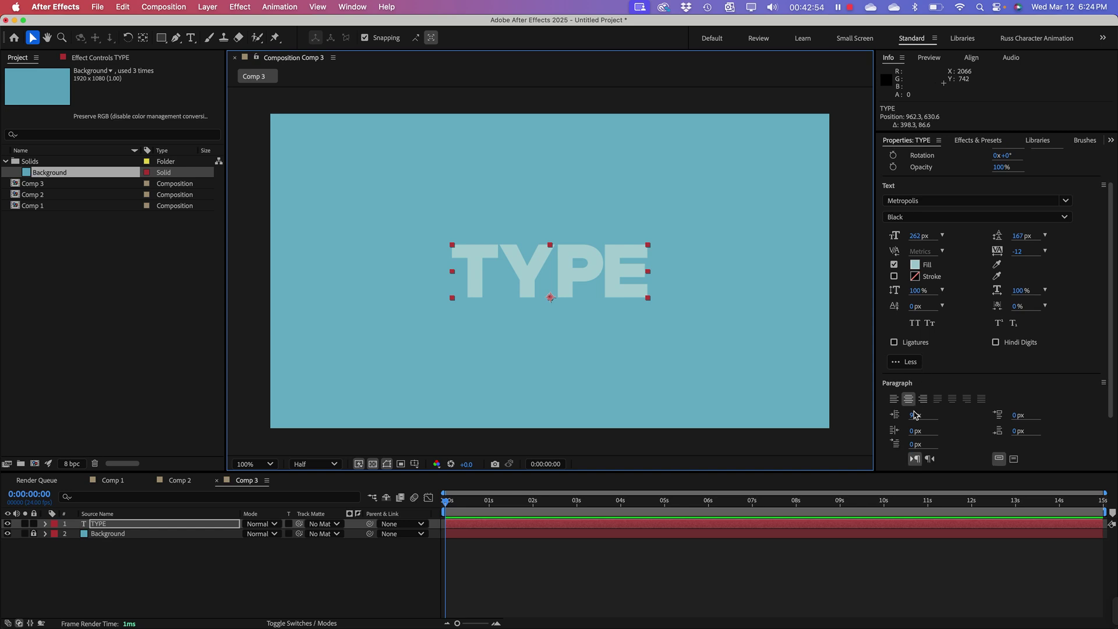
scroll(946, 319, "down", 2)
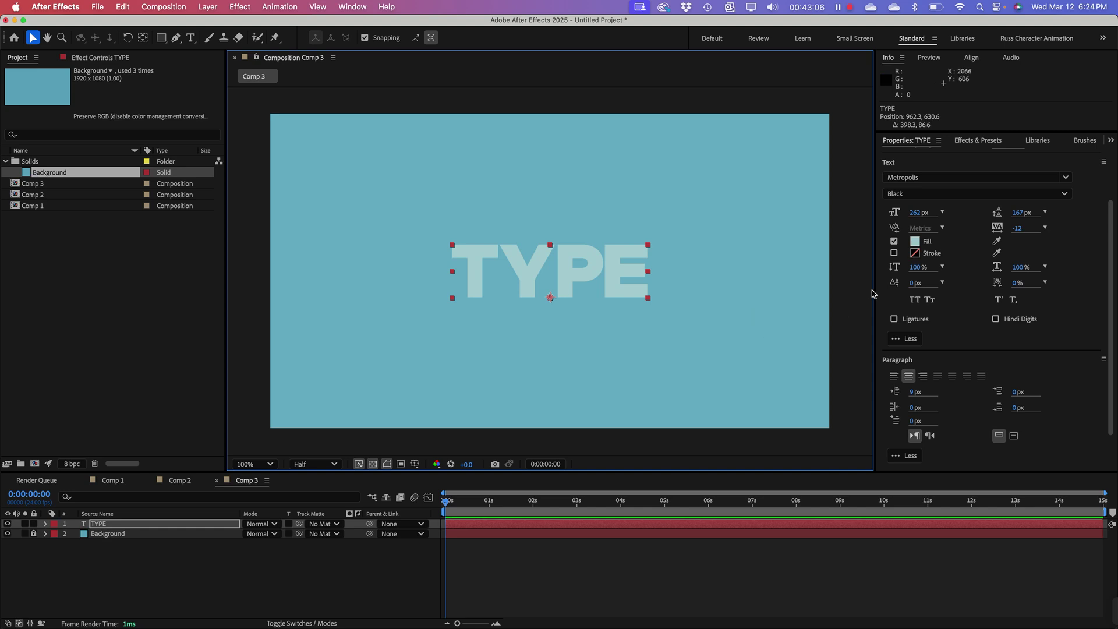
left_click(894, 375)
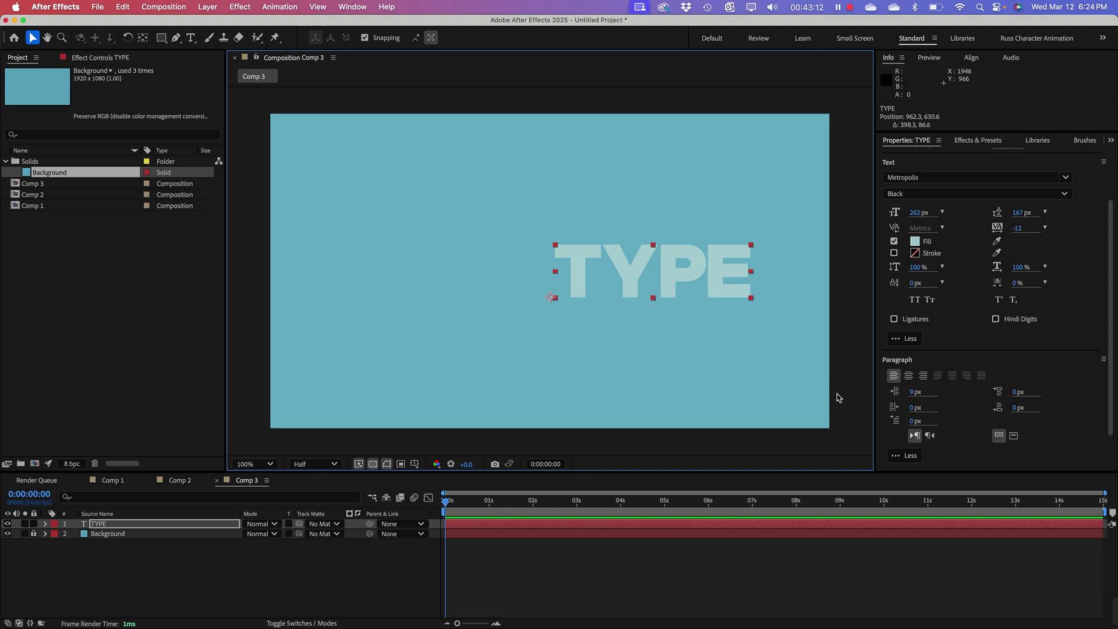
left_click(908, 376)
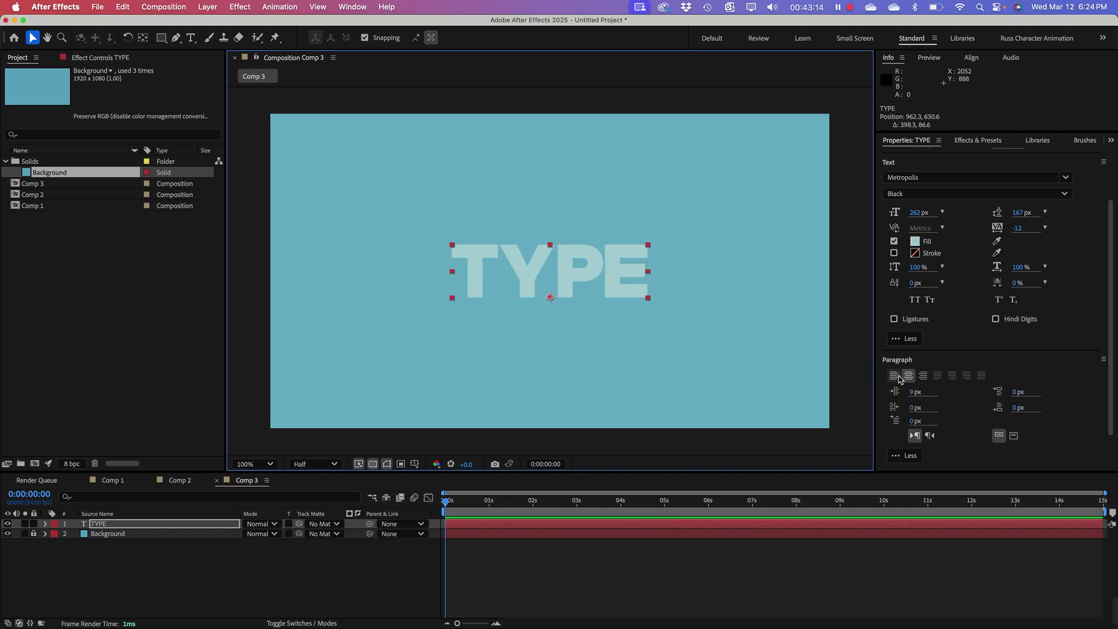
Step: Center the TYPE layer's anchor point in its layer content
right_click(591, 278)
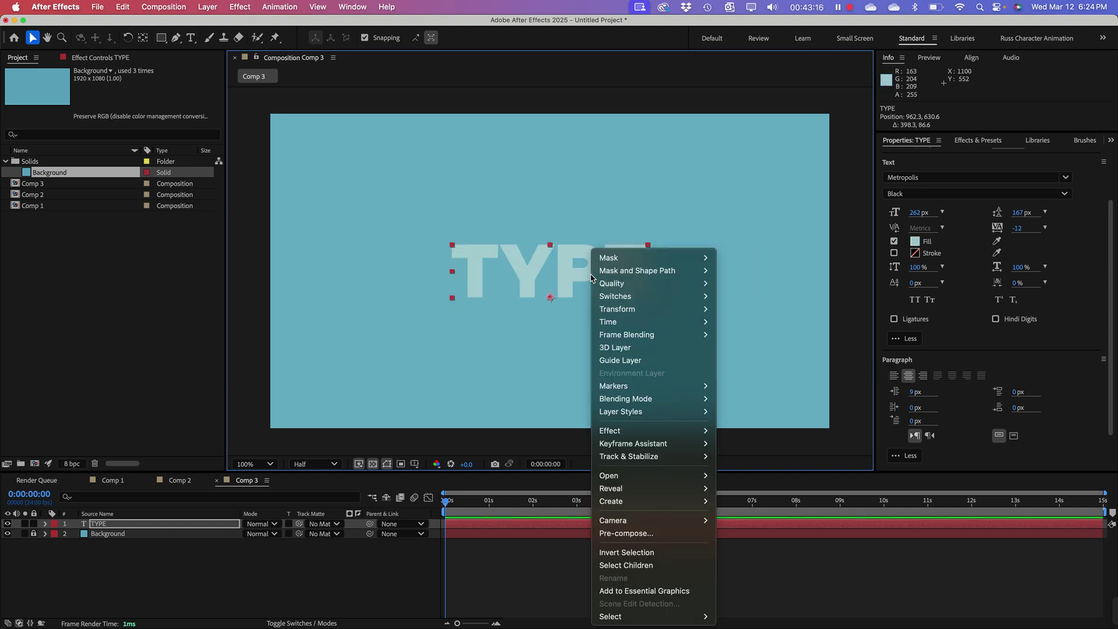
mouse_move(653, 296)
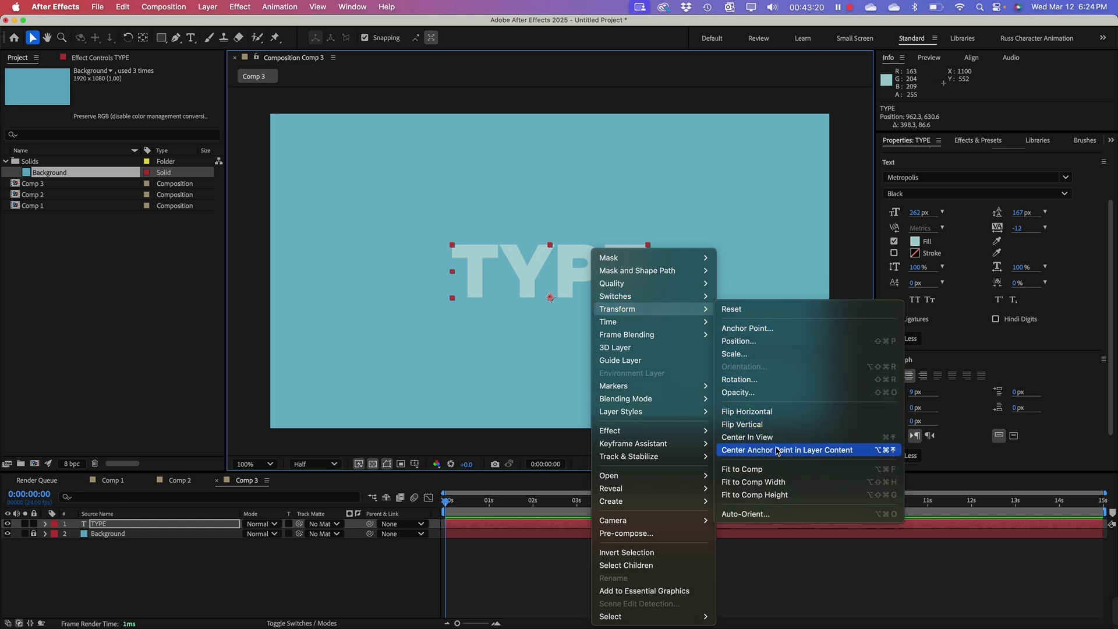
left_click(778, 450)
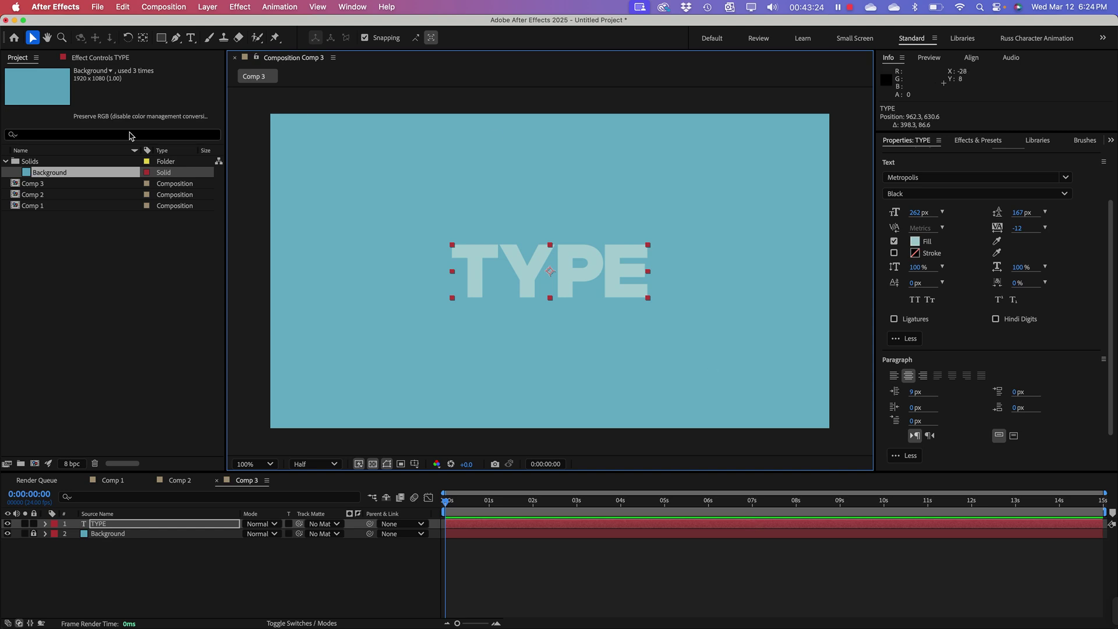
key("comma")
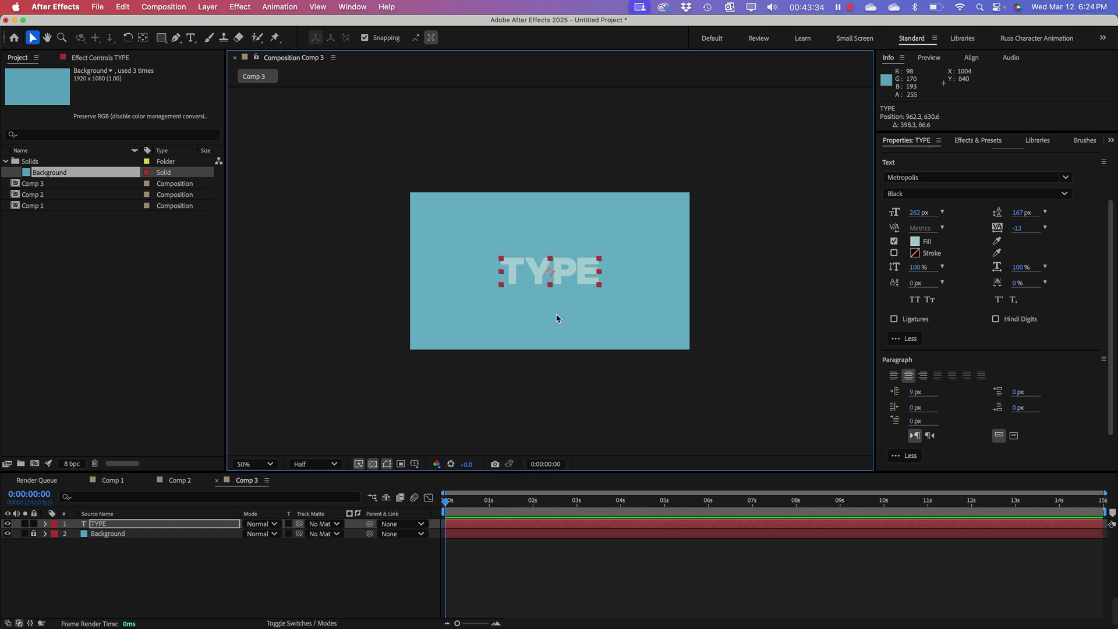
left_click(32, 38)
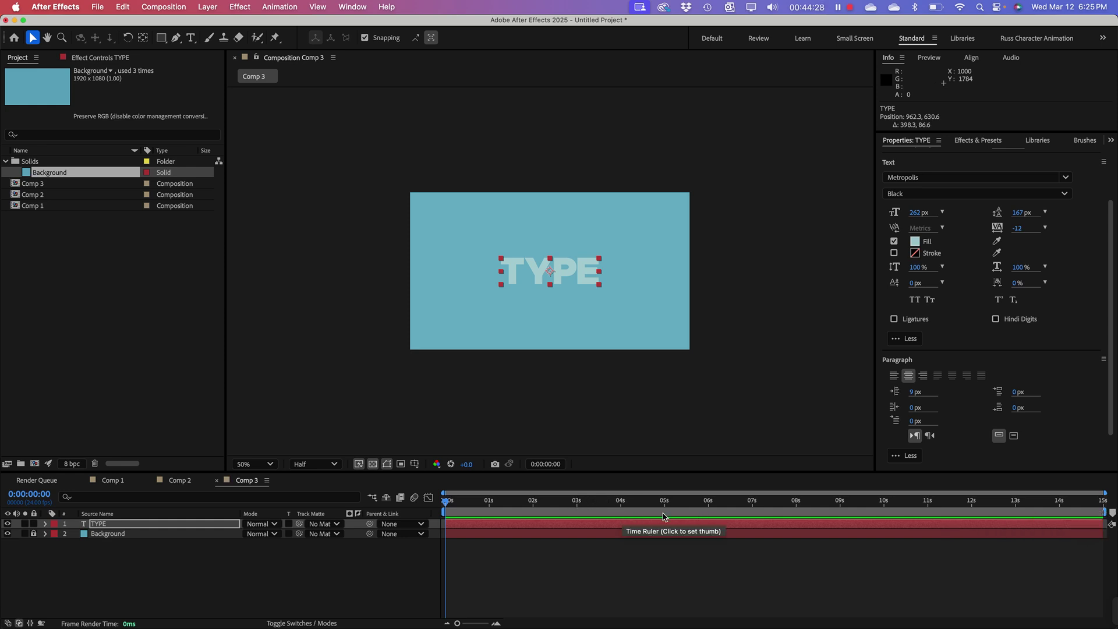
Step: Shorten Comp 3's work area to a duration of 0:00:06:00
left_click(711, 505)
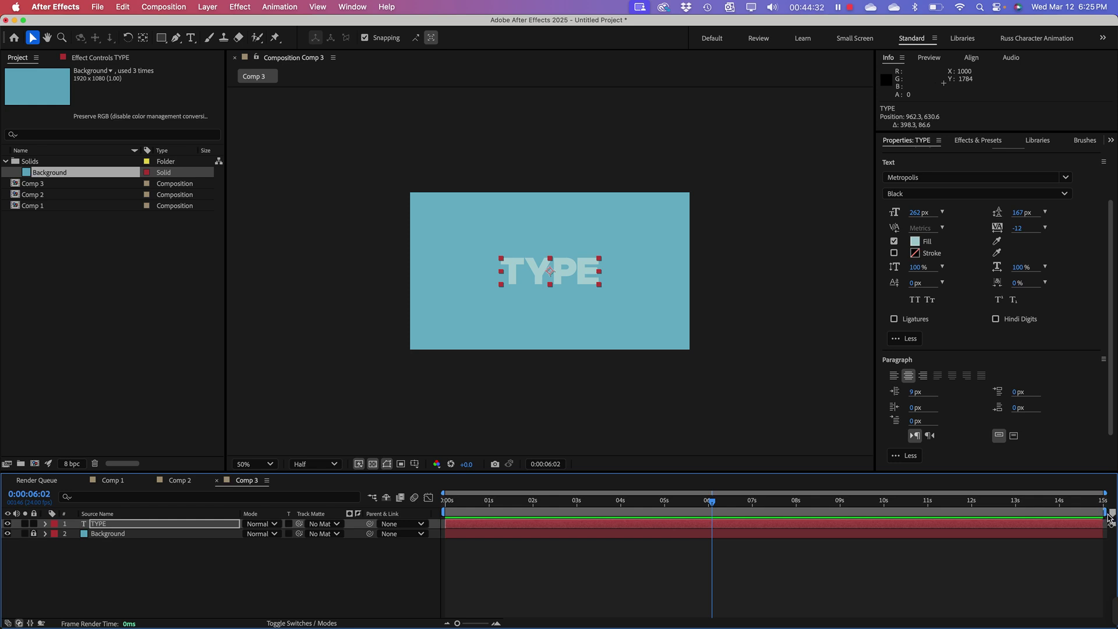
left_click_drag(1101, 514, 707, 542)
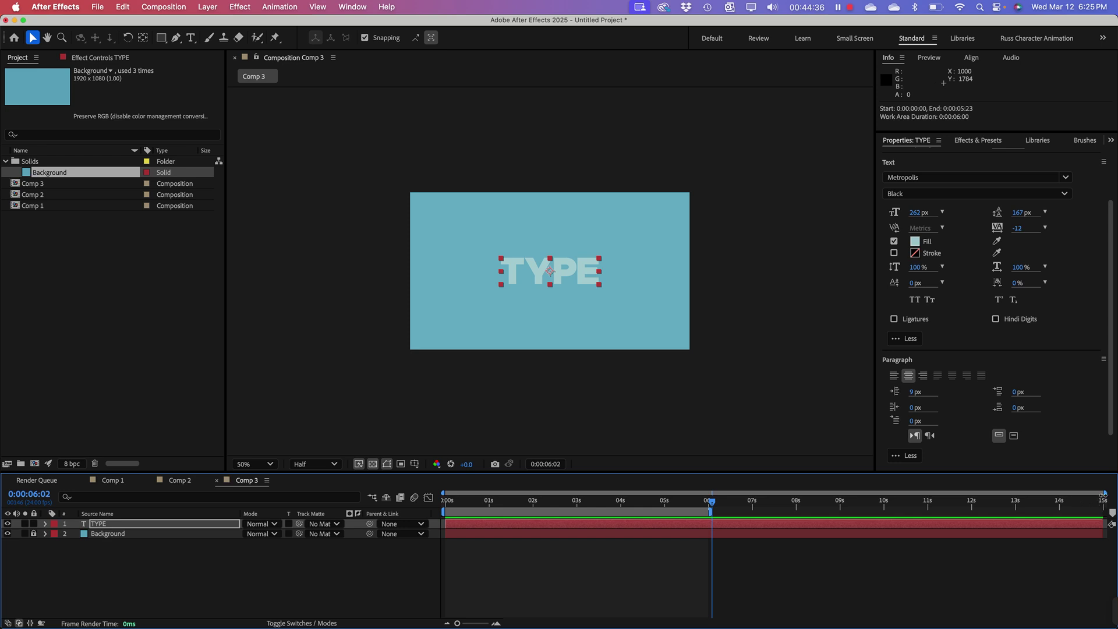
left_click_drag(1104, 493, 800, 504)
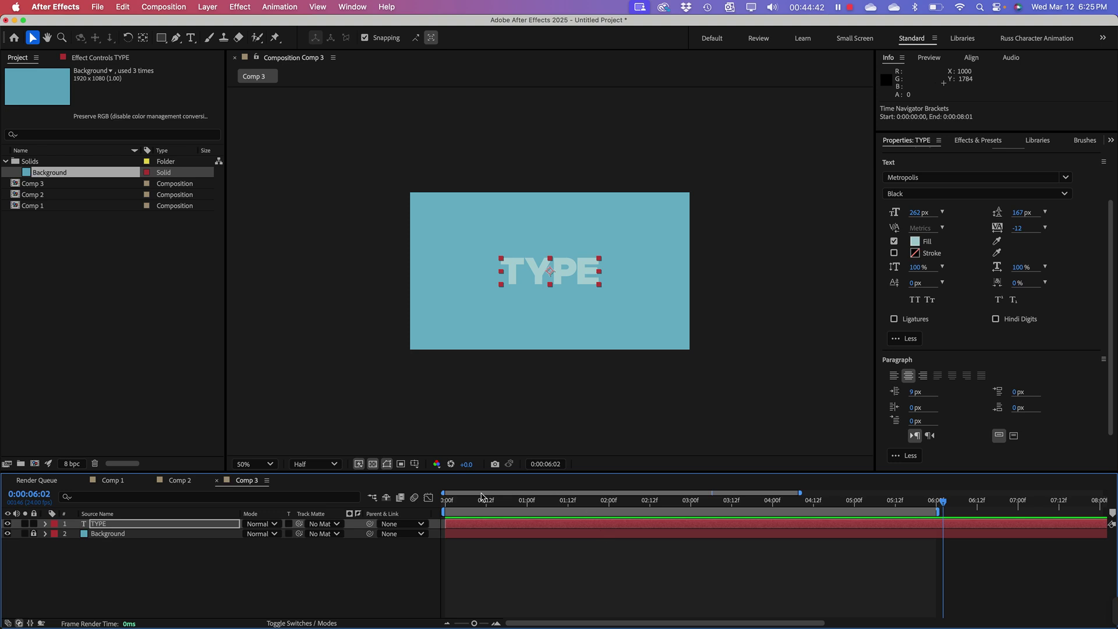
Step: Keyframe the TYPE layer's Position at 0:00:01:12 with the text centred in the frame
left_click_drag(464, 504, 571, 513)
left_click(110, 526)
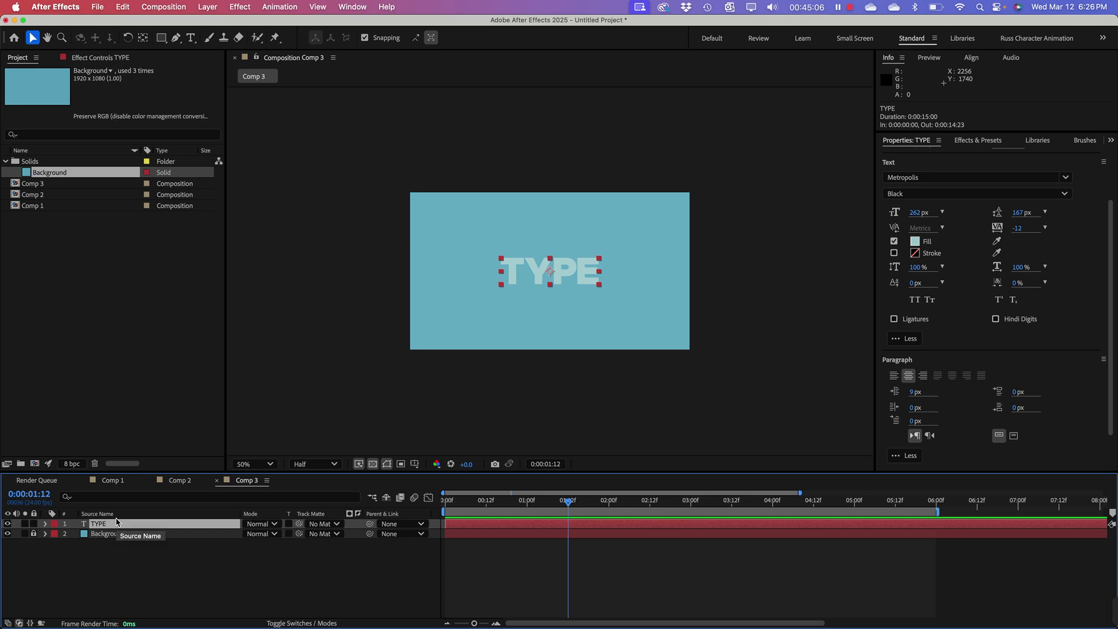
key("p")
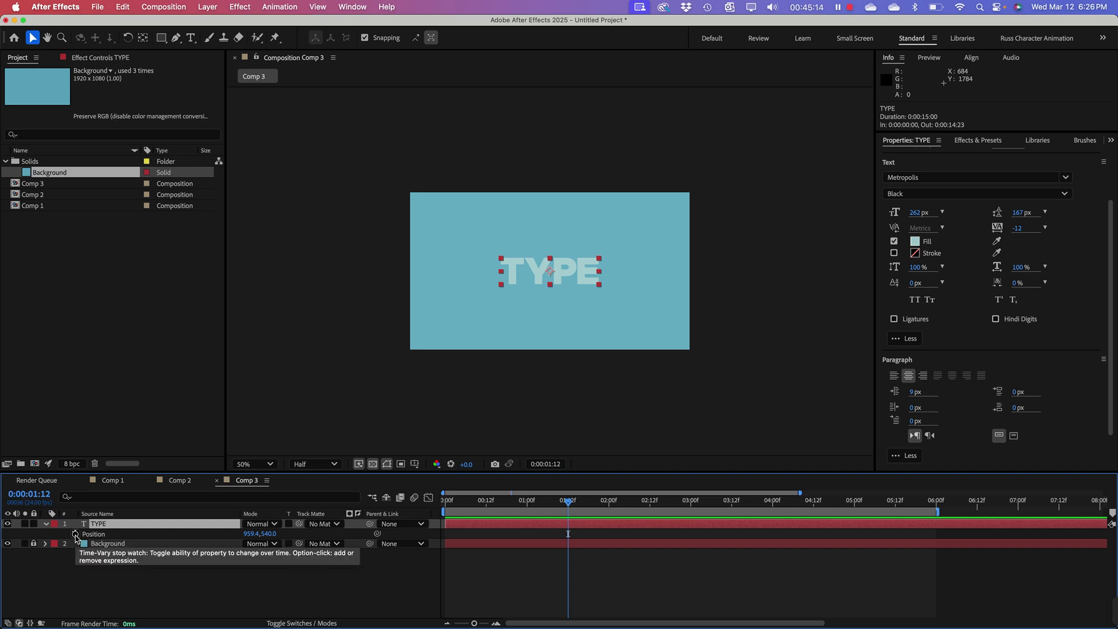
left_click(75, 534)
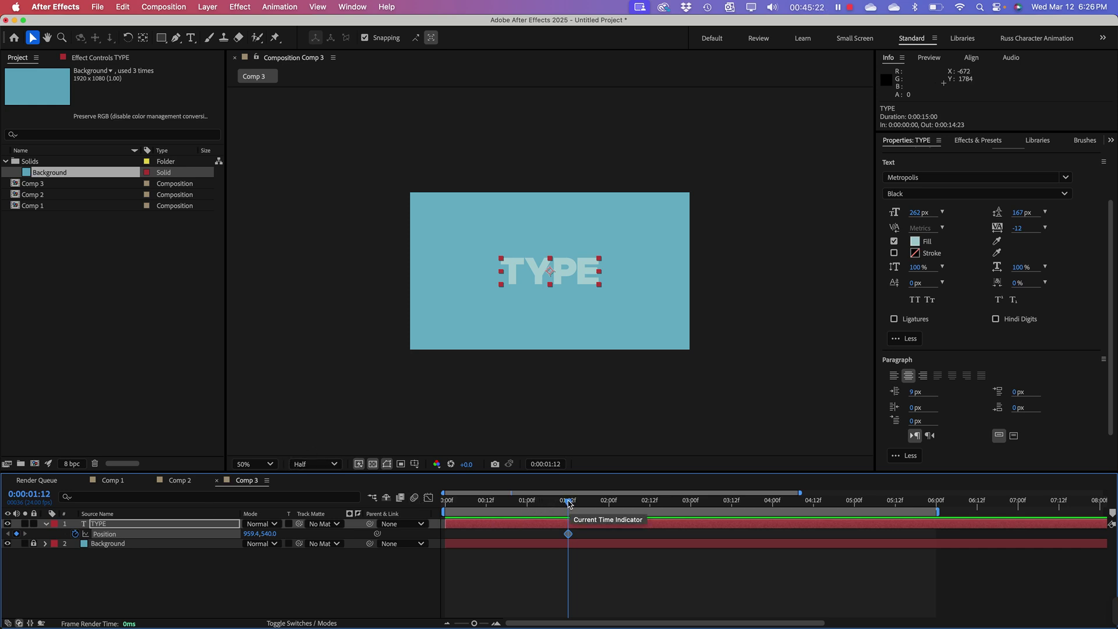
Step: Move TYPE straight down below the frame to Position 959.4, 1200 at 0:00:00:00 and preview the upward slide
left_click_drag(569, 503, 444, 504)
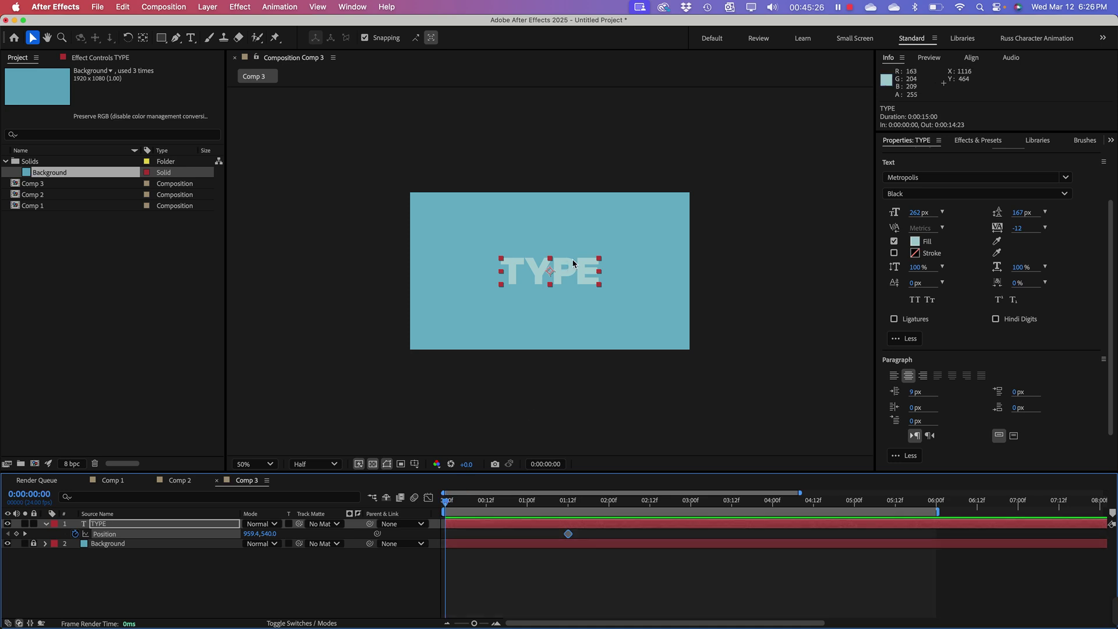
left_click_drag(570, 265, 572, 363)
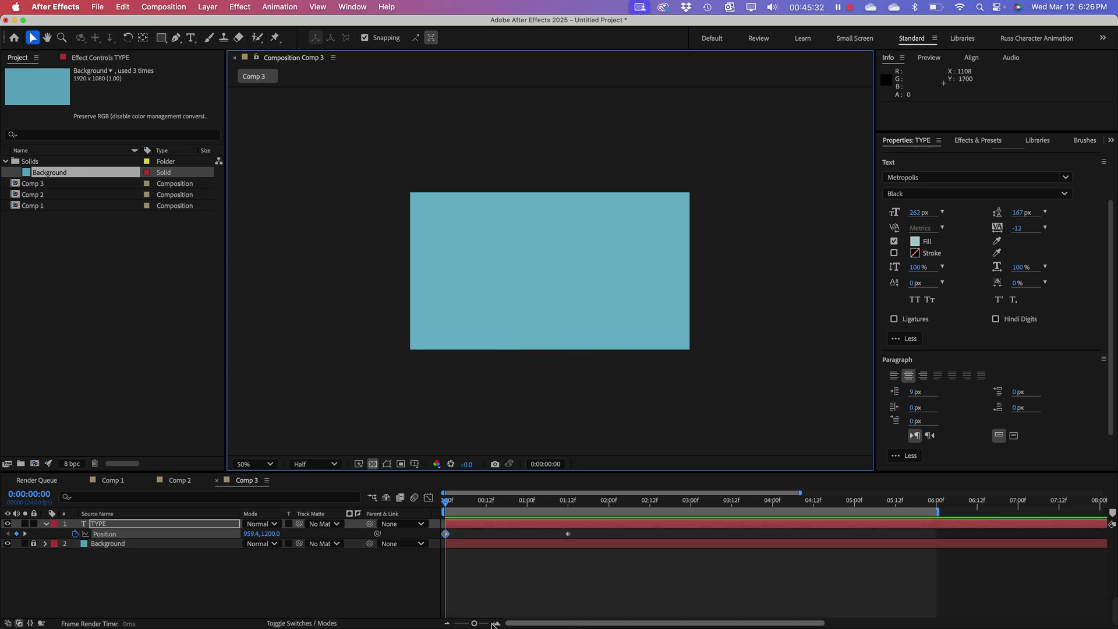
key("space")
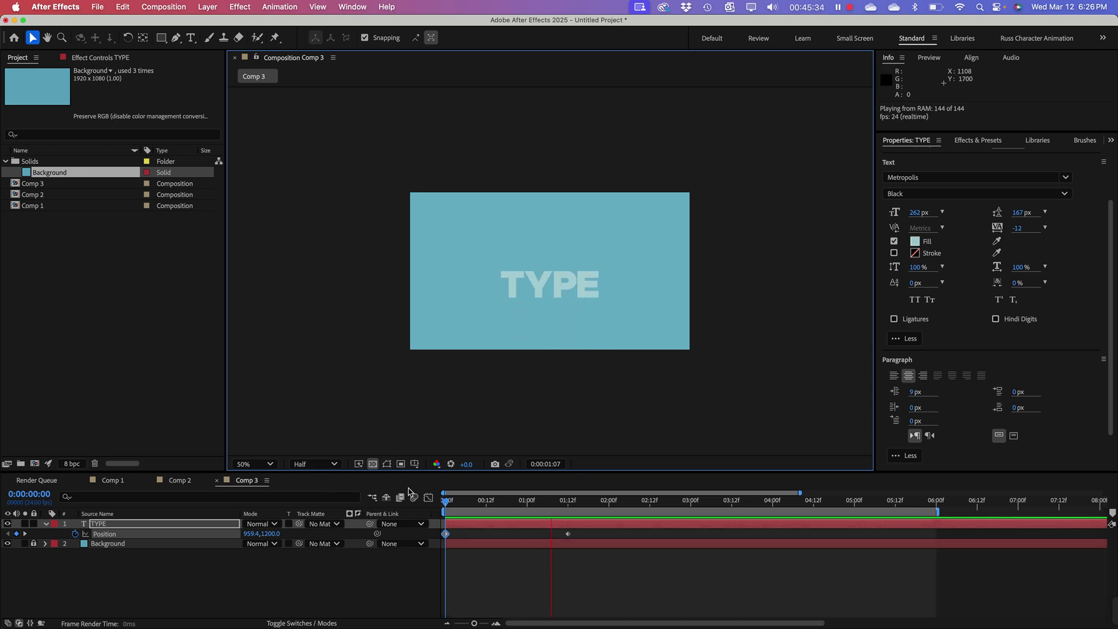
Step: Stop the preview and keyframe the TYPE layer's Rotation at 0:00:01:12
key("space")
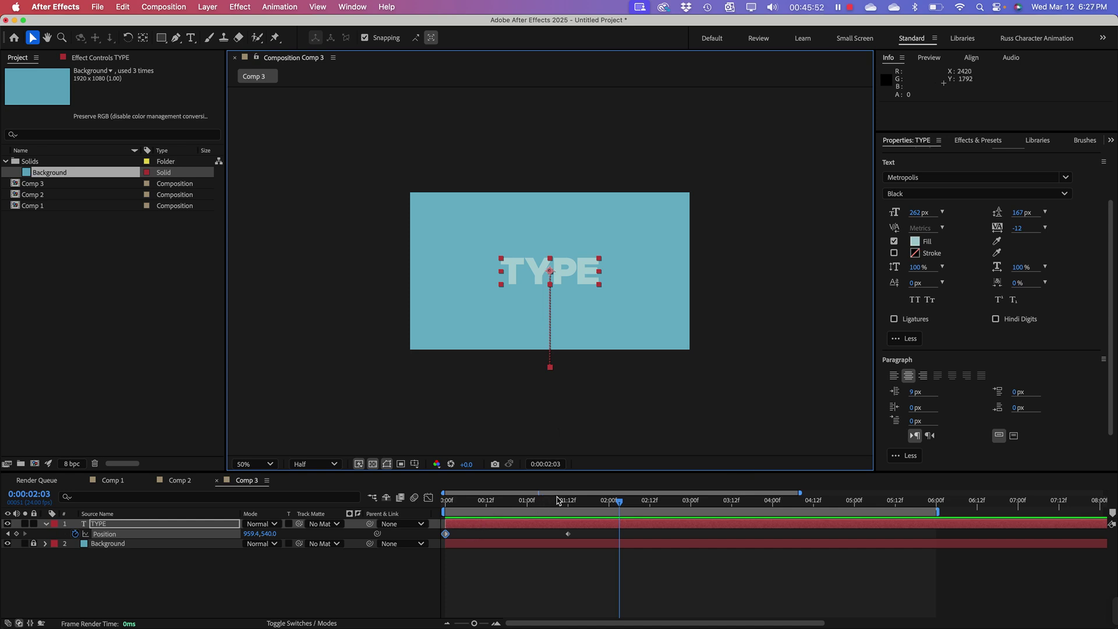
left_click(568, 502)
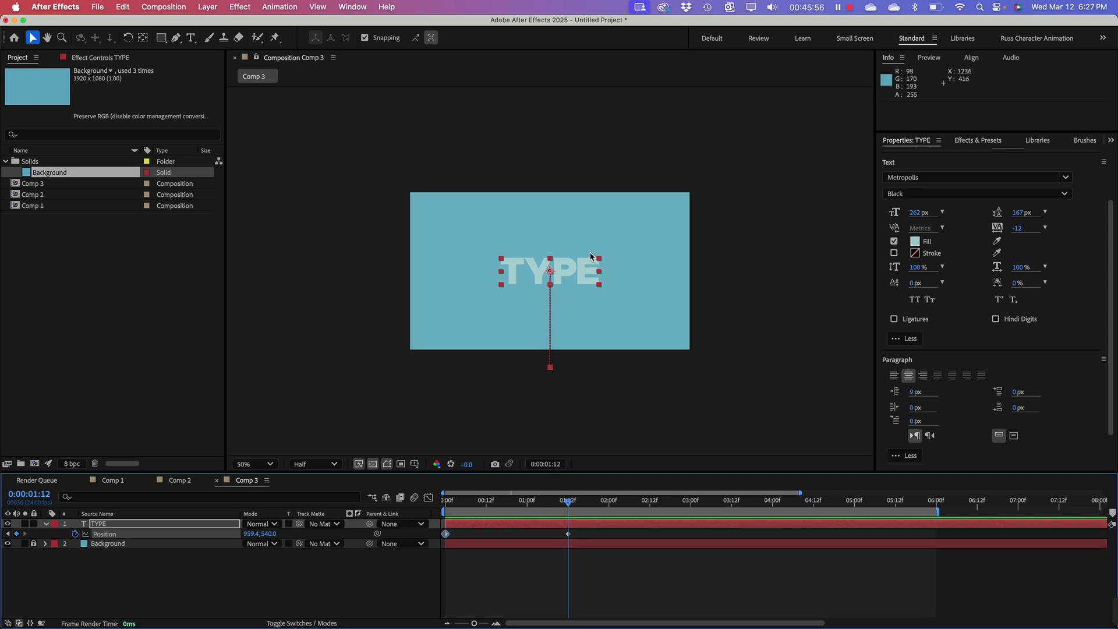
left_click(567, 278)
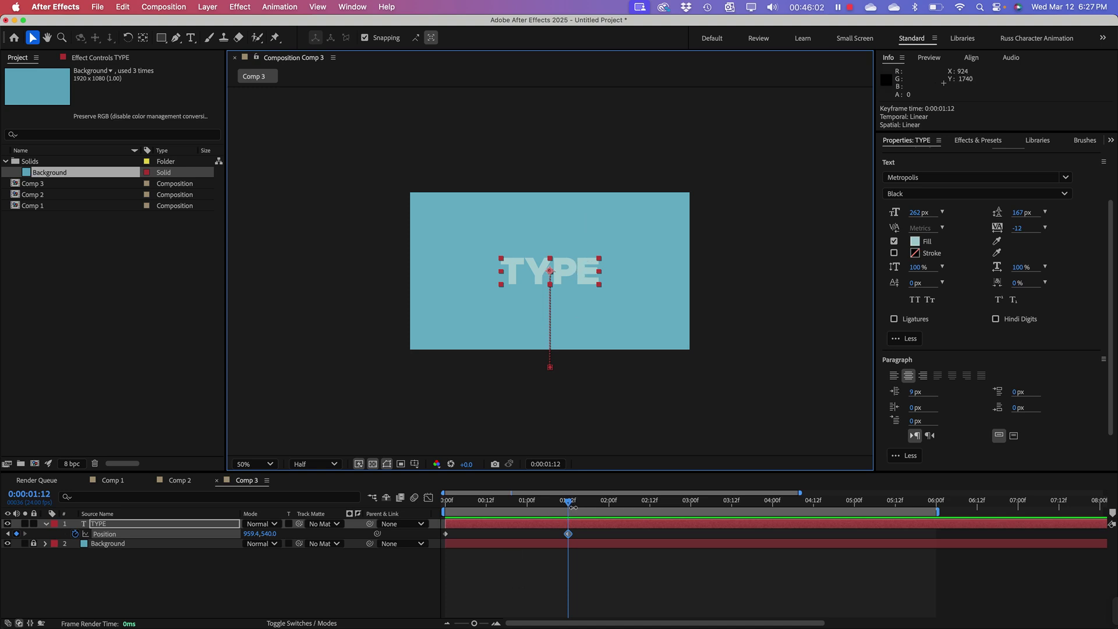
left_click(108, 526)
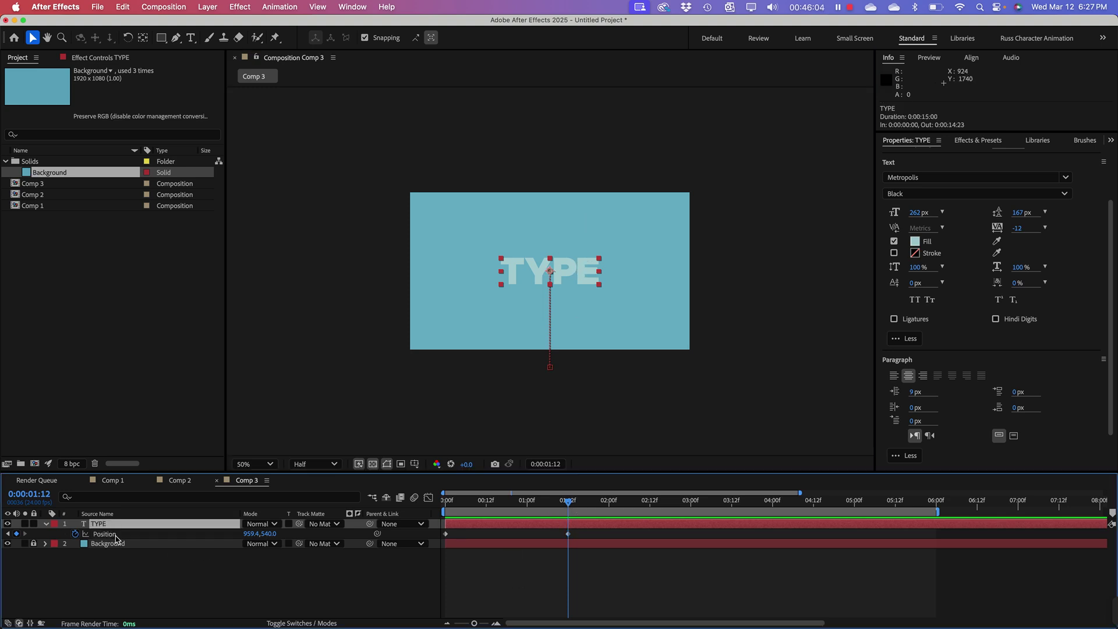
key("r")
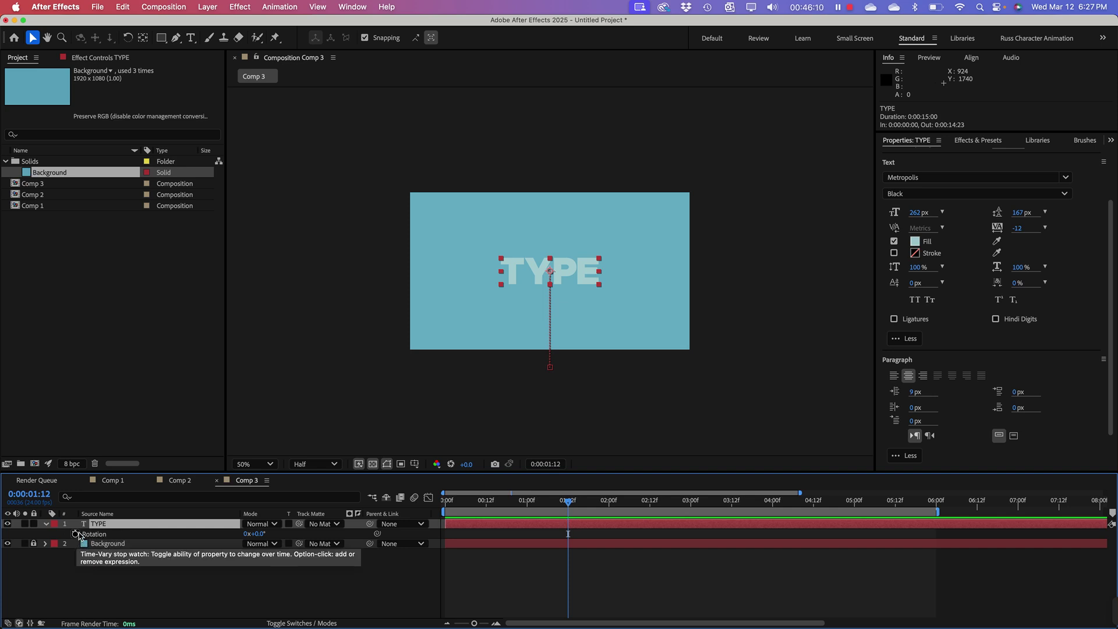
left_click(76, 533)
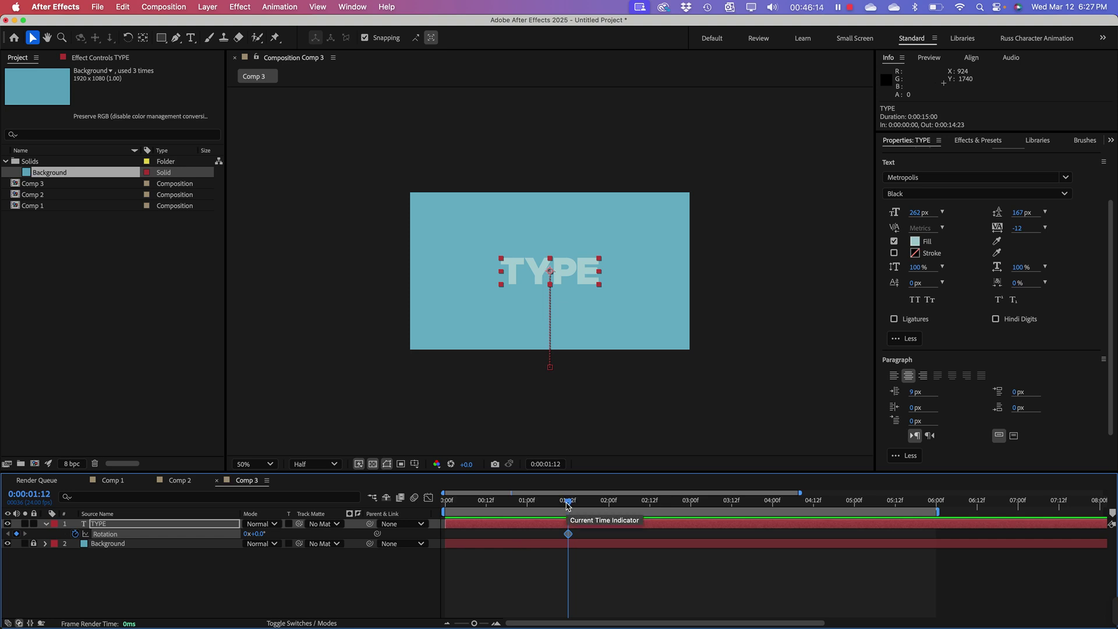
Step: At 0:00:02:12, rotate TYPE one full counterclockwise turn to -1x+0.0° and preview the spin from the start
left_click_drag(567, 504, 650, 526)
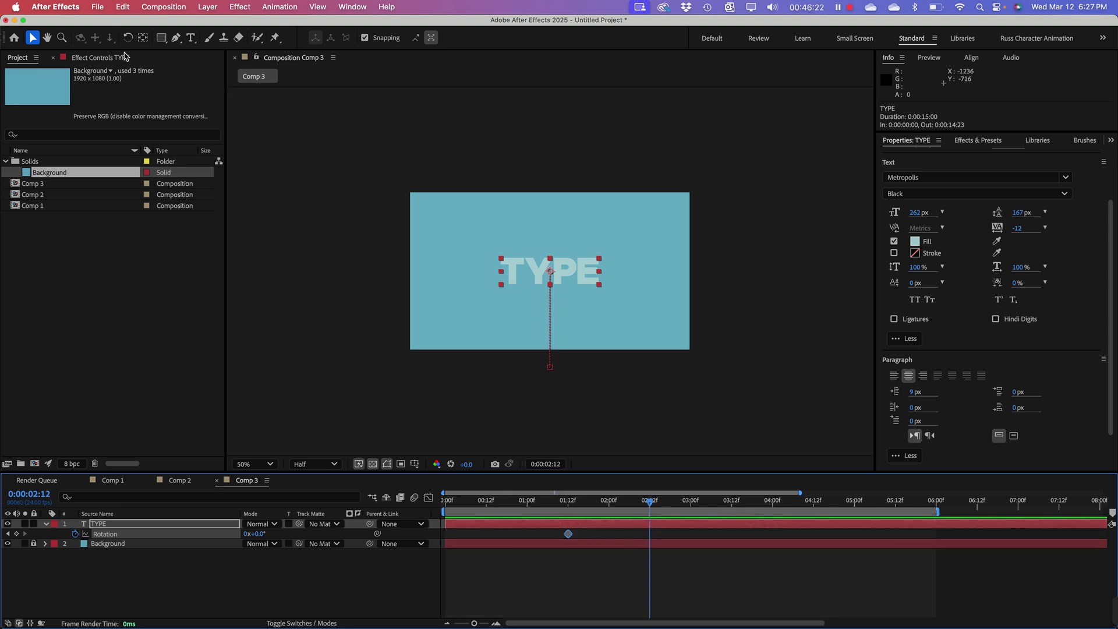
left_click(128, 37)
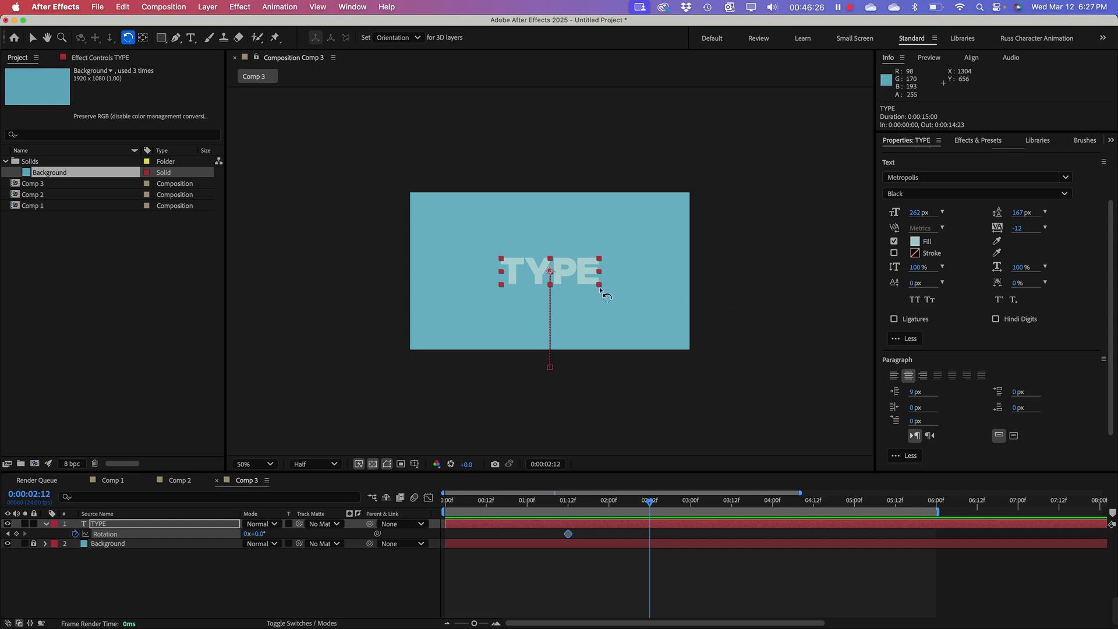
mouse_move(601, 288)
left_mouse_down()
mouse_move(602, 270)
mouse_move(566, 221)
mouse_move(500, 253)
mouse_move(563, 303)
mouse_move(587, 283)
left_mouse_up()
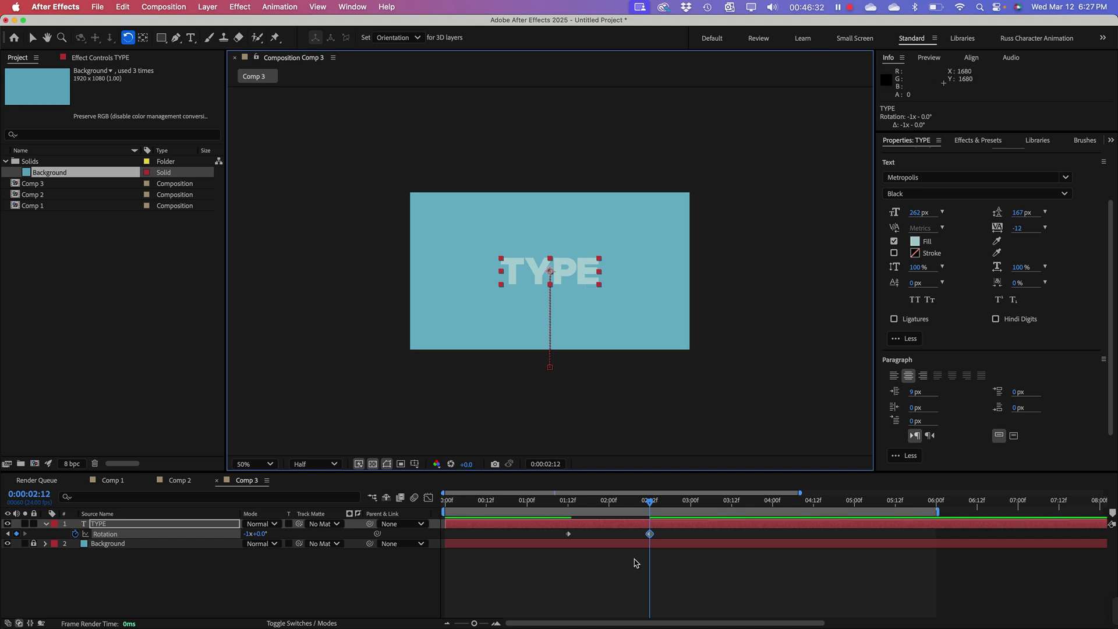
mouse_move(650, 501)
left_mouse_down()
mouse_move(592, 498)
mouse_move(652, 496)
left_mouse_up()
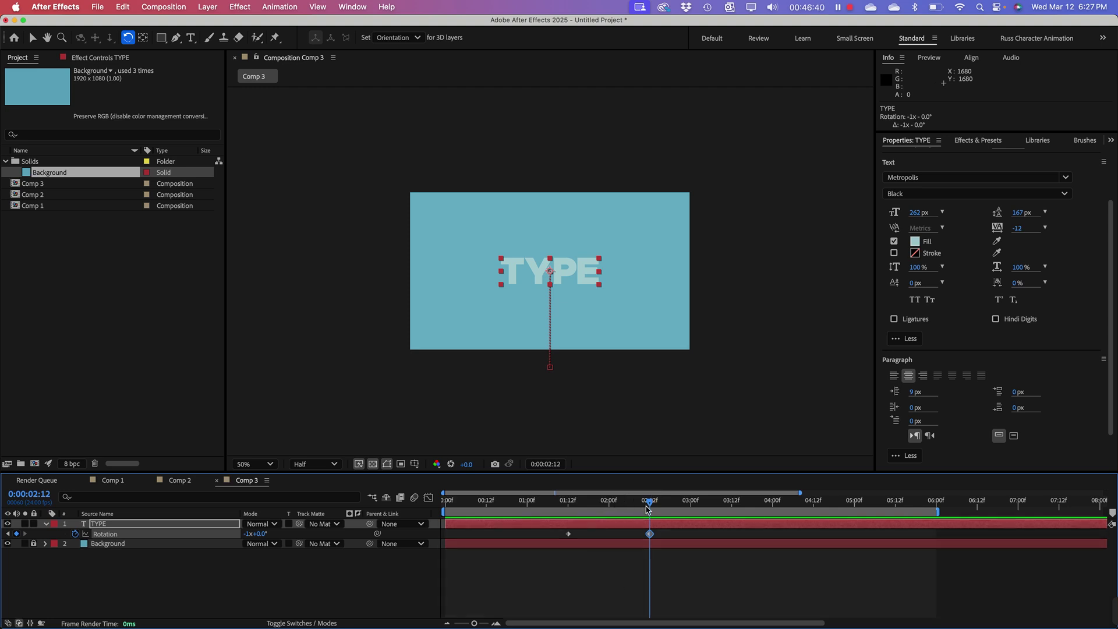
left_click_drag(646, 504, 219, 537)
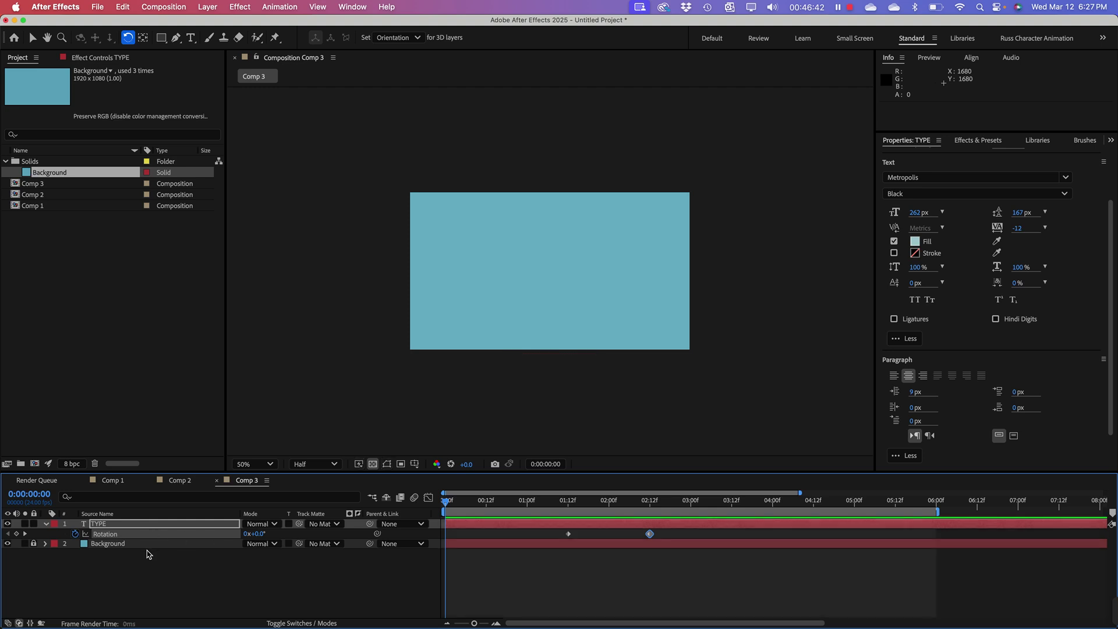
key("space")
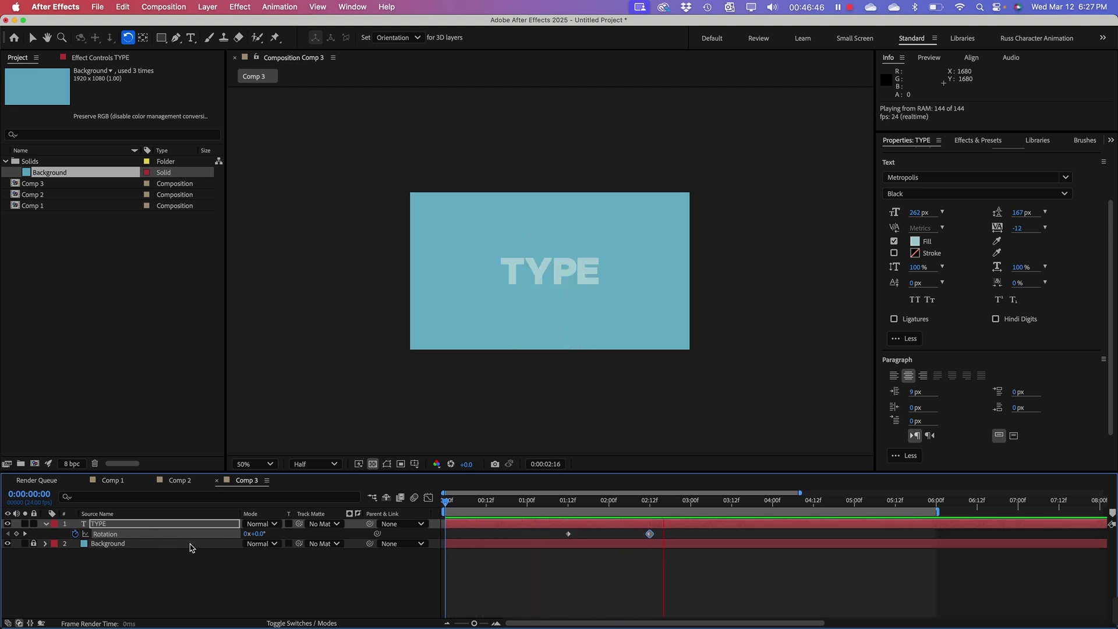
key("space")
left_click_drag(664, 502, 651, 502)
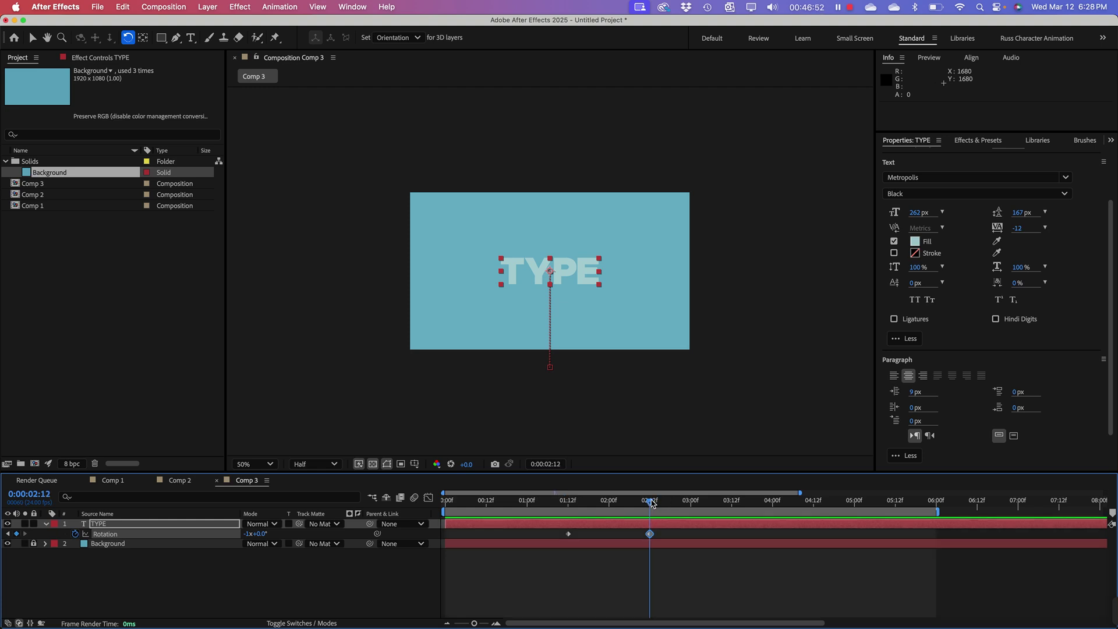
Step: Reveal the TYPE layer's Transform properties and add a Position keyframe at 0:00:02:12 to hold the text centred
left_click_drag(652, 504, 774, 525)
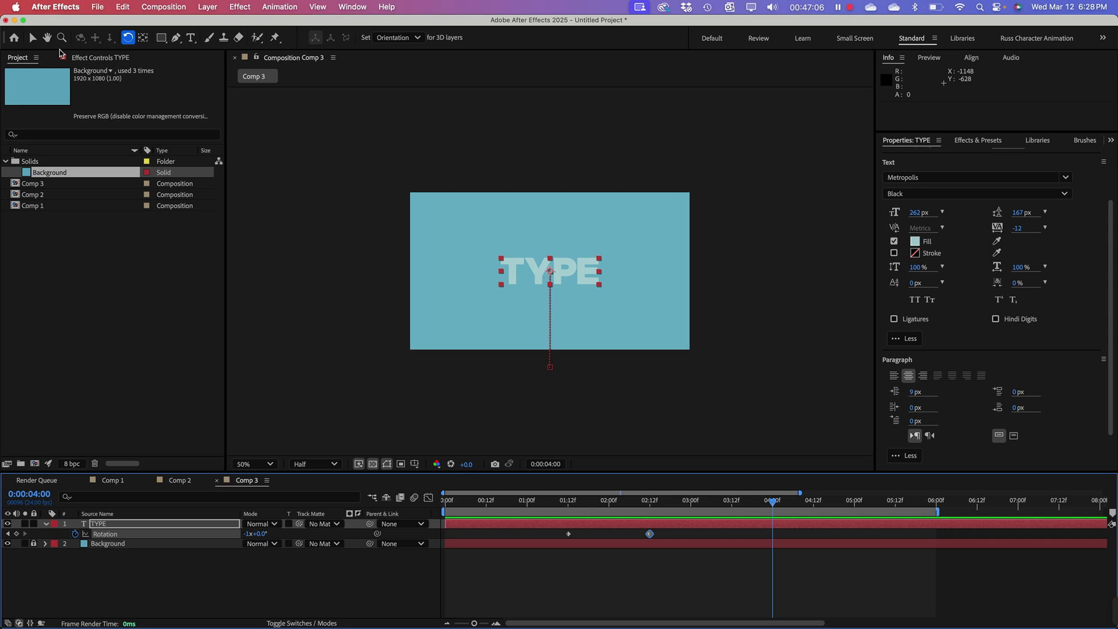
left_click(34, 37)
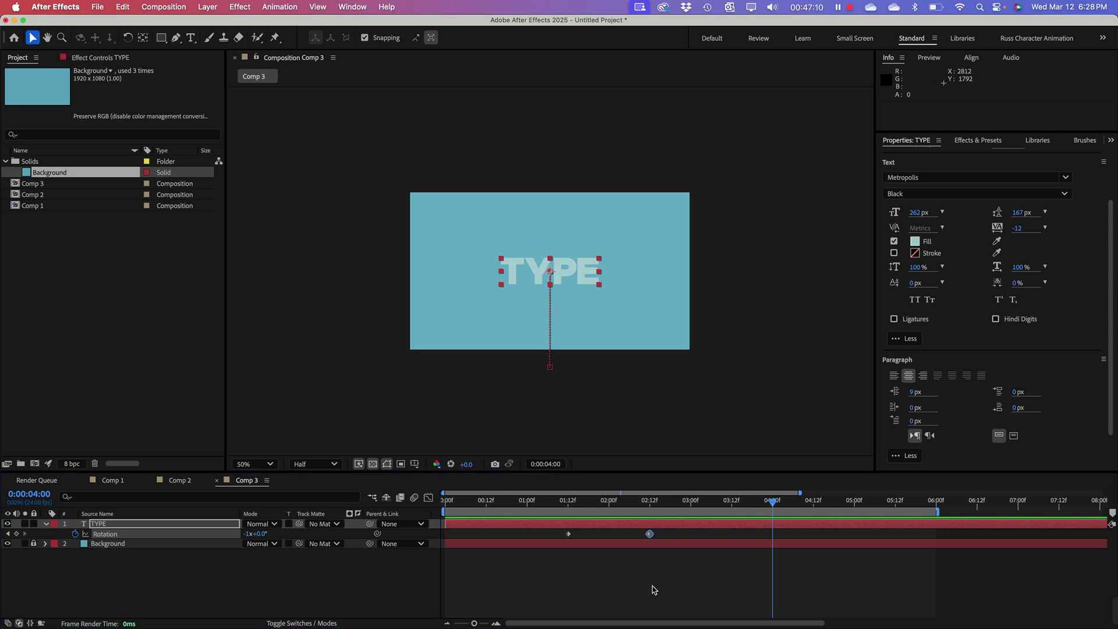
left_click(48, 525)
left_click(48, 525)
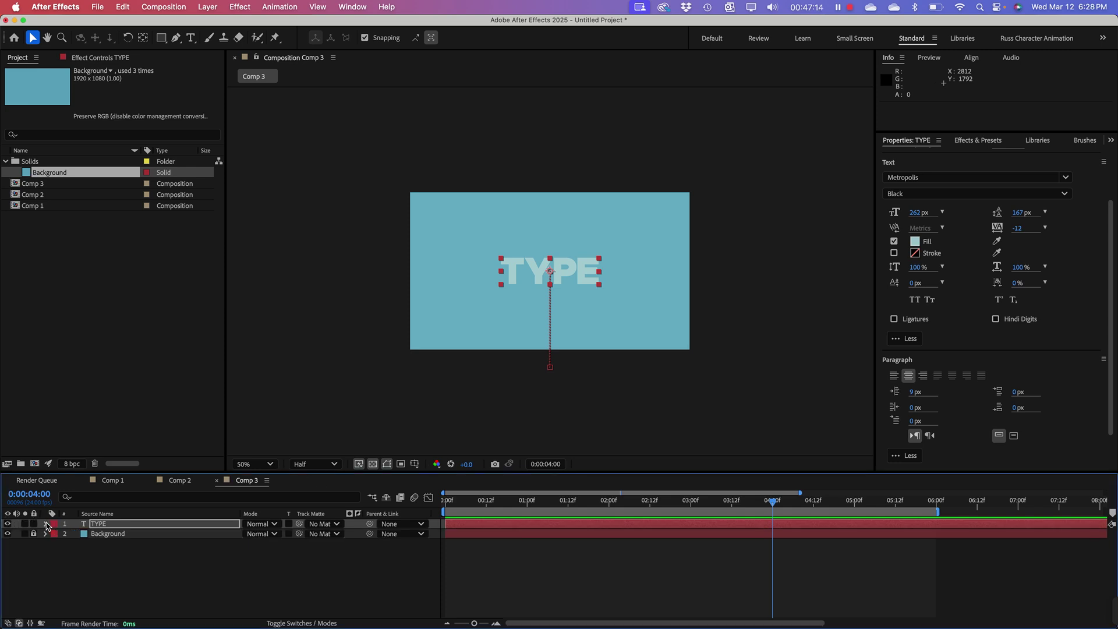
left_click(48, 526)
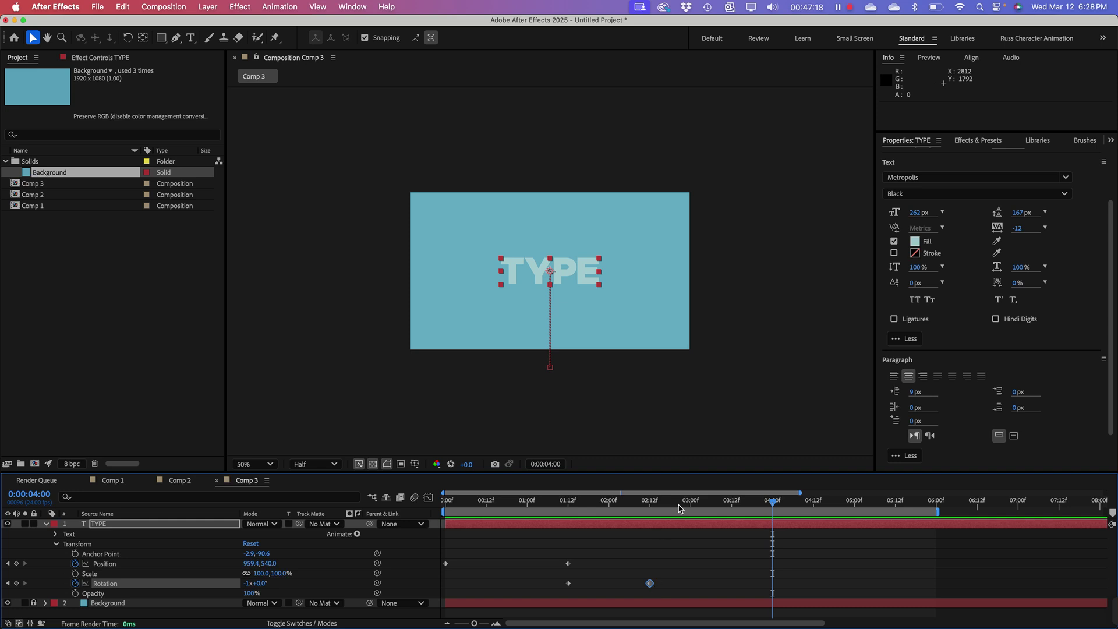
left_click(650, 504)
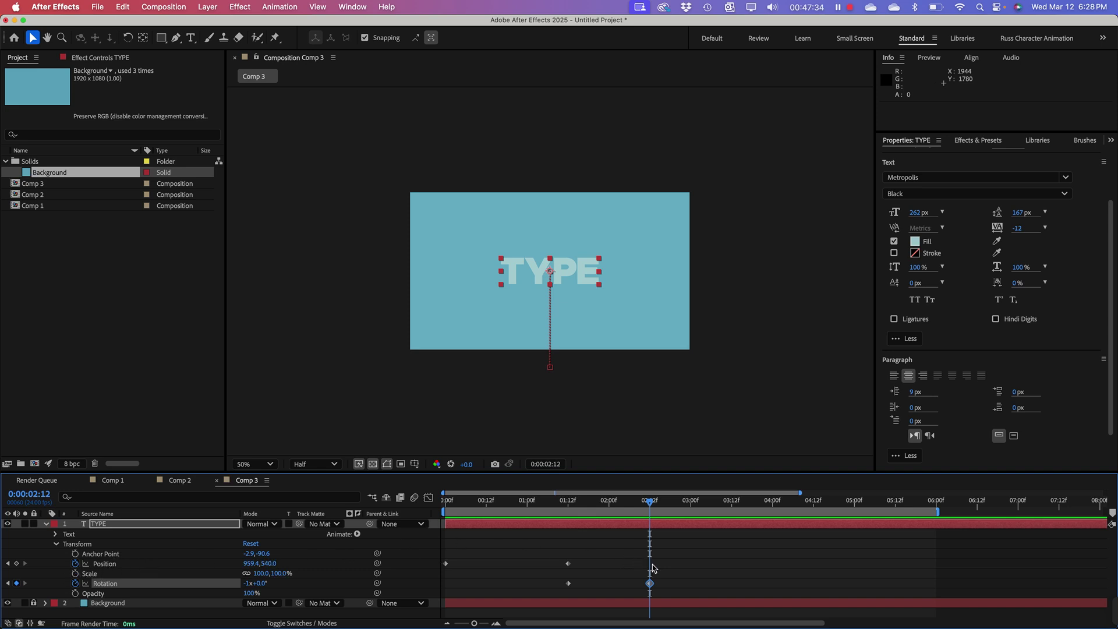
left_click(103, 566)
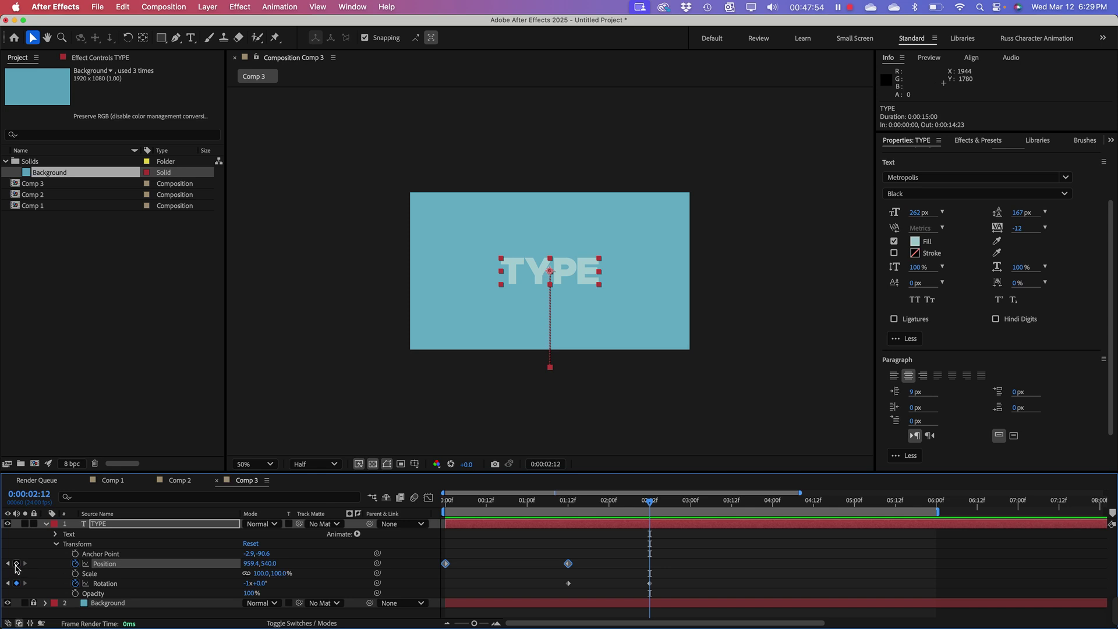
key("F2")
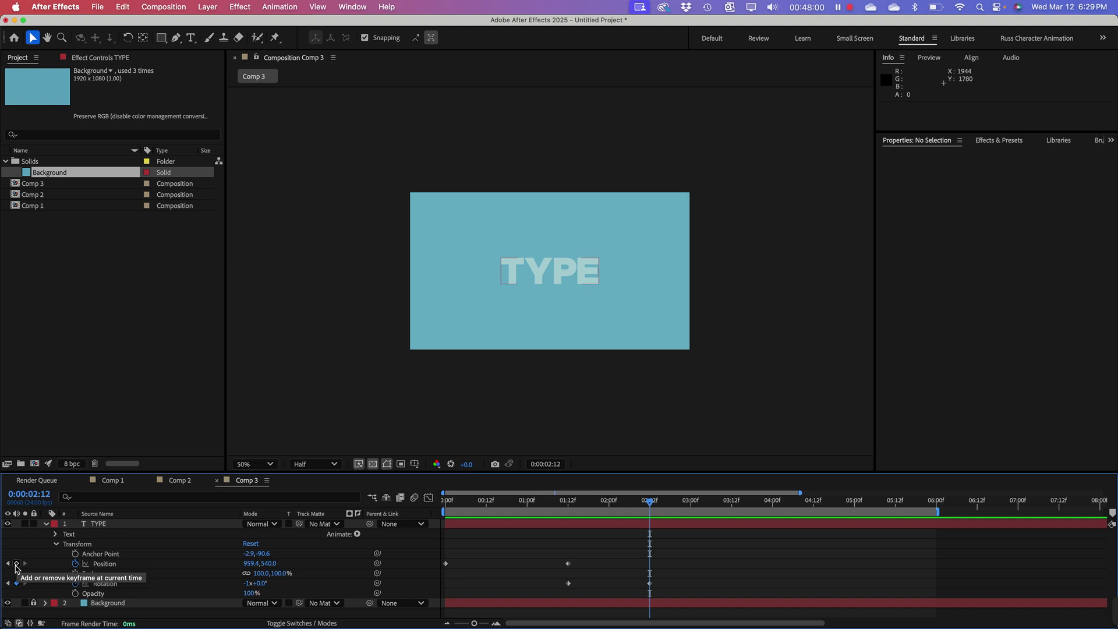
left_click(16, 563)
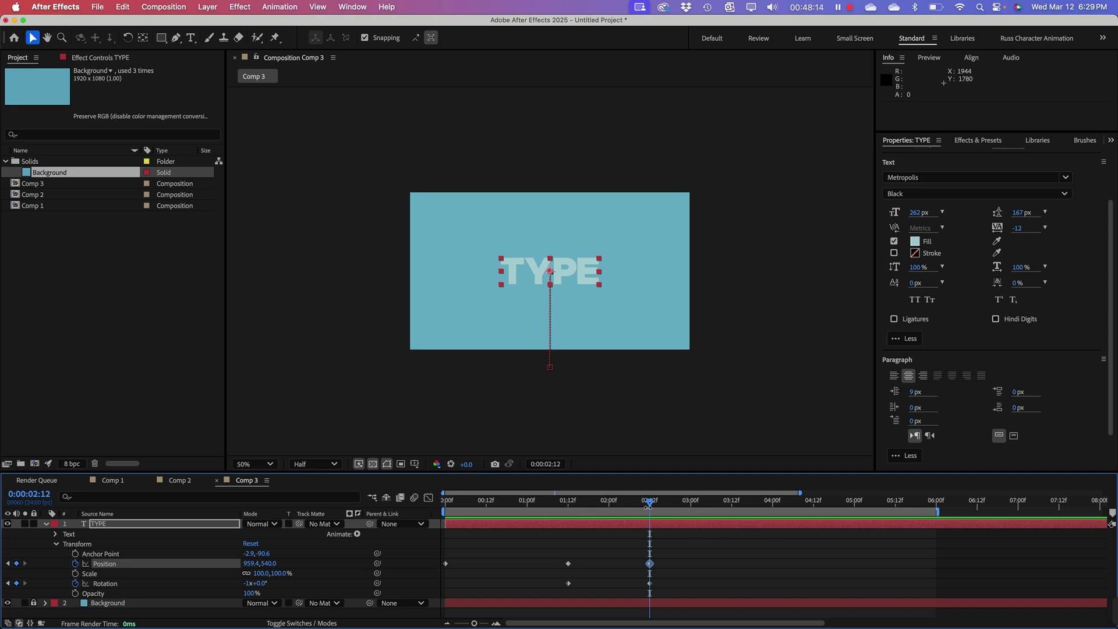
Step: At 0:00:04:00, move TYPE straight up above the frame to Position 959.4, -108 and end the work area there
left_click_drag(651, 506, 773, 505)
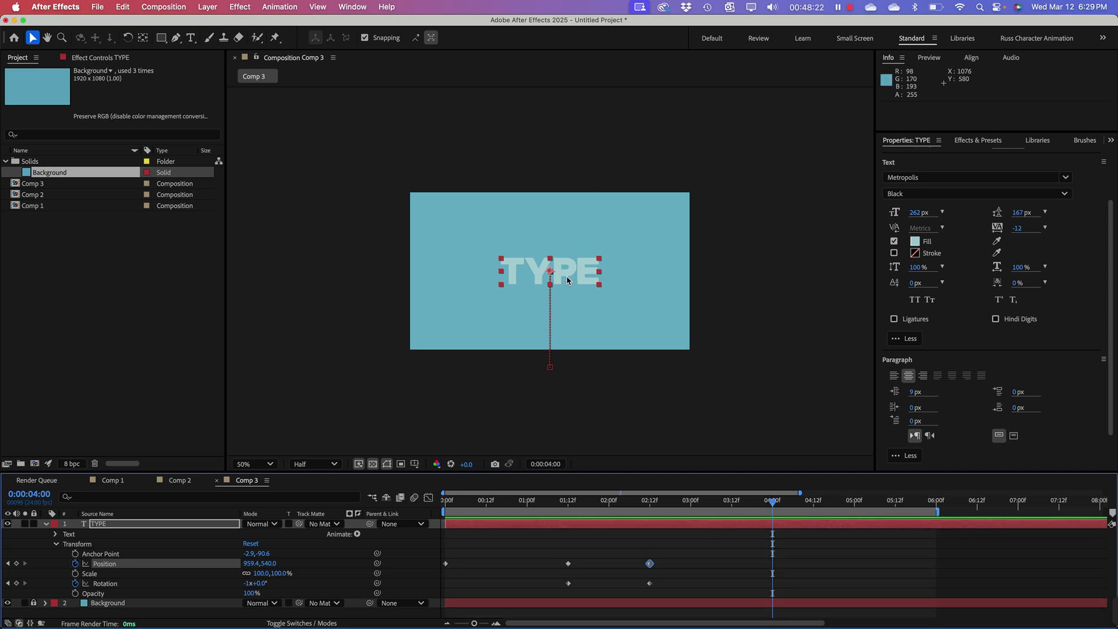
left_click_drag(566, 277, 563, 183)
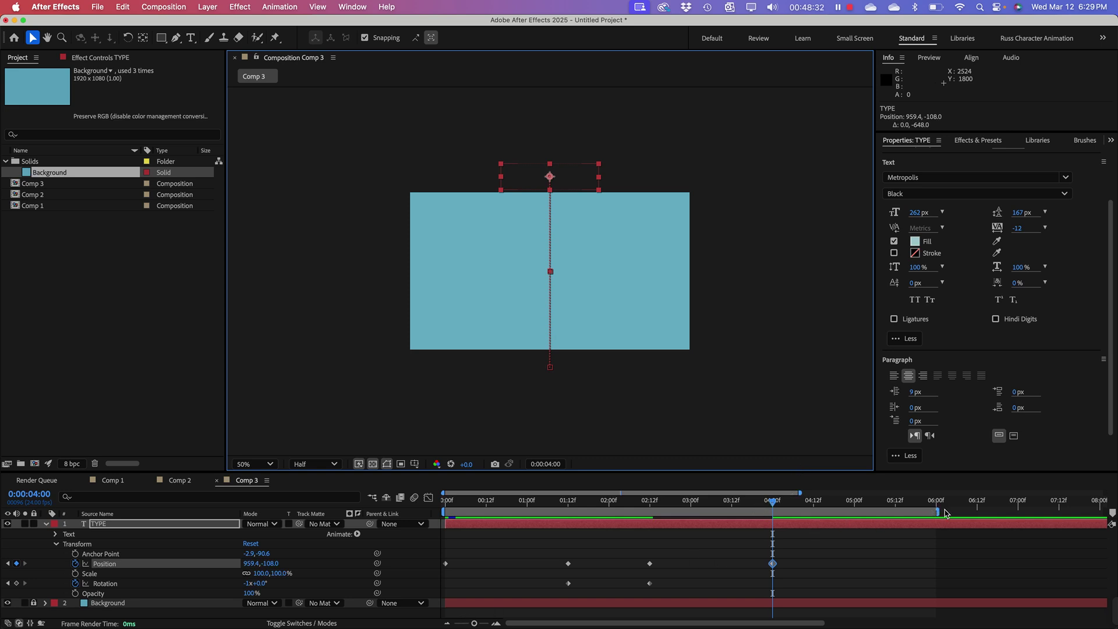
left_click_drag(936, 512, 772, 532)
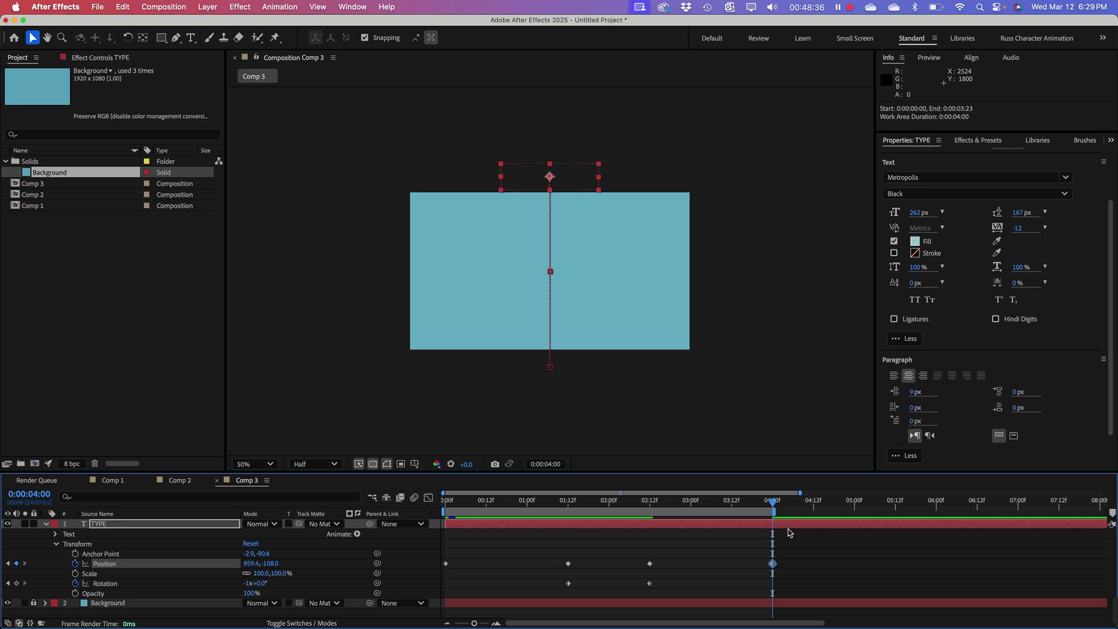
left_click_drag(489, 505, 432, 512)
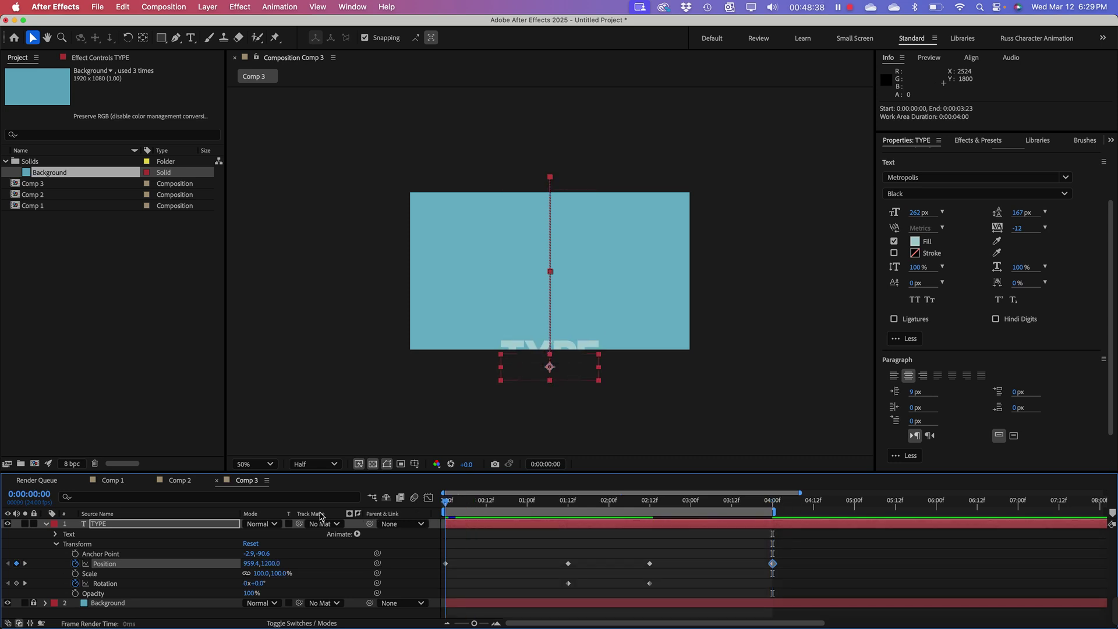
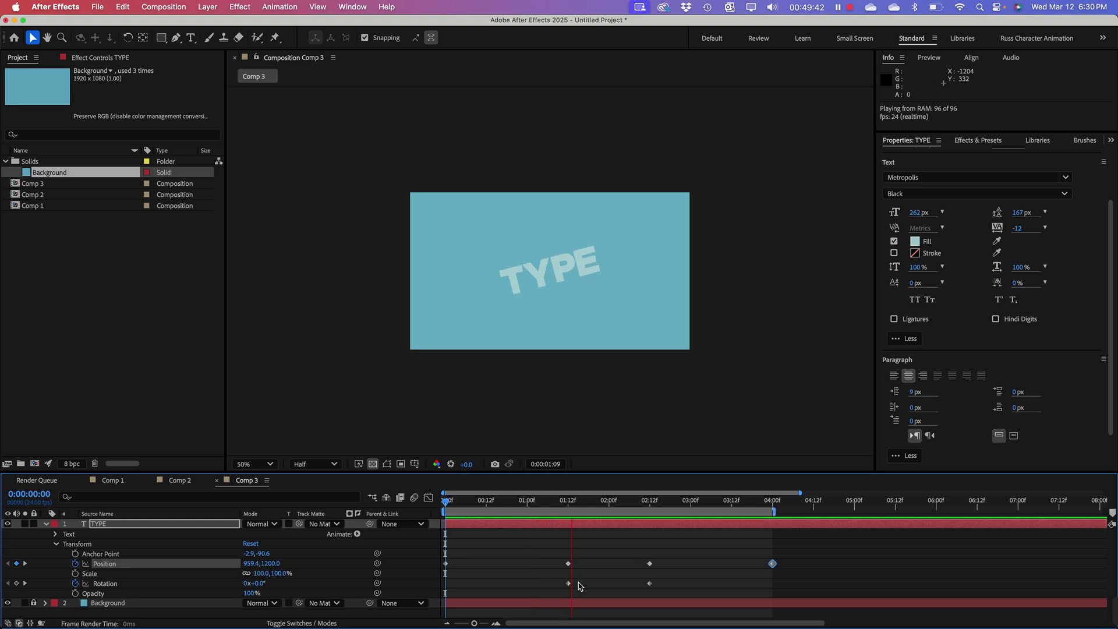
Step: Retime the two Rotation keyframes to 0:00:01:00 and 0:00:03:01 and preview the animation from the start
left_click(600, 571)
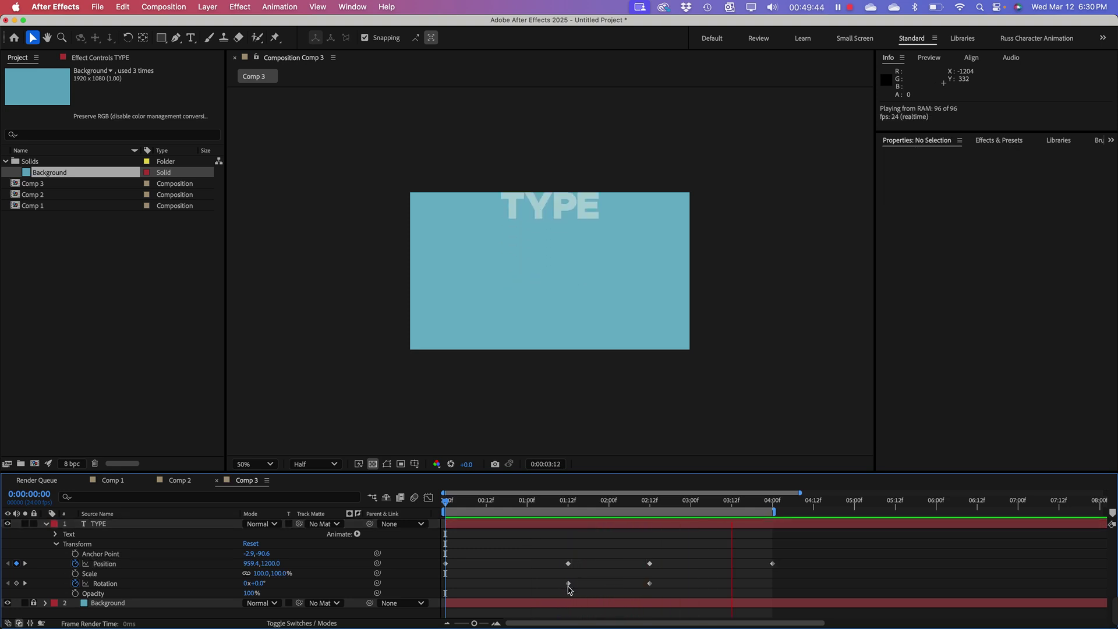
left_click(568, 583)
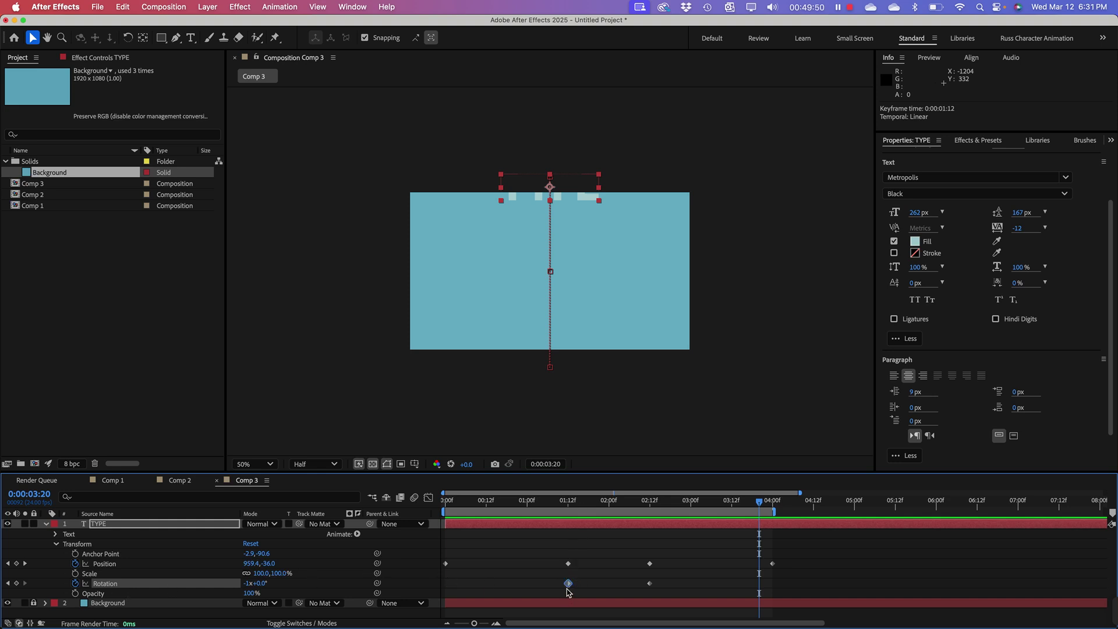
left_click_drag(568, 583, 528, 586)
left_click(651, 504)
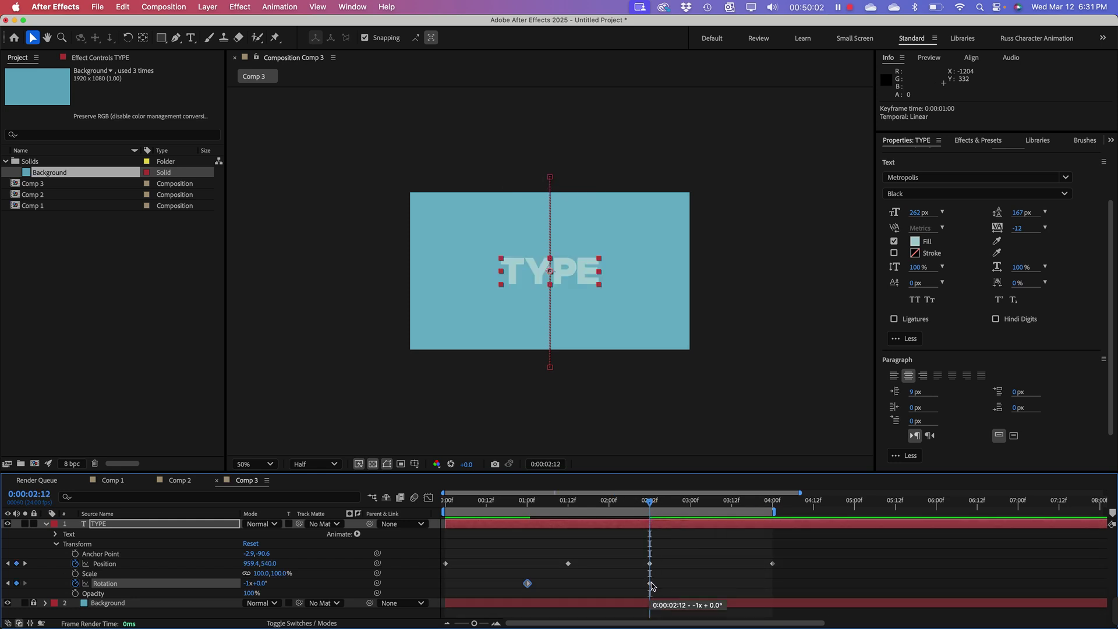
left_click_drag(651, 586, 694, 584)
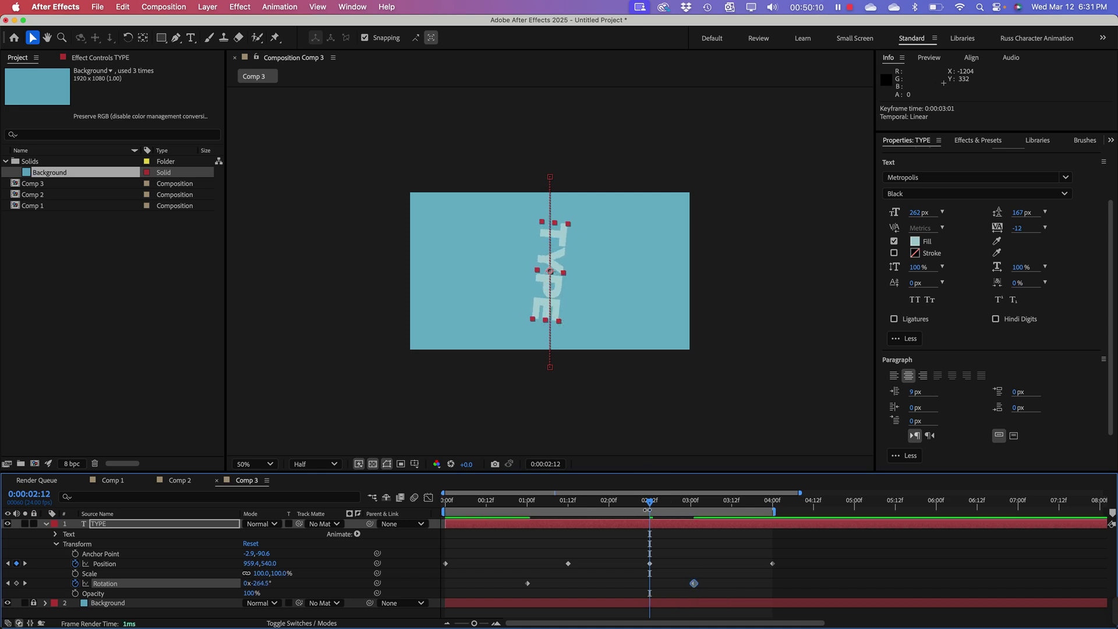
left_click_drag(649, 504, 628, 502)
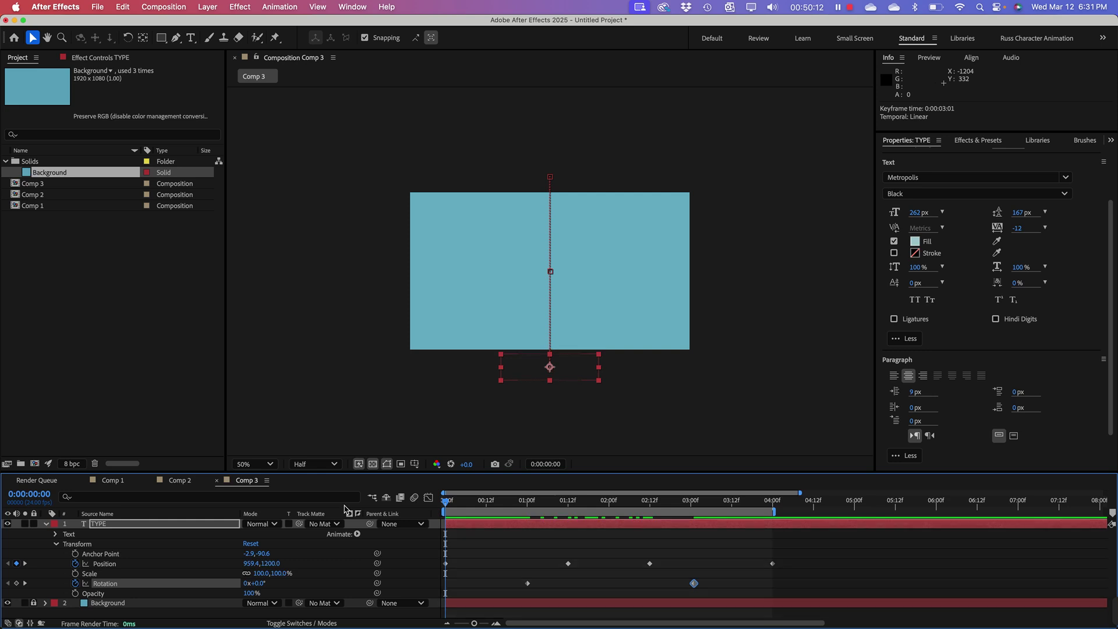
key("super+shift+h")
key("space")
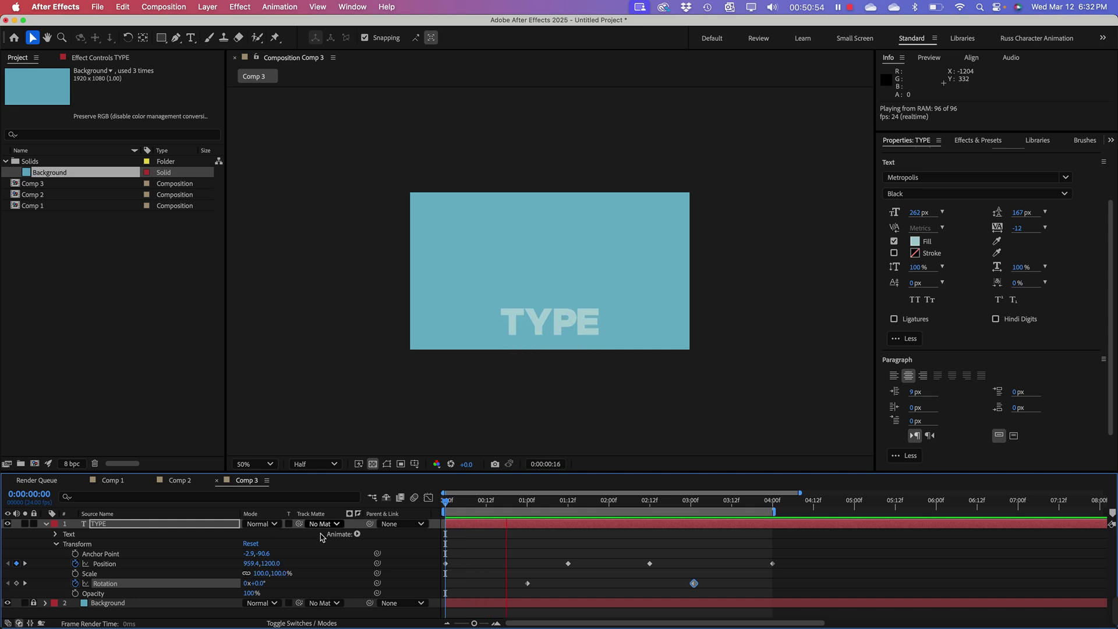
Step: Move the first Rotation keyframe to 0:00:01:20
left_click(527, 583)
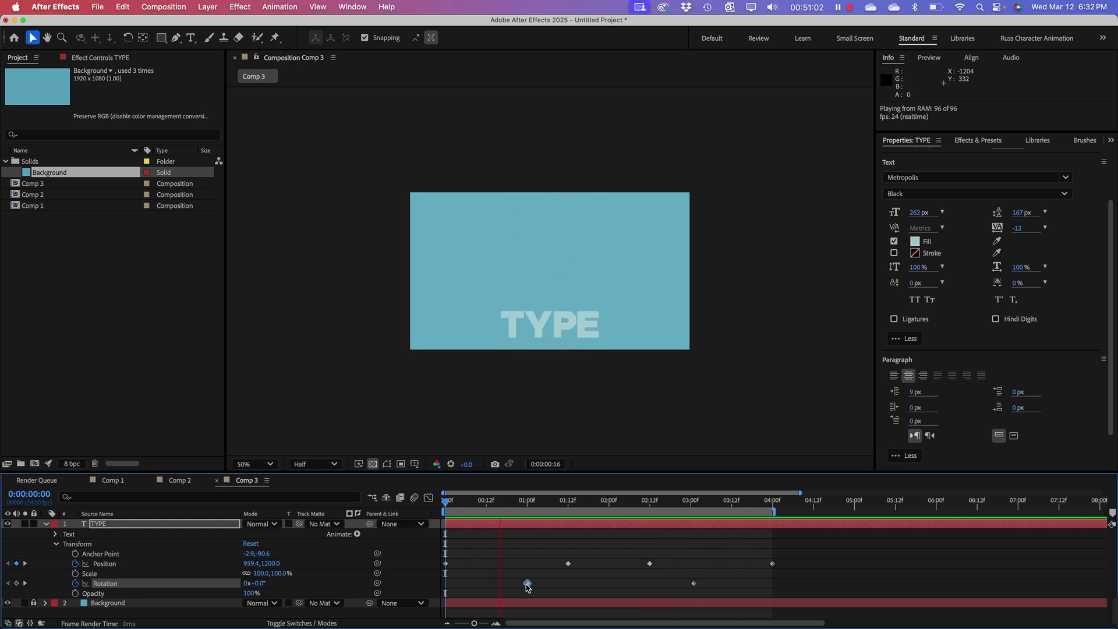
left_click_drag(528, 584, 664, 585)
left_click(602, 581)
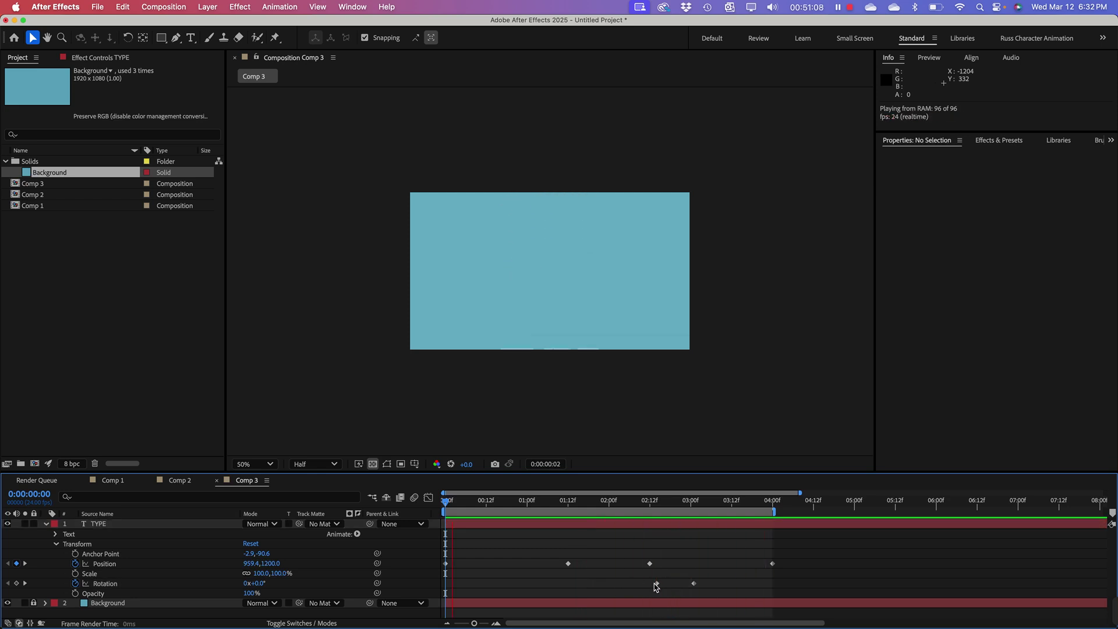
left_click_drag(656, 585, 599, 588)
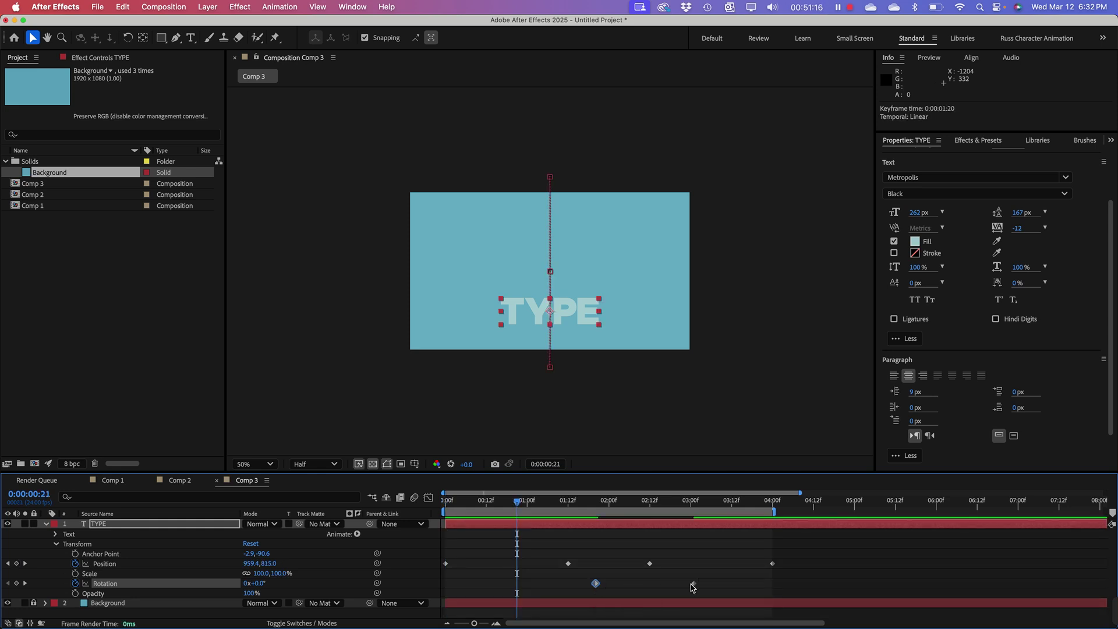
Step: Retime the Rotation keyframes to 0:00:01:21 and 0:00:02:02 for a quick spin and preview the animation from the start
left_click_drag(694, 586, 618, 598)
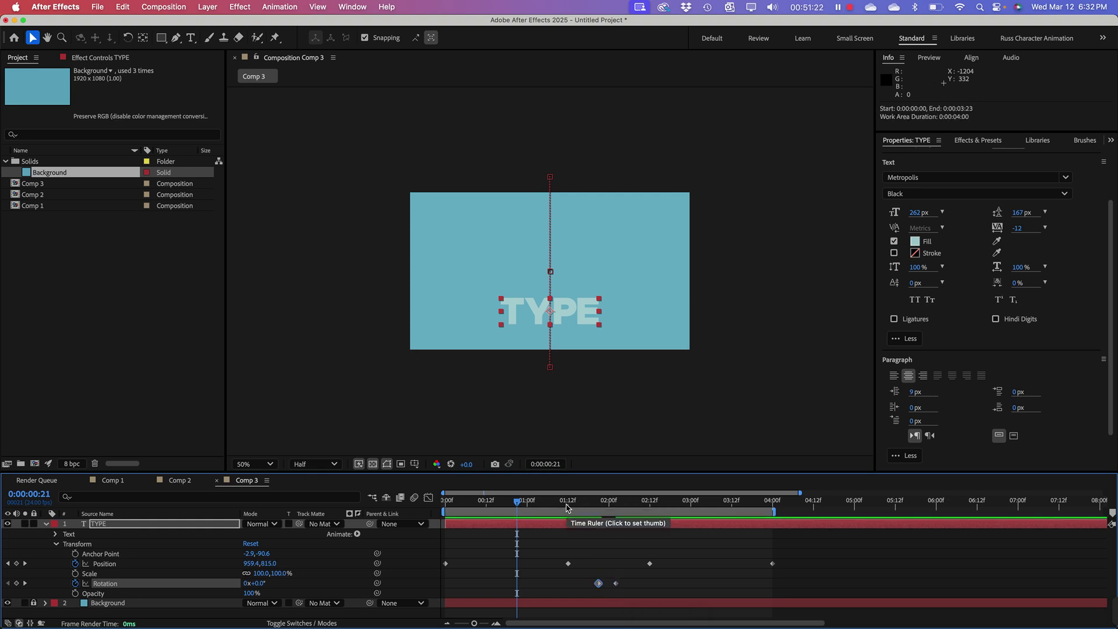
key("Home")
left_click(408, 612)
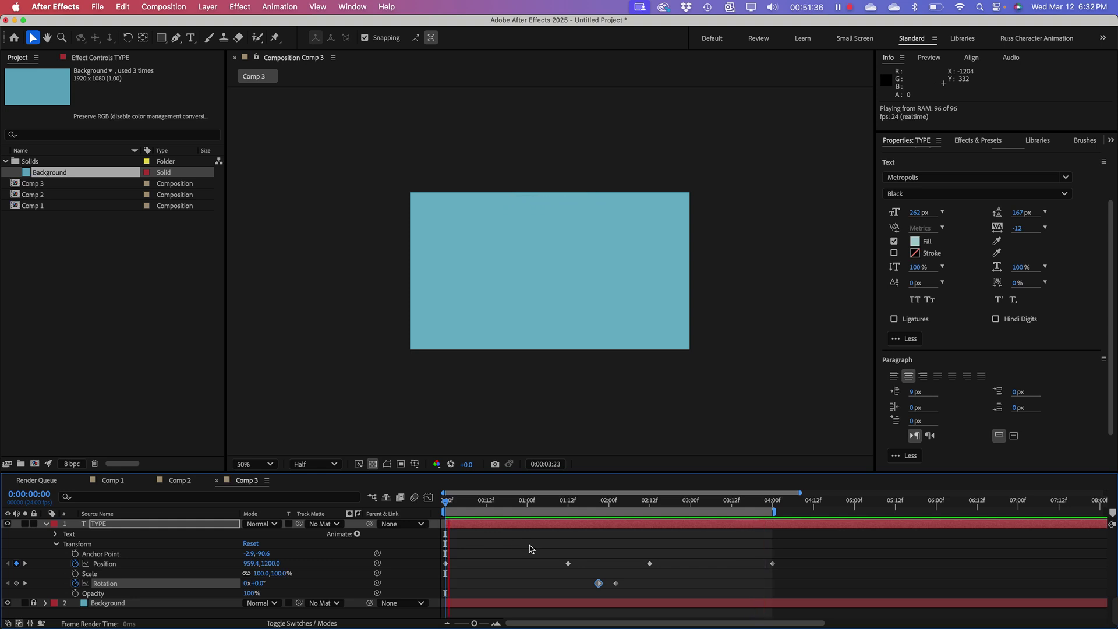
key("space")
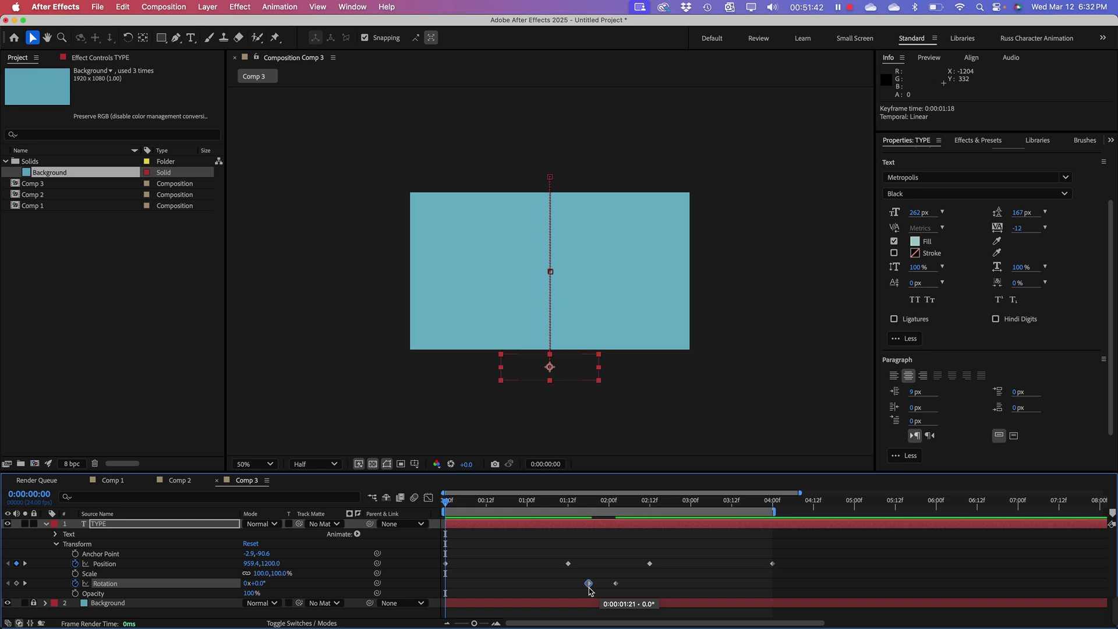
Step: Spread the two Rotation keyframes to 0:00:01:02 and 0:00:03:01 for a slower spin and preview the animation
left_click_drag(593, 584, 537, 596)
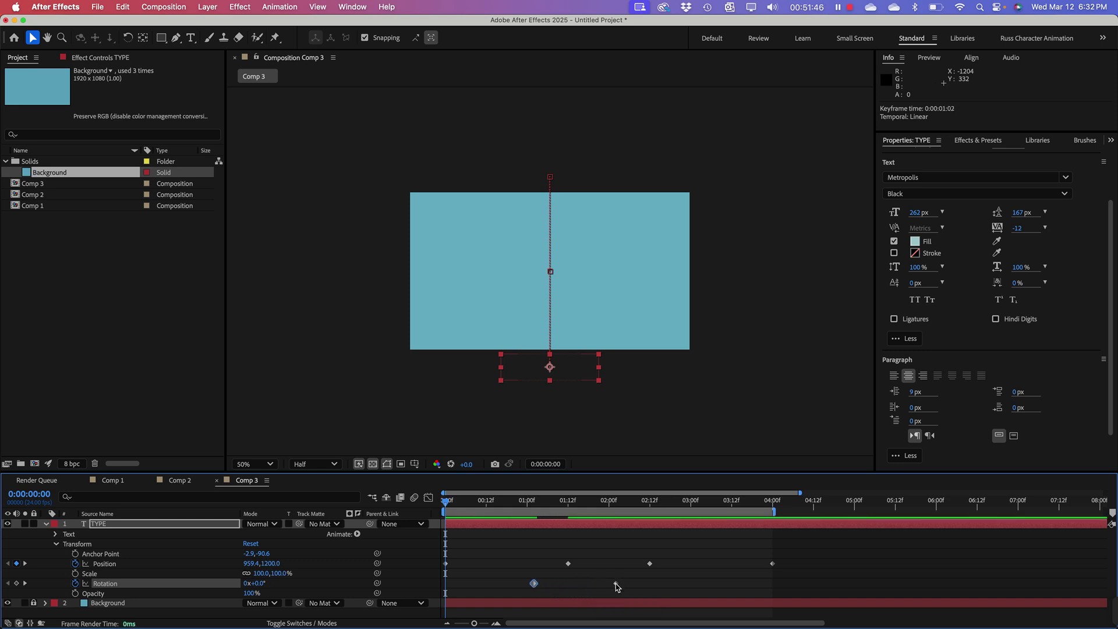
left_click_drag(616, 583, 697, 590)
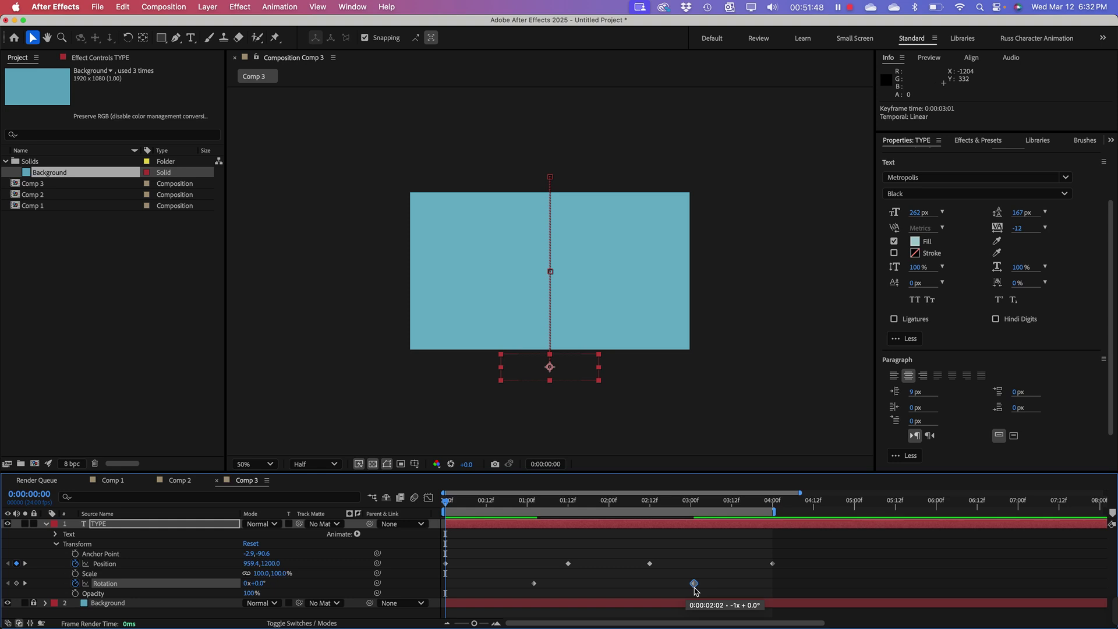
key("space")
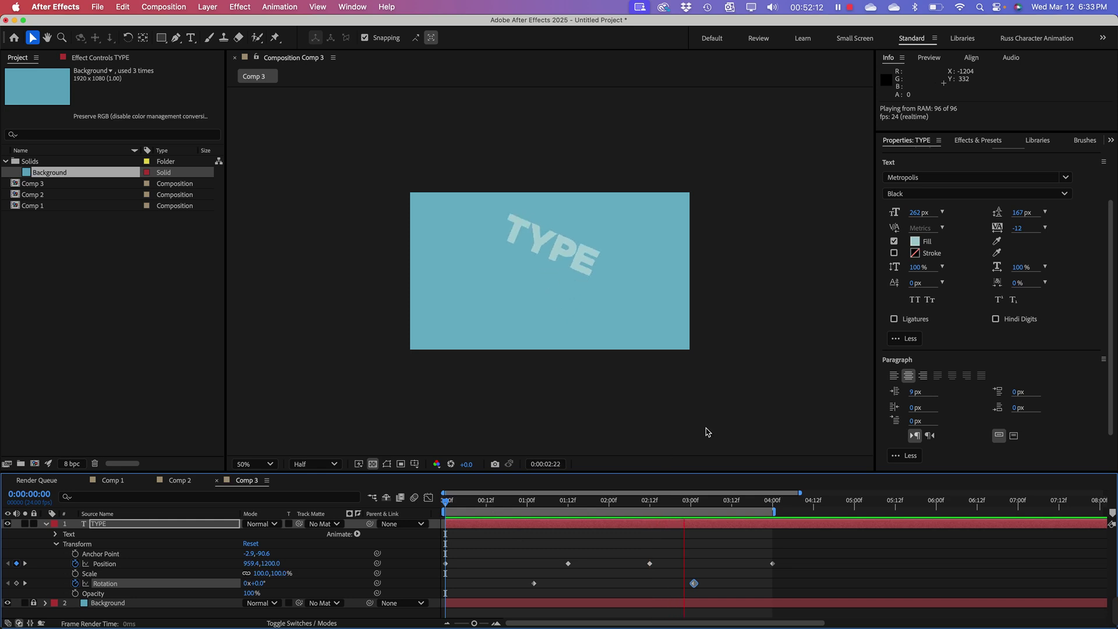
left_click(606, 500)
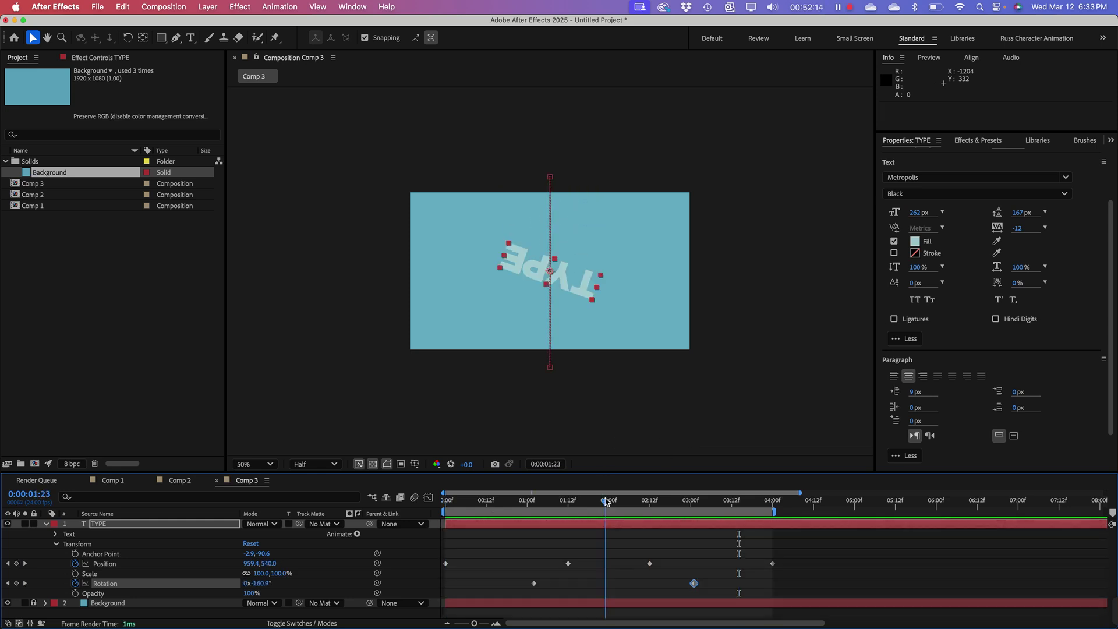
left_click_drag(606, 500, 361, 534)
key("space")
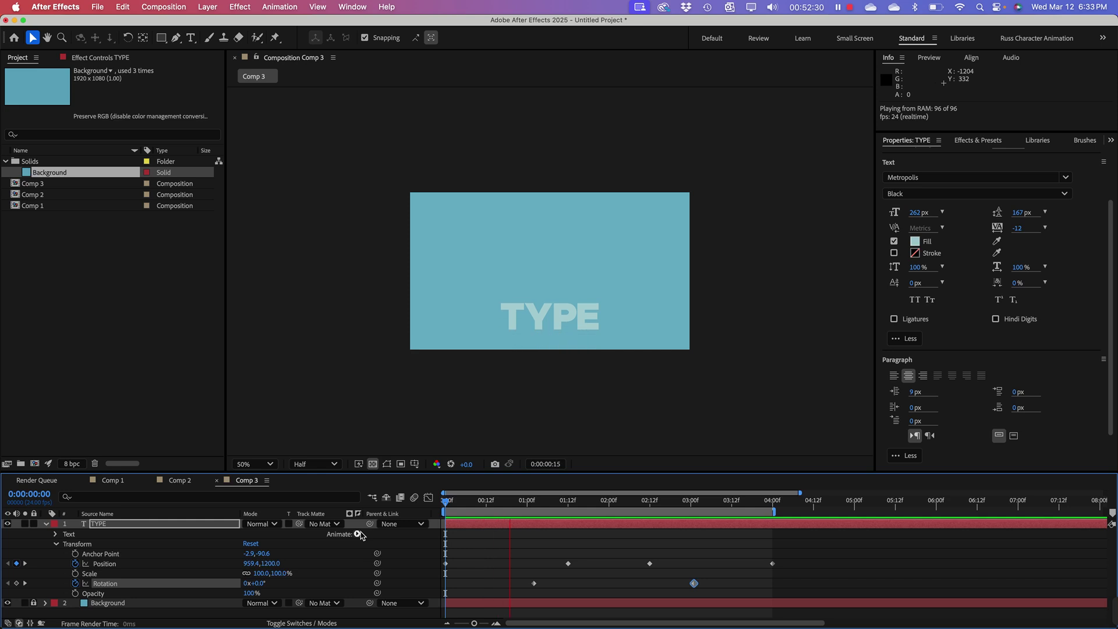
key("space")
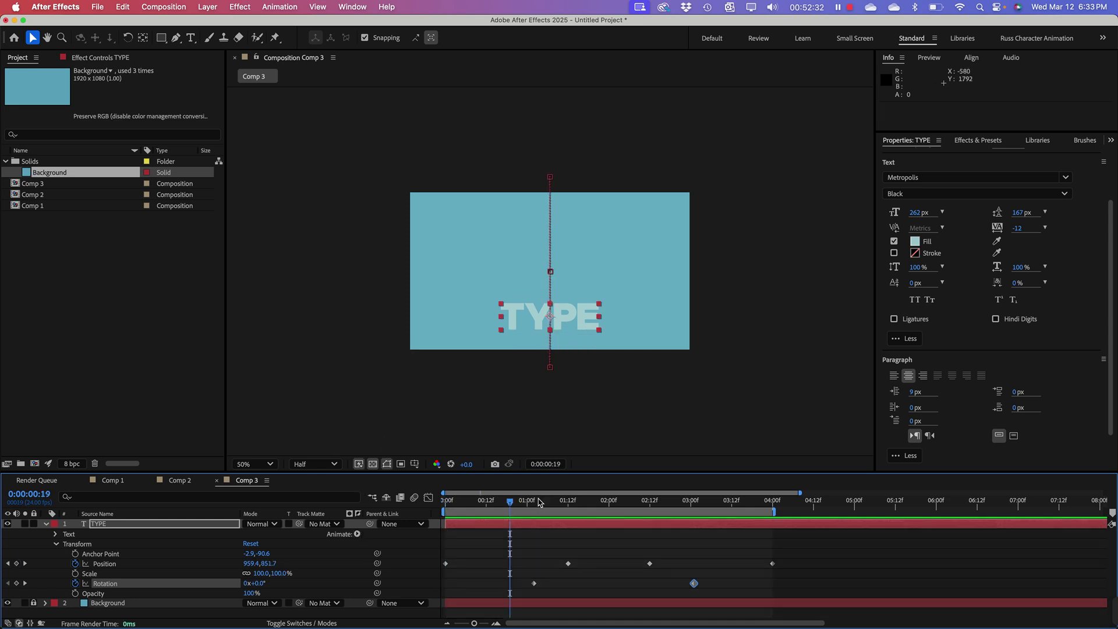
Step: Adjust the two Rotation keyframes to exactly 0:00:01:00 and 0:00:03:00 and preview the spin
left_click_drag(508, 506, 531, 541)
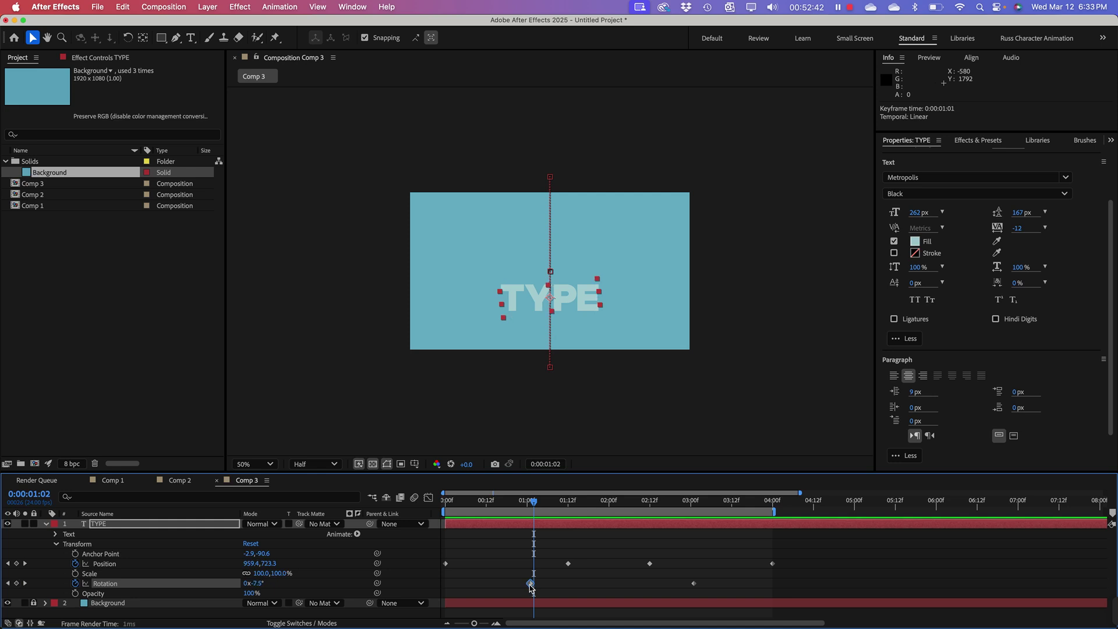
left_click_drag(531, 587, 529, 588)
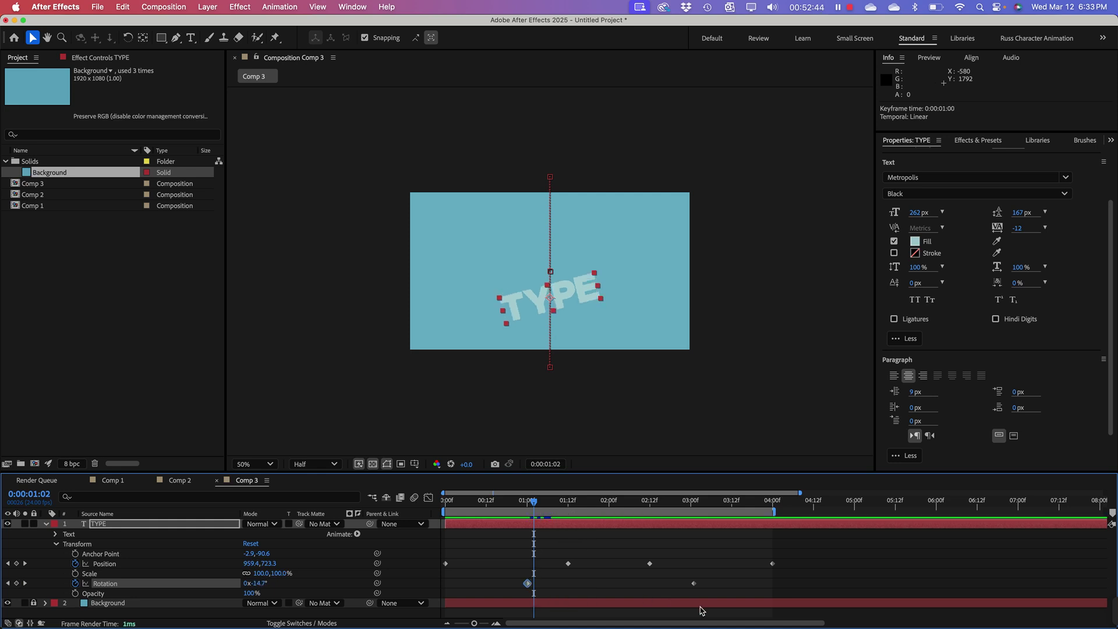
left_click(691, 505)
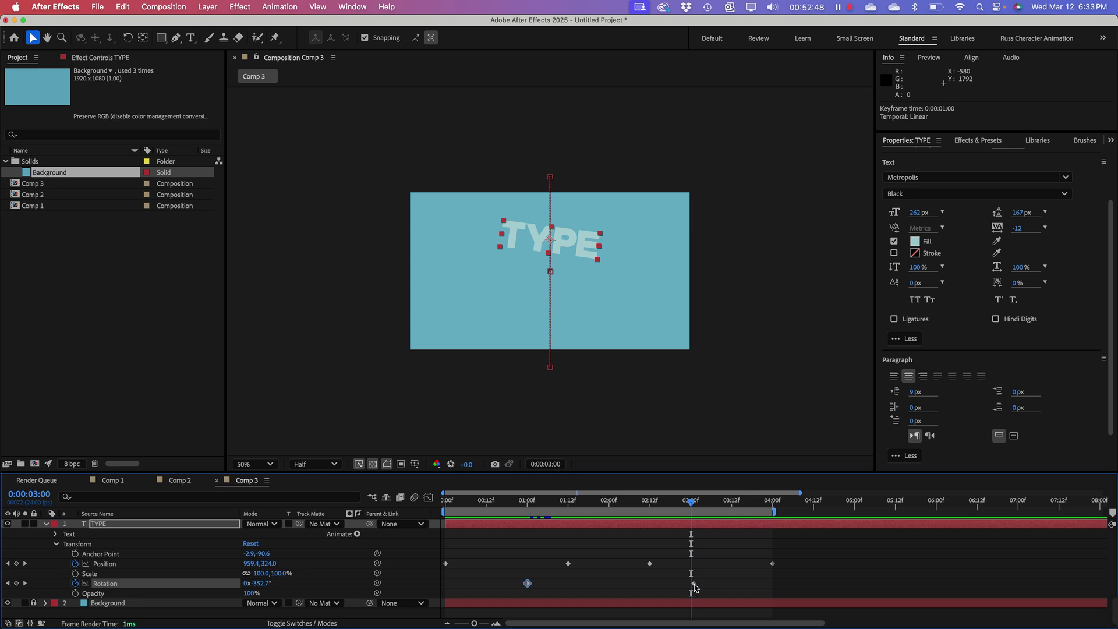
left_click_drag(694, 586, 693, 587)
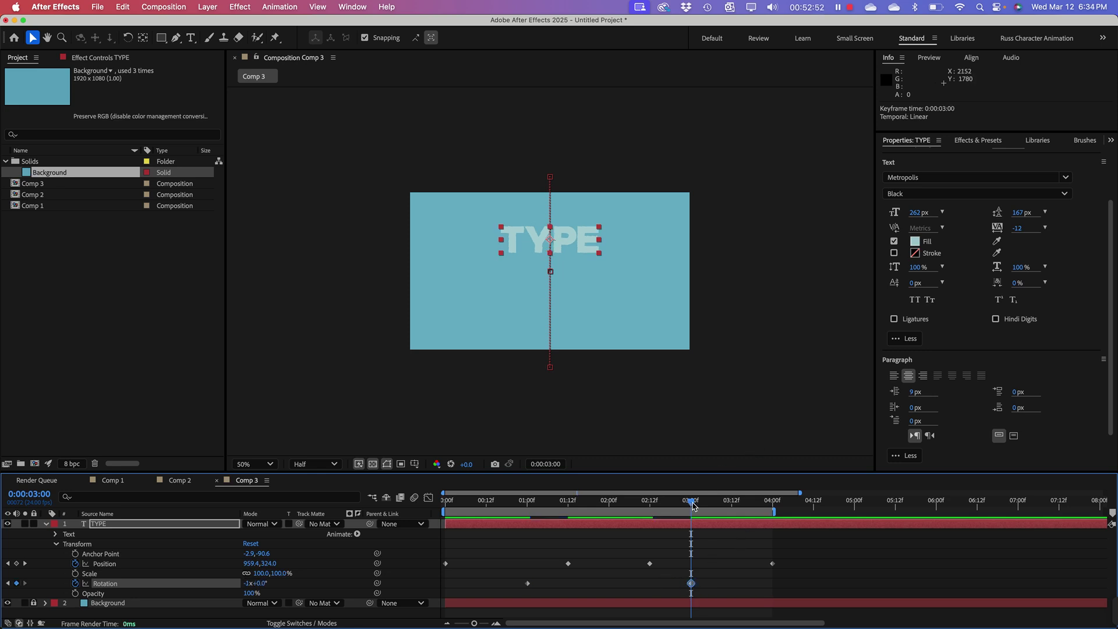
left_click_drag(693, 505, 462, 524)
left_click(386, 539)
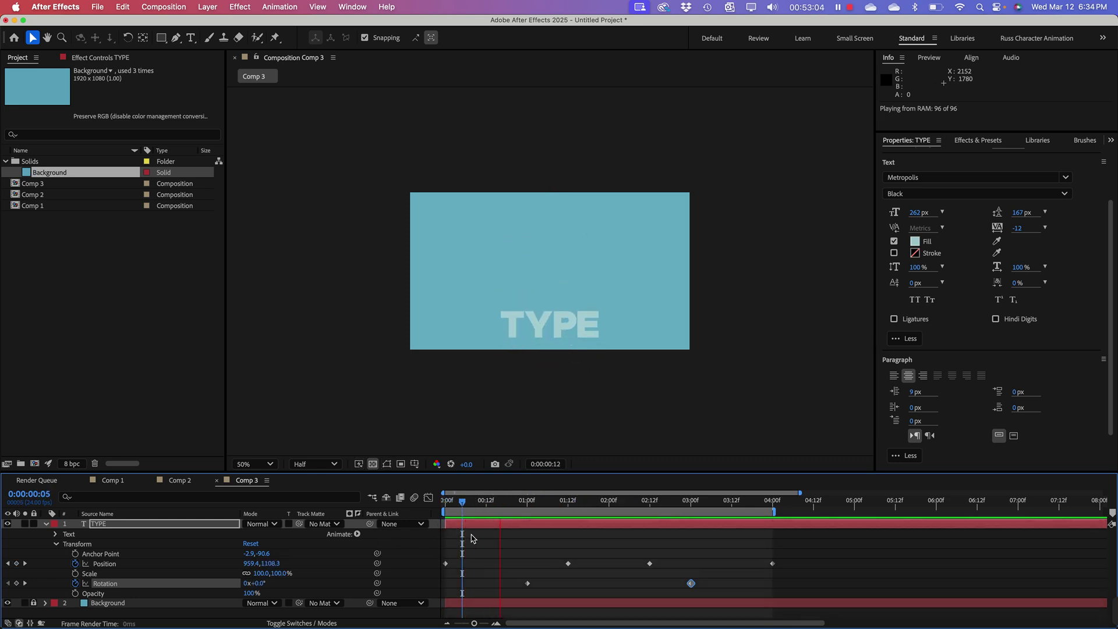
key("space")
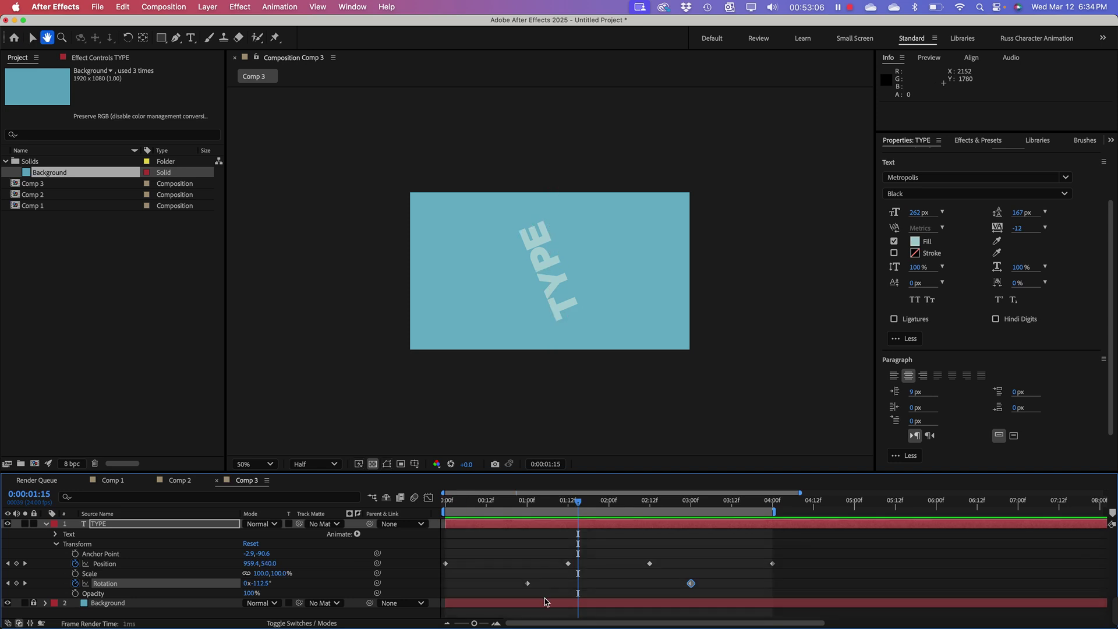
key("space")
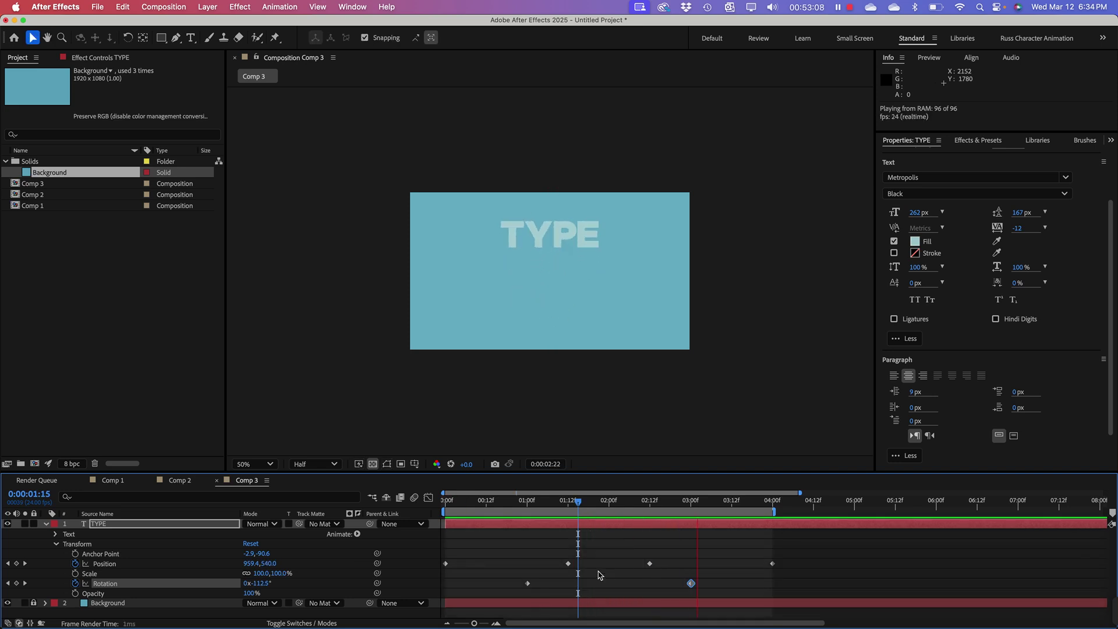
key("space")
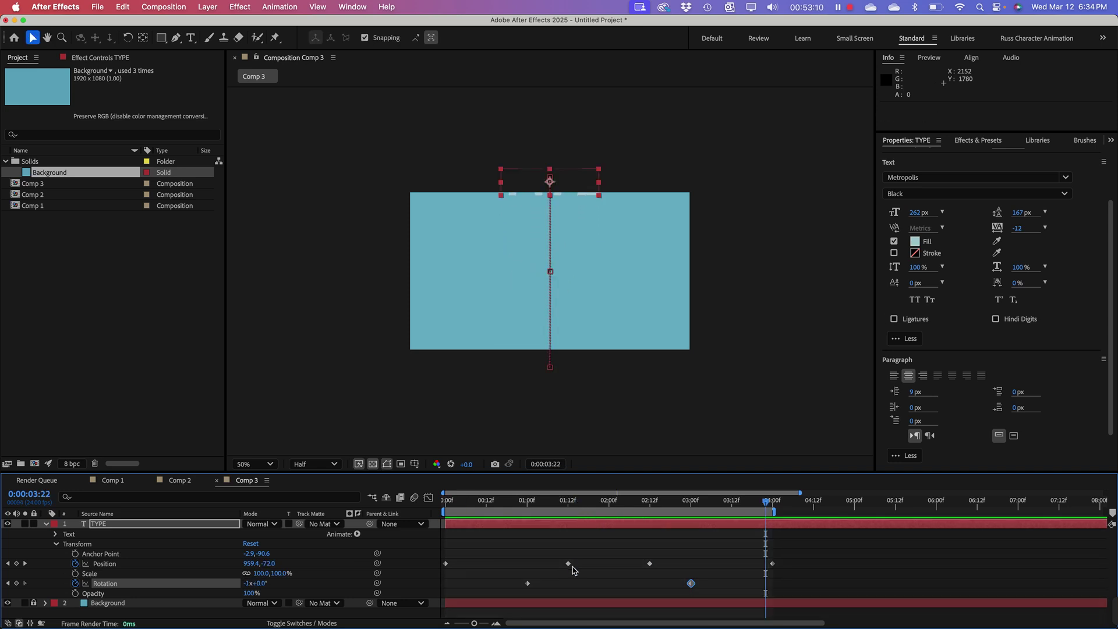
Step: Retime the two middle Position keyframes to 0:00:00:12 and 0:00:03:12 and preview the animation from the start
left_click(567, 564)
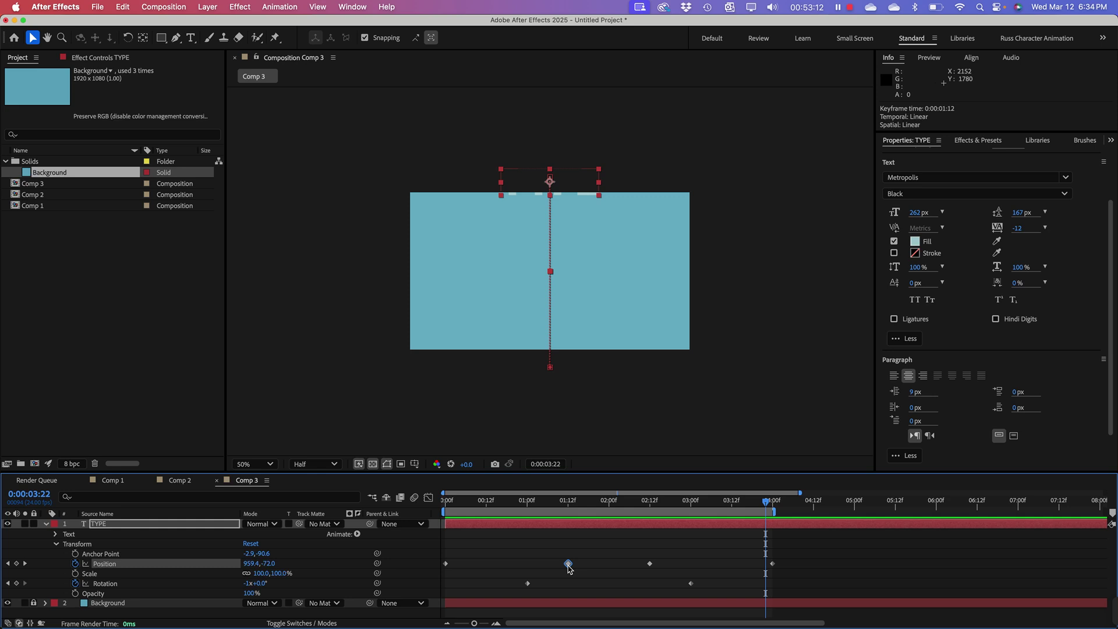
left_click_drag(539, 507, 606, 520)
left_click_drag(568, 565, 487, 567)
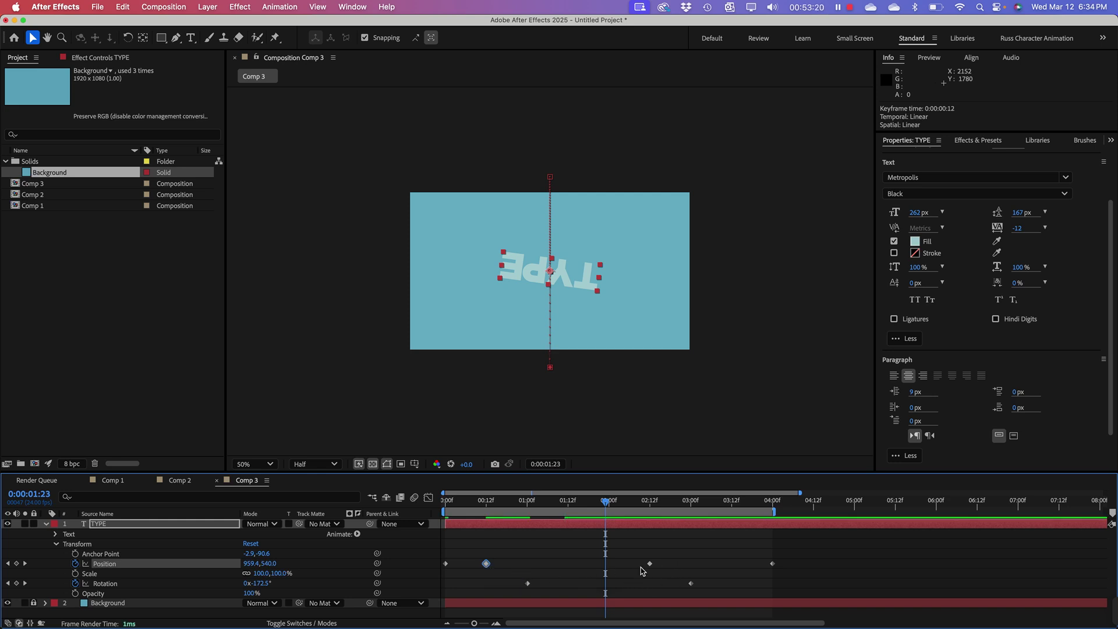
left_click_drag(650, 564, 732, 565)
left_click_drag(606, 507, 310, 503)
key("space")
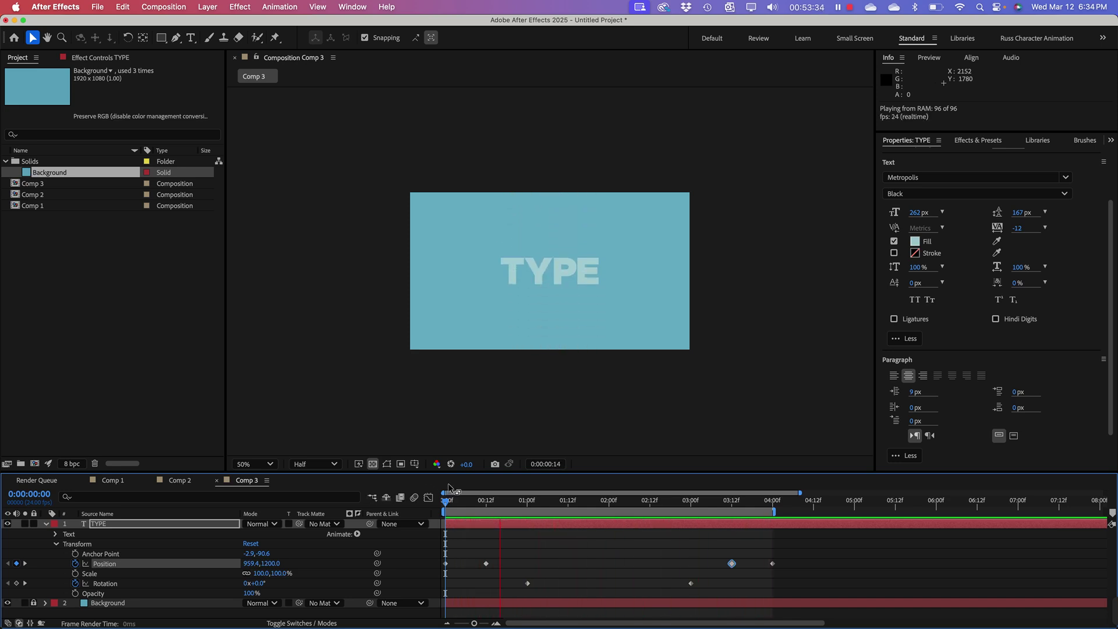
key("space")
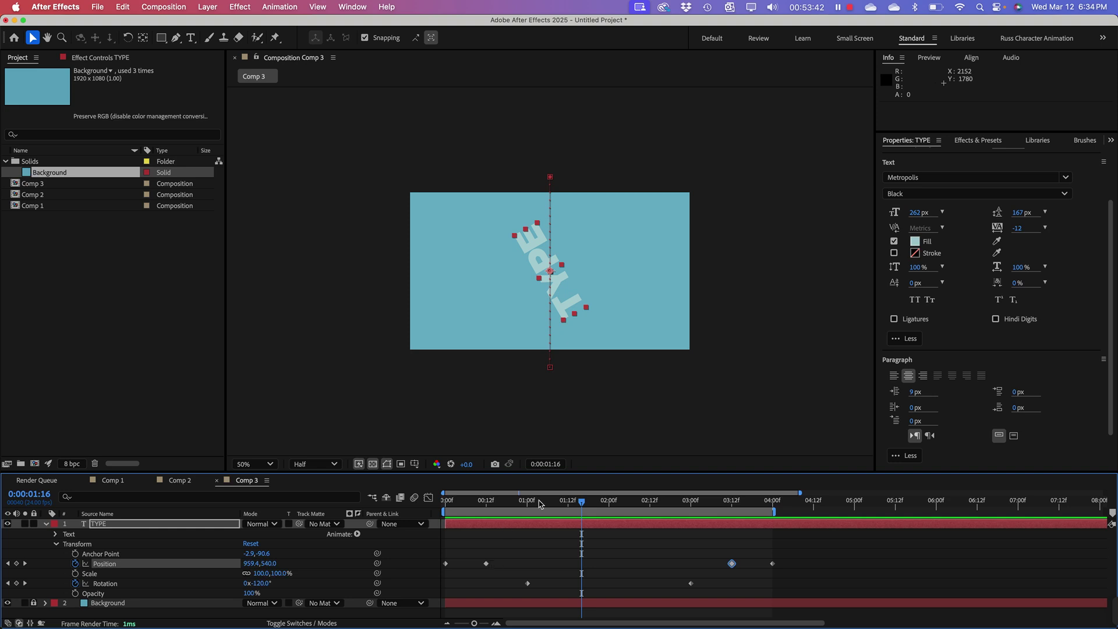
Step: Enlarge the timeline area, try a vertical Position of 806 for TYPE at 0:00:00:09, and undo that value change
left_click_drag(576, 506, 477, 529)
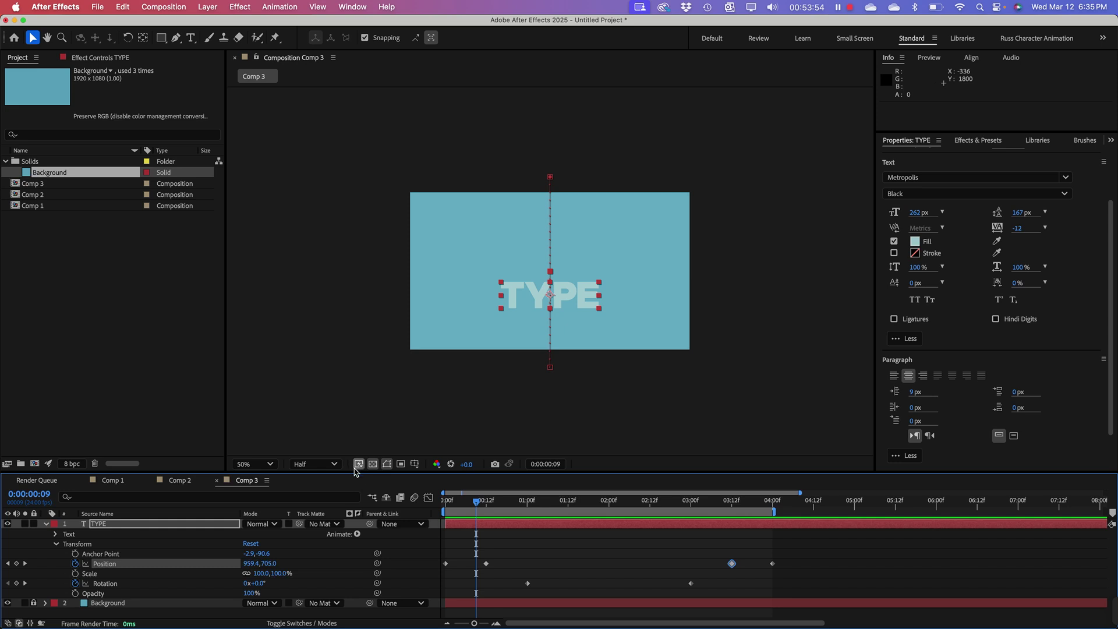
left_click_drag(359, 471, 360, 392)
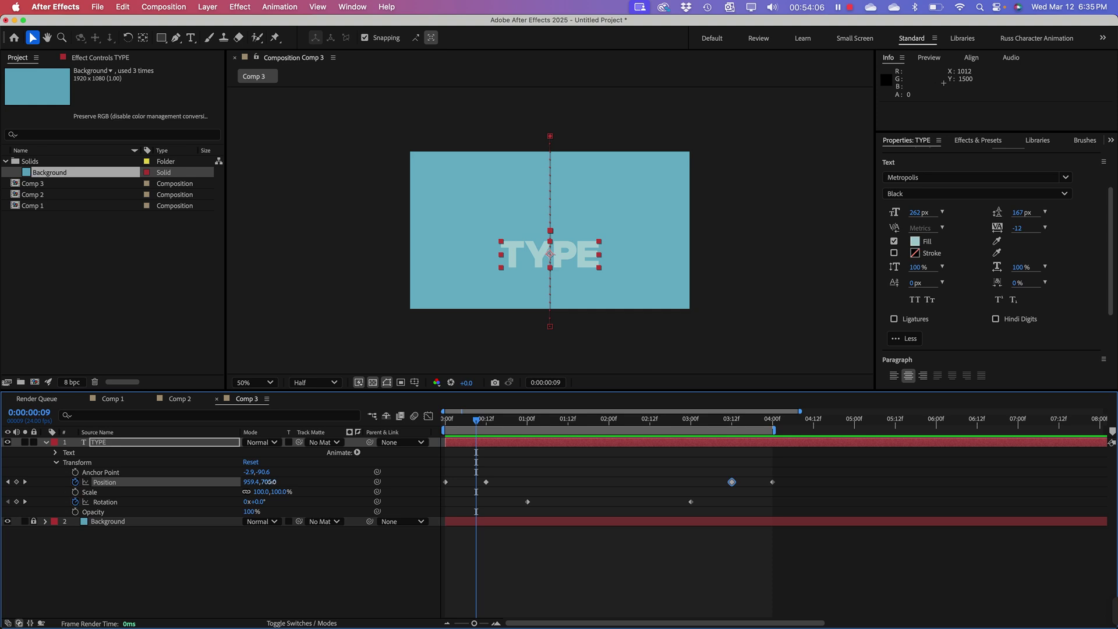
left_click_drag(271, 482, 339, 476)
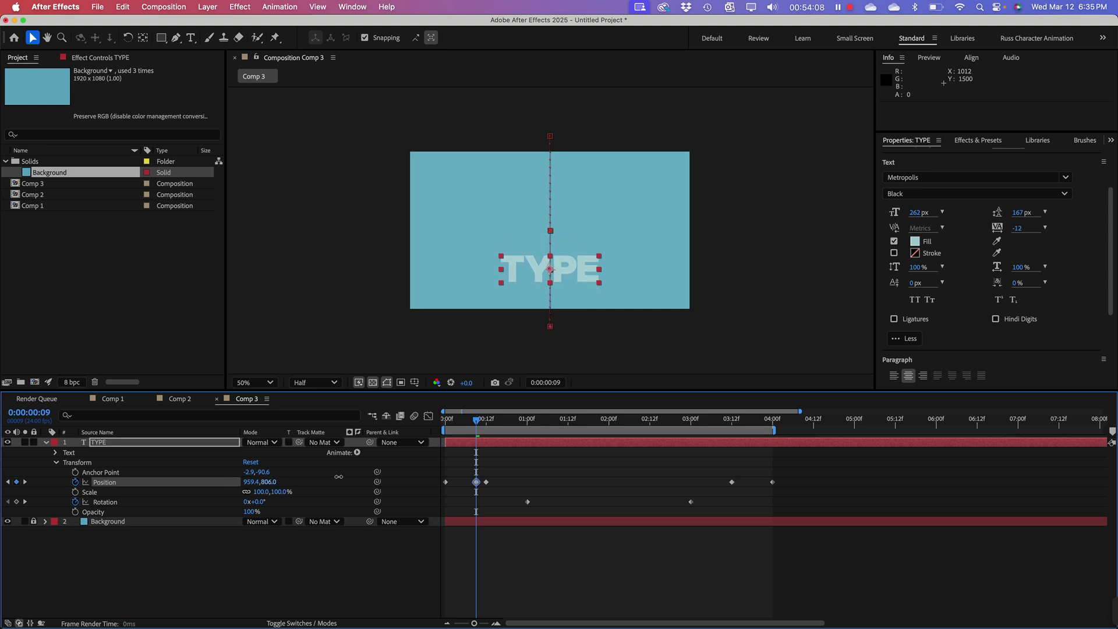
key("super+z")
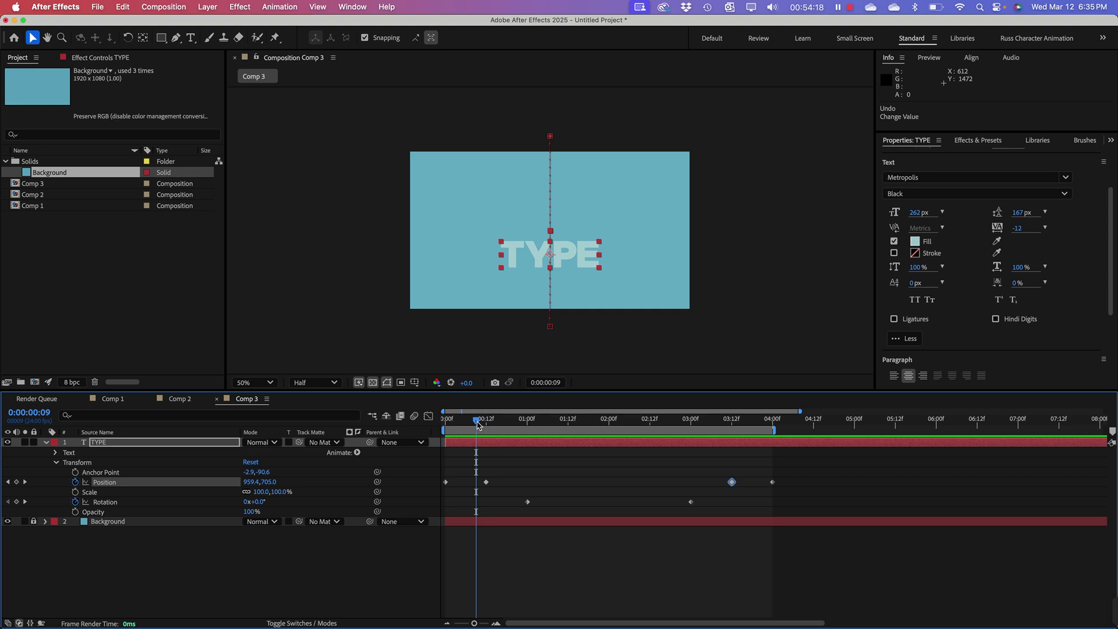
Step: Scrub the animation to 0:00:04:00 and preview it again from the start
left_click_drag(477, 424, 772, 461)
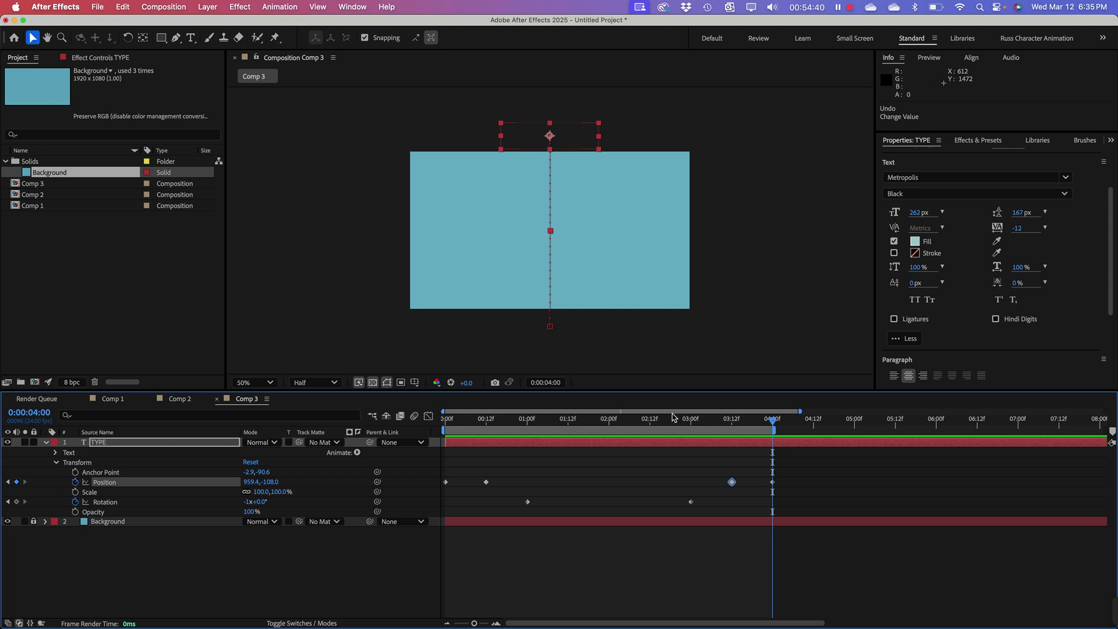
left_click_drag(446, 422, 669, 424)
key("space")
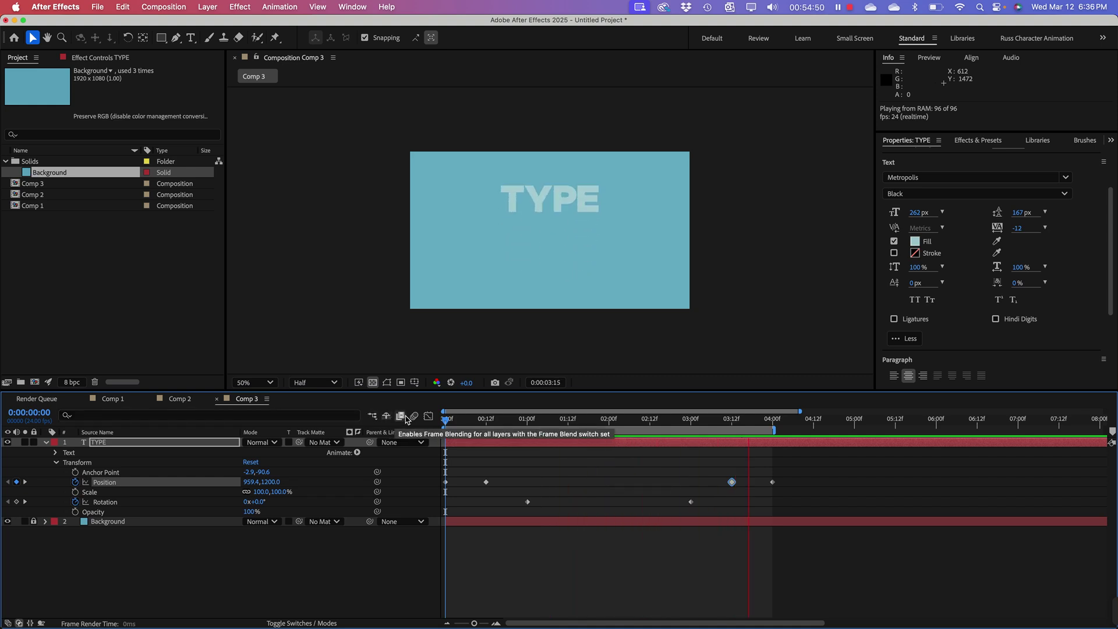
key("space")
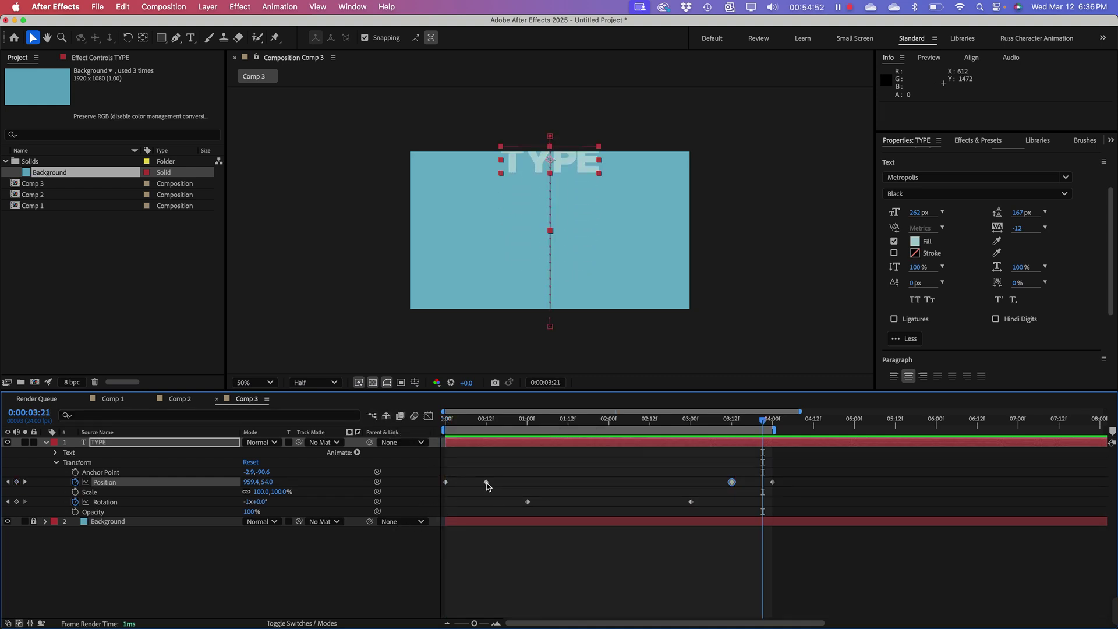
Step: Align the middle Position keyframes and the two Rotation keyframes in pairs at 0:00:01:12 and 0:00:02:12
left_click(487, 483)
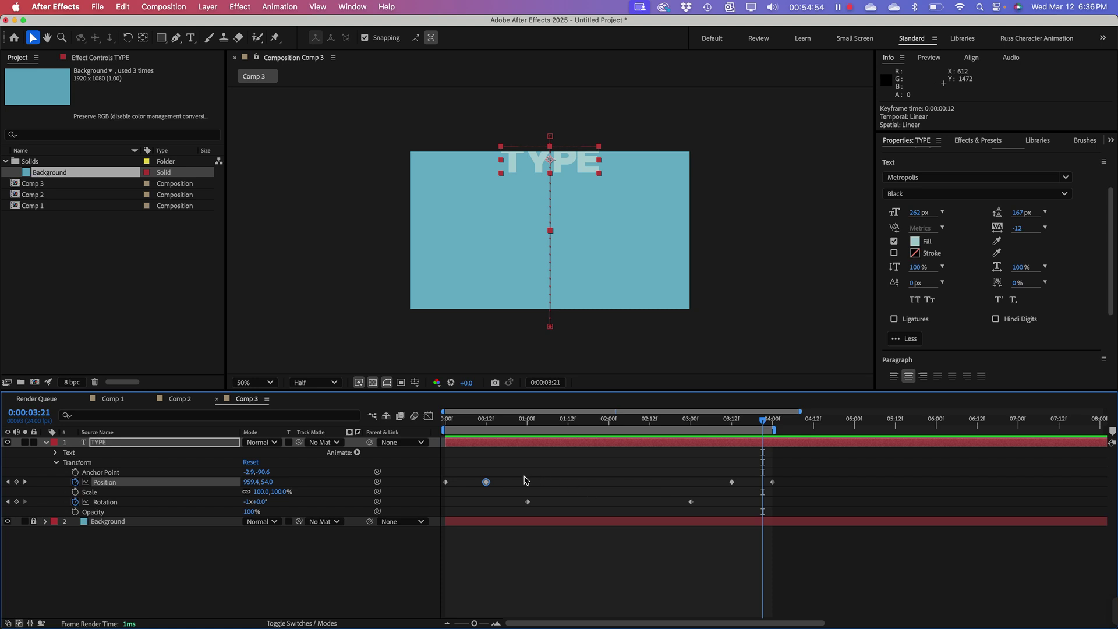
left_click_drag(472, 474, 569, 483)
left_click(568, 420)
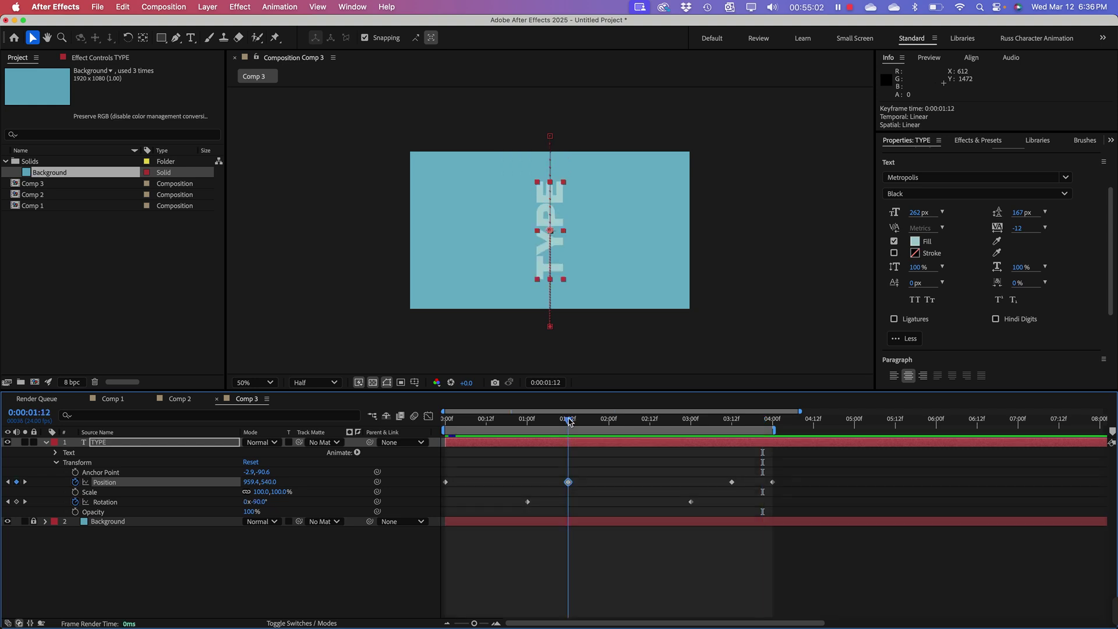
left_click_drag(529, 501, 569, 503)
left_click_drag(732, 484, 650, 510)
left_click(651, 424)
left_click(505, 494)
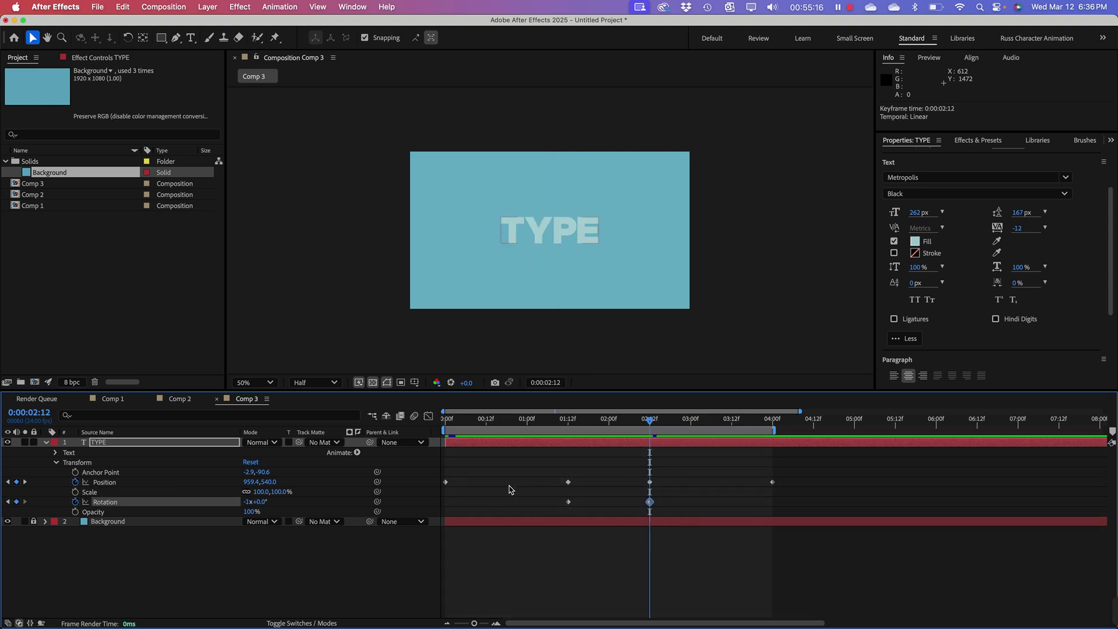
Step: Compress all Position and Rotation keyframes proportionally so the last one falls at 0:00:02:00, and preview the animation from the start
left_click_drag(811, 468, 443, 519)
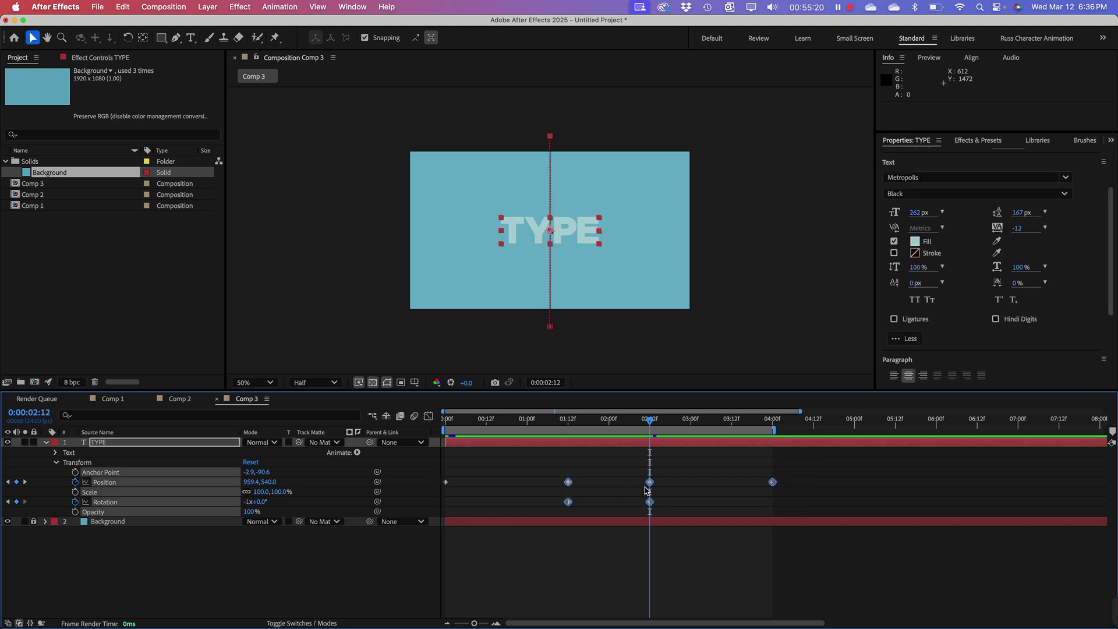
left_click_drag(814, 468, 438, 515)
left_click_drag(773, 487, 612, 510)
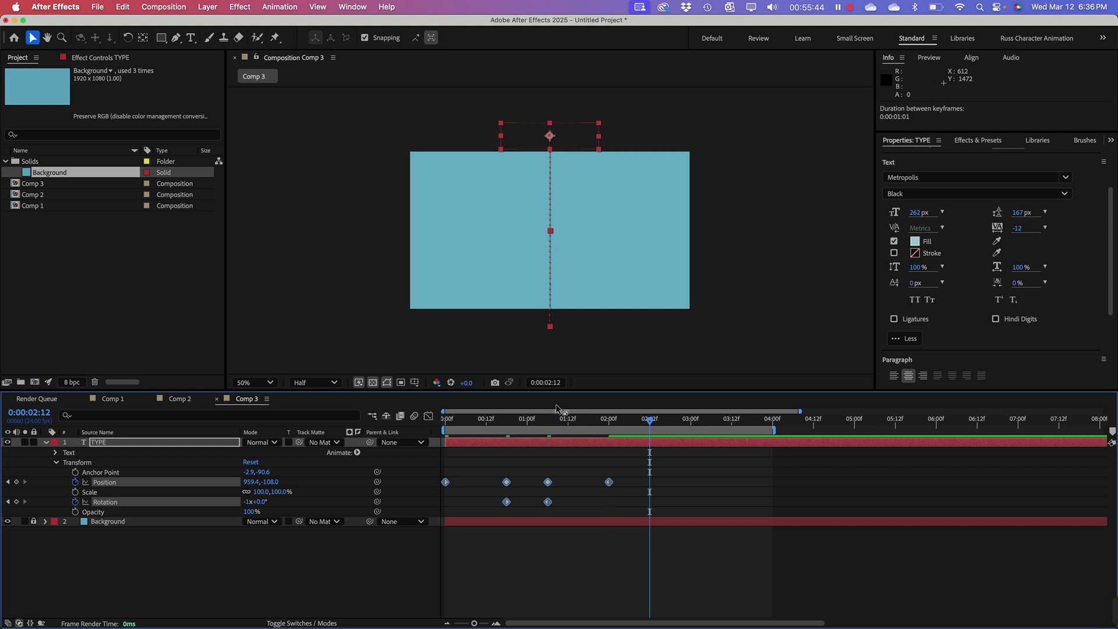
left_click_drag(561, 421, 331, 436)
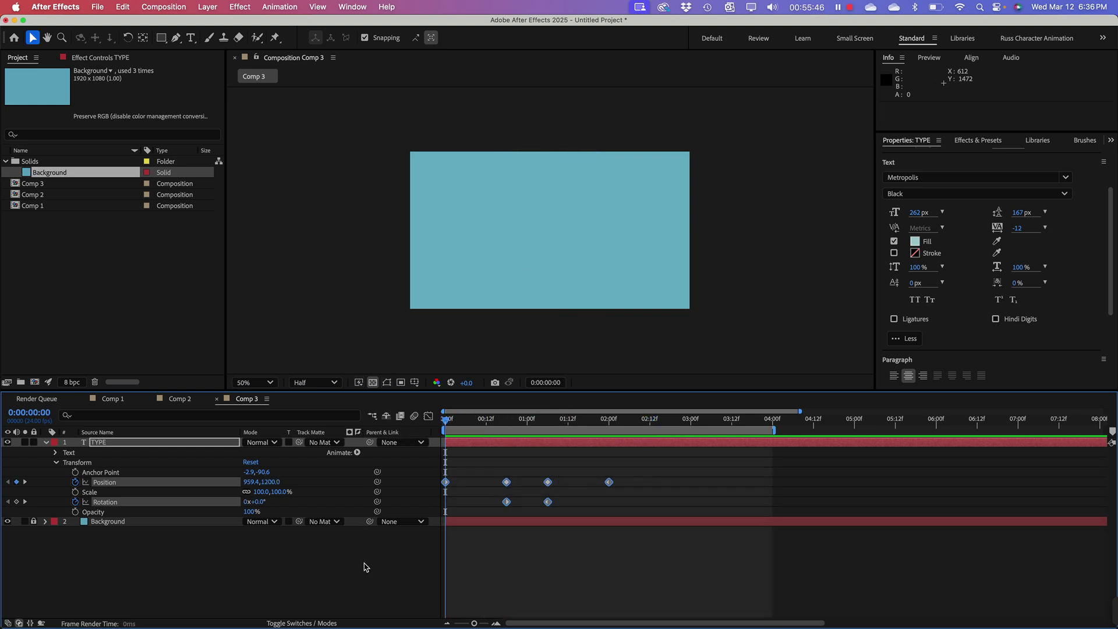
key("space")
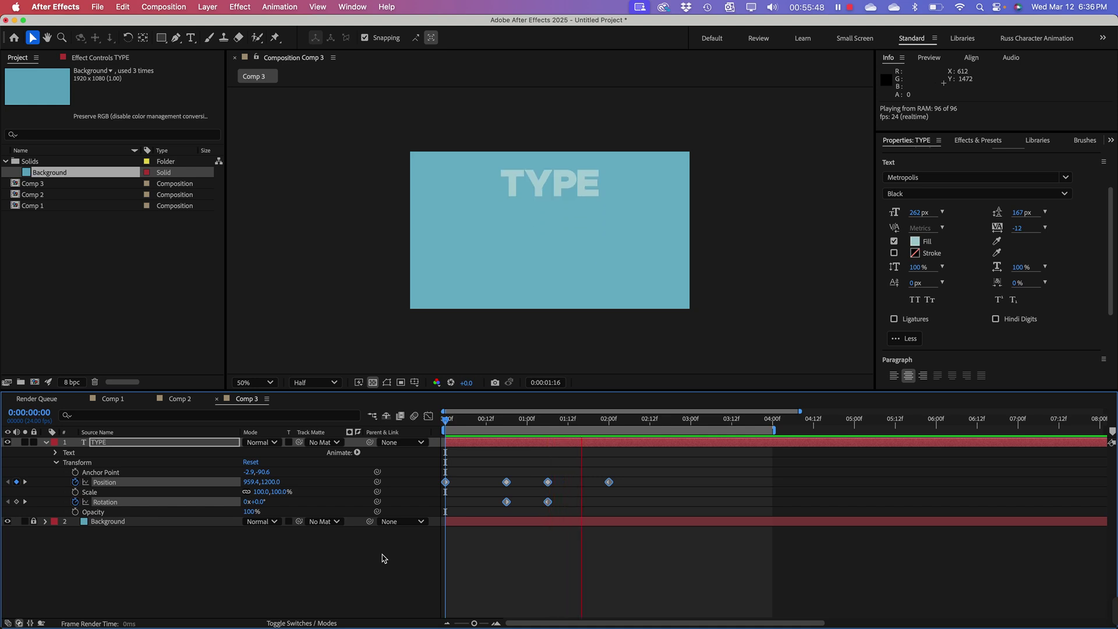
Step: Stretch all Position and Rotation keyframes of TYPE proportionally so the last one falls at 0:00:04:00
key("space")
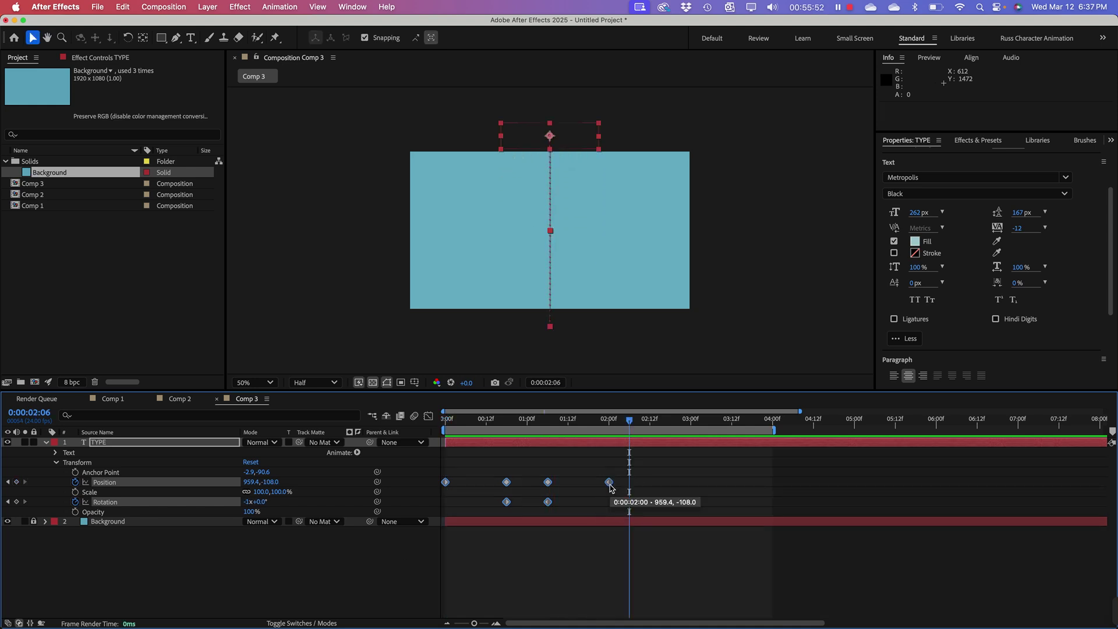
left_click(646, 480)
left_click_drag(646, 476, 444, 508)
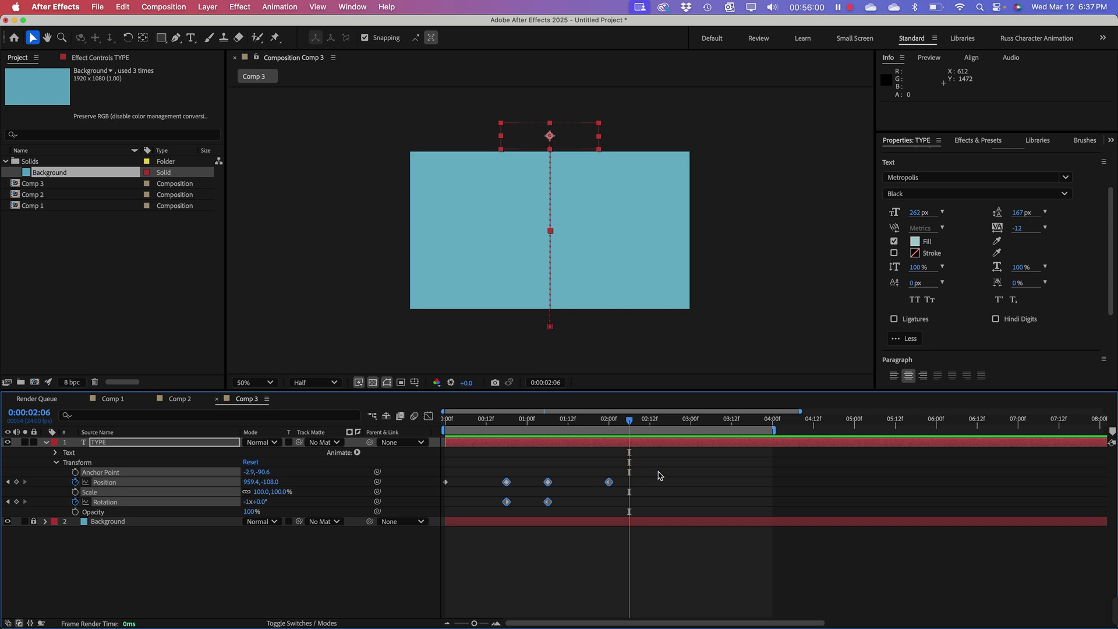
left_click_drag(659, 476, 440, 506)
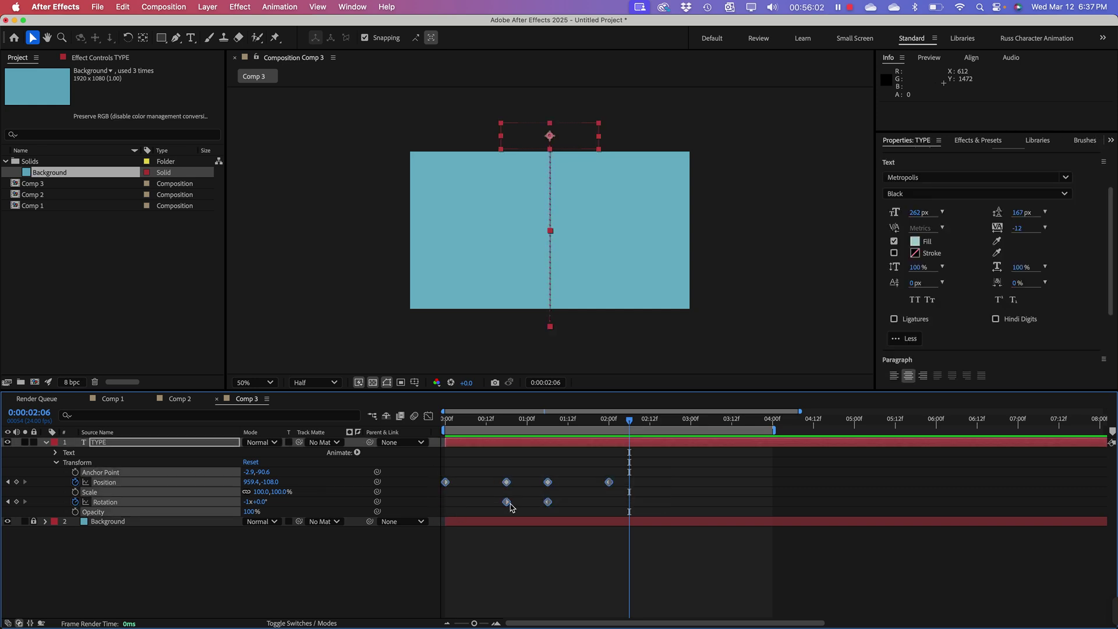
left_click(612, 488)
left_click_drag(623, 472, 408, 518)
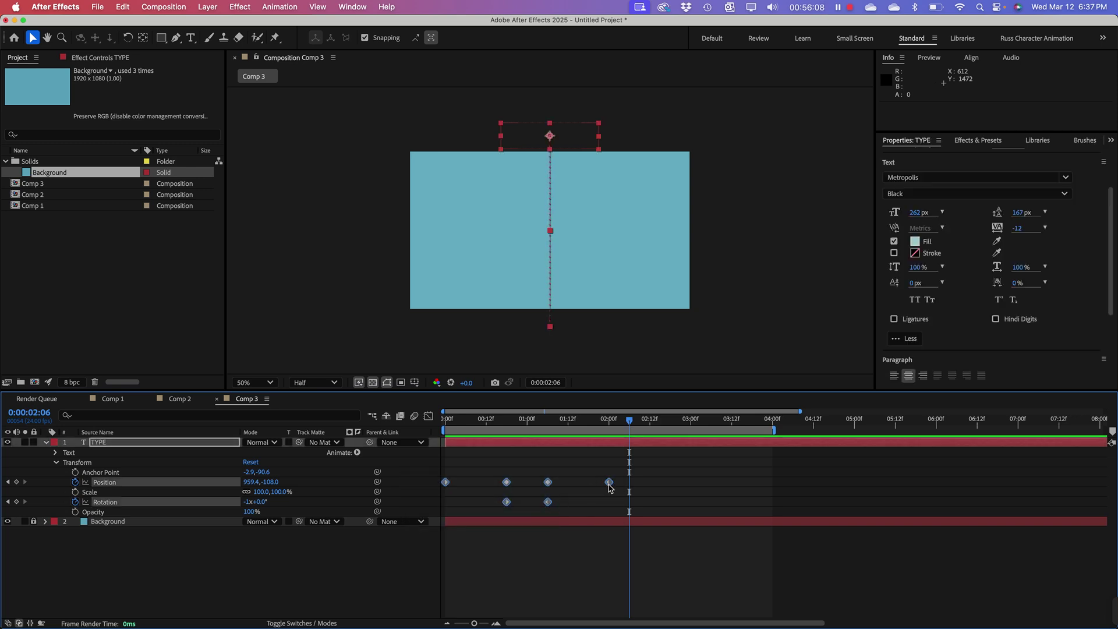
left_click_drag(609, 487, 772, 487)
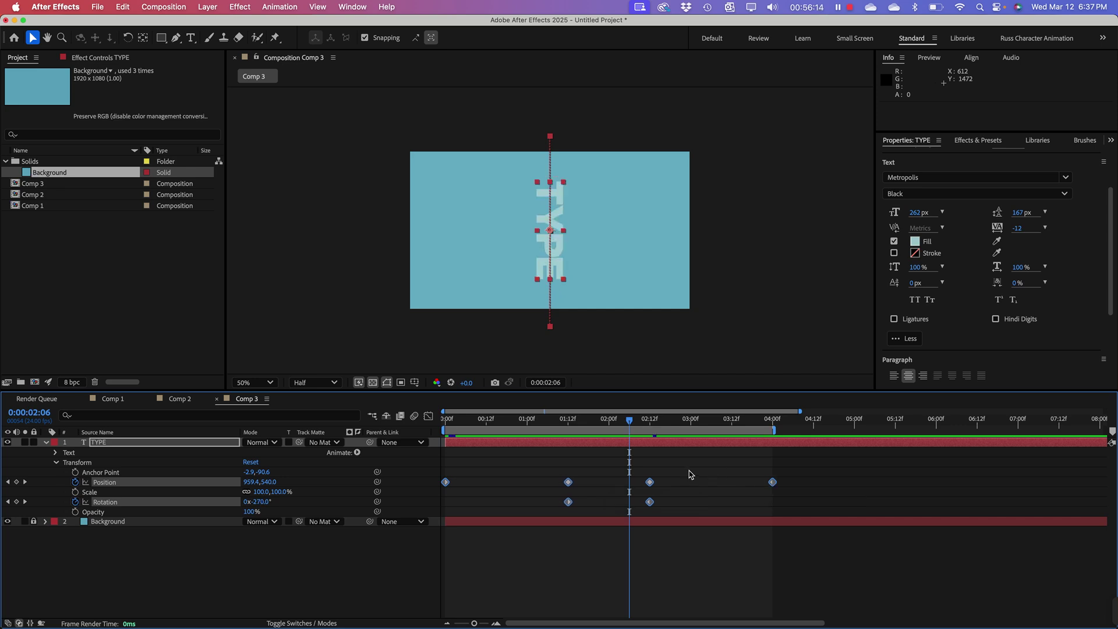
Step: Preview the retimed TYPE animation, return to 0:00:00:00 and clear the selection
key("space")
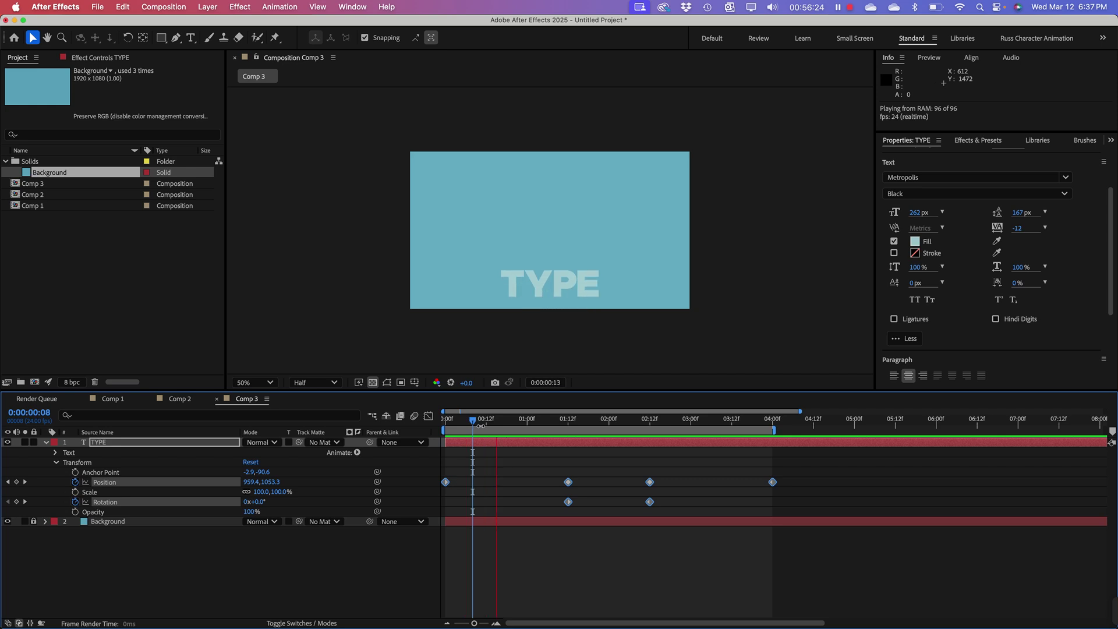
key("space")
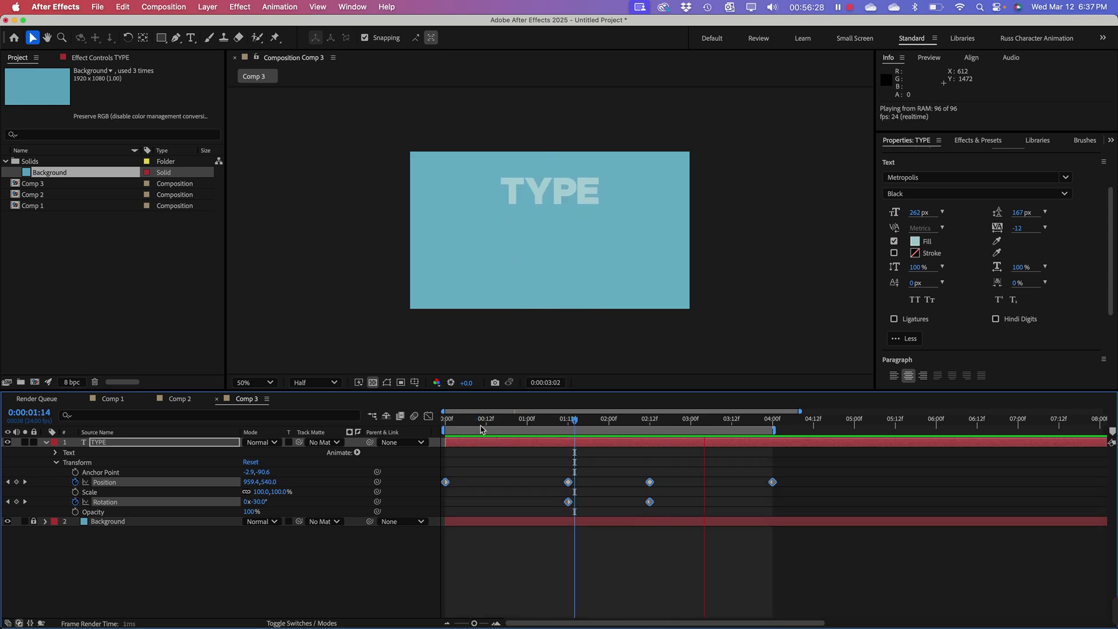
key("space")
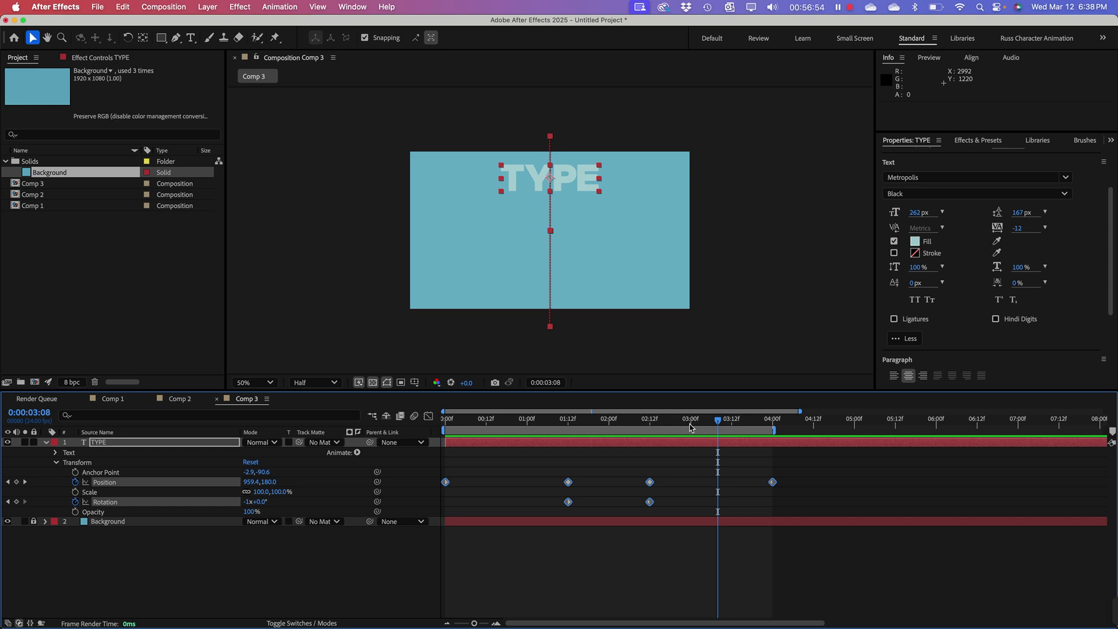
left_click_drag(692, 422, 429, 422)
left_click(181, 568)
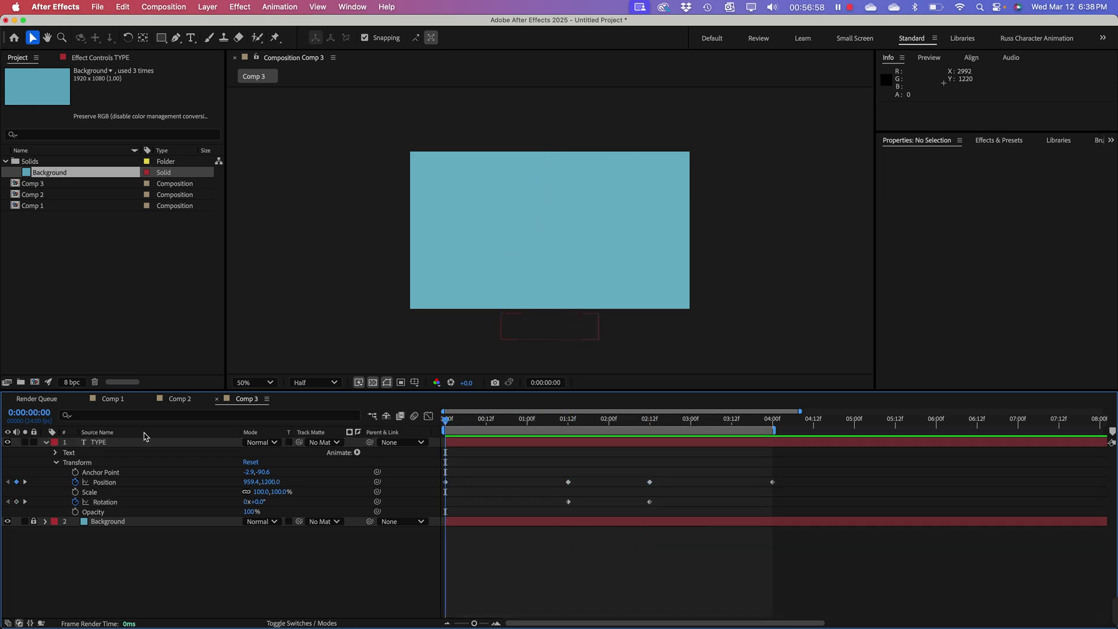
Step: Create the HD 1920x1080, 24 fps composition Comp 4 lasting 0:00:15:00, and add the Background solid to it as a locked layer
left_click(85, 263)
right_click(50, 256)
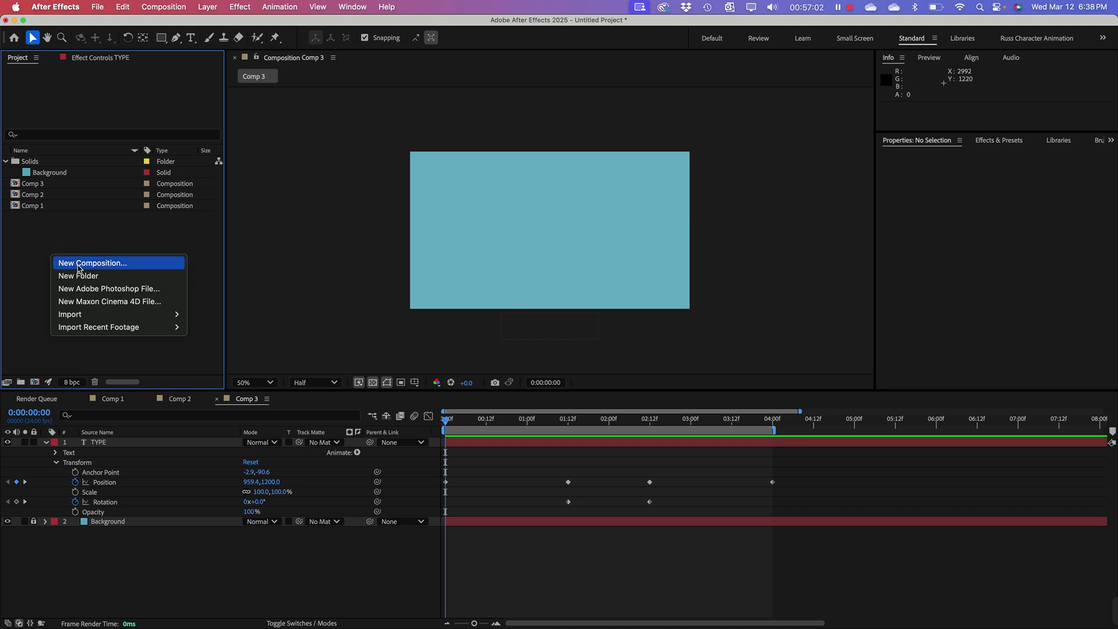
left_click(78, 265)
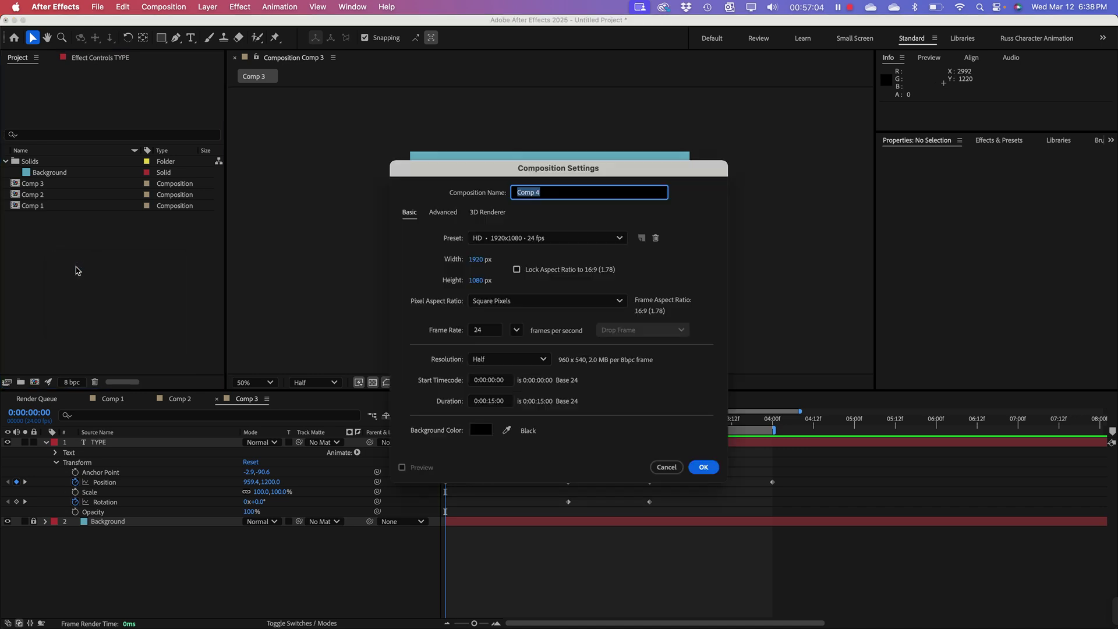
left_click(705, 468)
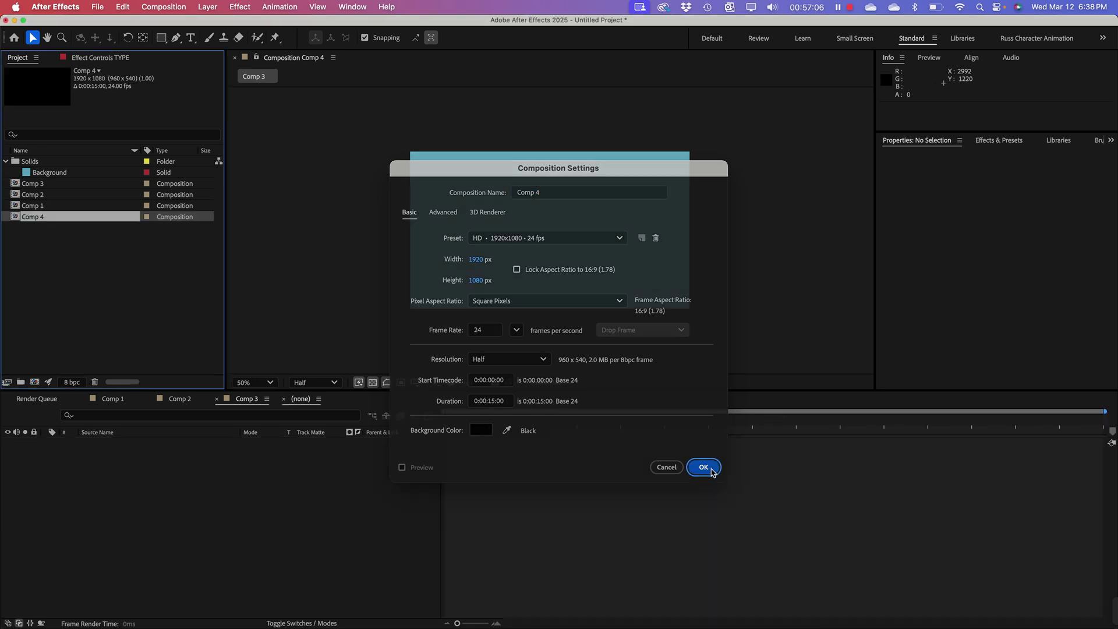
left_click(56, 281)
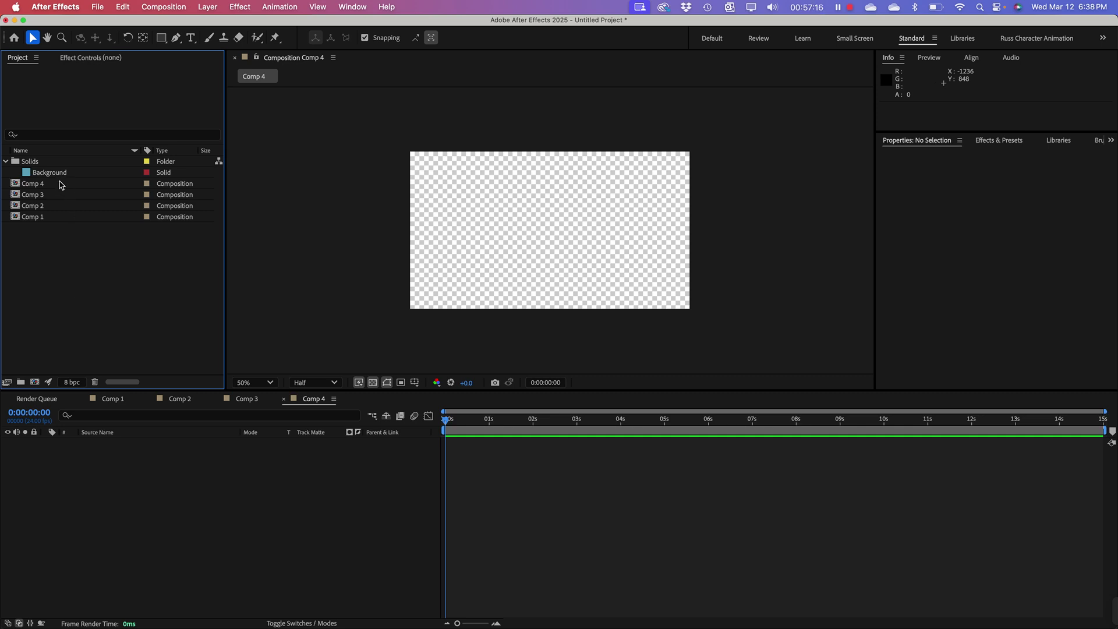
left_click_drag(61, 175, 127, 473)
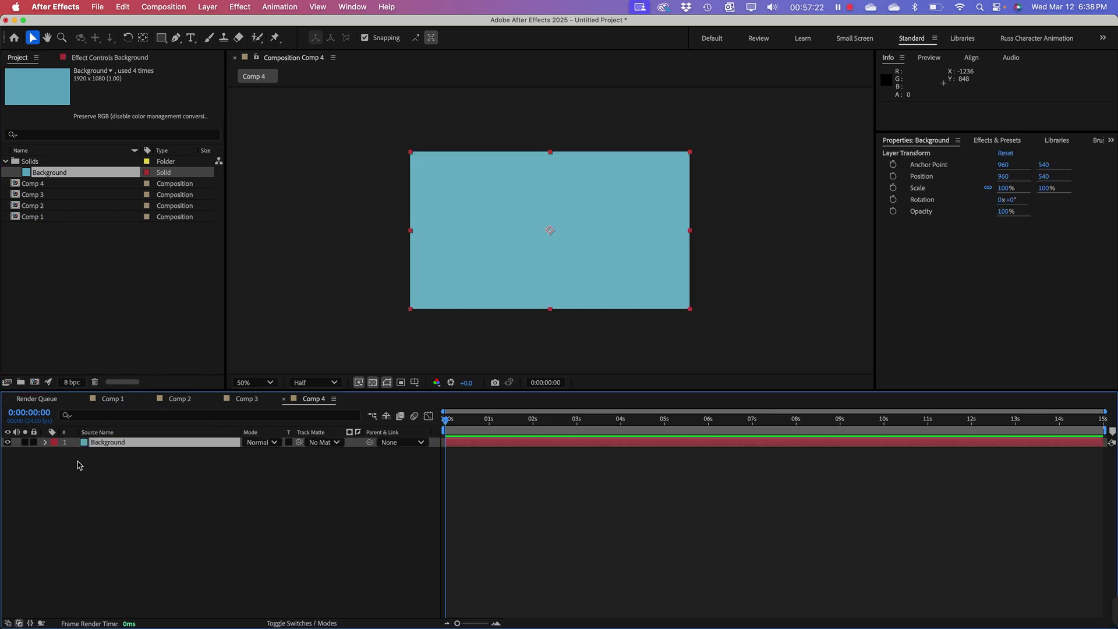
left_click(34, 443)
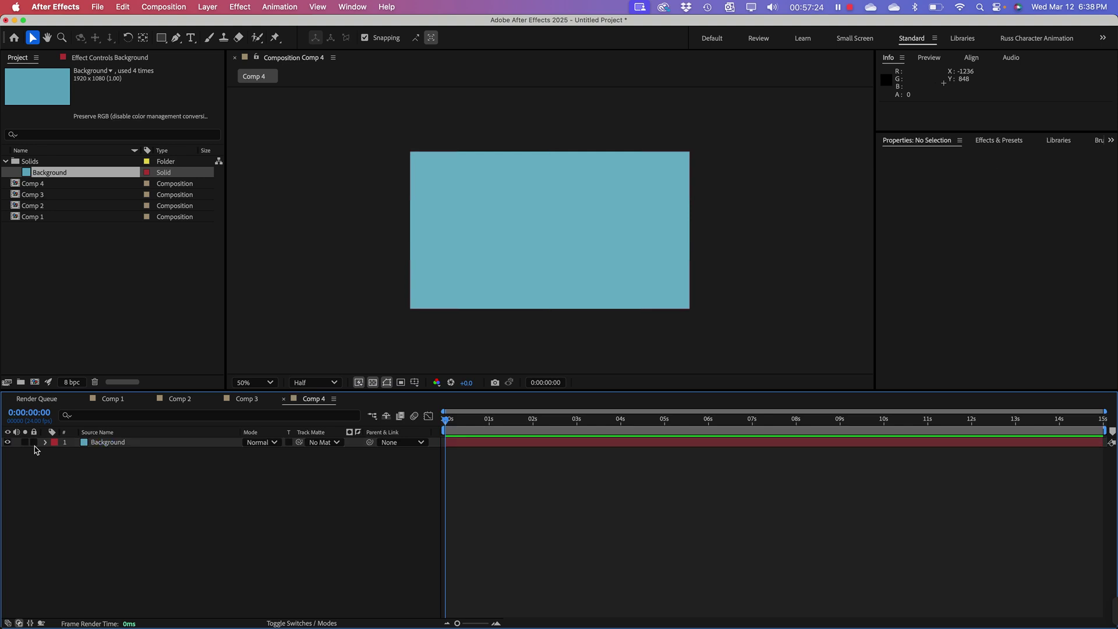
Step: Draw a dark blue circle about 343 px in diameter with the Ellipse tool in the upper-left area of the composition
left_click(161, 37)
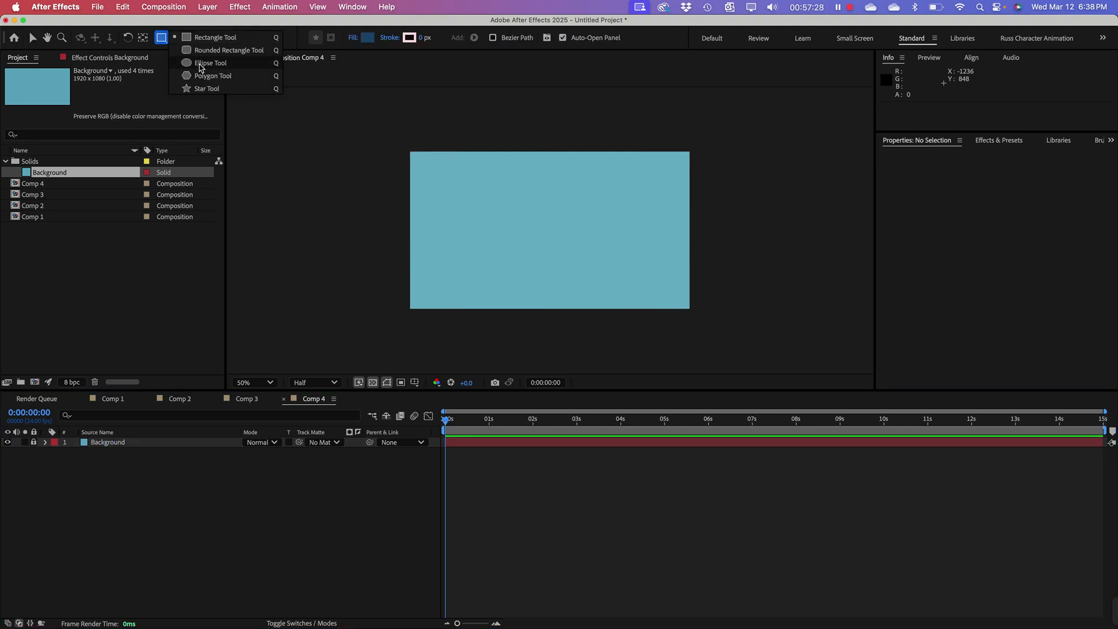
left_click(201, 63)
left_click_drag(469, 185, 521, 234)
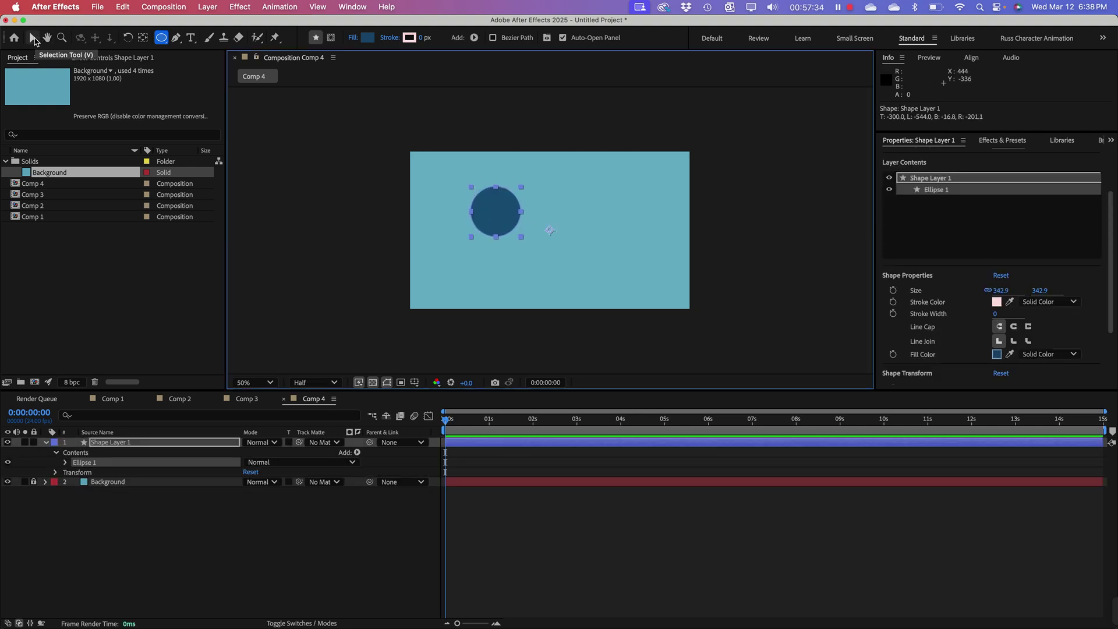
left_click(33, 38)
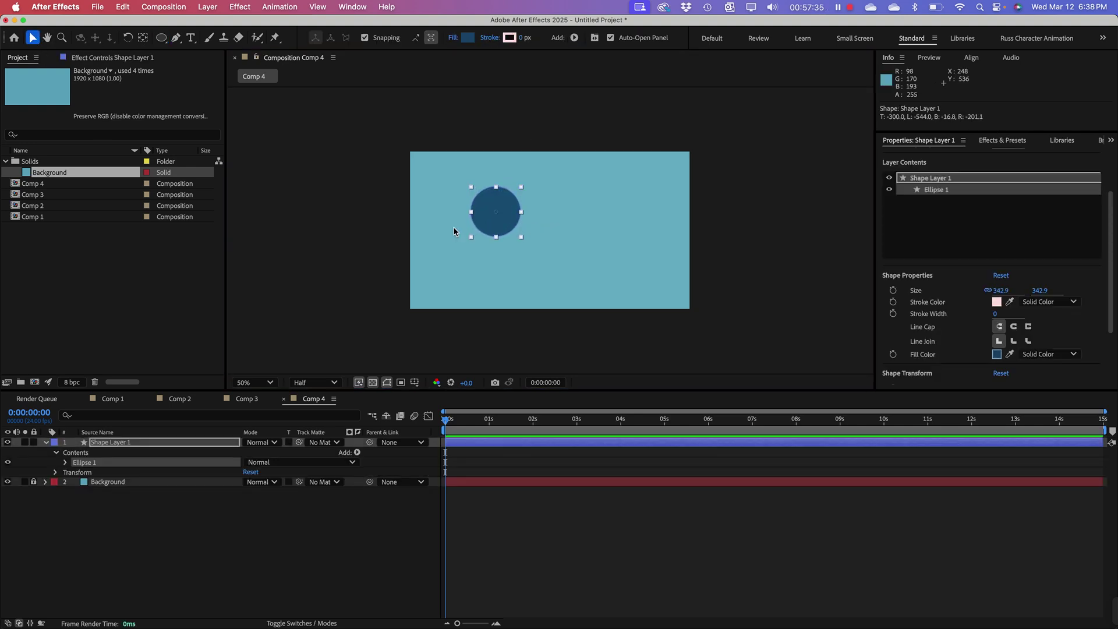
Step: Center the circle layer's anchor point in its content and center the circle in the composition
right_click(492, 217)
mouse_move(536, 279)
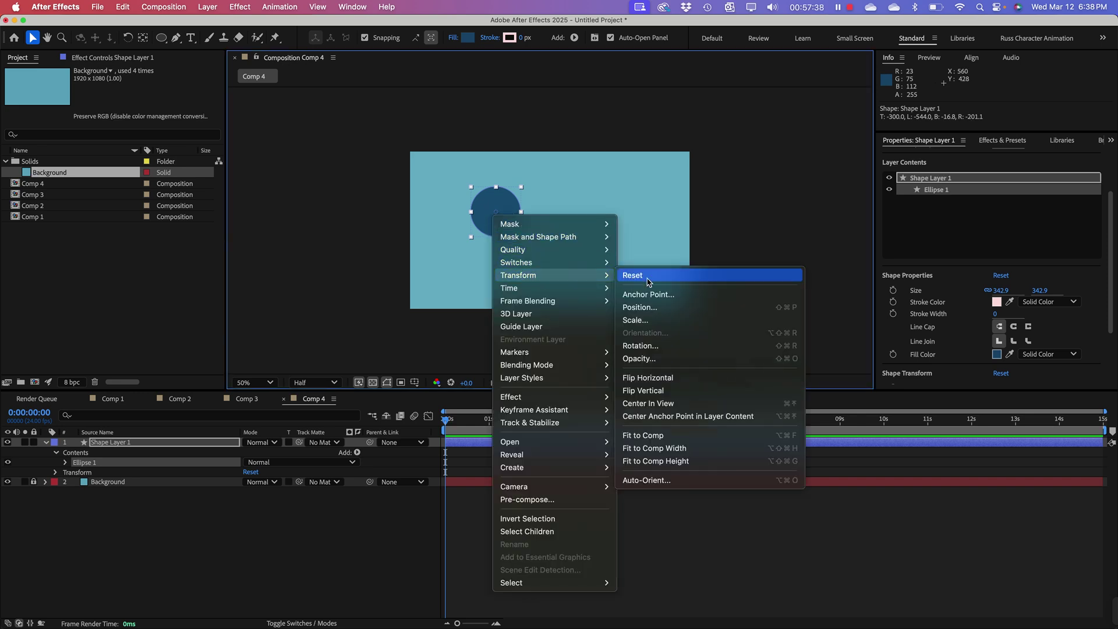
left_click(660, 417)
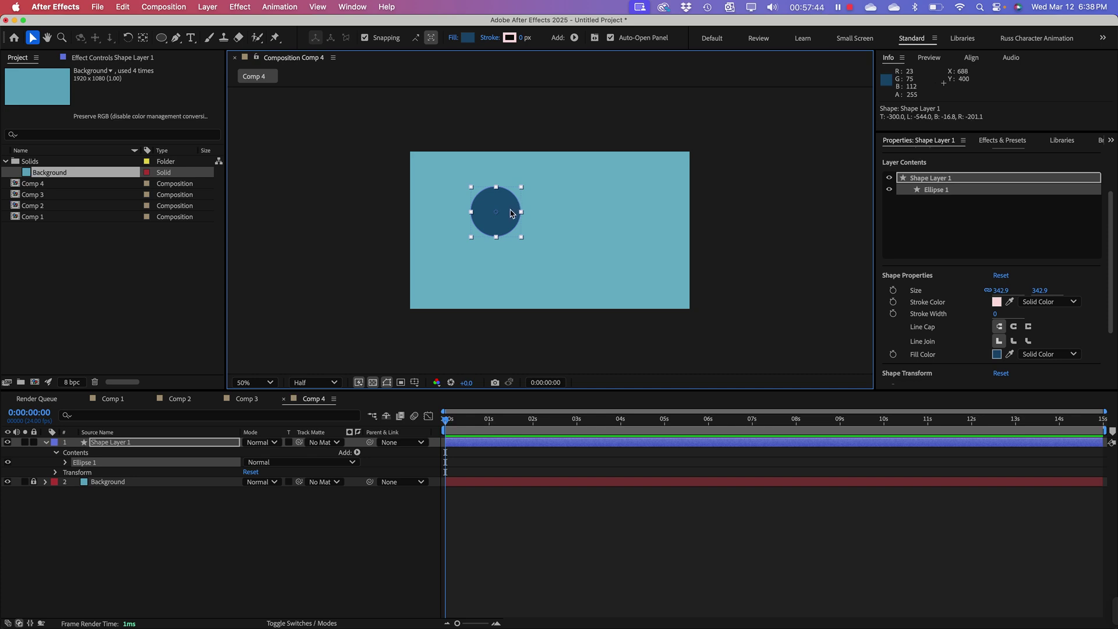
right_click(511, 213)
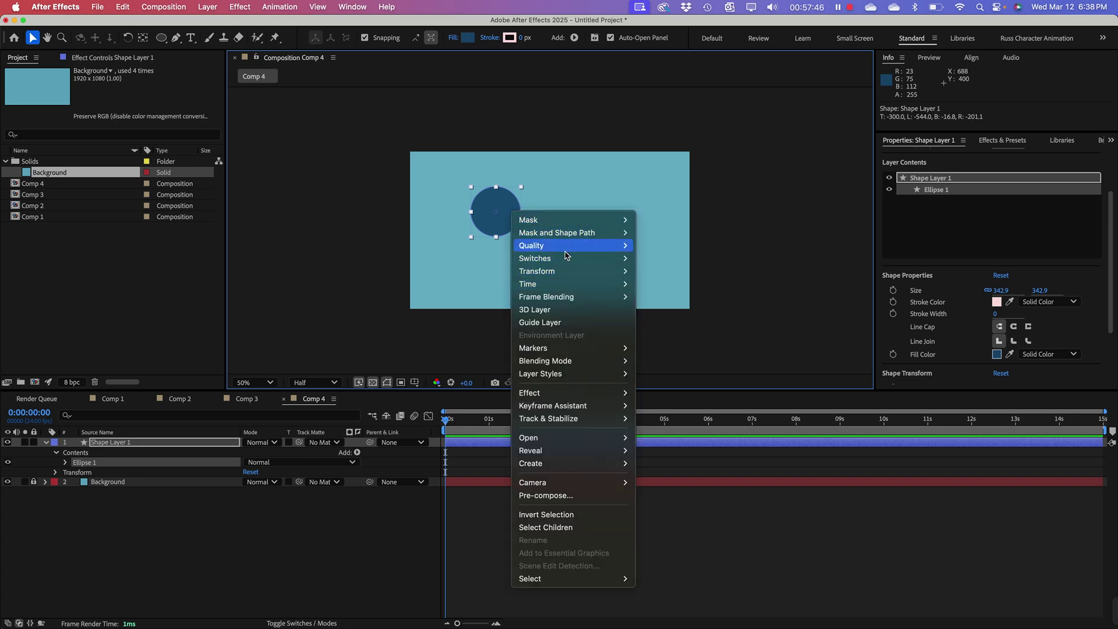
mouse_move(574, 272)
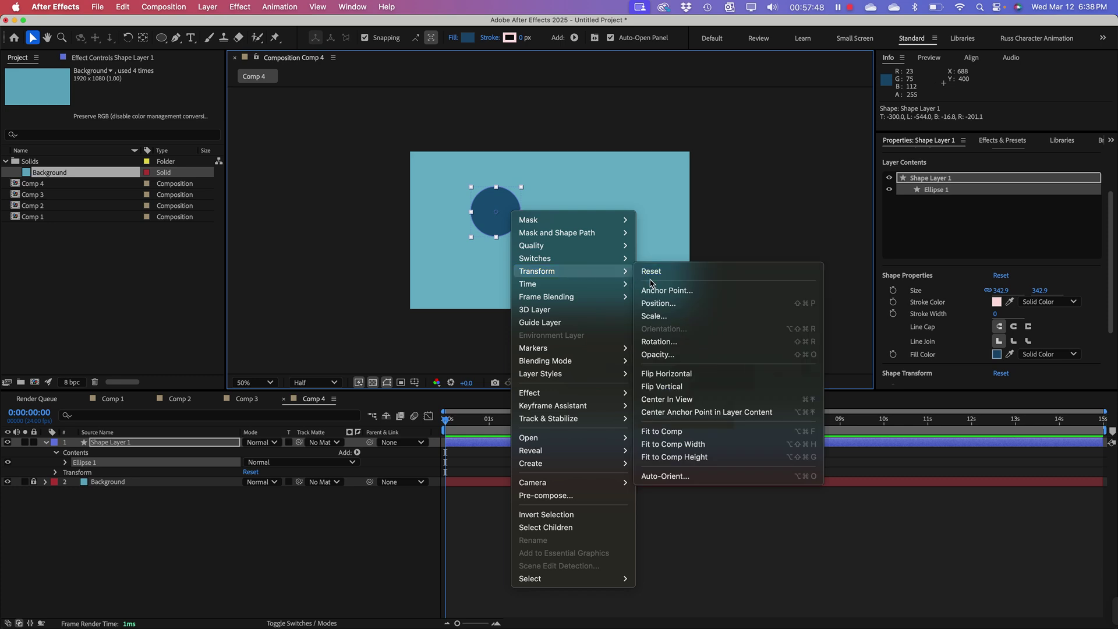
left_click(677, 401)
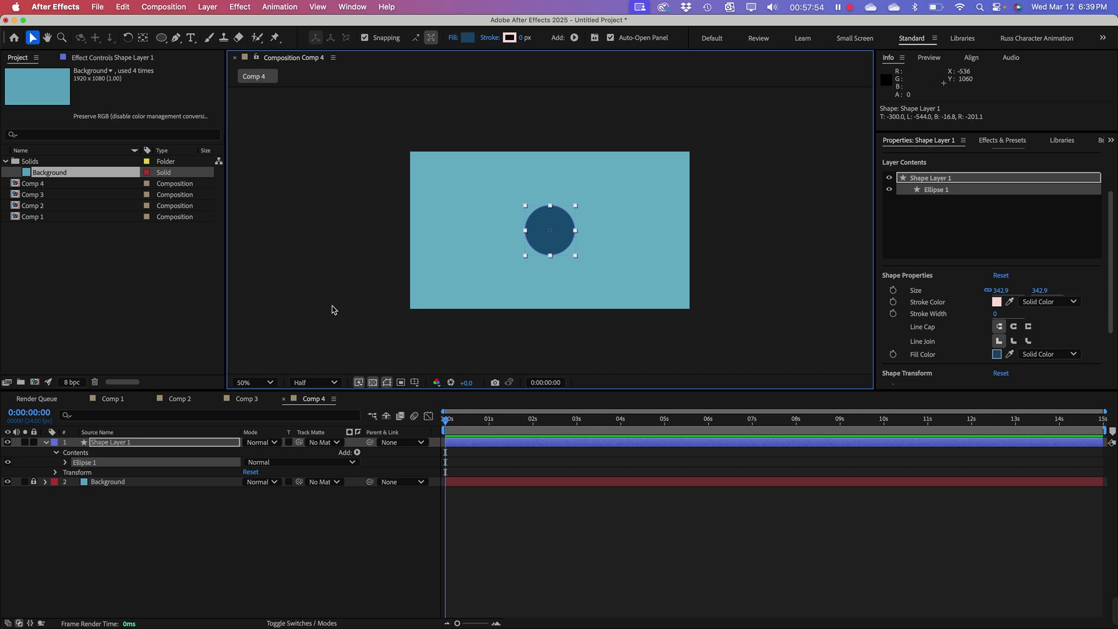
left_click(347, 284)
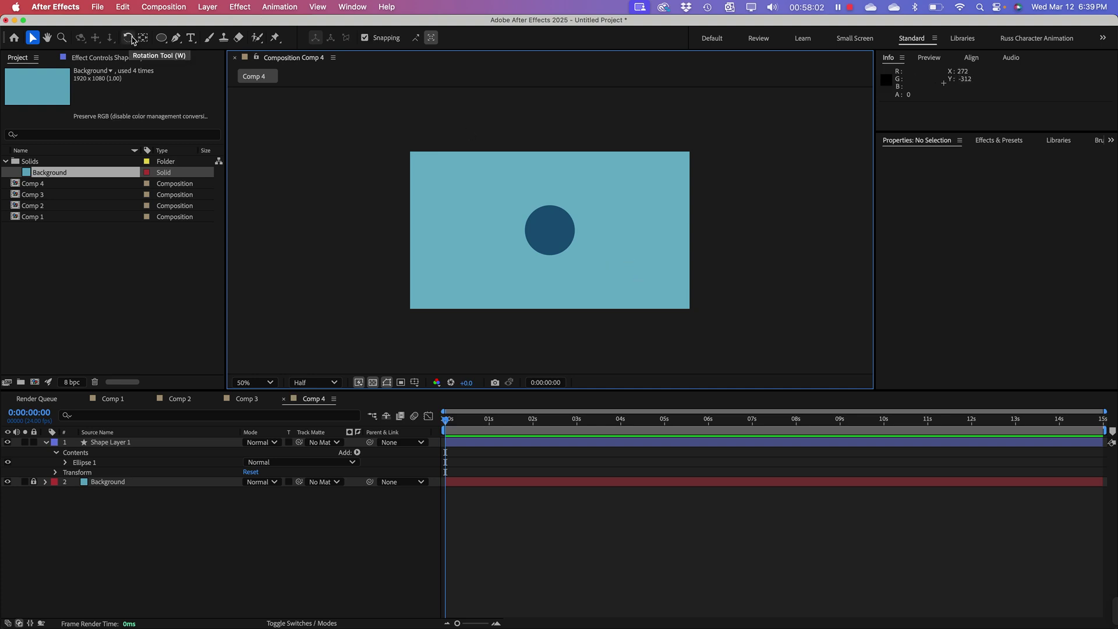
Step: Draw a horizontal line below the circle with the Pen tool, extending past both frame edges, and set its stroke width to 25 px
left_click(162, 39)
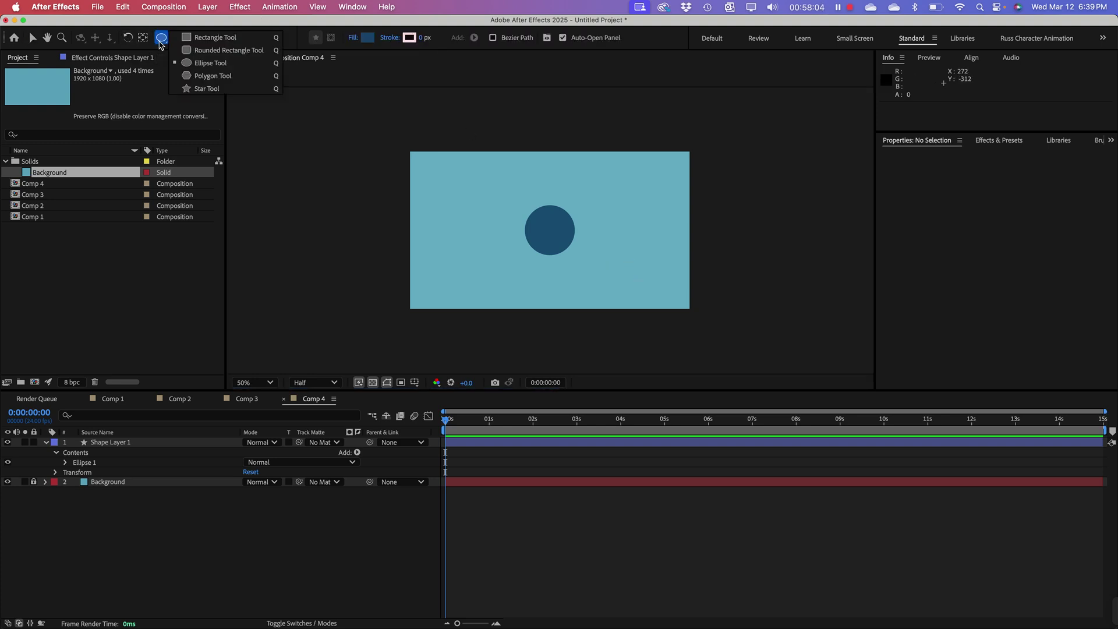
left_click(176, 39)
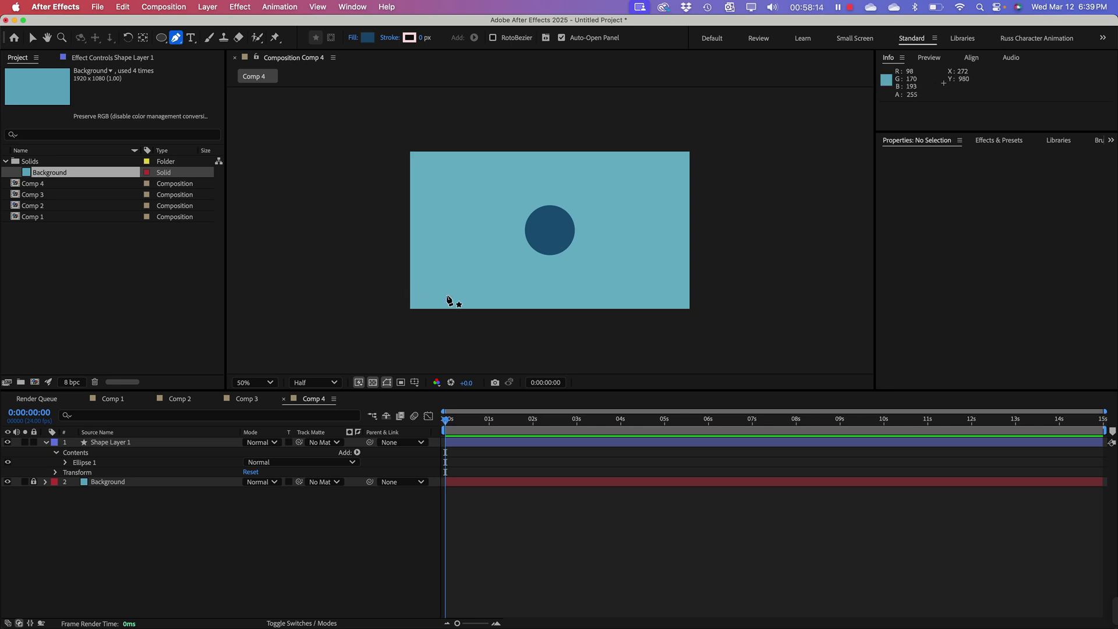
left_click(403, 292)
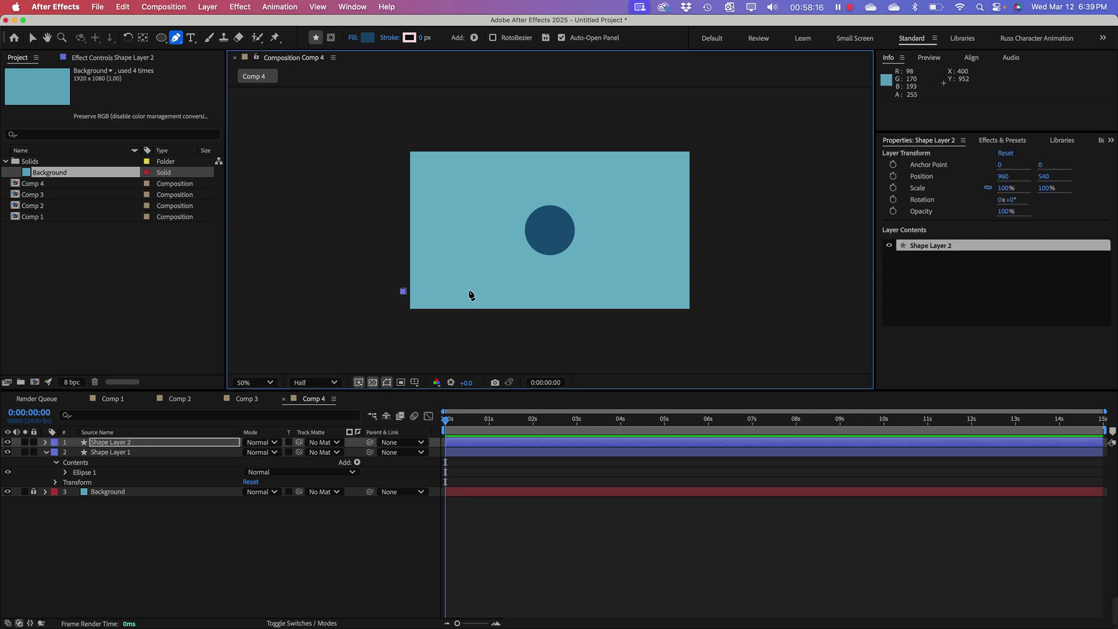
left_click(700, 292)
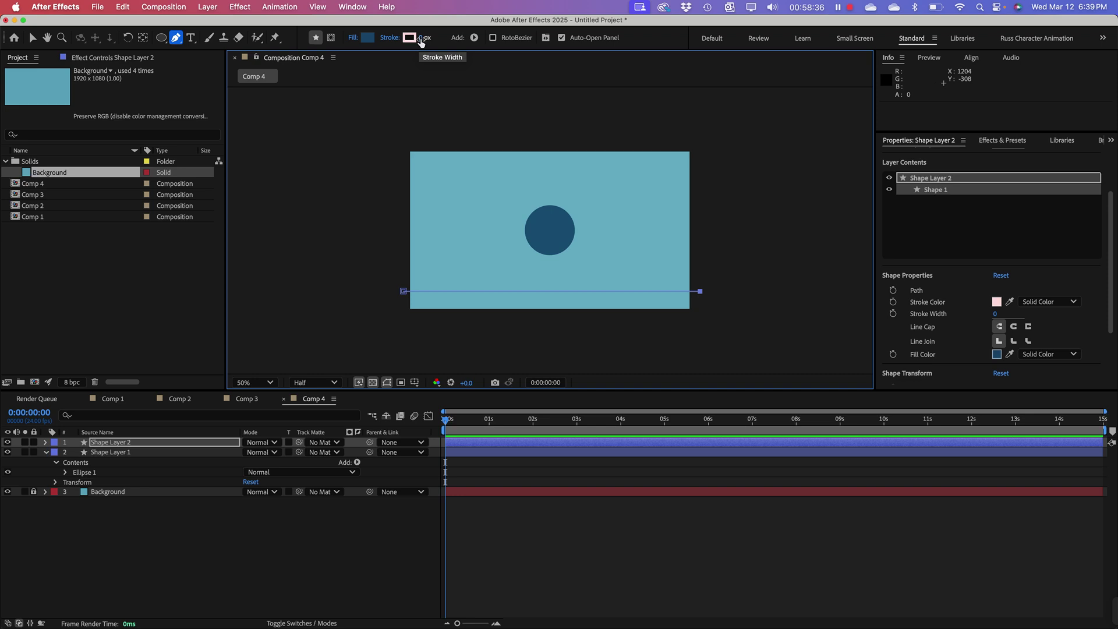
left_click_drag(421, 42, 439, 38)
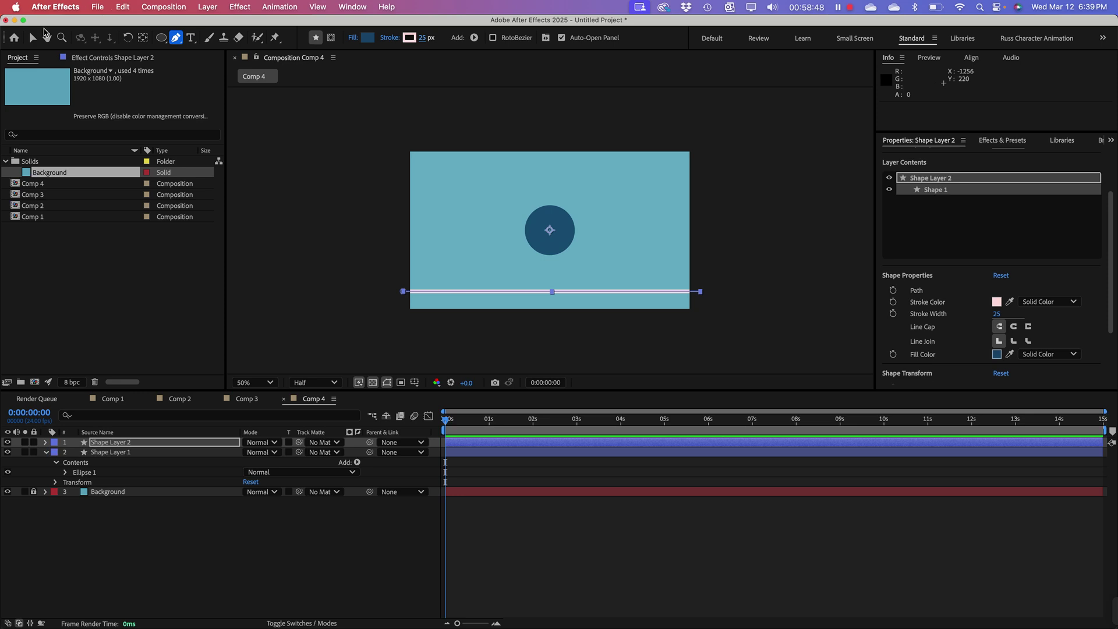
left_click(32, 37)
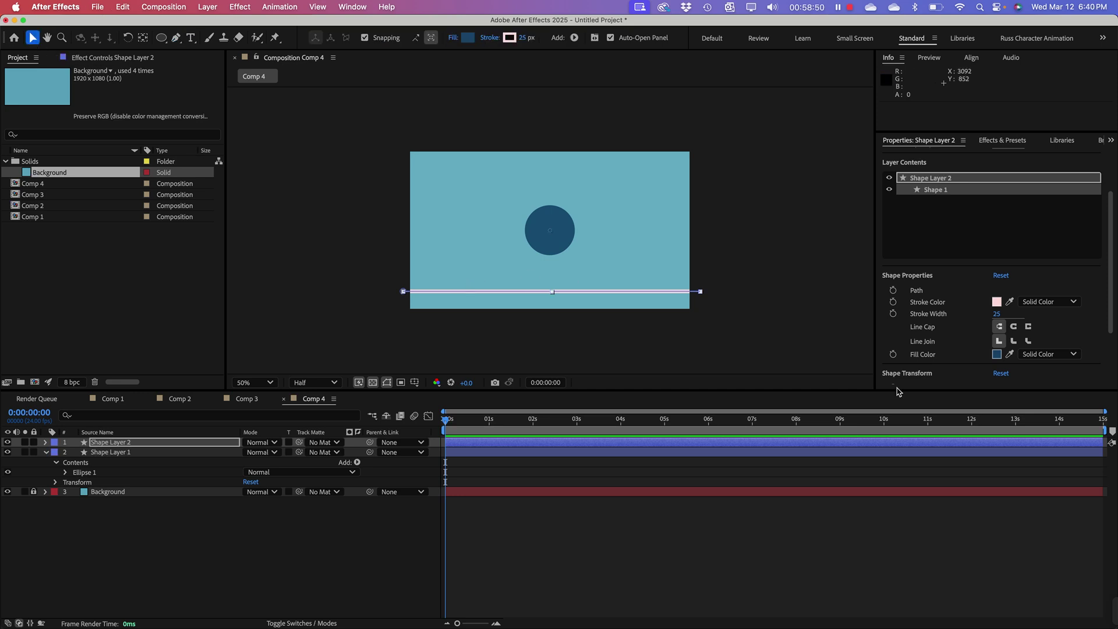
Step: Rename the line's shape layer to Floor and the circle's shape layer to Ball
left_click(120, 526)
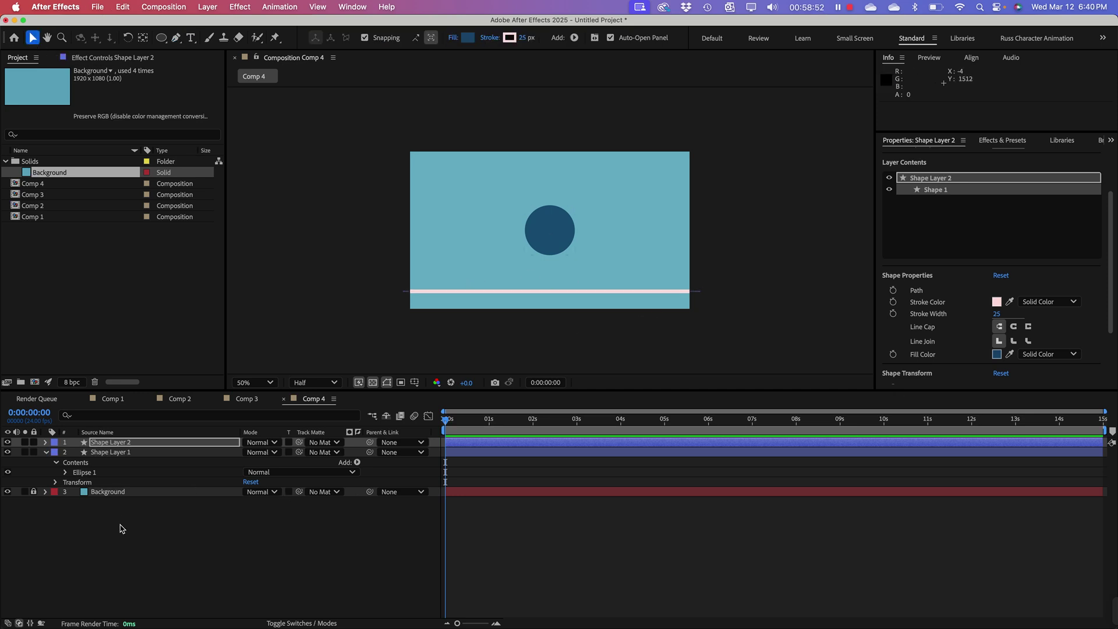
left_click(120, 443)
key("Return")
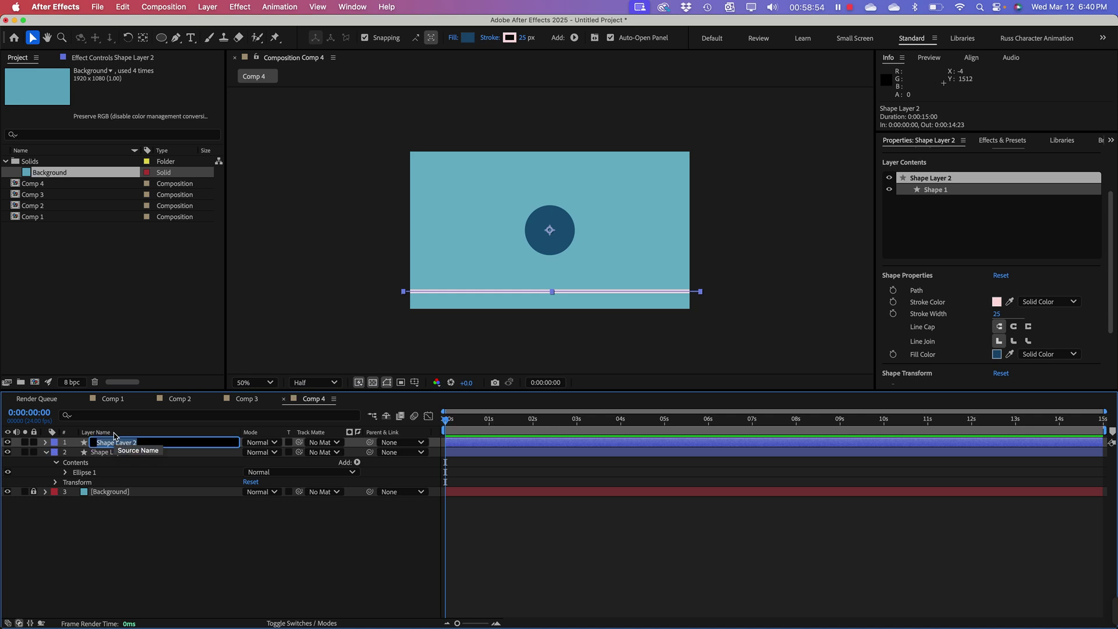
type("Floor")
key("Return")
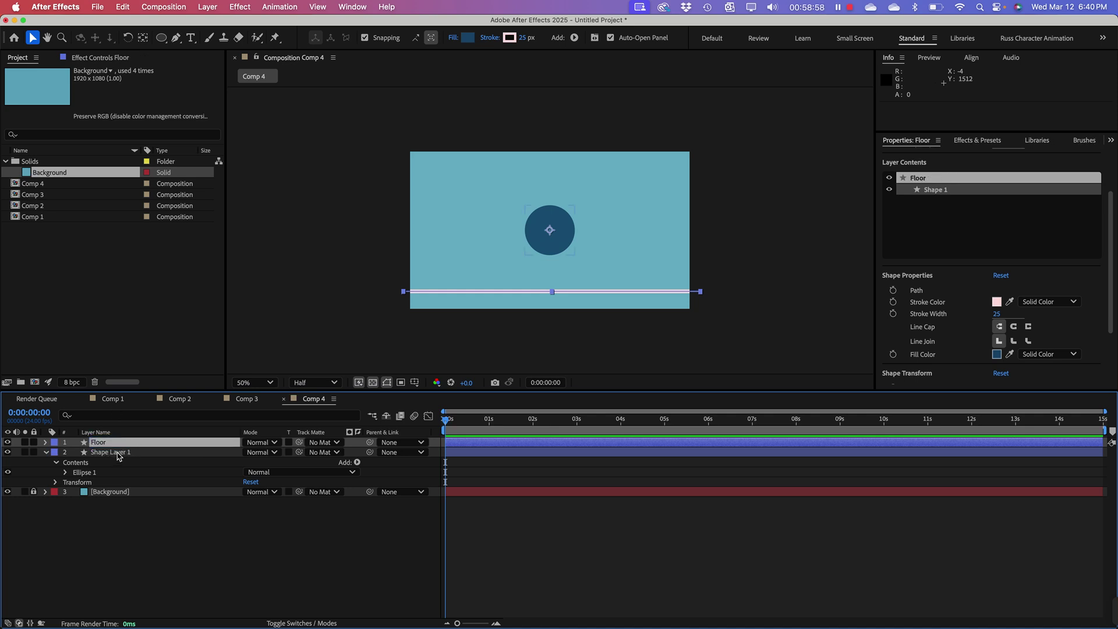
left_click(118, 454)
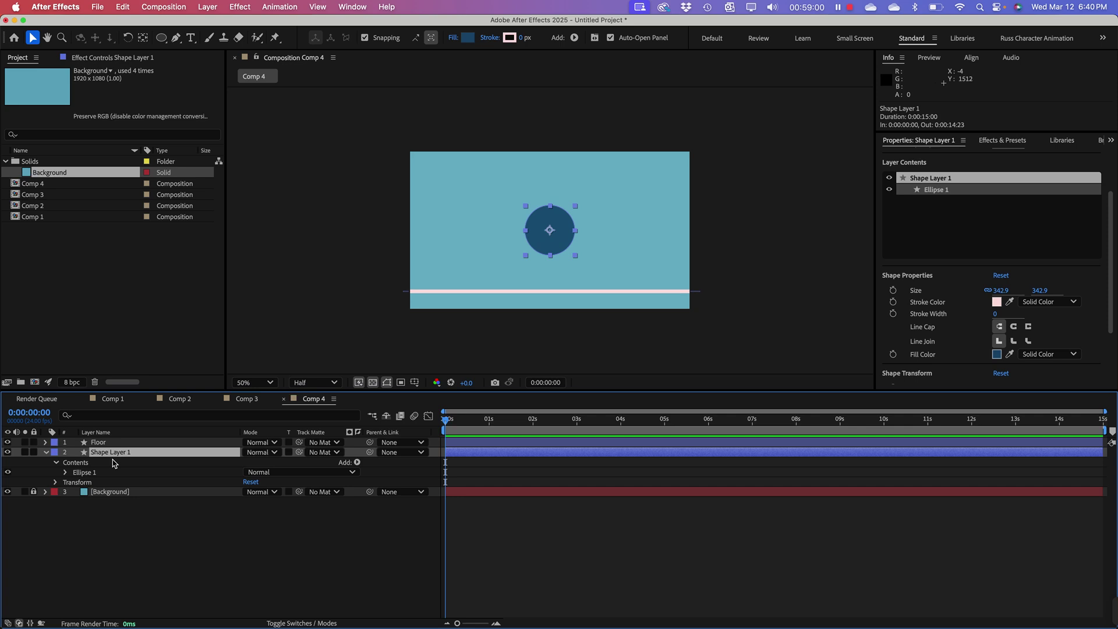
key("Return")
type("Ball")
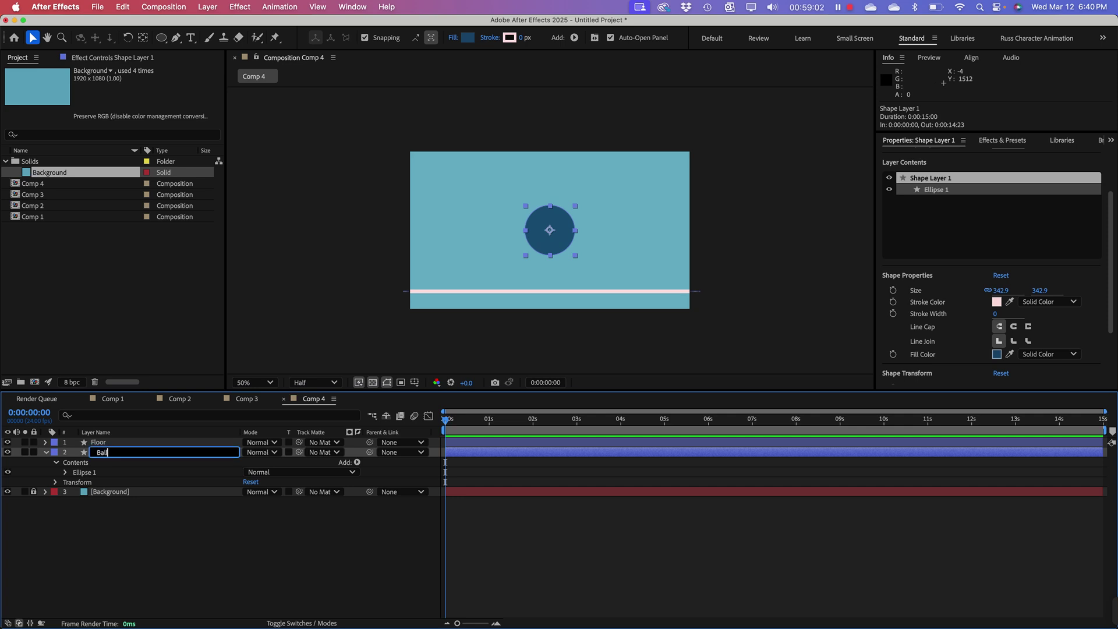
key("Return")
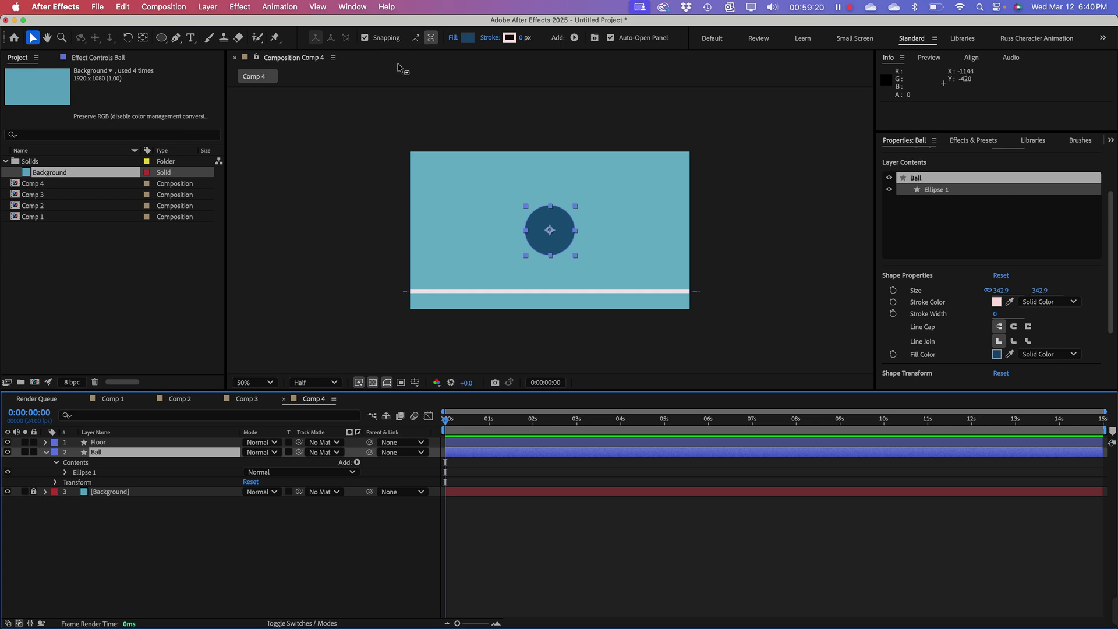
Step: Move the Ball layer's anchor point straight down to the circle's bottom edge with the Pan Behind tool
left_click(142, 38)
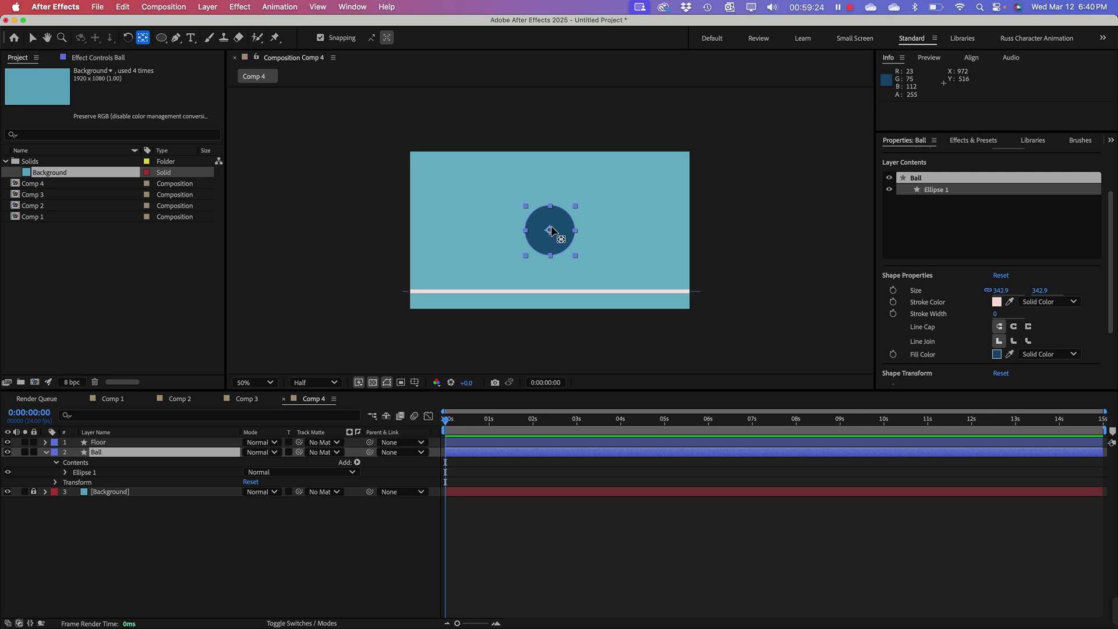
left_click_drag(551, 232, 550, 255)
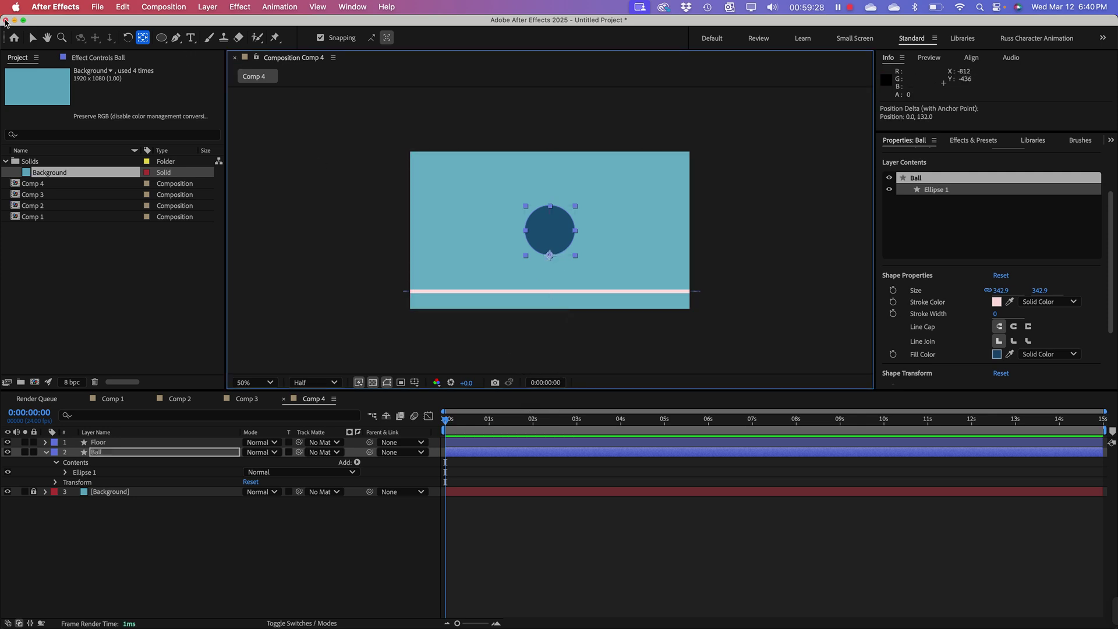
key("v")
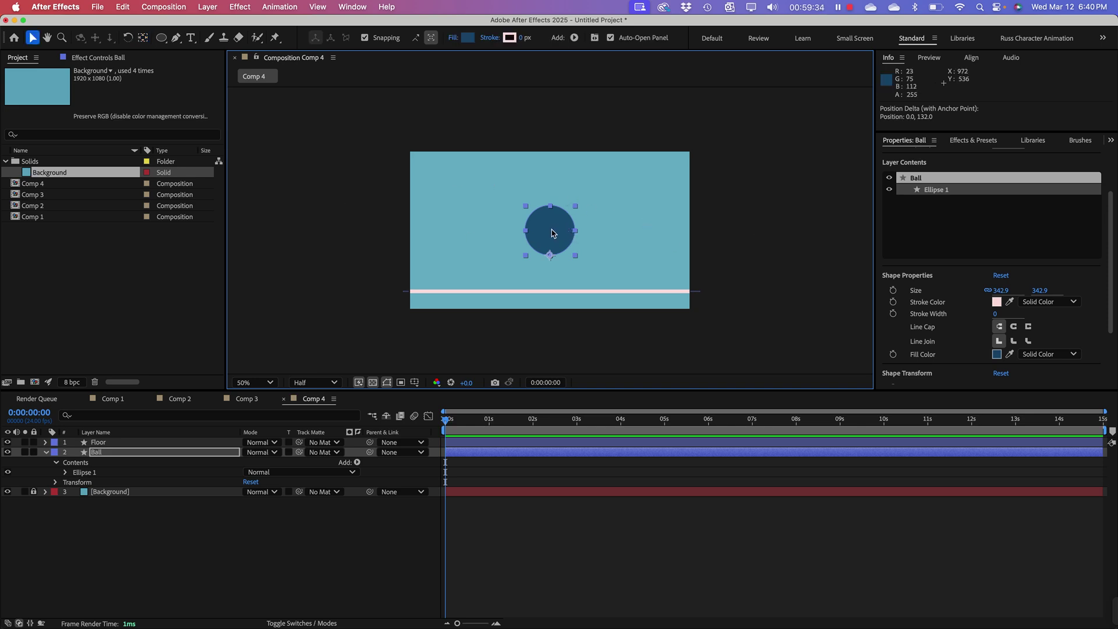
Step: Move the Ball straight up until it sits completely above the frame, at position 960, -20.5
left_click(466, 429)
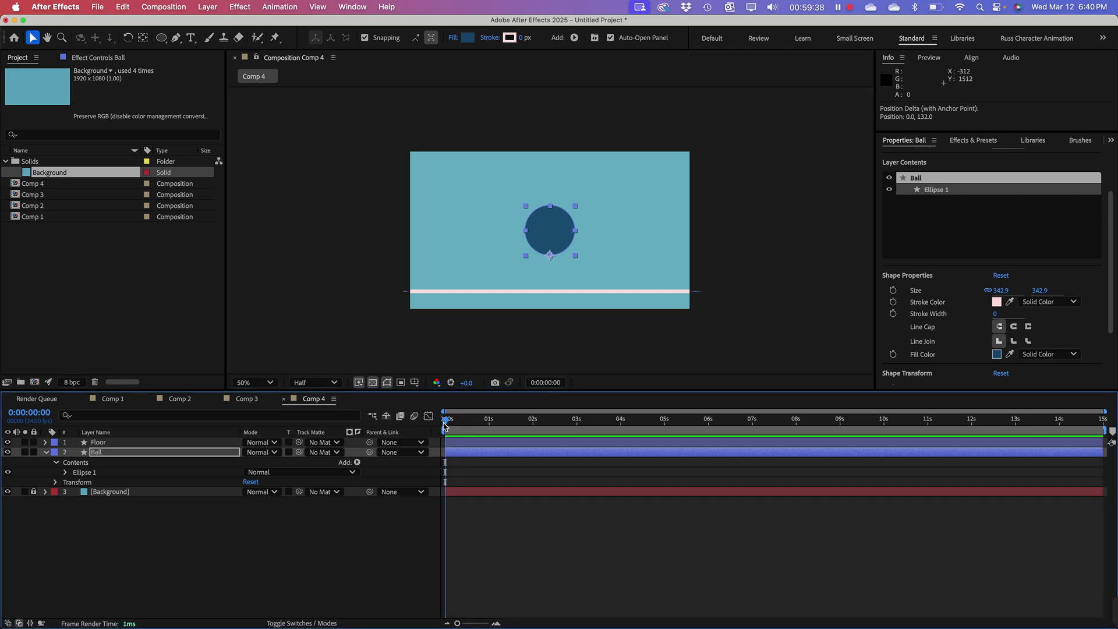
left_click(559, 237)
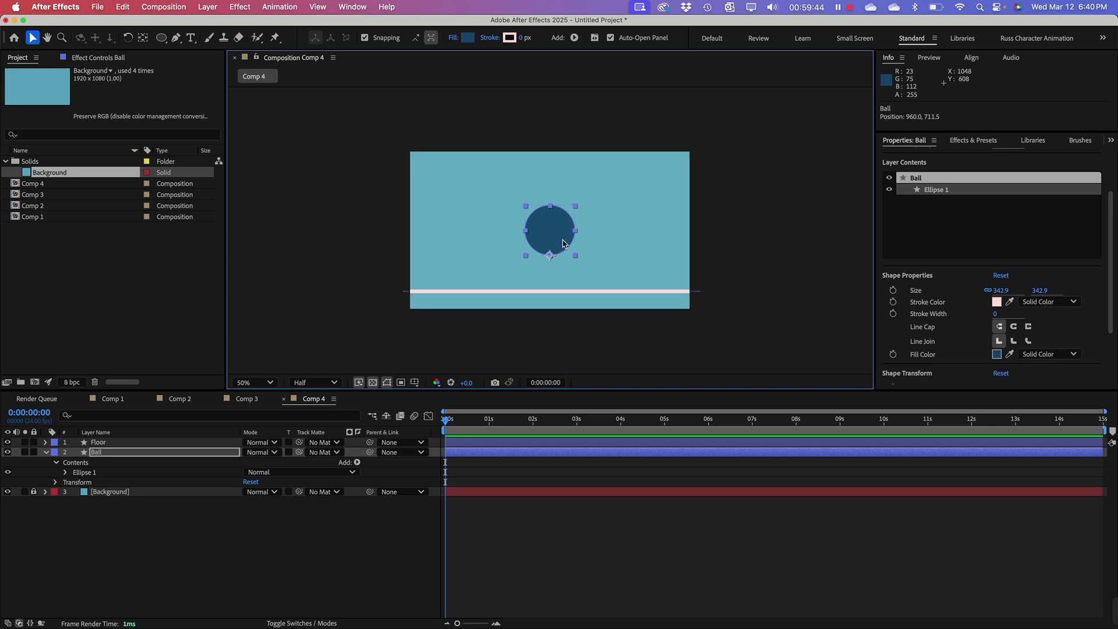
left_click(119, 530)
left_click(117, 453)
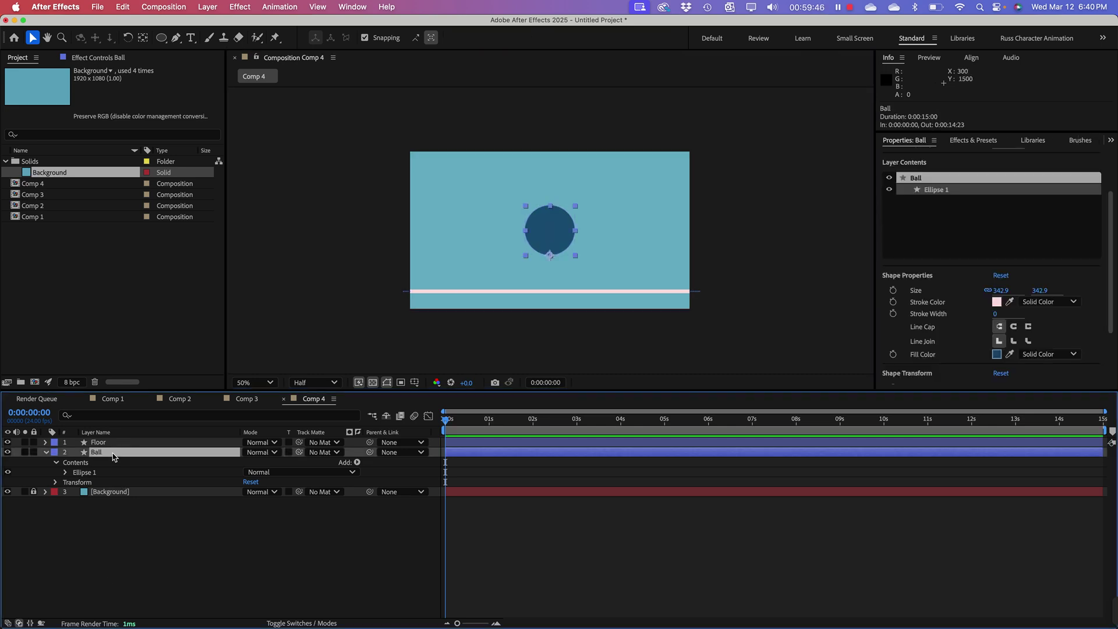
left_click_drag(560, 235, 564, 137)
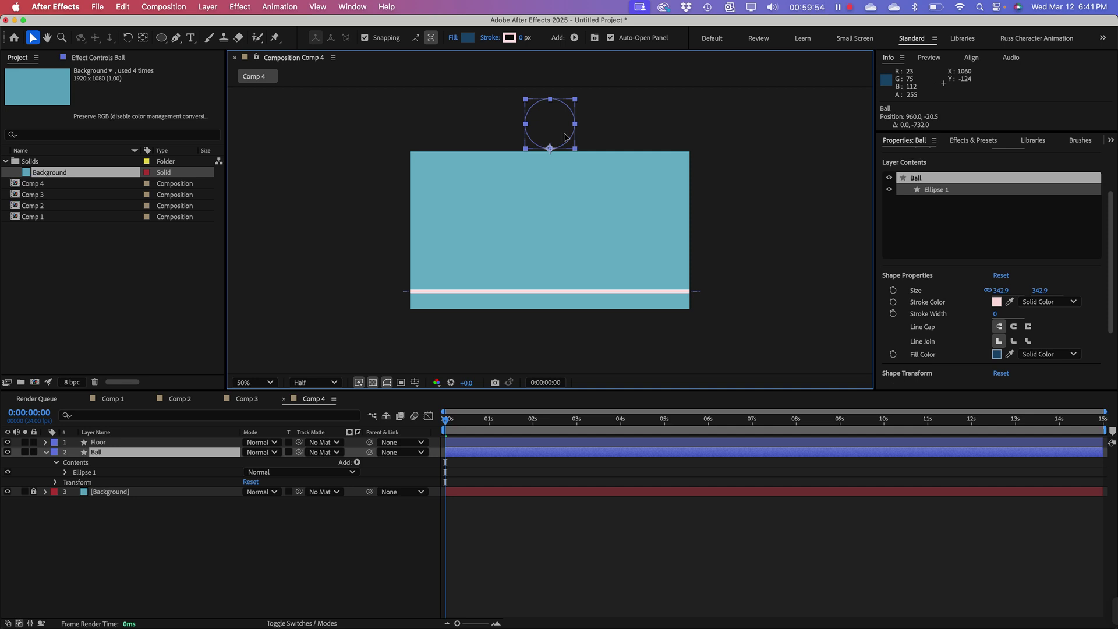
key("Return")
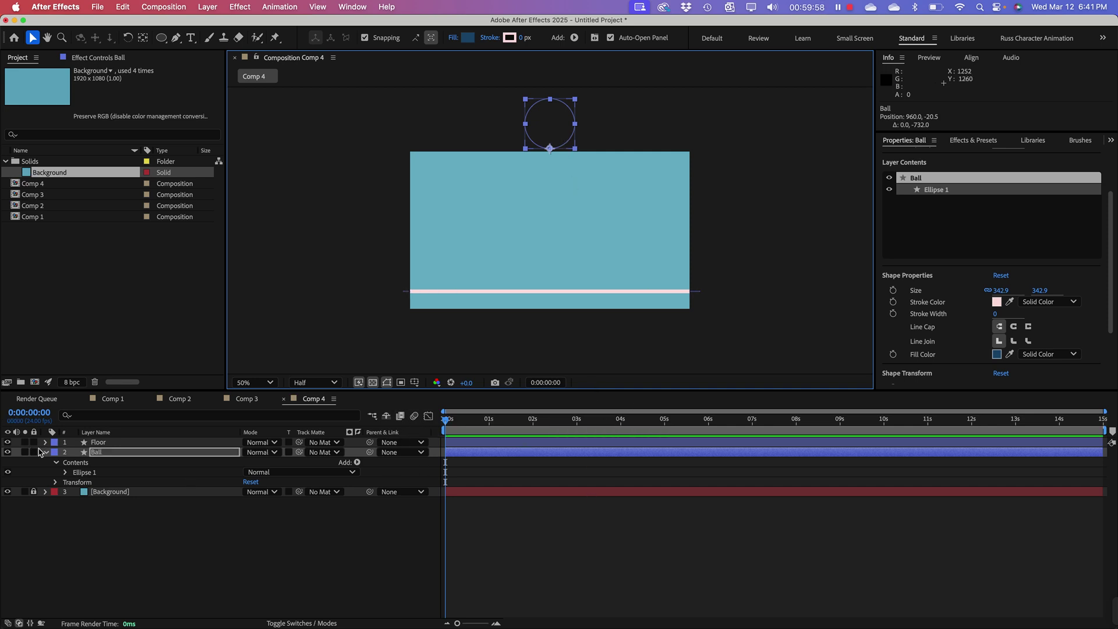
Step: Show the Ball layer's Position property and set its first keyframe at 0:00:00:00
left_click(100, 455)
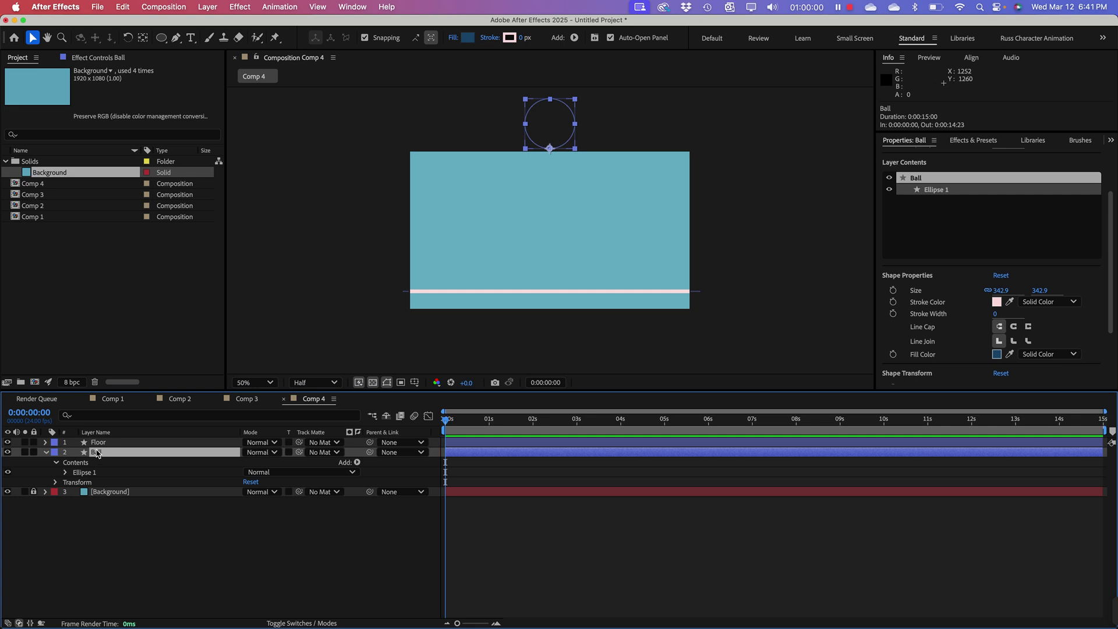
key("t")
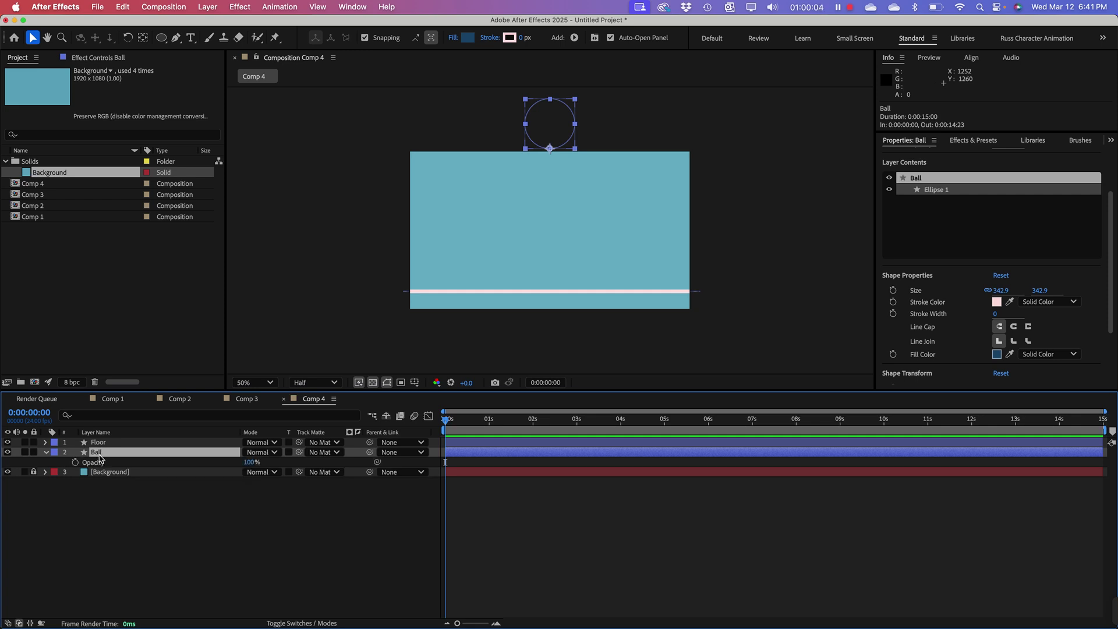
key("p")
left_click(75, 463)
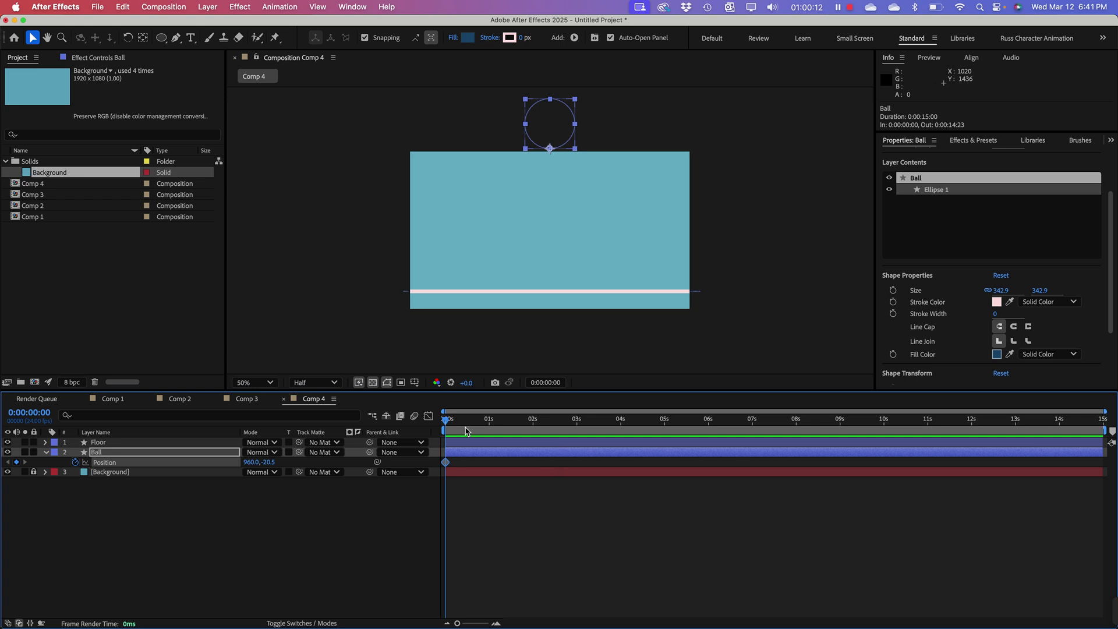
Step: At 0:00:01:00, move the Ball straight down onto the floor line to position 960, 955.5, and preview the drop
left_click_drag(448, 430, 489, 430)
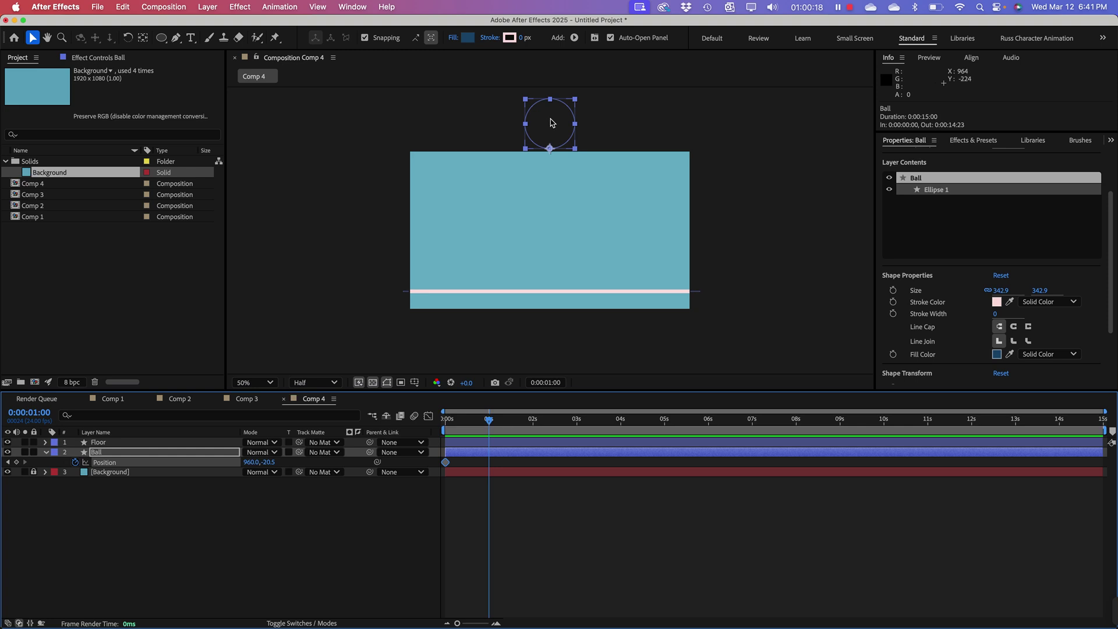
left_click_drag(551, 123, 569, 263)
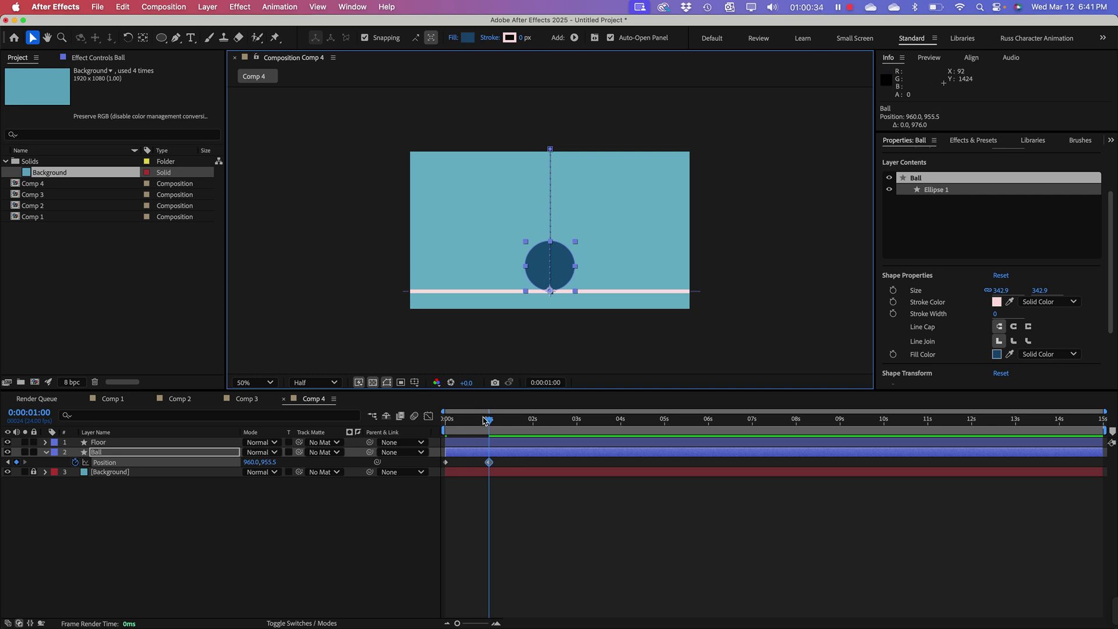
mouse_move(484, 420)
left_mouse_down()
mouse_move(443, 420)
mouse_move(490, 420)
mouse_move(487, 438)
mouse_move(467, 438)
mouse_move(489, 438)
left_mouse_up()
key("space")
key("space")
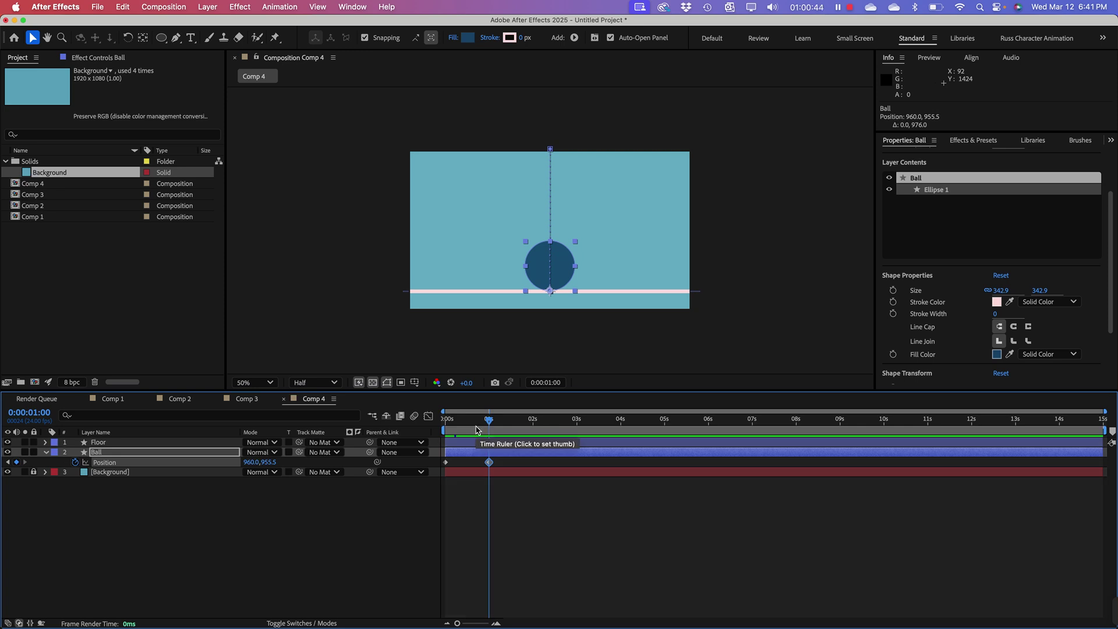
Step: Show the Ball layer's Scale property and set a 100% keyframe at 0:00:01:00
left_click(104, 443)
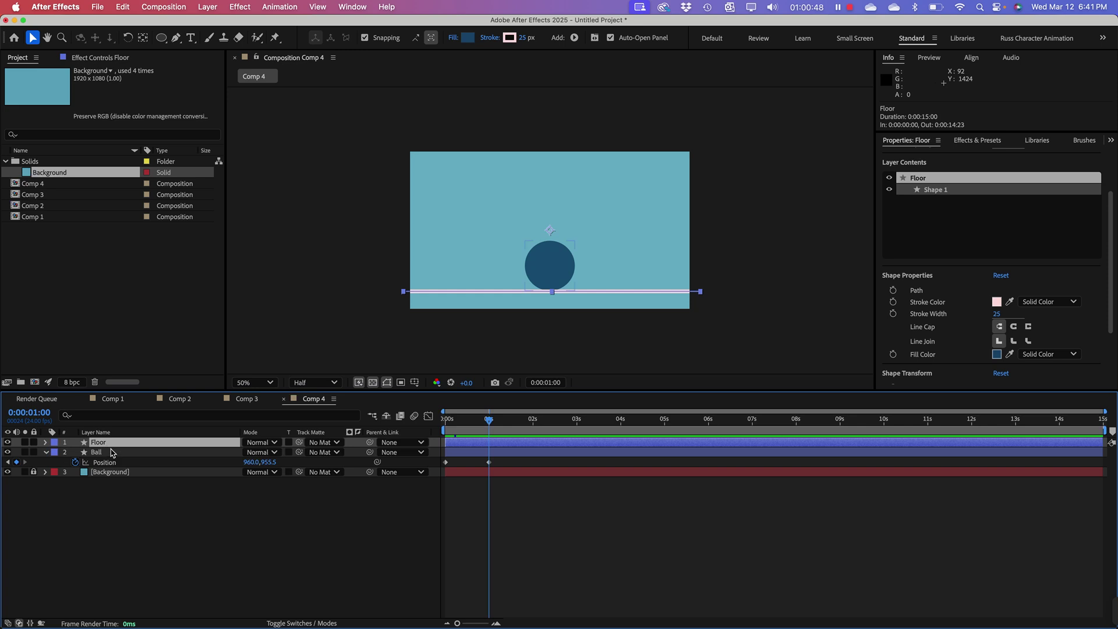
left_click(101, 454)
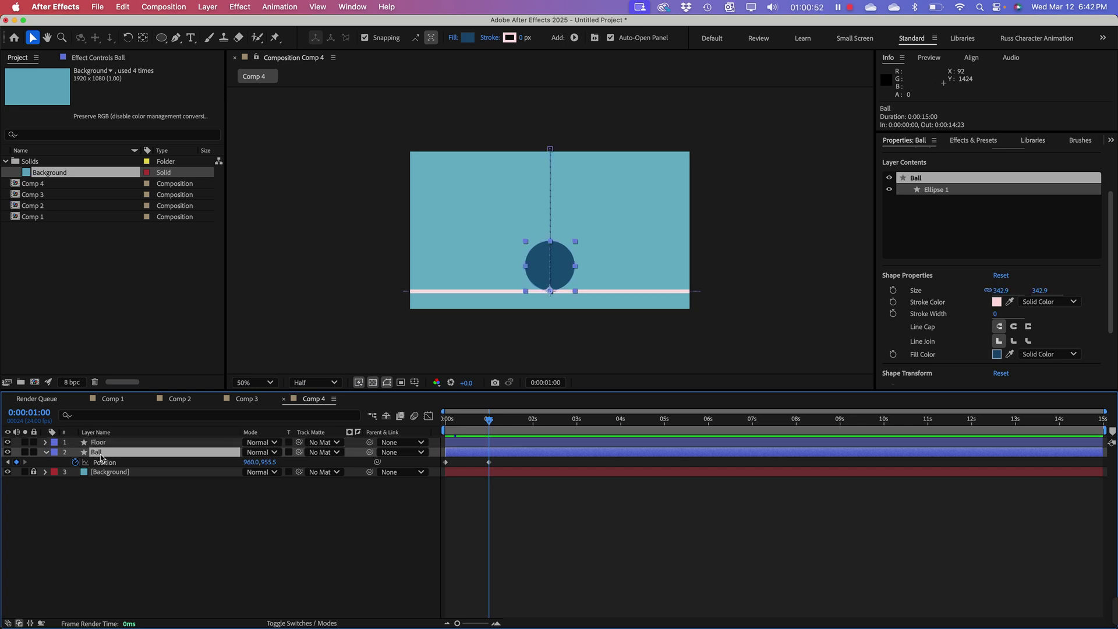
key("s")
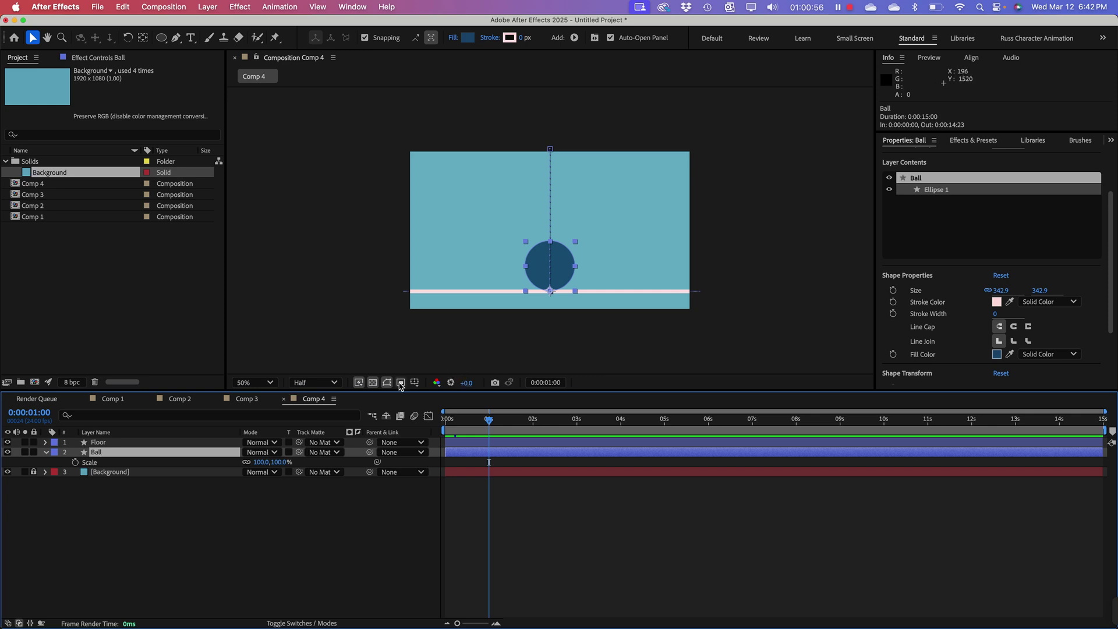
left_click(75, 463)
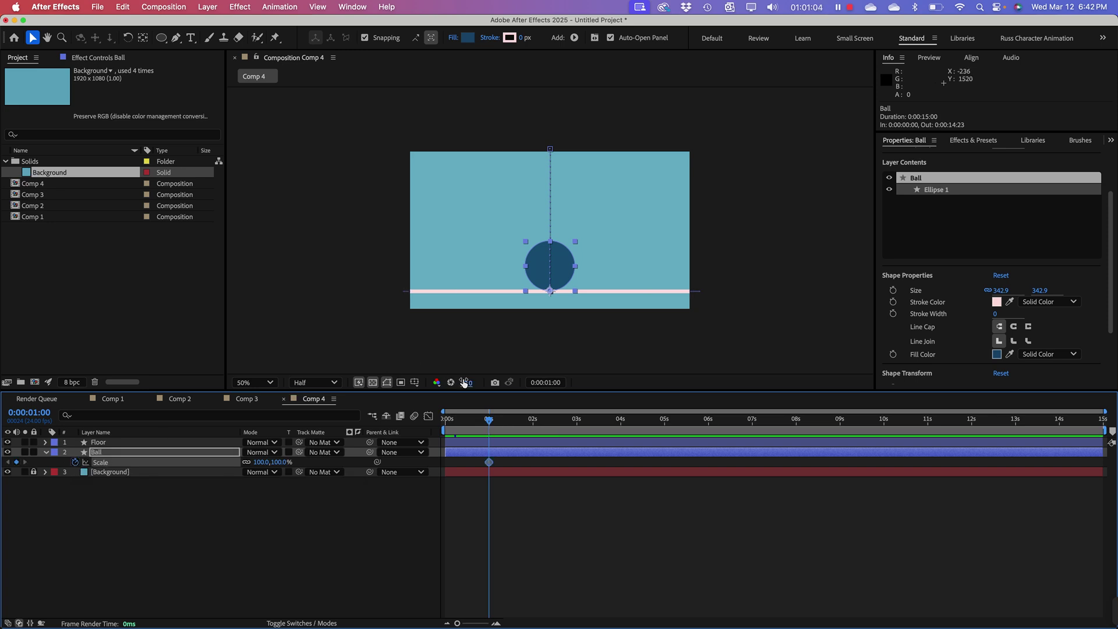
Step: At 0:00:01:13, squash the Ball vertically against the floor to a scale of 100%, 44%
left_click_drag(489, 423, 514, 430)
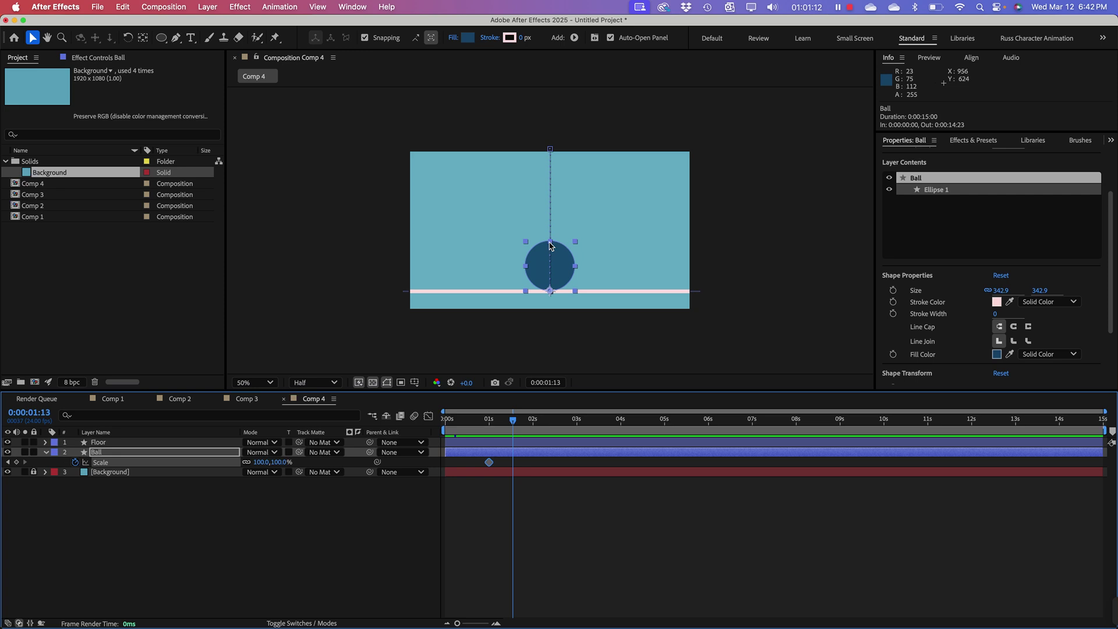
left_click_drag(552, 245, 553, 274)
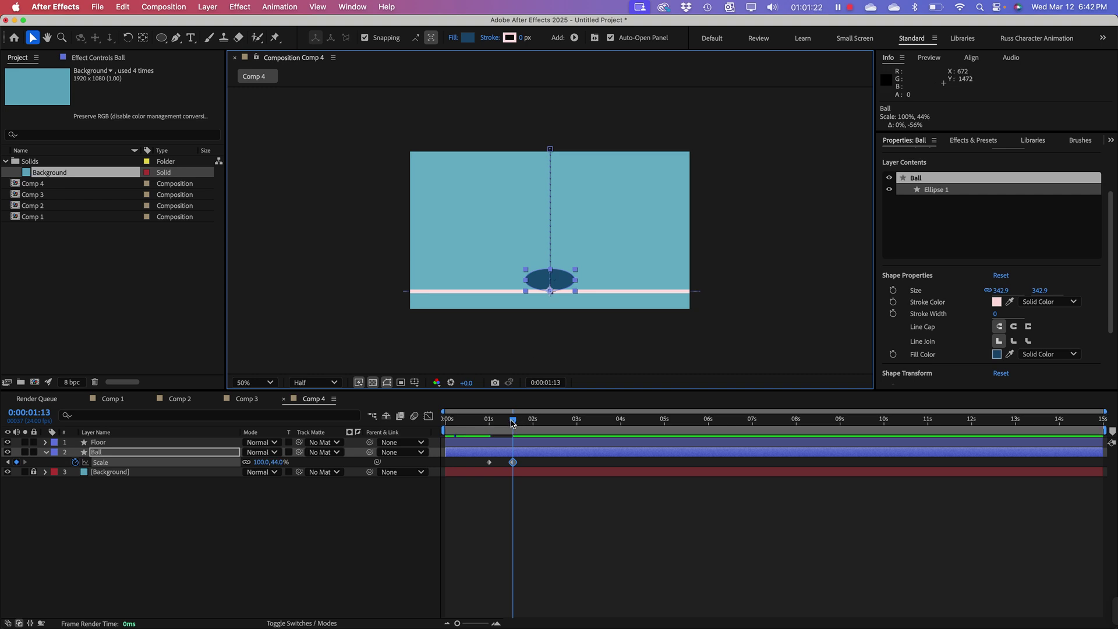
mouse_move(513, 422)
left_mouse_down()
mouse_move(445, 422)
mouse_move(513, 430)
left_mouse_up()
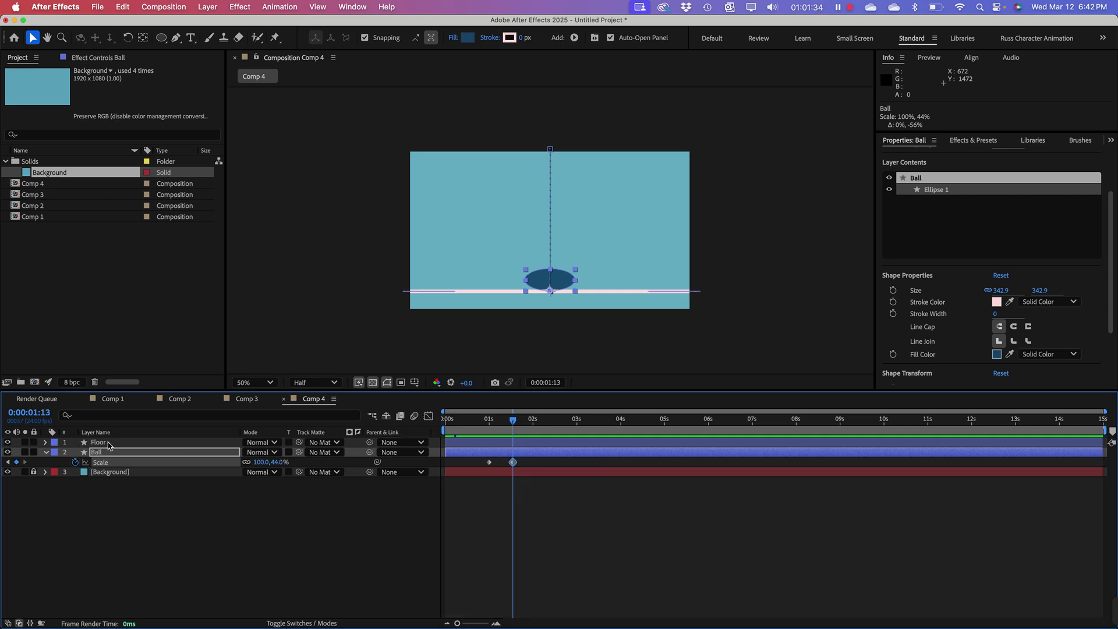
Step: Expand all of Ball's Transform properties and, at 0:00:02:11, move the ball straight up above the frame to position 960, -92.5
key("super+shift+a")
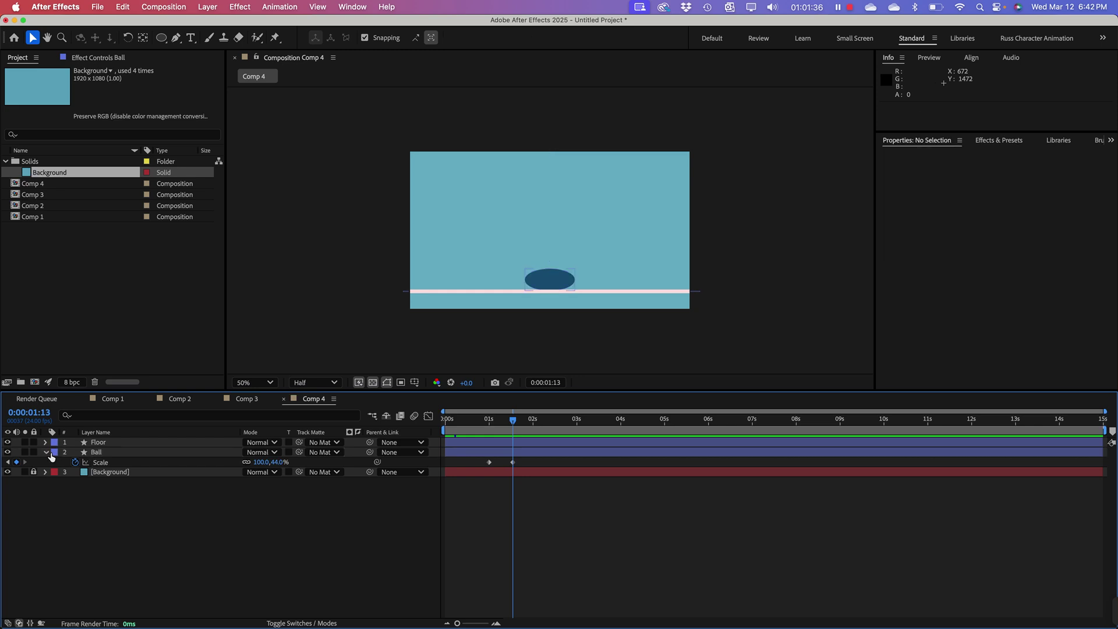
left_click(46, 453)
left_click(46, 452)
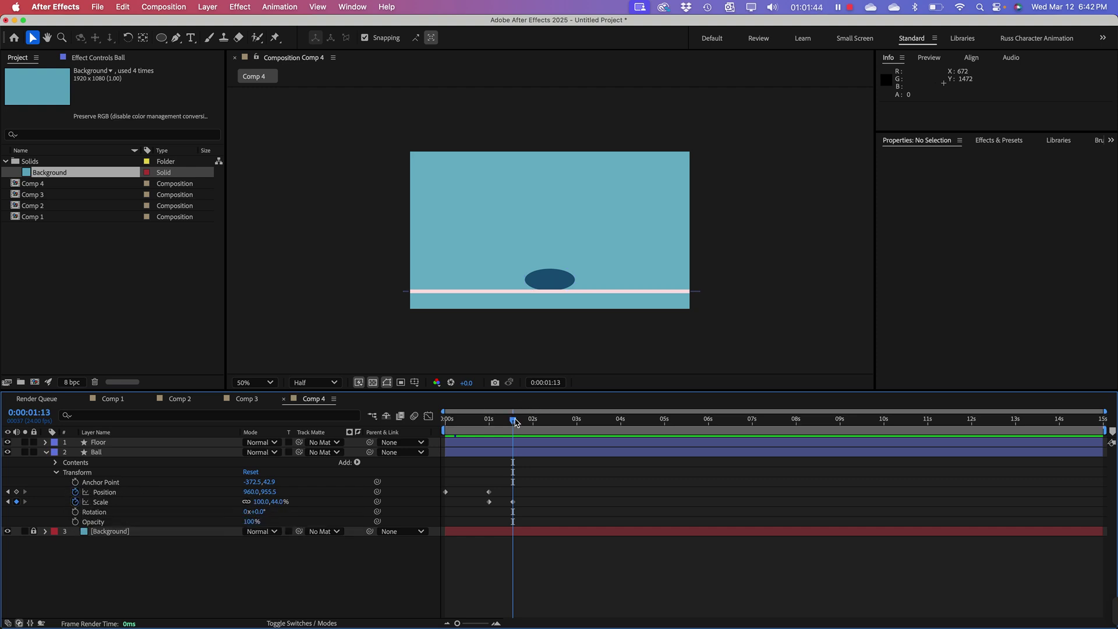
left_click_drag(515, 422, 556, 438)
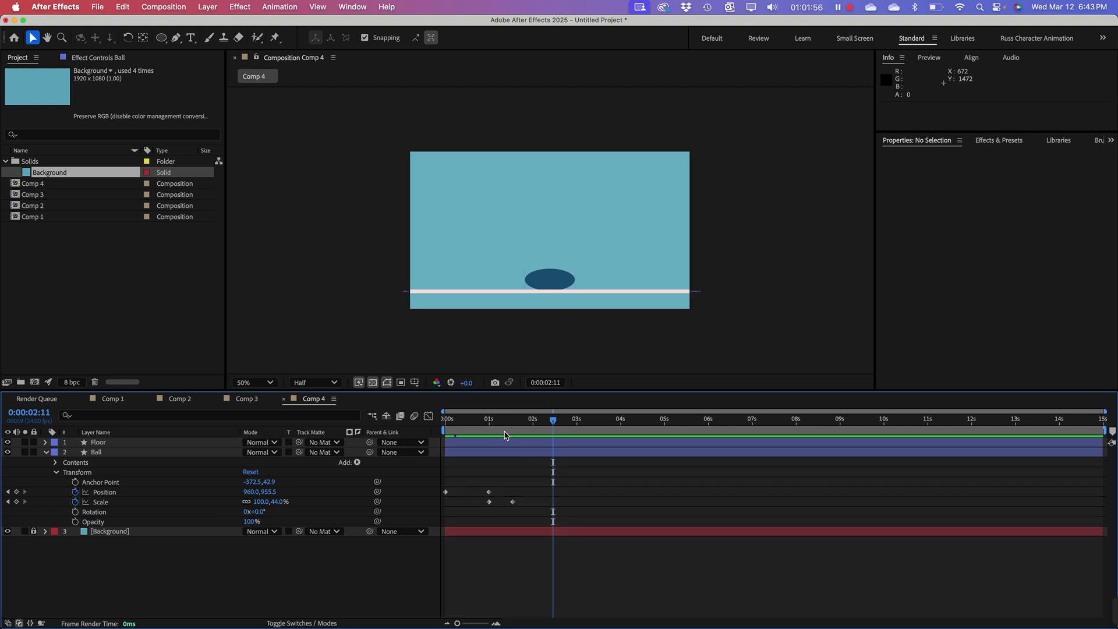
left_click(554, 290)
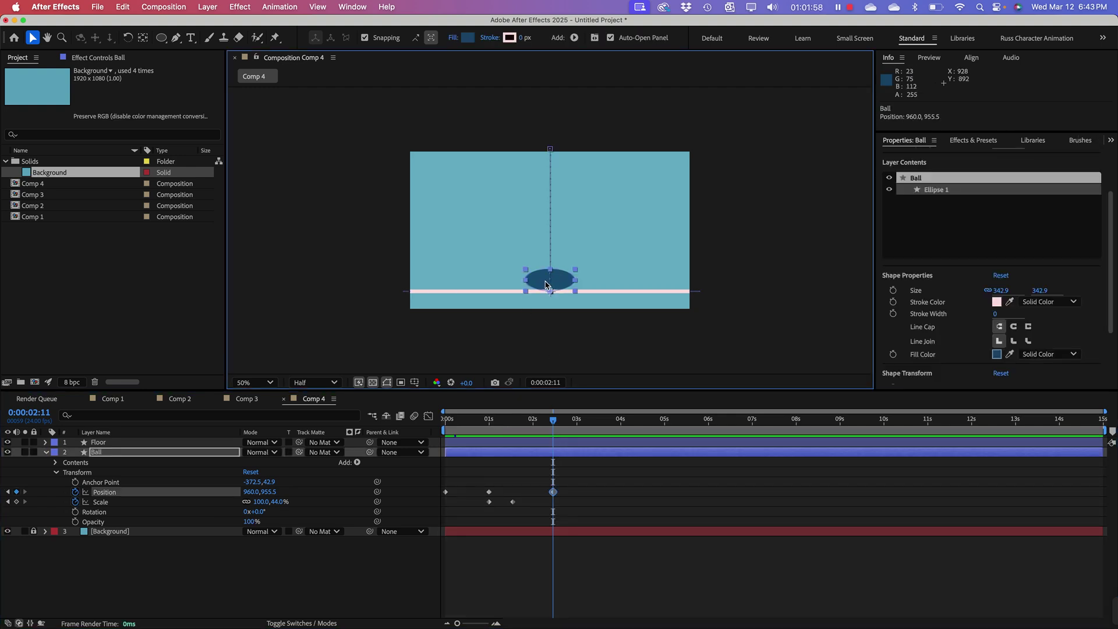
left_click_drag(555, 285, 523, 131)
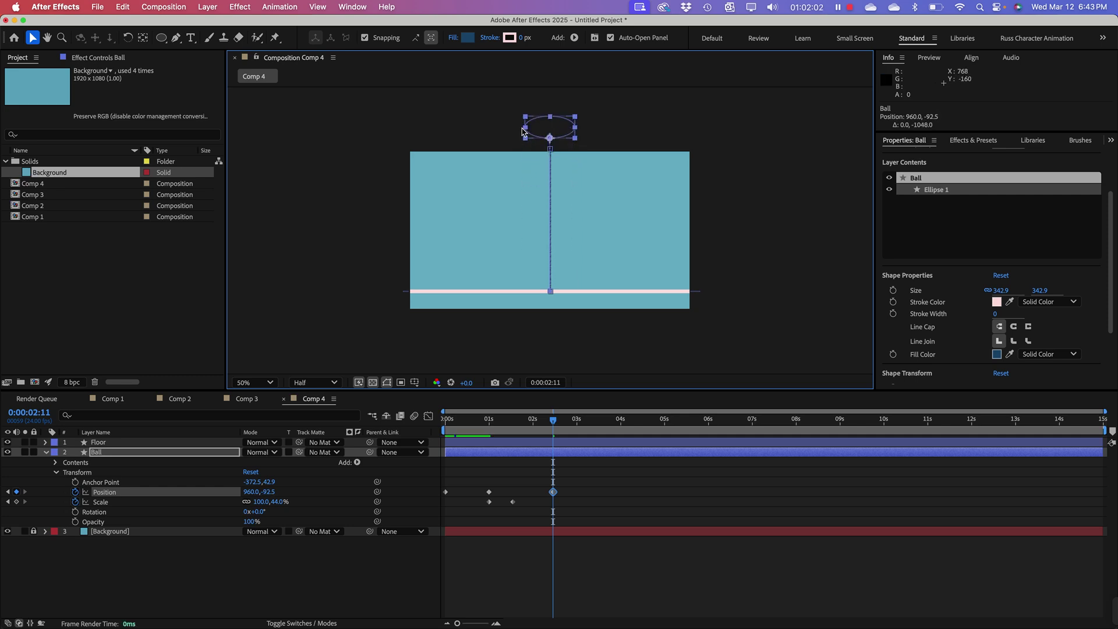
Step: Copy the Ball's Position keyframe from 0:00:01:00 and paste it at 0:00:01:13 so the ball stays on the floor during the squash
left_click_drag(552, 424, 512, 460)
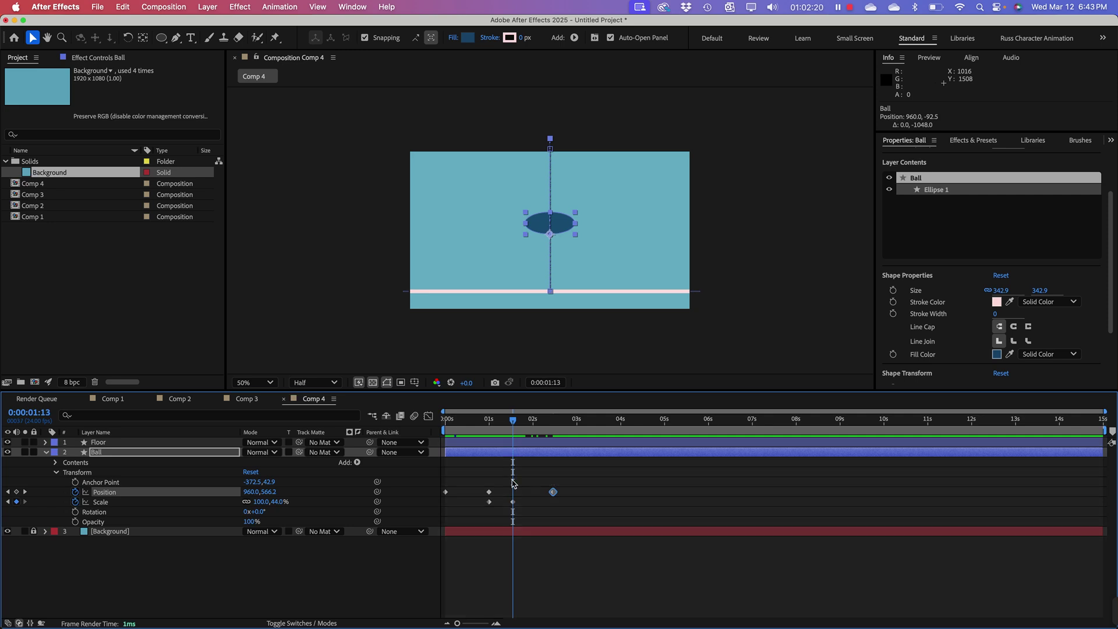
mouse_move(504, 422)
left_mouse_down()
mouse_move(488, 423)
mouse_move(513, 426)
left_mouse_up()
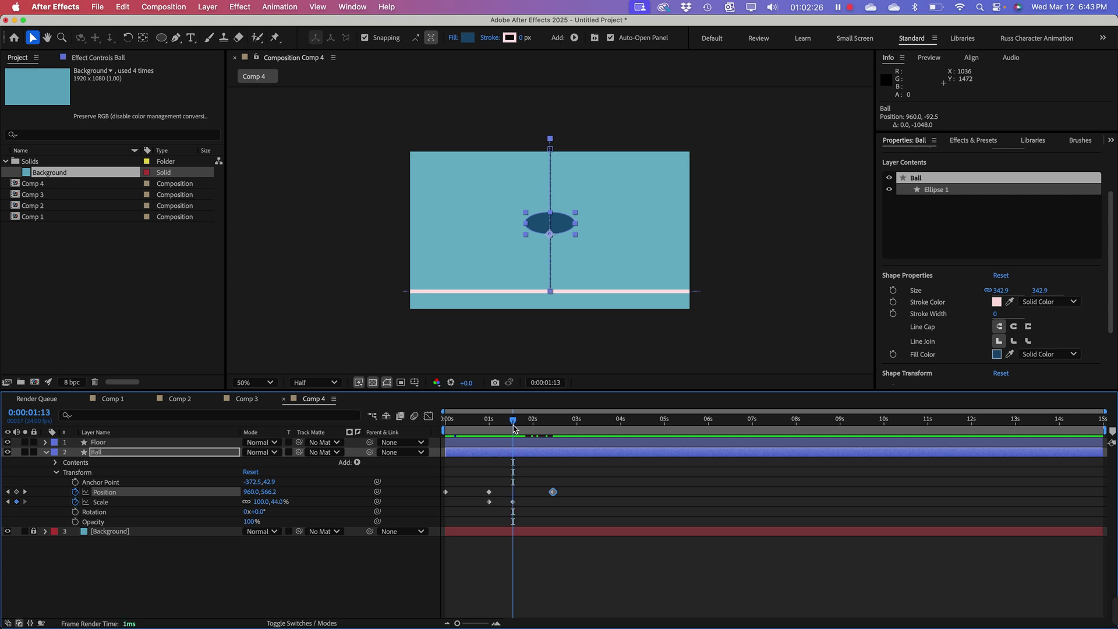
left_click(488, 492)
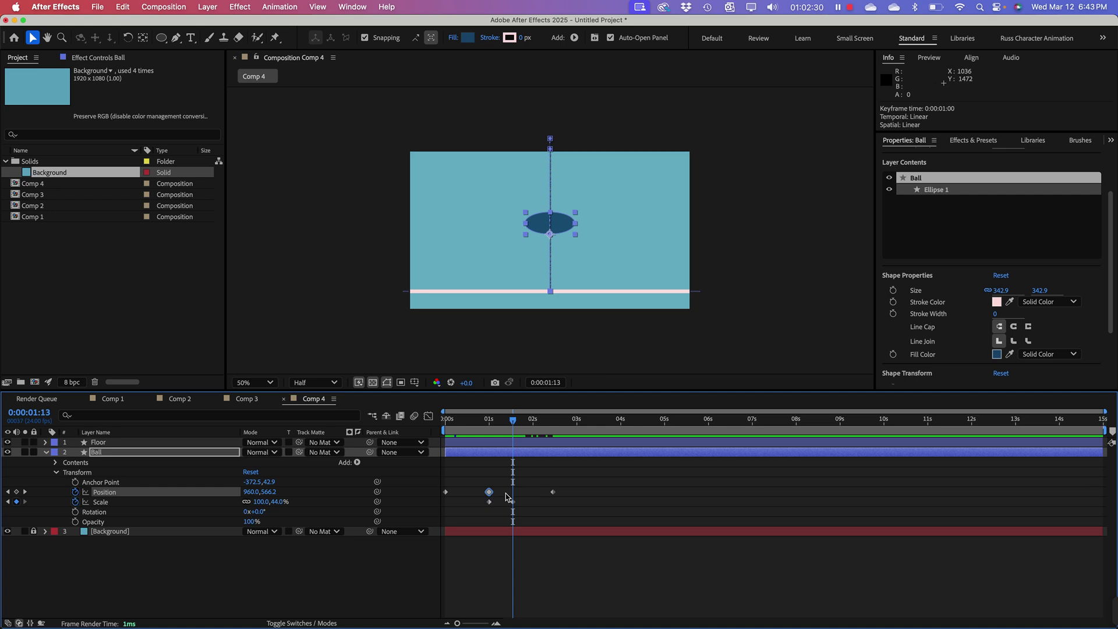
key("super+c")
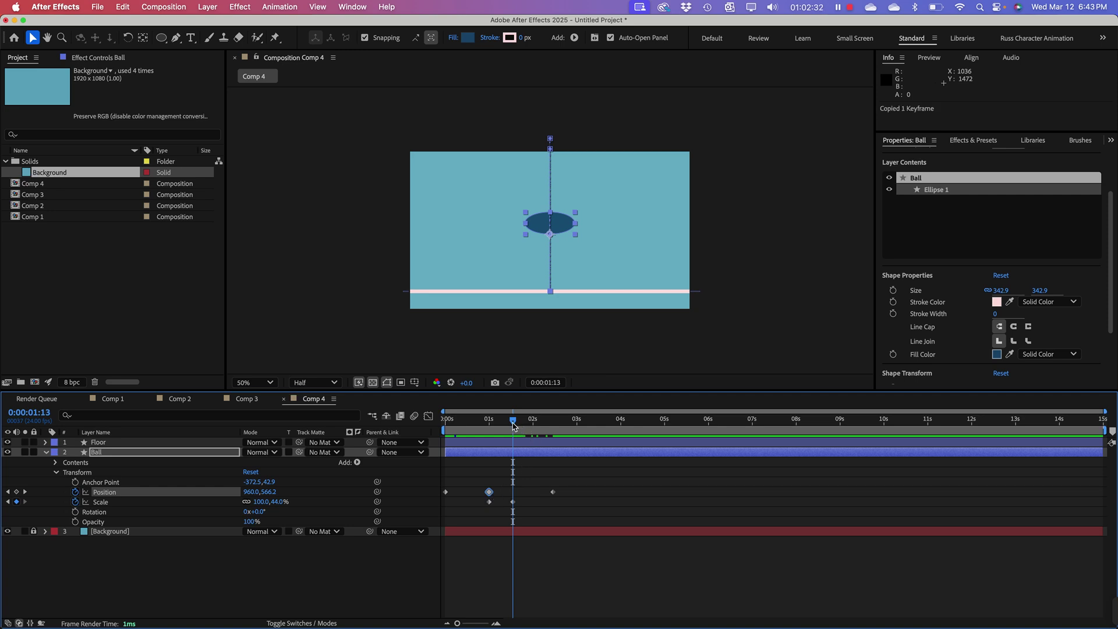
left_click_drag(514, 426, 513, 428)
key("super+v")
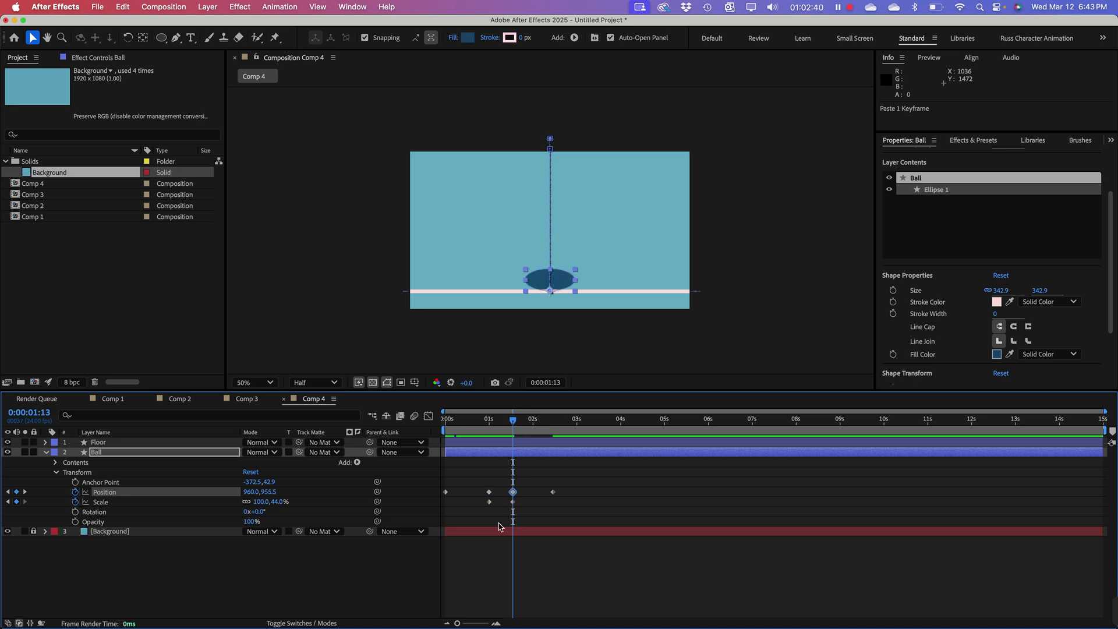
Step: Copy the Ball's 100% Scale keyframe from 0:00:01:00 and paste it at 0:00:02:00
left_click_drag(485, 421, 533, 439)
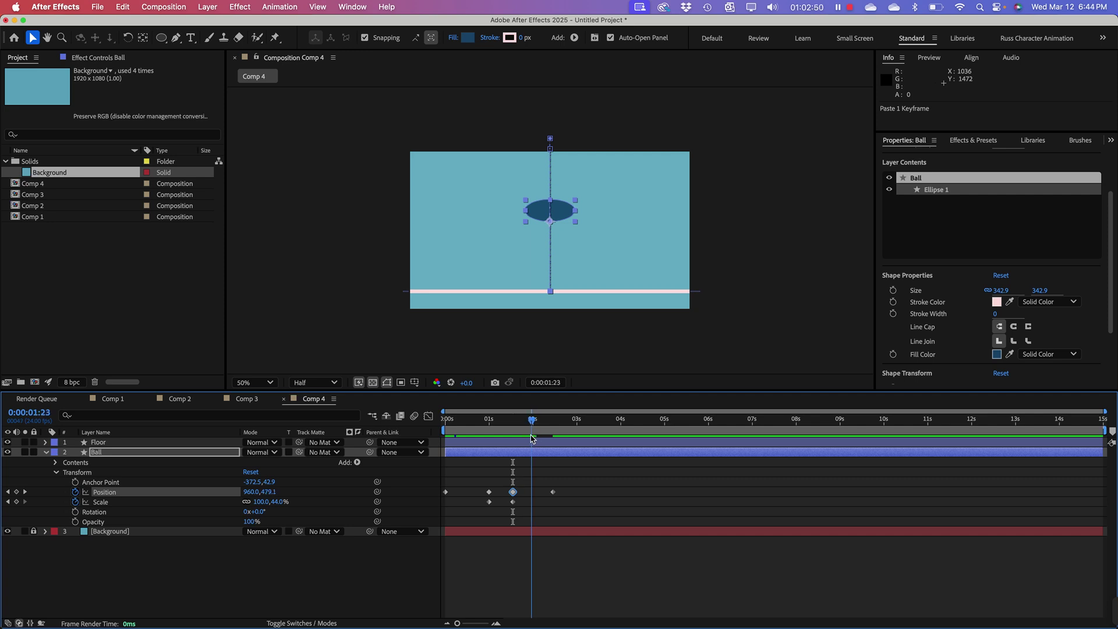
mouse_move(530, 438)
left_mouse_down()
mouse_move(515, 438)
mouse_move(535, 445)
left_mouse_up()
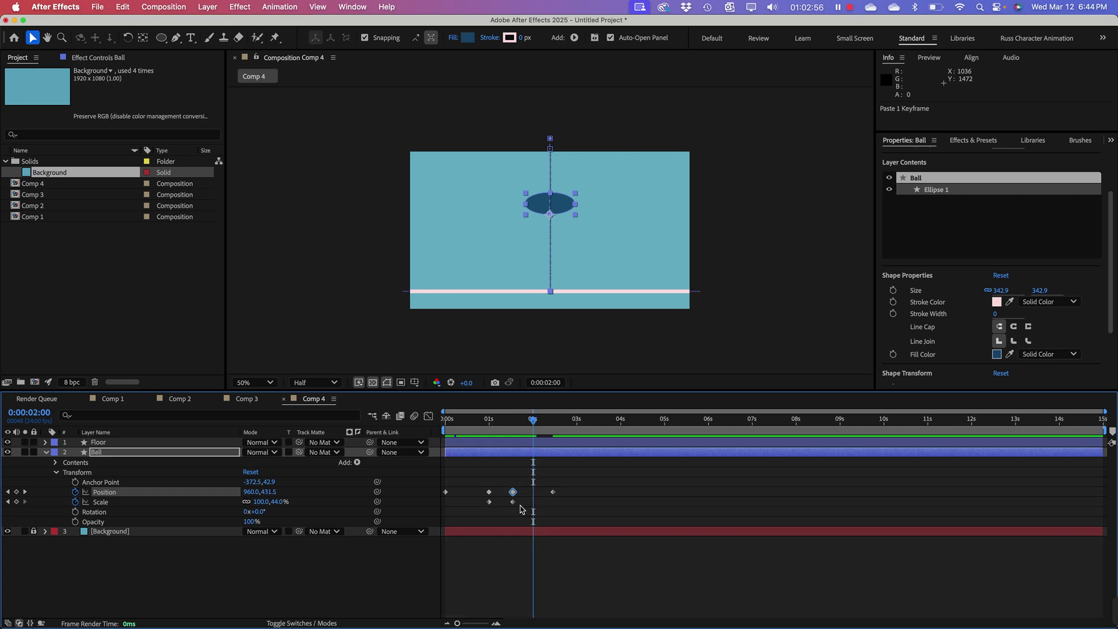
mouse_move(488, 506)
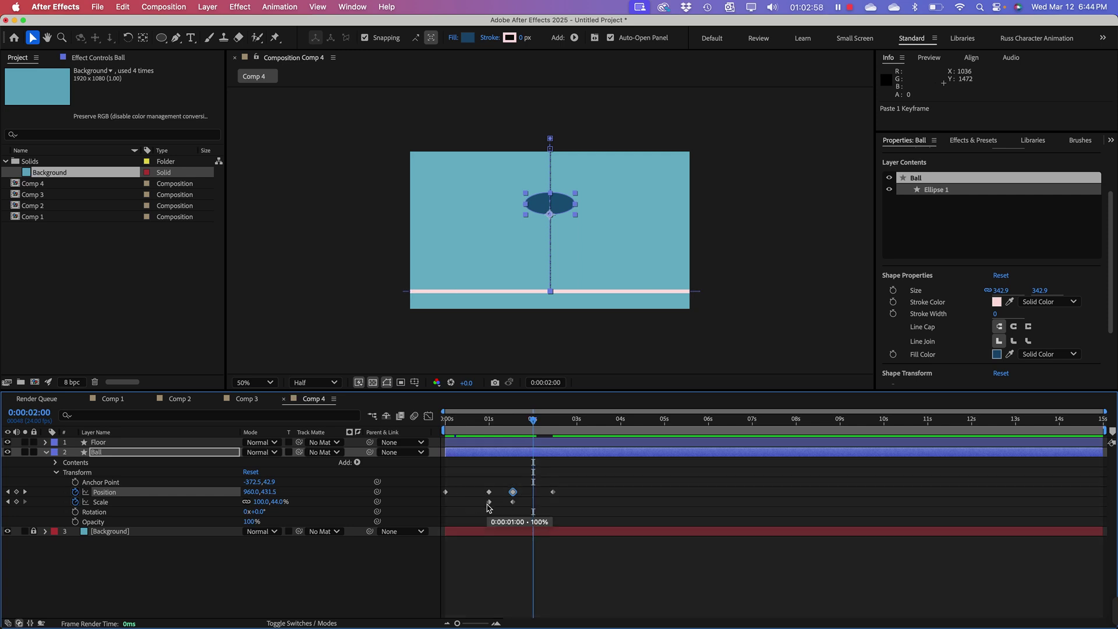
left_click(489, 502)
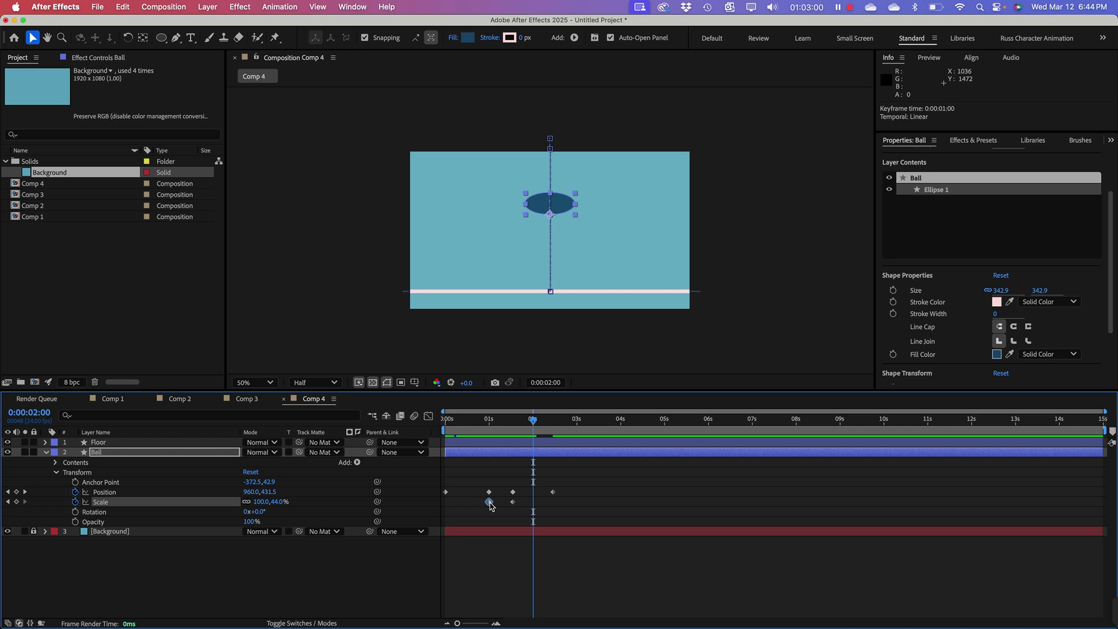
mouse_move(491, 506)
key("super+c")
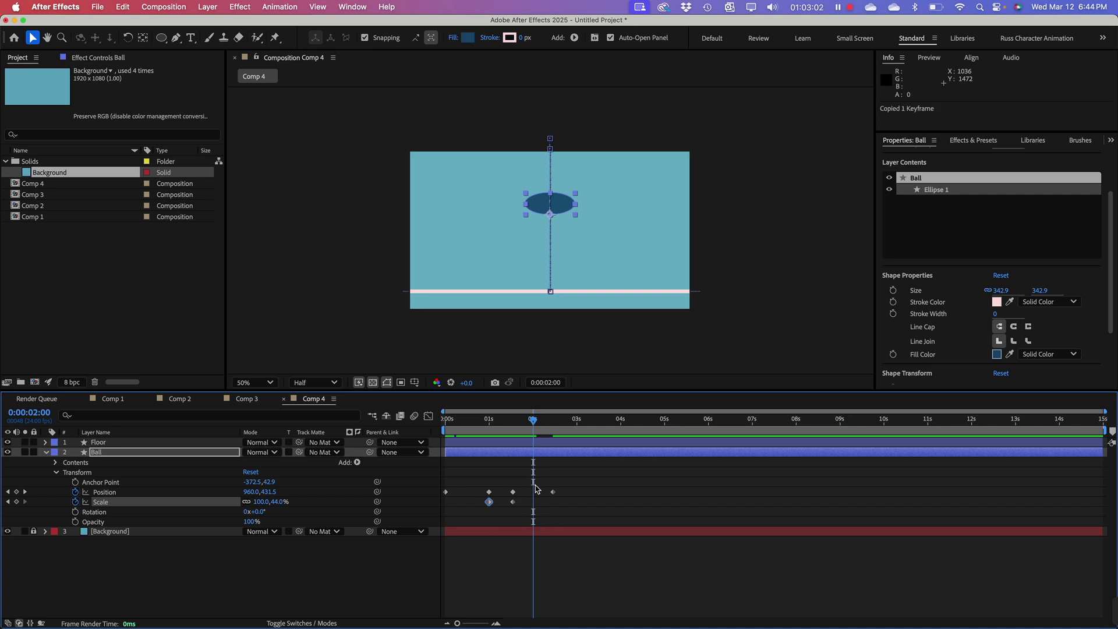
key("super+v")
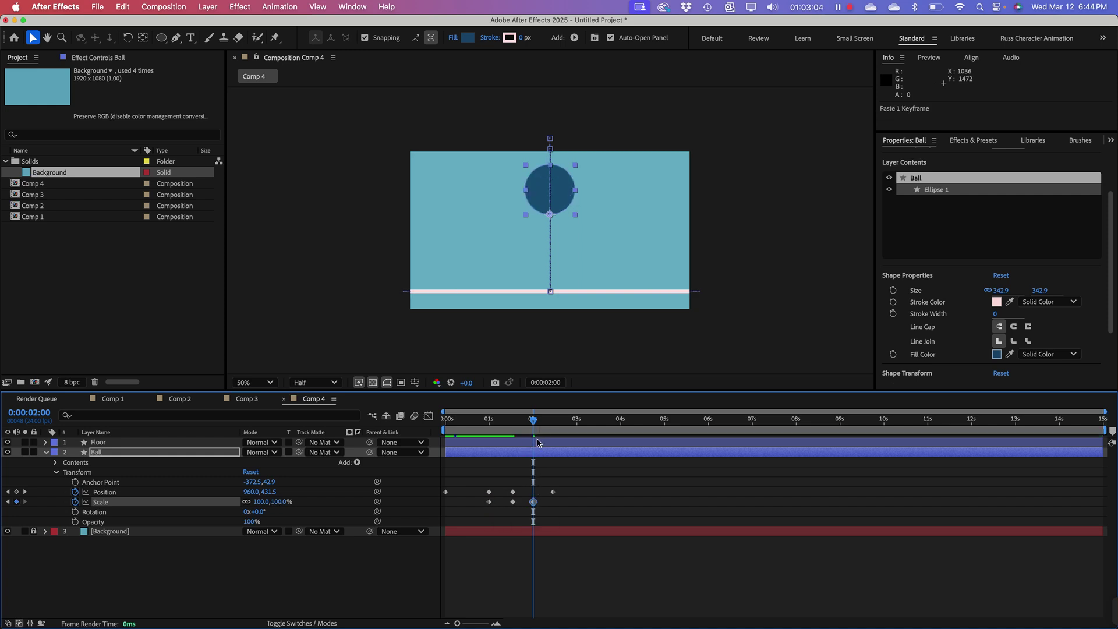
Step: Shorten the work area so it ends at 0:00:02:12, and preview the bounce
left_click_drag(536, 420, 414, 422)
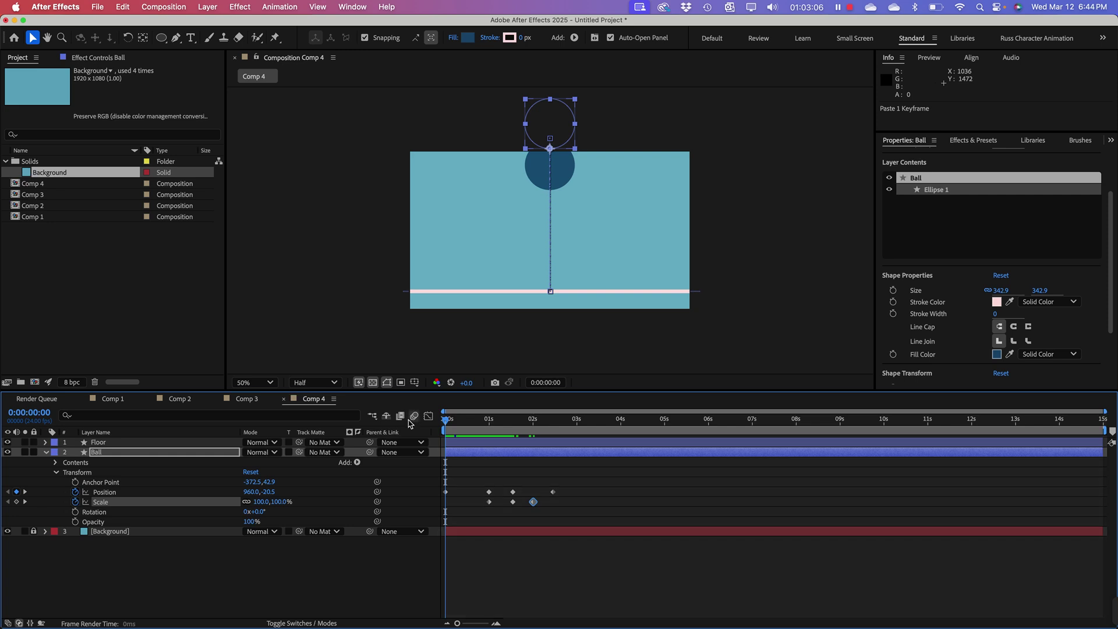
left_click_drag(545, 420, 445, 422)
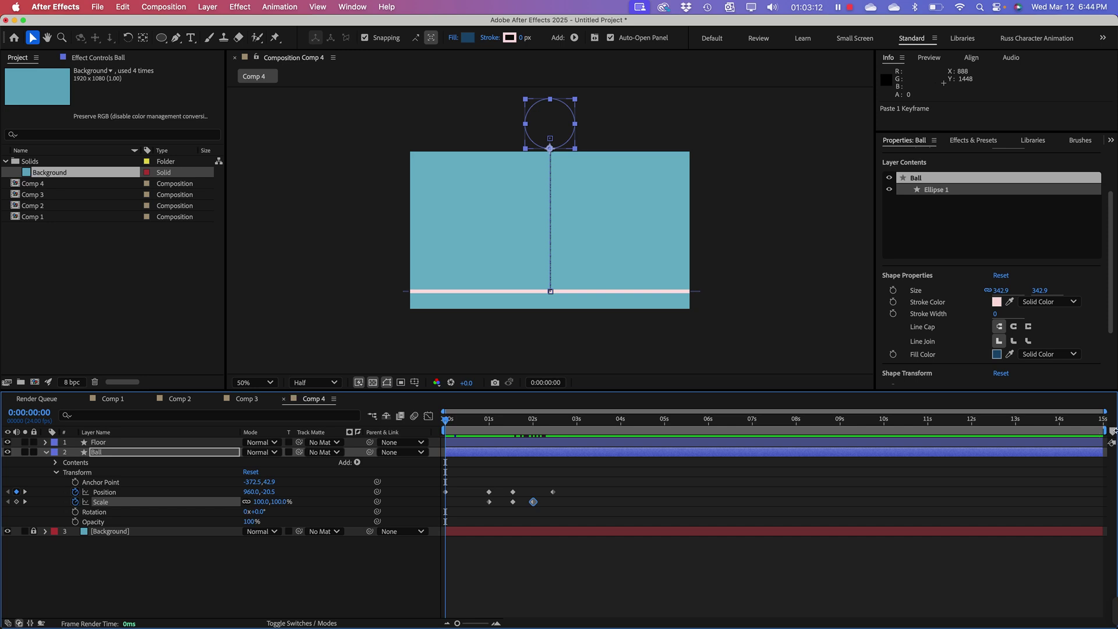
left_click_drag(1100, 431, 554, 449)
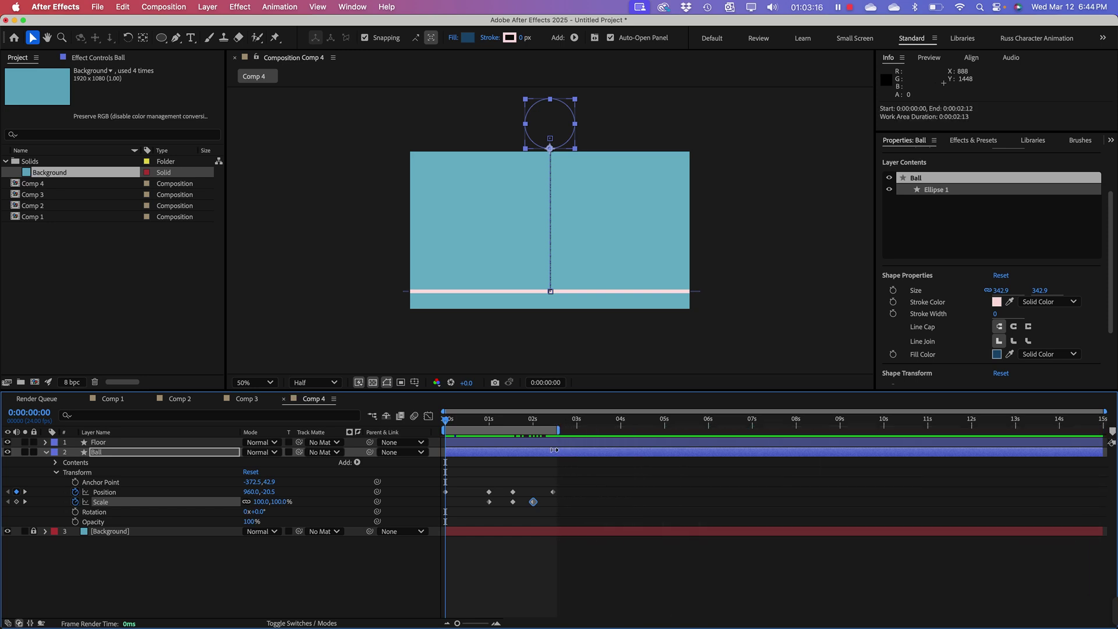
left_click(693, 558)
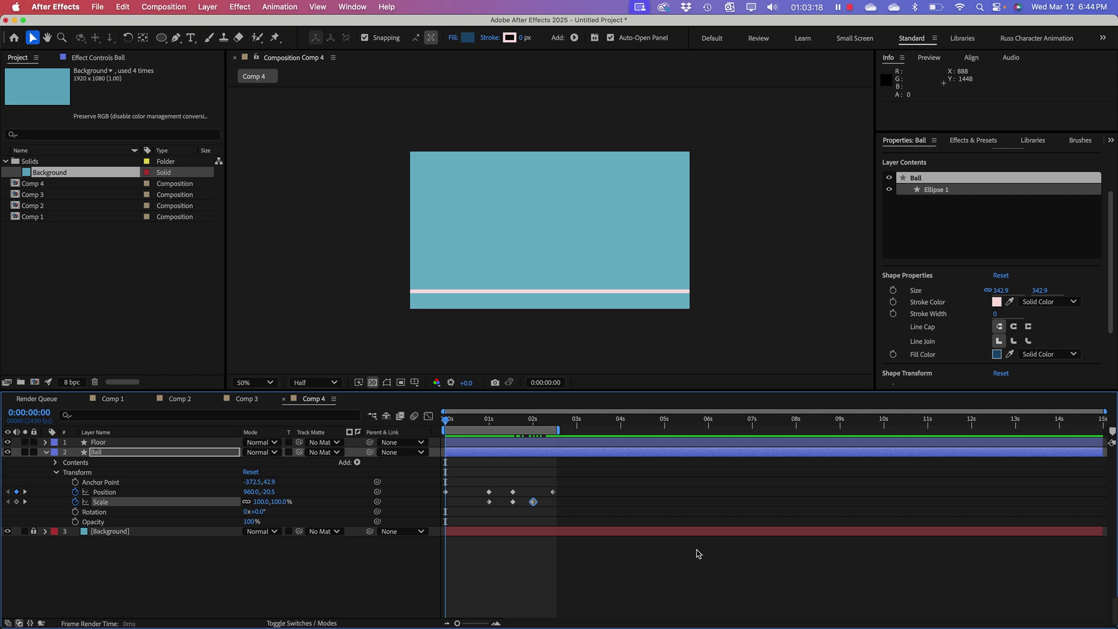
key("space")
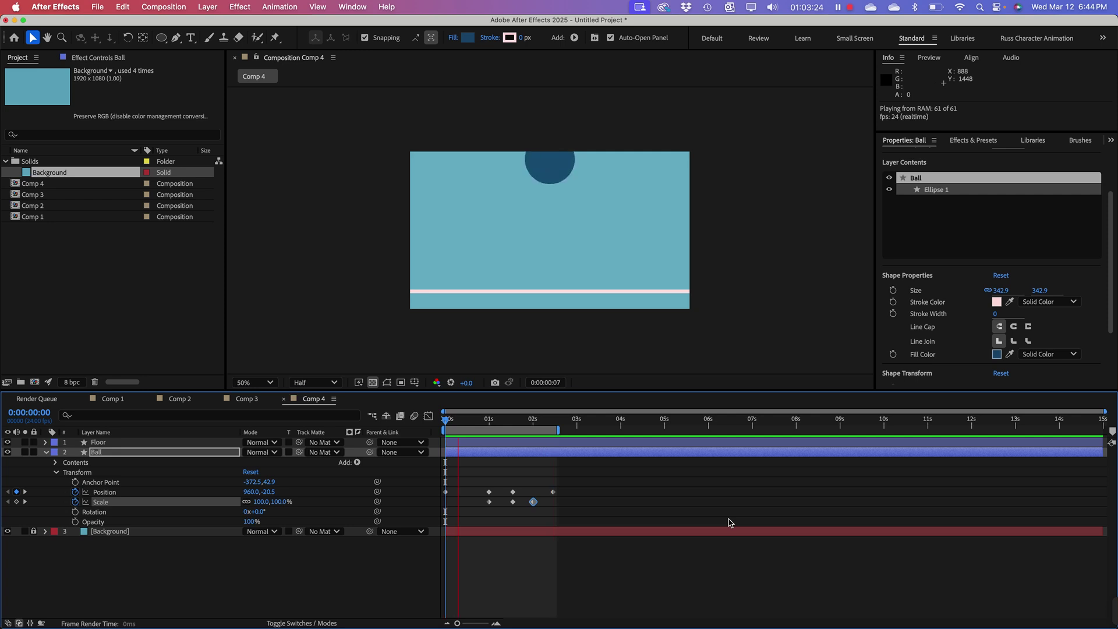
key("space")
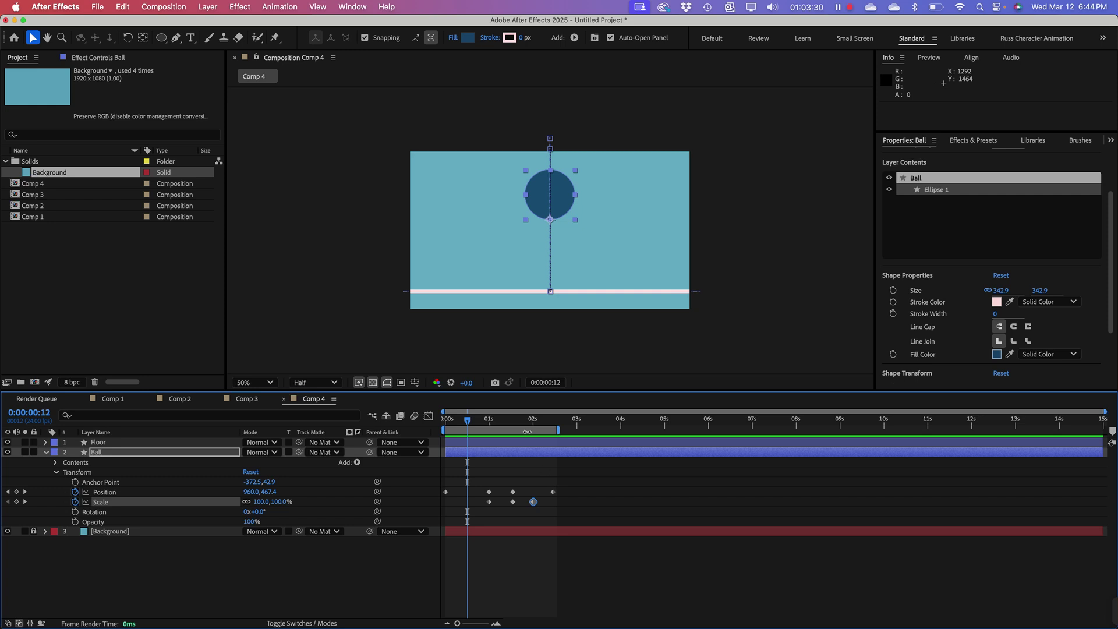
Step: Try moving the Ball's last Scale keyframe earlier to 0:00:01:16, just after the squash, and preview the timing
left_click_drag(524, 421, 499, 422)
mouse_move(517, 421)
left_mouse_down()
mouse_move(529, 420)
mouse_move(500, 423)
mouse_move(512, 422)
left_mouse_up()
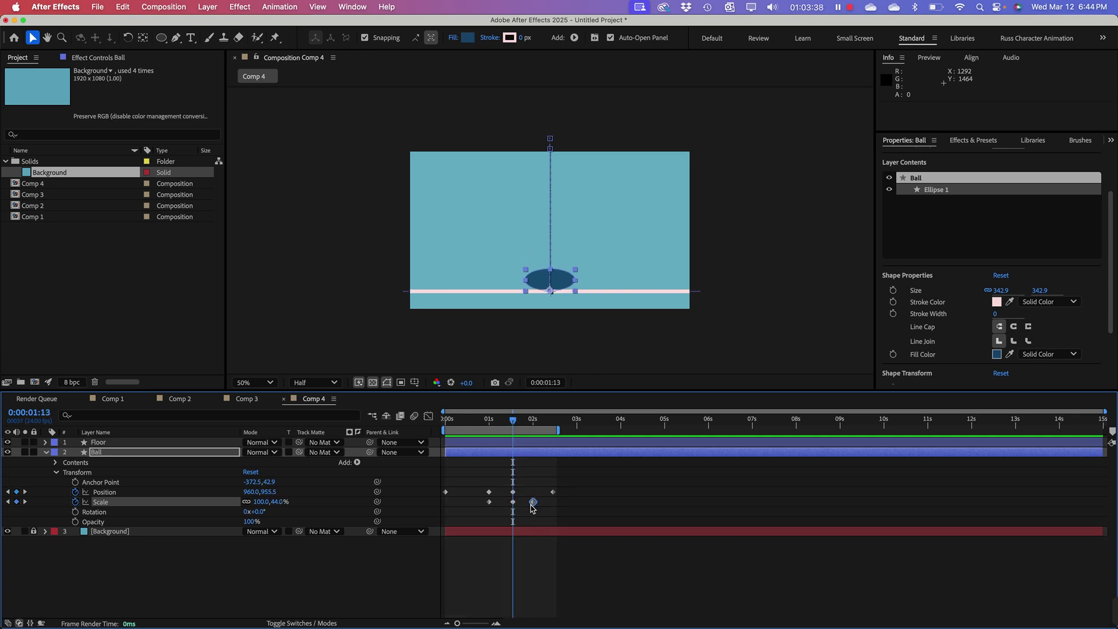
left_click_drag(534, 504, 518, 503)
left_click_drag(512, 421, 456, 425)
left_click(479, 452)
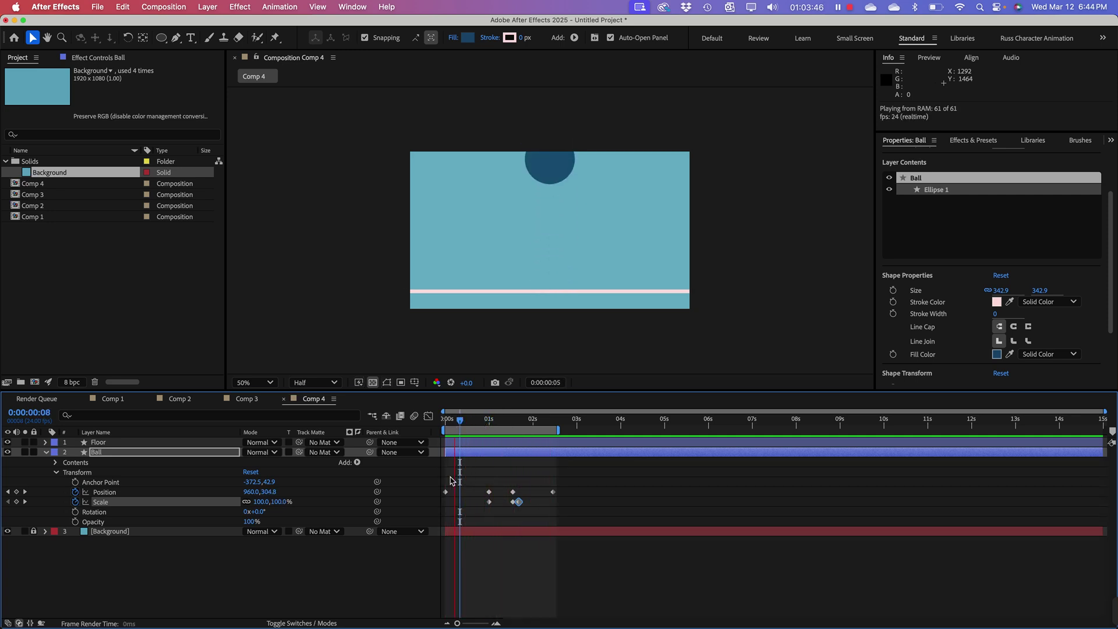
key("space")
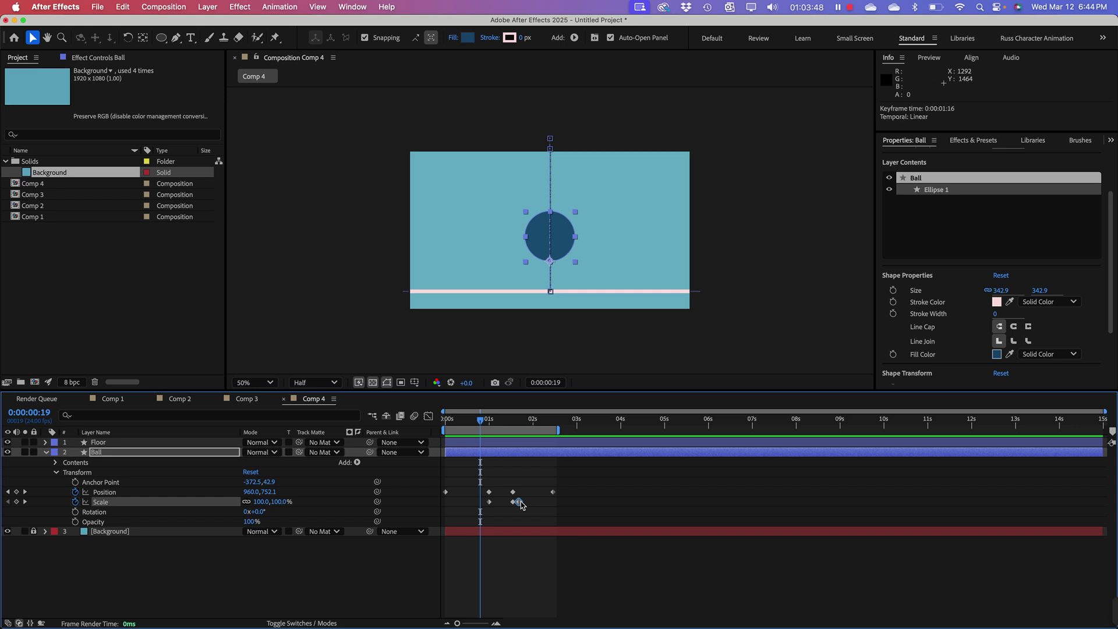
Step: Move the Ball's last Scale keyframe to 0:00:01:19 and preview the bounce again
left_click_drag(521, 504, 526, 505)
key("space")
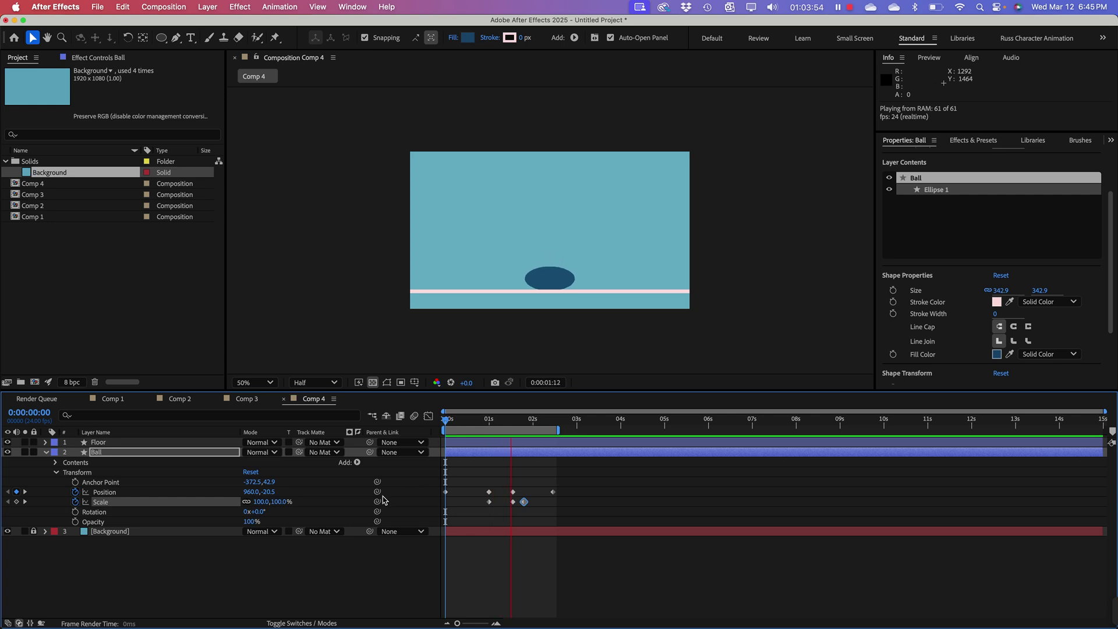
key("space")
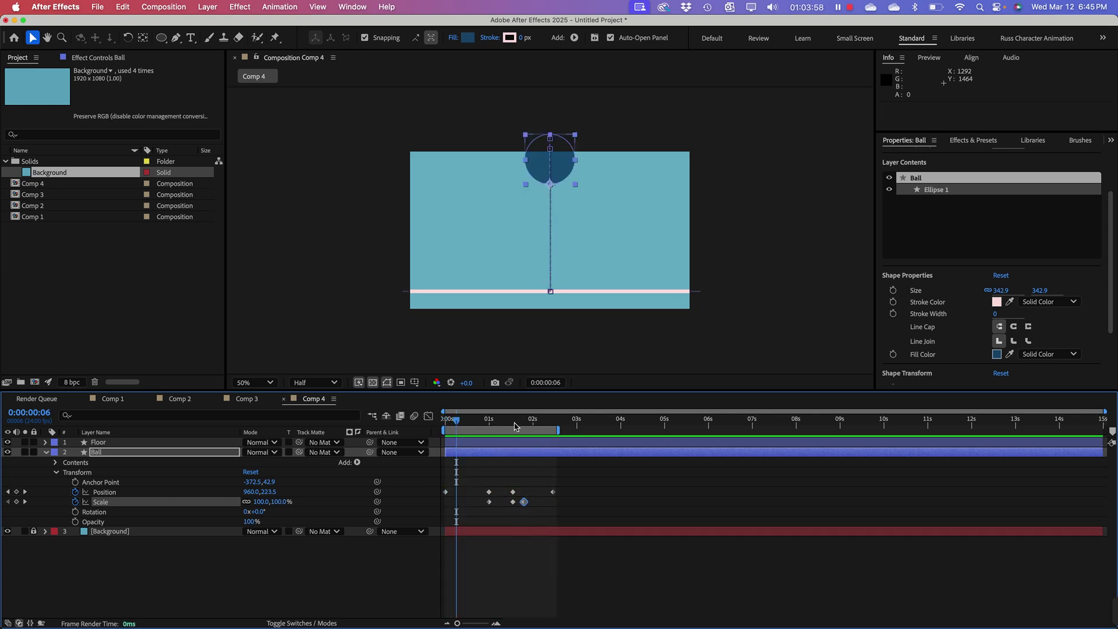
key("space")
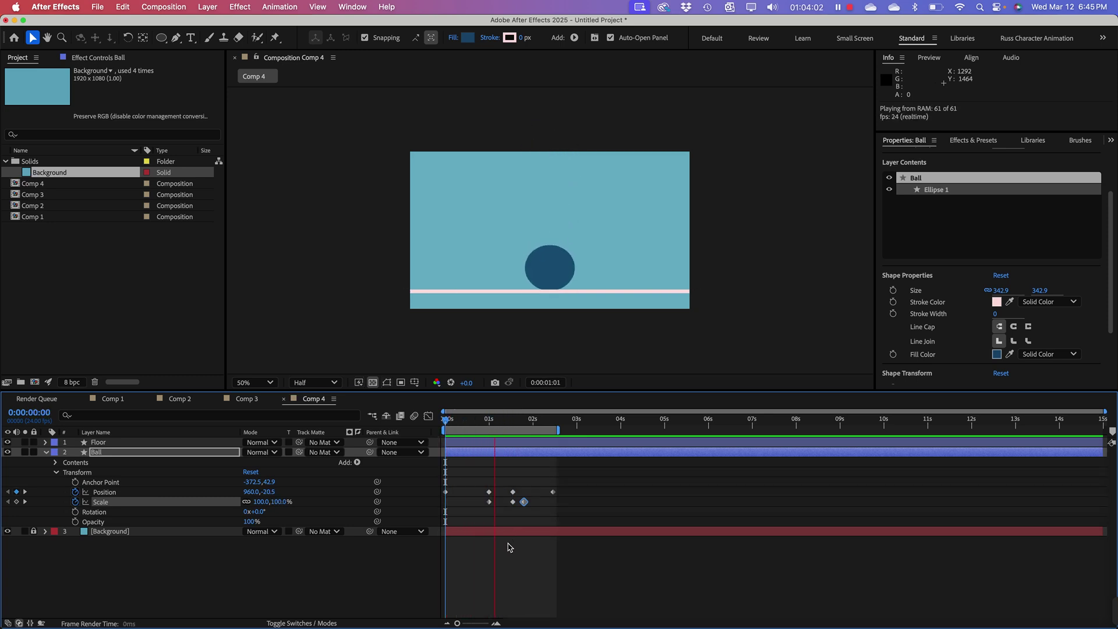
key("space")
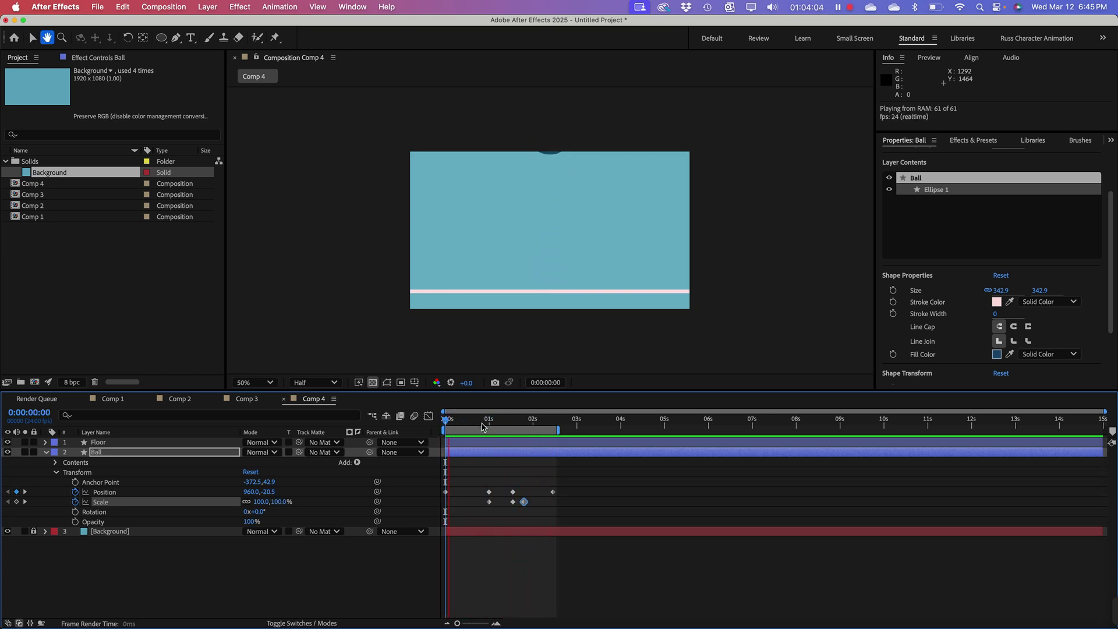
Step: At 0:00:01:19, stretch the rising Ball vertically to a scale of 100%, 135%
left_click_drag(482, 427, 525, 440)
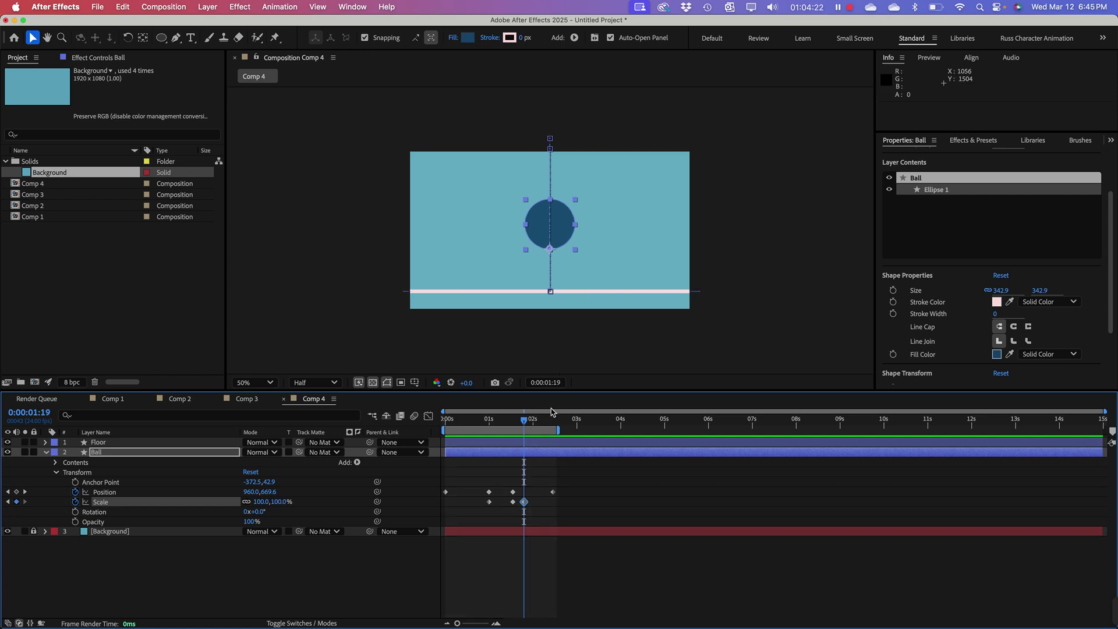
left_click_drag(523, 423, 524, 431)
left_click_drag(1102, 411, 694, 411)
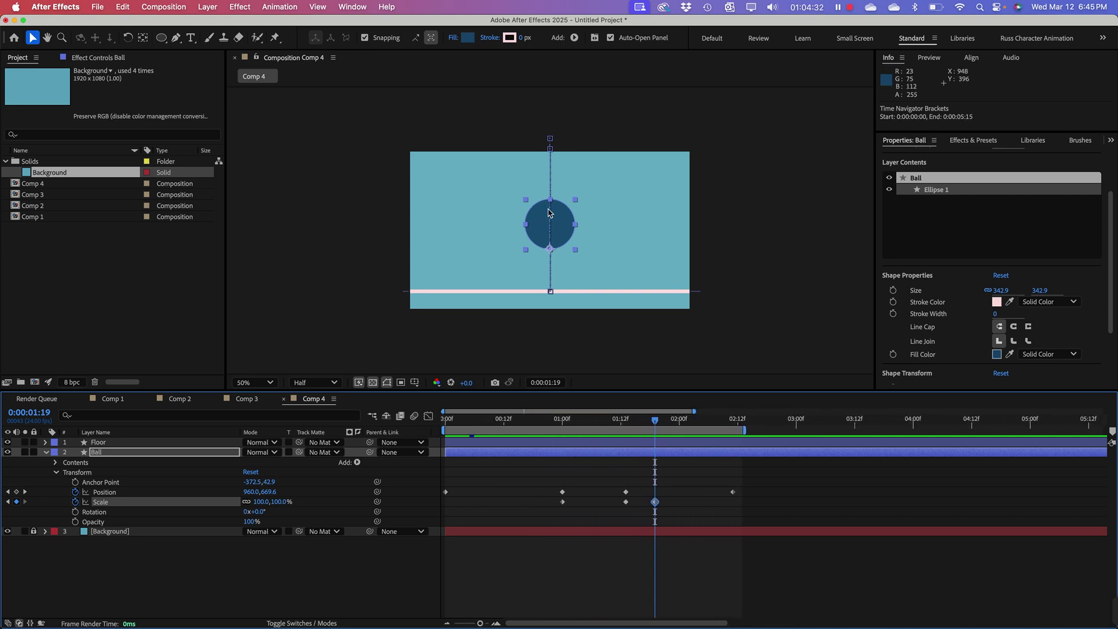
left_click_drag(553, 202, 560, 184)
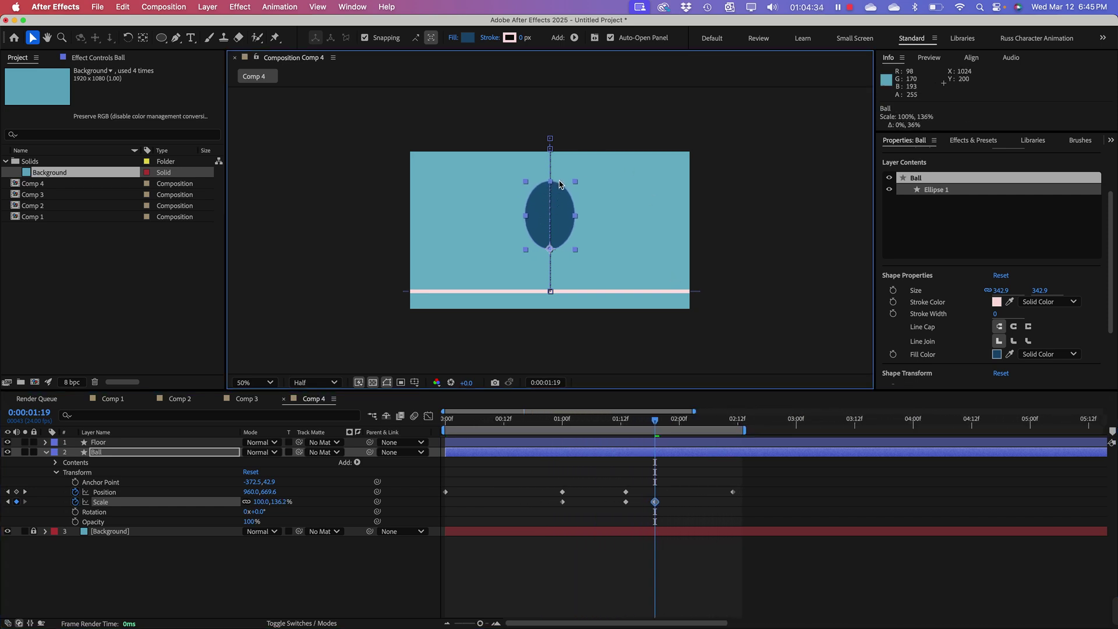
Step: Paste the copied 100% Scale keyframe at 0:00:02:01 and preview the animation from the start
left_click_drag(637, 425, 685, 435)
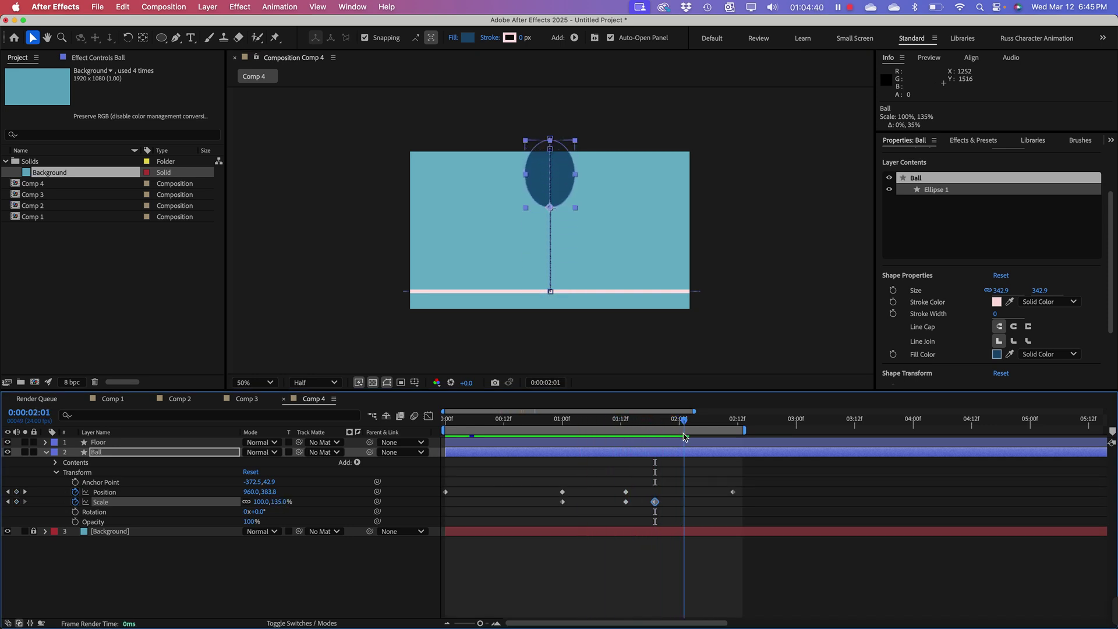
key("super+v")
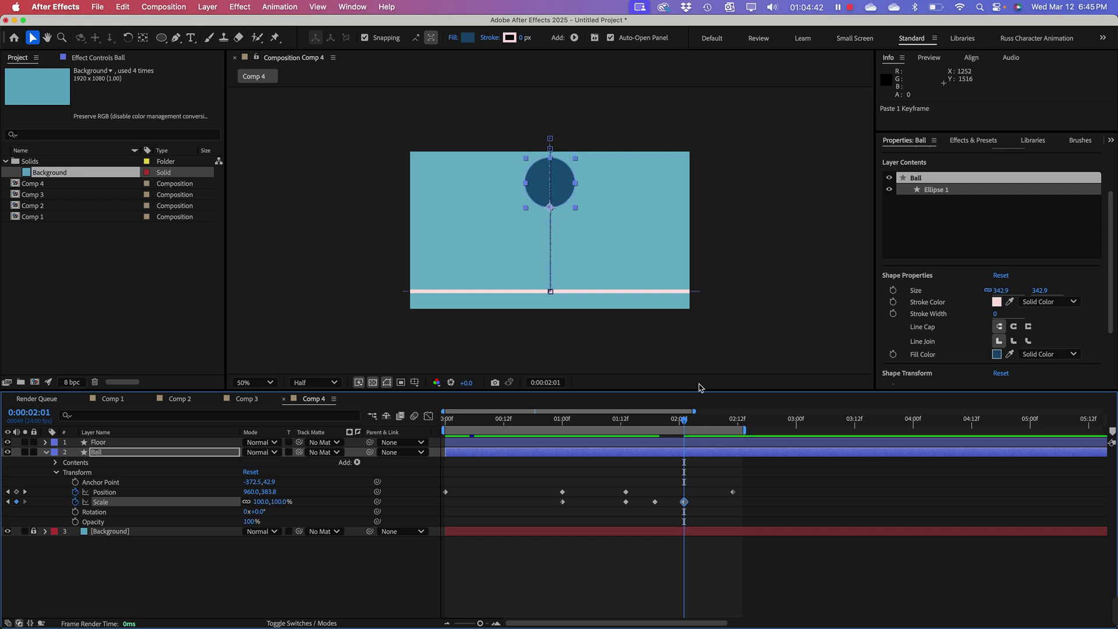
left_click_drag(684, 420, 432, 431)
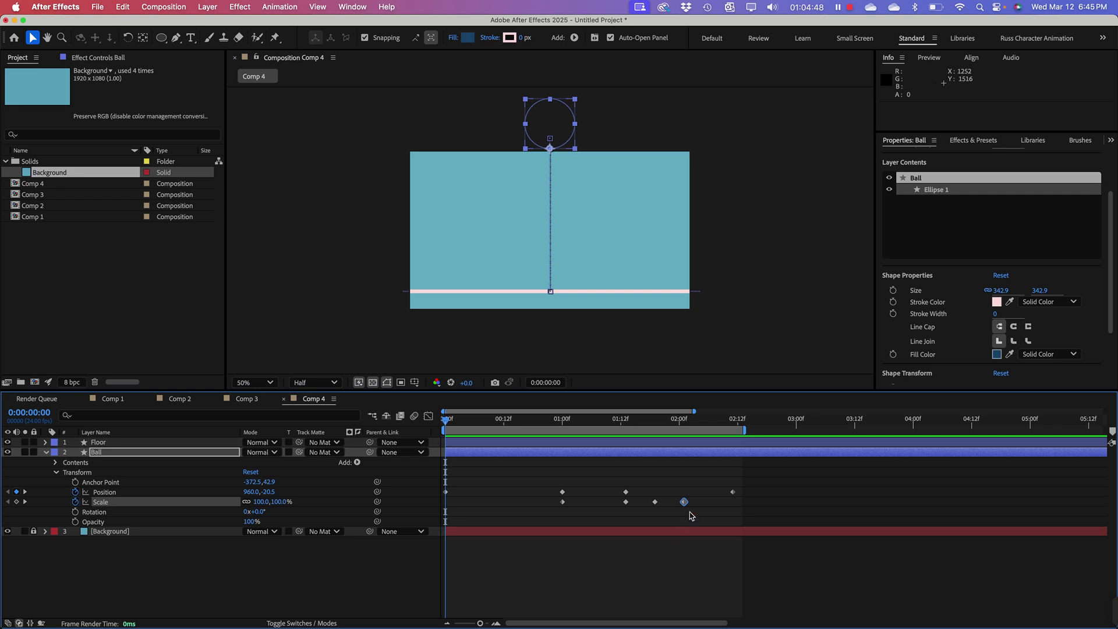
key("space")
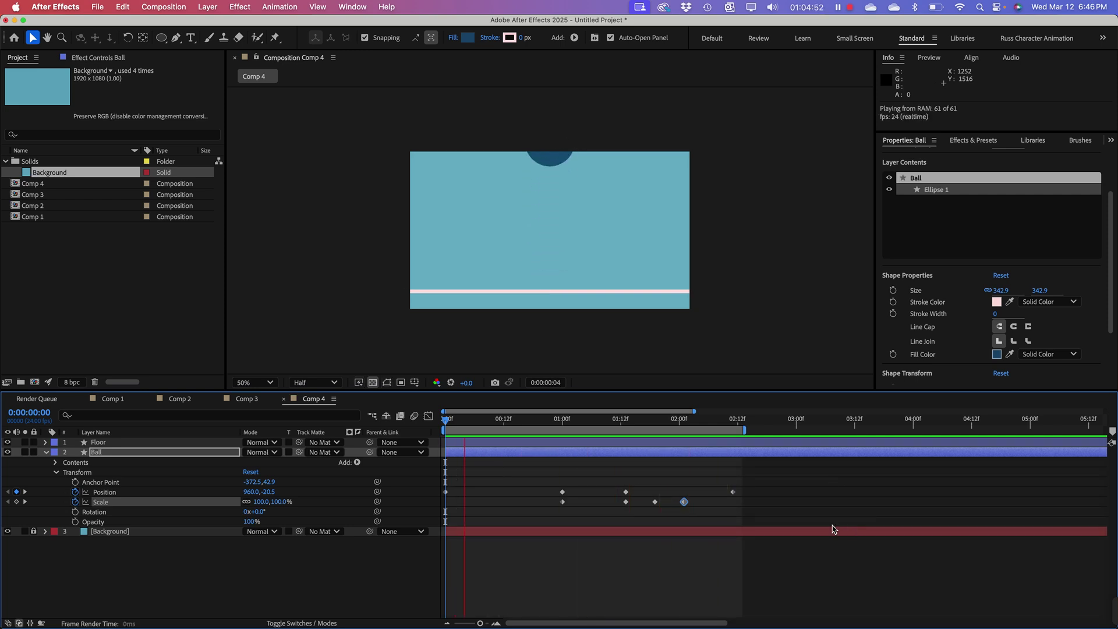
key("space")
left_click_drag(614, 428, 500, 427)
key("space")
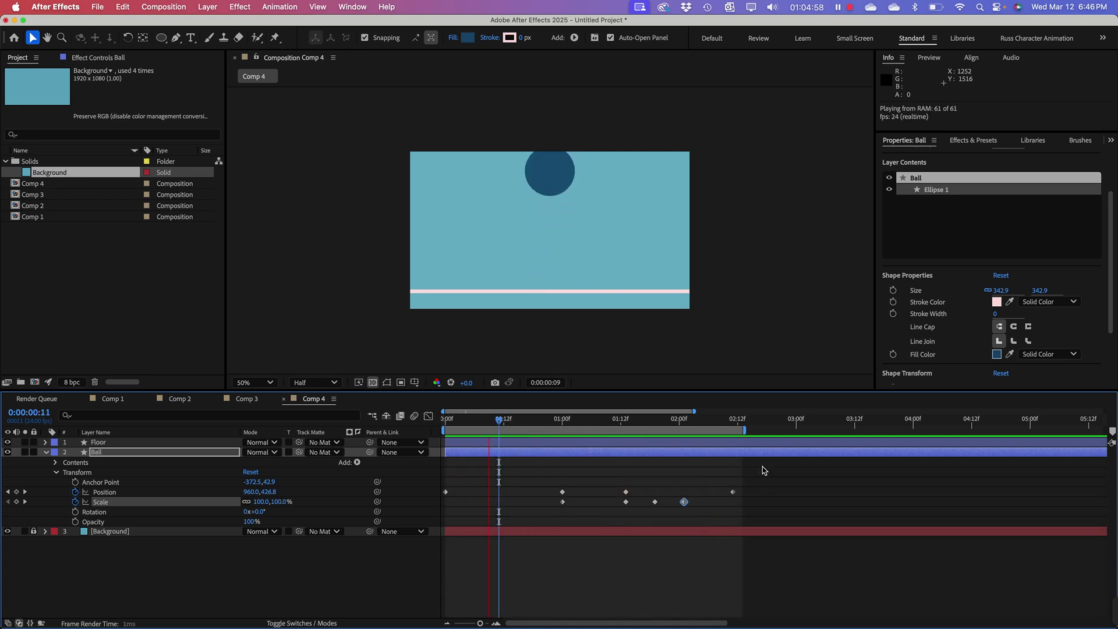
key("space")
Step: Move the stretch Scale keyframe to 0:00:01:17 and the final 100% Scale keyframe to about 0:00:01:21, and preview the animation
left_click_drag(534, 427, 688, 452)
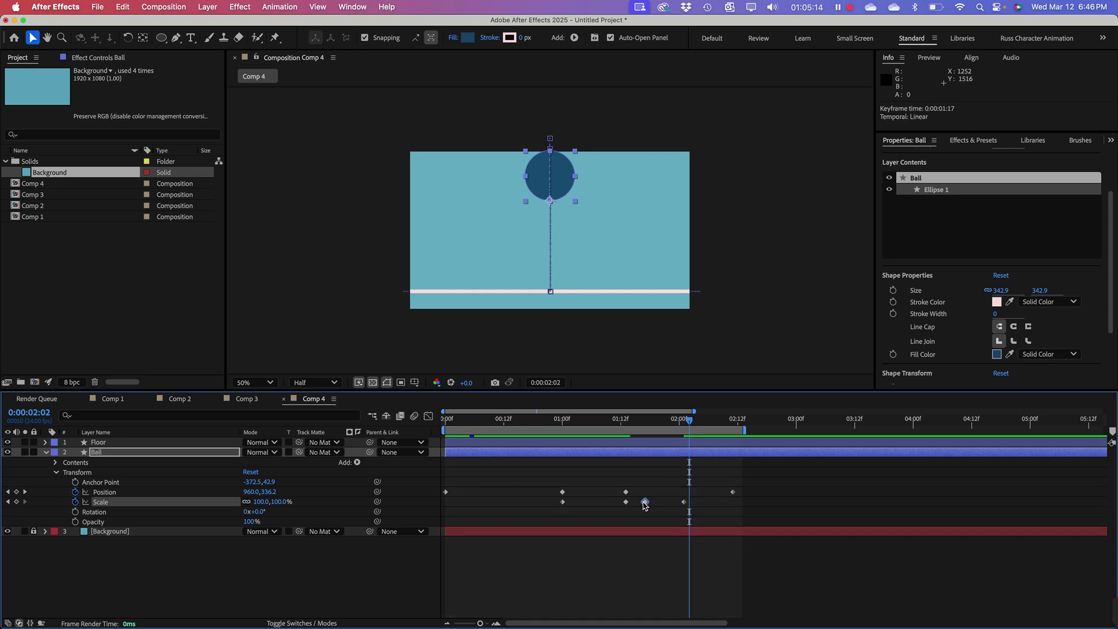
left_click_drag(684, 502, 667, 504)
left_click_drag(627, 422, 395, 423)
key("space")
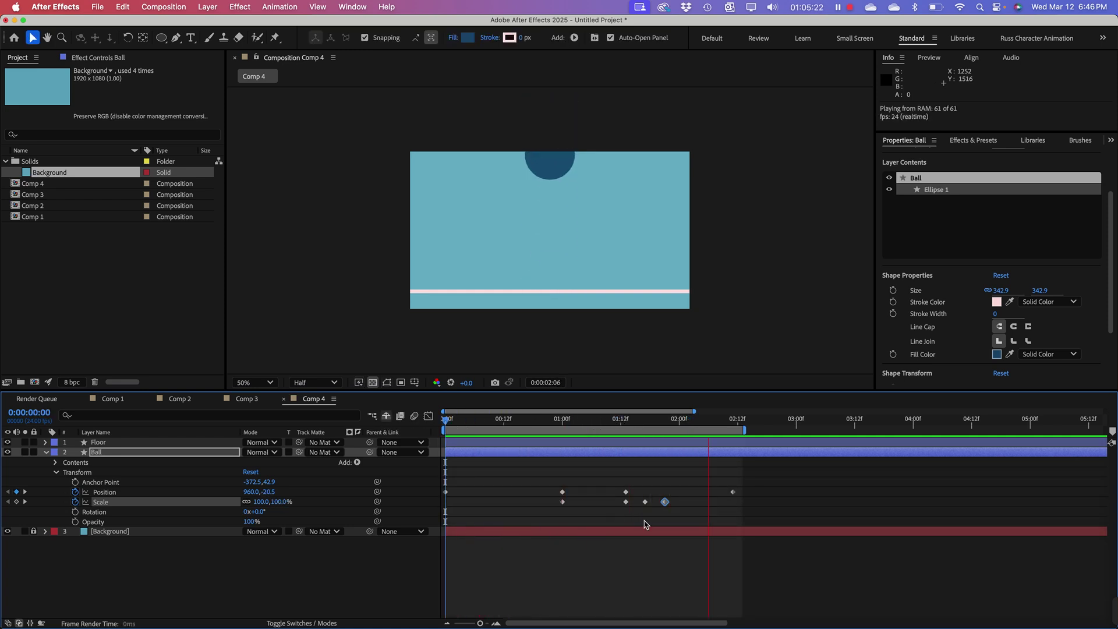
Step: Compress all the Ball's Position and Scale keyframes proportionally so the last falls at 0:00:01:07, and end the work area at 0:00:01:06
left_click_drag(770, 485, 455, 515)
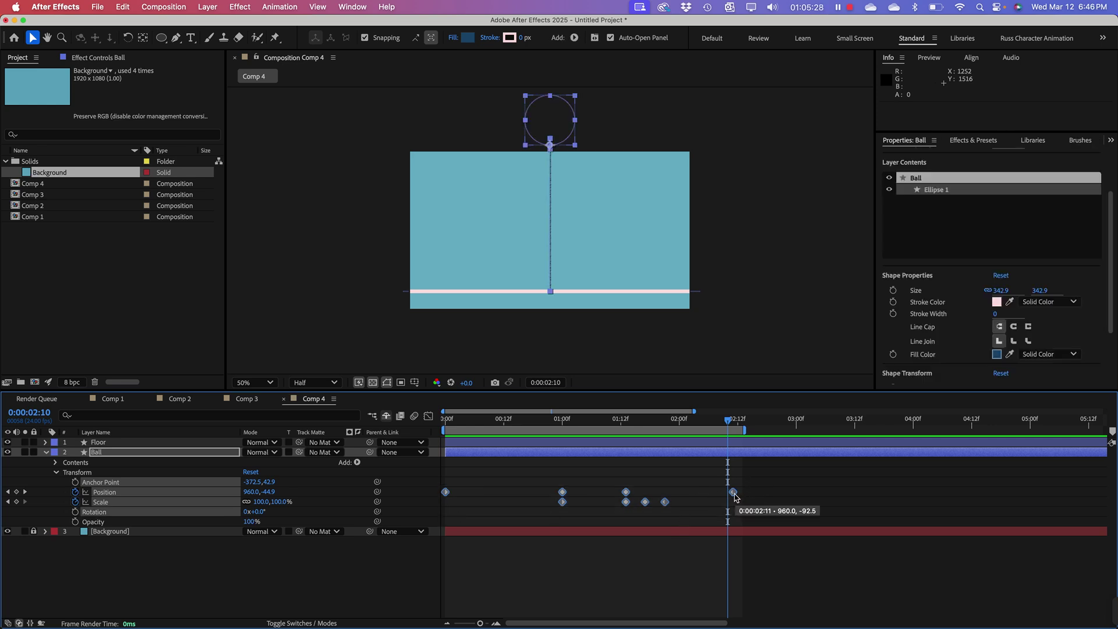
left_click_drag(734, 494, 596, 502)
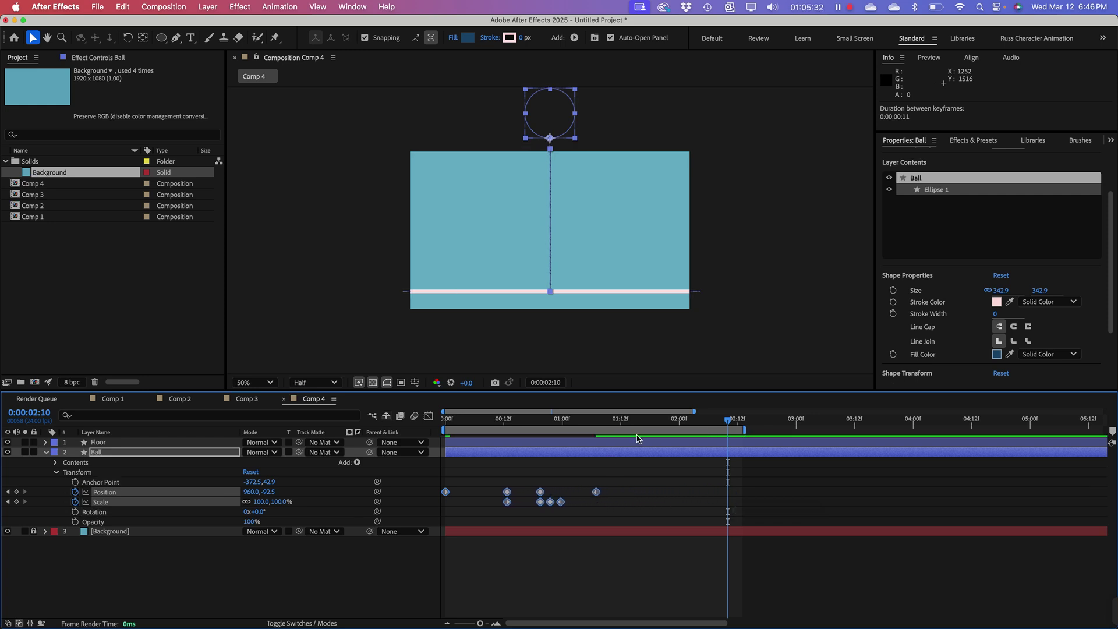
left_click_drag(743, 430, 610, 431)
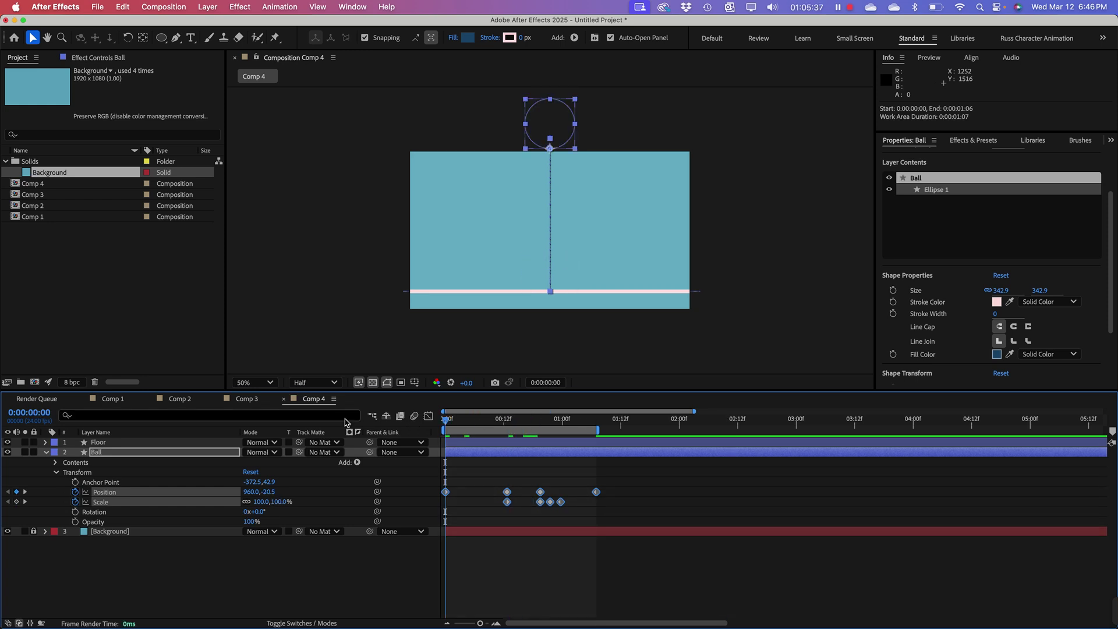
Step: Preview the faster bounce repeatedly and scrub through it between the start and 0:00:01:07 to judge the timing
key("space")
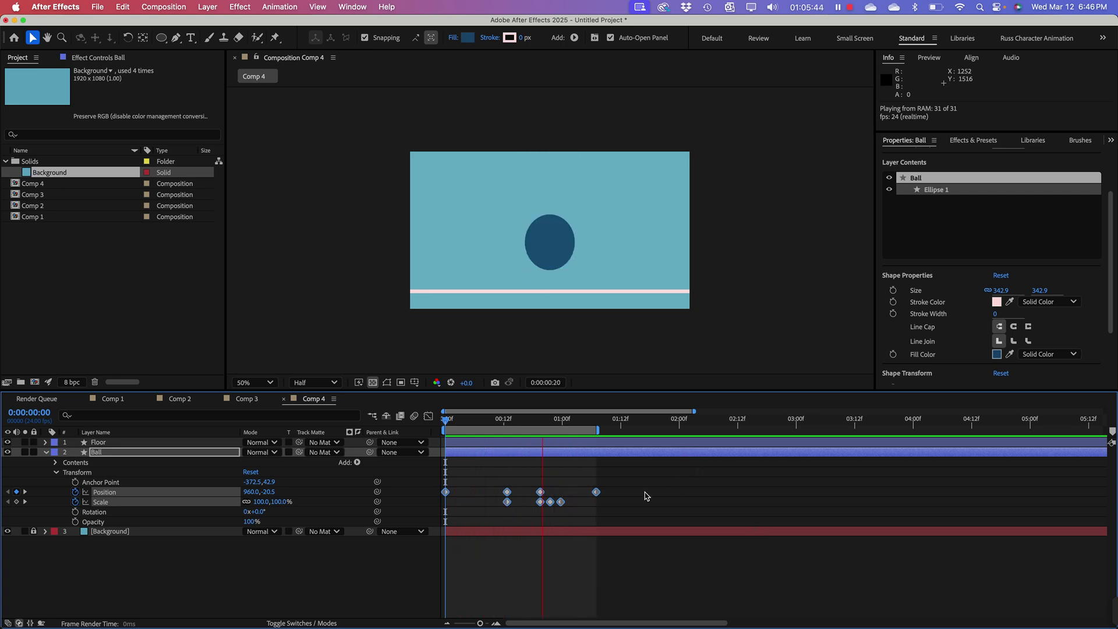
key("space")
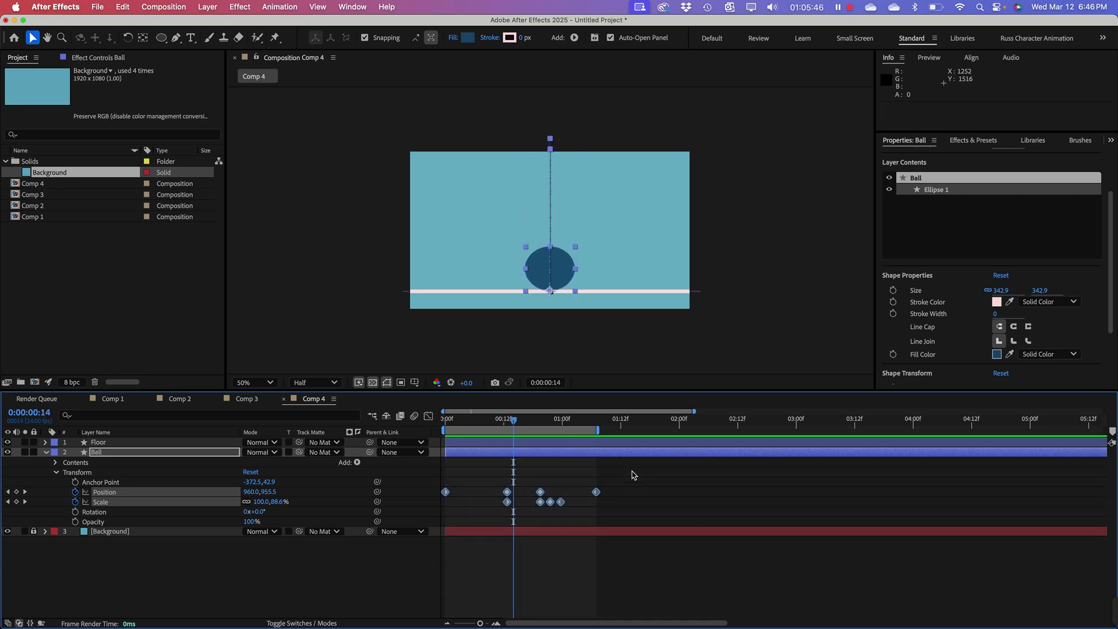
left_click_drag(633, 472, 454, 509)
key("space")
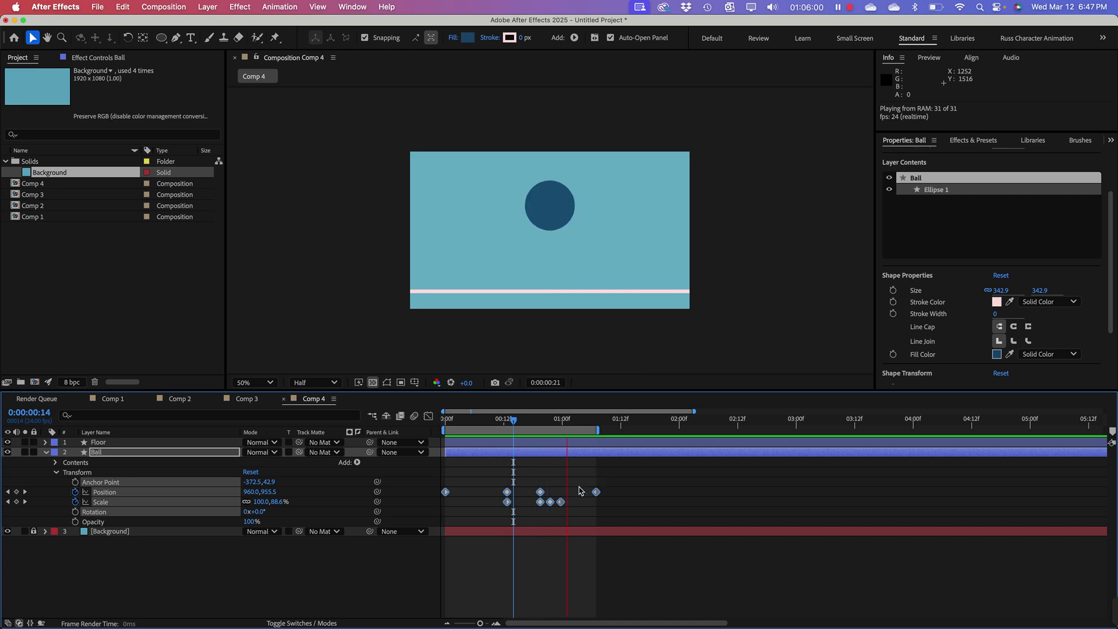
key("h")
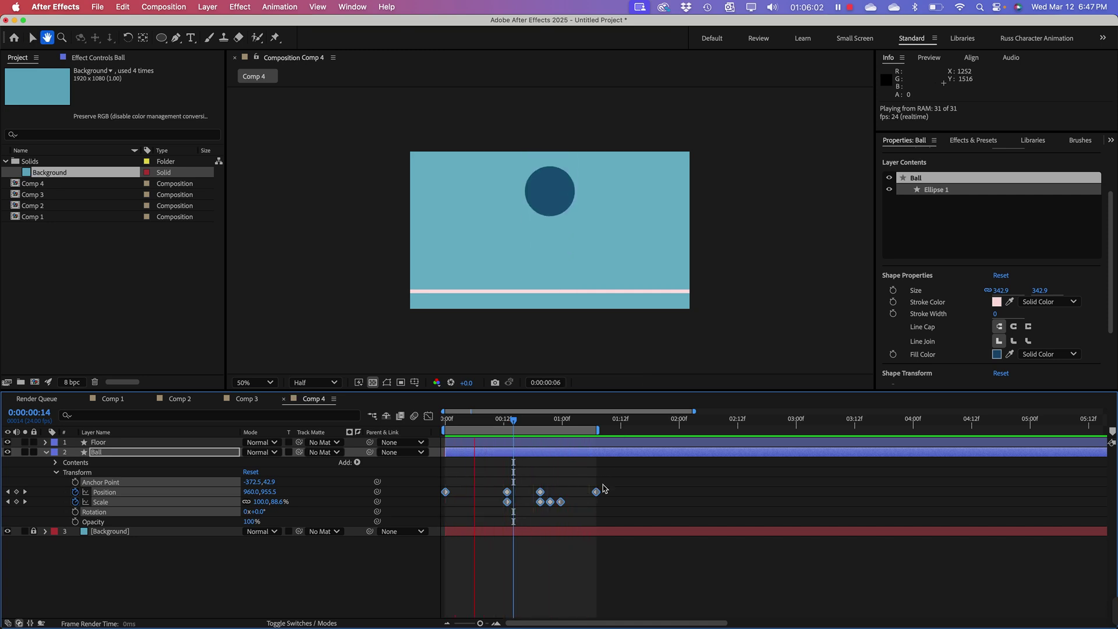
key("space")
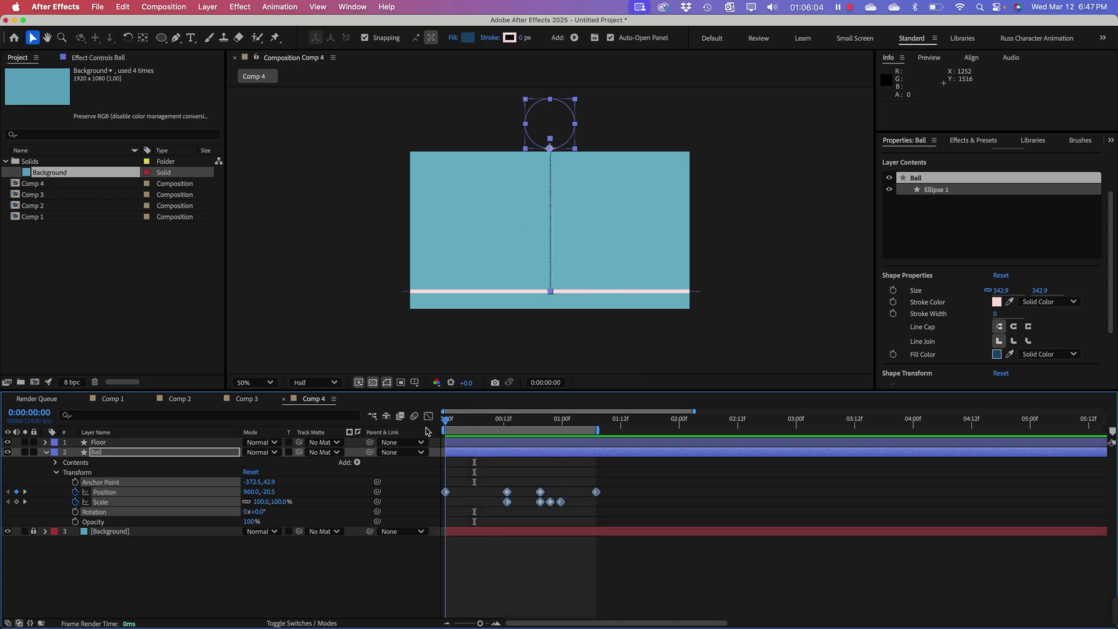
left_click_drag(446, 420, 596, 446)
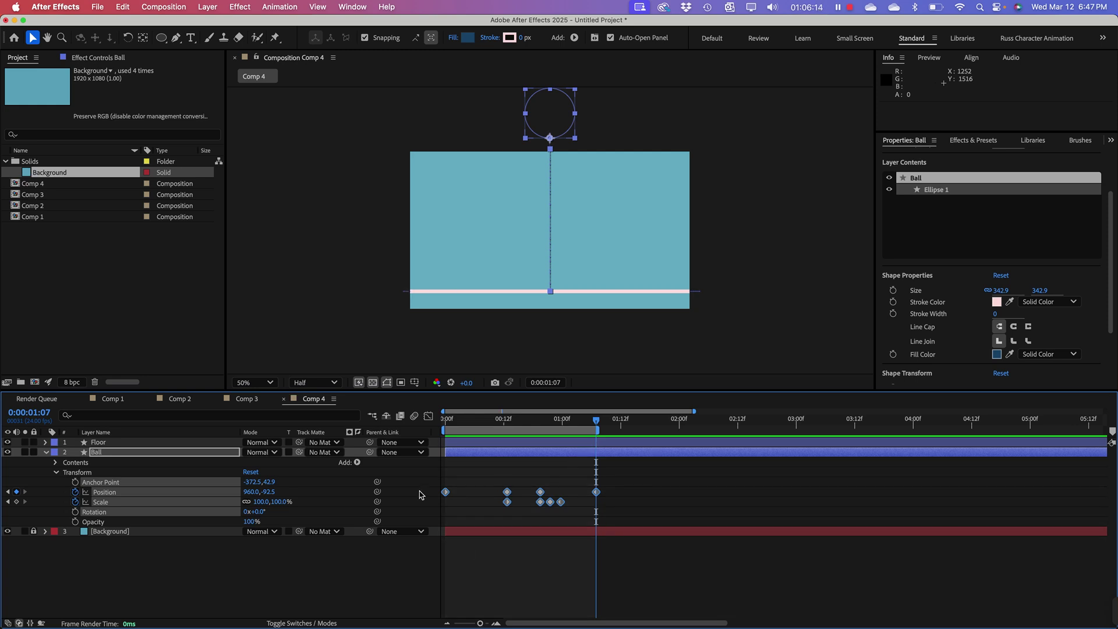
left_click_drag(505, 421, 441, 432)
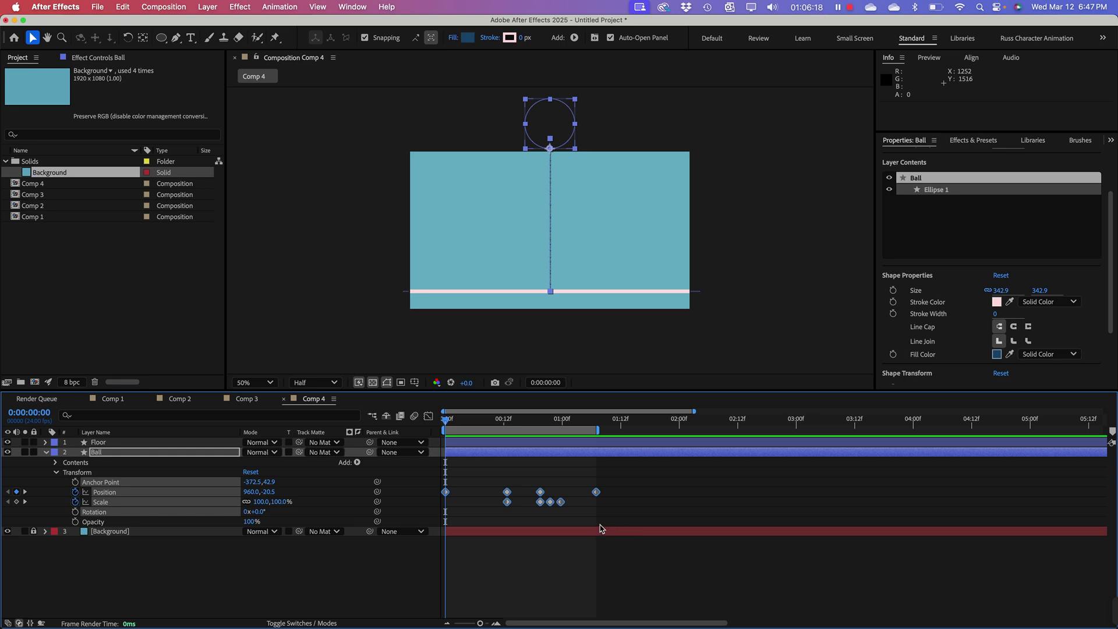
key("space")
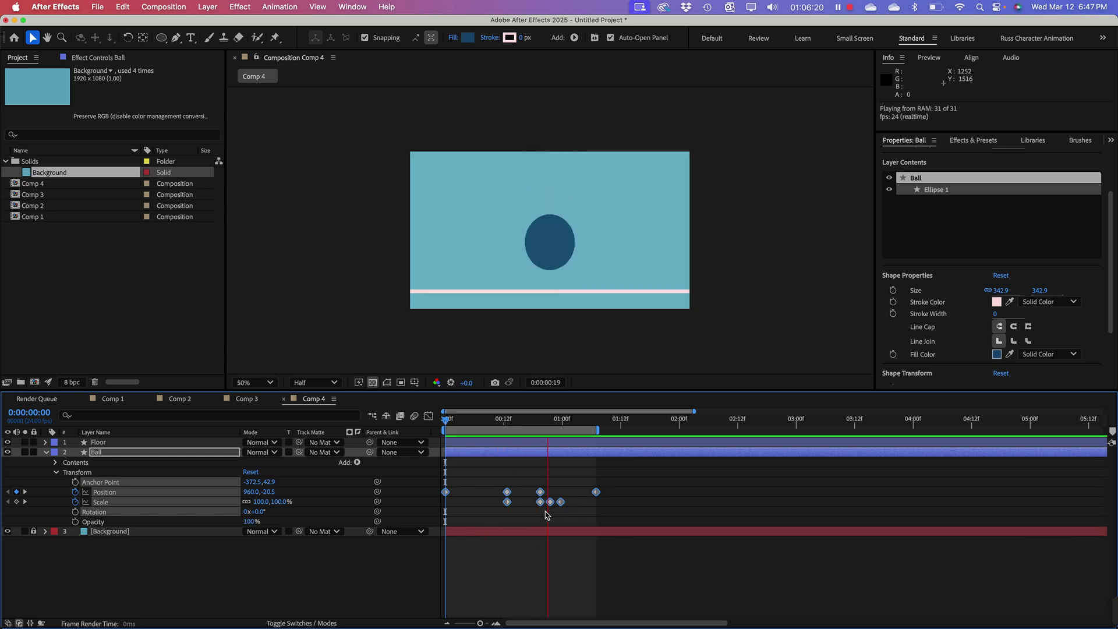
key("space")
Step: Shift the Ball's last three Scale keyframes earlier together so the final one sits at 0:00:00:22, and preview the bounce
mouse_move(531, 506)
left_mouse_down()
mouse_move(572, 515)
mouse_move(548, 504)
left_mouse_up()
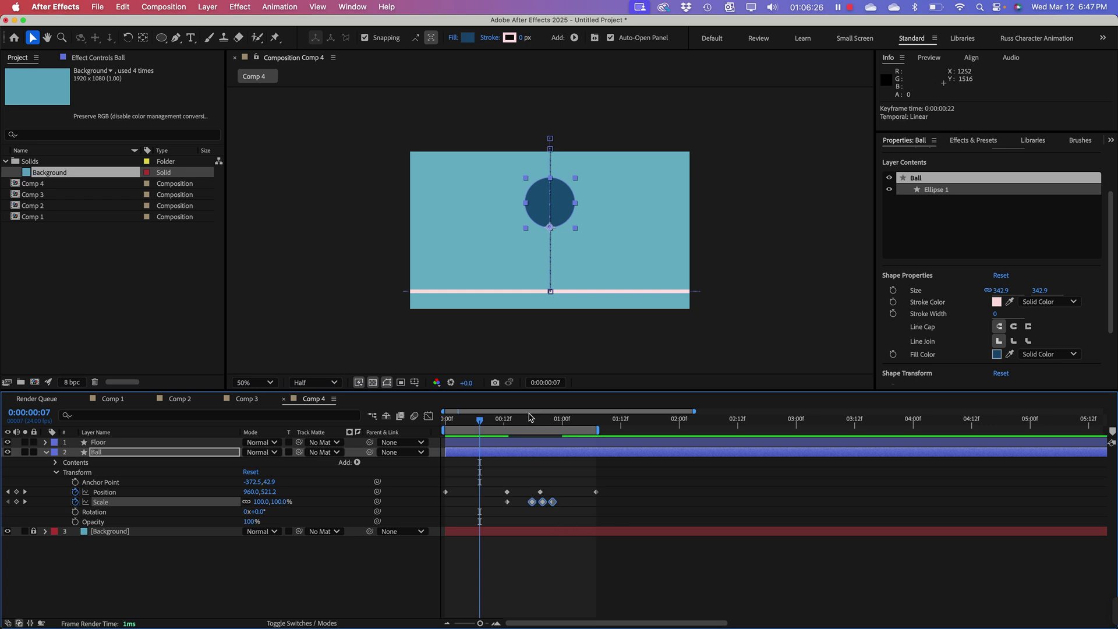
key("space")
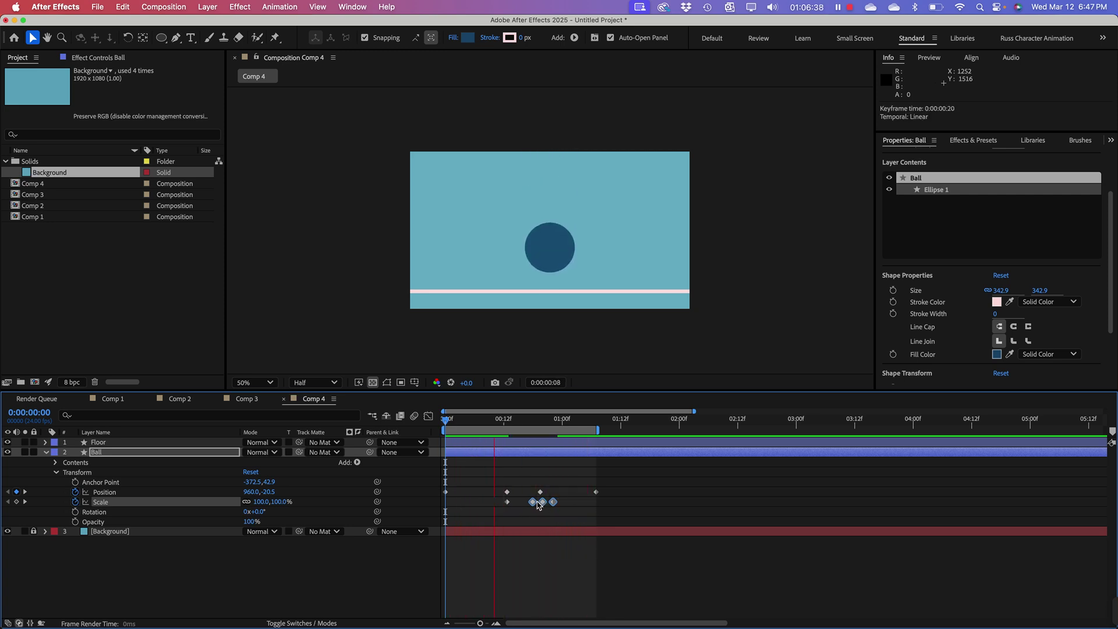
mouse_move(540, 504)
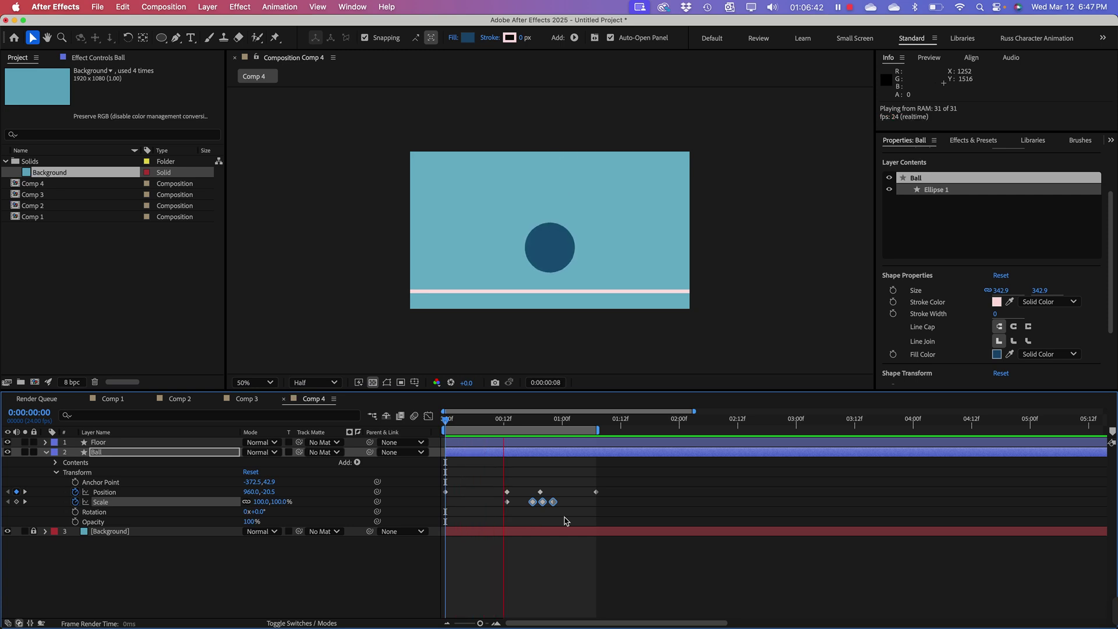
Step: Move only the Ball's final Scale keyframe to 0:00:01:00, and preview the bounce through to the last Position keyframe
left_click(553, 503)
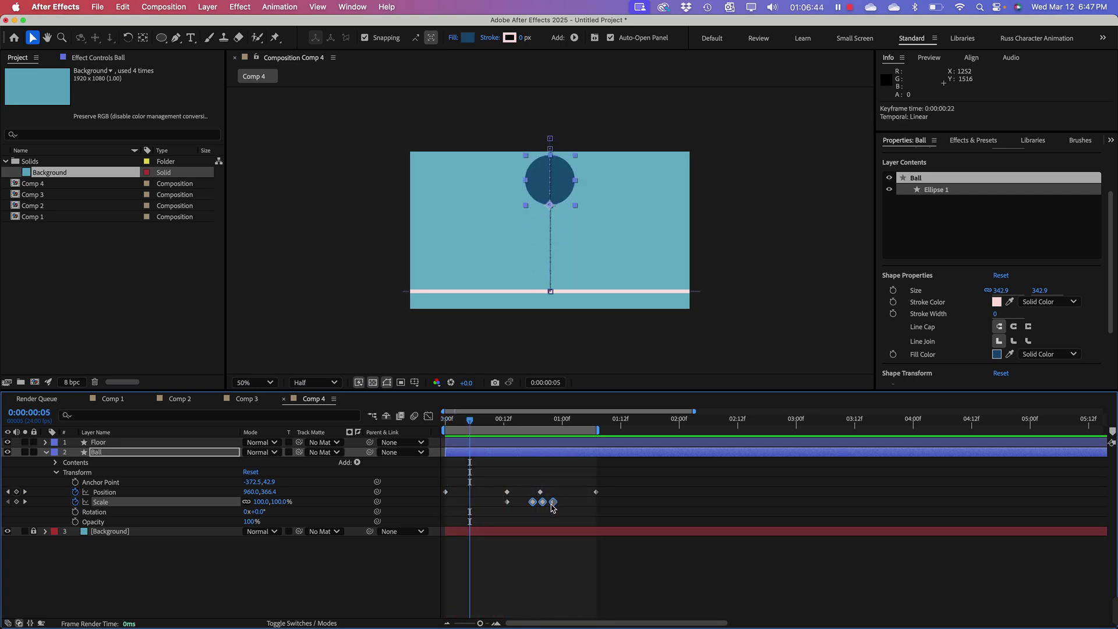
left_click(557, 510)
left_click(555, 502)
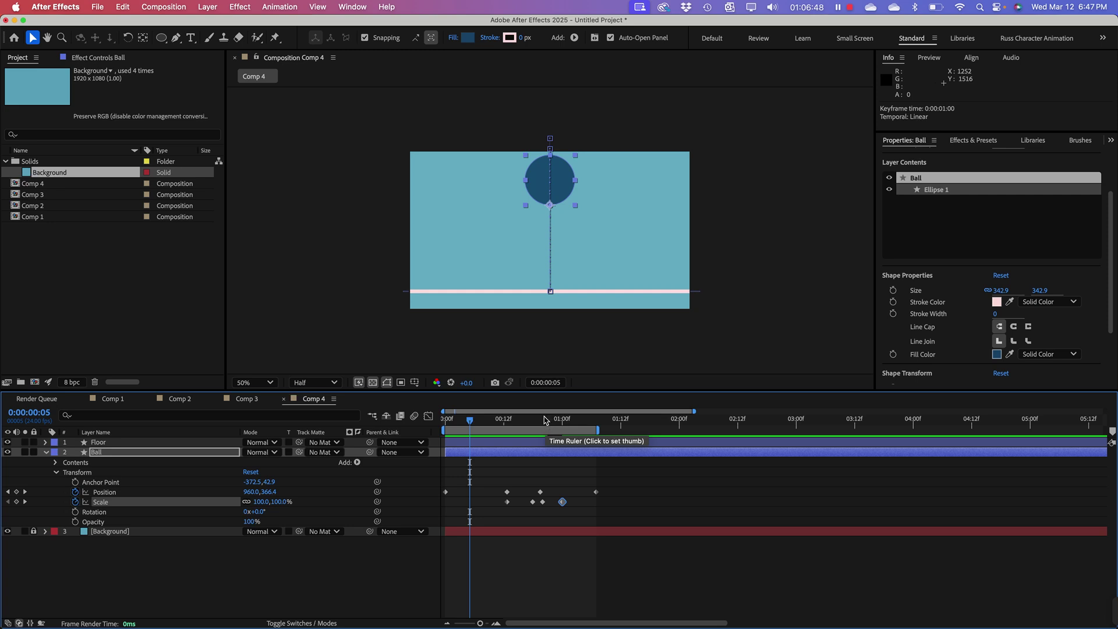
key("space")
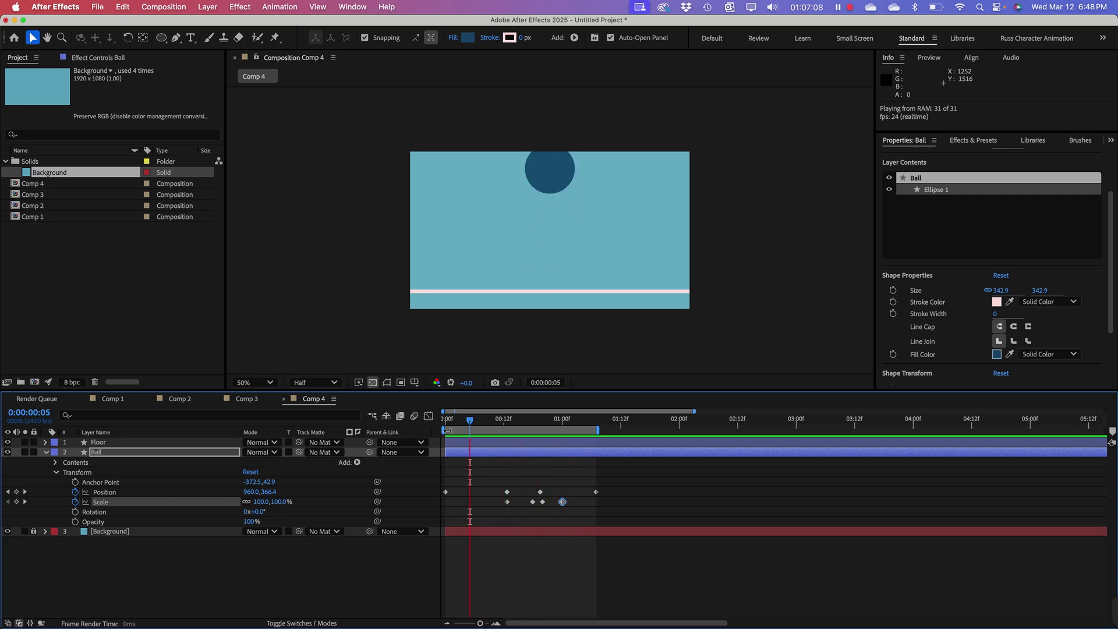
key("space")
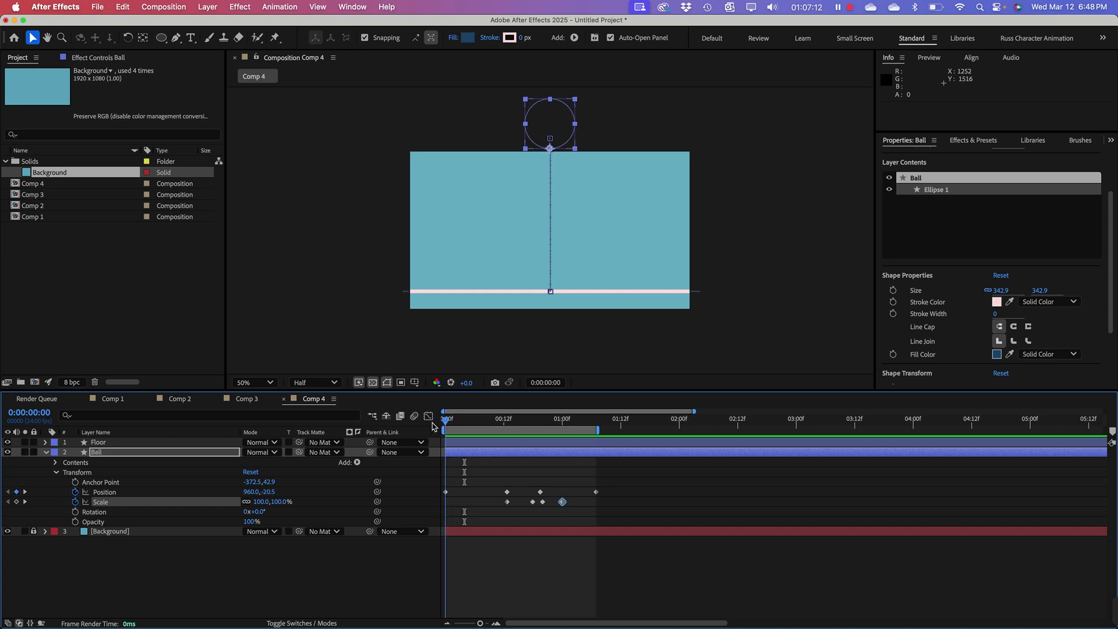
left_click_drag(447, 421, 568, 430)
key("k")
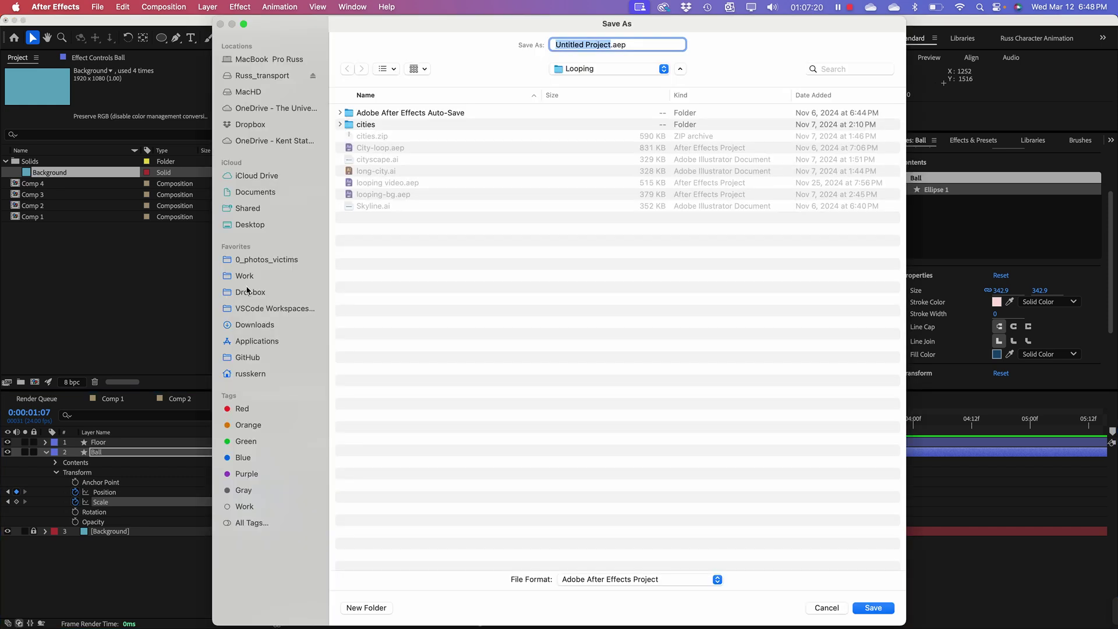
Step: Start saving the project, browsing to the Spring 2025 folder in the university OneDrive
left_click(600, 70)
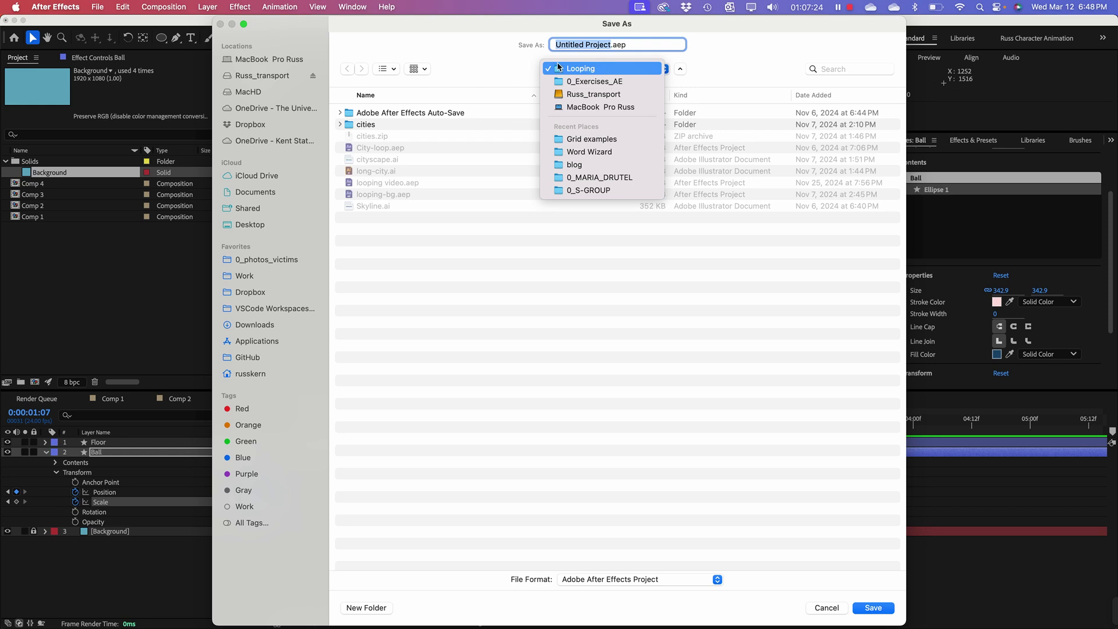
left_click(600, 69)
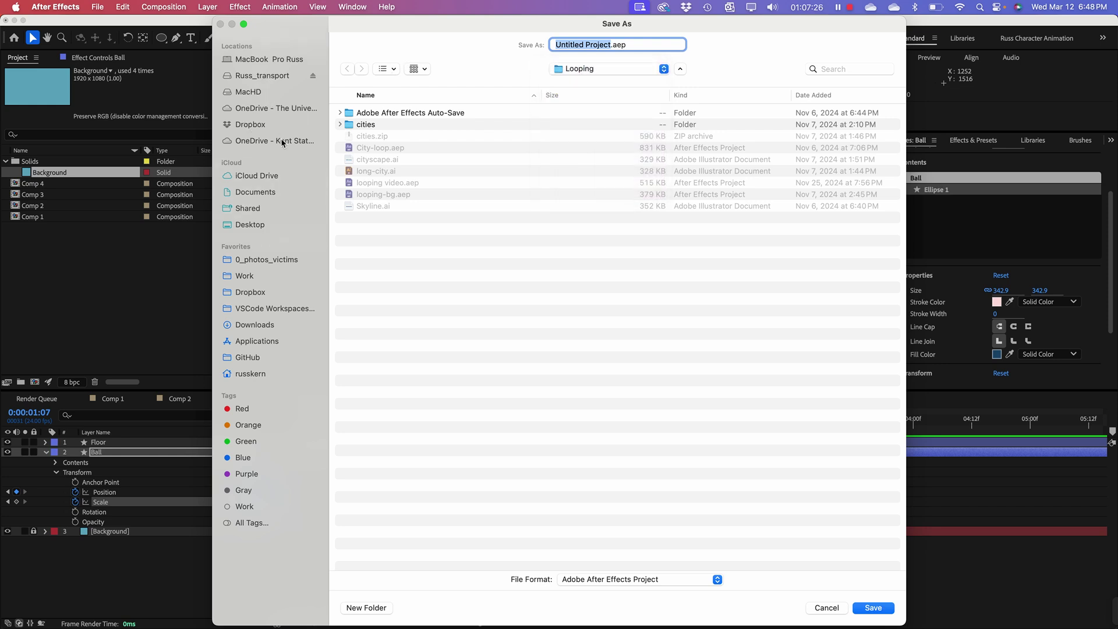
left_click(287, 109)
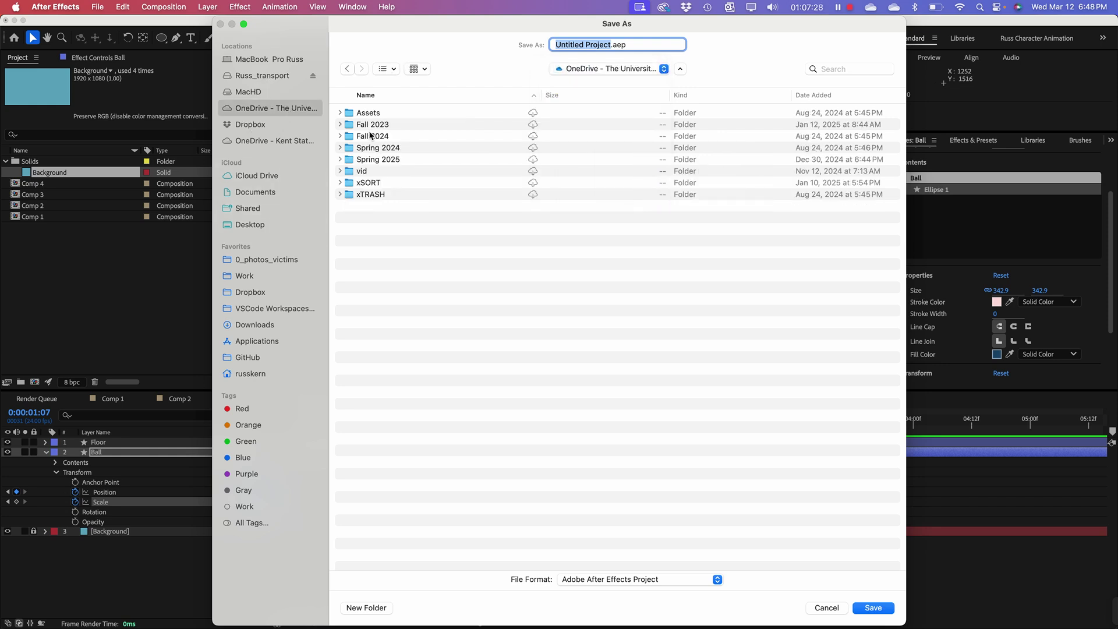
double_click(379, 159)
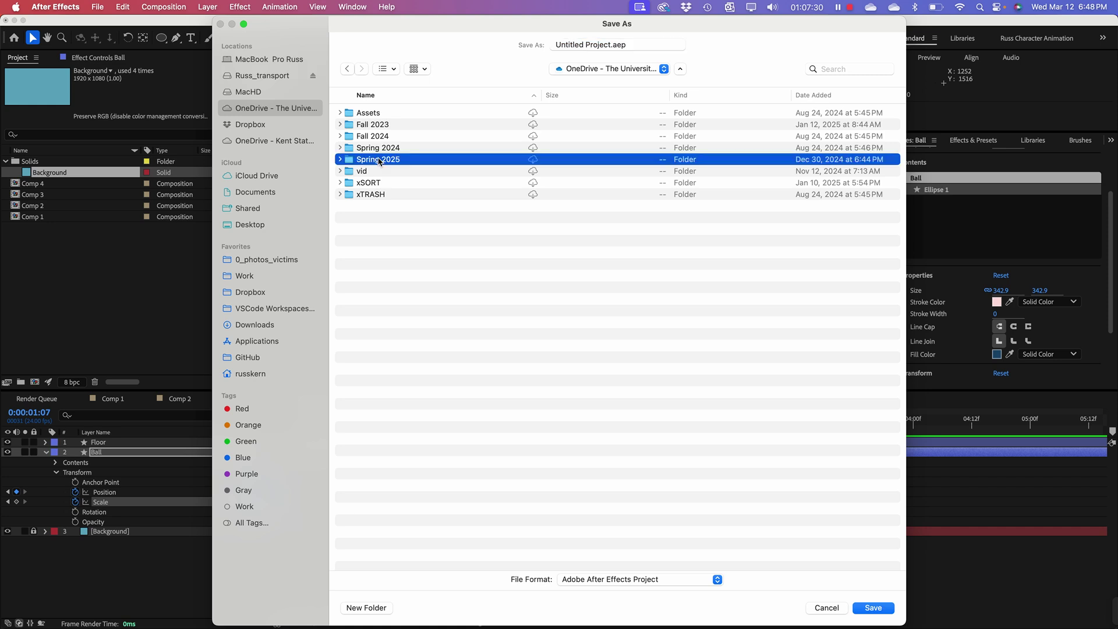